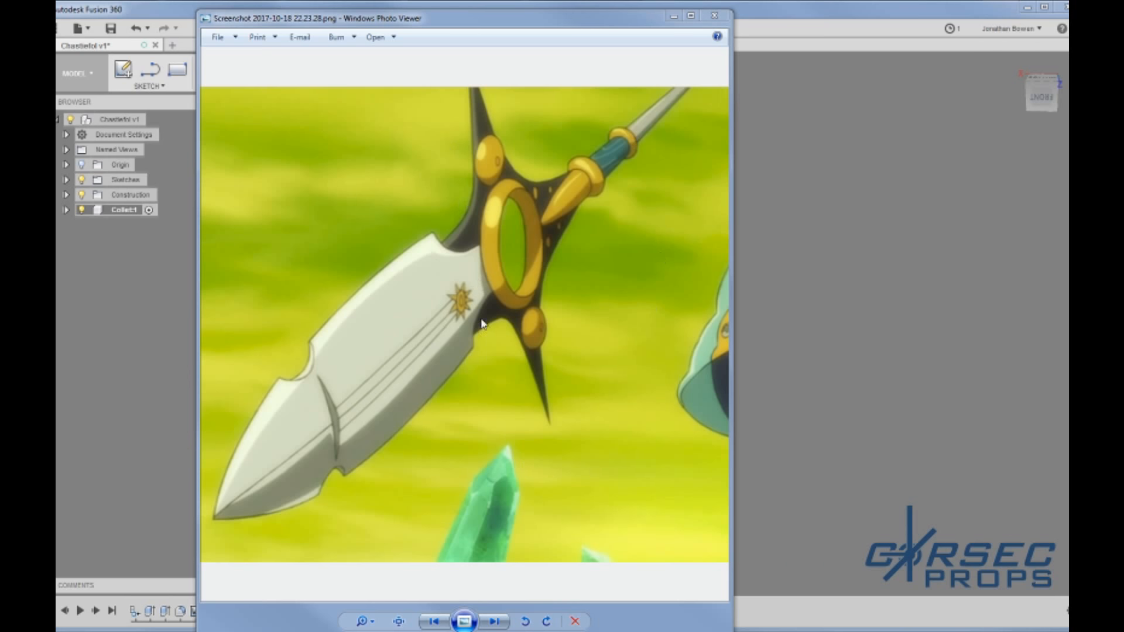
Step: Switch from the reference image to Fusion 360 and view the collet model from the front
{"action": "left_click", "coordinate": [835, 305]}
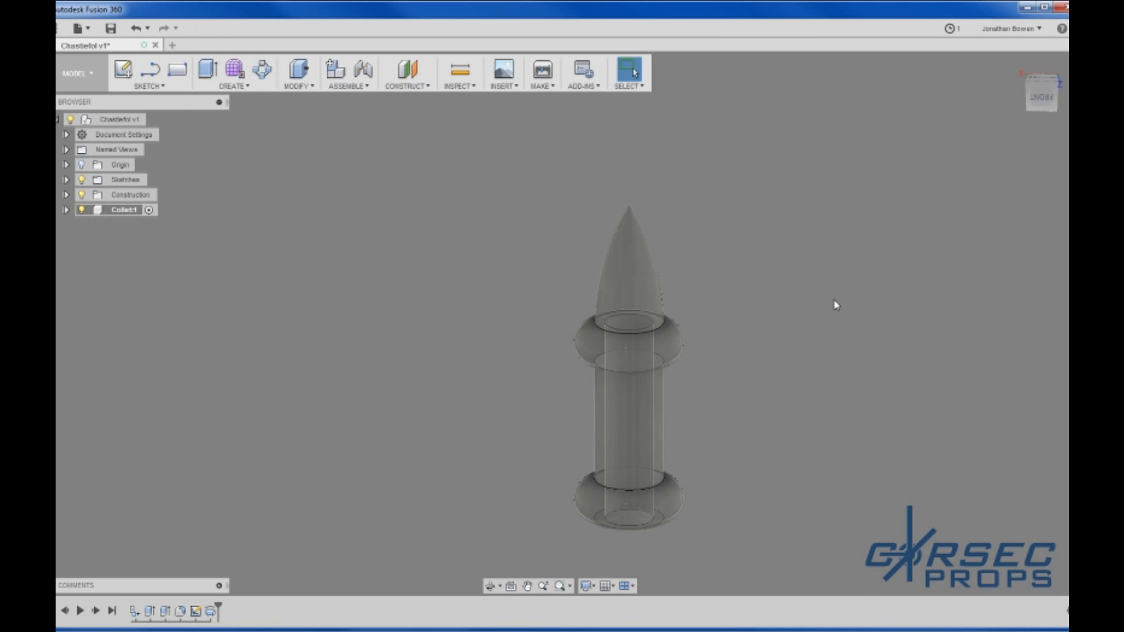
{"action": "left_click", "coordinate": [1042, 93]}
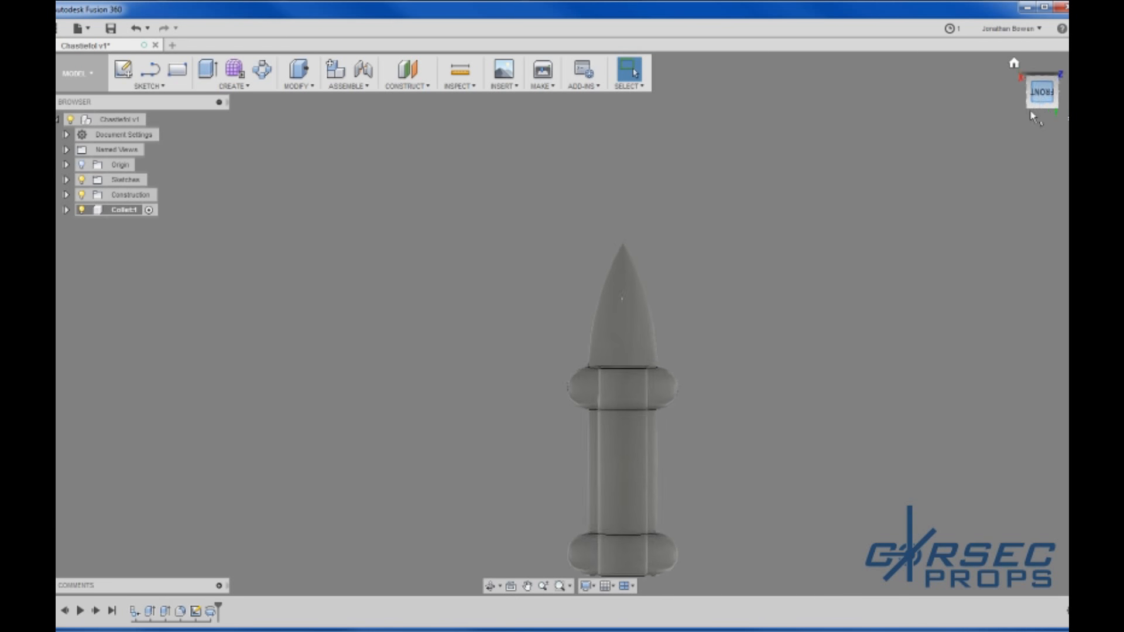
{"action": "scroll", "coordinate": [703, 387], "scroll_direction": "up", "scroll_amount": 5}
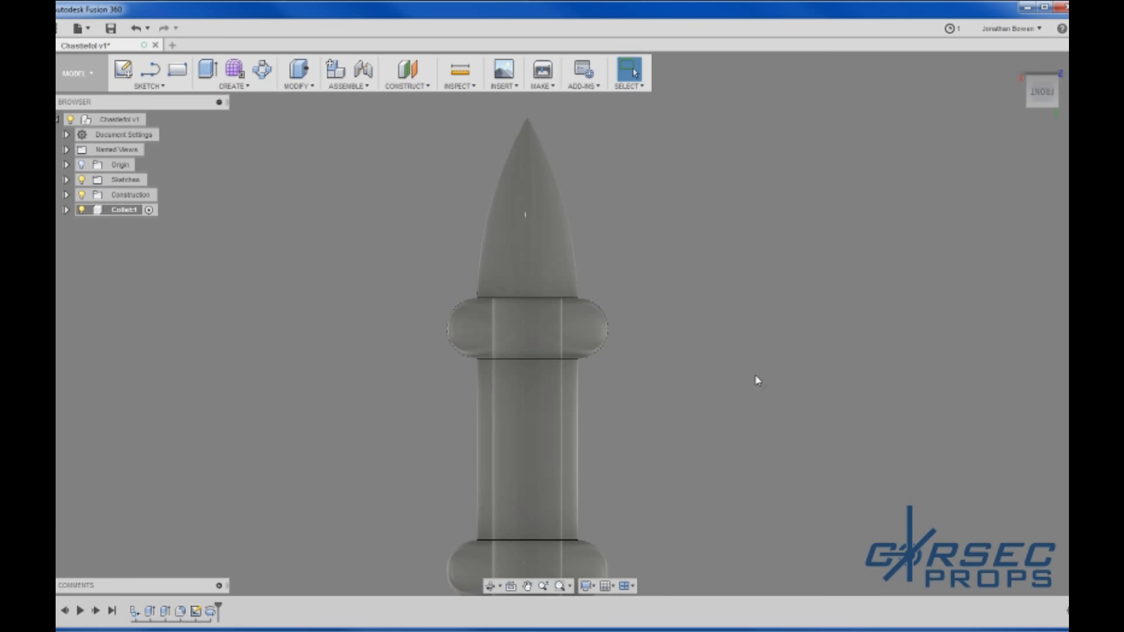
{"action": "scroll", "coordinate": [557, 242], "scroll_direction": "down", "scroll_amount": 2}
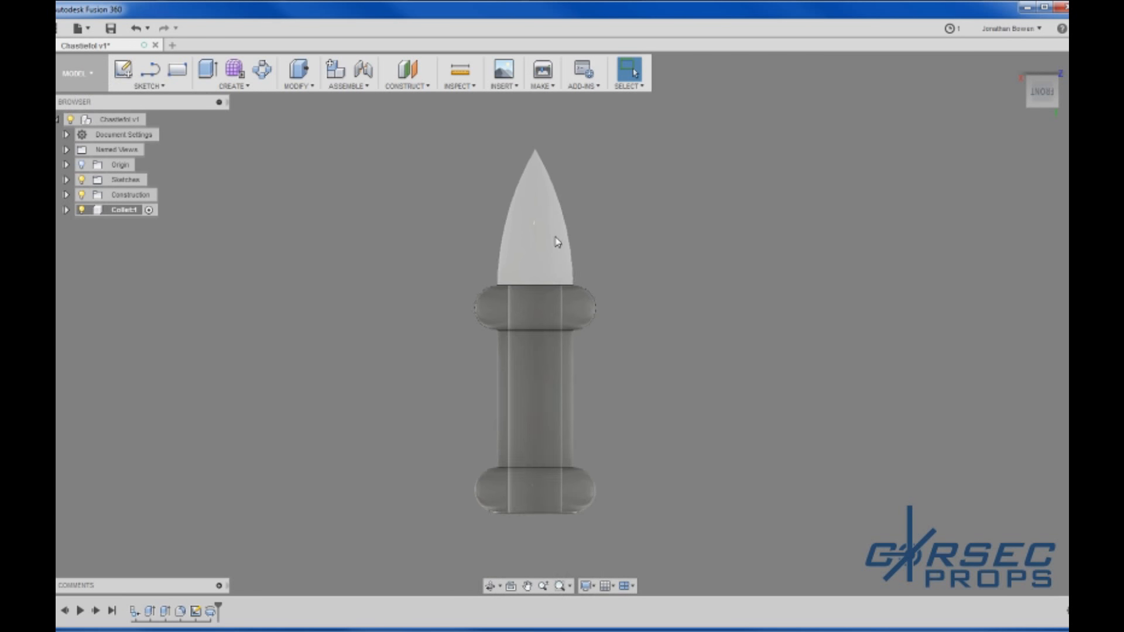
{"action": "left_click", "coordinate": [123, 69]}
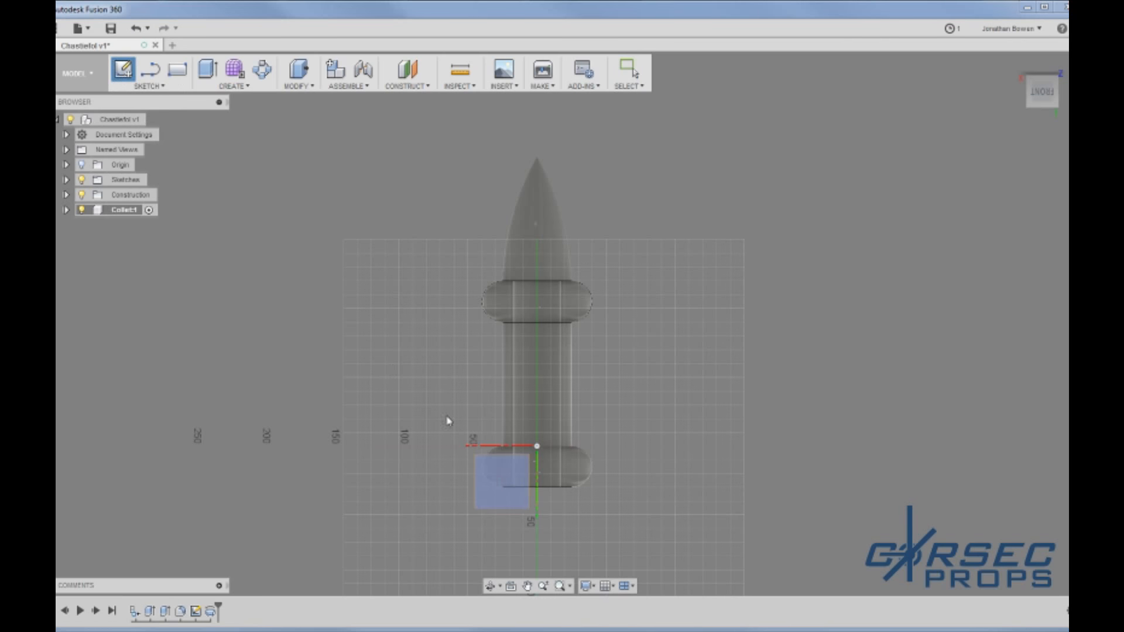
{"action": "left_click", "coordinate": [514, 497]}
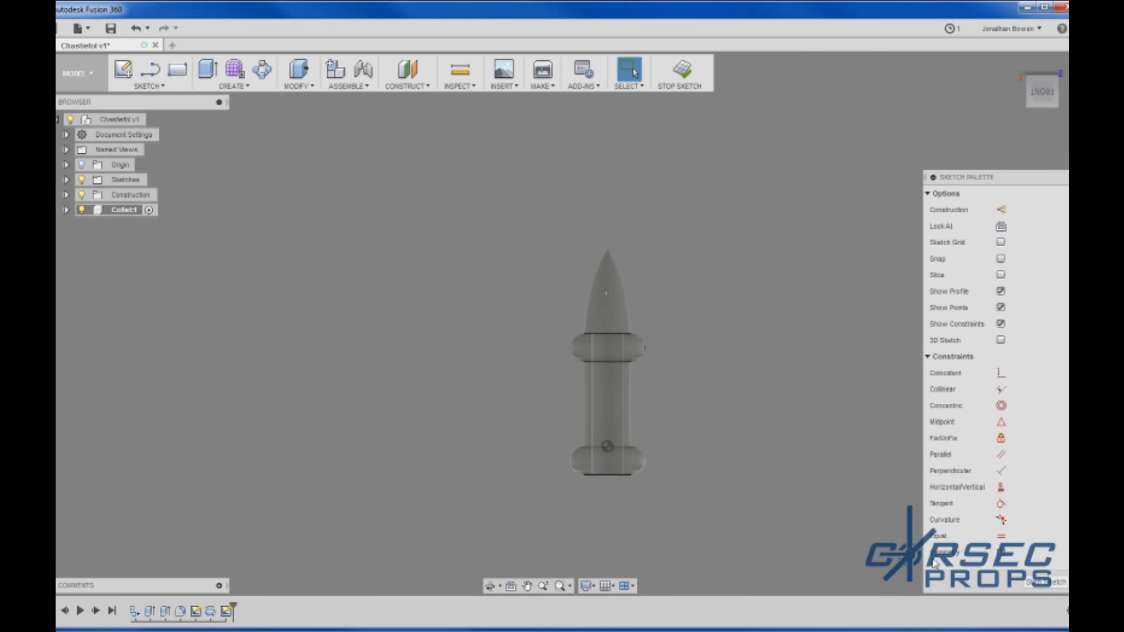
{"action": "left_click", "coordinate": [1047, 582]}
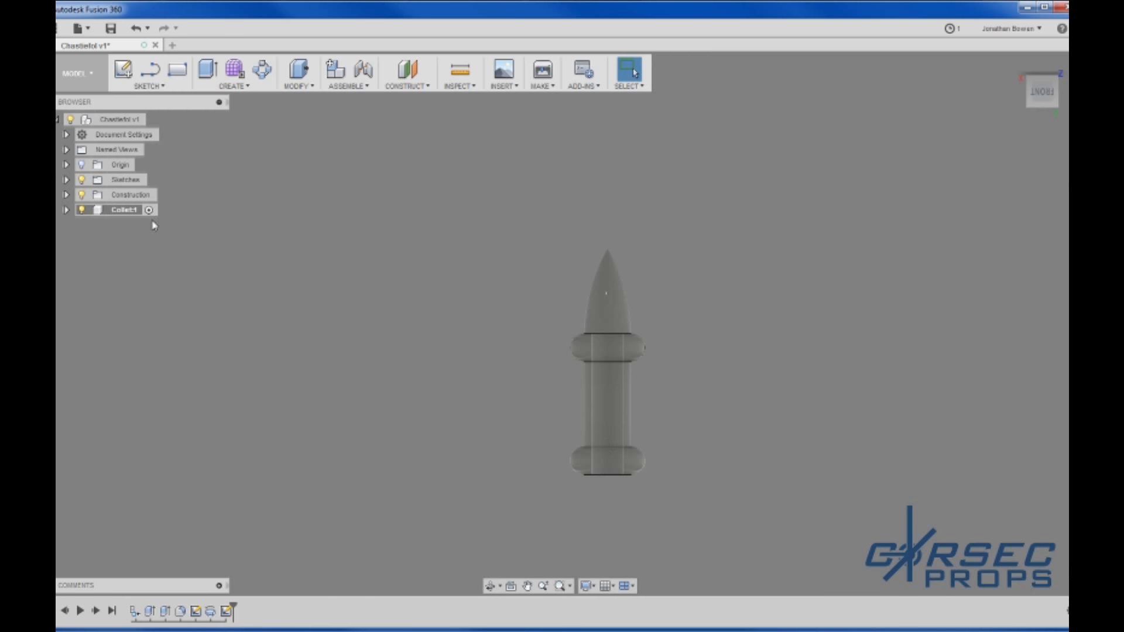
{"action": "left_click", "coordinate": [332, 75]}
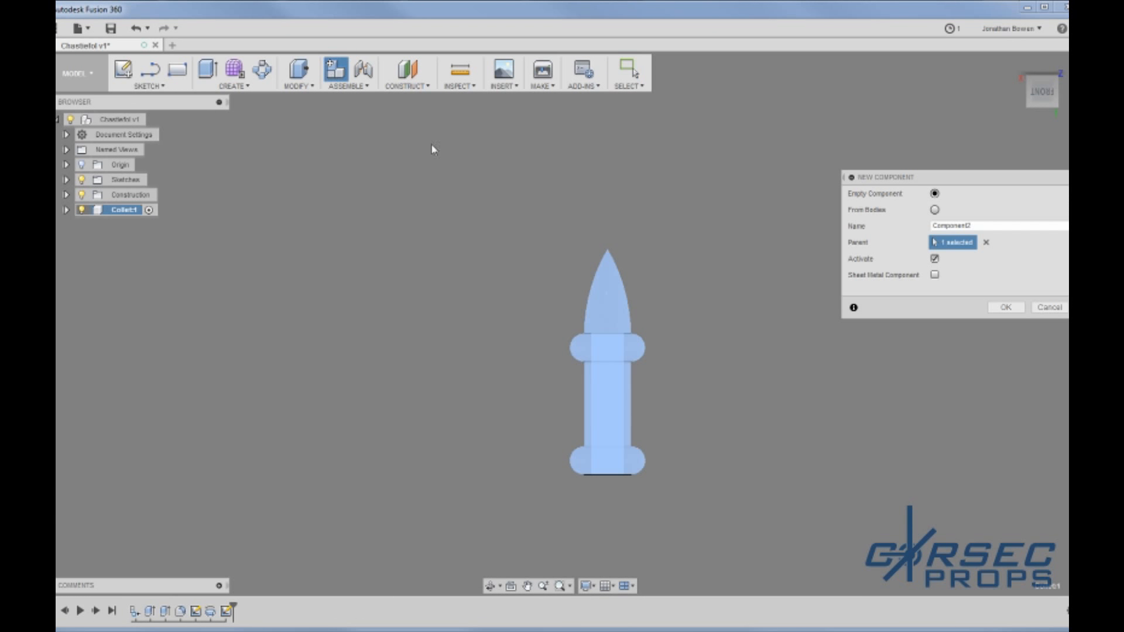
{"action": "left_click", "coordinate": [1049, 308]}
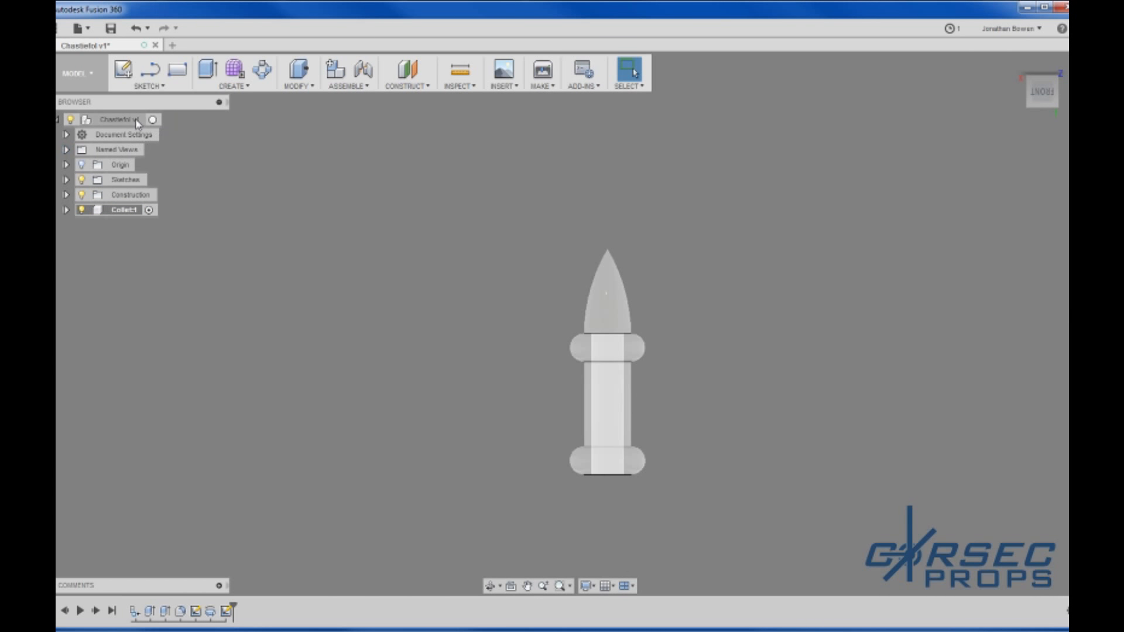
Step: Activate the top-level Chastiefol assembly, create an empty component named Blade in it, and start a sketch on the front plane
{"action": "left_click", "coordinate": [156, 120]}
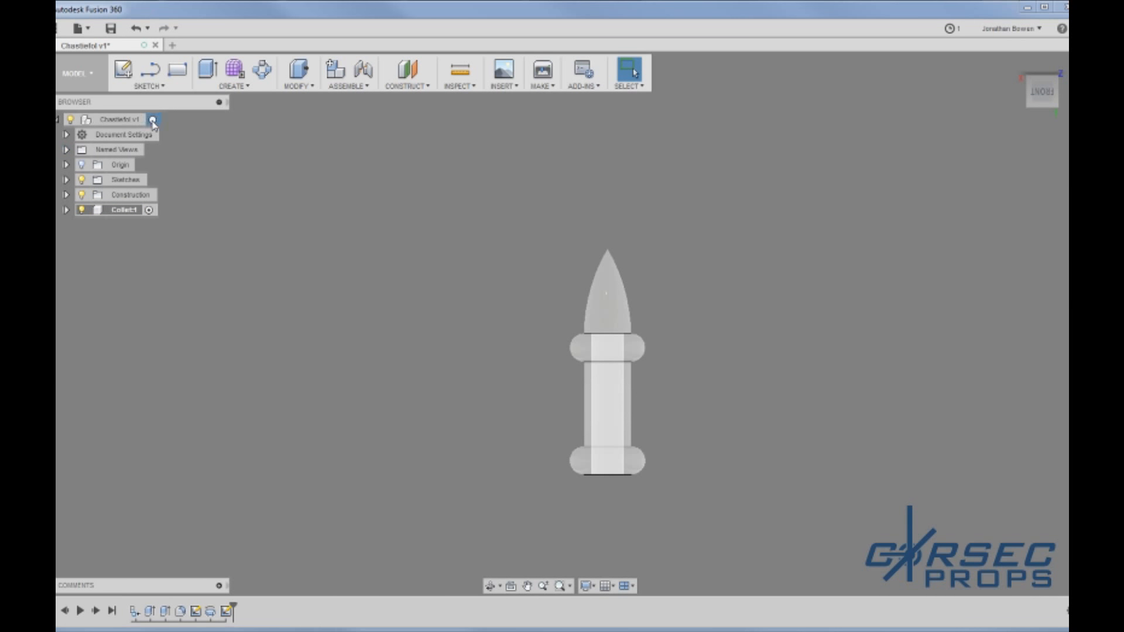
{"action": "left_click", "coordinate": [335, 69]}
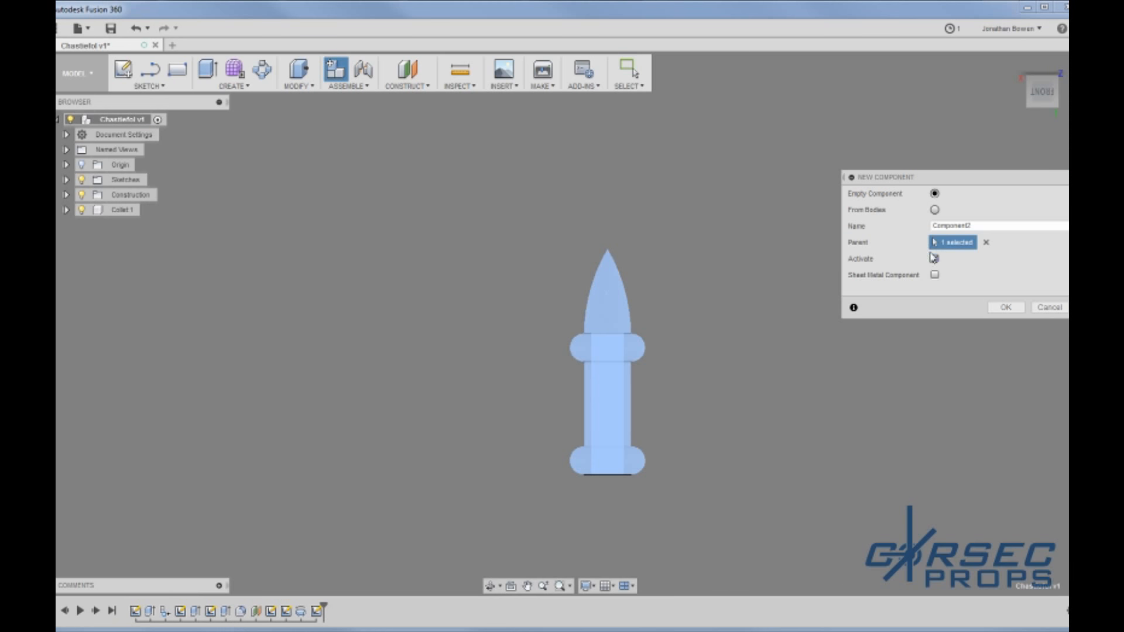
{"action": "double_click", "coordinate": [1032, 225]}
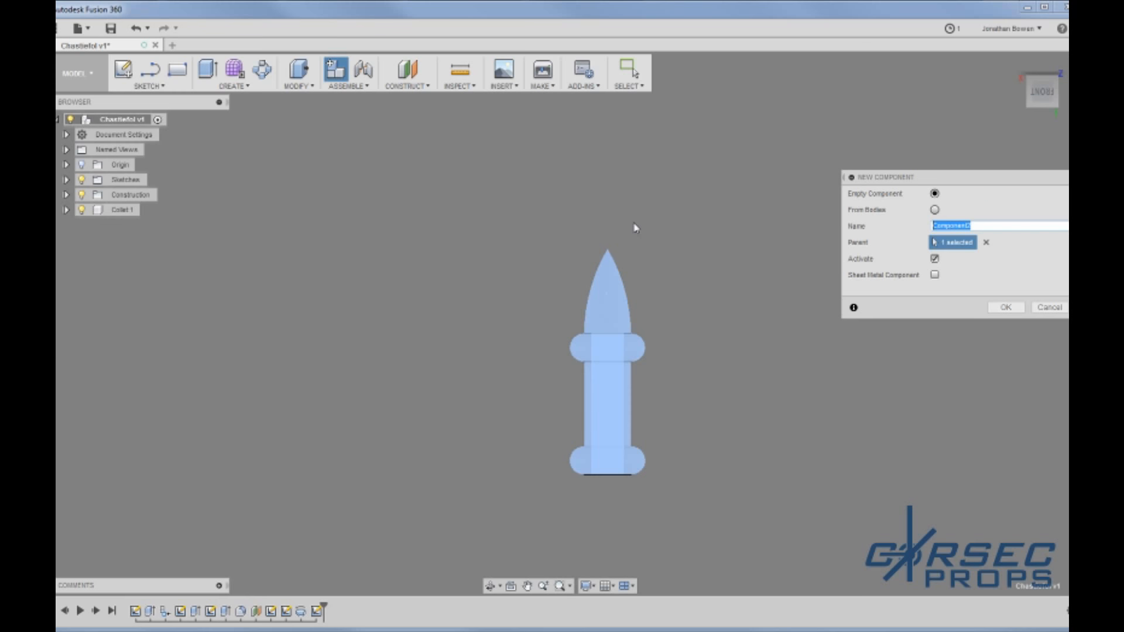
{"action": "type", "text": "Blade"}
{"action": "key", "text": "Return"}
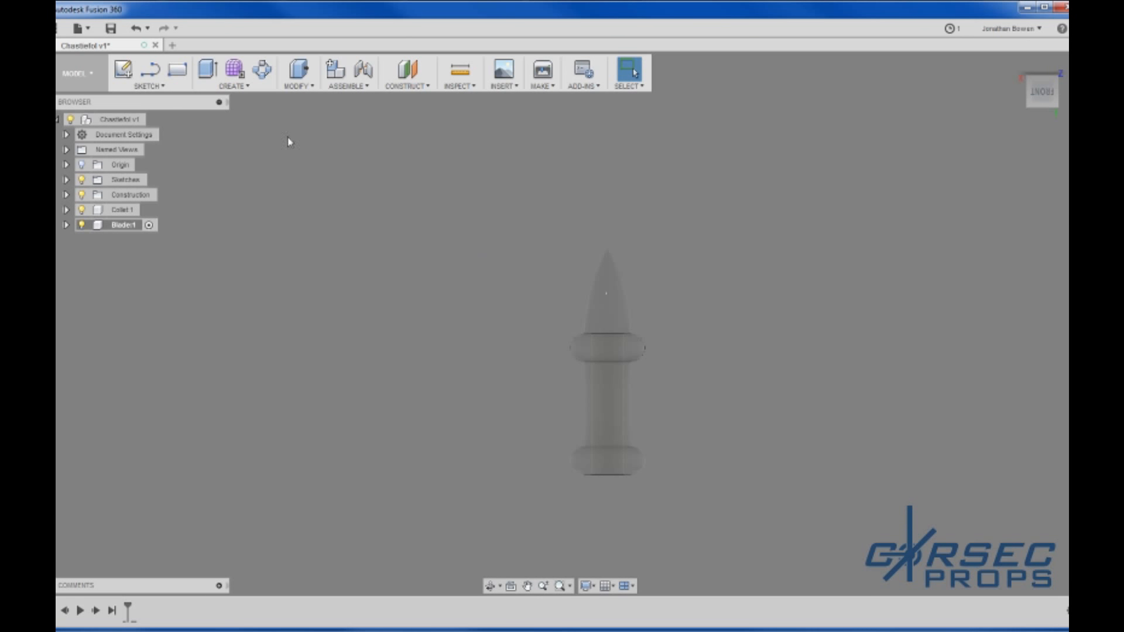
{"action": "left_click", "coordinate": [121, 71]}
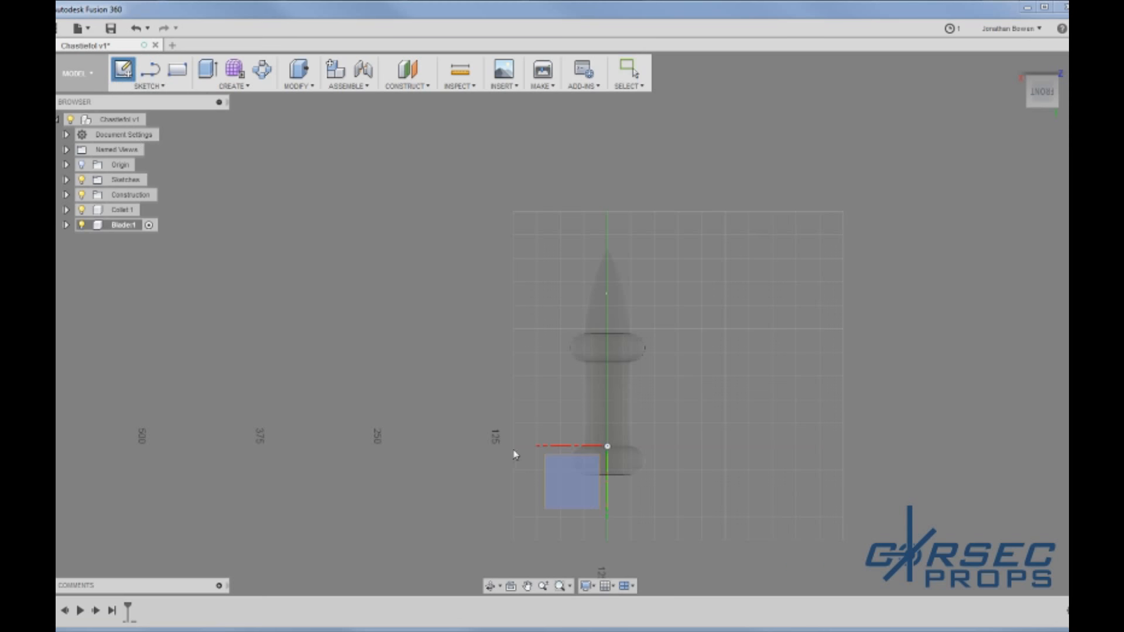
{"action": "left_click", "coordinate": [554, 481]}
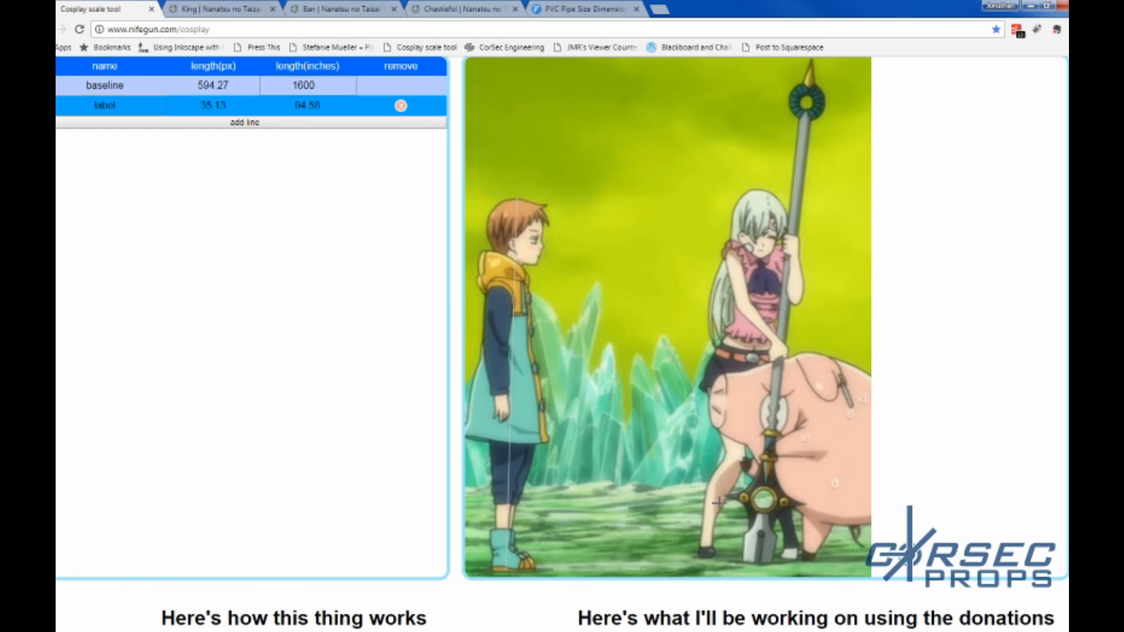
Step: Measure the spear's crossguard across and lengthwise in the browser's cosplay scale tool, and compute 350 / 2 in Calculator
{"action": "left_click_drag", "start_coordinate": [725, 495], "coordinate": [809, 503]}
{"action": "left_click_drag", "start_coordinate": [769, 463], "coordinate": [764, 500]}
{"action": "mouse_move", "coordinate": [924, 631]}
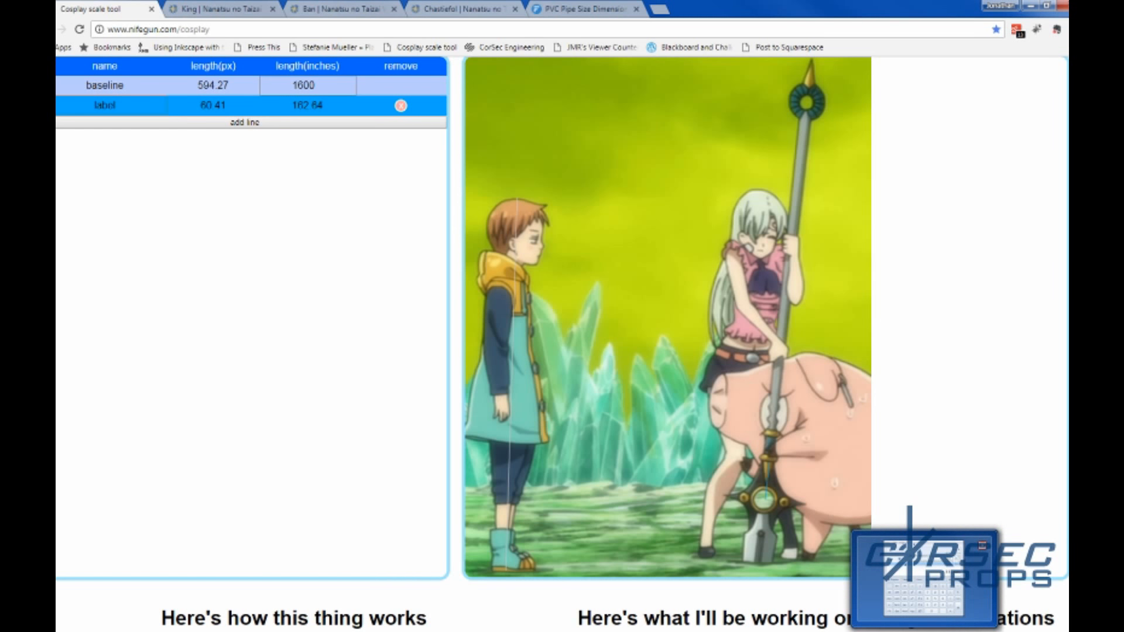
{"action": "left_click", "coordinate": [925, 577]}
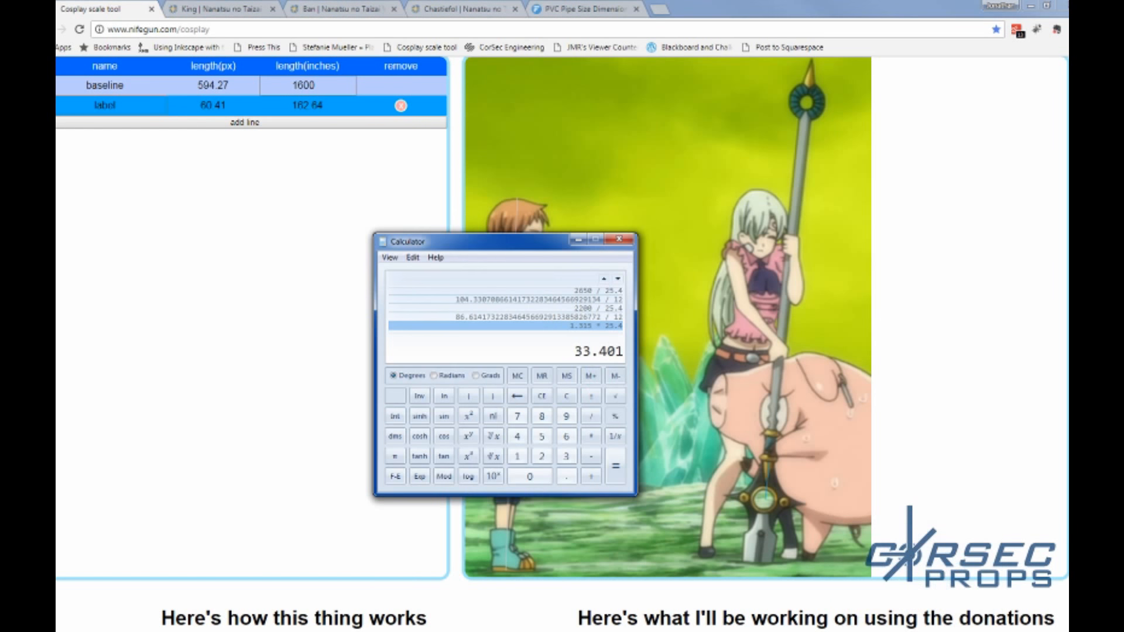
{"action": "type", "text": "350 / 2"}
{"action": "key", "text": "Return"}
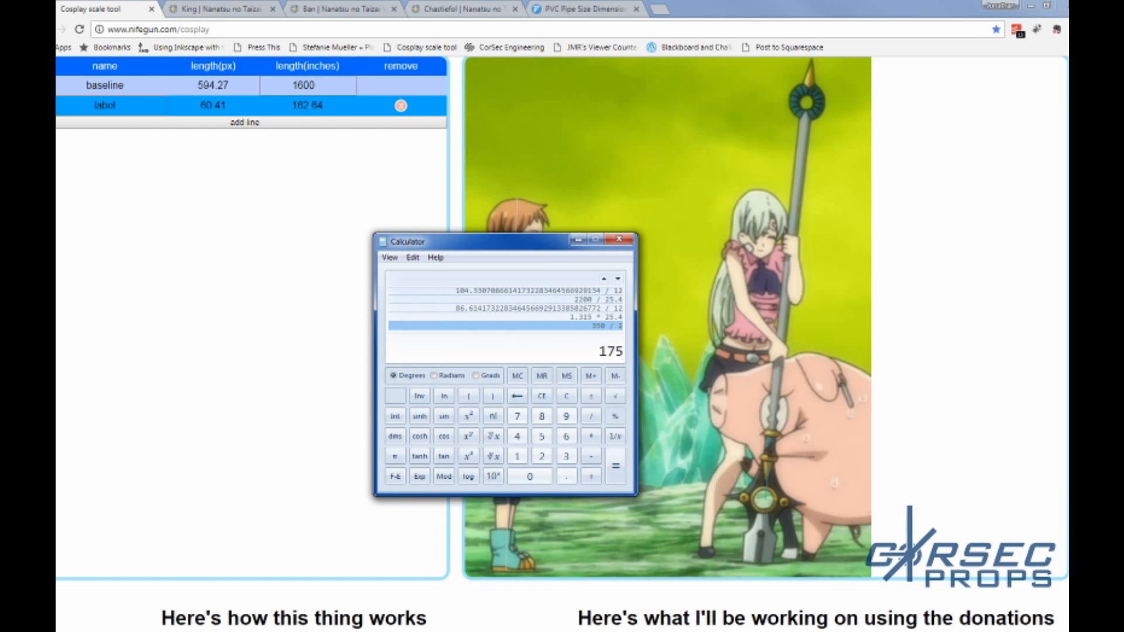
{"action": "left_click", "coordinate": [841, 452]}
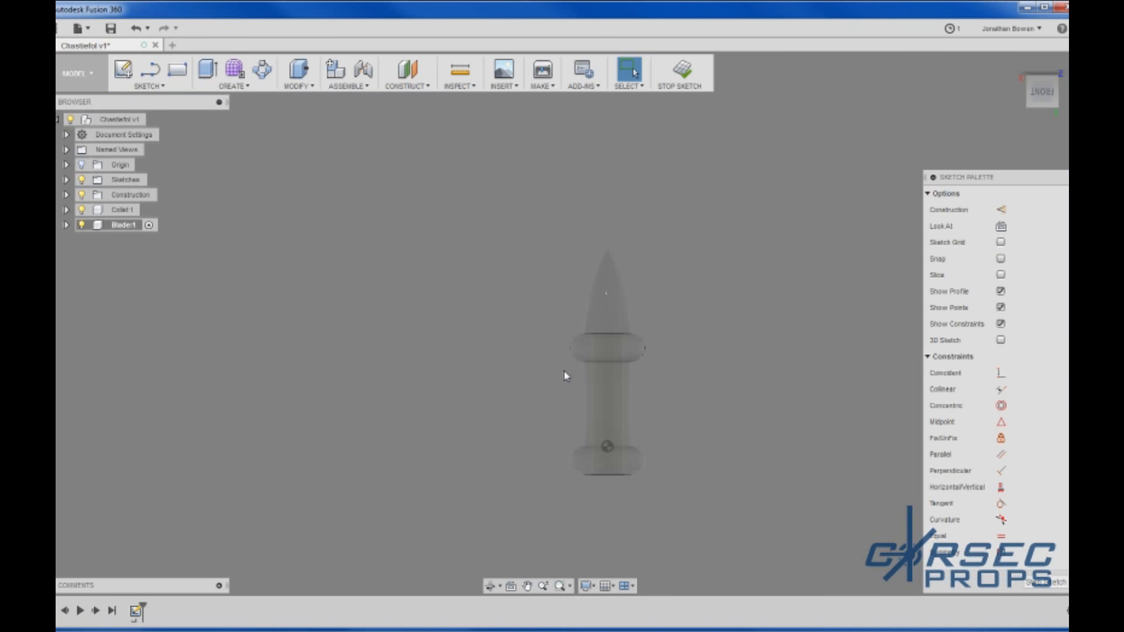
Step: Project the upper edge of the collet's top ring, at the base of the pointed tip, into the Blade sketch
{"action": "key", "text": "p"}
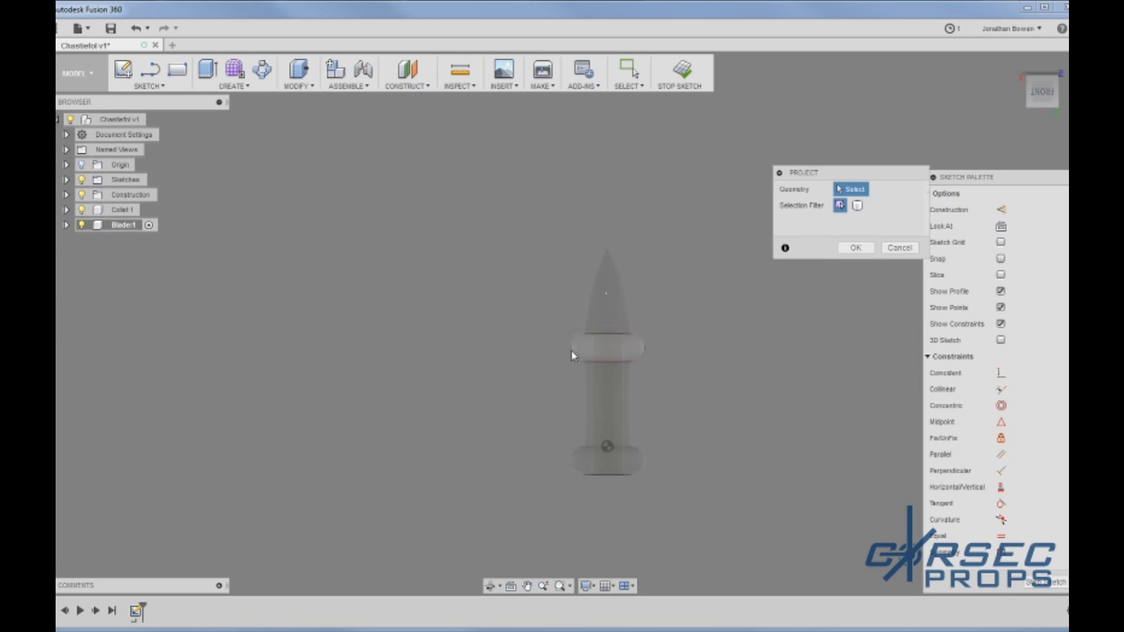
{"action": "left_click", "coordinate": [592, 335]}
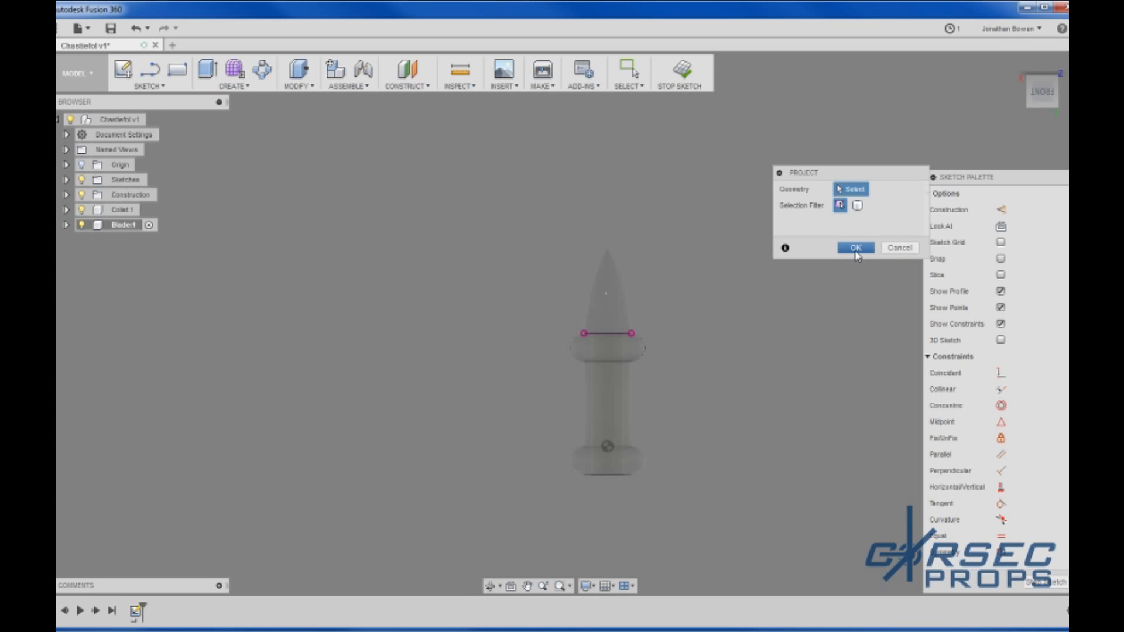
{"action": "left_click", "coordinate": [856, 251]}
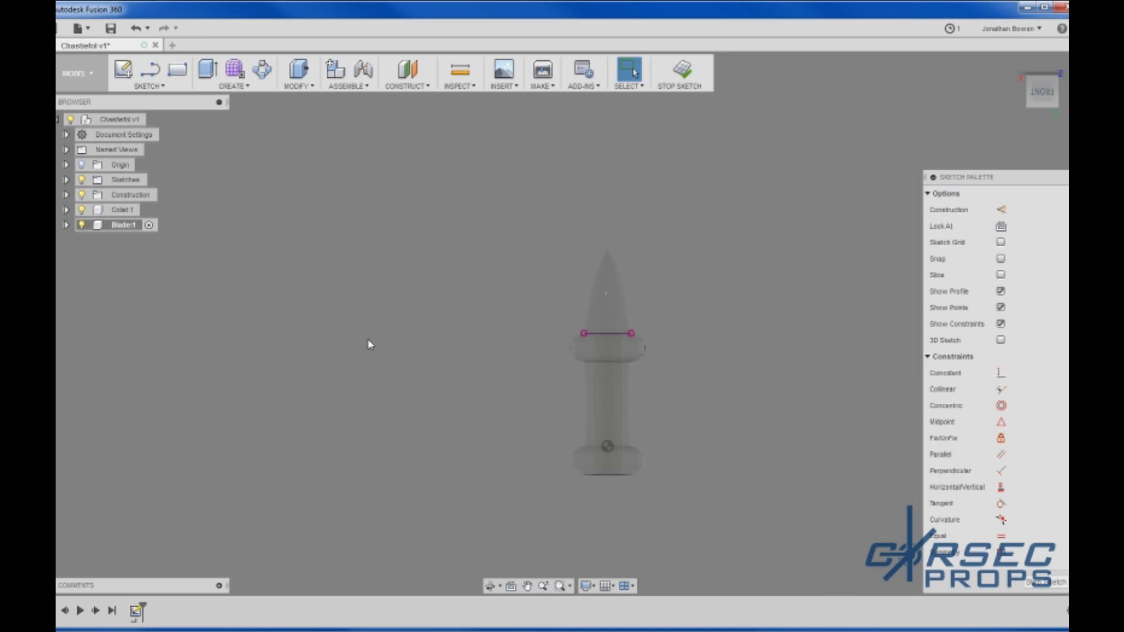
Step: Draw a 6 mm horizontal line extending outward from the left end of the projected edge
{"action": "scroll", "coordinate": [585, 339], "scroll_direction": "down", "scroll_amount": 2}
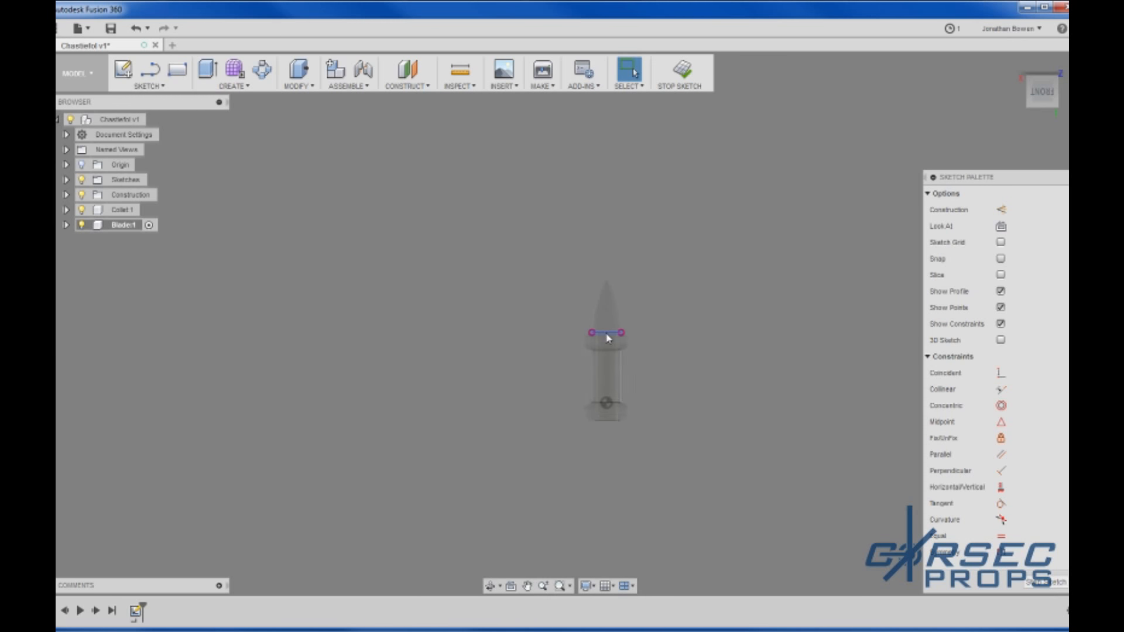
{"action": "scroll", "coordinate": [582, 362], "scroll_direction": "up", "scroll_amount": 6}
{"action": "scroll", "coordinate": [565, 314], "scroll_direction": "up", "scroll_amount": 5}
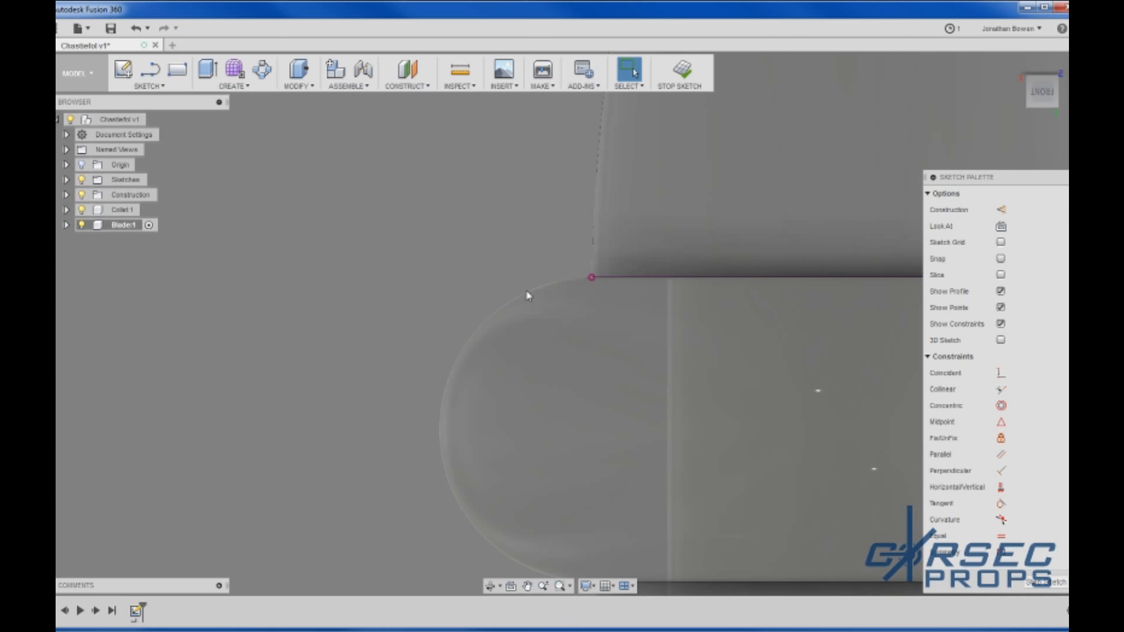
{"action": "key", "text": "l"}
{"action": "left_click", "coordinate": [591, 279]}
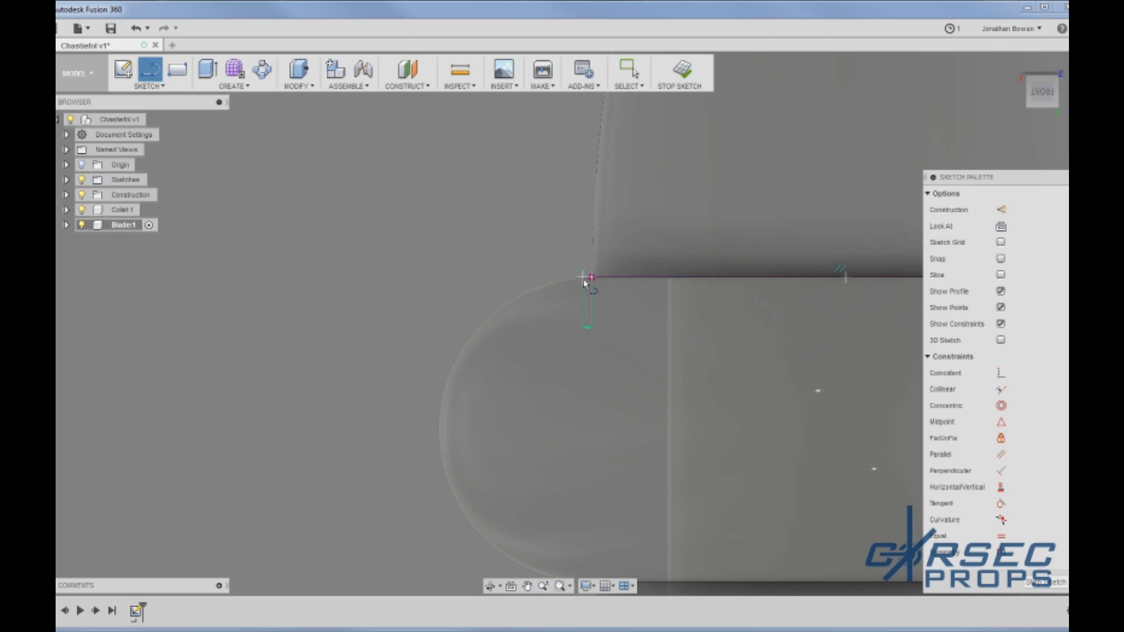
{"action": "left_click", "coordinate": [529, 276]}
{"action": "key", "text": "Escape"}
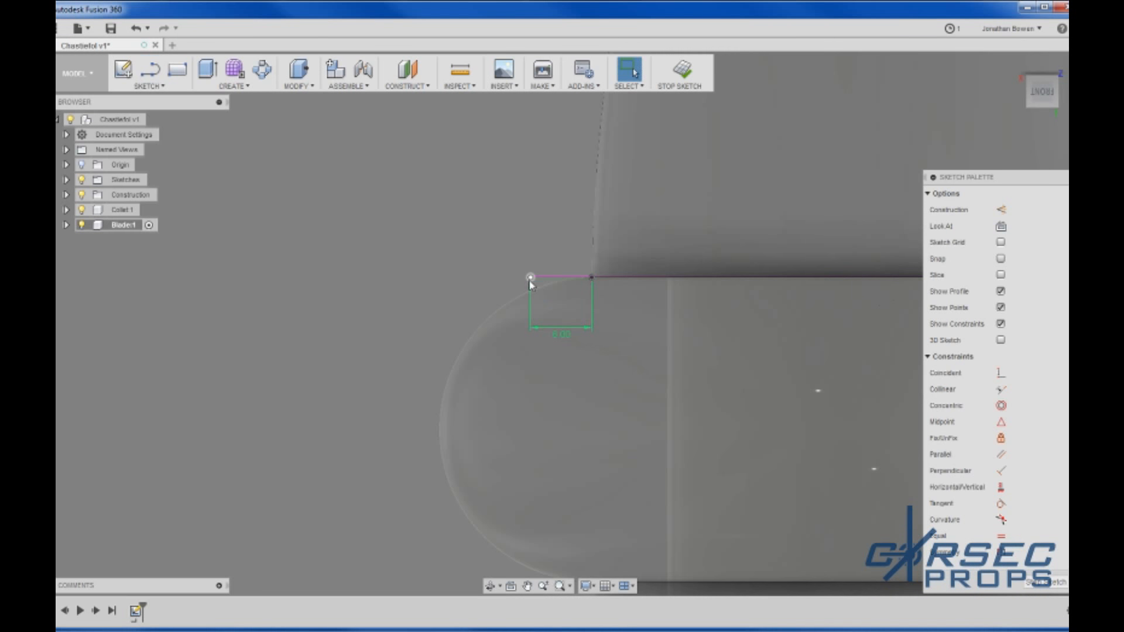
Step: Draw a matching 6 mm horizontal line extending outward from the right end of the projected edge
{"action": "scroll", "coordinate": [551, 357], "scroll_direction": "down", "scroll_amount": 5}
{"action": "key", "text": "l"}
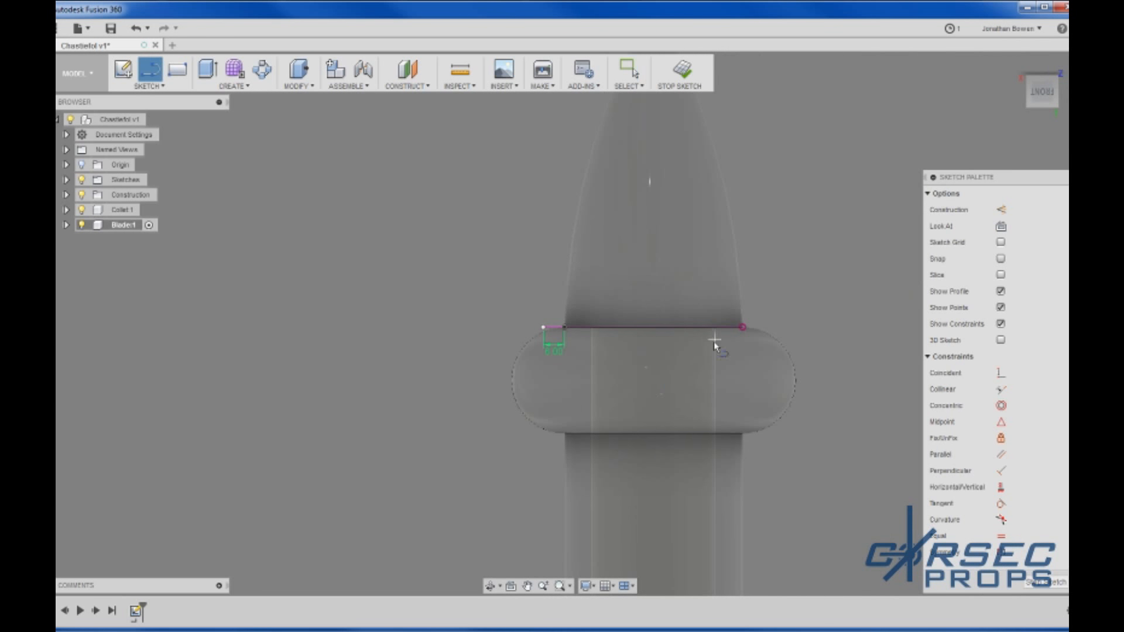
{"action": "left_click", "coordinate": [743, 326]}
{"action": "key", "text": "Escape"}
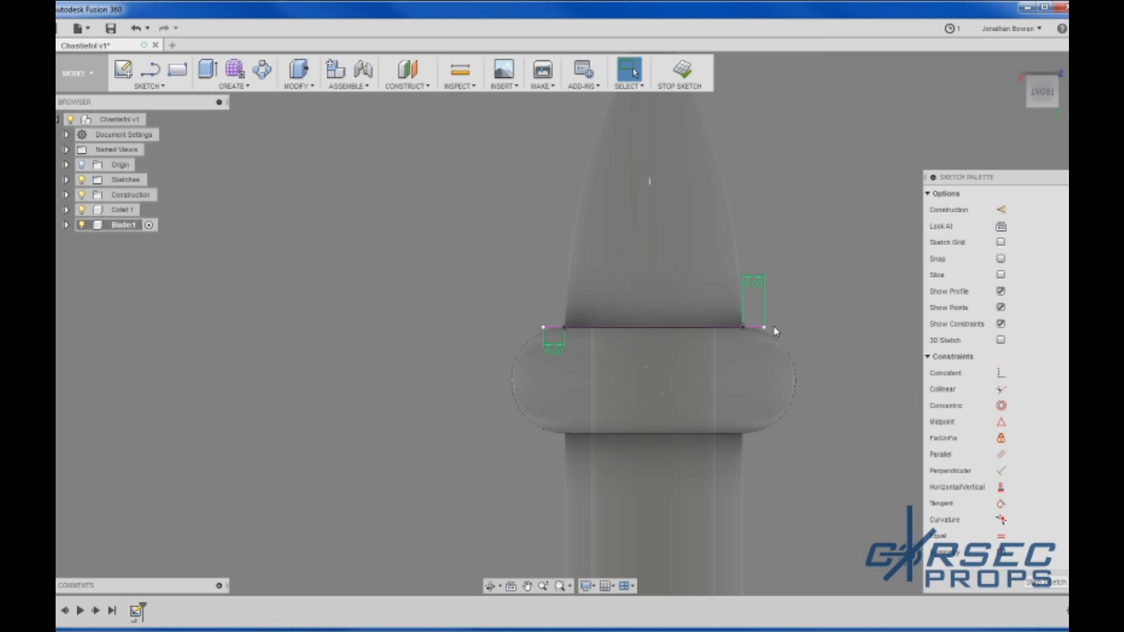
{"action": "scroll", "coordinate": [590, 351], "scroll_direction": "up", "scroll_amount": 4}
{"action": "scroll", "coordinate": [499, 311], "scroll_direction": "up", "scroll_amount": 3}
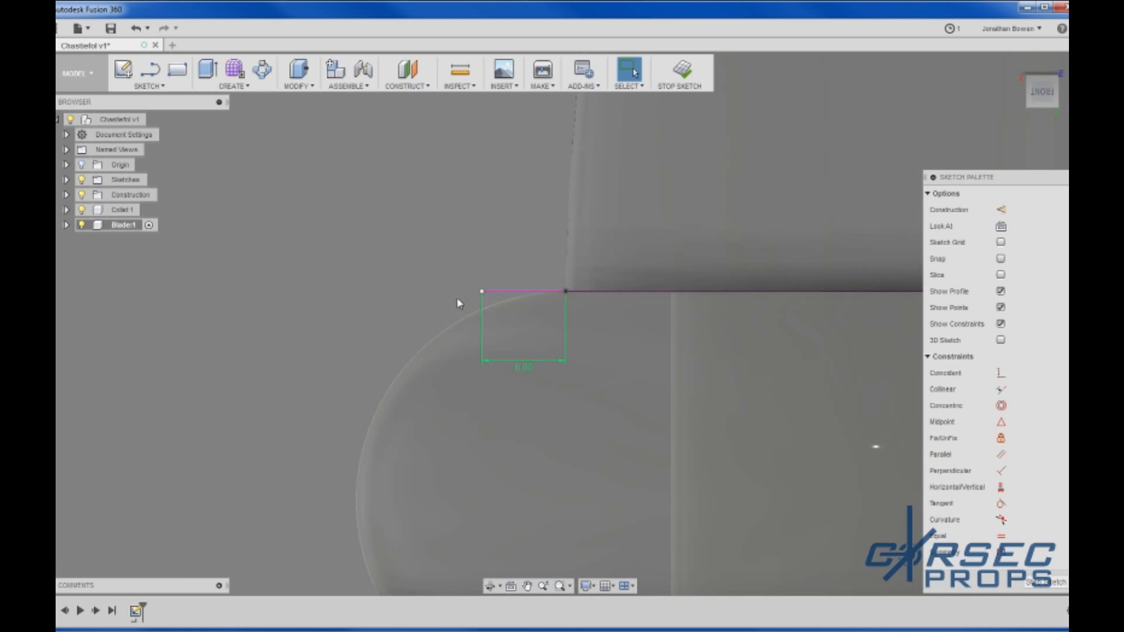
{"action": "key", "text": "p"}
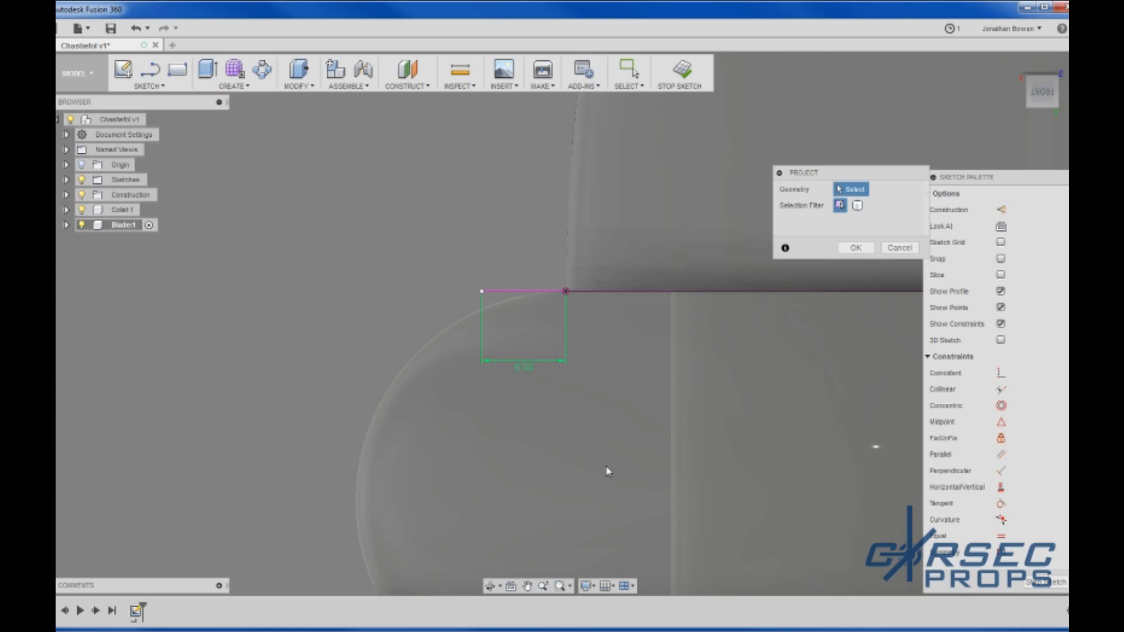
{"action": "scroll", "coordinate": [351, 419], "scroll_direction": "down", "scroll_amount": 3}
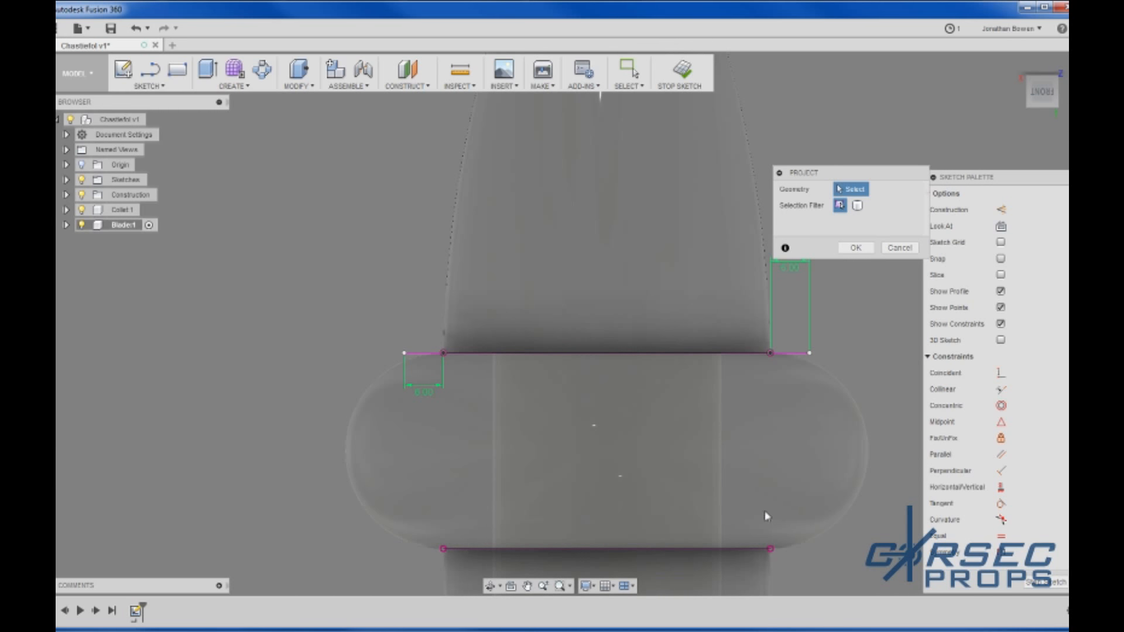
{"action": "scroll", "coordinate": [404, 358], "scroll_direction": "up", "scroll_amount": 5}
{"action": "scroll", "coordinate": [404, 364], "scroll_direction": "up", "scroll_amount": 1}
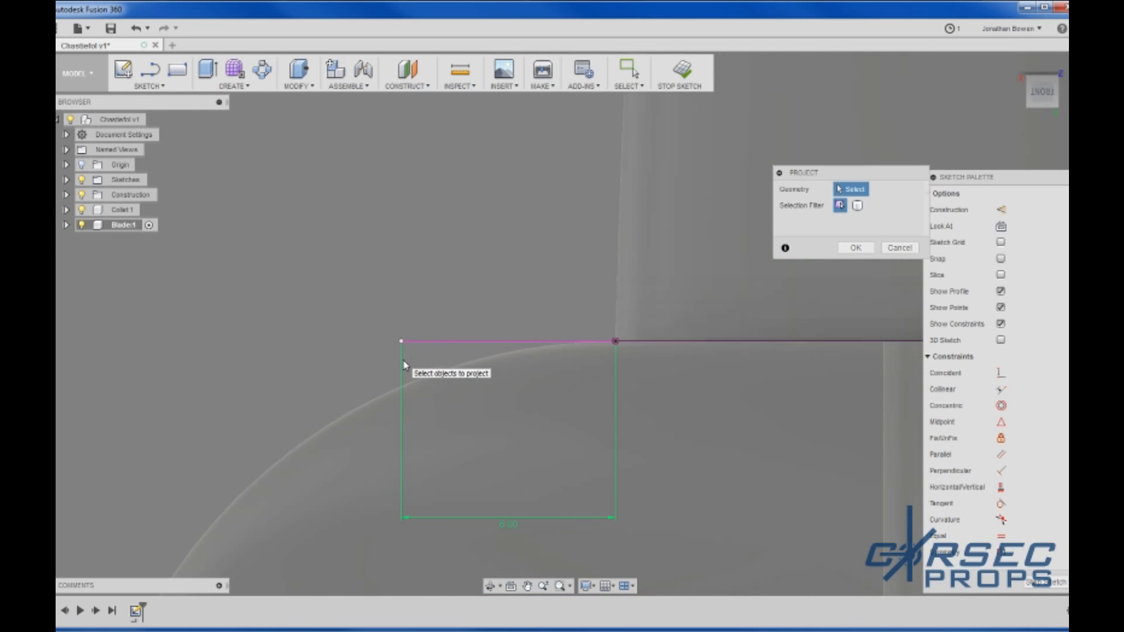
{"action": "left_click", "coordinate": [899, 248]}
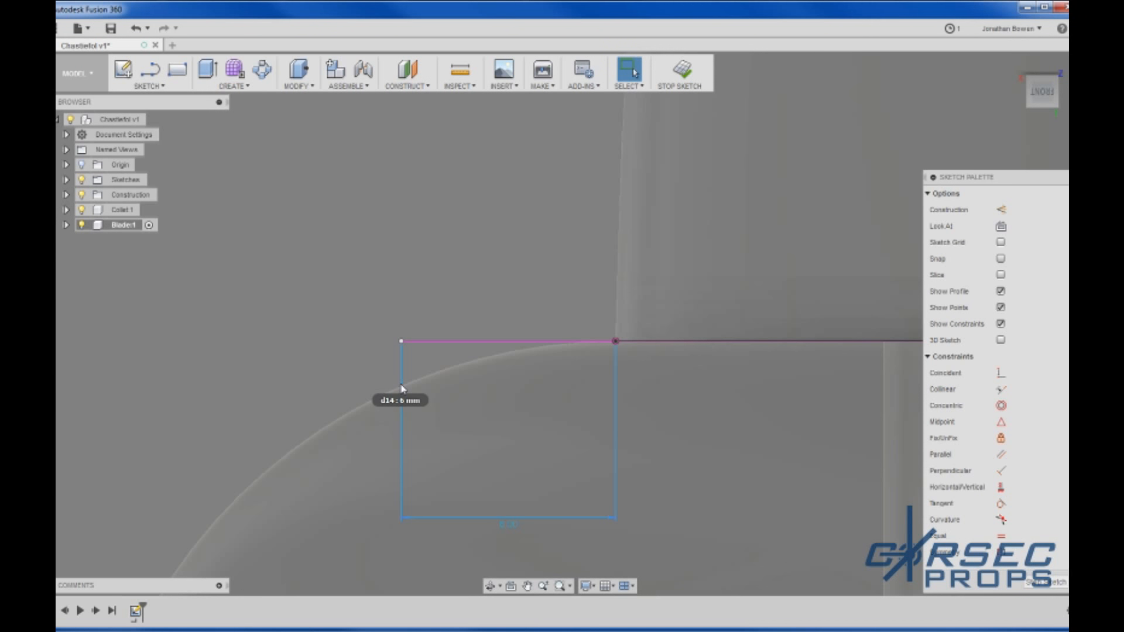
Step: Draw a 10 mm vertical line downward from the outer end of the left 6 mm line
{"action": "key", "text": "l"}
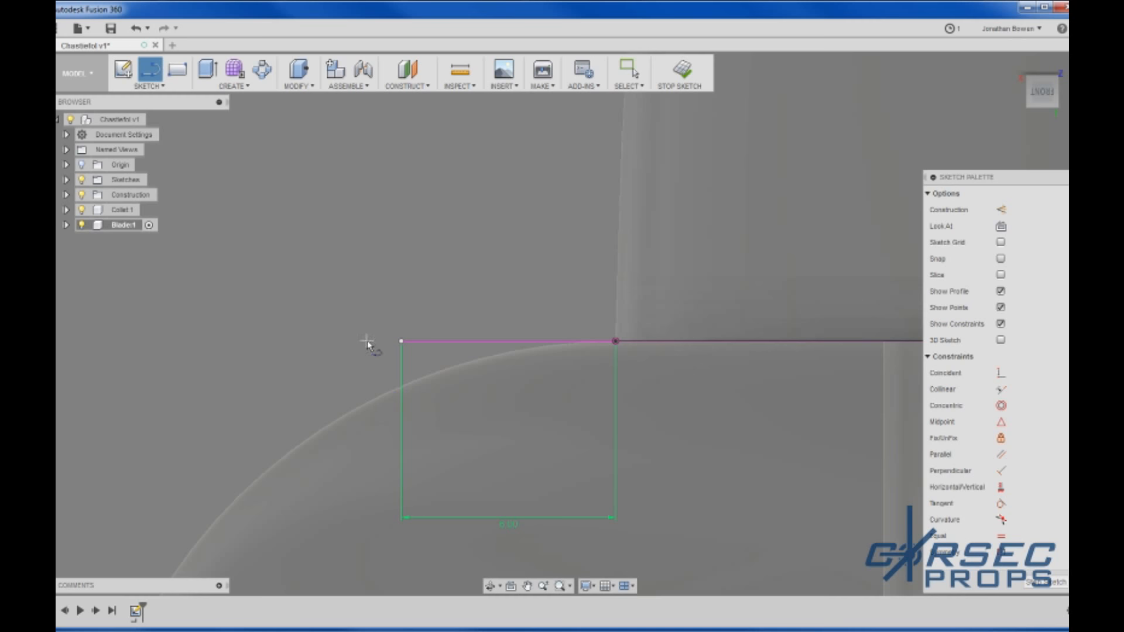
{"action": "left_click", "coordinate": [402, 341]}
{"action": "scroll", "coordinate": [377, 398], "scroll_direction": "down", "scroll_amount": 5}
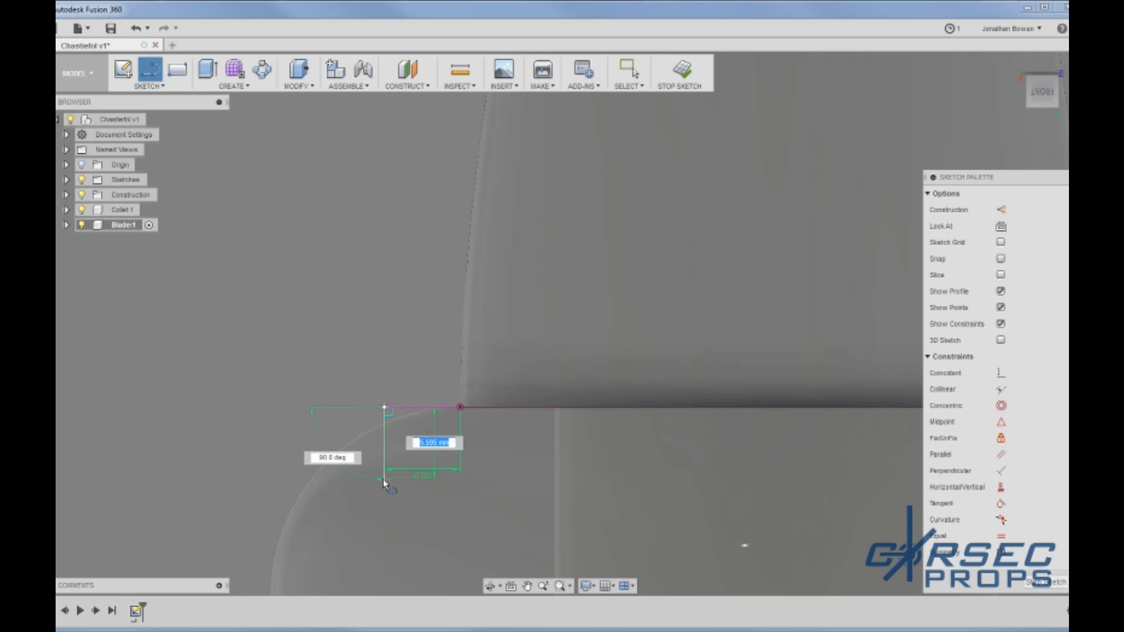
{"action": "scroll", "coordinate": [385, 484], "scroll_direction": "down", "scroll_amount": 3}
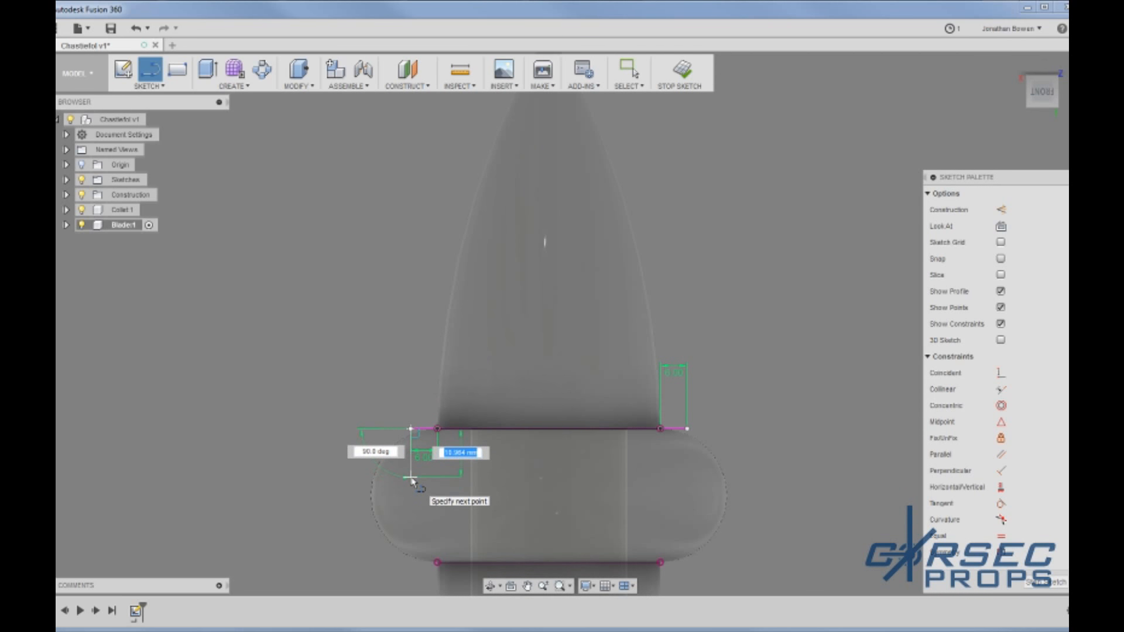
{"action": "left_click", "coordinate": [411, 475]}
{"action": "key", "text": "Escape"}
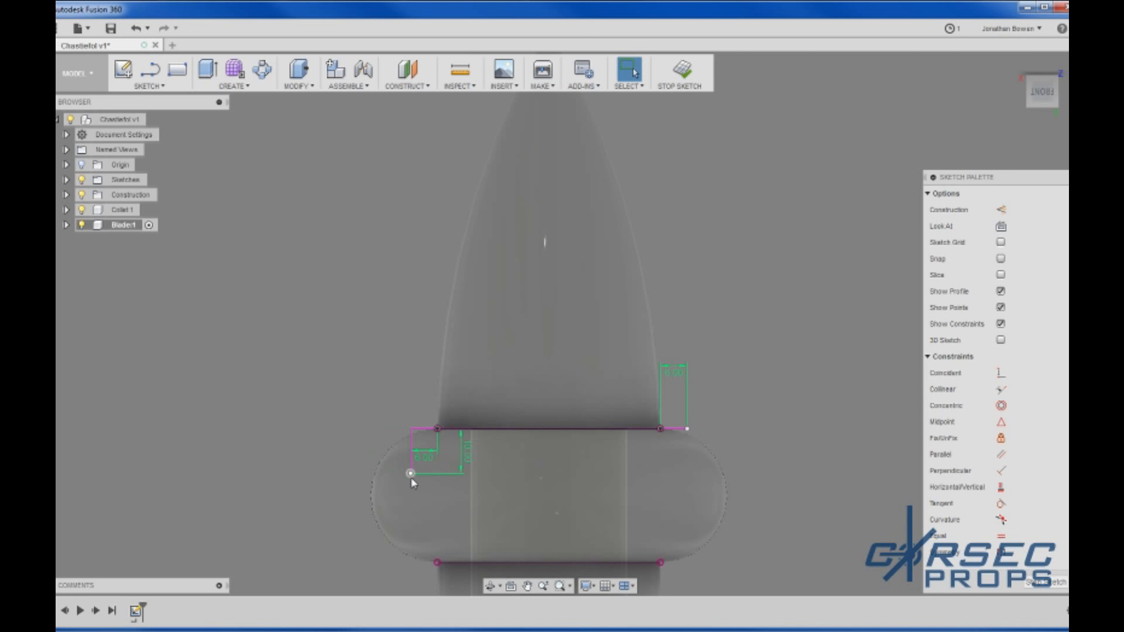
{"action": "key", "text": "l"}
{"action": "left_click", "coordinate": [412, 476]}
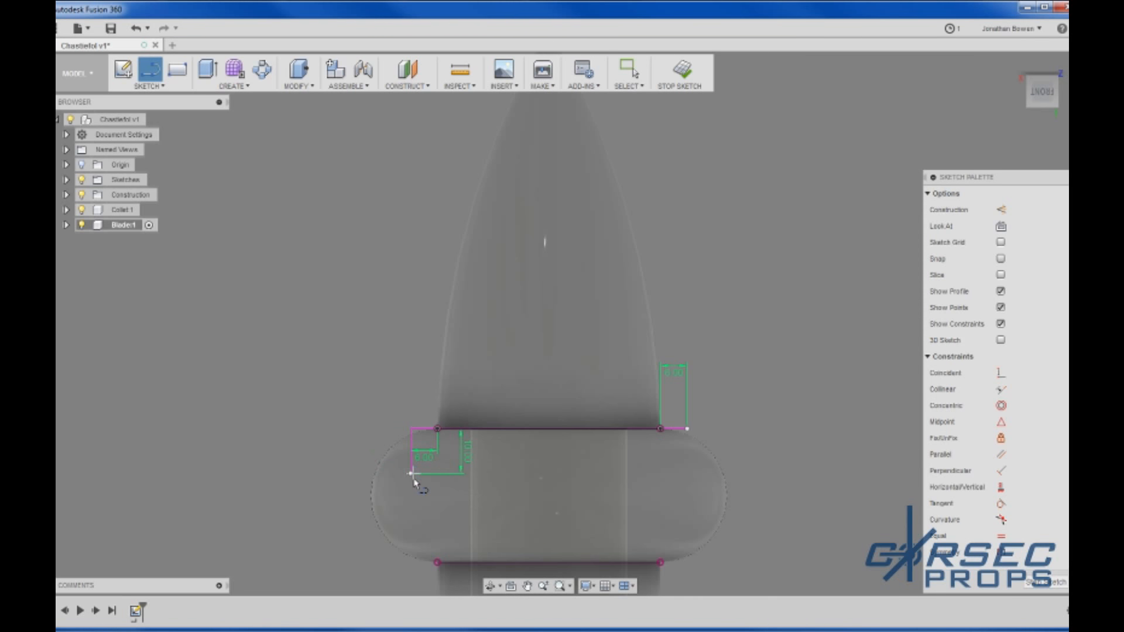
{"action": "key", "text": "Escape"}
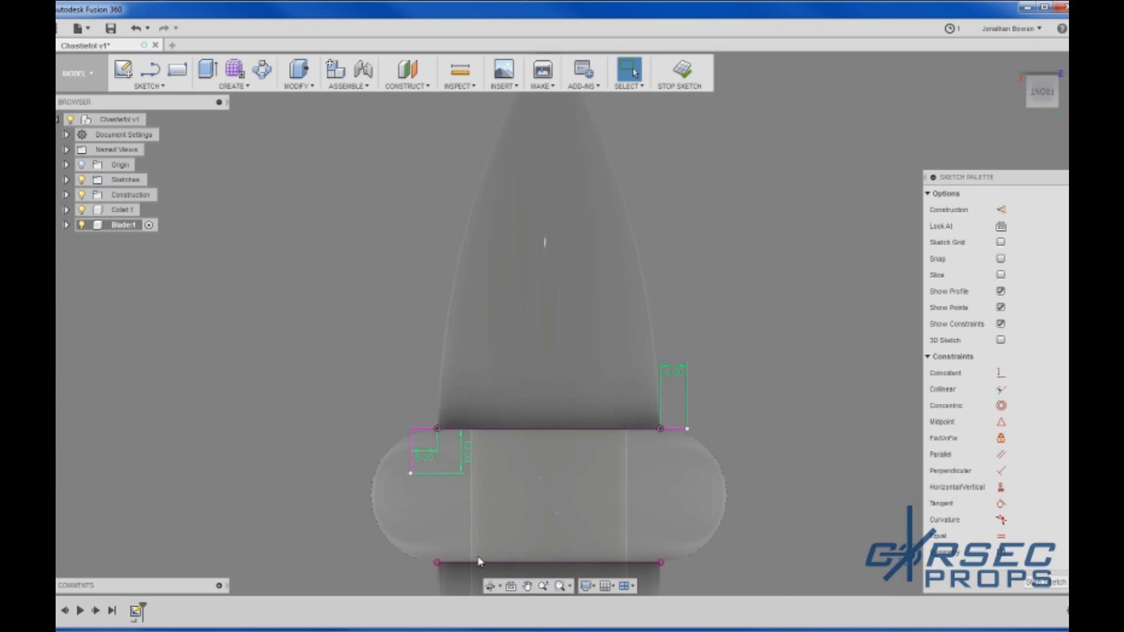
Step: Draw a matching 10 mm vertical line downward from the outer end of the right 6 mm line
{"action": "key", "text": "l"}
{"action": "left_click", "coordinate": [689, 429]}
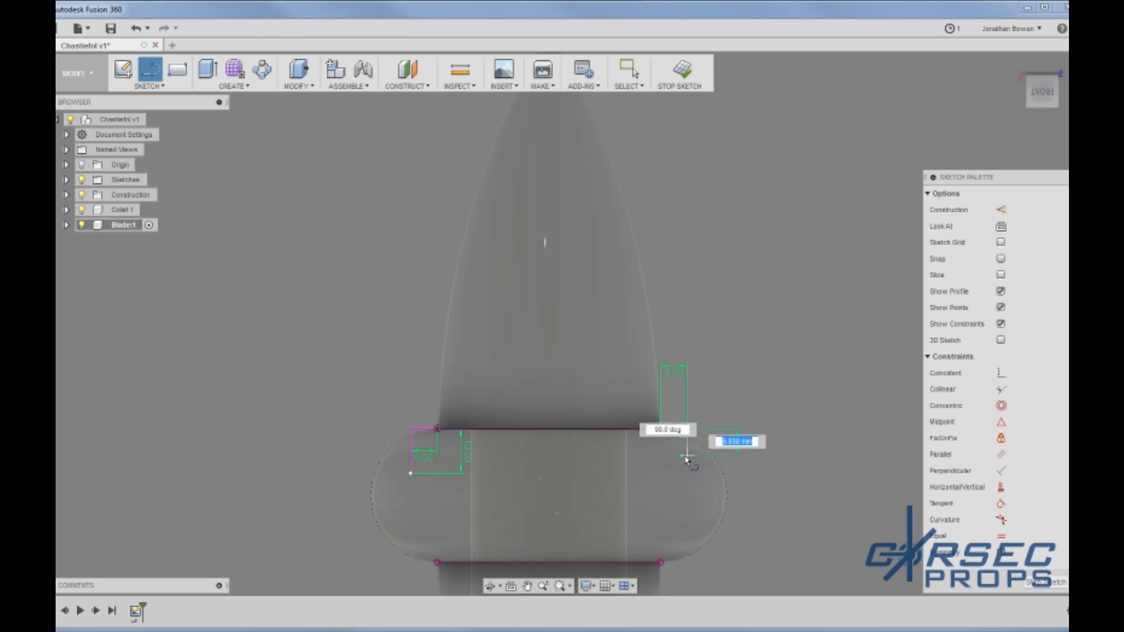
{"action": "type", "text": "10"}
{"action": "key", "text": "Return"}
{"action": "key", "text": "Escape"}
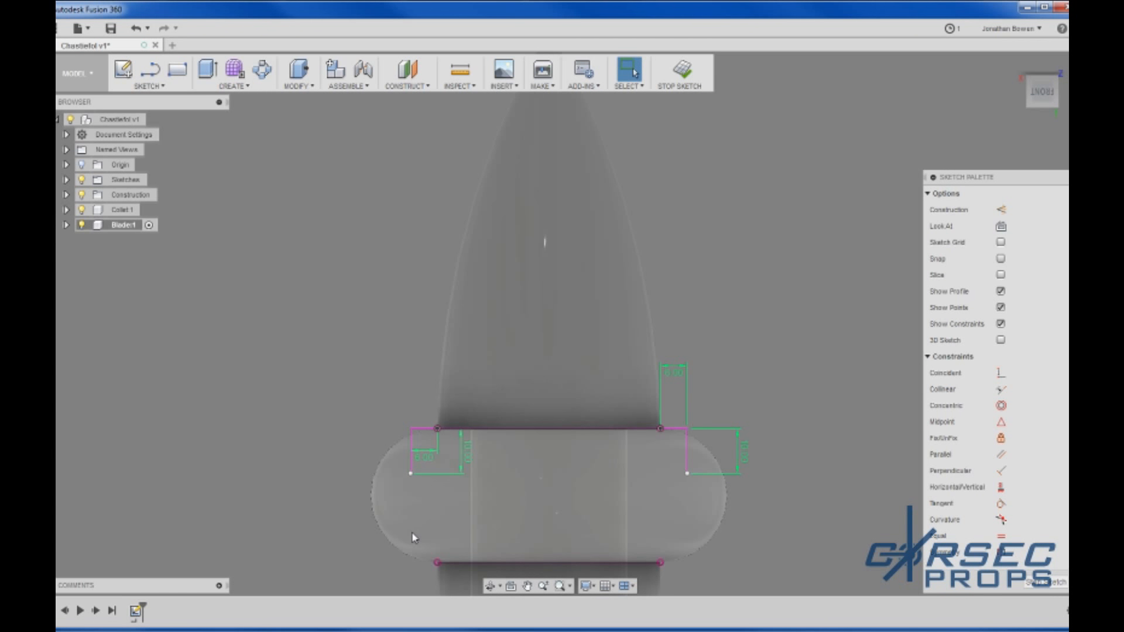
Step: Try to join the lower ends of the two 10 mm vertical lines, and undo the resulting arc
{"action": "key", "text": "l"}
{"action": "left_click_drag", "start_coordinate": [411, 473], "coordinate": [689, 477]}
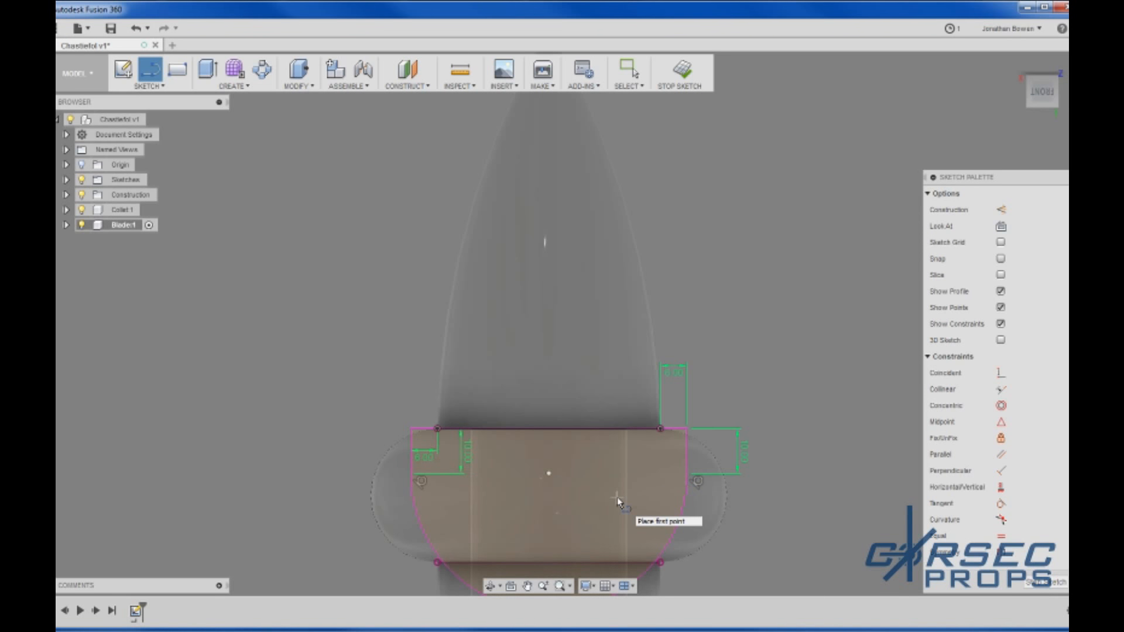
{"action": "scroll", "coordinate": [617, 497], "scroll_direction": "down", "scroll_amount": 2}
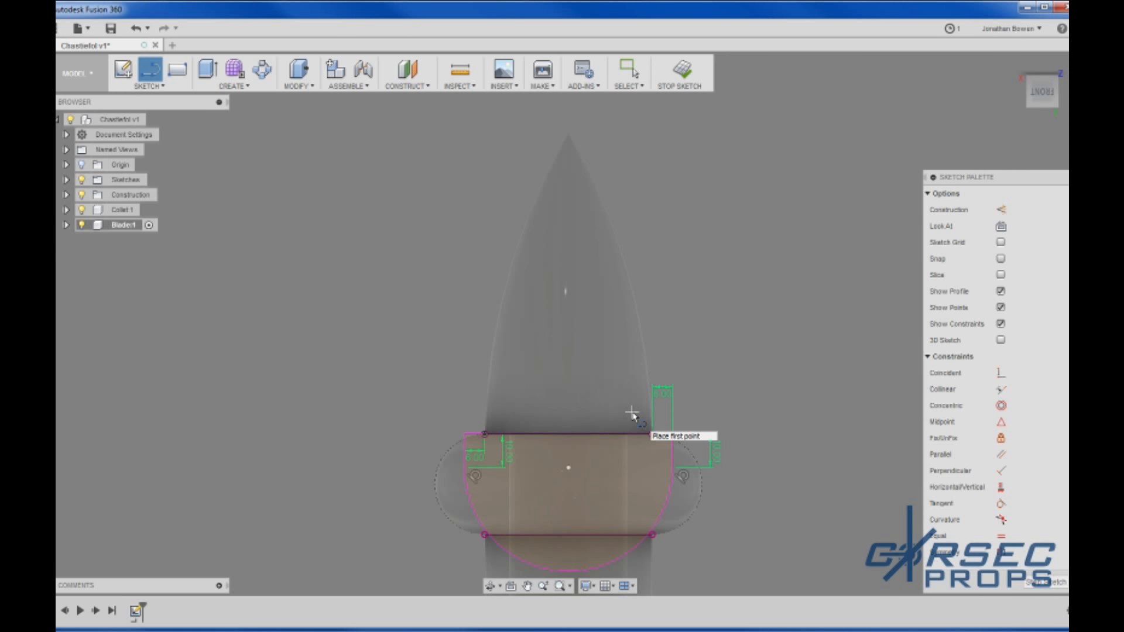
{"action": "key", "text": "e"}
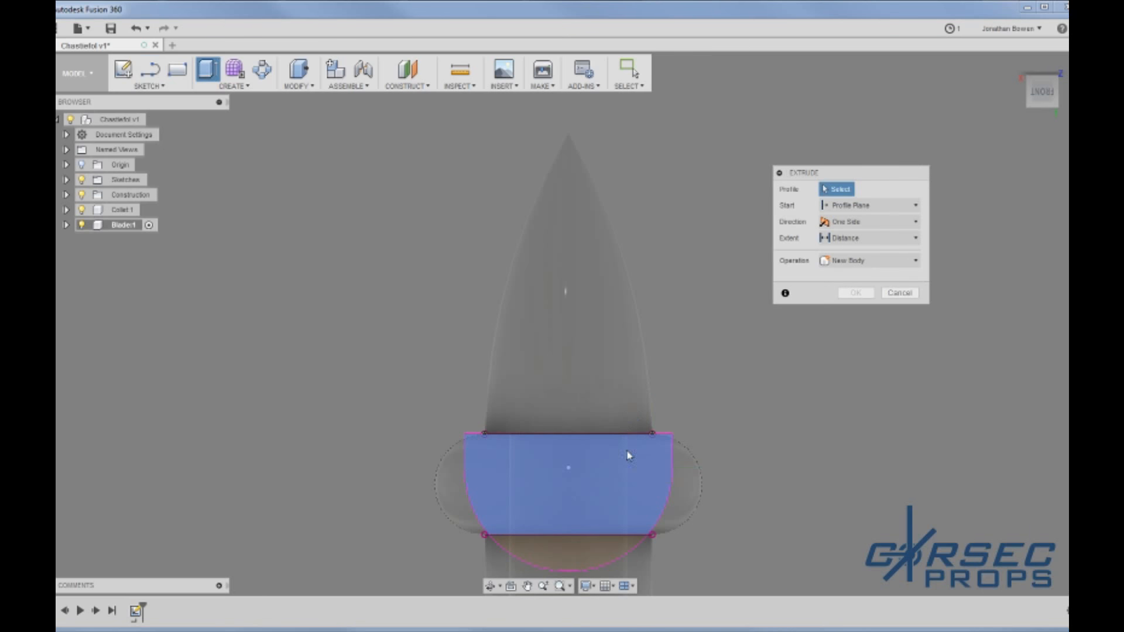
{"action": "key", "text": "r"}
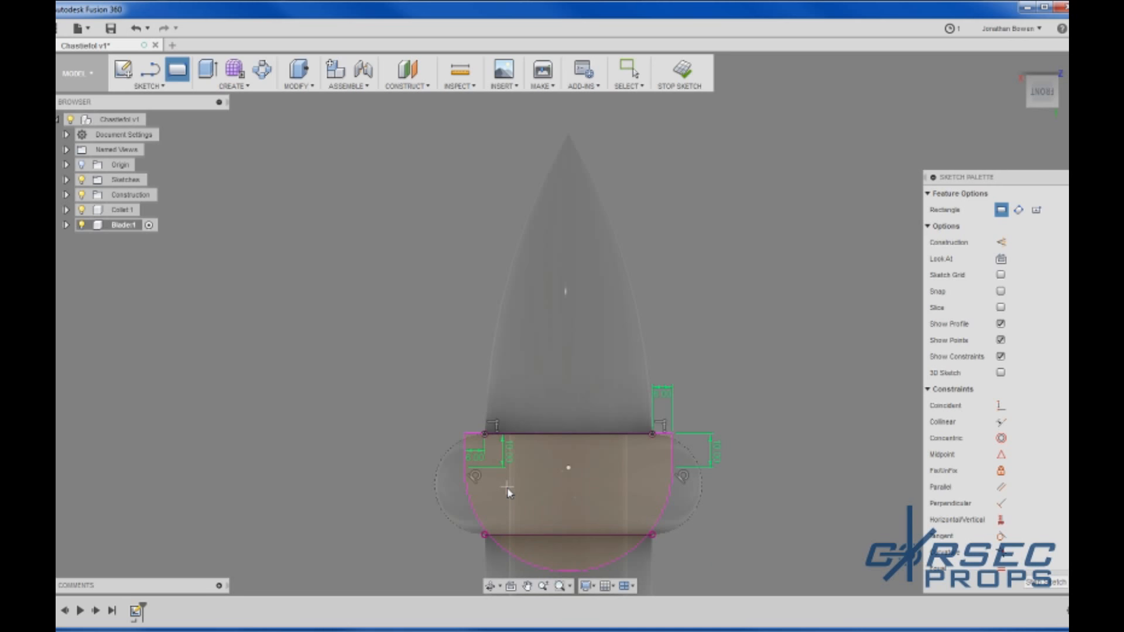
{"action": "key", "text": "Escape"}
{"action": "key", "text": "ctrl+z"}
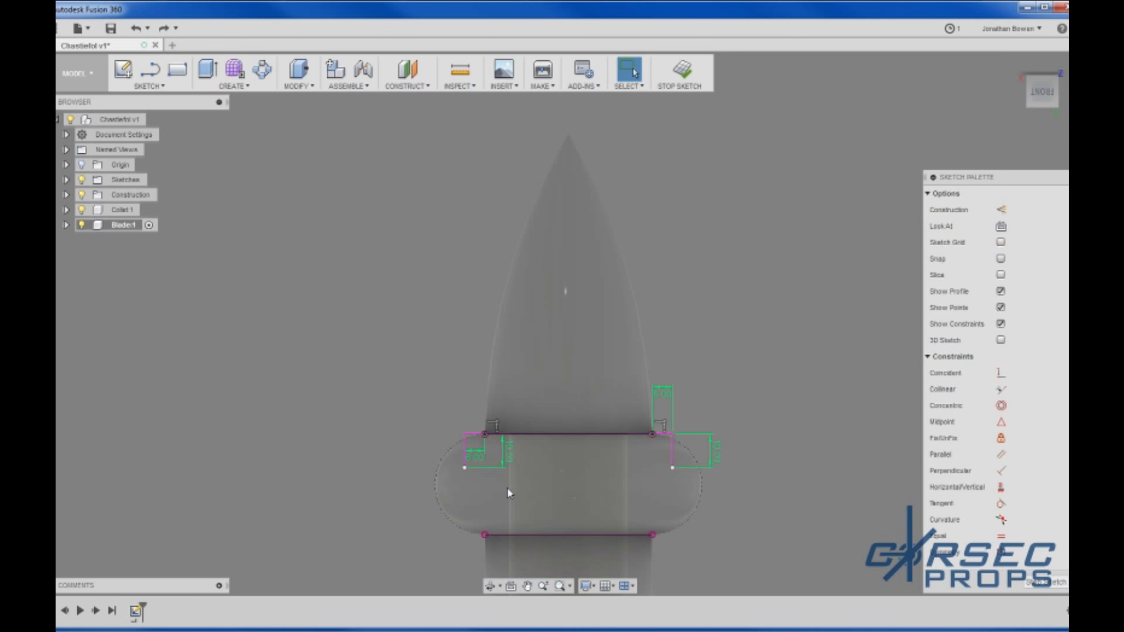
Step: Draw a straight line joining the lower ends of the two 10 mm vertical lines to close the base of the blade profile
{"action": "key", "text": "l"}
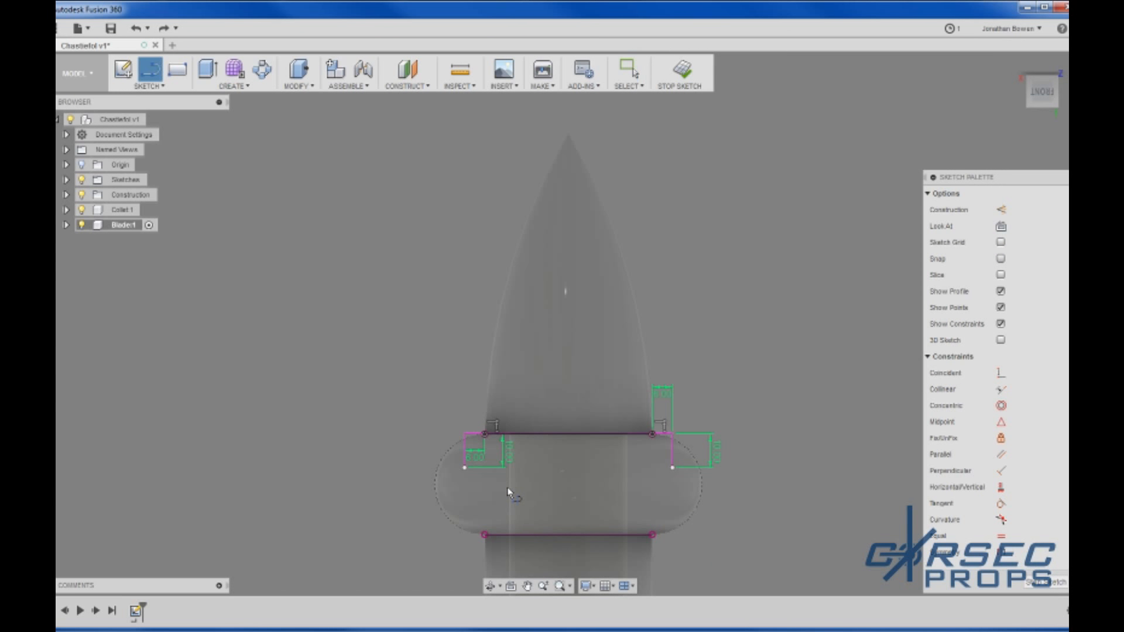
{"action": "left_click", "coordinate": [465, 468]}
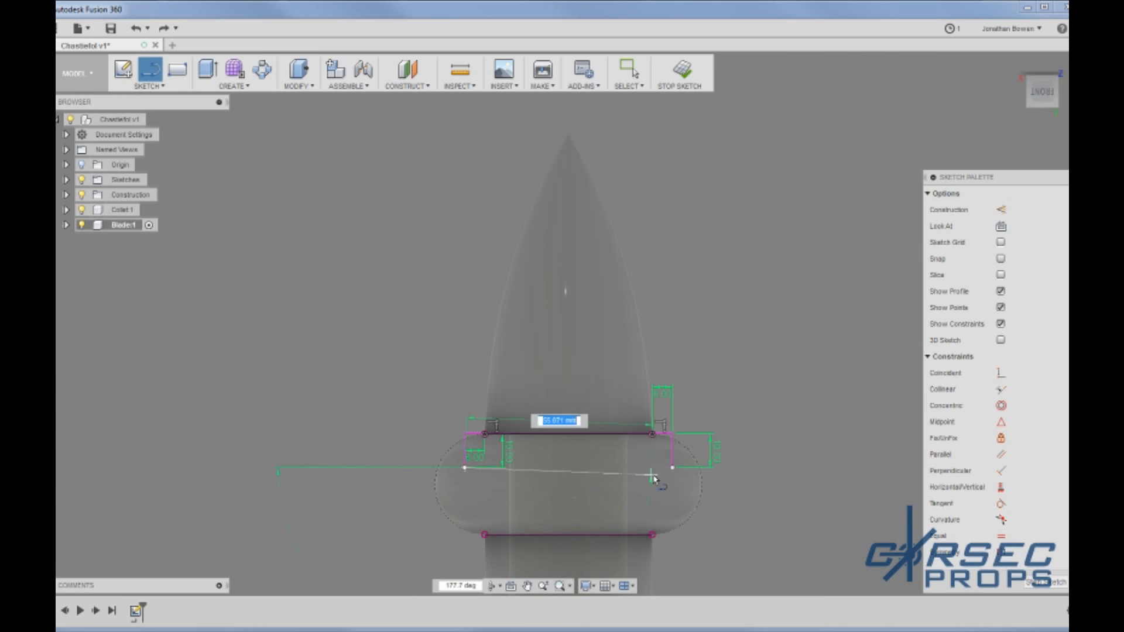
{"action": "left_click", "coordinate": [673, 468]}
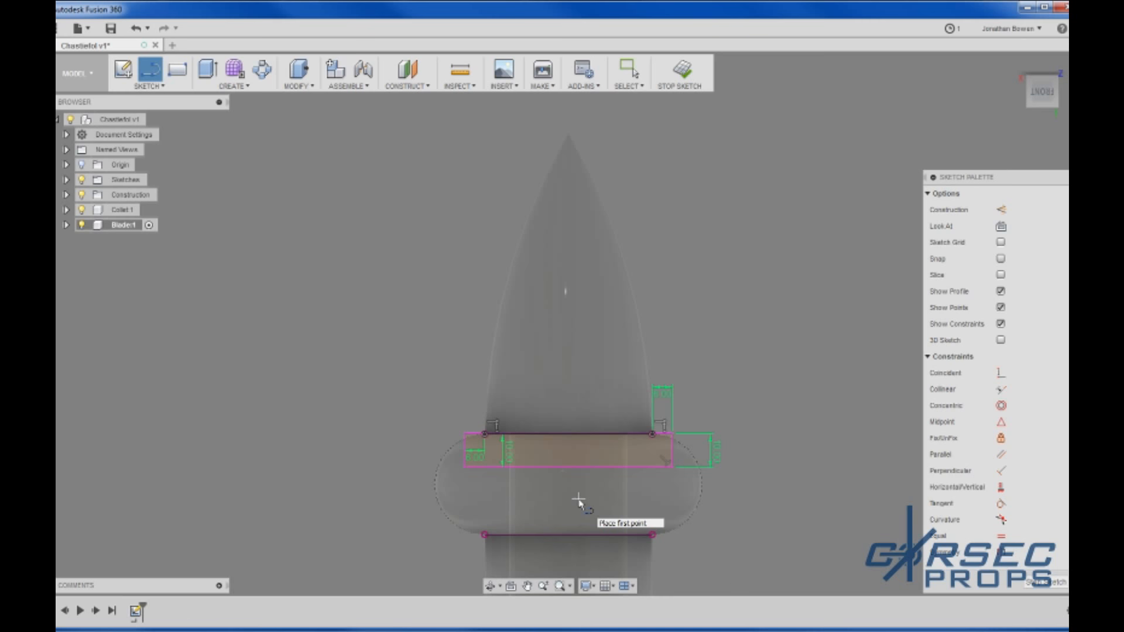
{"action": "key", "text": "Escape"}
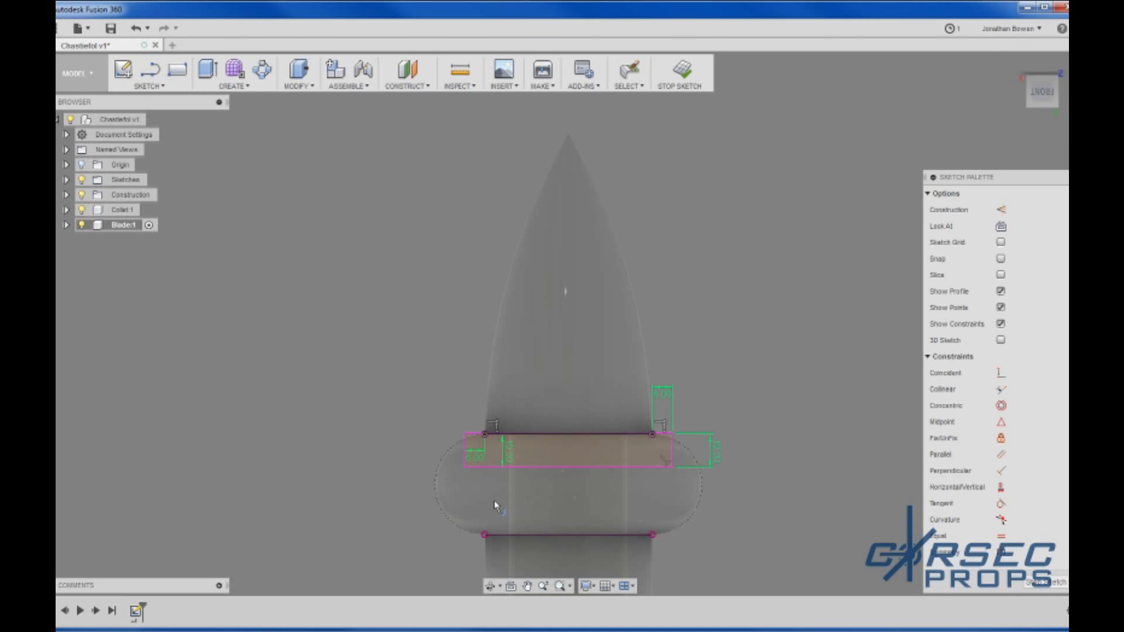
{"action": "key", "text": "e"}
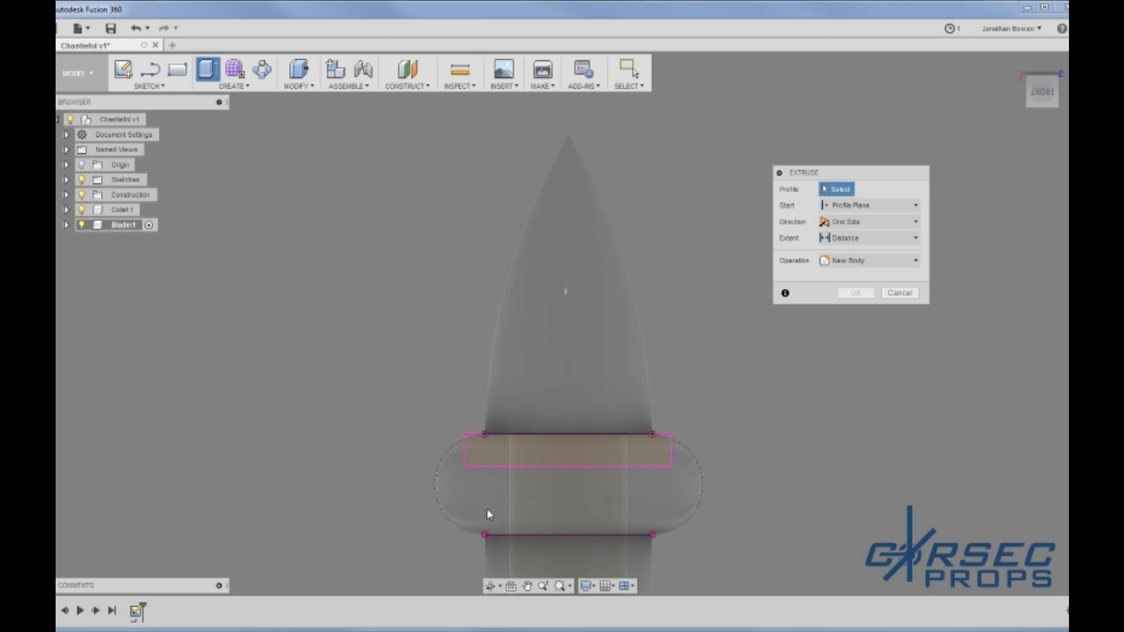
{"action": "left_click", "coordinate": [910, 294]}
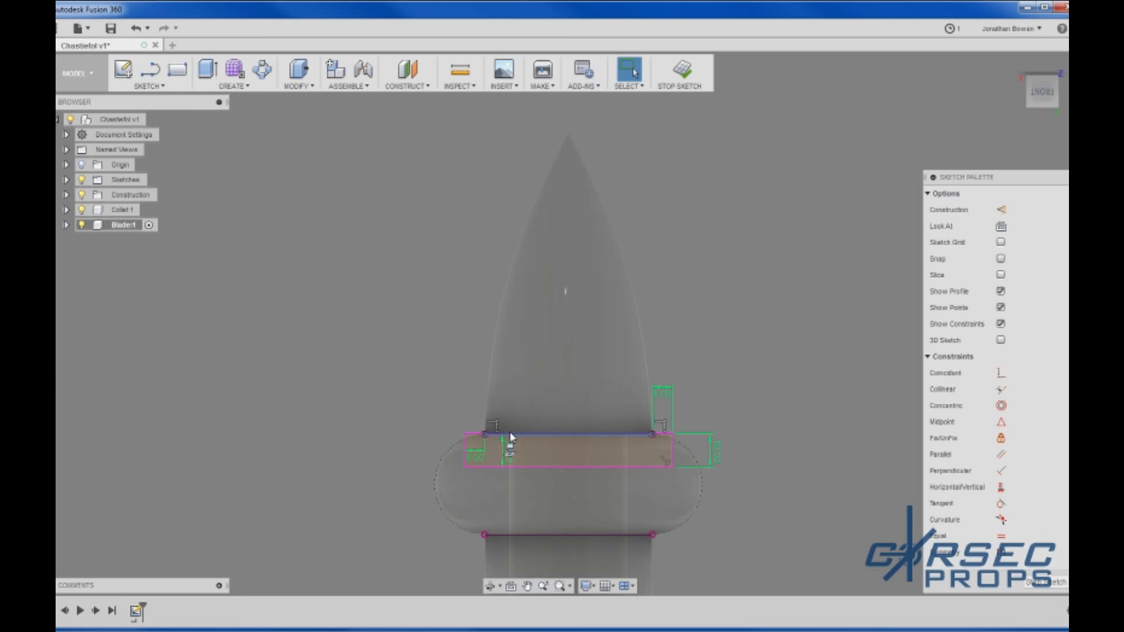
Step: Draw a 175 mm vertical line upward from the midpoint of the projected collet edge as the blade's centreline
{"action": "key", "text": "l"}
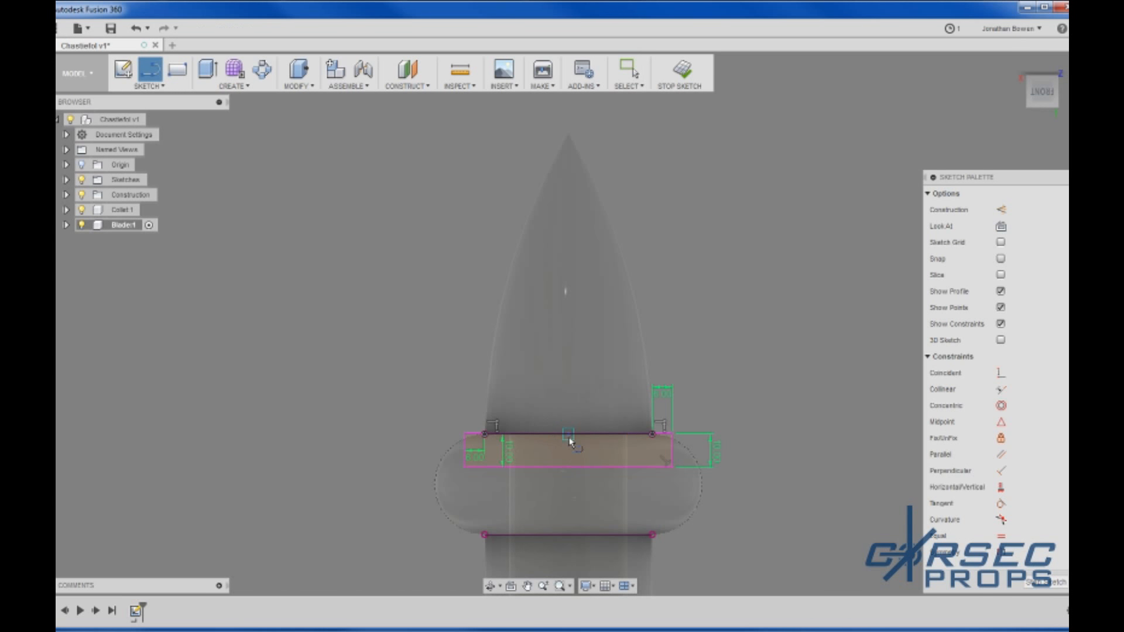
{"action": "left_click", "coordinate": [568, 437]}
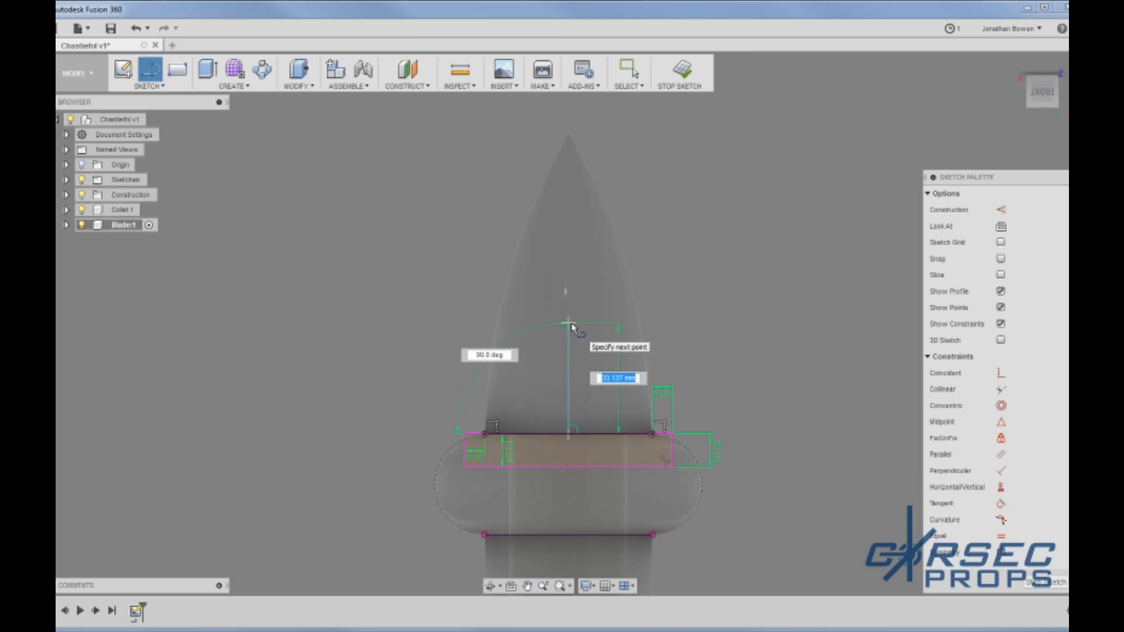
{"action": "scroll", "coordinate": [572, 328], "scroll_direction": "up", "scroll_amount": 2}
{"action": "scroll", "coordinate": [577, 369], "scroll_direction": "down", "scroll_amount": 4}
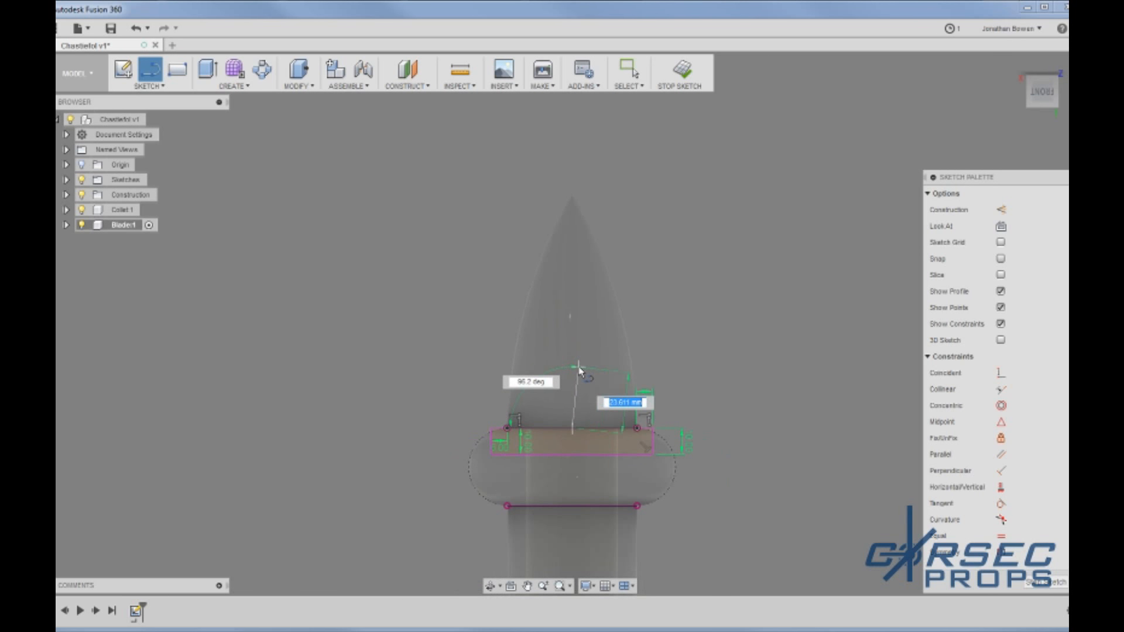
{"action": "scroll", "coordinate": [517, 510], "scroll_direction": "down", "scroll_amount": 2}
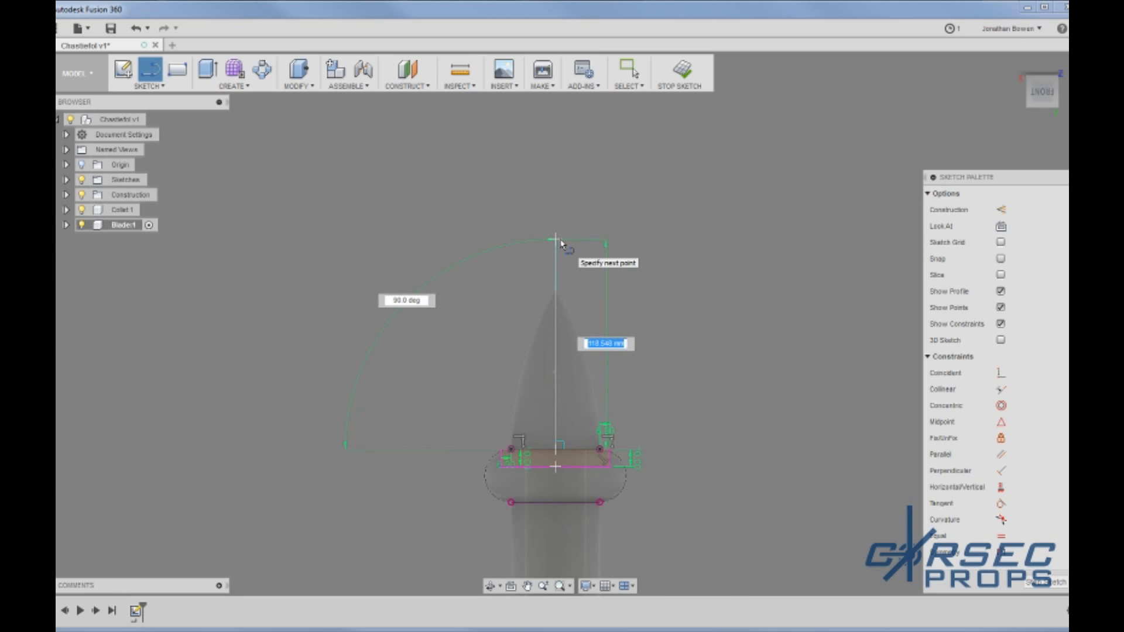
{"action": "type", "text": "175"}
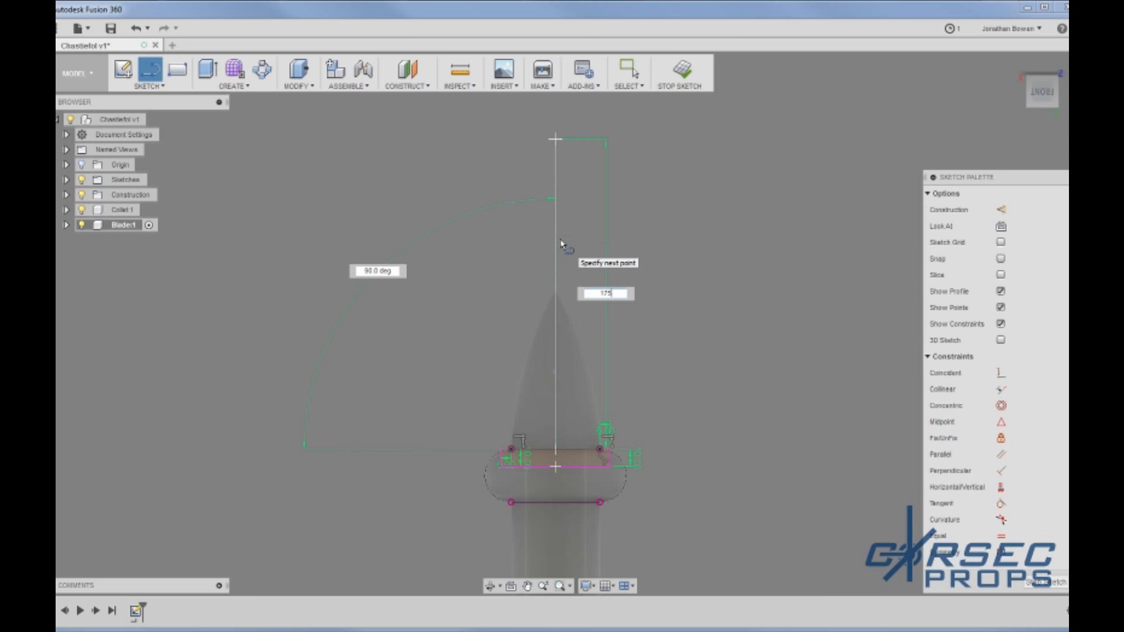
{"action": "key", "text": "Return"}
{"action": "key", "text": "Escape"}
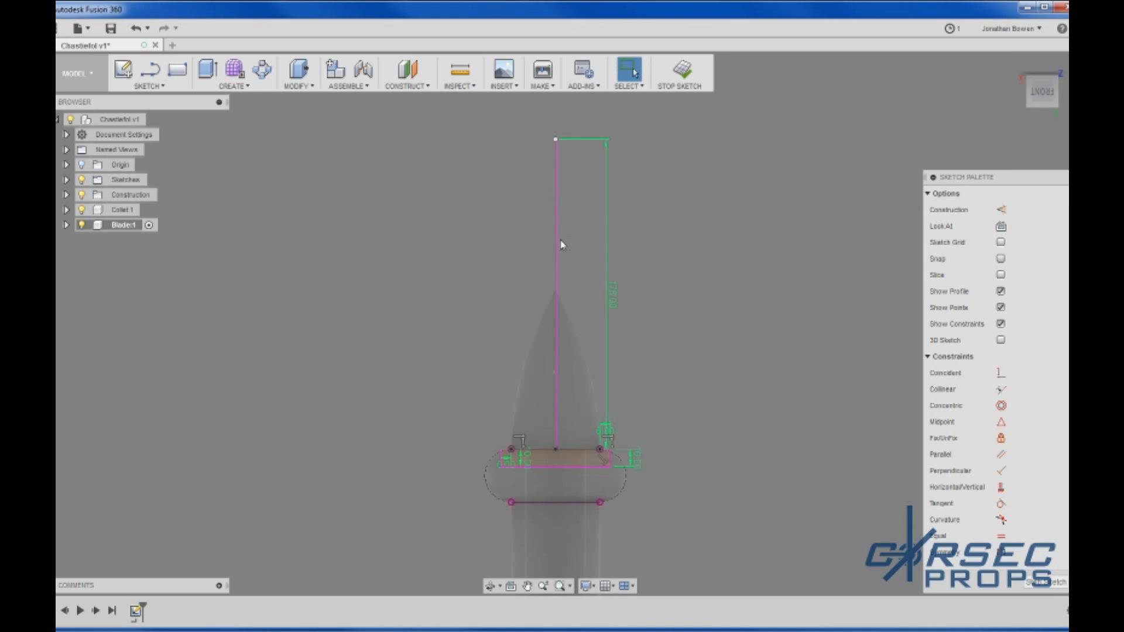
Step: Draw a 175 mm horizontal line extending left from the upper end of the vertical centreline
{"action": "key", "text": "l"}
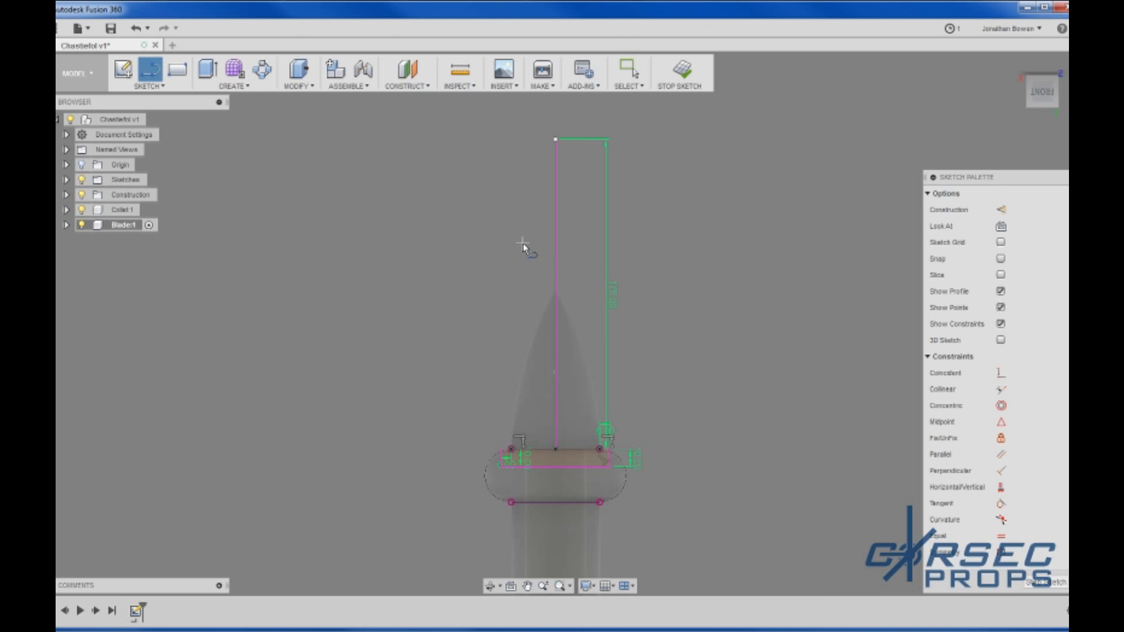
{"action": "left_click", "coordinate": [555, 140]}
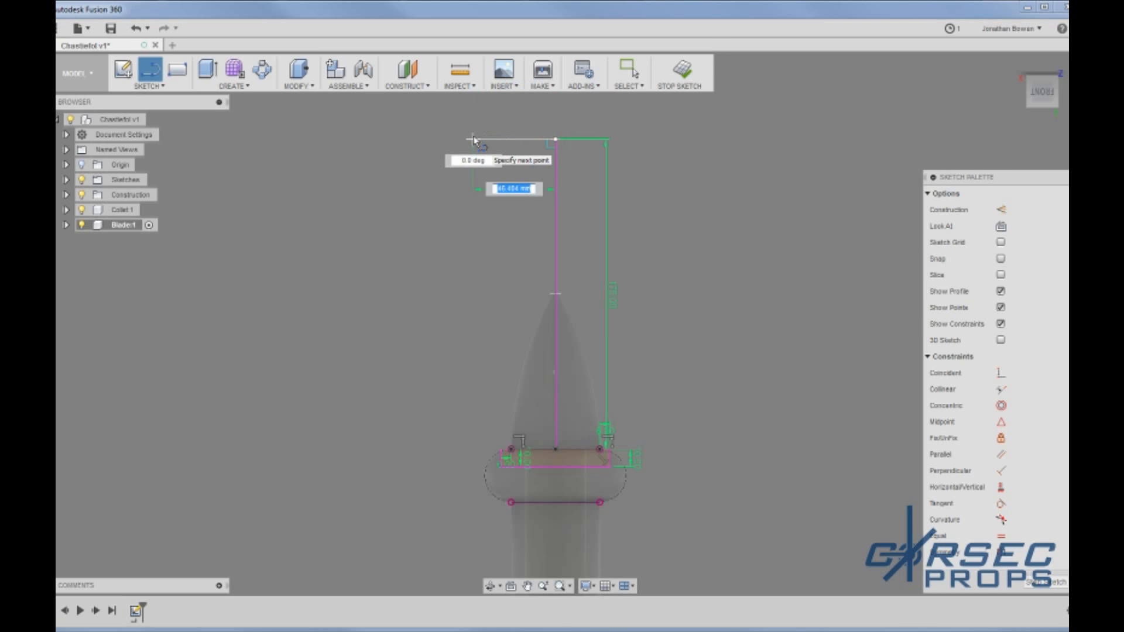
{"action": "type", "text": "175"}
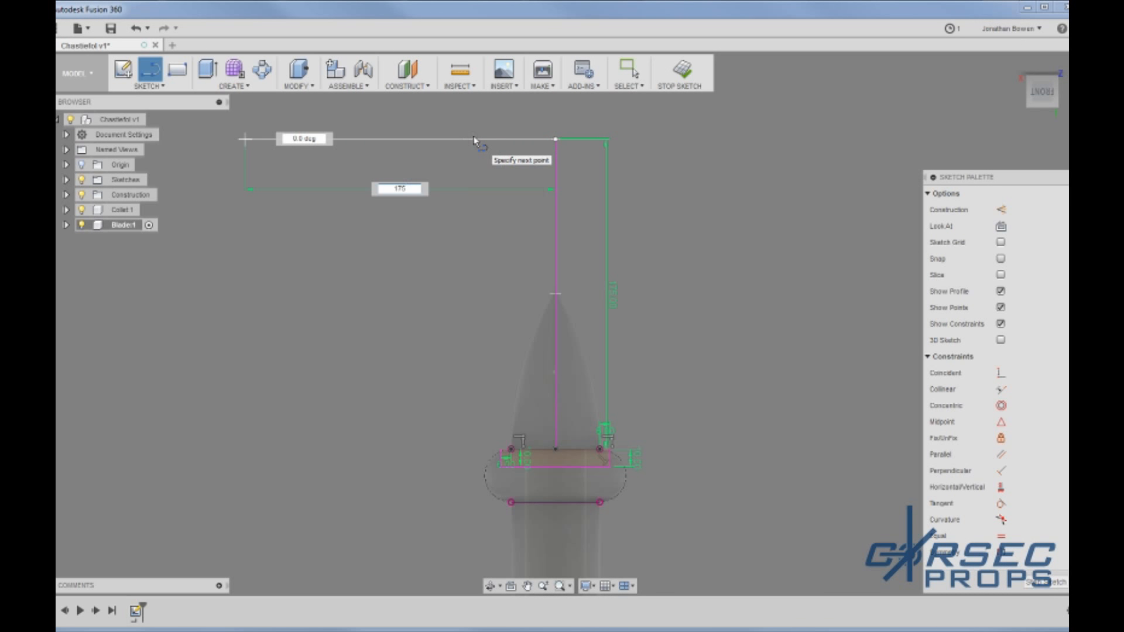
{"action": "key", "text": "Return"}
{"action": "key", "text": "Escape"}
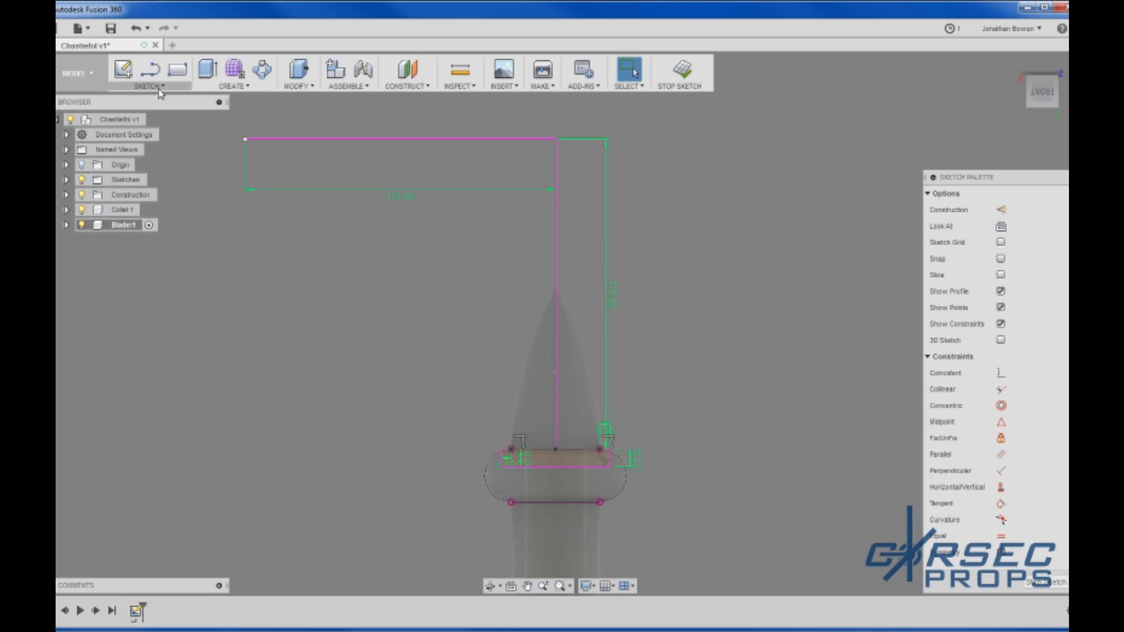
Step: Draw a three-point arc from the left end of the 175 mm horizontal line to the outer end of the left 6 mm line, bulging toward the centreline
{"action": "mouse_move", "coordinate": [245, 139]}
{"action": "left_mouse_down"}
{"action": "mouse_move", "coordinate": [418, 383]}
{"action": "mouse_move", "coordinate": [483, 448]}
{"action": "left_mouse_up"}
{"action": "key", "text": "ctrl+z"}
{"action": "left_click", "coordinate": [150, 85]}
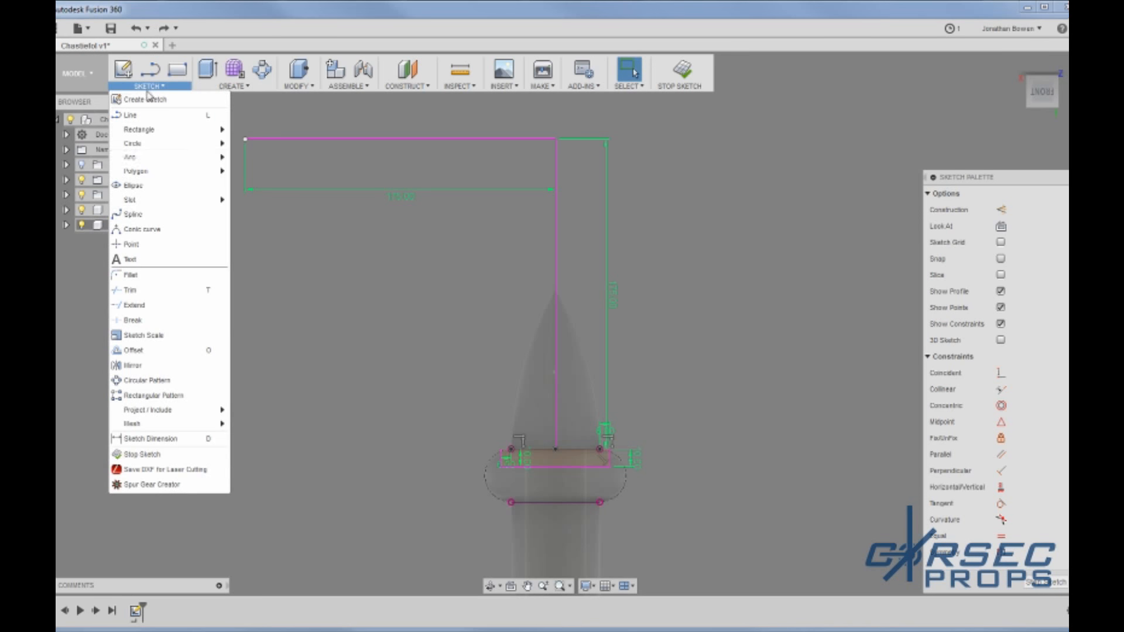
{"action": "mouse_move", "coordinate": [155, 167]}
{"action": "left_click", "coordinate": [251, 155]}
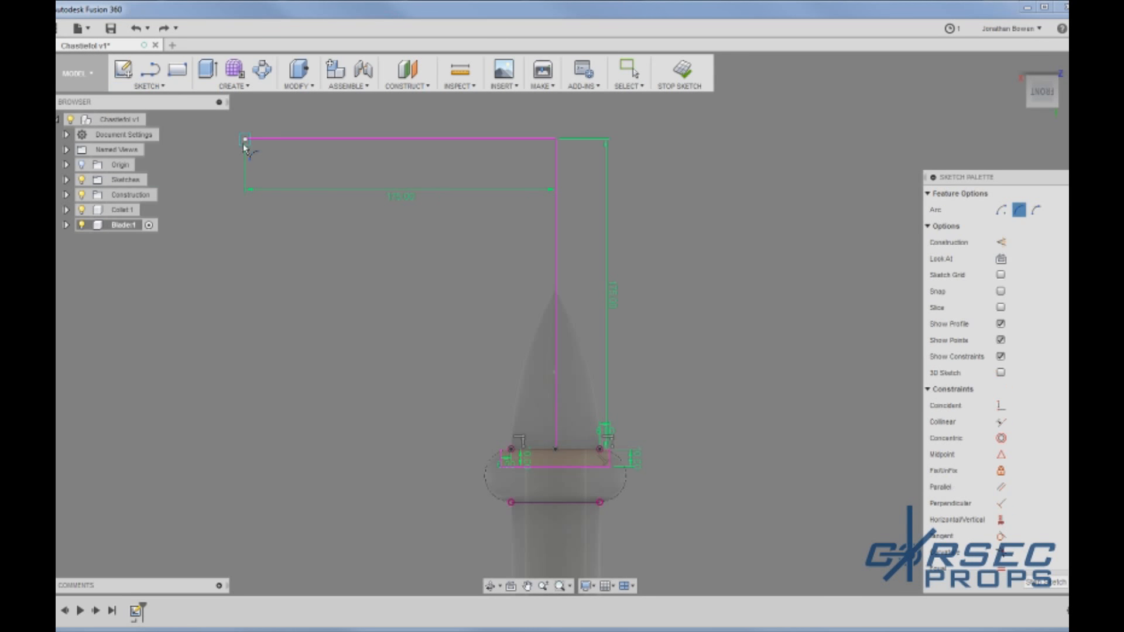
{"action": "left_click", "coordinate": [245, 140]}
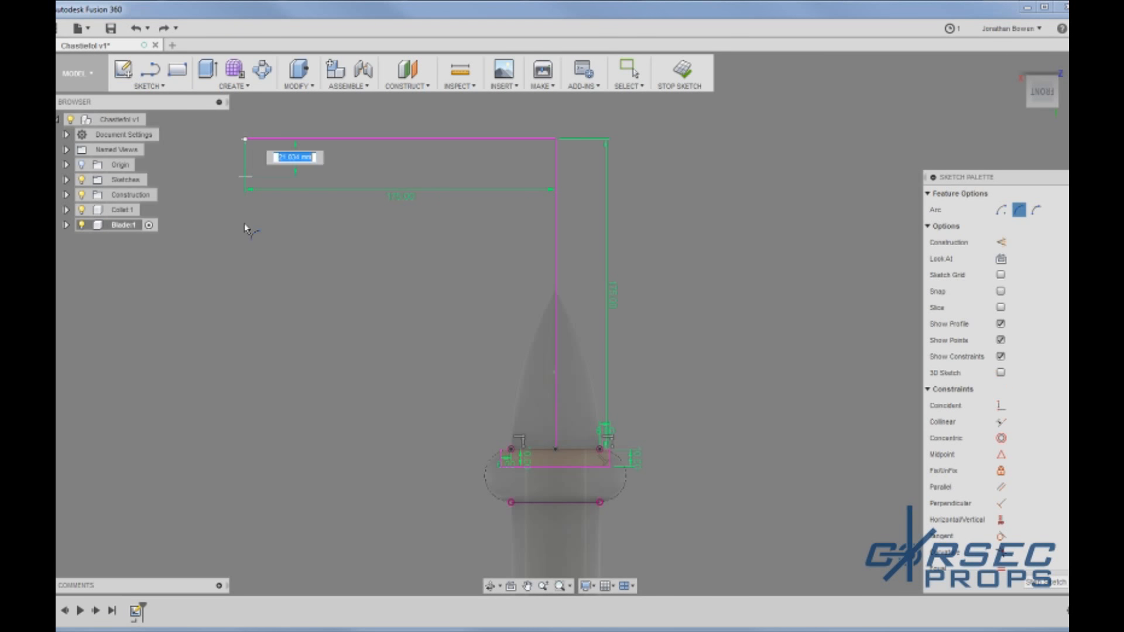
{"action": "left_click", "coordinate": [503, 450]}
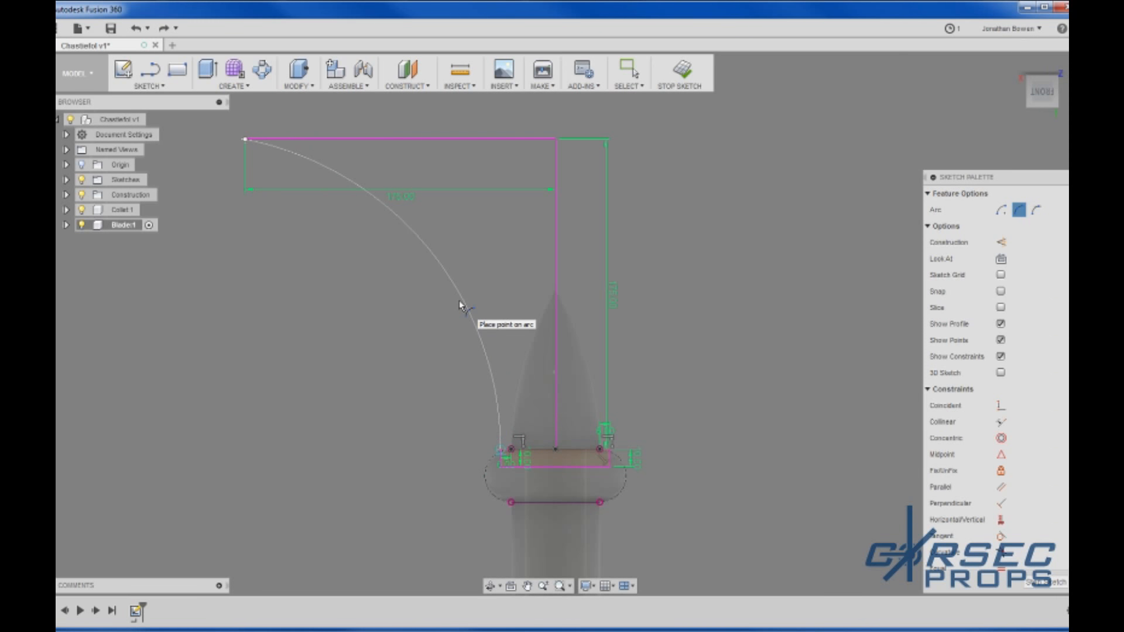
{"action": "left_click", "coordinate": [441, 259]}
Step: Mirror the left arc and the 175 mm horizontal line across the vertical centreline to complete the symmetrical crossguard profile
{"action": "left_click", "coordinate": [162, 88]}
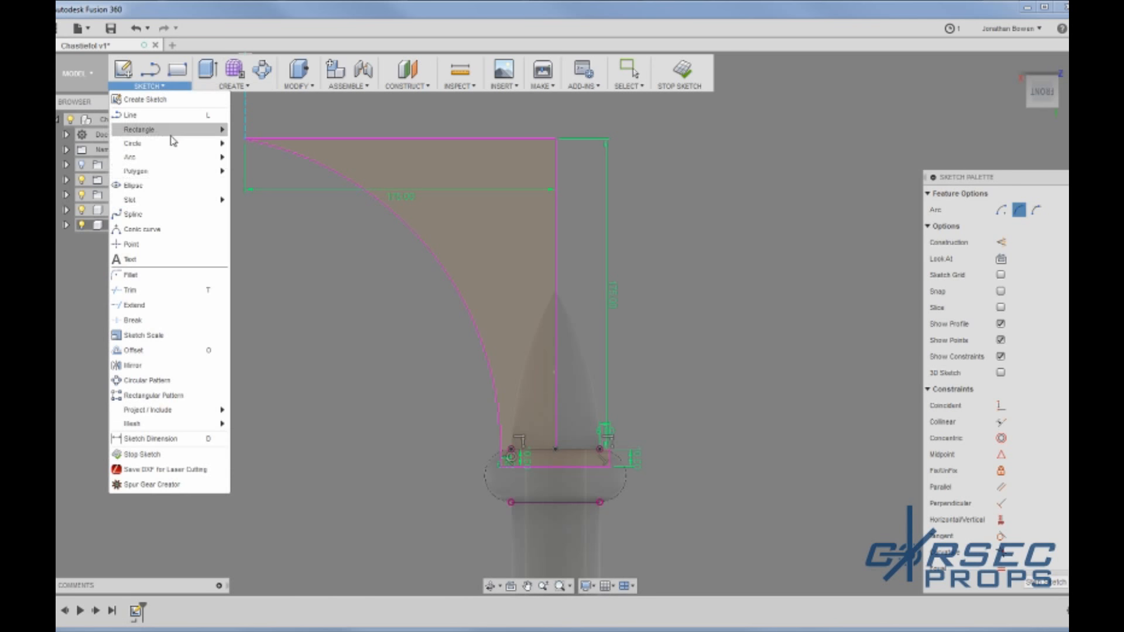
{"action": "left_click", "coordinate": [150, 333]}
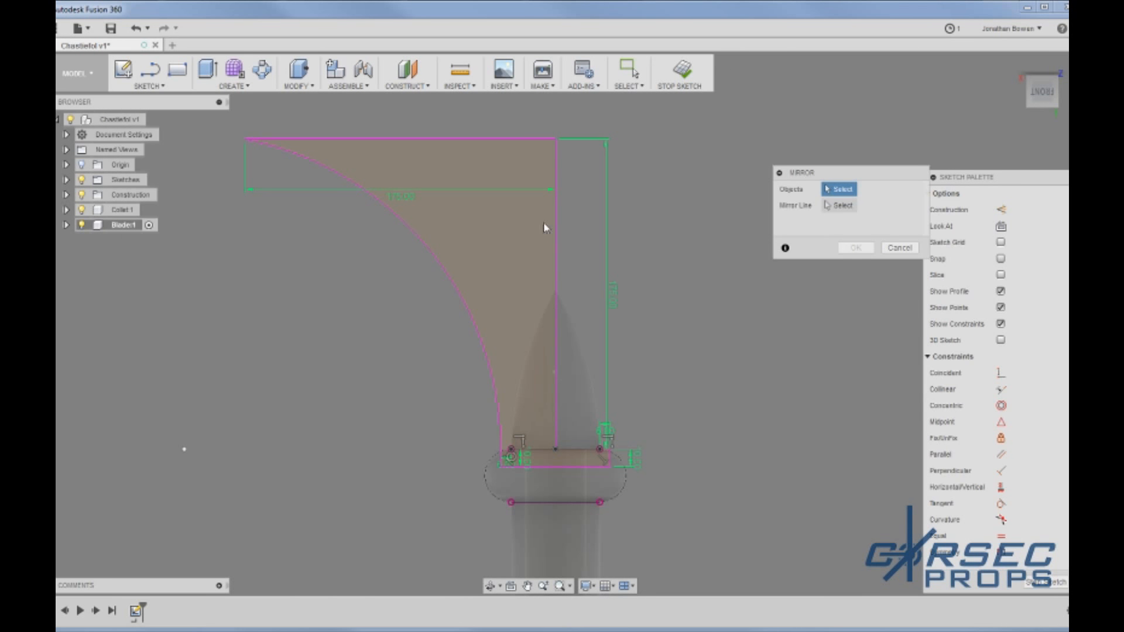
{"action": "left_click", "coordinate": [455, 282]}
{"action": "left_click", "coordinate": [457, 139]}
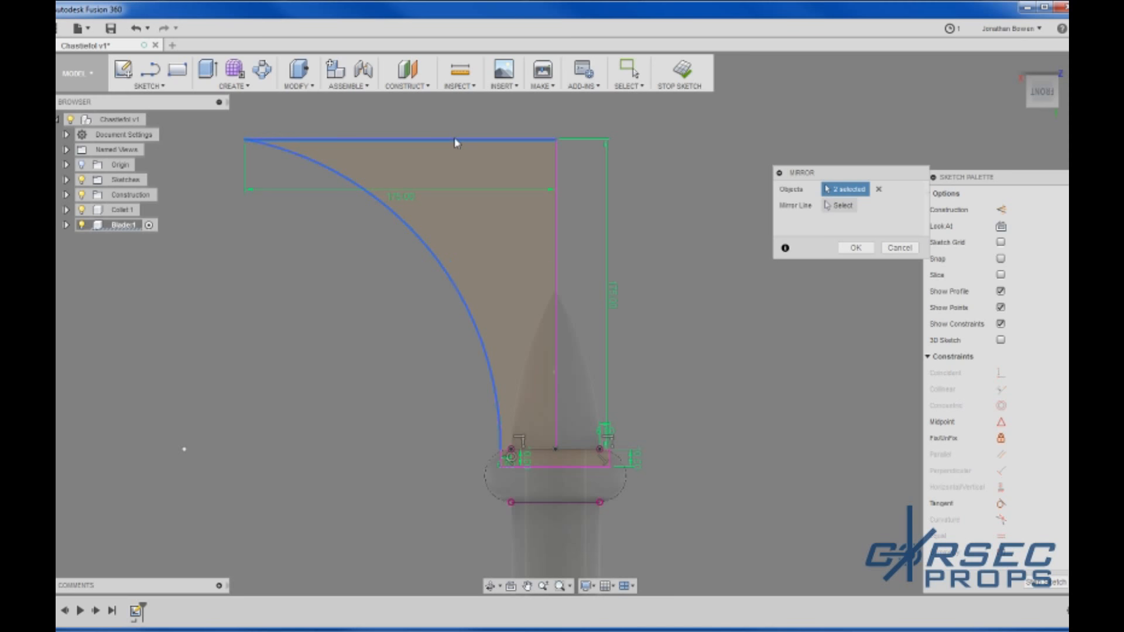
{"action": "left_click", "coordinate": [837, 208]}
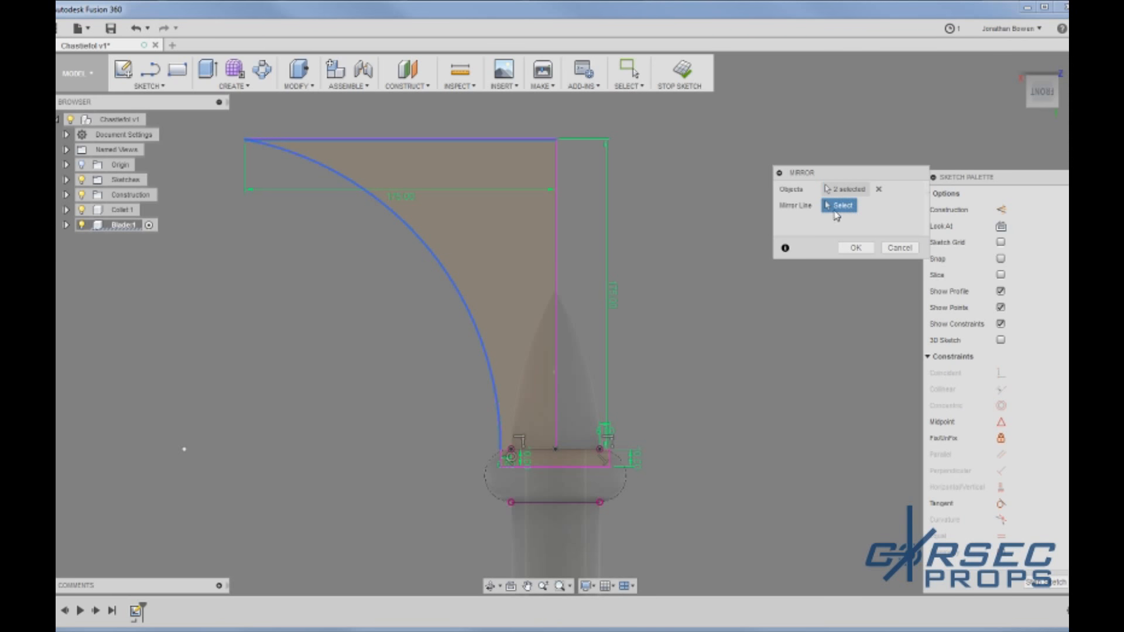
{"action": "left_click", "coordinate": [554, 248]}
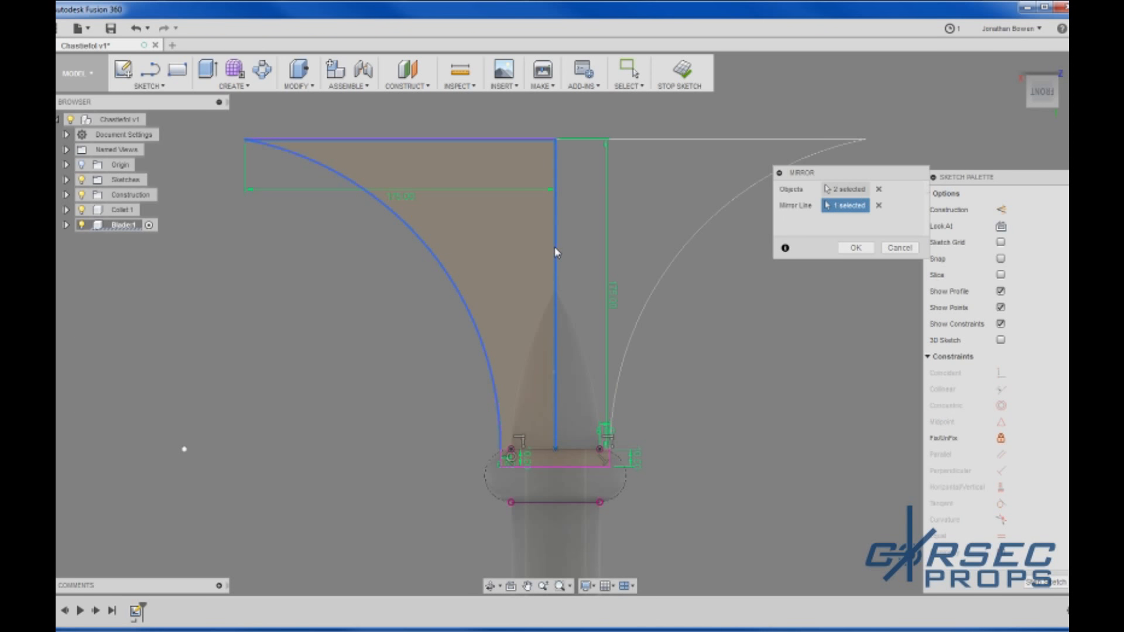
{"action": "left_click", "coordinate": [847, 248]}
{"action": "scroll", "coordinate": [722, 341], "scroll_direction": "down", "scroll_amount": 5}
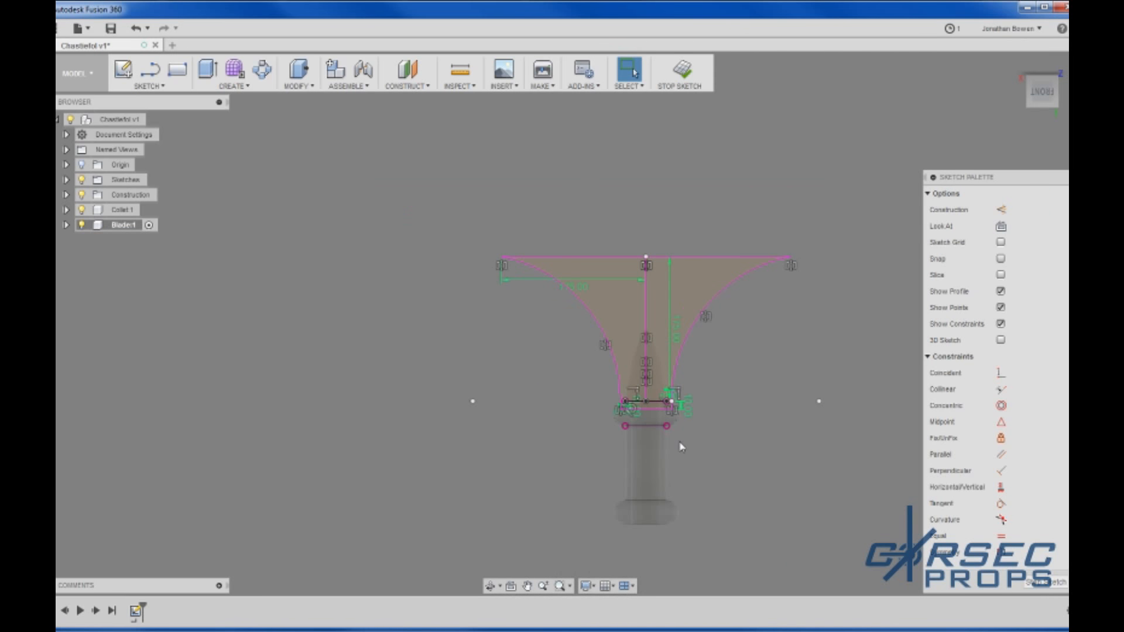
{"action": "scroll", "coordinate": [683, 214], "scroll_direction": "up", "scroll_amount": 3}
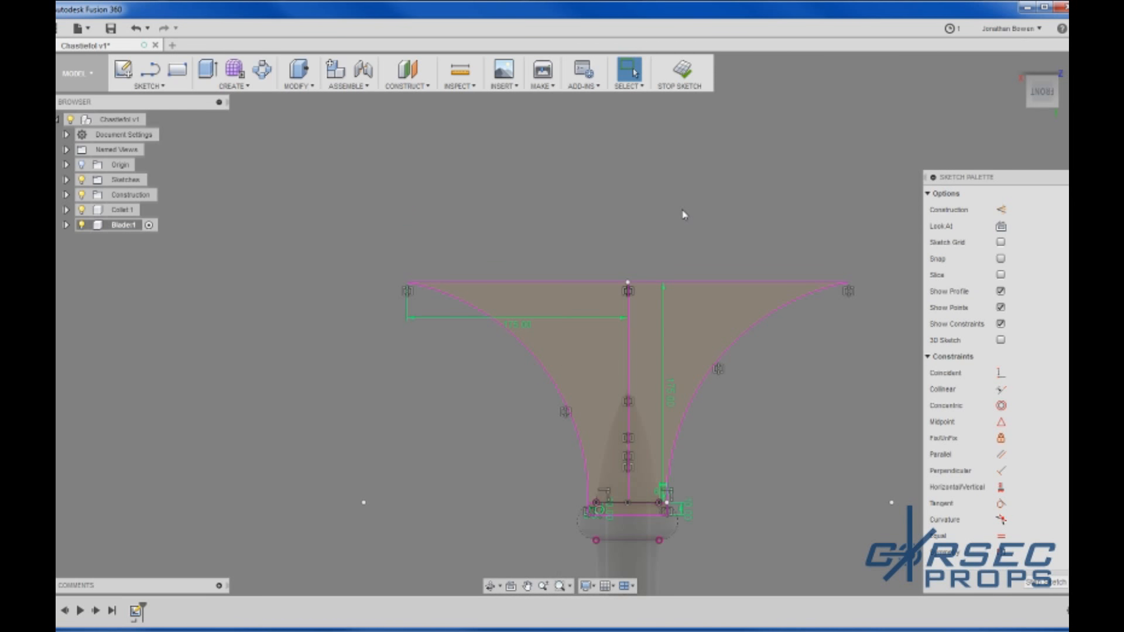
Step: Switch to the browser's Cosplay scale tool, check the spearhead close-up picture, and measure from the ring's centre down to the blade on the reference image
{"action": "mouse_move", "coordinate": [350, 631]}
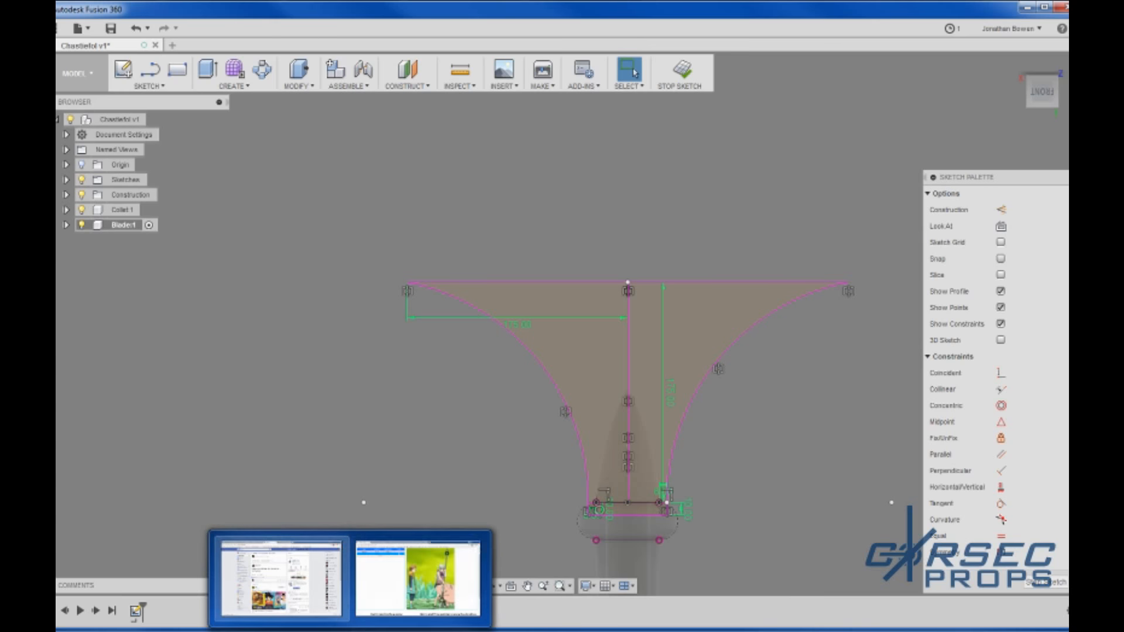
{"action": "left_click", "coordinate": [418, 578]}
{"action": "left_click", "coordinate": [609, 630]}
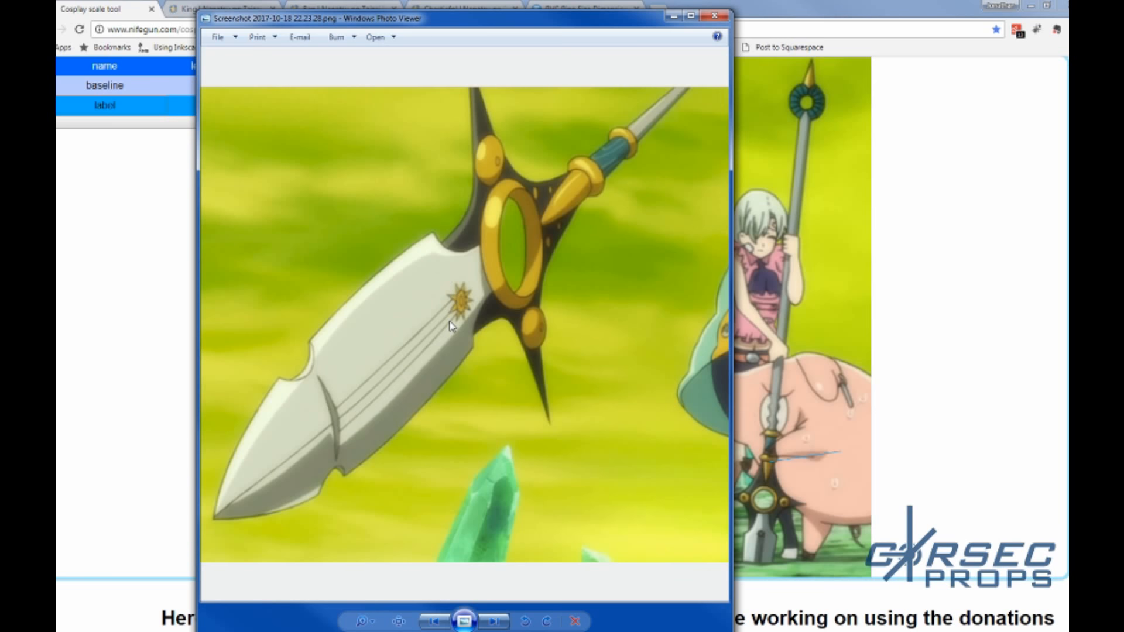
{"action": "left_click", "coordinate": [806, 444]}
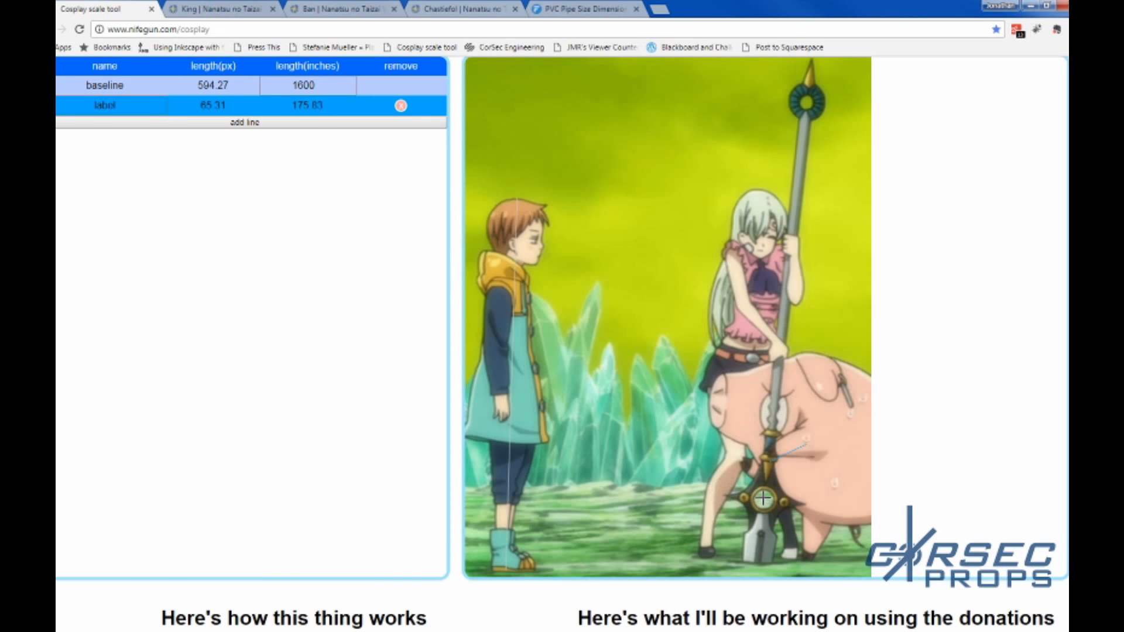
{"action": "left_click_drag", "start_coordinate": [764, 501], "coordinate": [759, 540]}
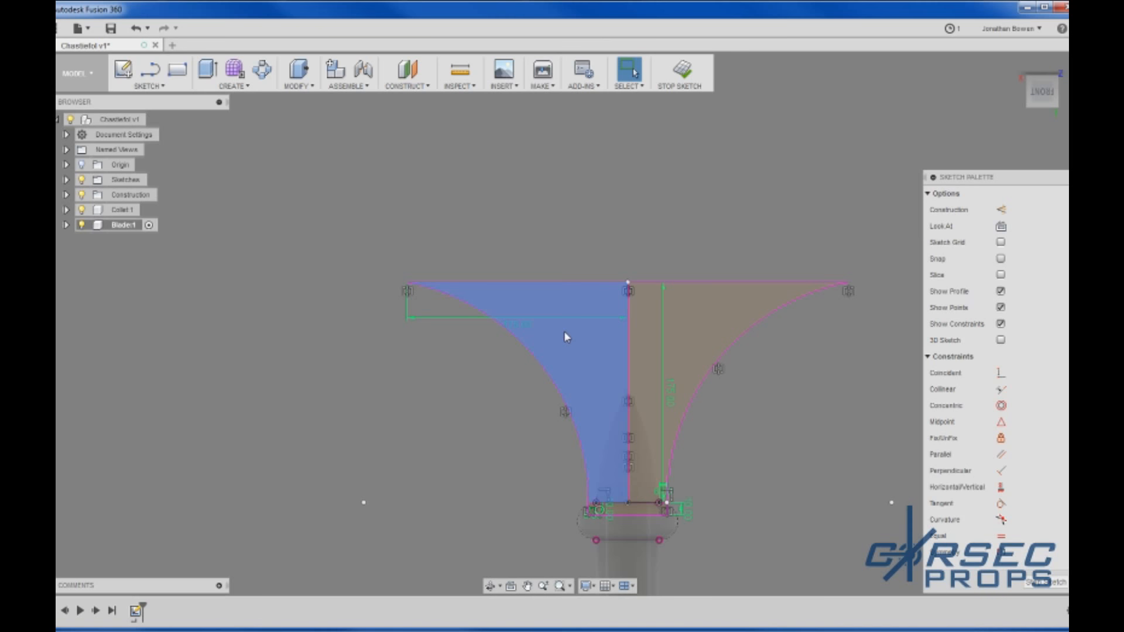
Step: In the Fusion 360 sketch, draw a 175 mm vertical line upward from the midpoint of the crossguard's upper edge, continuing the centreline
{"action": "key", "text": "l"}
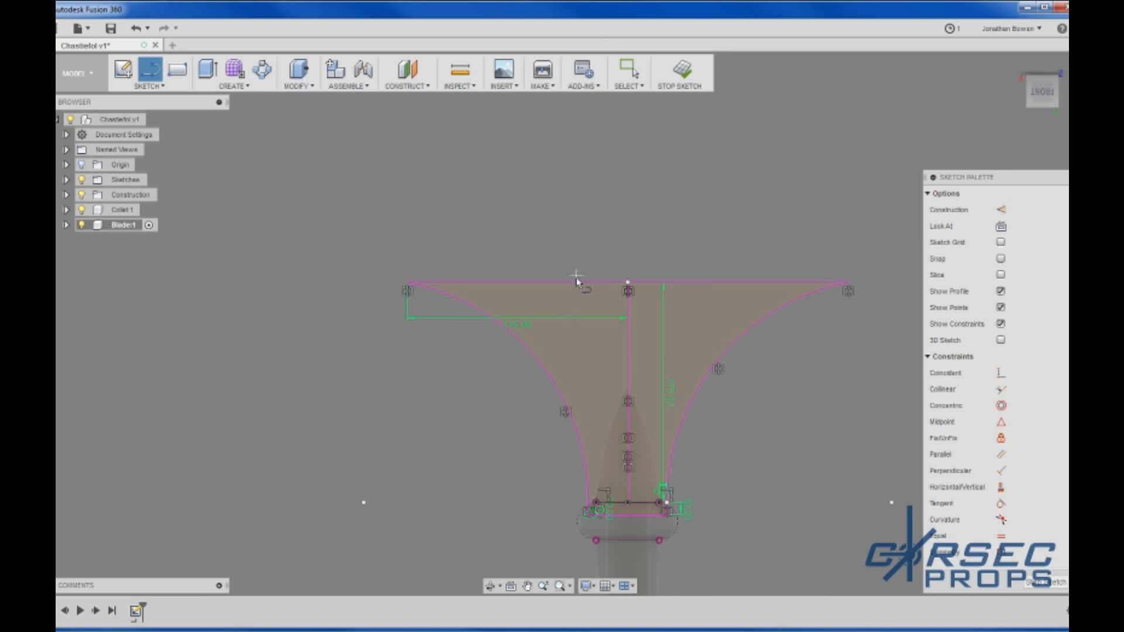
{"action": "left_click", "coordinate": [628, 283]}
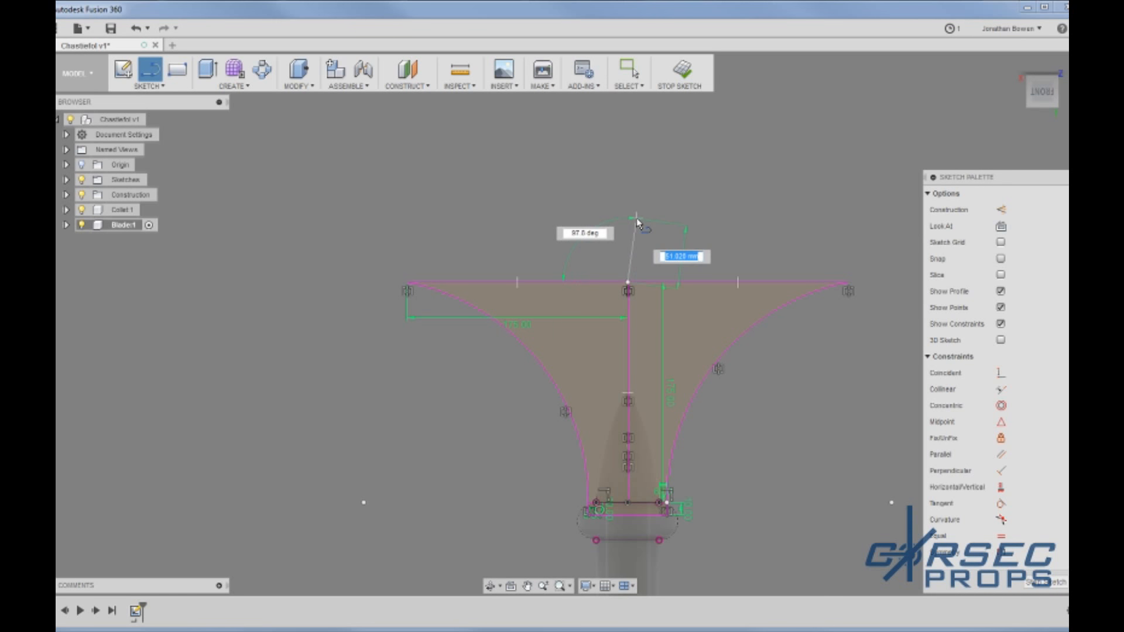
{"action": "type", "text": "175"}
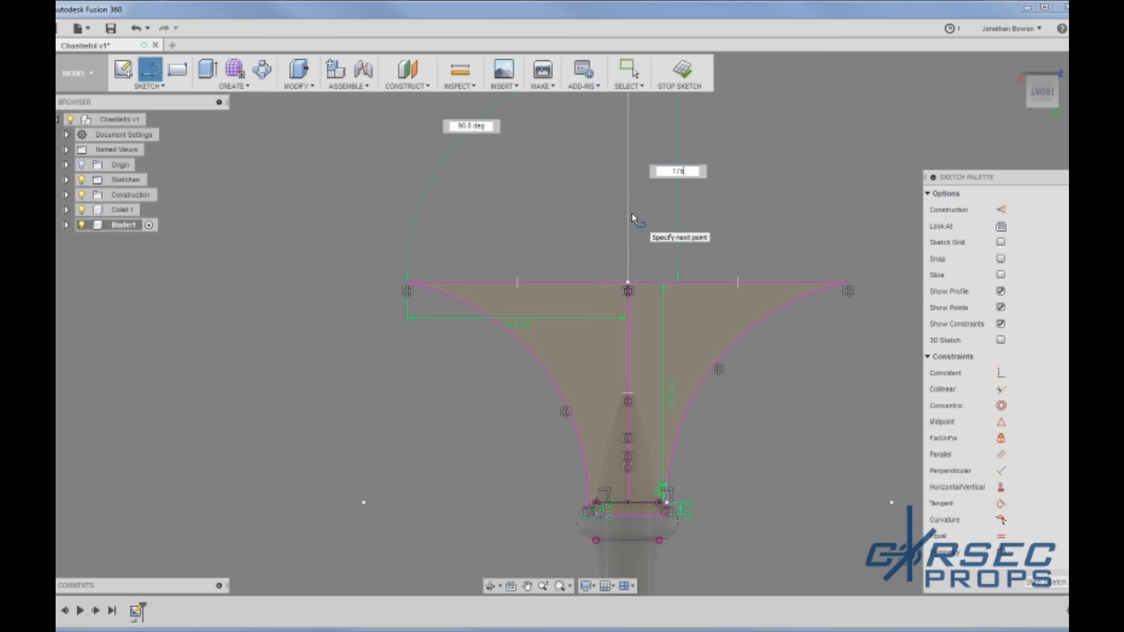
{"action": "key", "text": "Return"}
{"action": "key", "text": "Escape"}
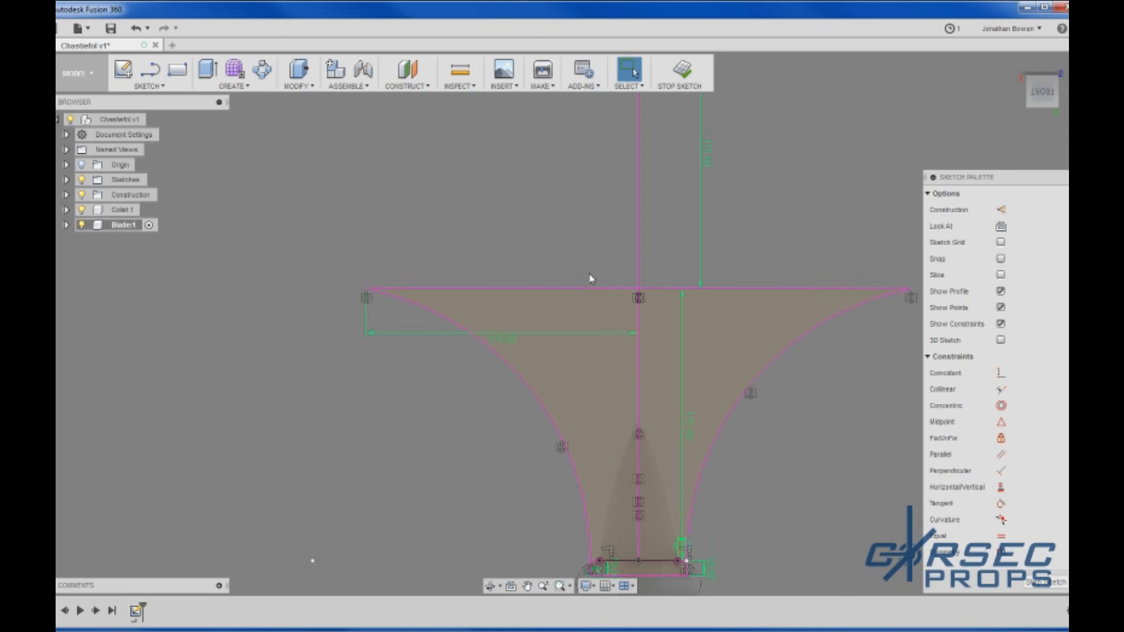
Step: Measure the width of the profile's neck at the collet, between the lower ends of the two mirrored arcs
{"action": "scroll", "coordinate": [592, 276], "scroll_direction": "down", "scroll_amount": 5}
{"action": "scroll", "coordinate": [595, 175], "scroll_direction": "up", "scroll_amount": 3}
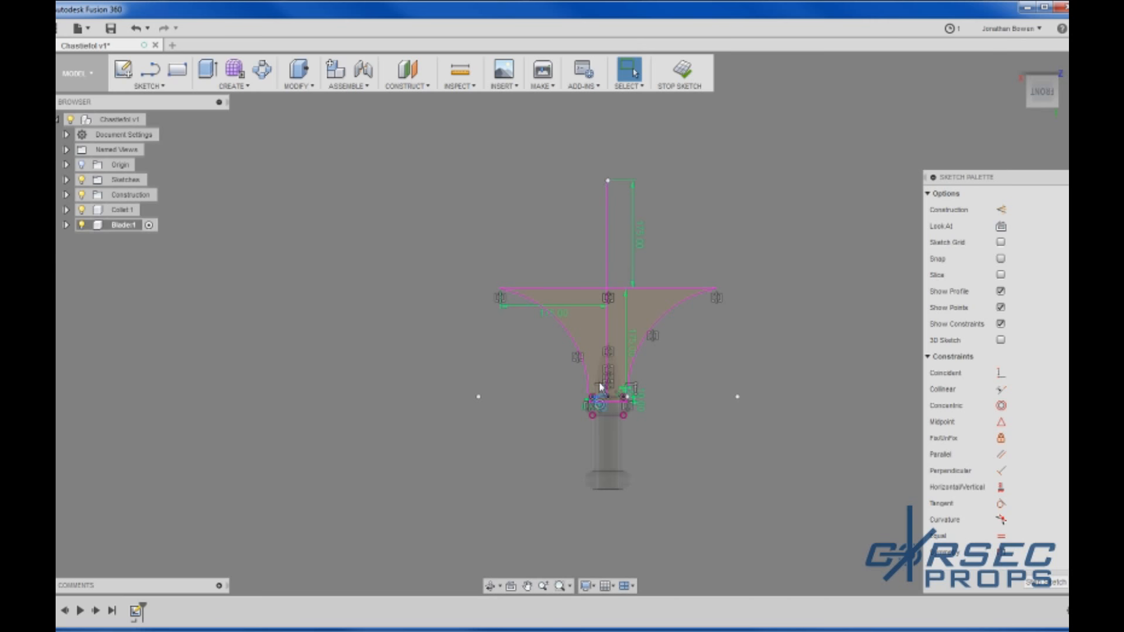
{"action": "scroll", "coordinate": [591, 402], "scroll_direction": "up", "scroll_amount": 4}
{"action": "scroll", "coordinate": [616, 362], "scroll_direction": "up", "scroll_amount": 3}
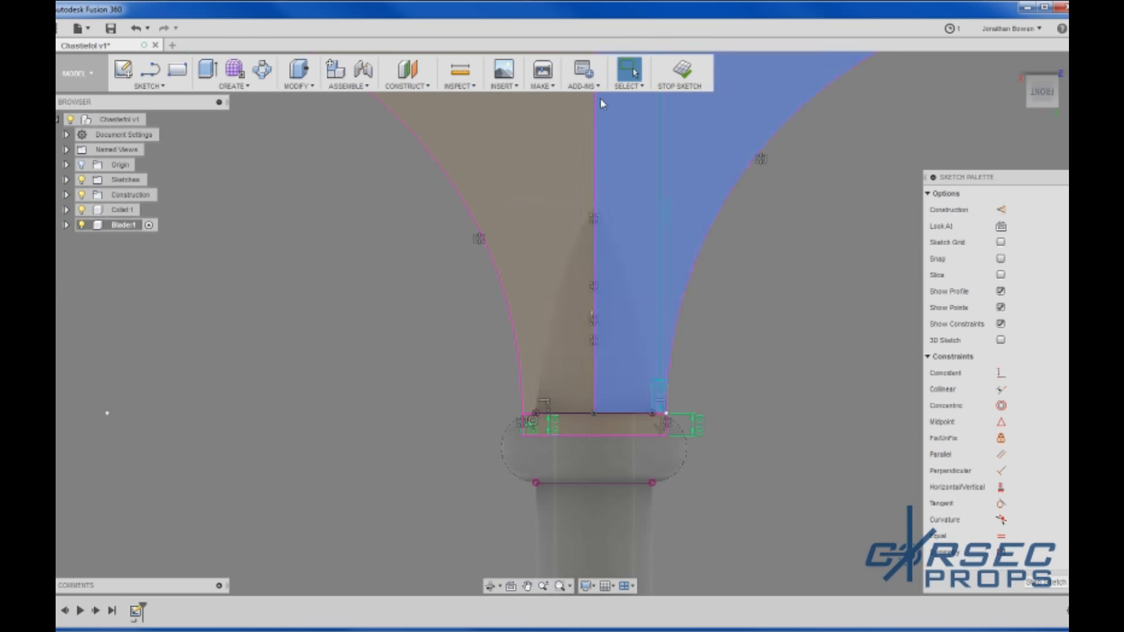
{"action": "key", "text": "i"}
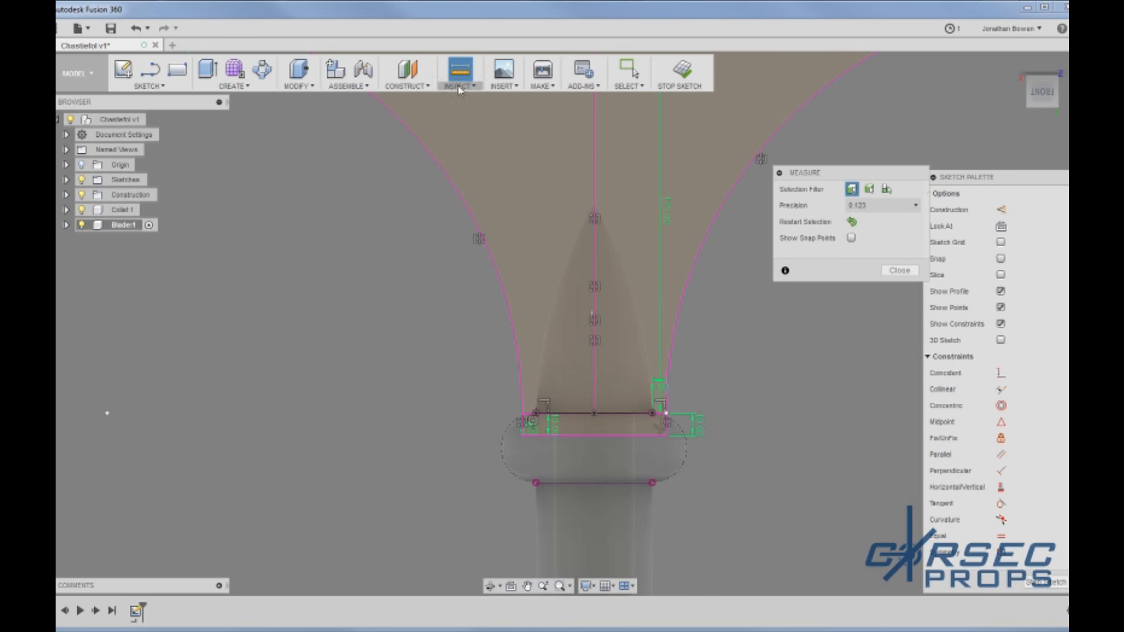
{"action": "left_click", "coordinate": [523, 413]}
{"action": "left_click", "coordinate": [667, 413]}
{"action": "scroll", "coordinate": [550, 489], "scroll_direction": "down", "scroll_amount": 5}
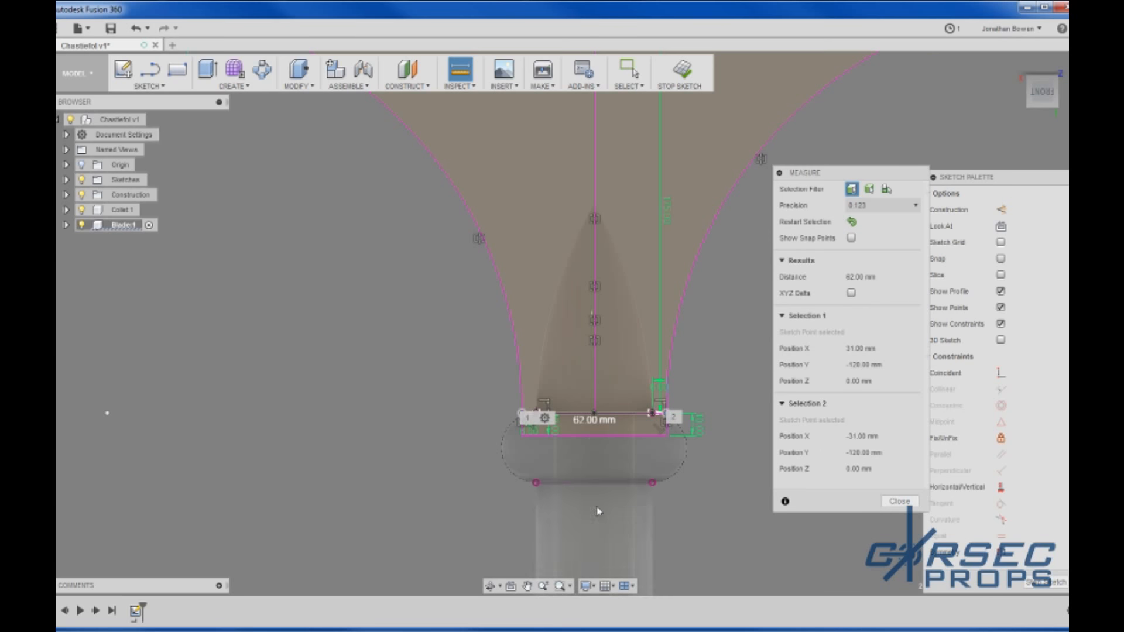
{"action": "key", "text": "Escape"}
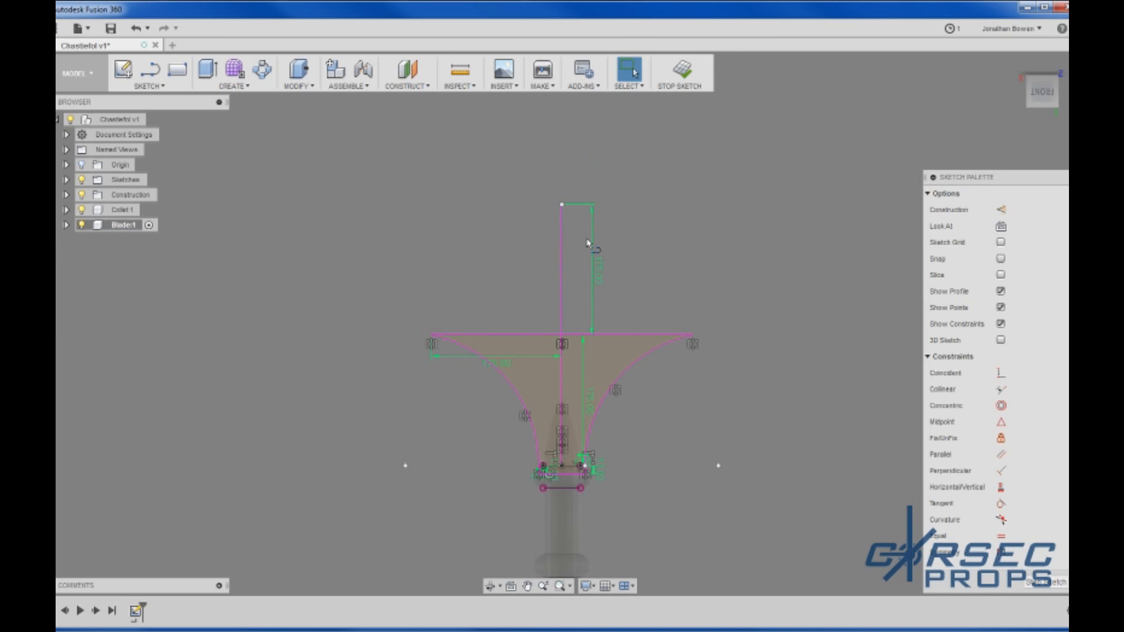
Step: Draw a 100 mm horizontal line extending left from the upper end of the extended centreline
{"action": "key", "text": "l"}
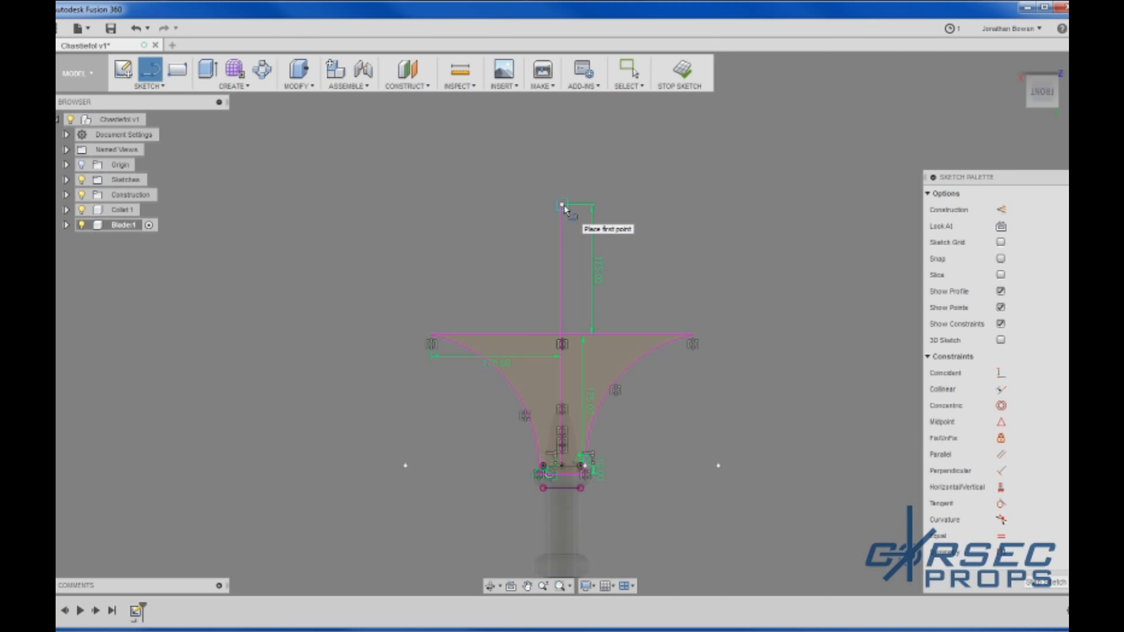
{"action": "left_click", "coordinate": [563, 205]}
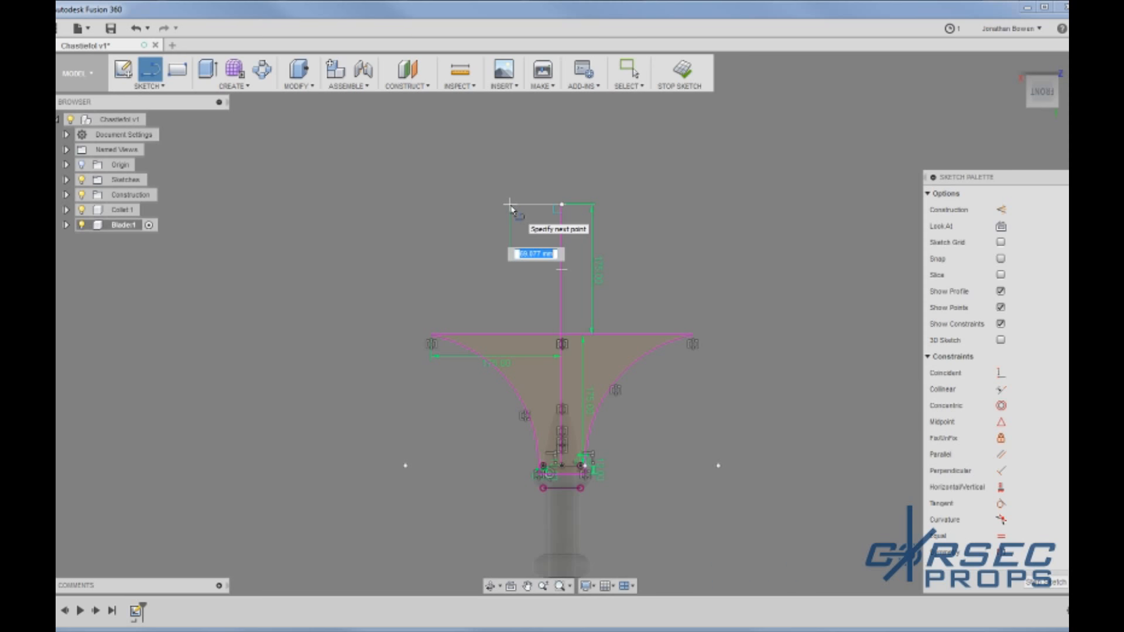
{"action": "type", "text": "100"}
{"action": "key", "text": "Return"}
{"action": "key", "text": "Escape"}
{"action": "scroll", "coordinate": [483, 300], "scroll_direction": "down", "scroll_amount": 2}
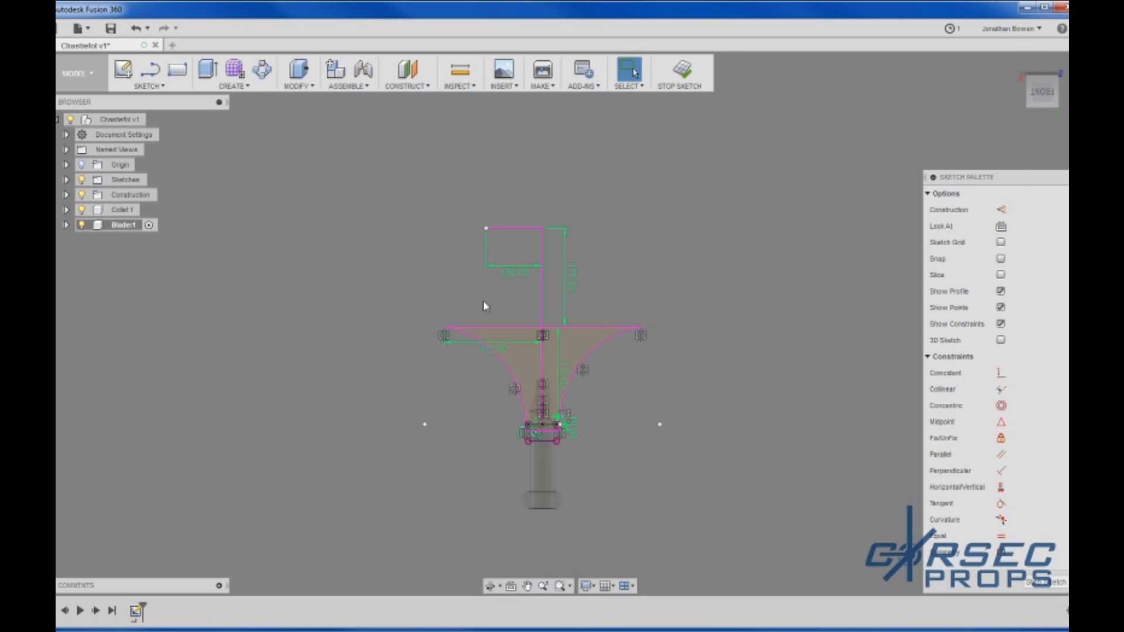
Step: Try a three-point arc from the crossguard's left tip to the left end of the 100 mm line, bulging toward the centreline
{"action": "scroll", "coordinate": [483, 301], "scroll_direction": "up", "scroll_amount": 3}
{"action": "left_click", "coordinate": [154, 88]}
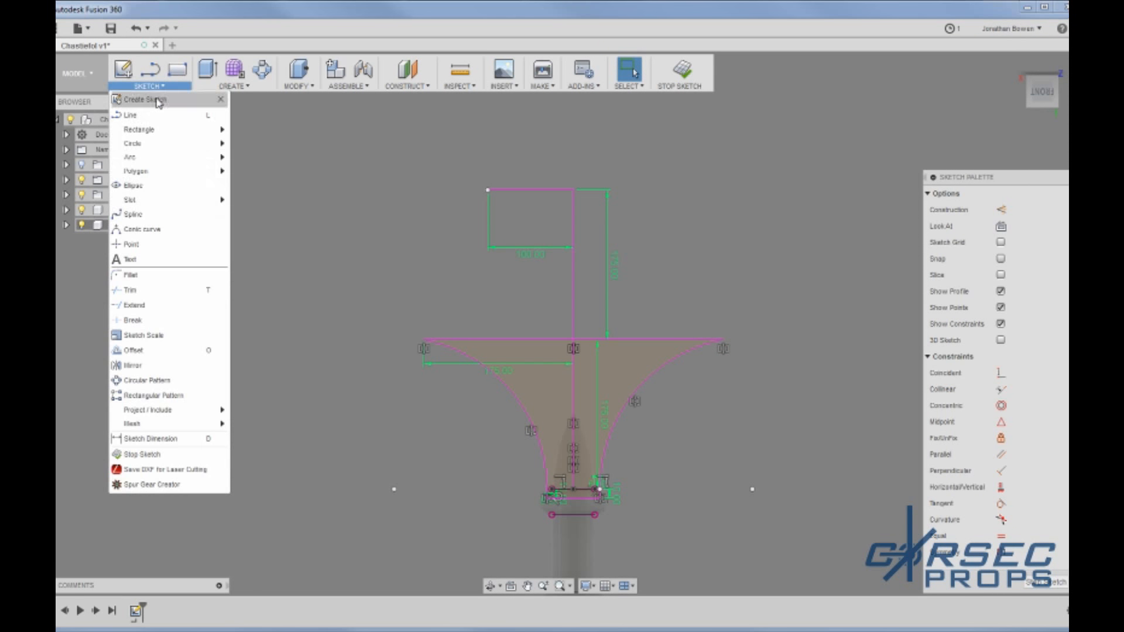
{"action": "mouse_move", "coordinate": [191, 158]}
{"action": "left_click", "coordinate": [239, 159]}
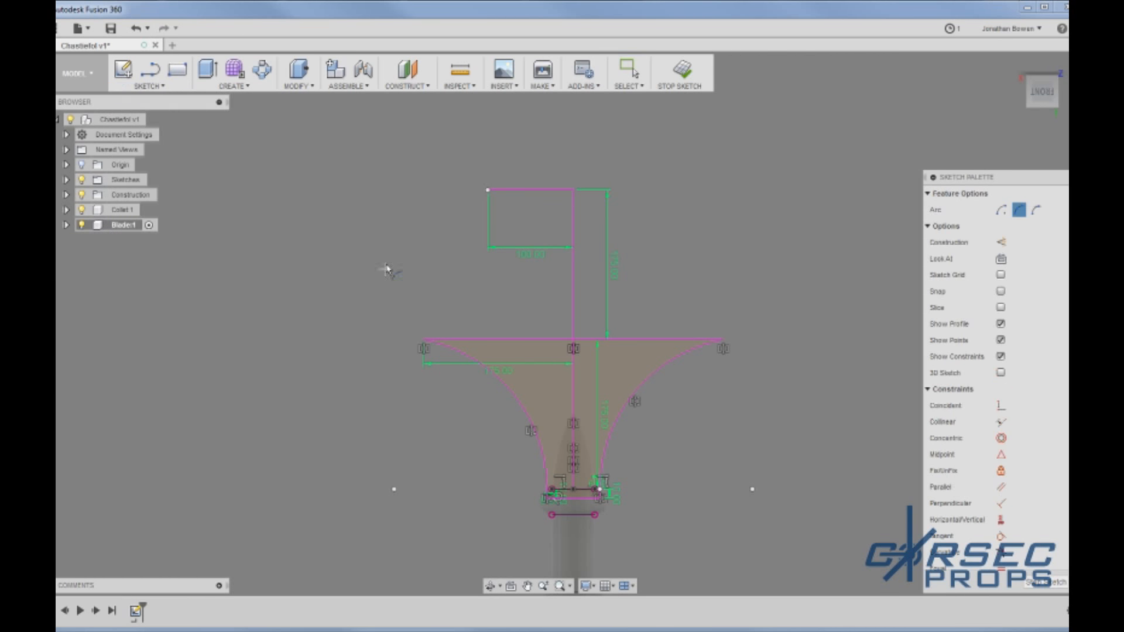
{"action": "left_click", "coordinate": [422, 340]}
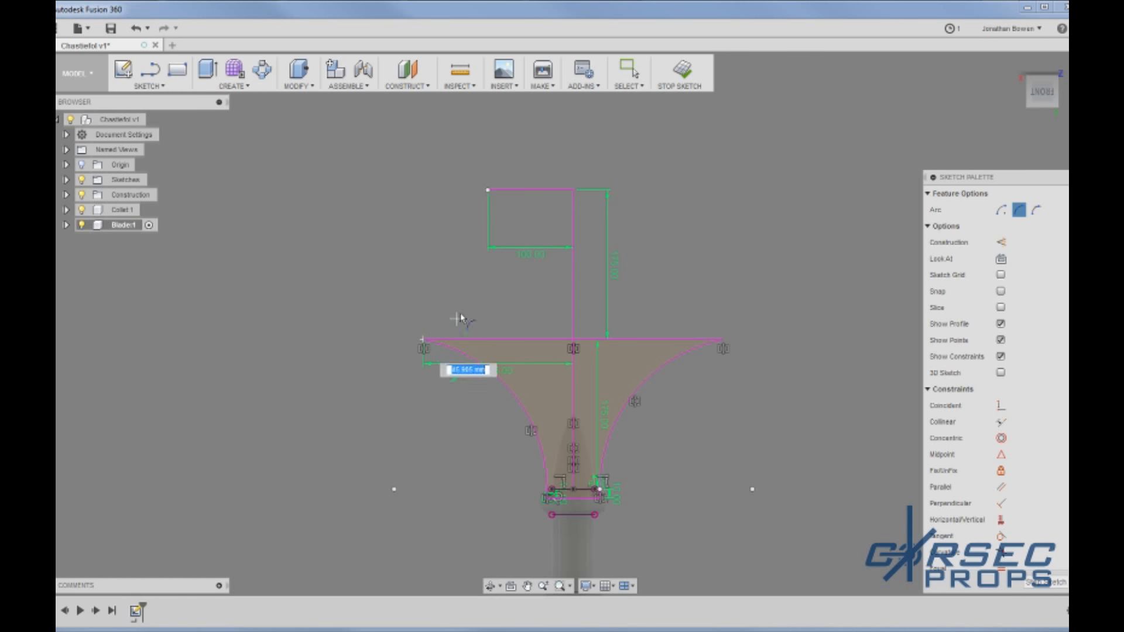
{"action": "left_click", "coordinate": [488, 191]}
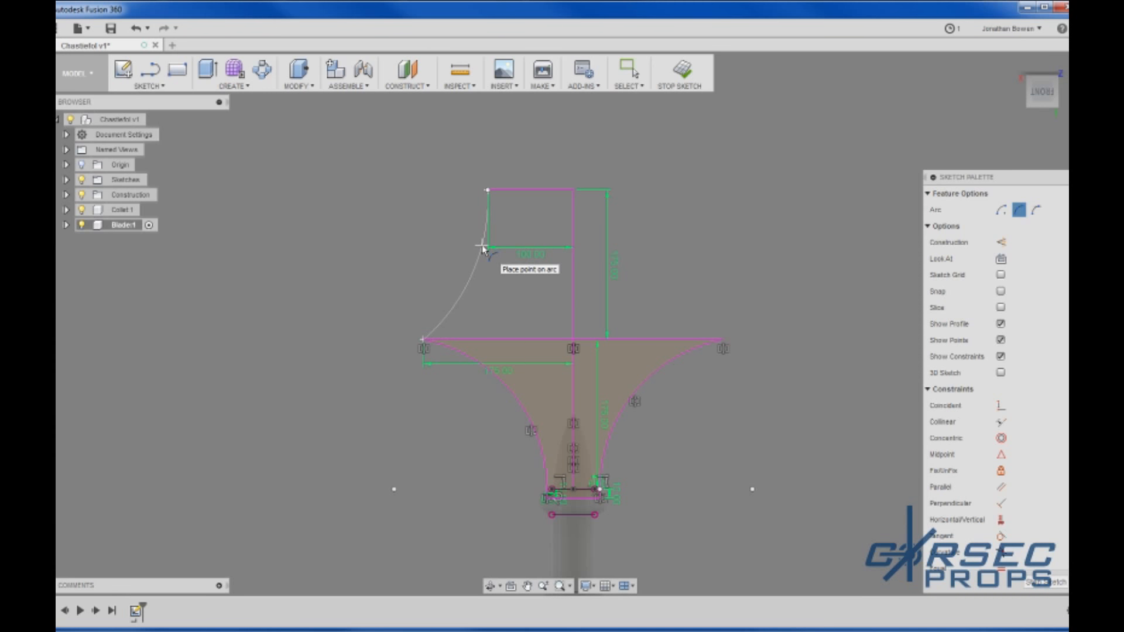
{"action": "left_click", "coordinate": [482, 247]}
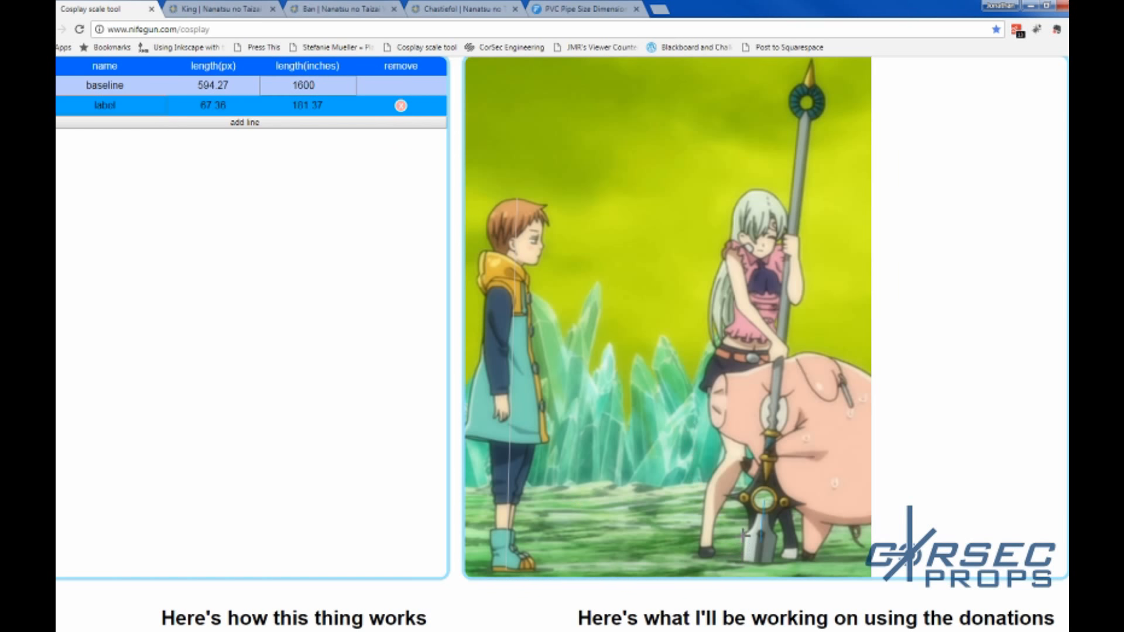
Step: Switch to the browser's Cosplay scale tool and measure the blade's width just below the ring on the reference image
{"action": "left_click_drag", "start_coordinate": [750, 534], "coordinate": [774, 535]}
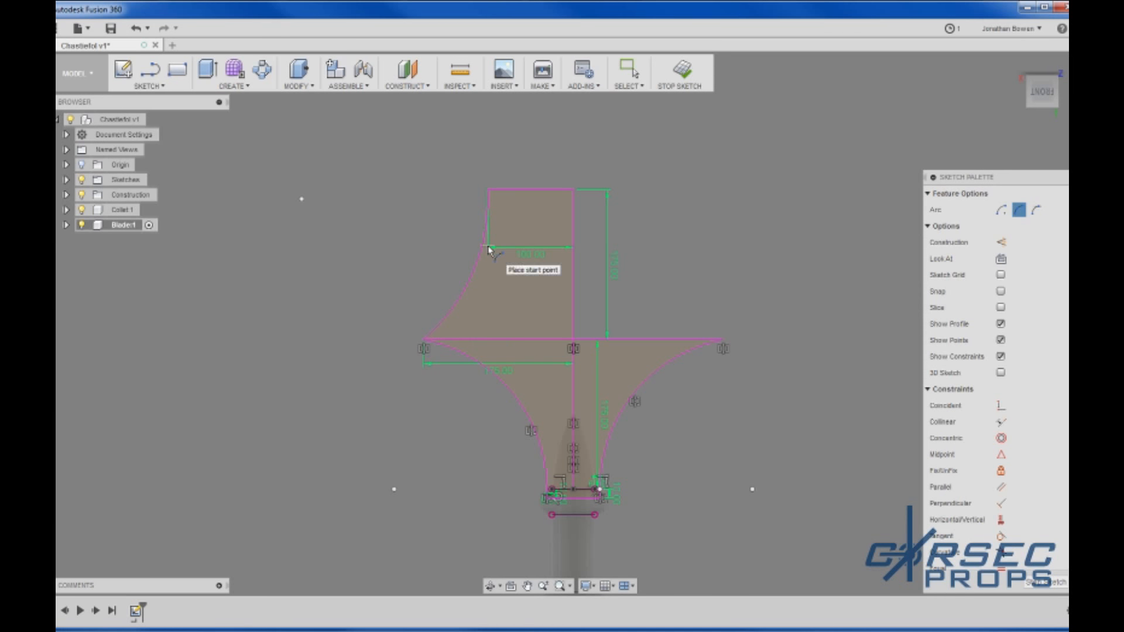
Step: Back in the Fusion 360 sketch, draw a three-point arc from the crossguard's left tip to the 100 mm line's left end, curving inward
{"action": "key", "text": "Escape"}
{"action": "right_click", "coordinate": [395, 300]}
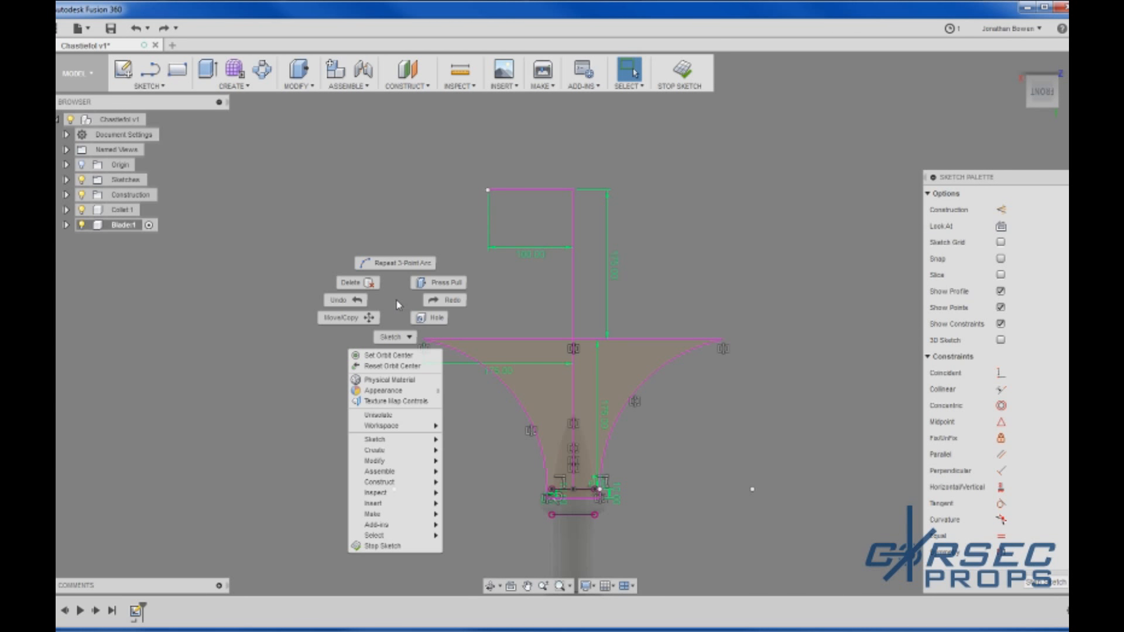
{"action": "left_click", "coordinate": [395, 261]}
{"action": "left_click", "coordinate": [424, 340]}
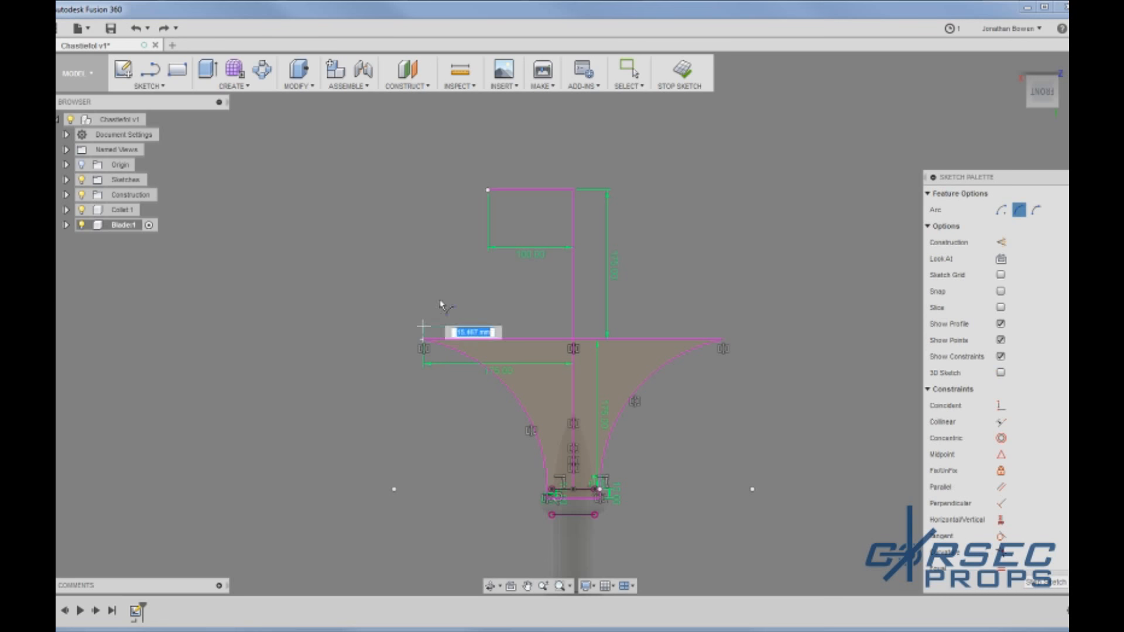
{"action": "left_click", "coordinate": [487, 190]}
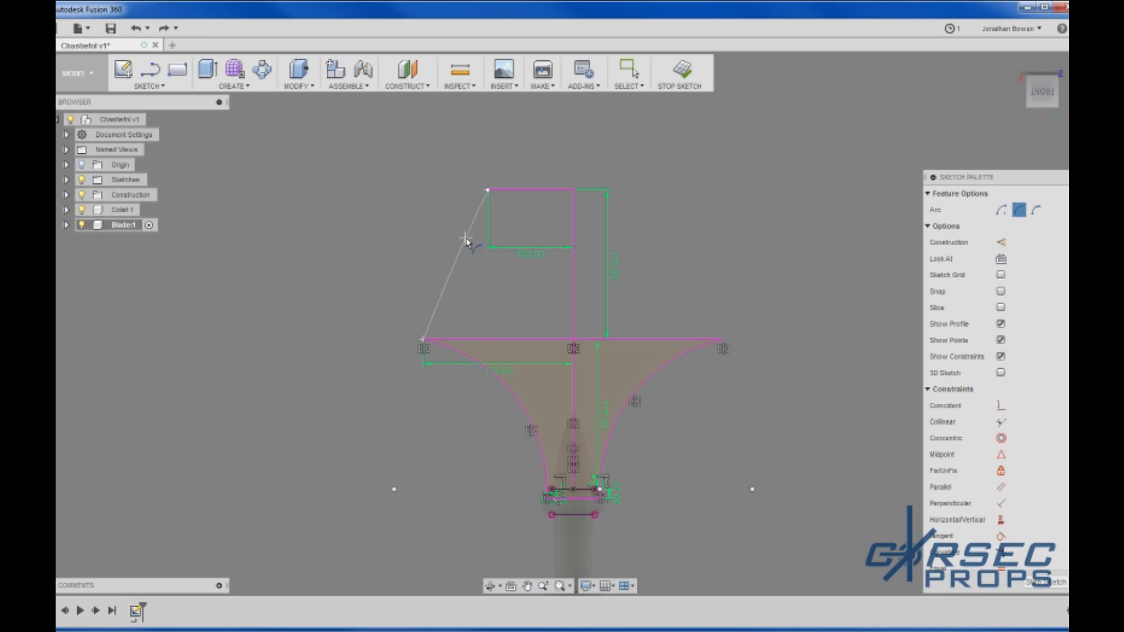
{"action": "scroll", "coordinate": [467, 239], "scroll_direction": "up", "scroll_amount": 4}
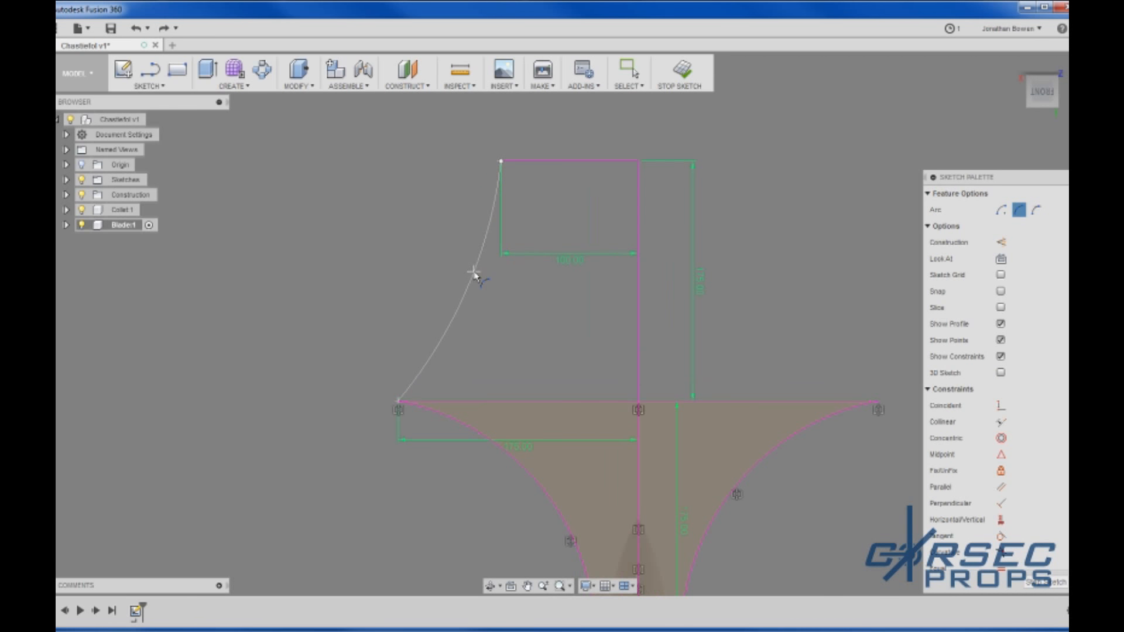
{"action": "left_click", "coordinate": [482, 307]}
Step: Try to make the crossguard's upper left arc tangent to the 100 mm horizontal line
{"action": "left_click", "coordinate": [1001, 537]}
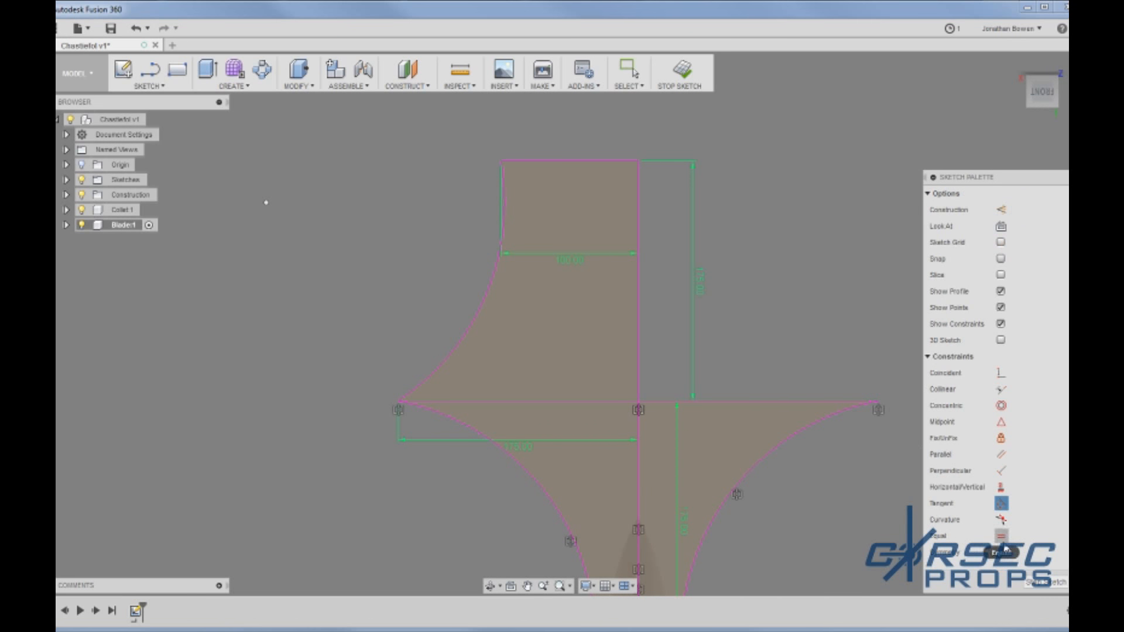
{"action": "left_click", "coordinate": [519, 161]}
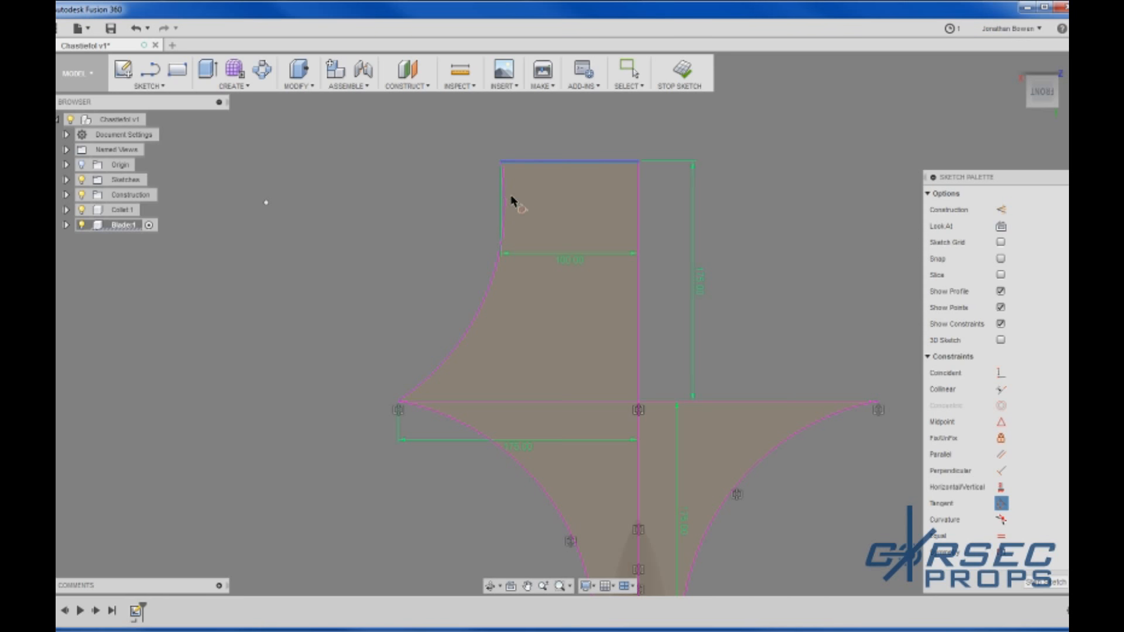
{"action": "left_click", "coordinate": [506, 202]}
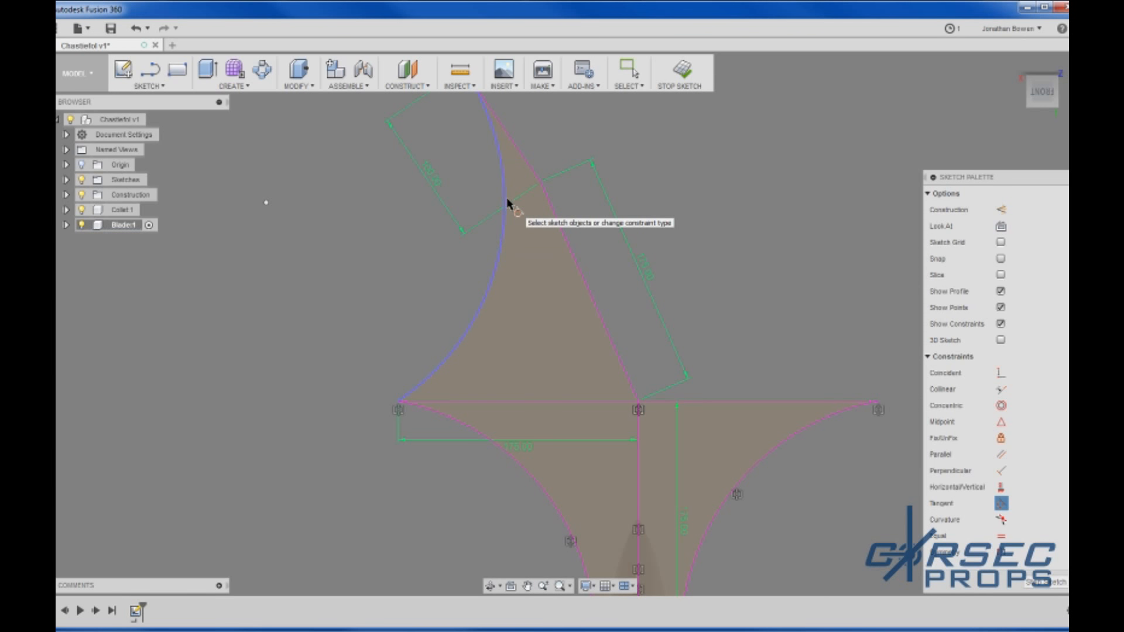
{"action": "key", "text": "Escape"}
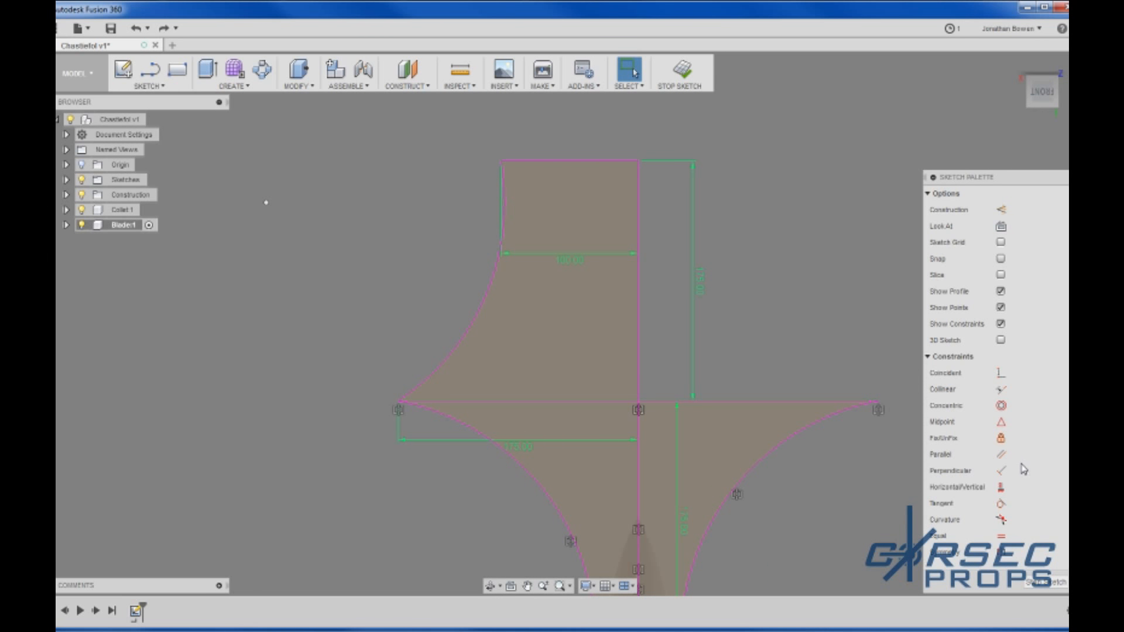
Step: Constrain the crossguard's horizontal line and the 100 mm upper line perpendicular to the vertical centreline
{"action": "left_click", "coordinate": [1001, 471]}
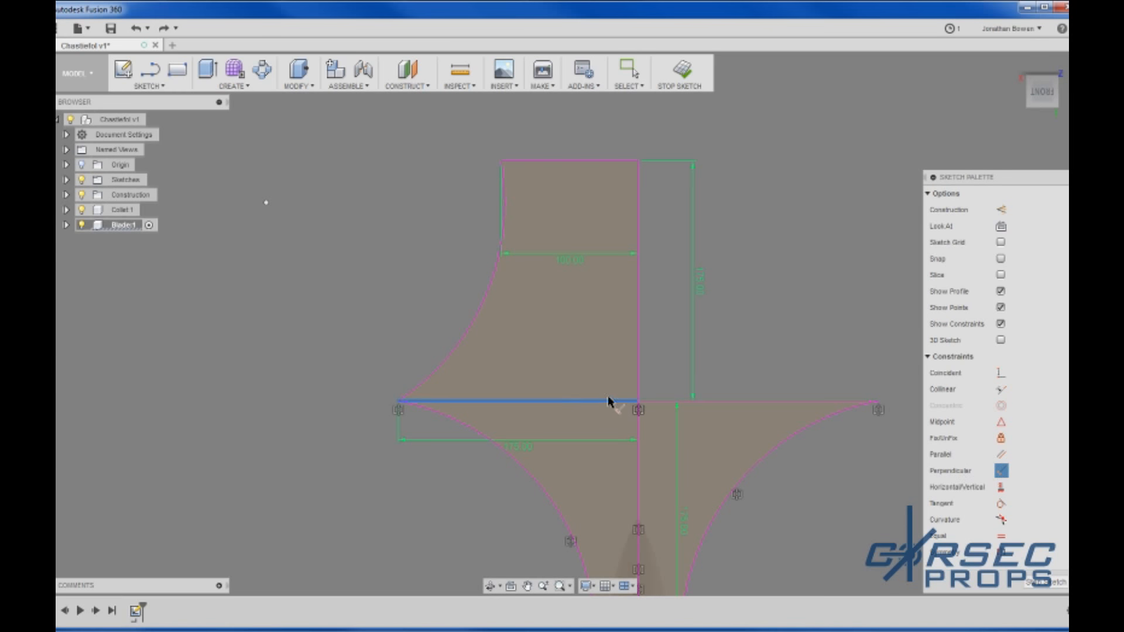
{"action": "left_click", "coordinate": [639, 366]}
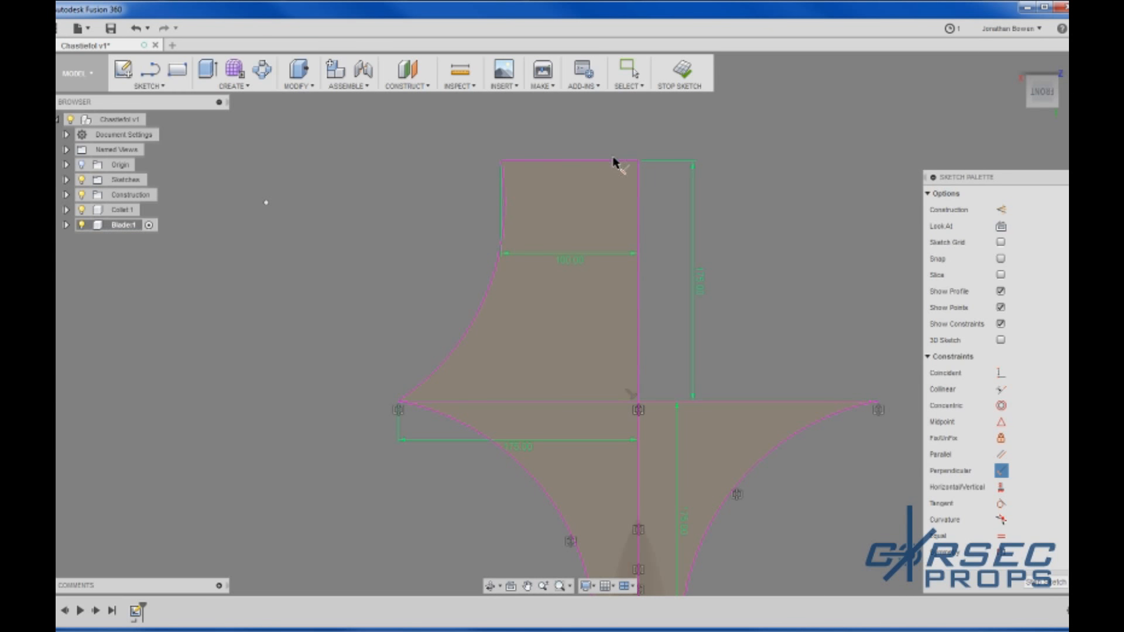
{"action": "left_click", "coordinate": [614, 161]}
{"action": "left_click", "coordinate": [639, 174]}
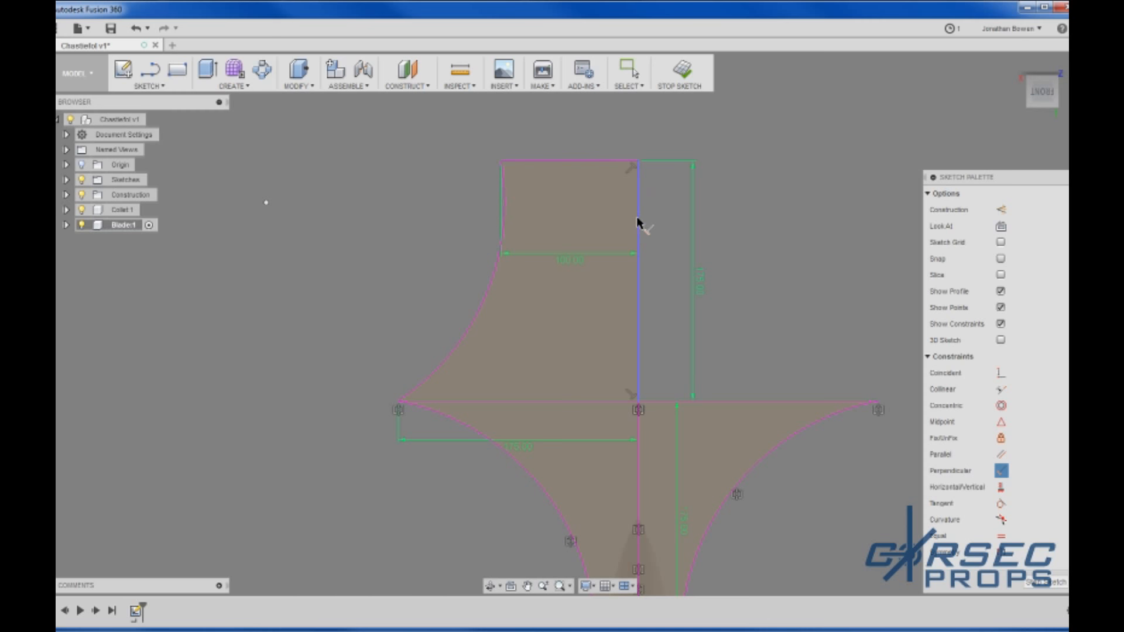
Step: Retry the tangent constraint between the 100 mm upper line and the left arc, and undo it
{"action": "left_click", "coordinate": [1001, 504]}
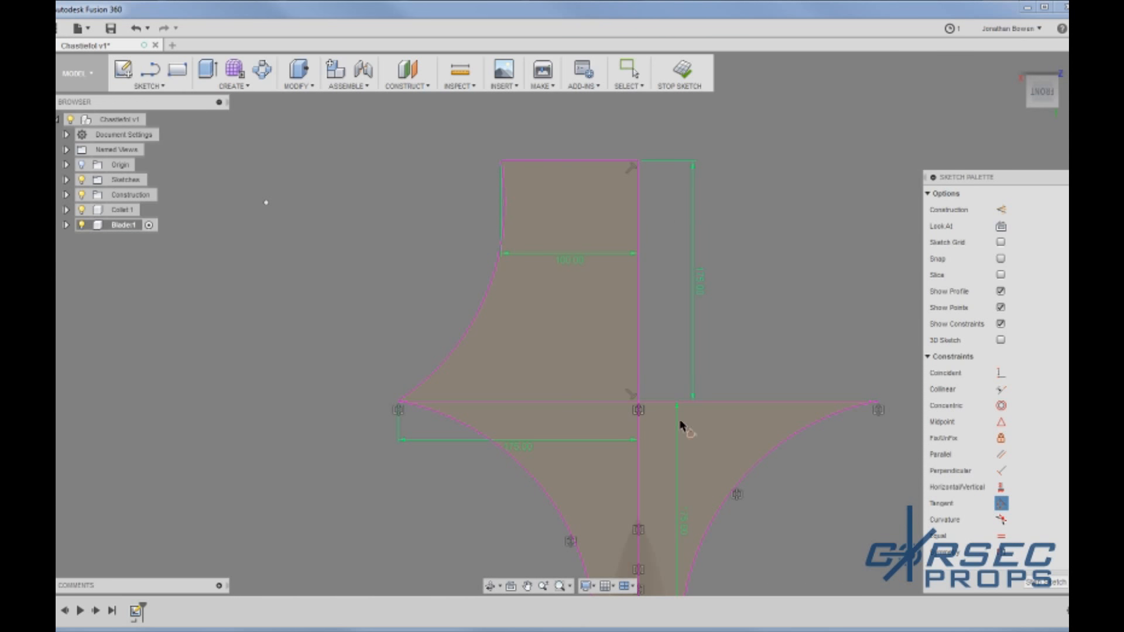
{"action": "left_click", "coordinate": [504, 199]}
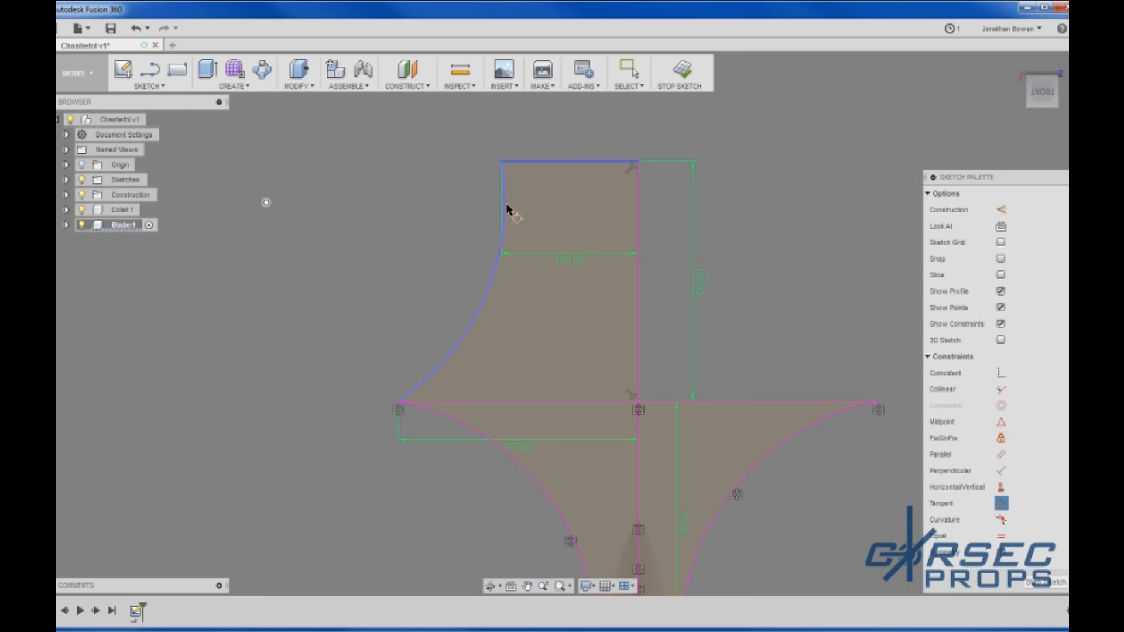
{"action": "left_click", "coordinate": [448, 357]}
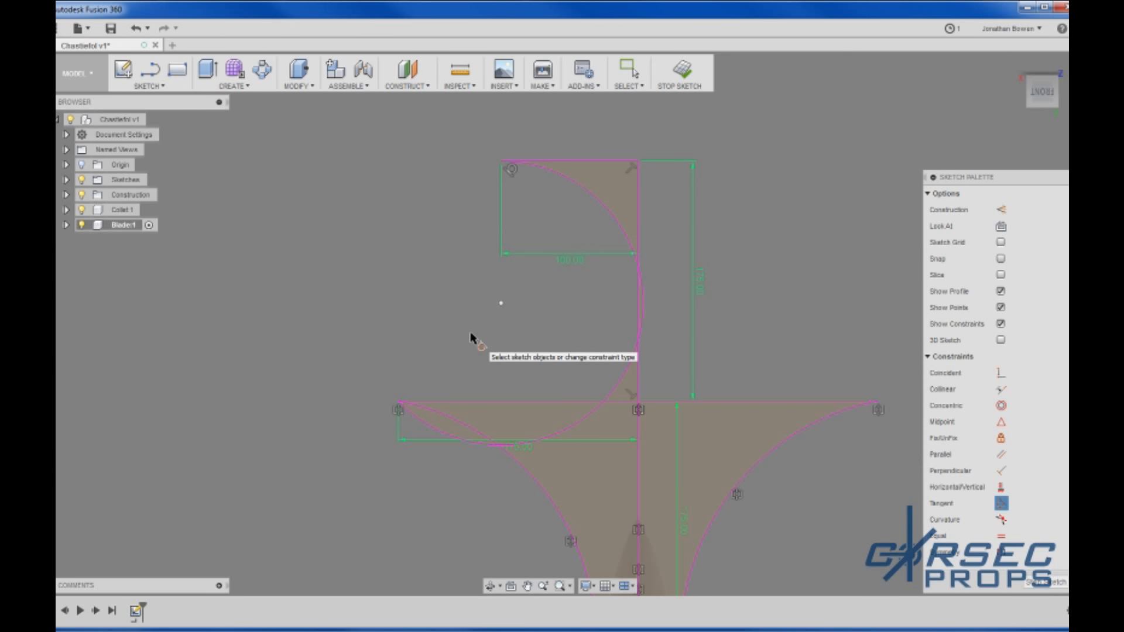
{"action": "key", "text": "Escape"}
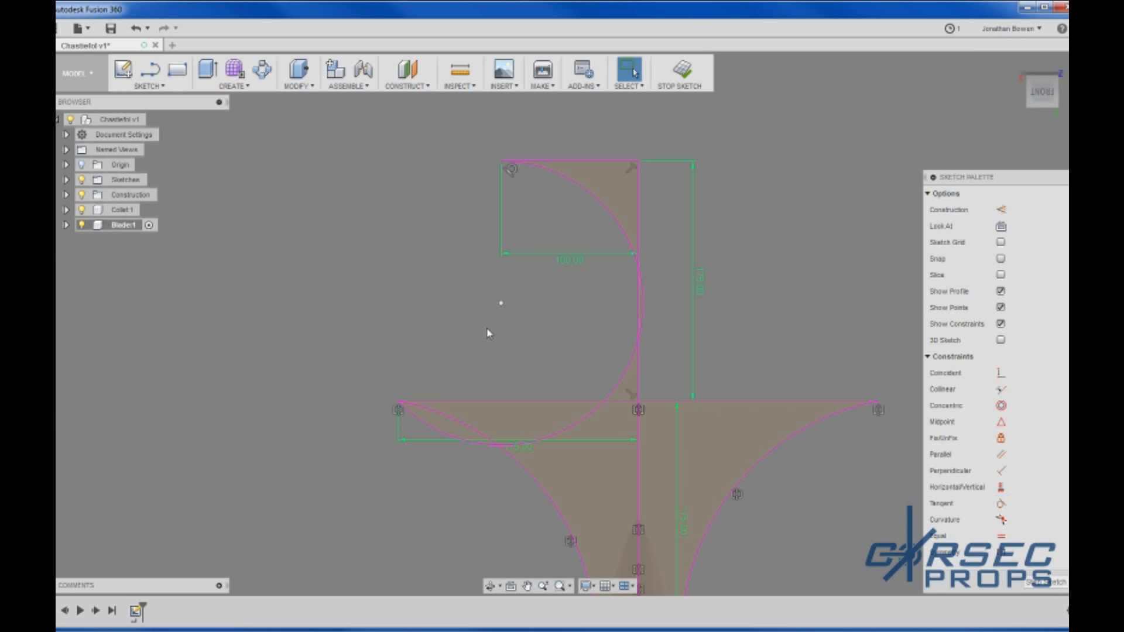
{"action": "key", "text": "ctrl+z"}
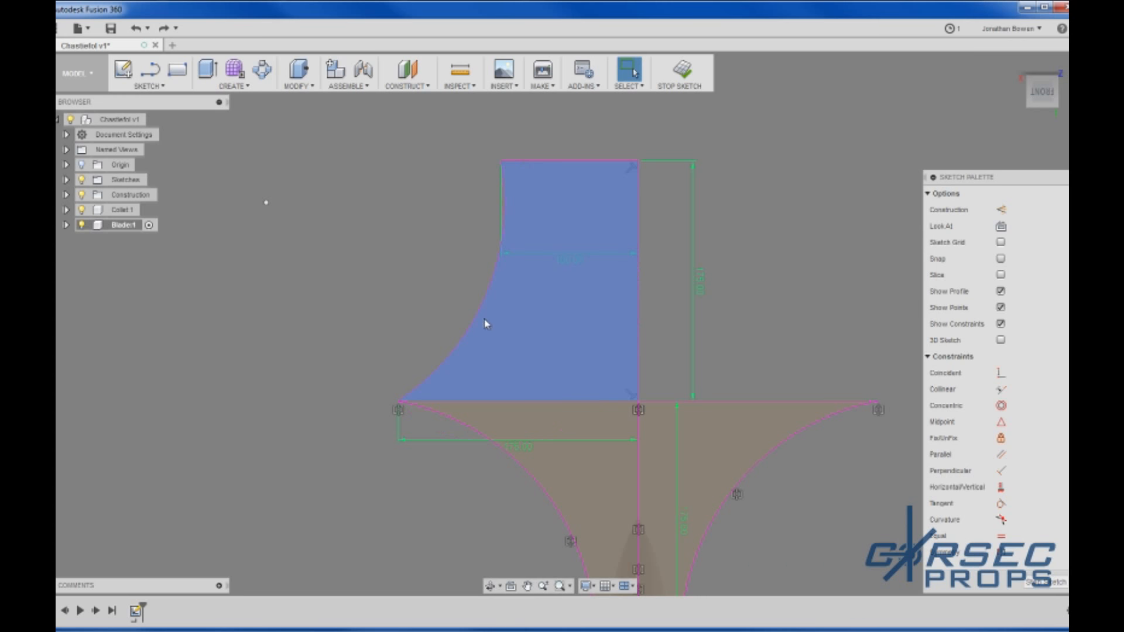
Step: Try a tangent constraint between the left arc and the crossguard's horizontal line, and undo it
{"action": "left_click", "coordinate": [1001, 504]}
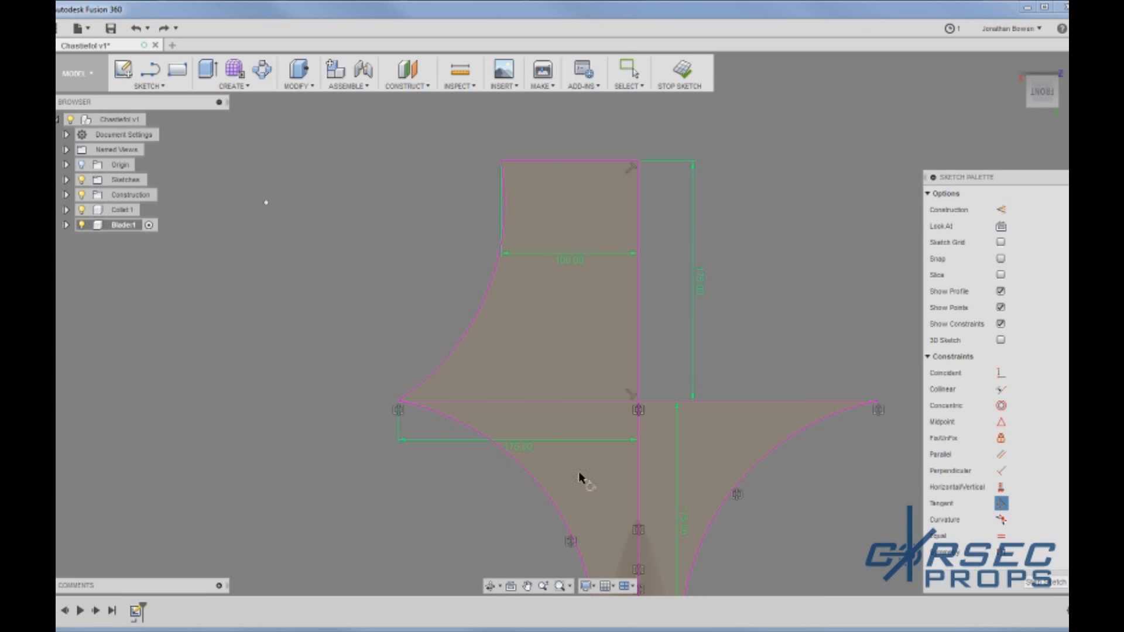
{"action": "left_click", "coordinate": [411, 397]}
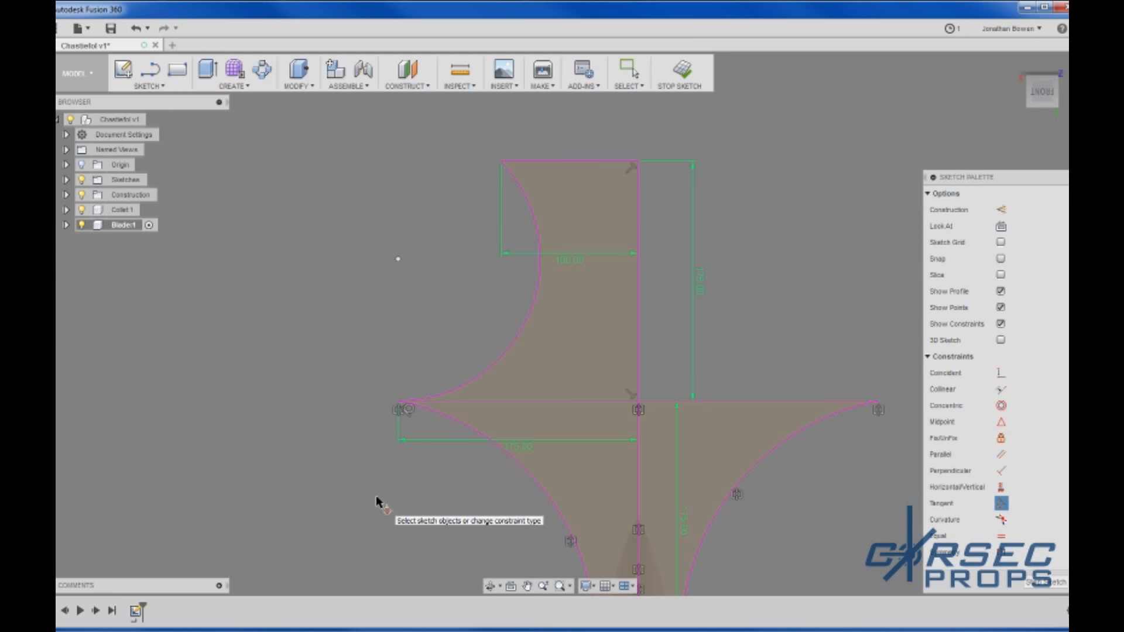
{"action": "key", "text": "Escape"}
{"action": "key", "text": "ctrl+z"}
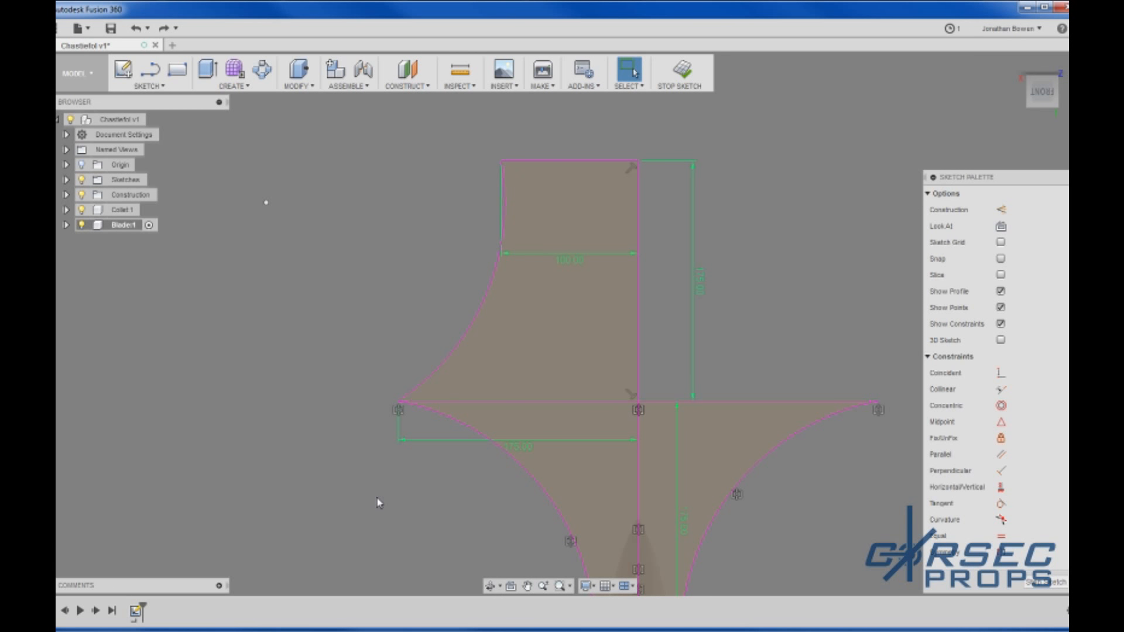
Step: Undo the perpendicular constraints and left arc, and redraw a gentler three-point arc from the crossguard's left tip to the 100 mm line's left end
{"action": "right_click", "coordinate": [381, 279]}
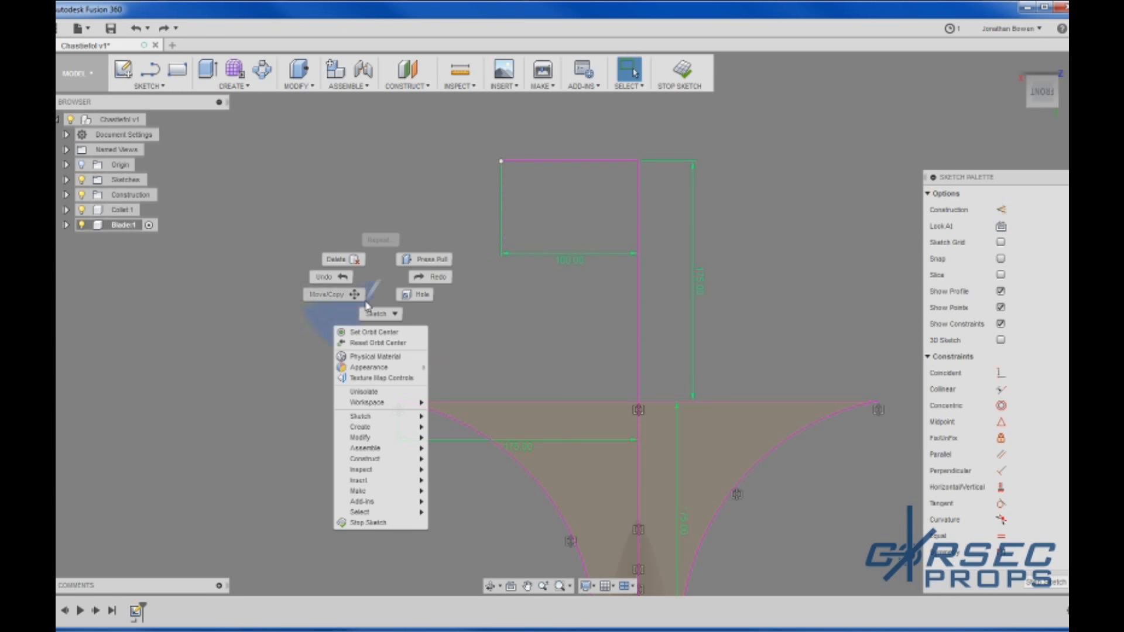
{"action": "left_click", "coordinate": [142, 89]}
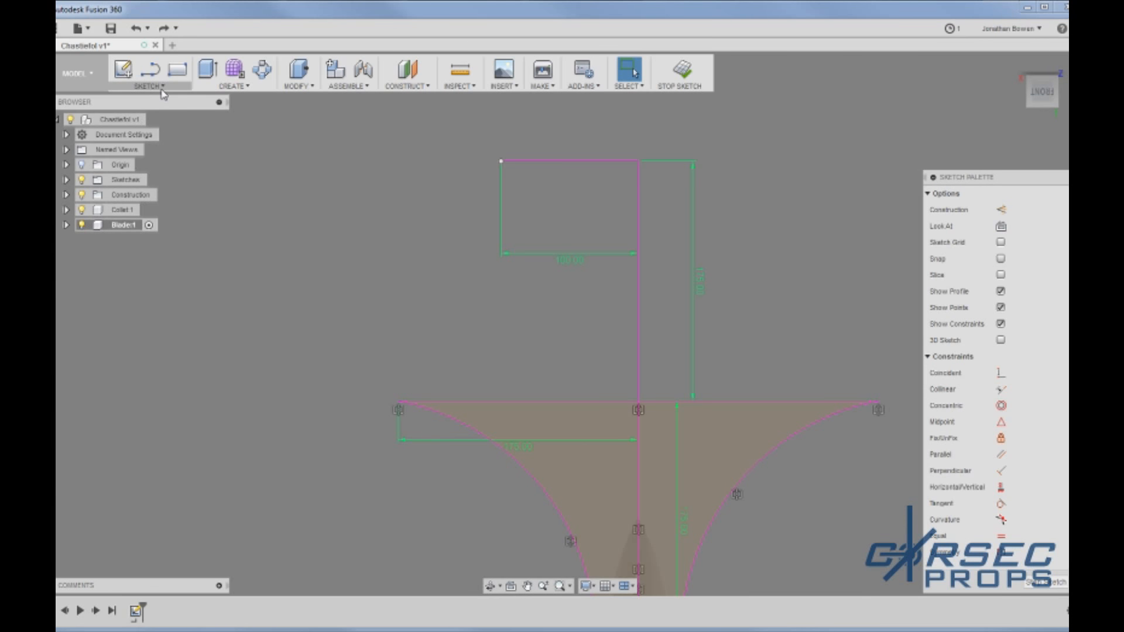
{"action": "left_click", "coordinate": [164, 88]}
{"action": "mouse_move", "coordinate": [168, 157]}
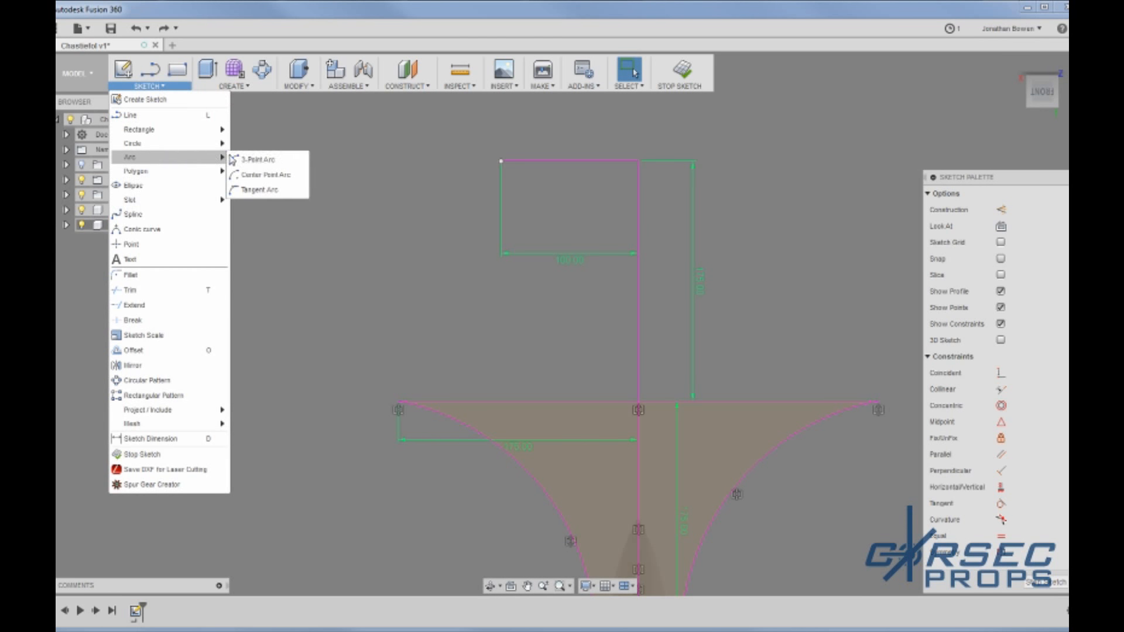
{"action": "left_click", "coordinate": [235, 159]}
{"action": "left_click", "coordinate": [399, 403]}
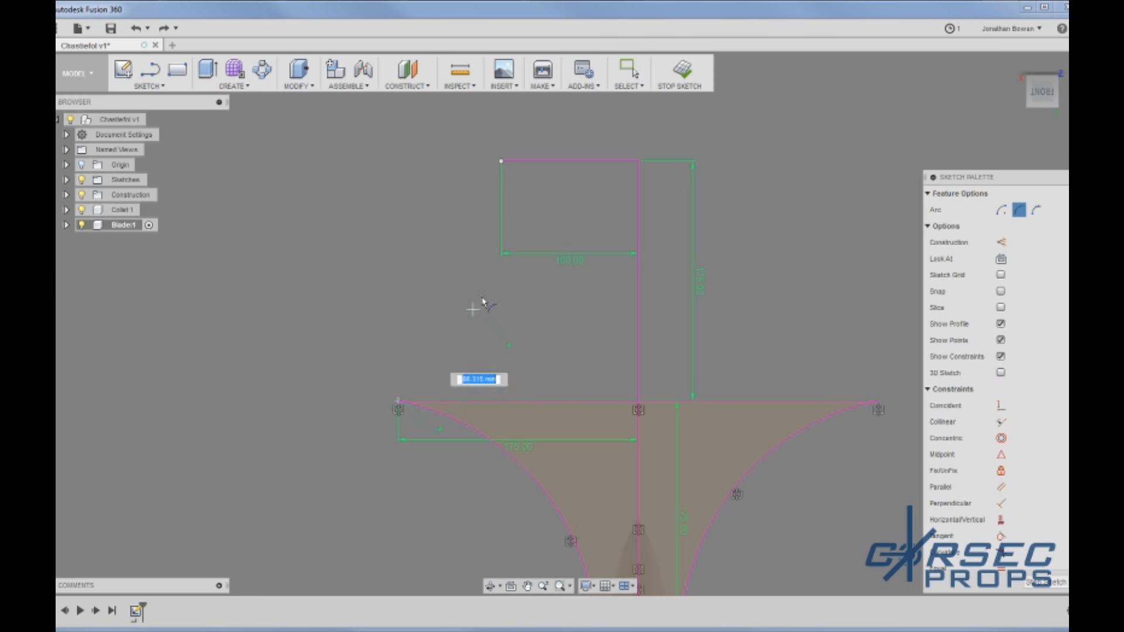
{"action": "left_click", "coordinate": [501, 162]}
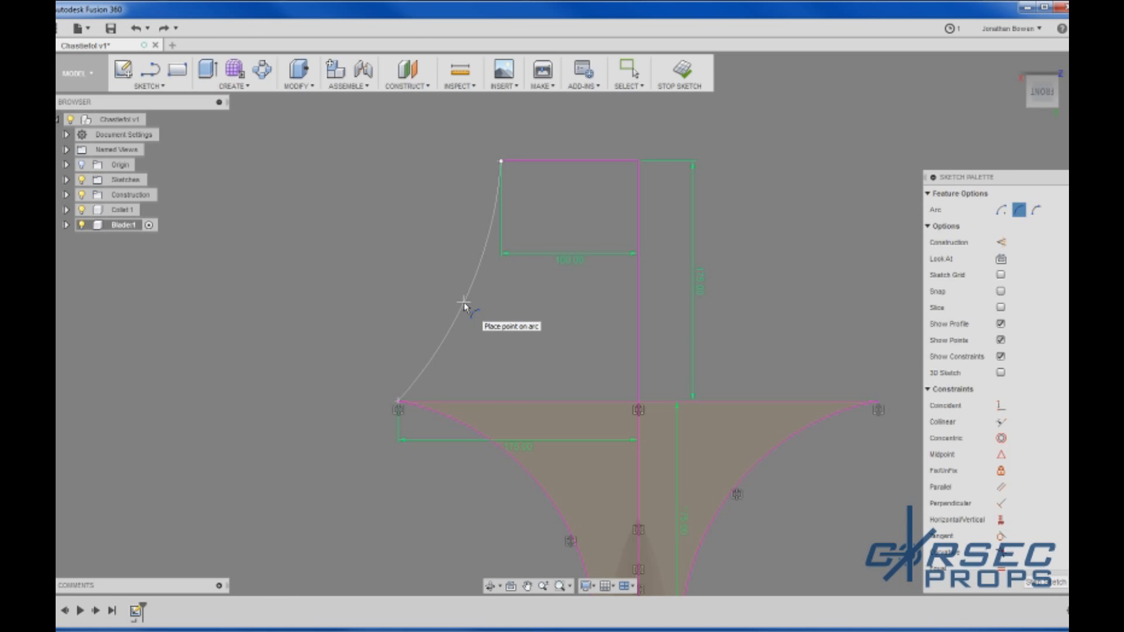
{"action": "left_click", "coordinate": [463, 305]}
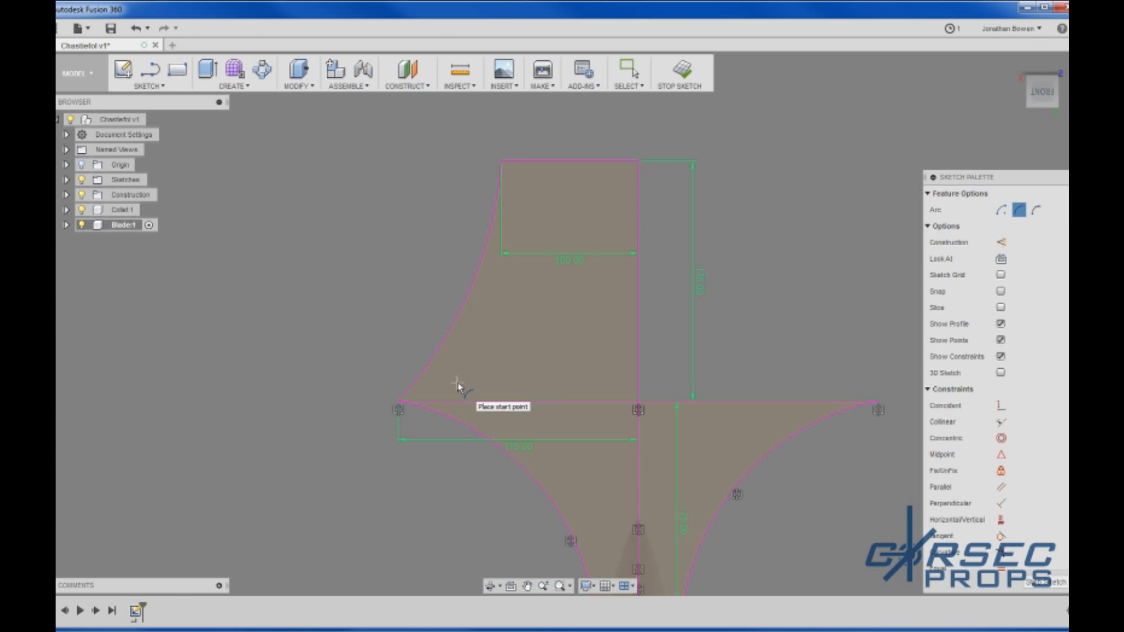
Step: Mirror the left arc and the 100 mm upper line about the vertical centreline
{"action": "left_click", "coordinate": [150, 86]}
{"action": "left_click", "coordinate": [136, 365]}
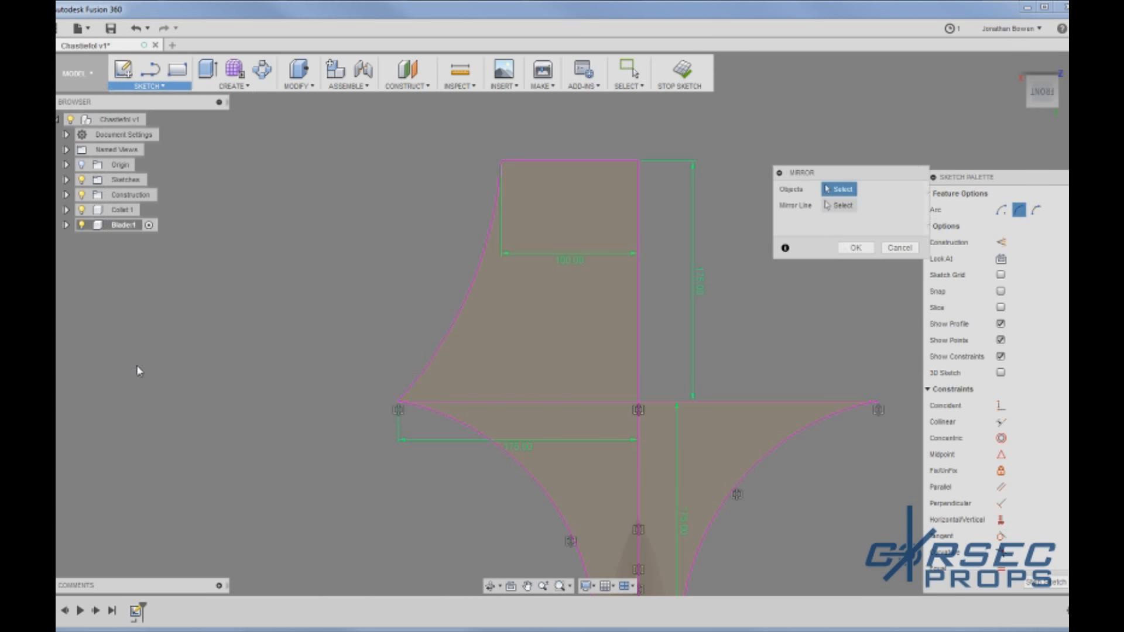
{"action": "left_click", "coordinate": [441, 346]}
{"action": "left_click", "coordinate": [580, 165]}
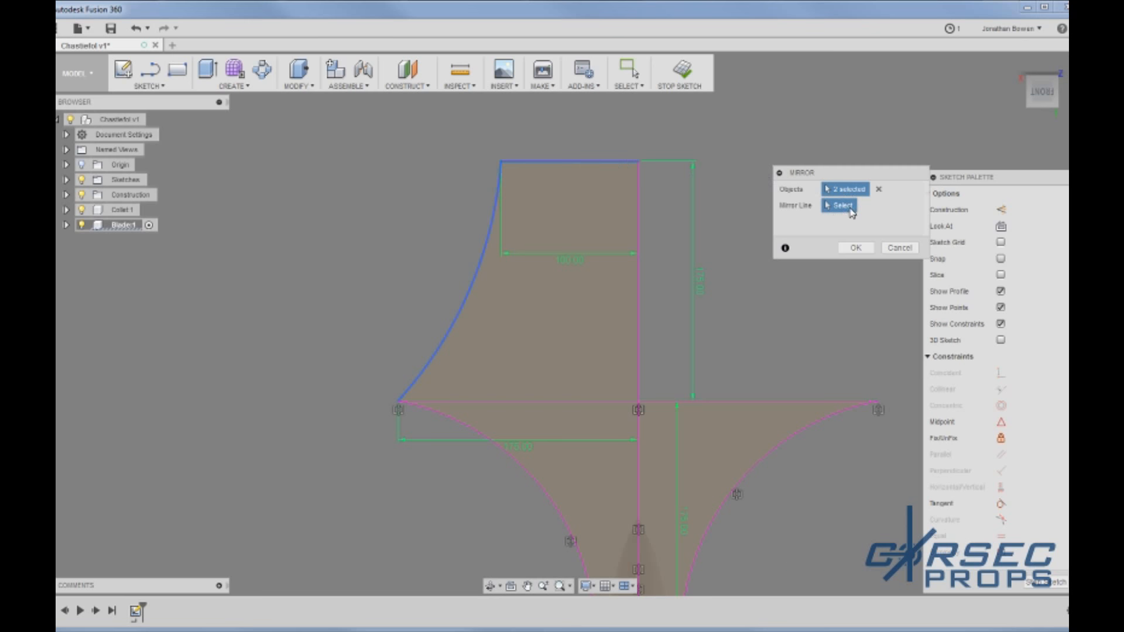
{"action": "left_click", "coordinate": [639, 216]}
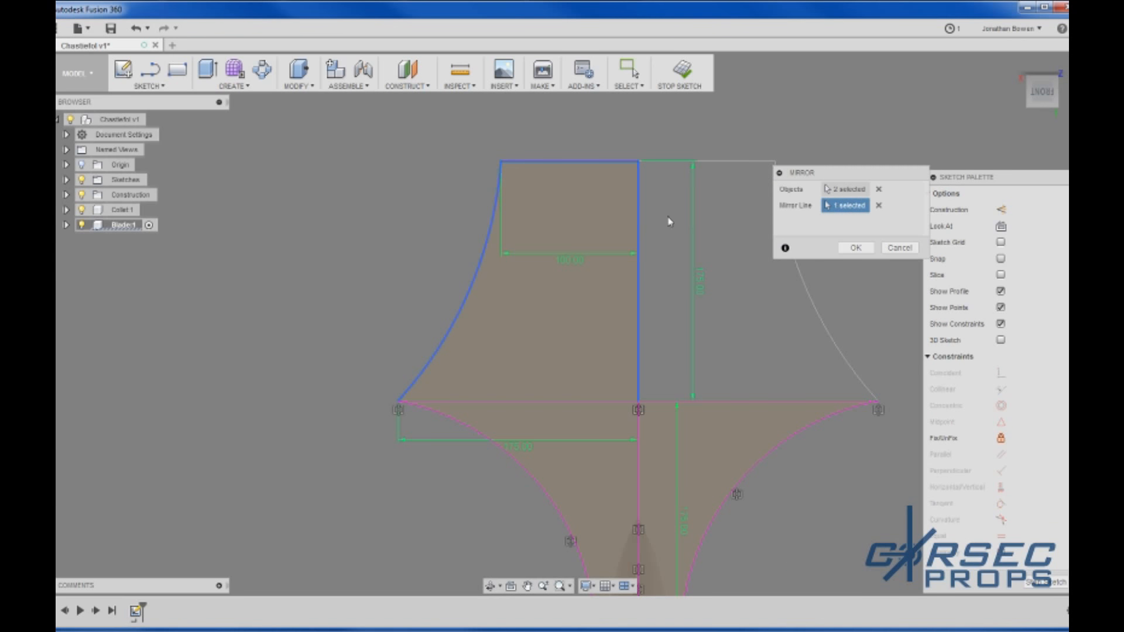
{"action": "left_click", "coordinate": [855, 248]}
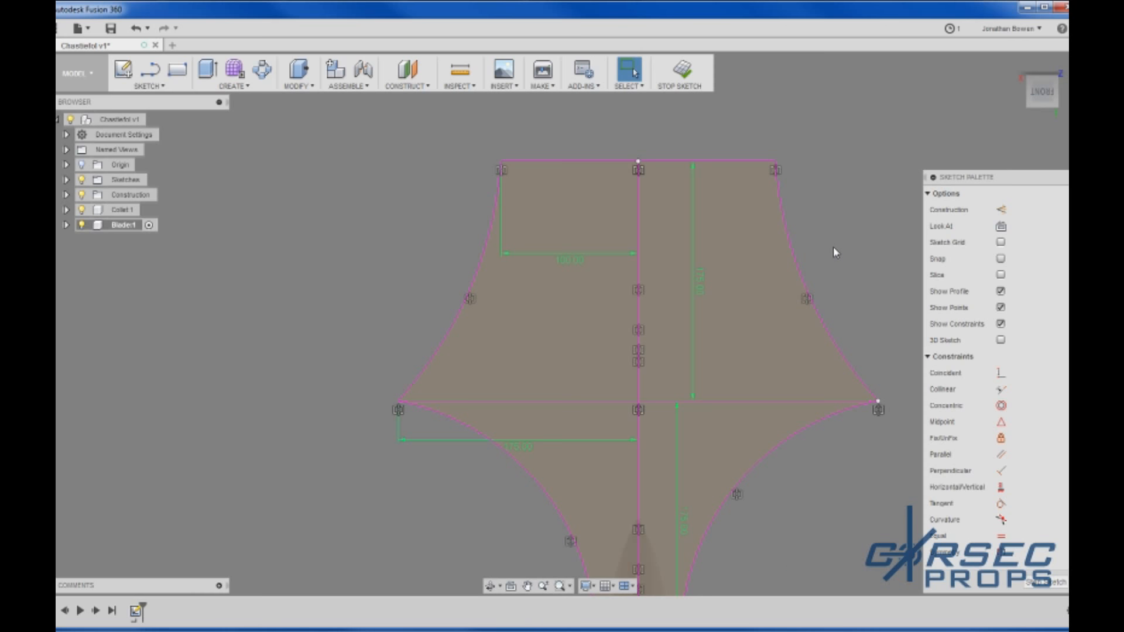
Step: Measure the ring in the browser's Cosplay scale tool, and draw a 100 mm diameter circle at the crossguard's centre in the Fusion 360 sketch
{"action": "left_click", "coordinate": [668, 322]}
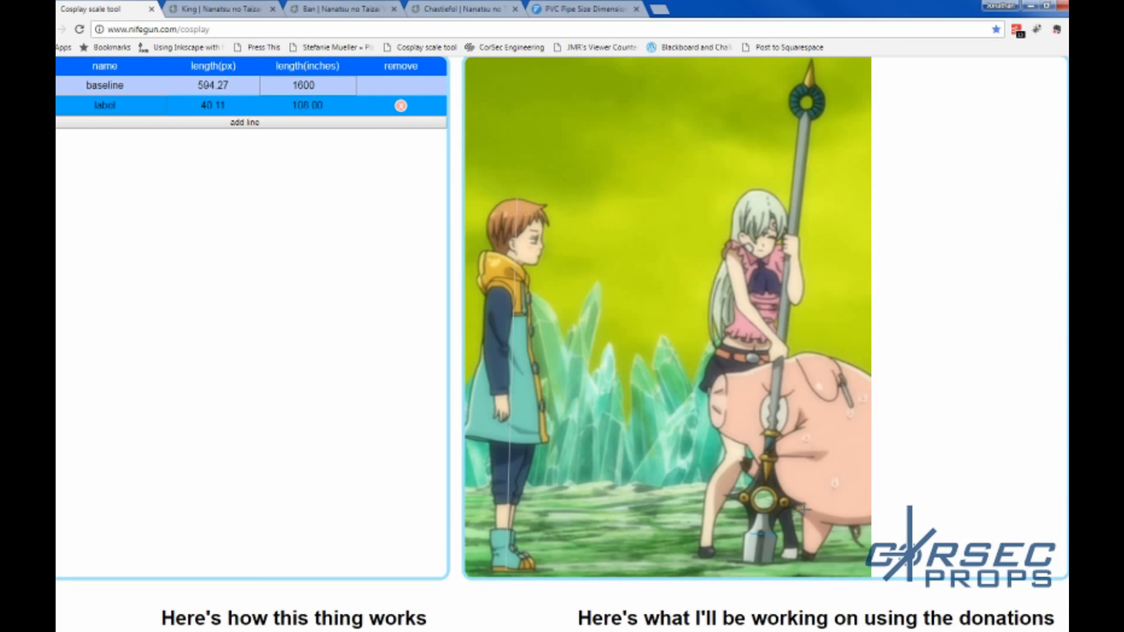
{"action": "mouse_move", "coordinate": [752, 499]}
{"action": "left_mouse_down"}
{"action": "mouse_move", "coordinate": [776, 500]}
{"action": "mouse_move", "coordinate": [763, 509]}
{"action": "left_mouse_up"}
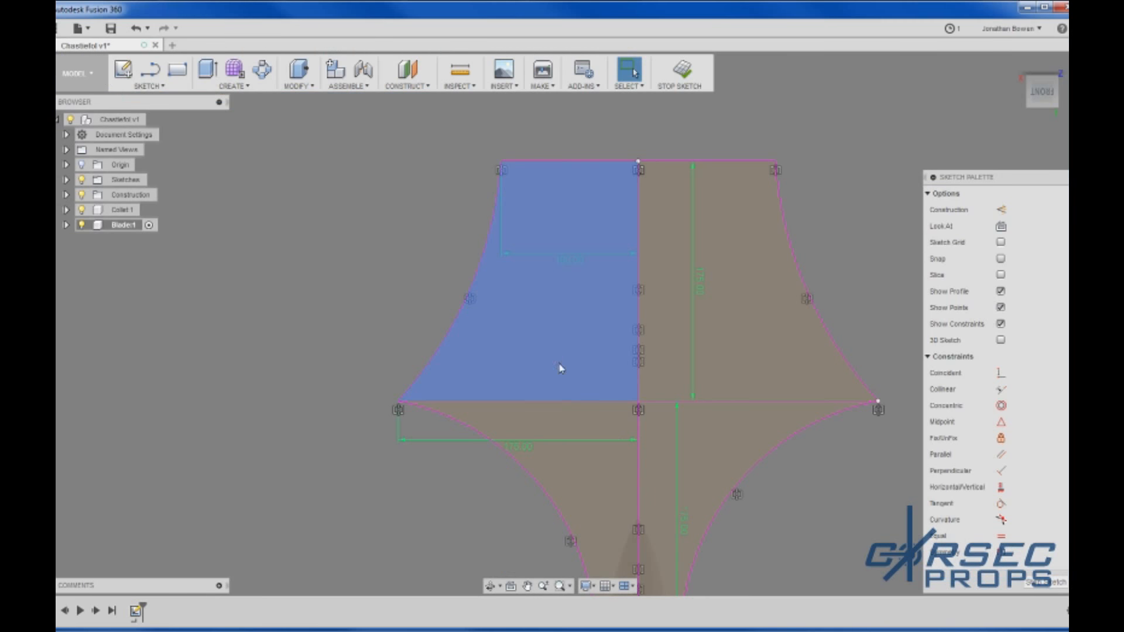
{"action": "key", "text": "c"}
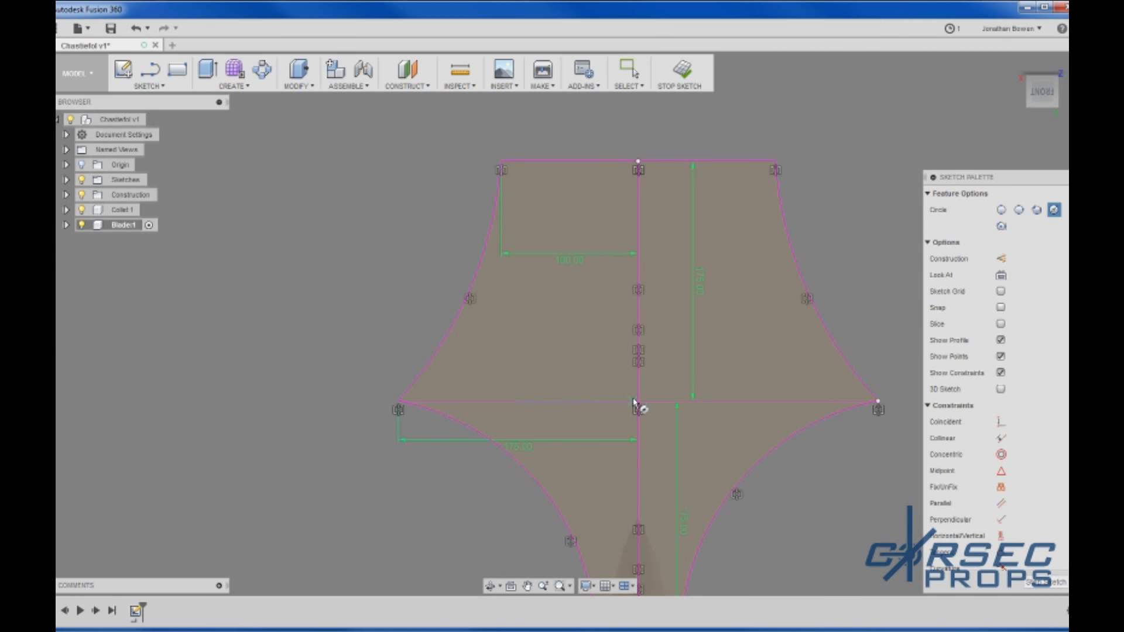
{"action": "left_click", "coordinate": [638, 402]}
{"action": "type", "text": "100"}
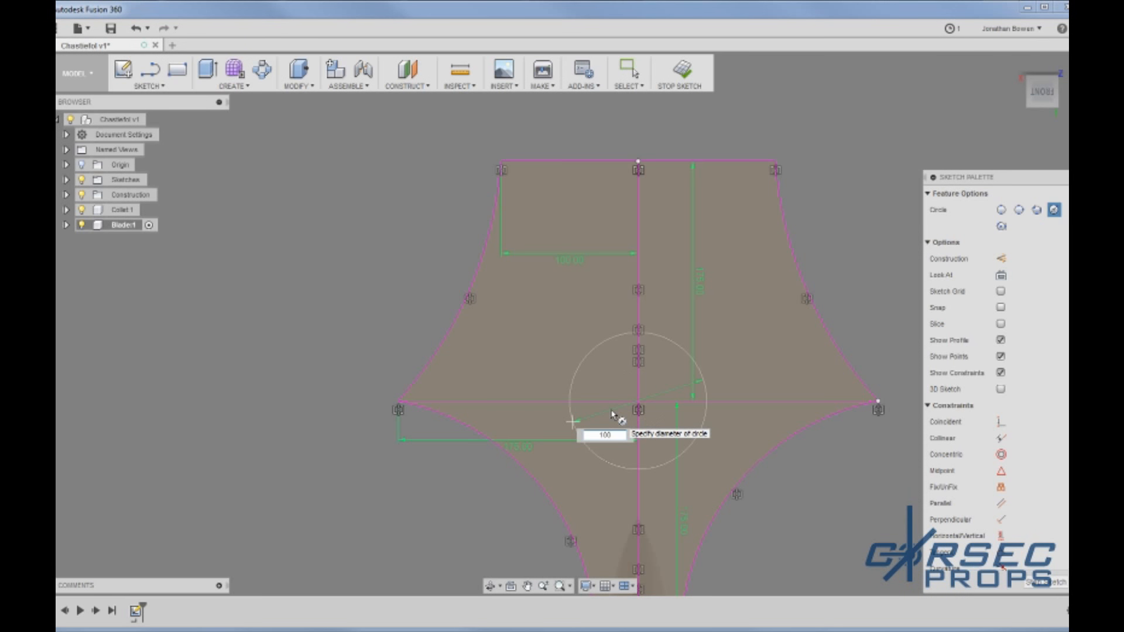
{"action": "key", "text": "Tab"}
{"action": "key", "text": "Return"}
{"action": "key", "text": "Escape"}
Step: Check the crossguard profile against the collet from an angled view and finish the sketch
{"action": "scroll", "coordinate": [609, 410], "scroll_direction": "down", "scroll_amount": 5}
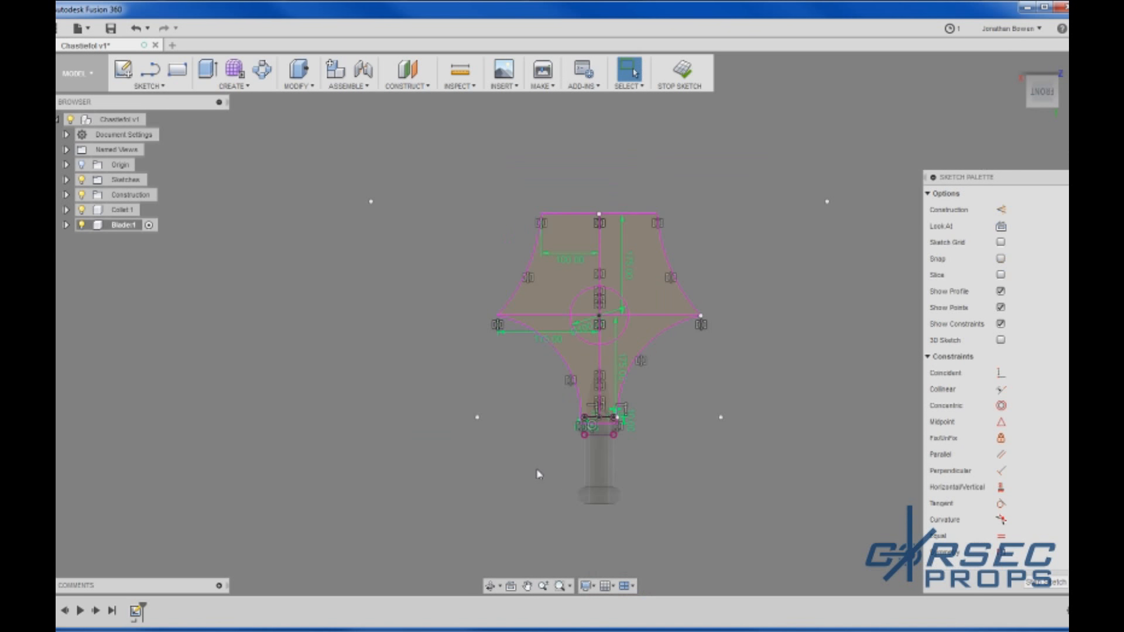
{"action": "scroll", "coordinate": [596, 305], "scroll_direction": "up", "scroll_amount": 2}
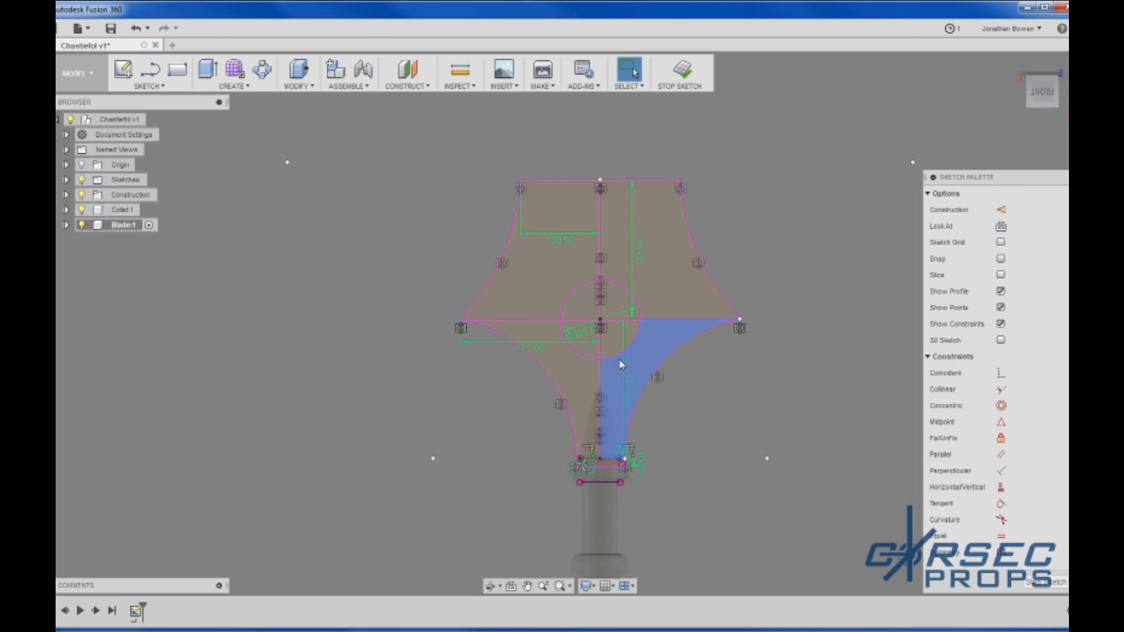
{"action": "middle_click_drag", "start_coordinate": [594, 353], "coordinate": [605, 271], "text": "shift"}
{"action": "scroll", "coordinate": [618, 365], "scroll_direction": "down", "scroll_amount": 3}
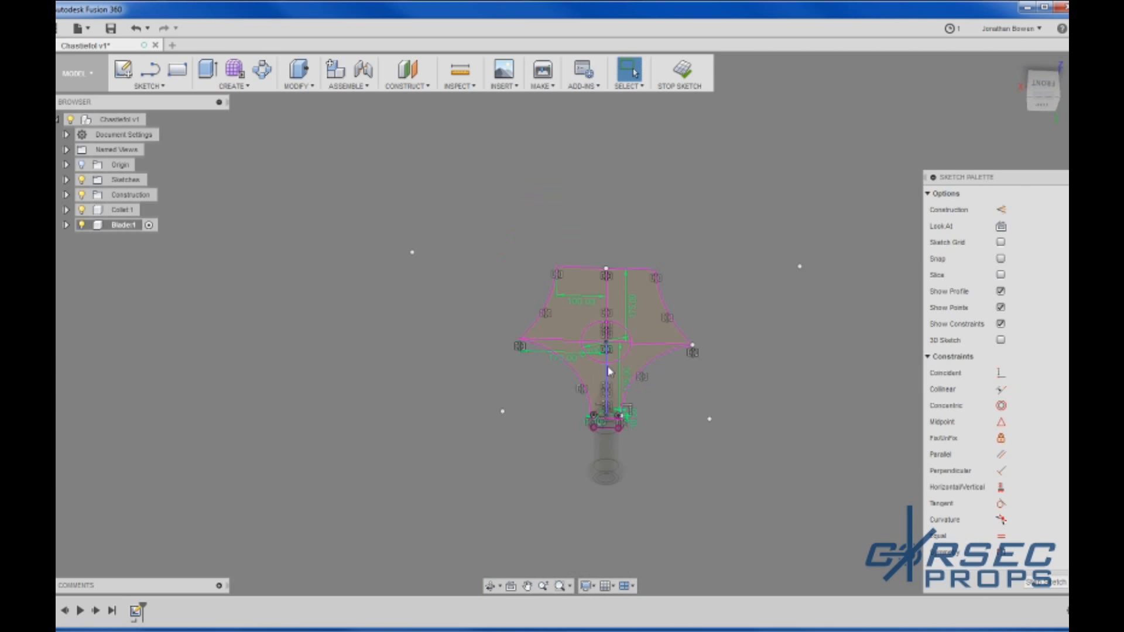
{"action": "scroll", "coordinate": [551, 425], "scroll_direction": "up", "scroll_amount": 3}
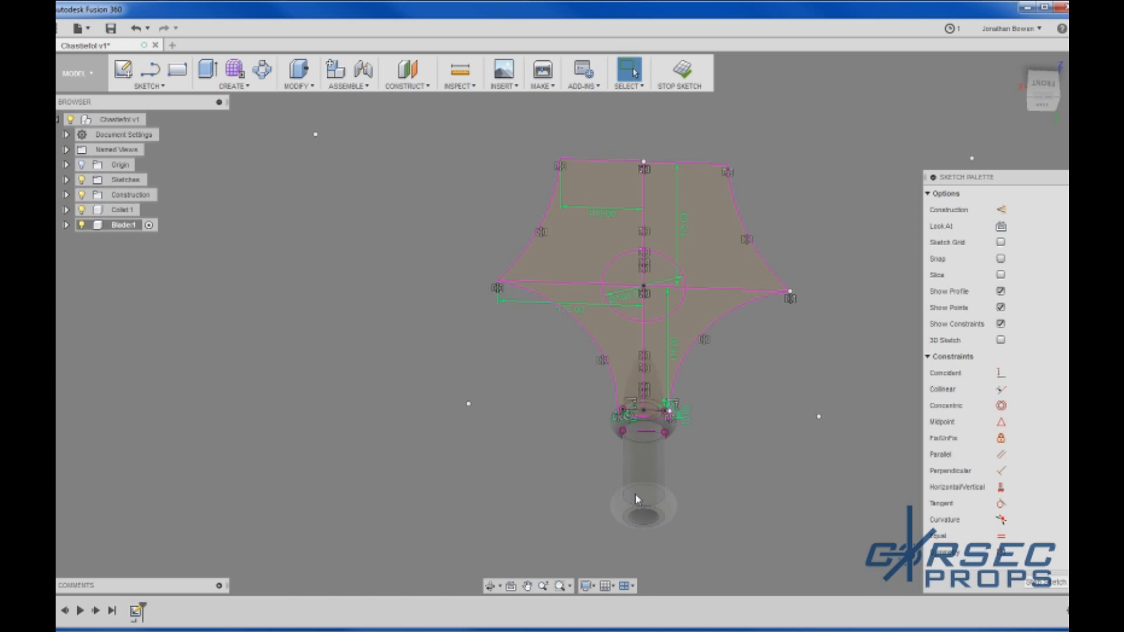
{"action": "left_click", "coordinate": [1039, 582]}
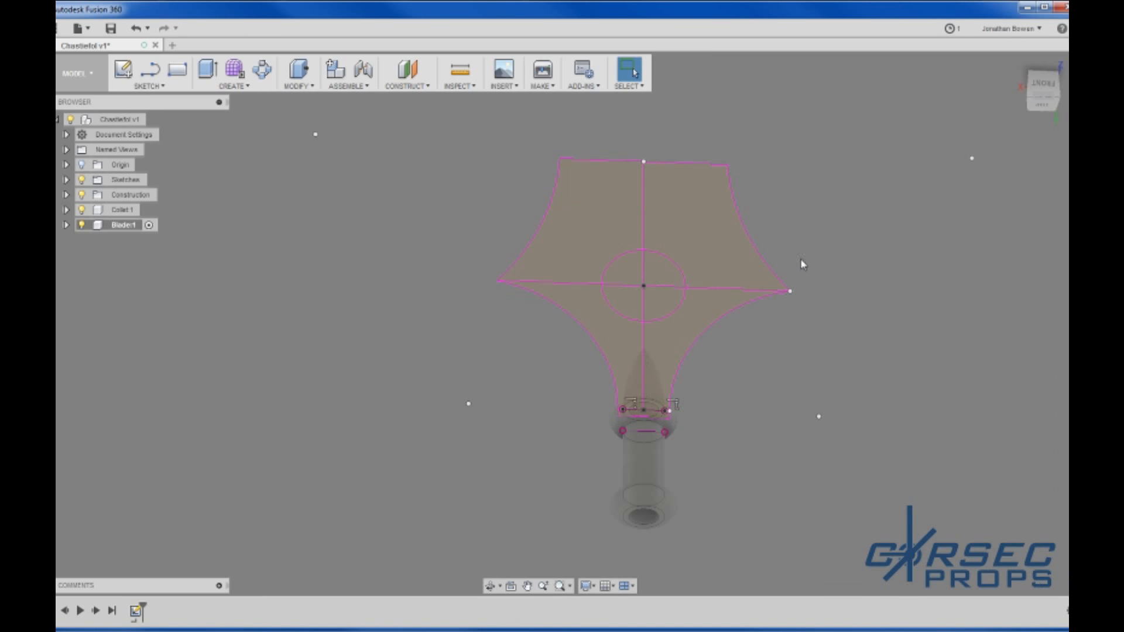
{"action": "scroll", "coordinate": [692, 248], "scroll_direction": "up", "scroll_amount": 2}
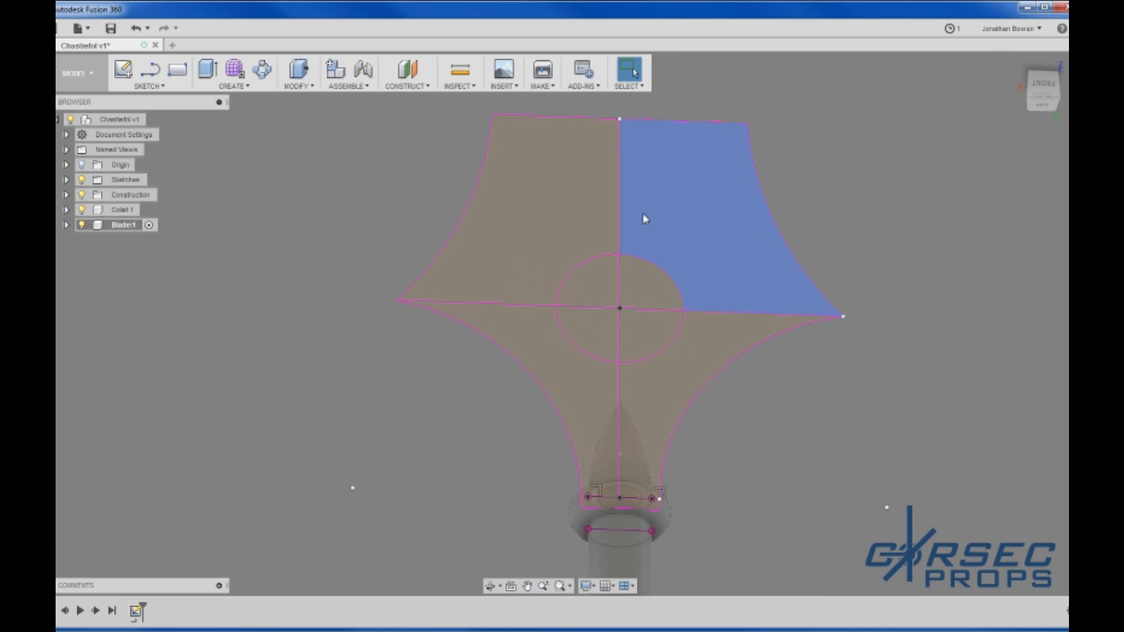
{"action": "left_click", "coordinate": [620, 210]}
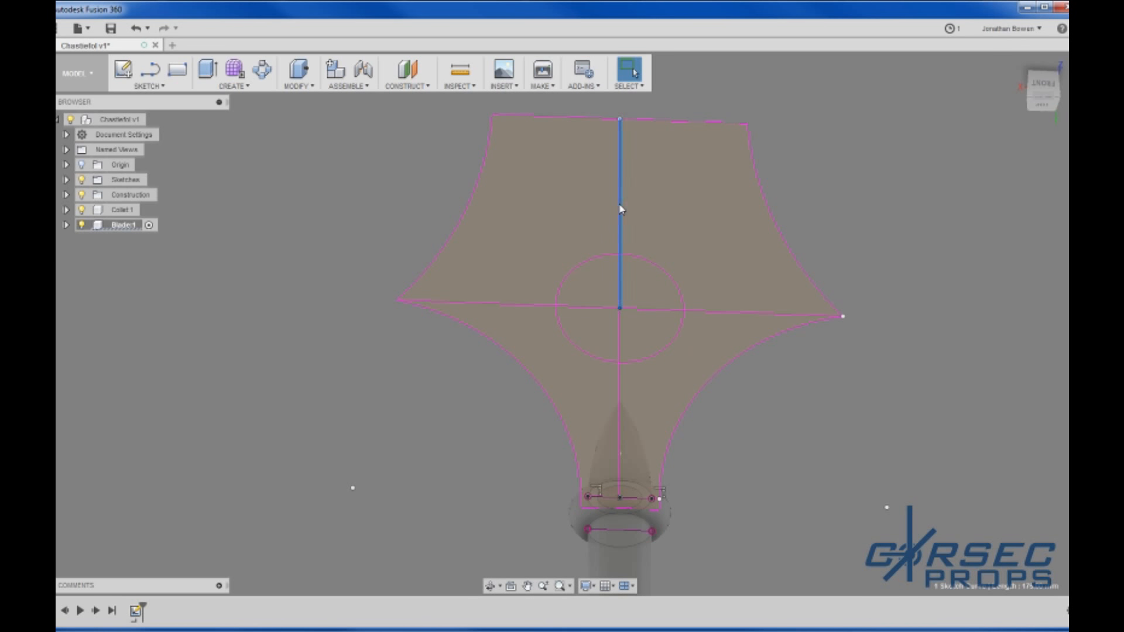
{"action": "left_click", "coordinate": [620, 344], "text": "ctrl"}
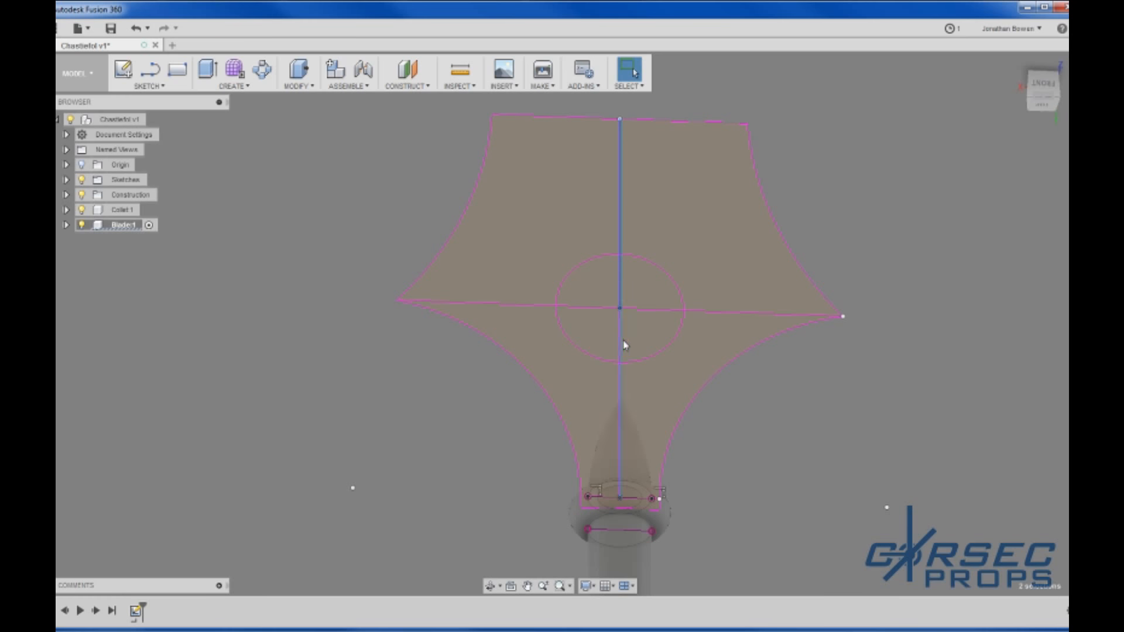
{"action": "left_click", "coordinate": [640, 310], "text": "ctrl"}
{"action": "left_click", "coordinate": [595, 307], "text": "ctrl"}
{"action": "left_click", "coordinate": [596, 307], "text": "ctrl"}
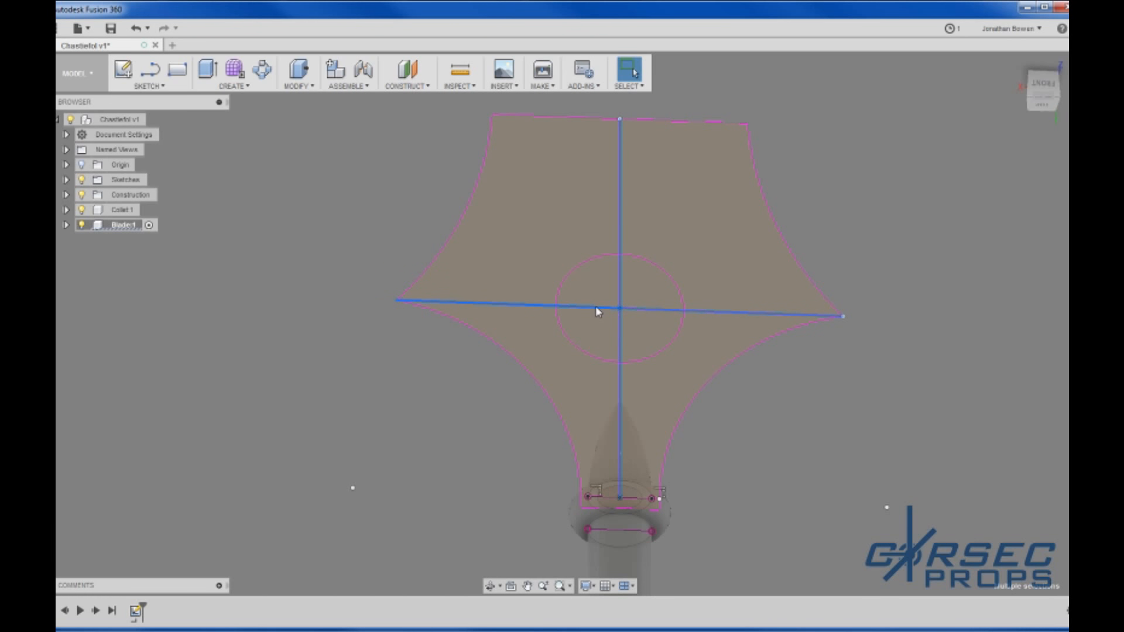
{"action": "left_click", "coordinate": [681, 382]}
{"action": "scroll", "coordinate": [654, 429], "scroll_direction": "down", "scroll_amount": 1}
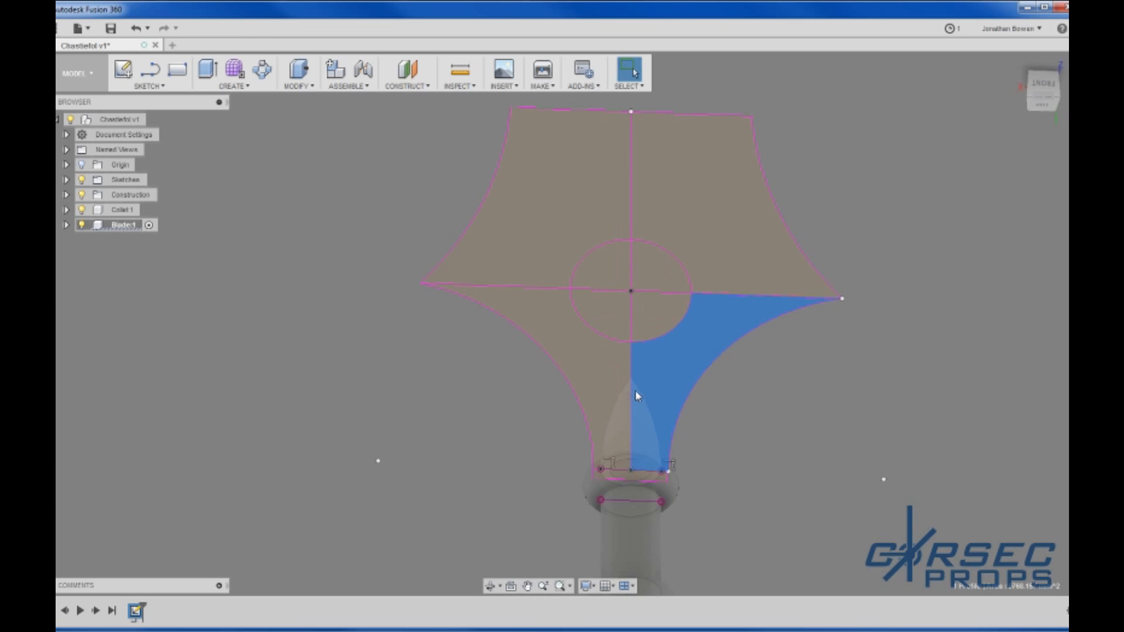
Step: Reopen the crossguard sketch and convert its vertical and horizontal centrelines to construction lines
{"action": "left_click", "coordinate": [631, 376]}
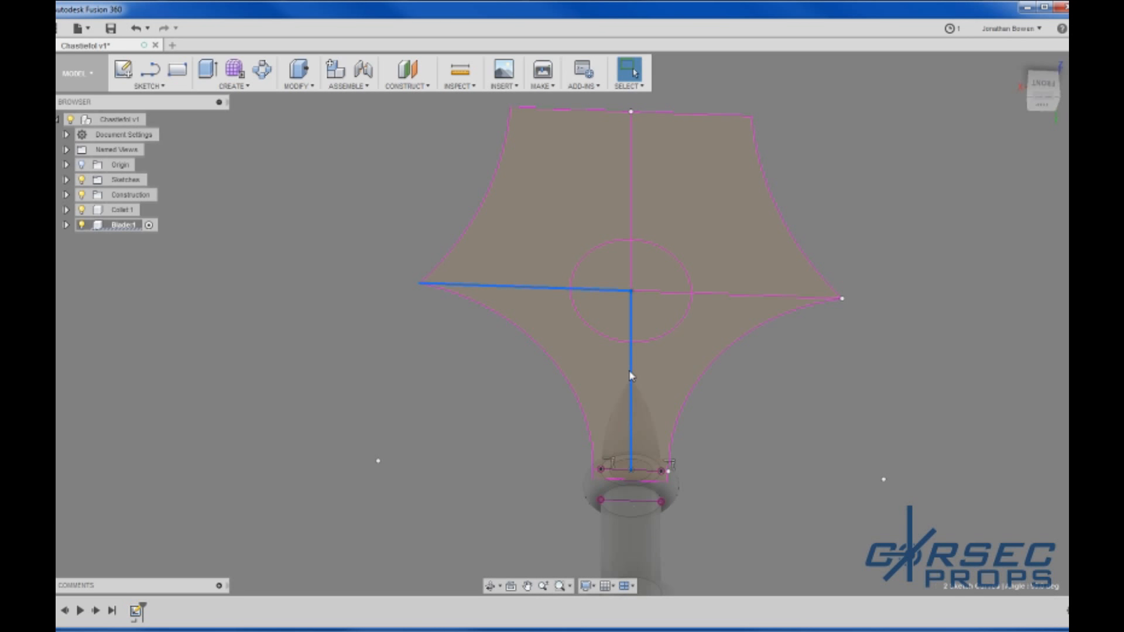
{"action": "double_click", "coordinate": [136, 611]}
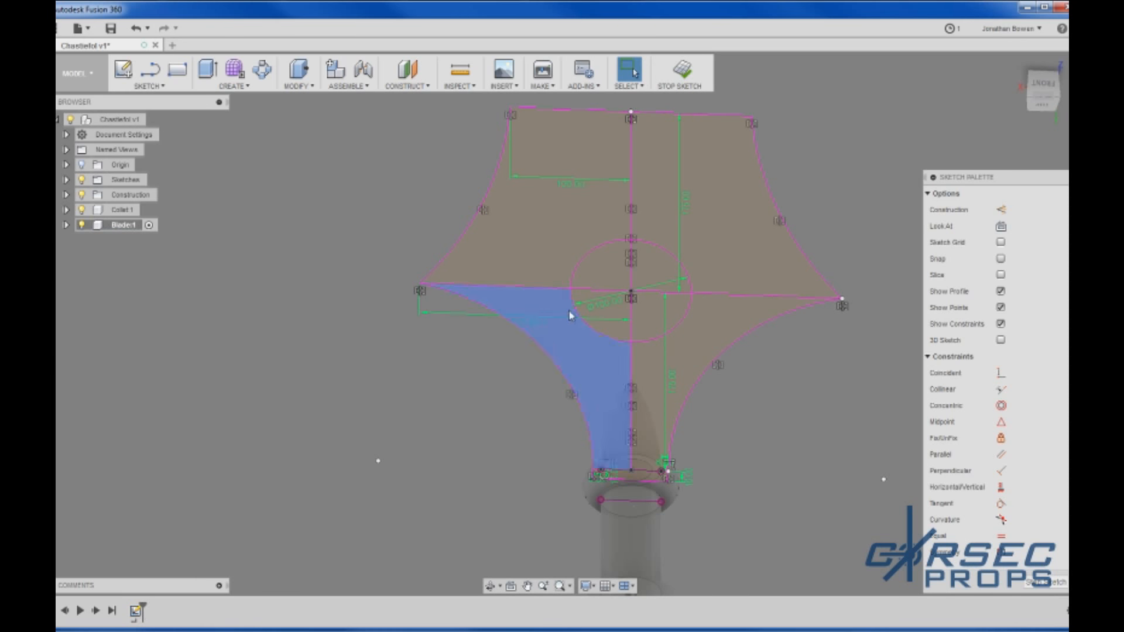
{"action": "left_click", "coordinate": [633, 364]}
{"action": "left_click", "coordinate": [709, 296]}
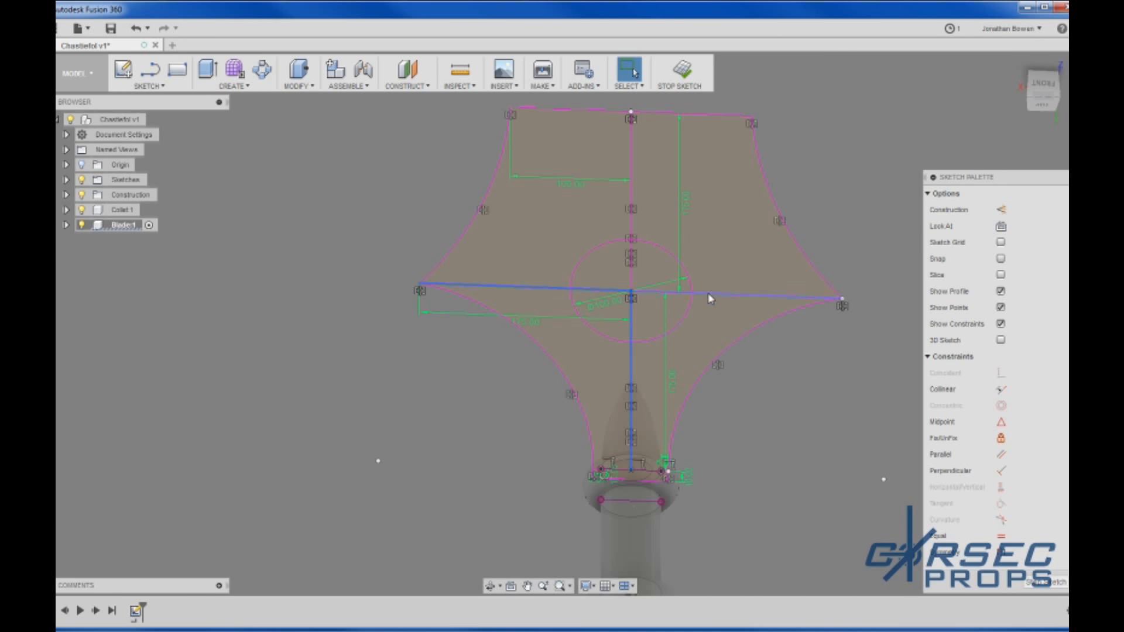
{"action": "left_click", "coordinate": [631, 272]}
{"action": "key", "text": "x"}
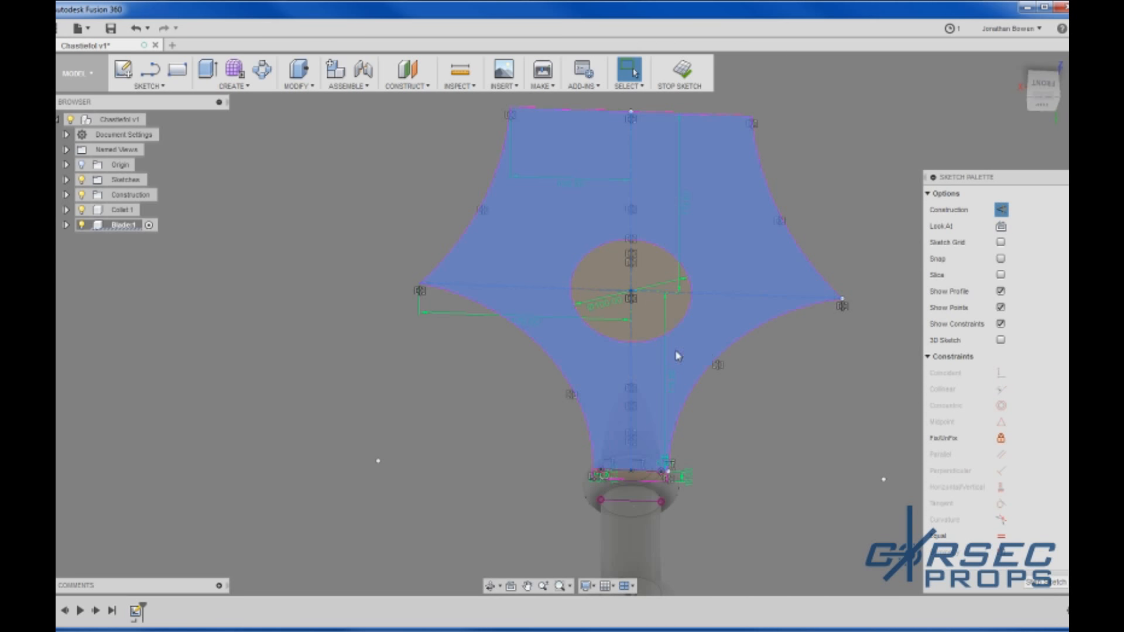
Step: Finish the sketch and extrude the crossguard profile symmetrically as a new body, leaving the ring circle open, with a provisional distance of 10 mm
{"action": "left_click", "coordinate": [674, 354]}
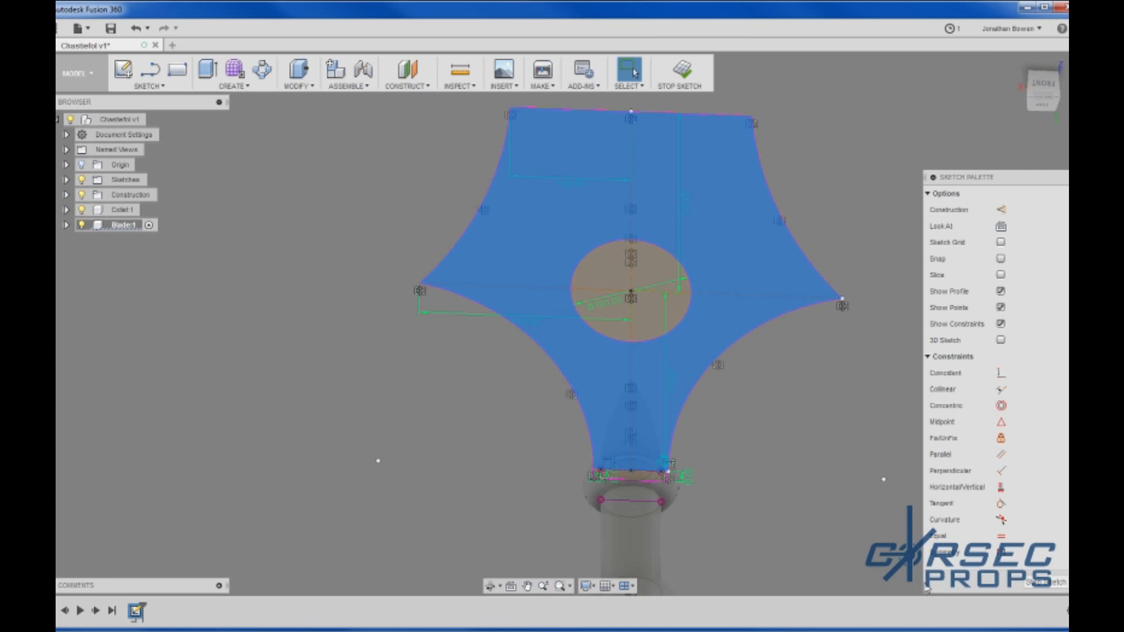
{"action": "left_click", "coordinate": [1028, 581]}
{"action": "key", "text": "e"}
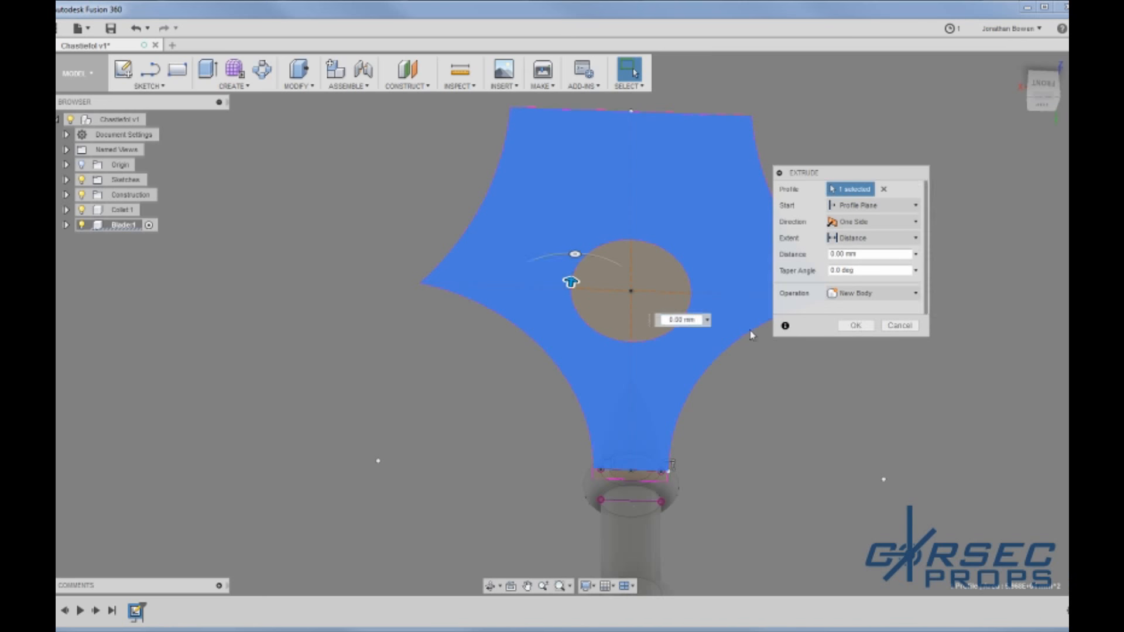
{"action": "left_click", "coordinate": [873, 222]}
{"action": "left_click", "coordinate": [858, 253]}
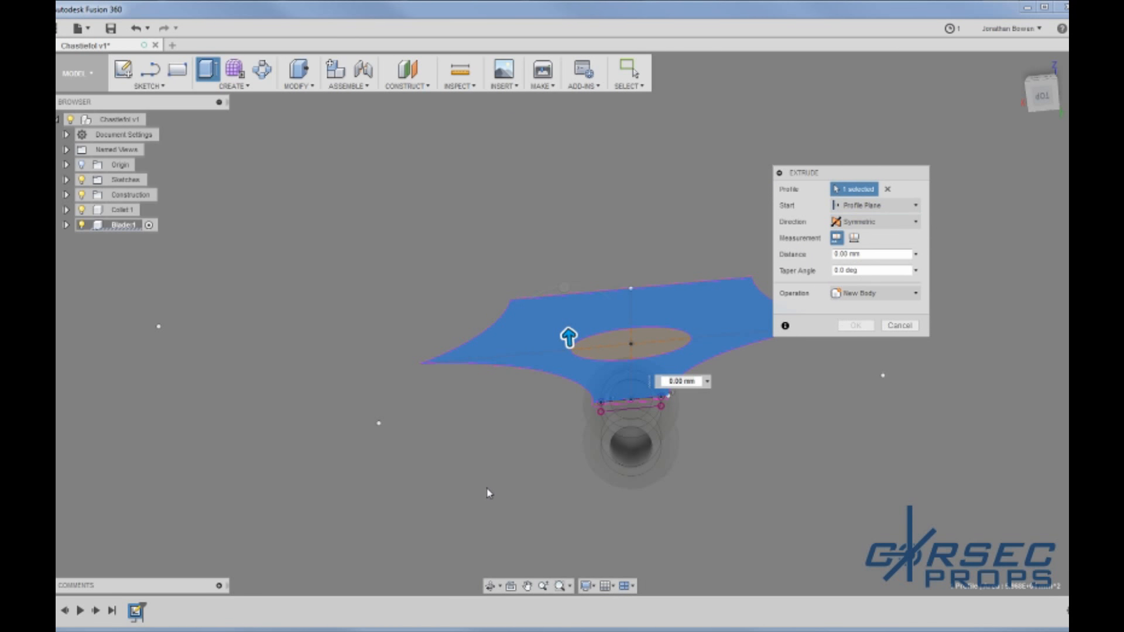
{"action": "middle_click_drag", "start_coordinate": [487, 491], "coordinate": [598, 576], "text": "shift"}
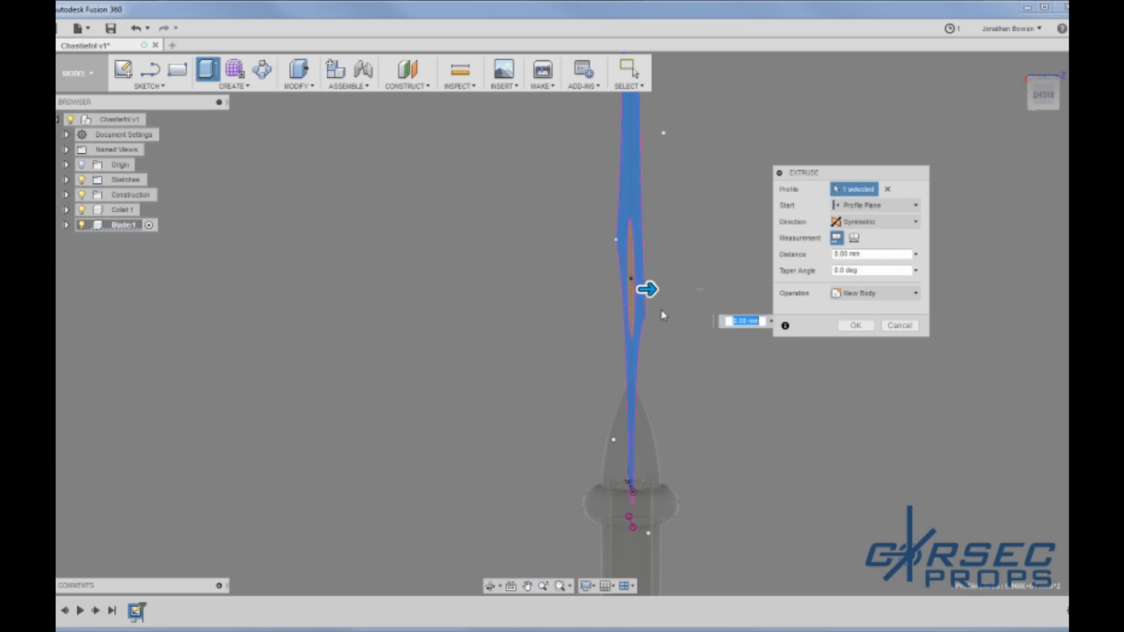
{"action": "left_click_drag", "start_coordinate": [647, 290], "coordinate": [660, 287]}
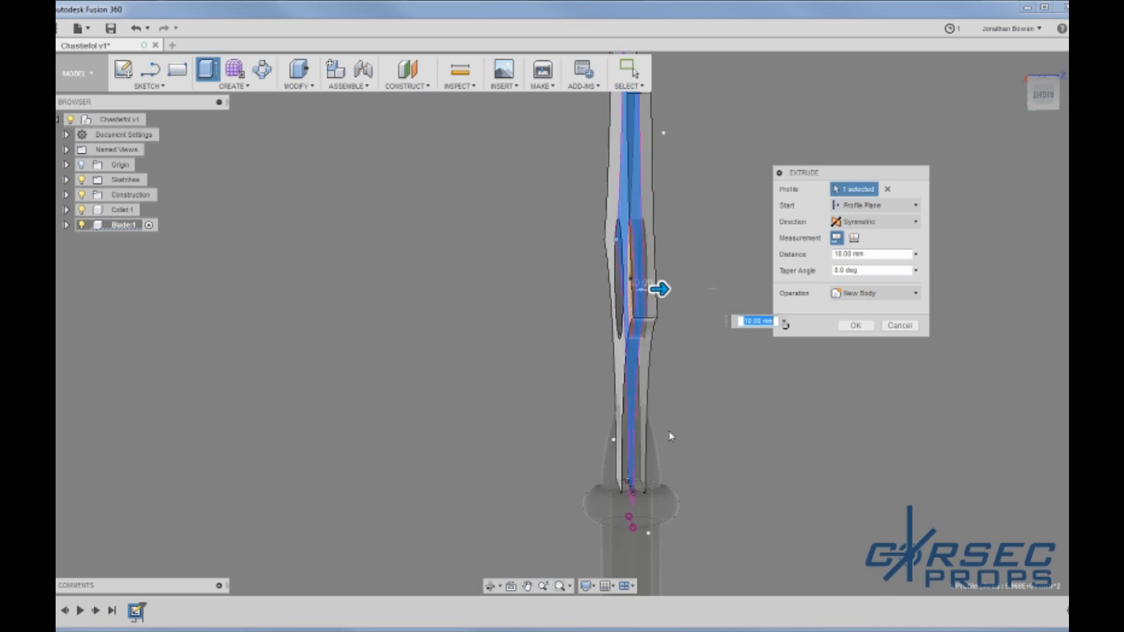
Step: Try 6 mm and 3 mm extrusion distances in the side view, and complete the symmetric extrusion at 5 mm
{"action": "scroll", "coordinate": [611, 485], "scroll_direction": "down", "scroll_amount": 3}
{"action": "scroll", "coordinate": [614, 507], "scroll_direction": "up", "scroll_amount": 3}
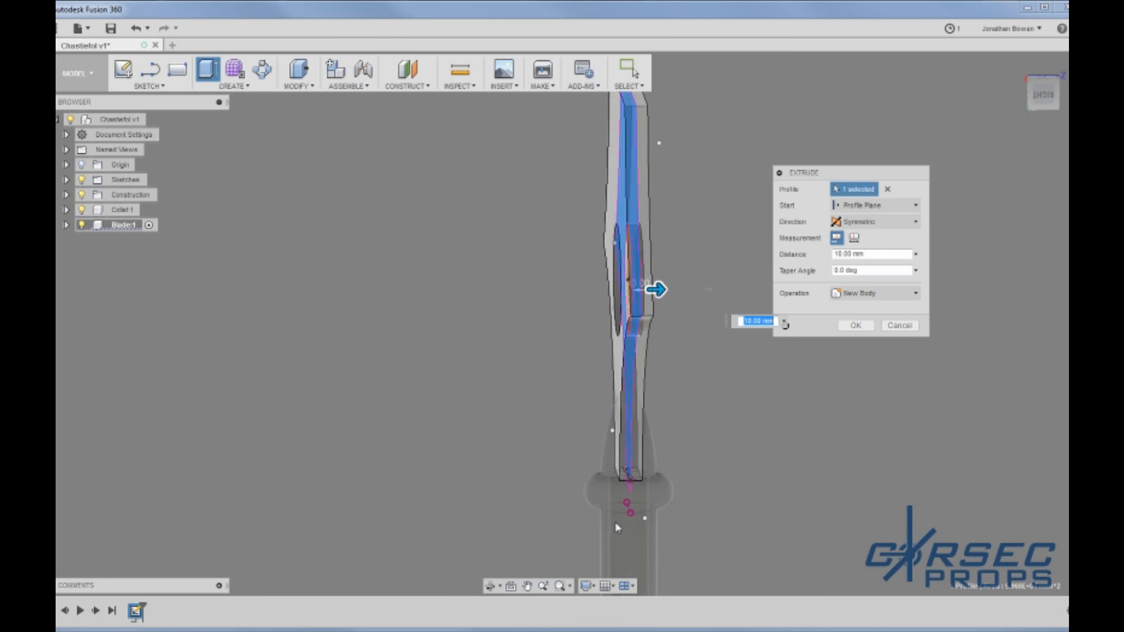
{"action": "left_click", "coordinate": [1043, 94]}
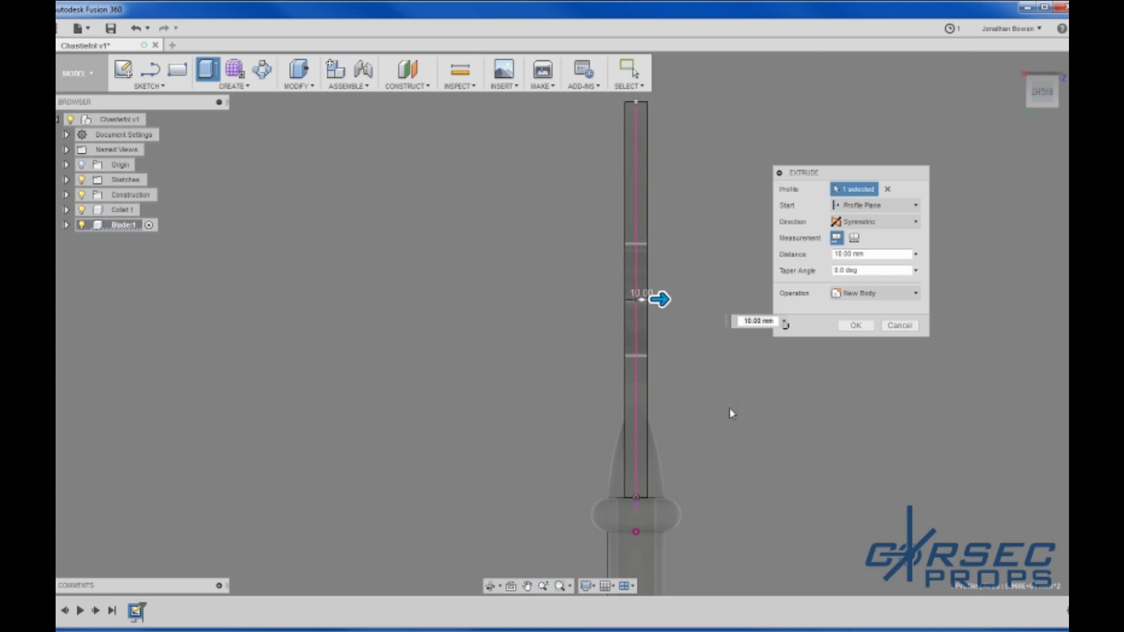
{"action": "double_click", "coordinate": [755, 321]}
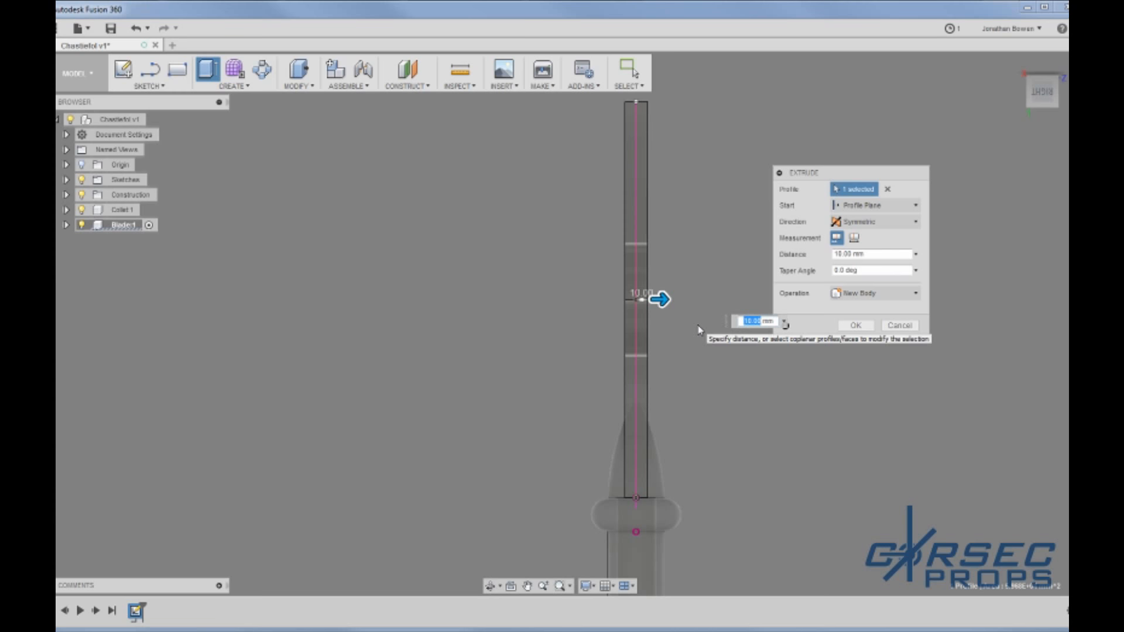
{"action": "type", "text": "6"}
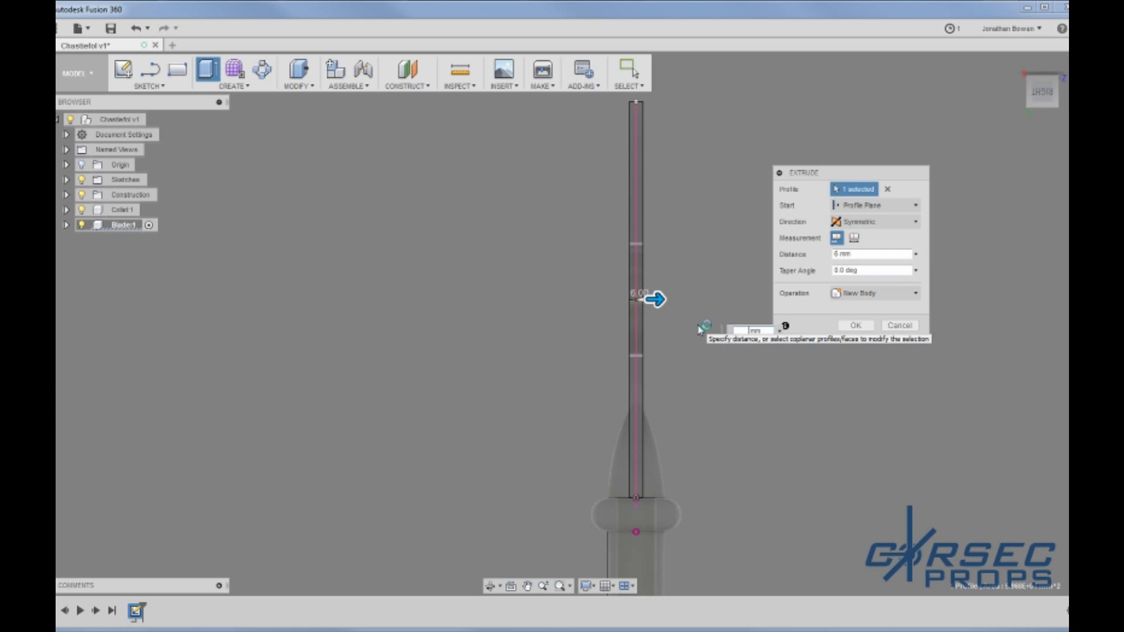
{"action": "key", "text": "BackSpace"}
{"action": "type", "text": "3"}
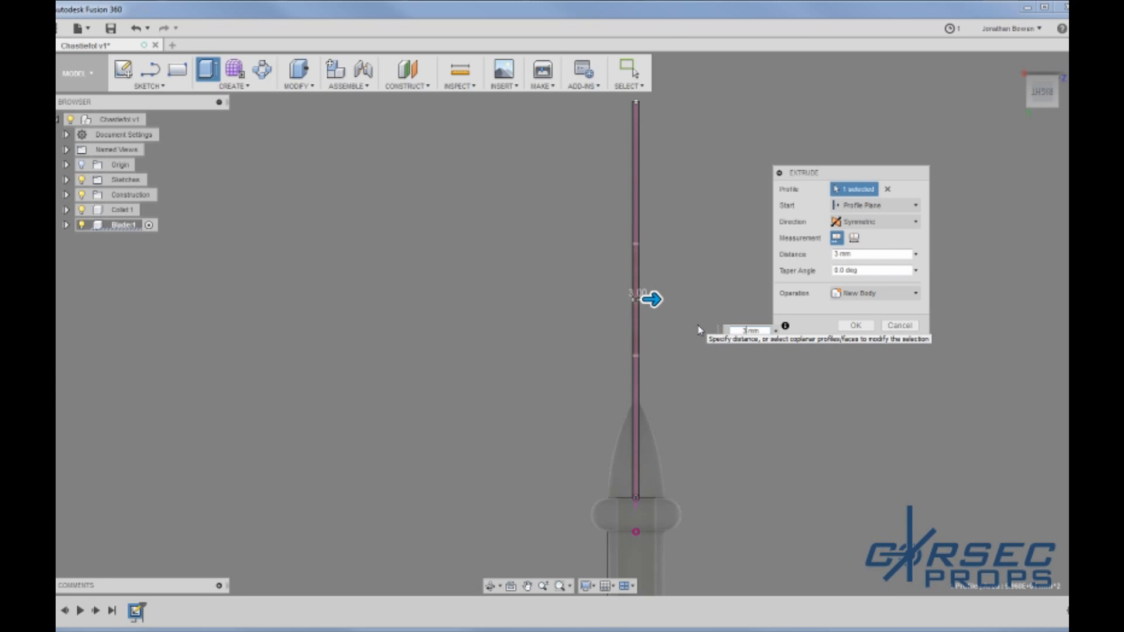
{"action": "key", "text": "BackSpace"}
{"action": "type", "text": "6"}
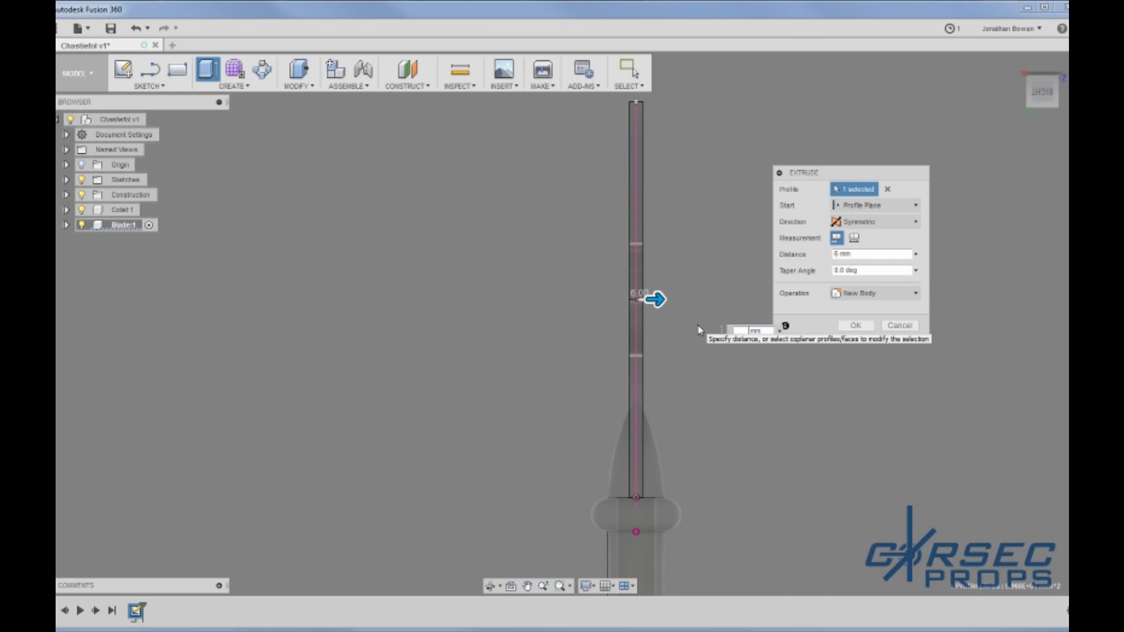
{"action": "type", "text": "5"}
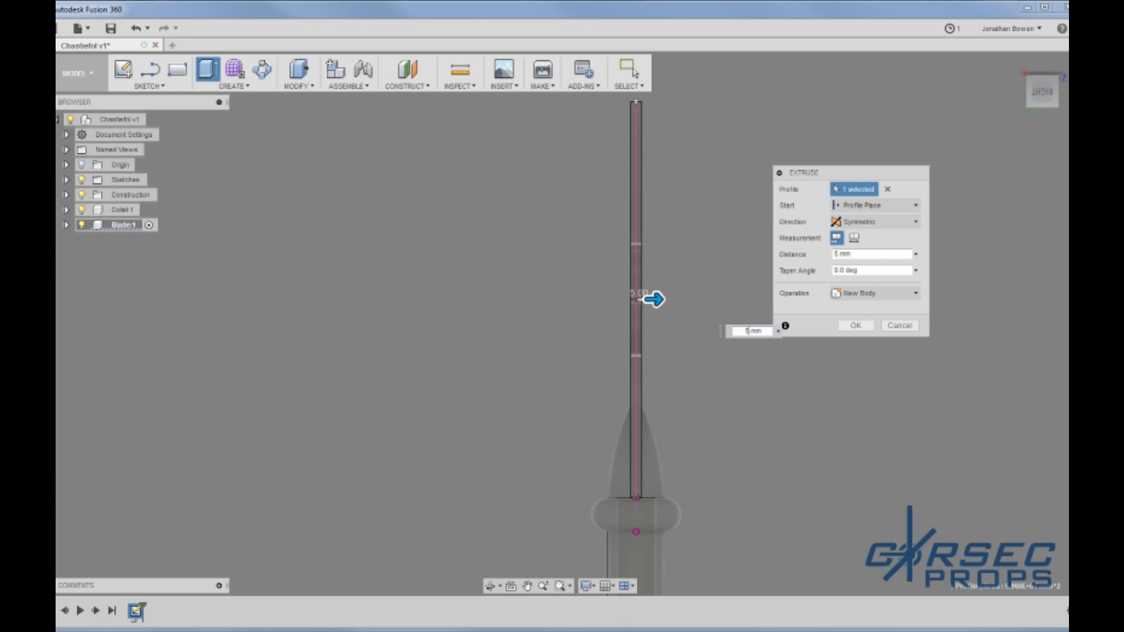
{"action": "left_click", "coordinate": [865, 325]}
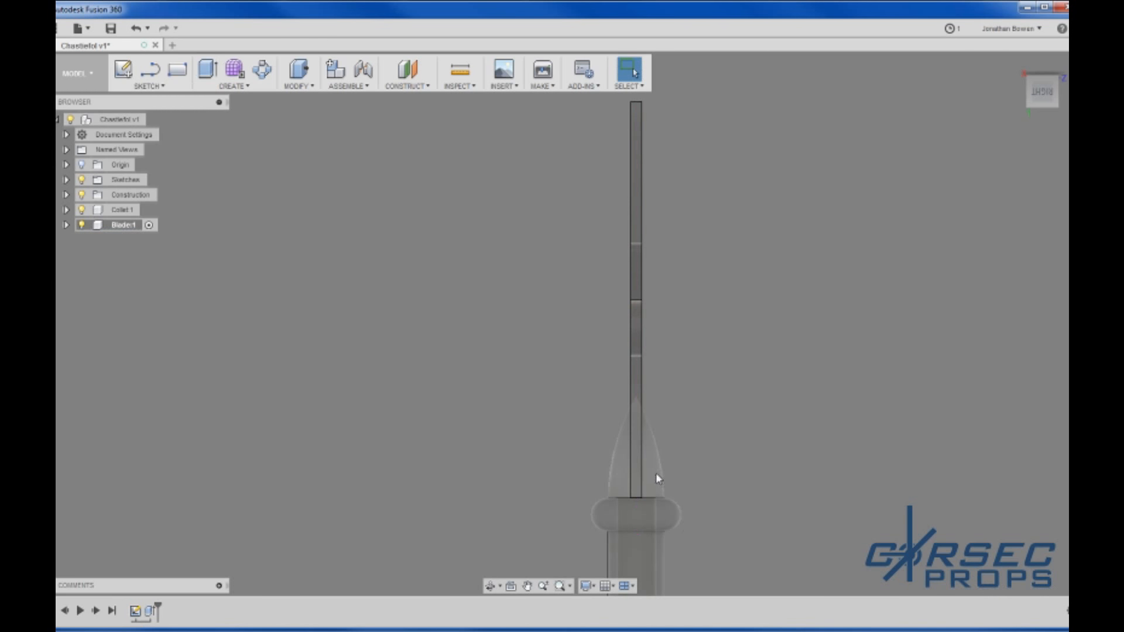
Step: Inspect the extruded crossguard plate from several angles and examine where its base meets the collet
{"action": "middle_click_drag", "start_coordinate": [657, 472], "coordinate": [590, 454], "text": "shift"}
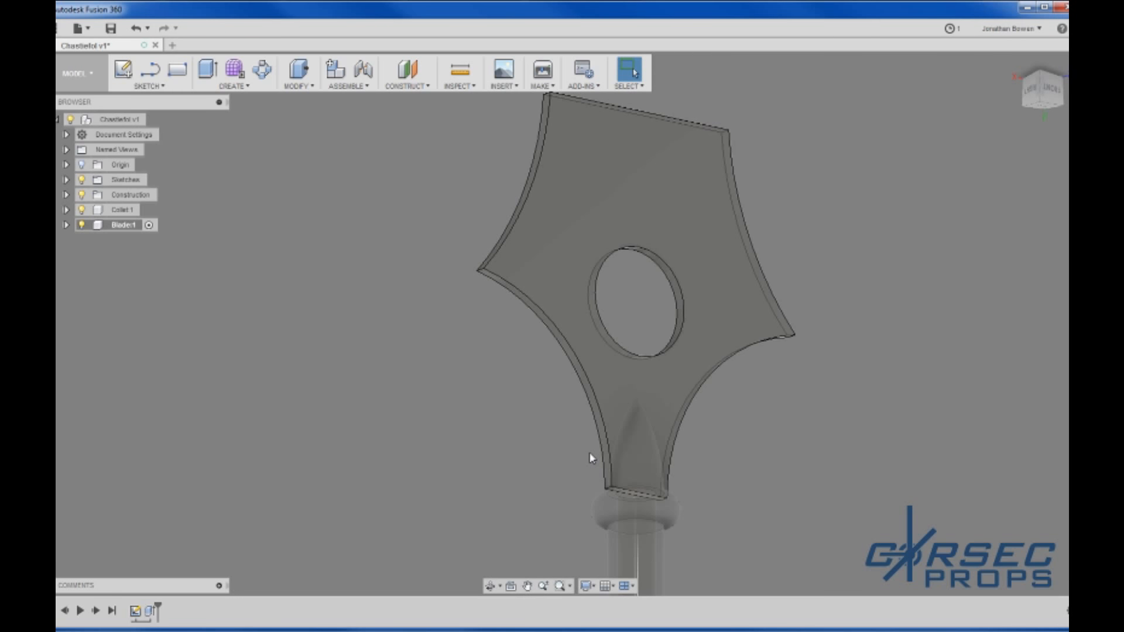
{"action": "middle_click_drag", "start_coordinate": [590, 458], "coordinate": [579, 402], "text": "shift"}
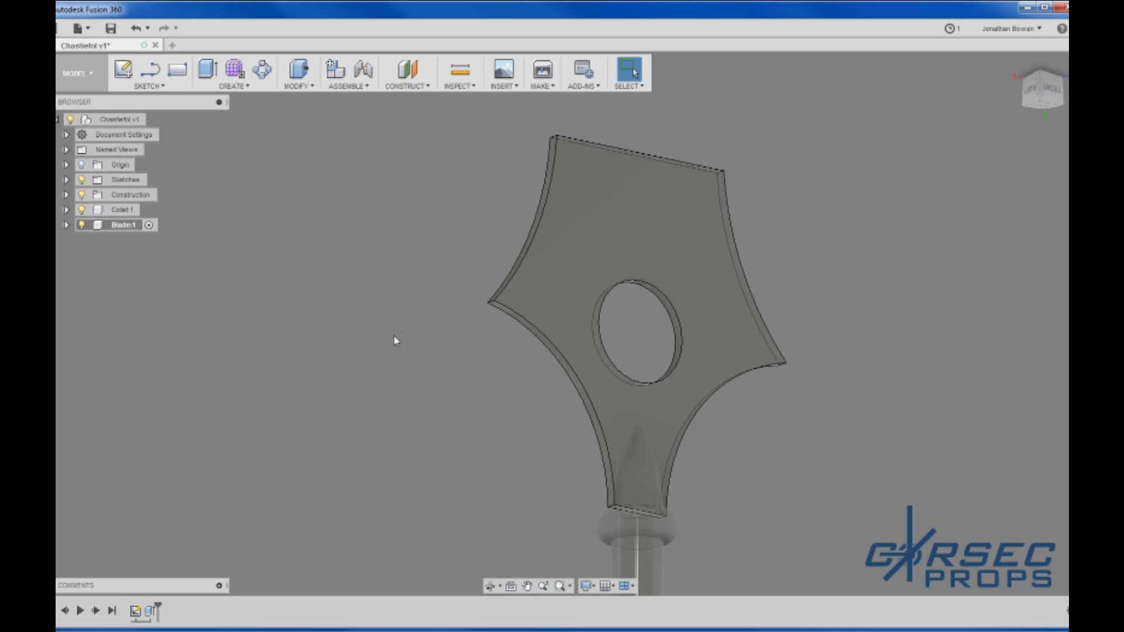
{"action": "middle_click_drag", "start_coordinate": [549, 321], "coordinate": [662, 625], "text": "shift"}
{"action": "middle_click_drag", "start_coordinate": [567, 472], "coordinate": [603, 485], "text": "shift"}
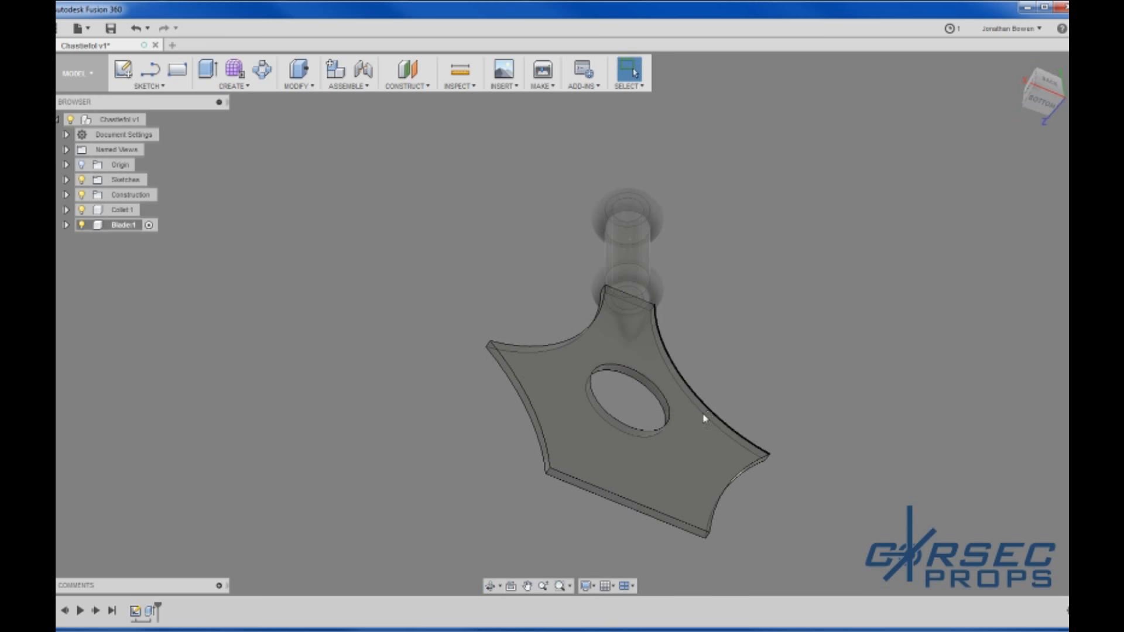
{"action": "middle_click_drag", "start_coordinate": [705, 419], "coordinate": [647, 401], "text": "shift"}
{"action": "scroll", "coordinate": [621, 462], "scroll_direction": "up", "scroll_amount": 3}
{"action": "scroll", "coordinate": [621, 462], "scroll_direction": "down", "scroll_amount": 5}
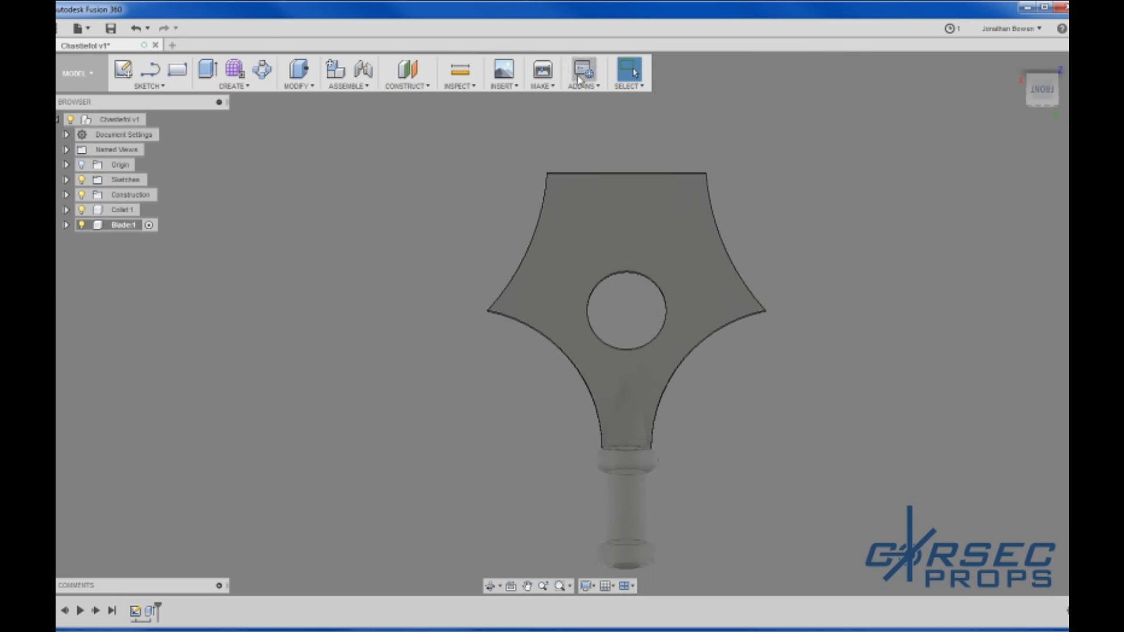
{"action": "scroll", "coordinate": [605, 461], "scroll_direction": "up", "scroll_amount": 5}
{"action": "scroll", "coordinate": [644, 469], "scroll_direction": "up", "scroll_amount": 3}
{"action": "middle_click_drag", "start_coordinate": [684, 476], "coordinate": [592, 511], "text": "shift"}
{"action": "scroll", "coordinate": [593, 510], "scroll_direction": "down", "scroll_amount": 5}
{"action": "scroll", "coordinate": [595, 499], "scroll_direction": "up", "scroll_amount": 8}
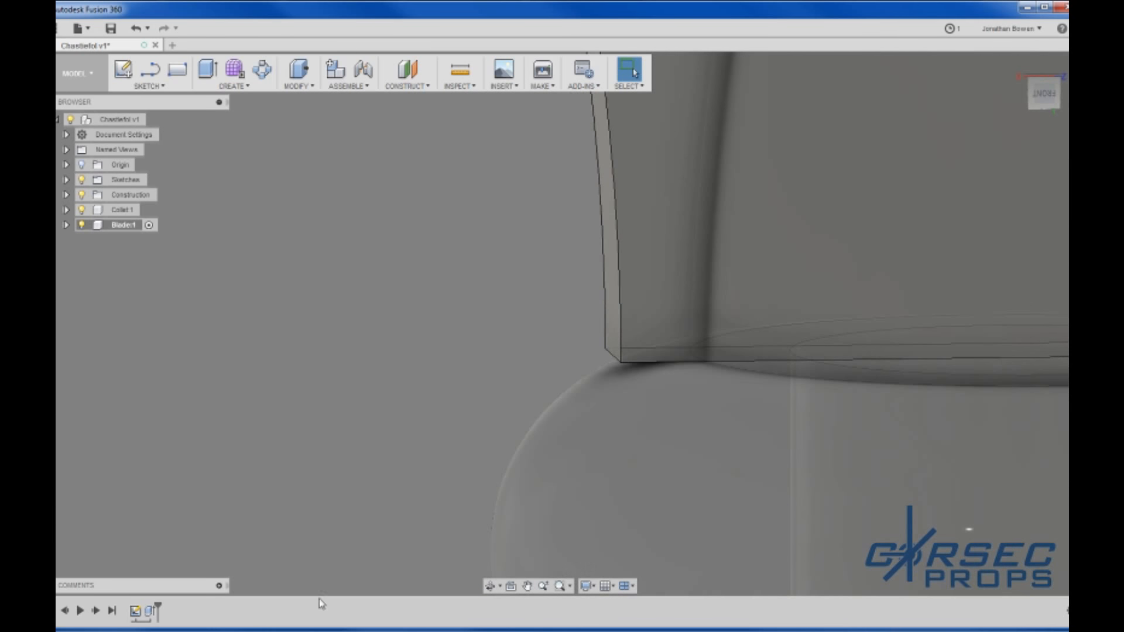
Step: Edit the crossguard extrusion to include the narrow strip profile at its base that reaches into the collet
{"action": "double_click", "coordinate": [146, 617]}
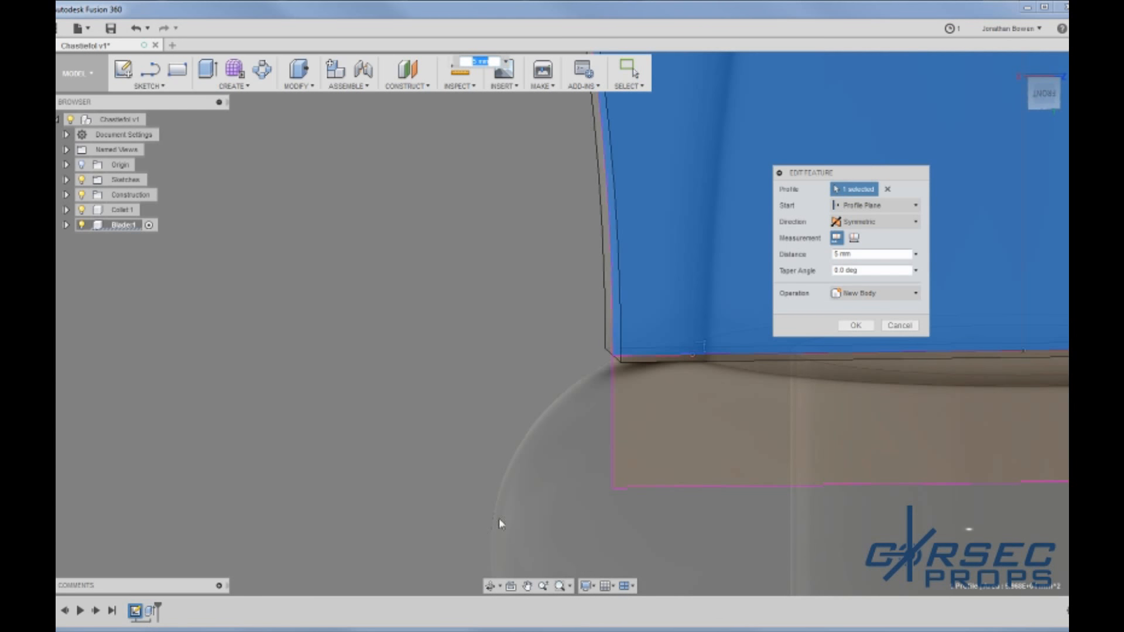
{"action": "left_click", "coordinate": [673, 427]}
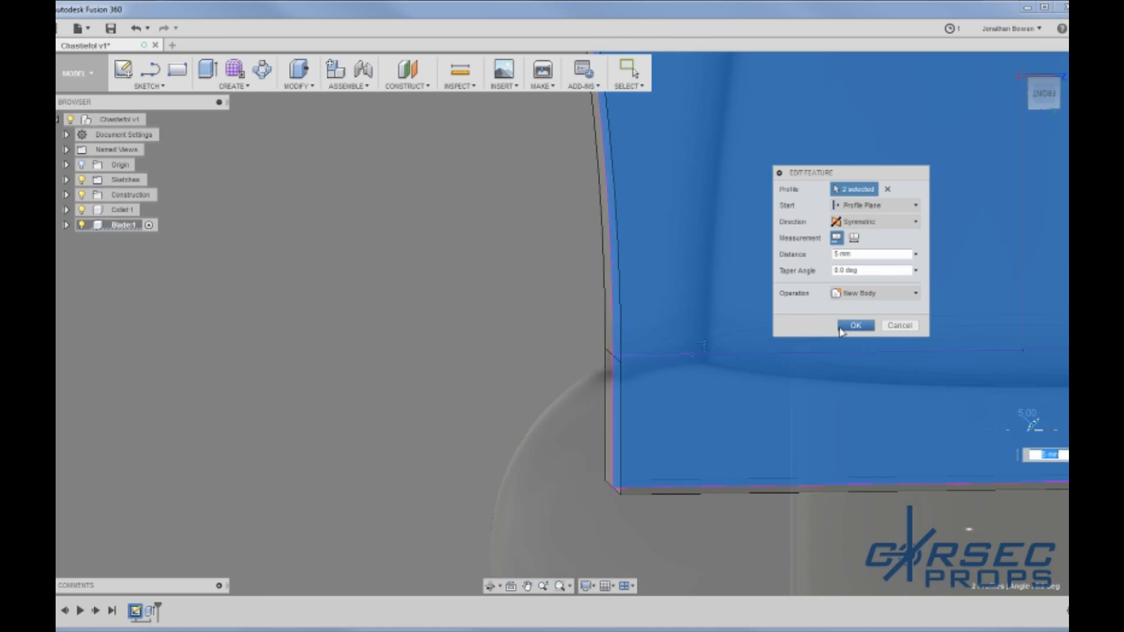
{"action": "left_click", "coordinate": [855, 326]}
{"action": "scroll", "coordinate": [359, 451], "scroll_direction": "down", "scroll_amount": 5}
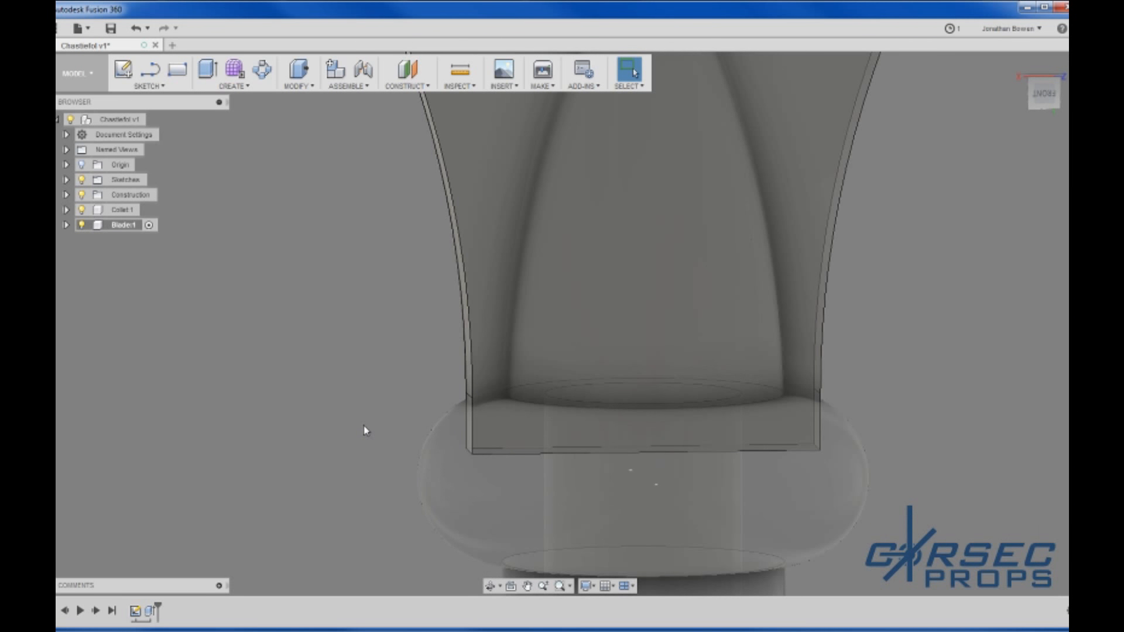
Step: Combine the bodies with Cut, using the collet as target and the crossguard plate as tool, and keep the tool body
{"action": "left_click", "coordinate": [300, 85]}
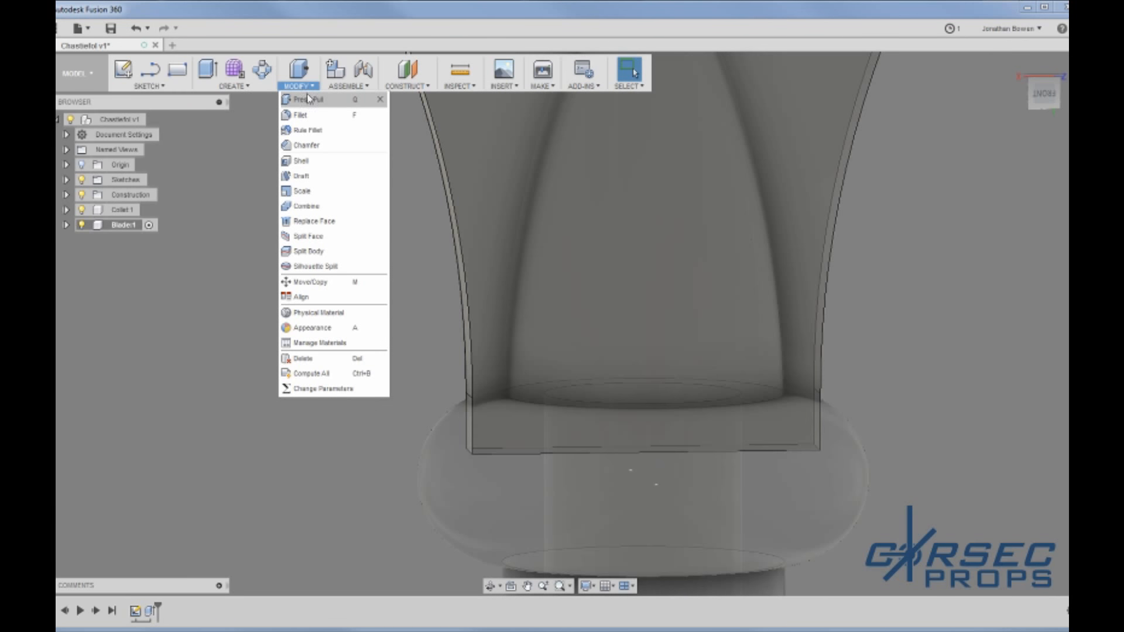
{"action": "left_click", "coordinate": [307, 206]}
{"action": "left_click", "coordinate": [514, 552]}
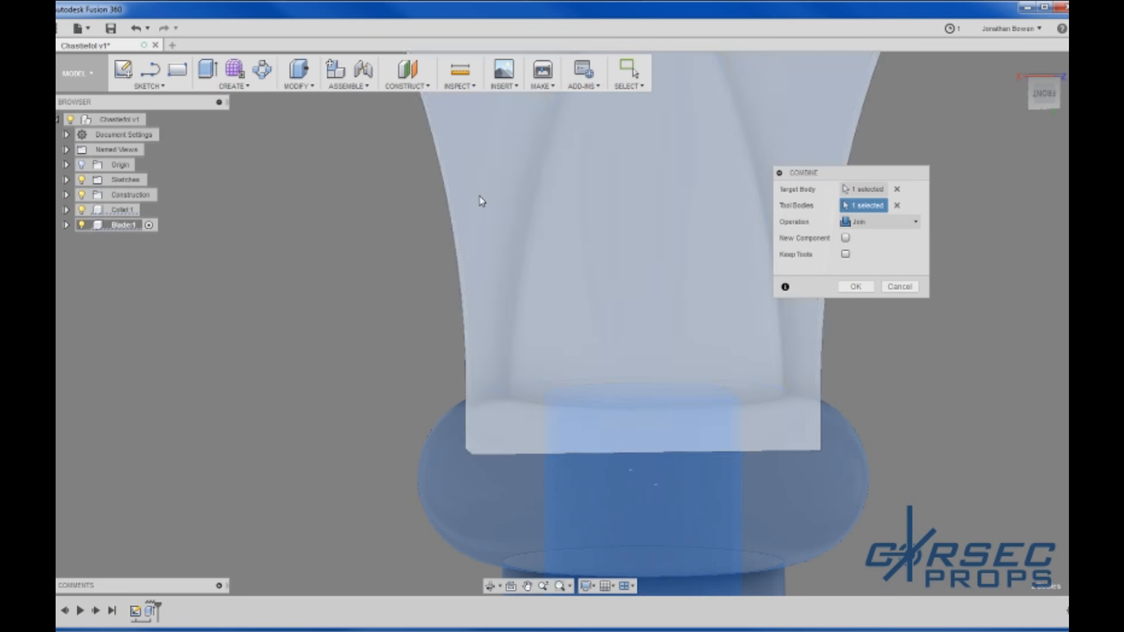
{"action": "left_click", "coordinate": [479, 200]}
{"action": "left_click", "coordinate": [879, 221]}
{"action": "left_click", "coordinate": [866, 250]}
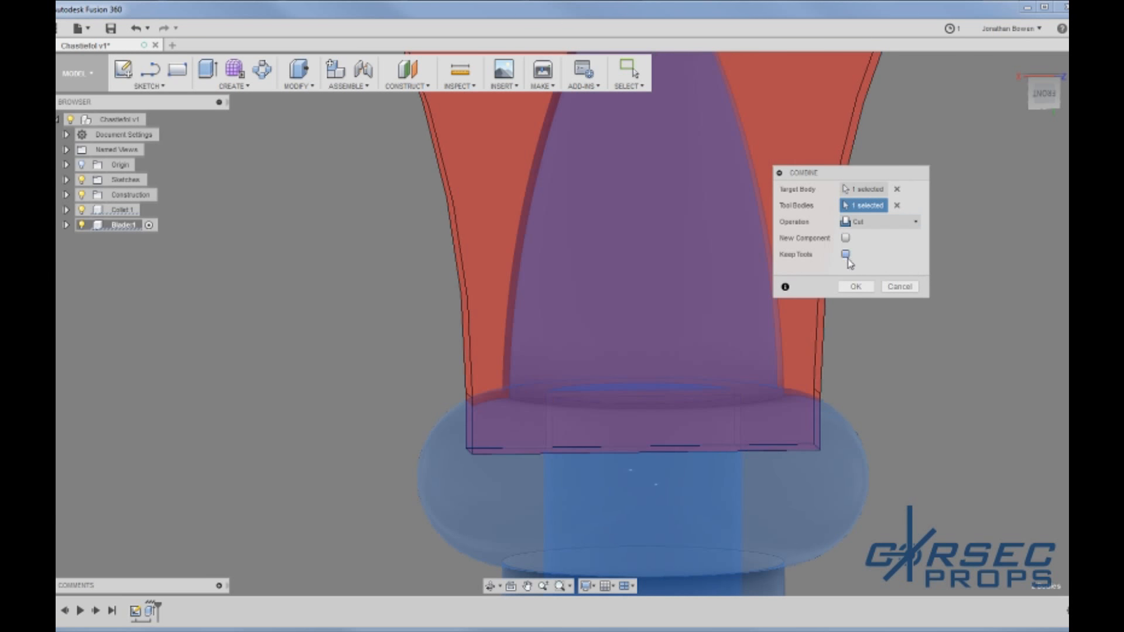
{"action": "left_click", "coordinate": [856, 286]}
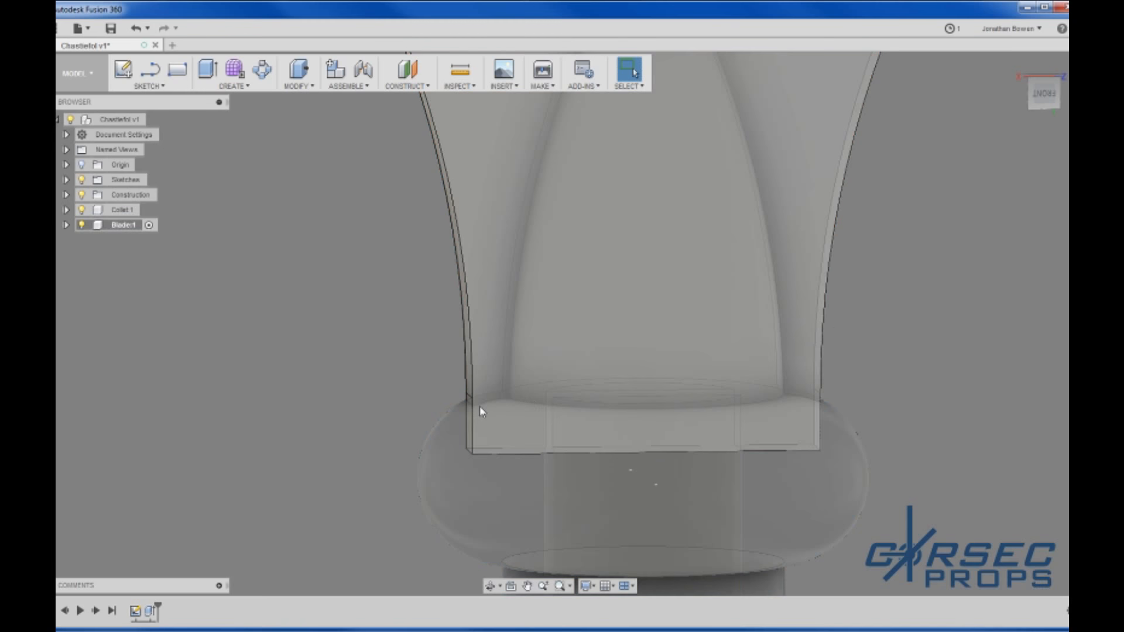
Step: Check the collet joint from the front and bring up the spear reference screenshot in Windows Photo Viewer
{"action": "middle_click_drag", "start_coordinate": [480, 406], "coordinate": [494, 427], "text": "shift"}
{"action": "scroll", "coordinate": [555, 432], "scroll_direction": "down", "scroll_amount": 5}
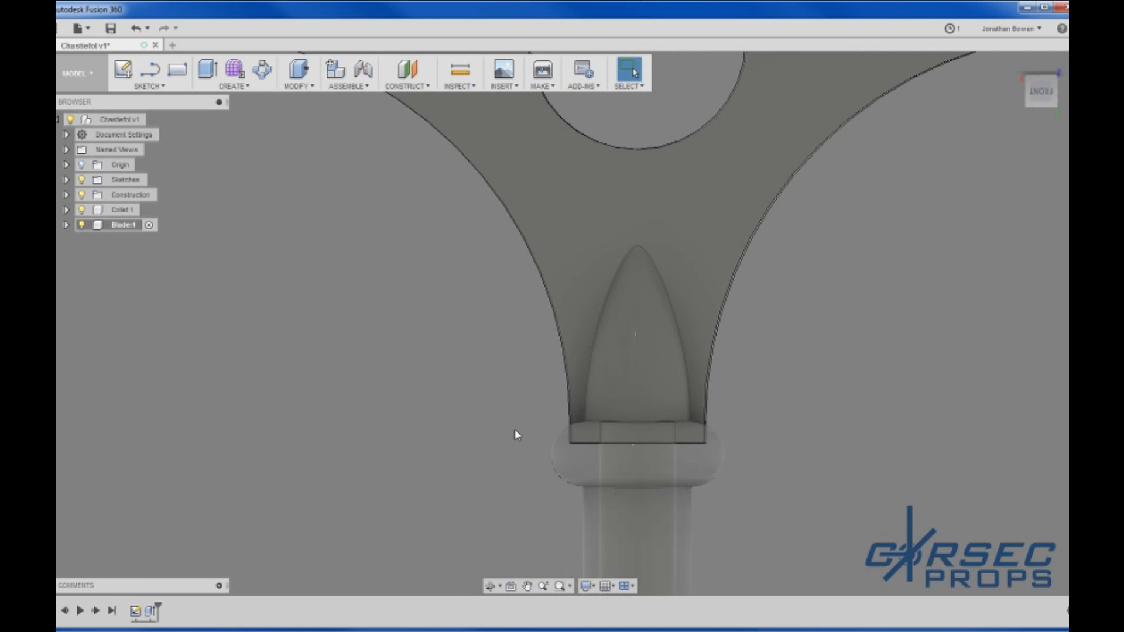
{"action": "key", "text": "alt+Tab"}
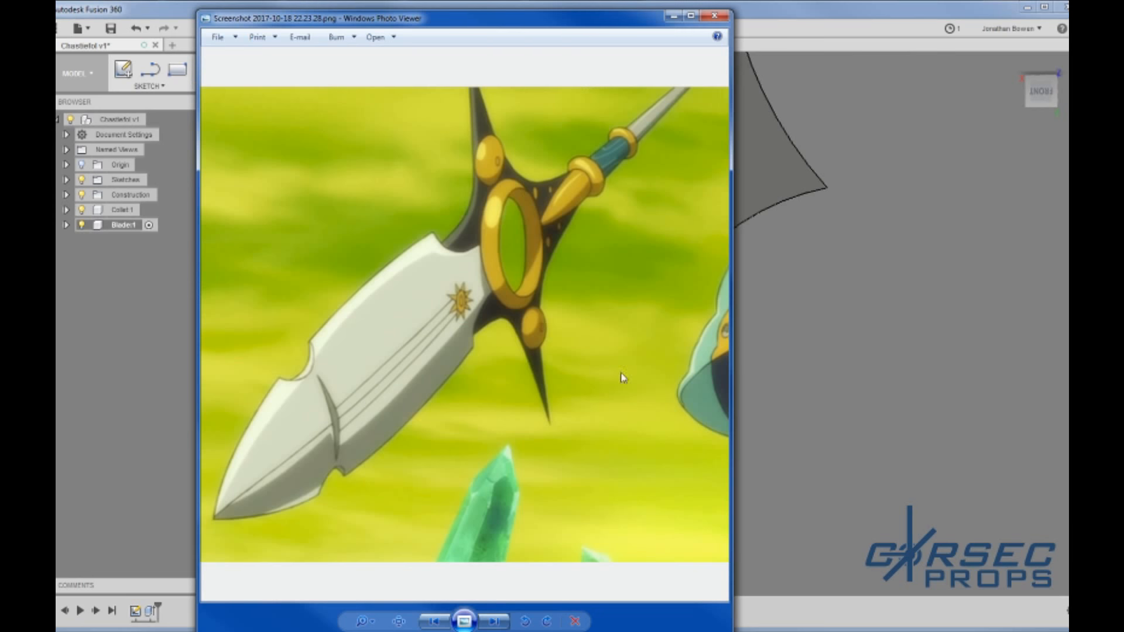
Step: Return to Fusion 360, activate the Collet component, and show and open its Sketch1 for editing
{"action": "key", "text": "alt+Tab"}
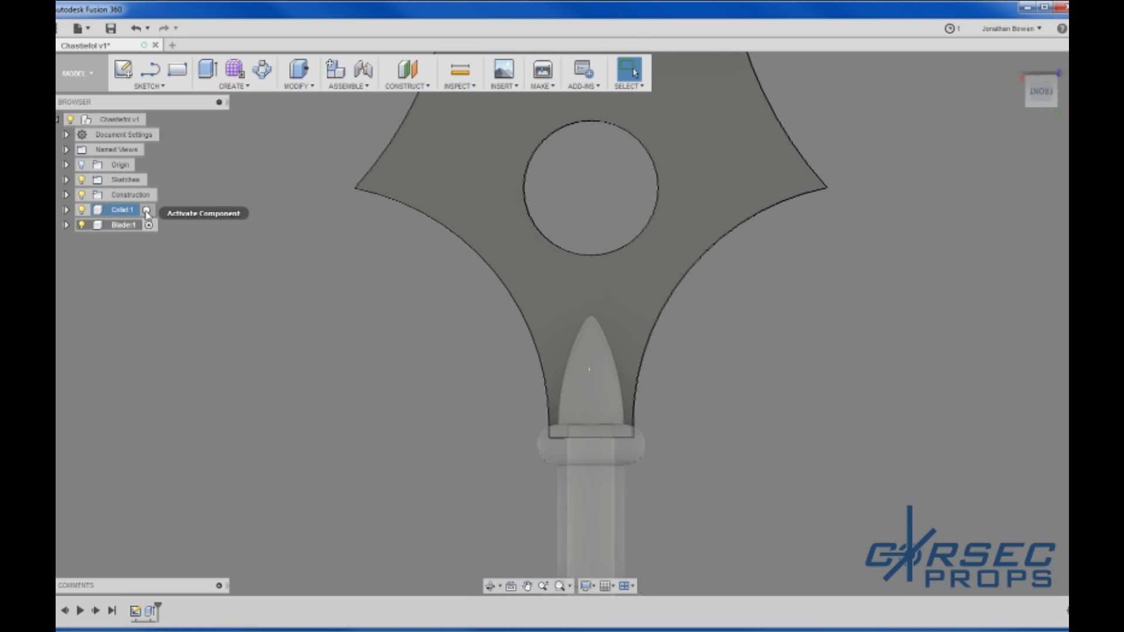
{"action": "left_click", "coordinate": [149, 211]}
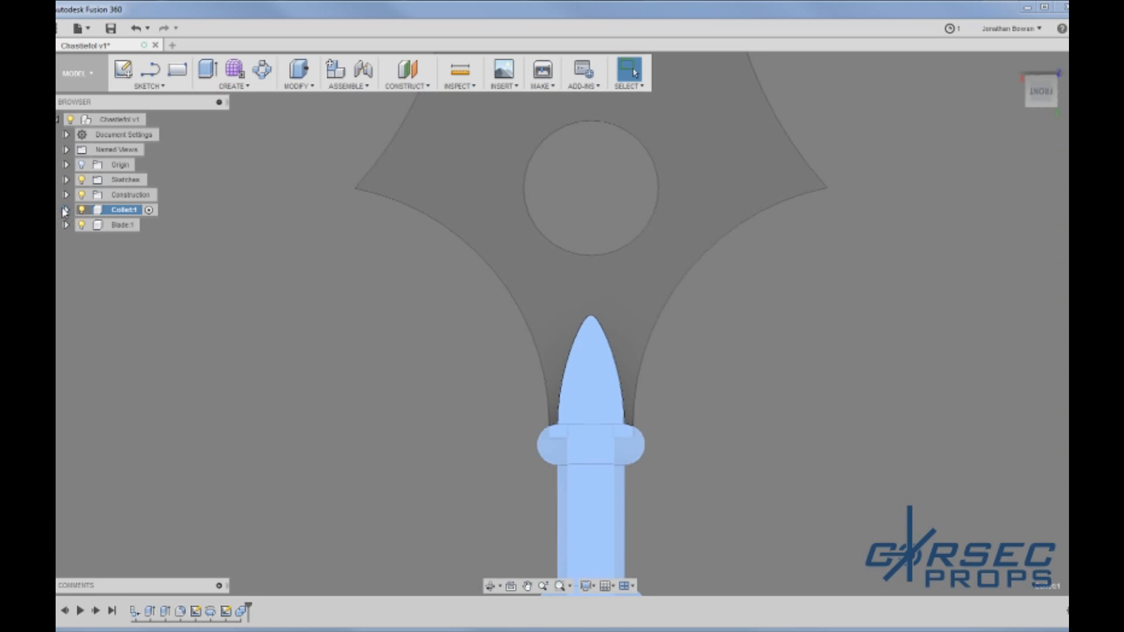
{"action": "left_click", "coordinate": [65, 210]}
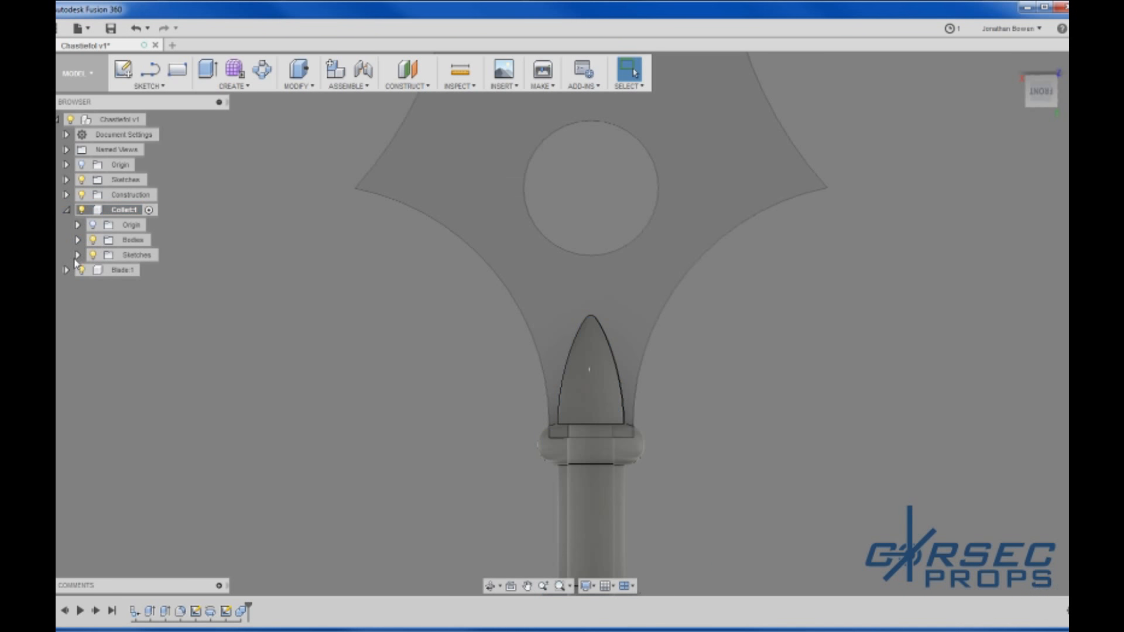
{"action": "left_click", "coordinate": [77, 256]}
{"action": "left_click", "coordinate": [147, 272]}
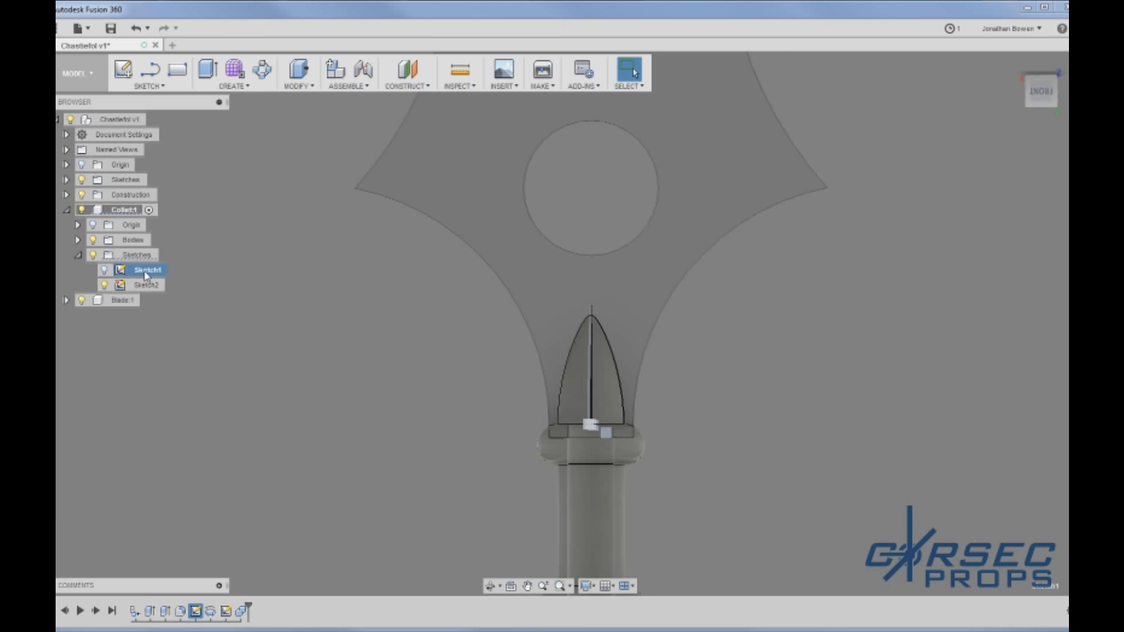
{"action": "left_click", "coordinate": [139, 287]}
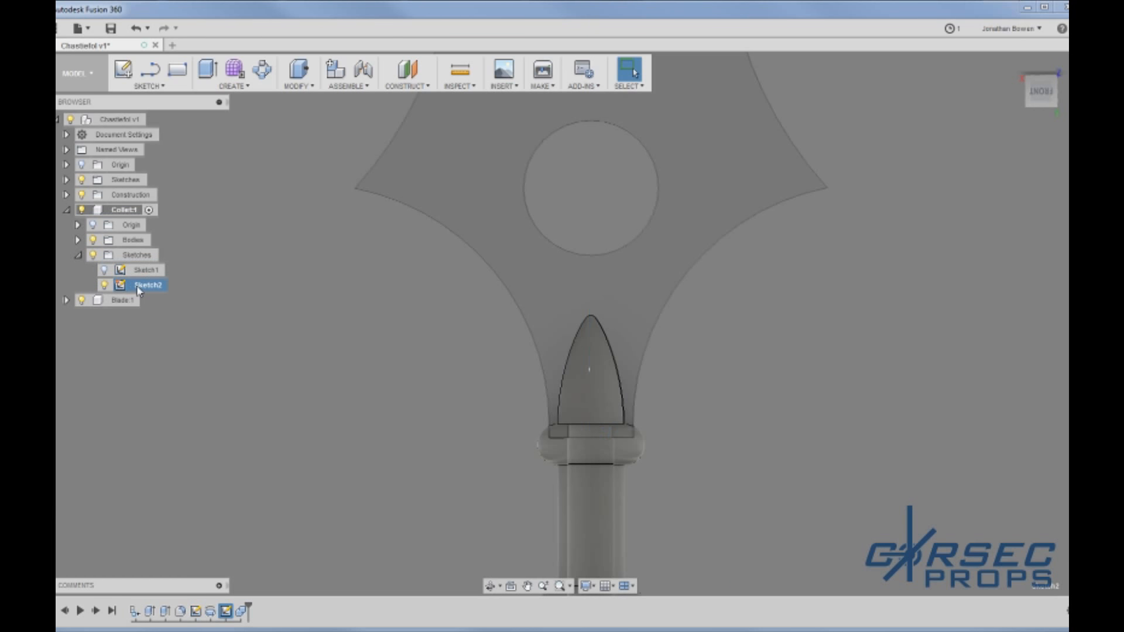
{"action": "left_click", "coordinate": [146, 270]}
{"action": "left_click", "coordinate": [148, 270]}
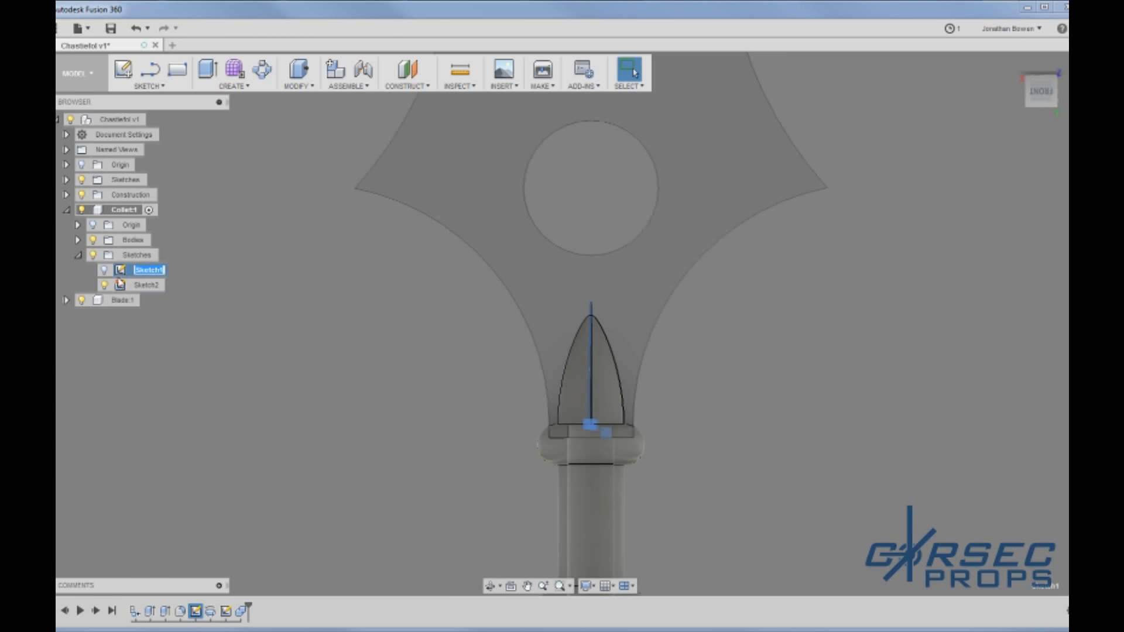
{"action": "left_click", "coordinate": [105, 270]}
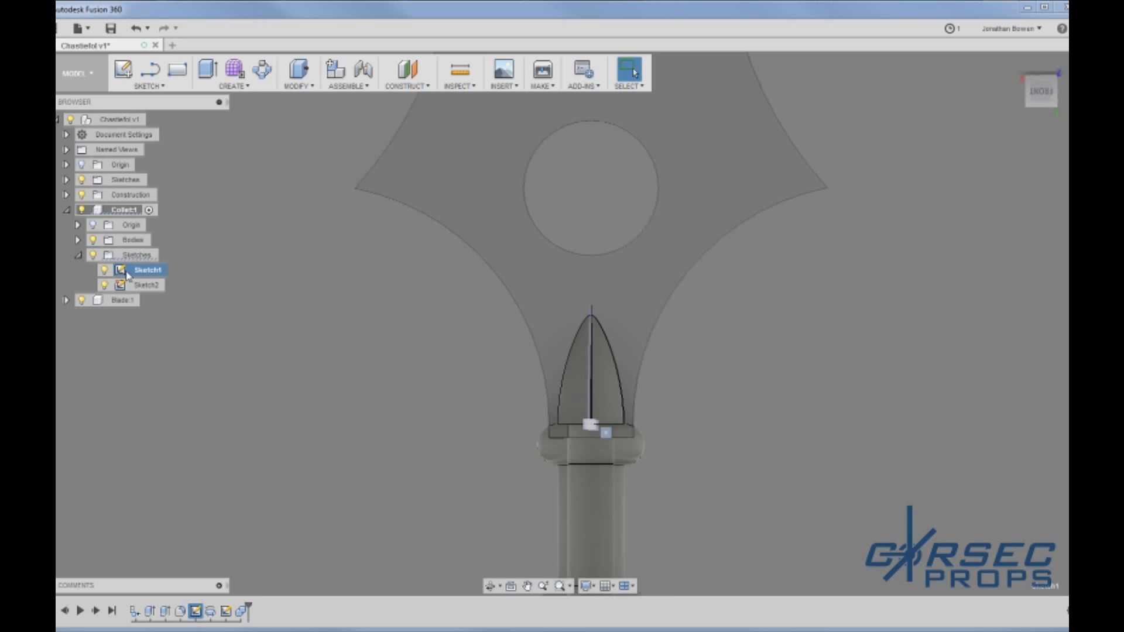
{"action": "double_click", "coordinate": [127, 272]}
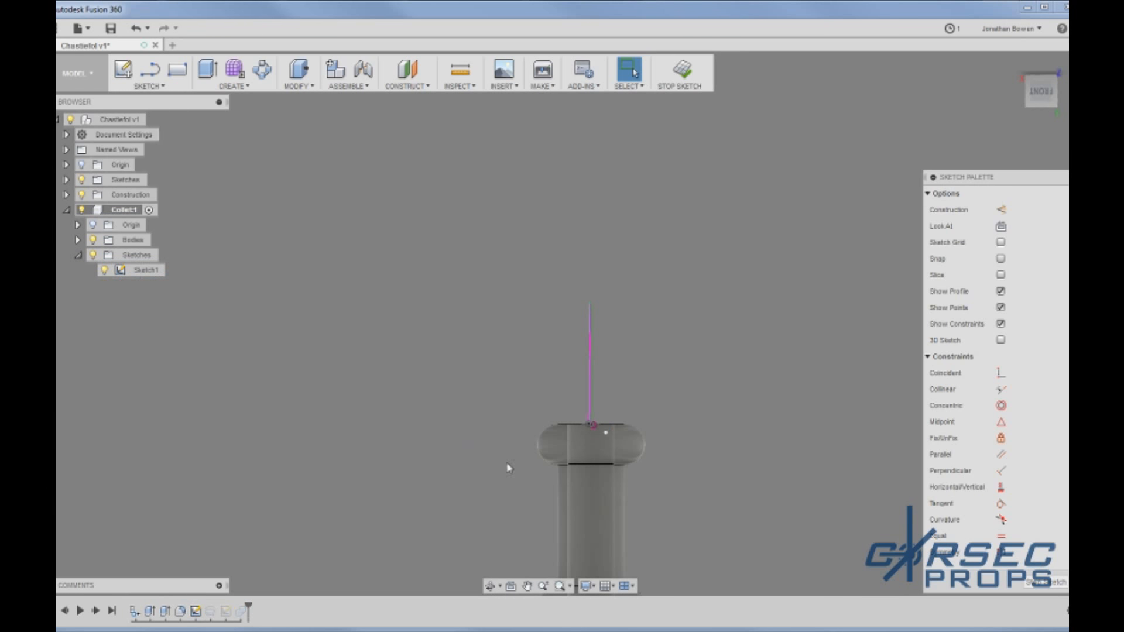
Step: Set the height dimension of the collet's pointed tip profile to 100 mm
{"action": "middle_click_drag", "start_coordinate": [508, 467], "coordinate": [384, 501], "text": "shift"}
{"action": "scroll", "coordinate": [555, 507], "scroll_direction": "up", "scroll_amount": 5}
{"action": "middle_click_drag", "start_coordinate": [558, 494], "coordinate": [598, 468], "text": "shift"}
{"action": "double_click", "coordinate": [570, 199]}
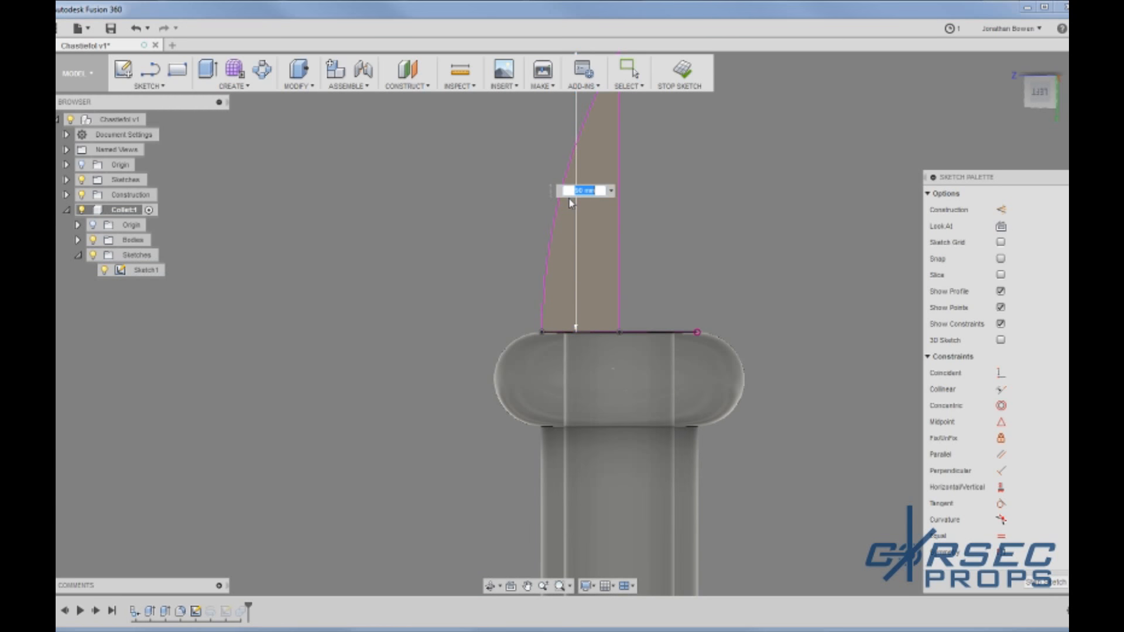
{"action": "type", "text": "100"}
{"action": "key", "text": "Return"}
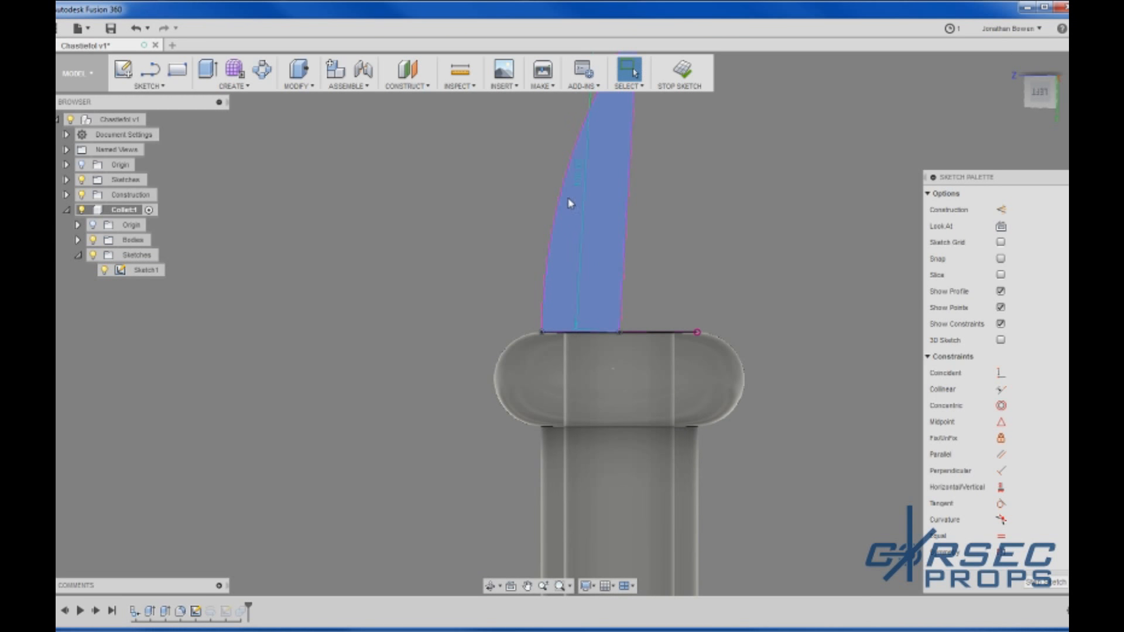
Step: Constrain the tip profile's centre line perpendicular to its base line and finish the collet sketch
{"action": "scroll", "coordinate": [575, 353], "scroll_direction": "down", "scroll_amount": 3}
{"action": "scroll", "coordinate": [579, 368], "scroll_direction": "up", "scroll_amount": 4}
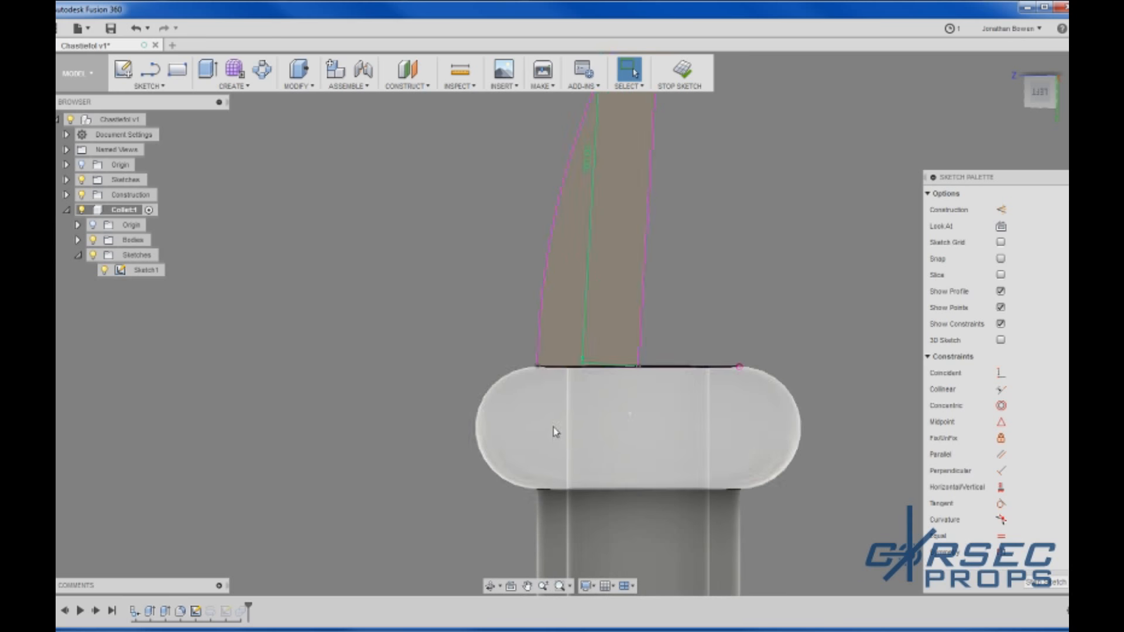
{"action": "middle_click_drag", "start_coordinate": [610, 364], "coordinate": [630, 386], "text": "shift"}
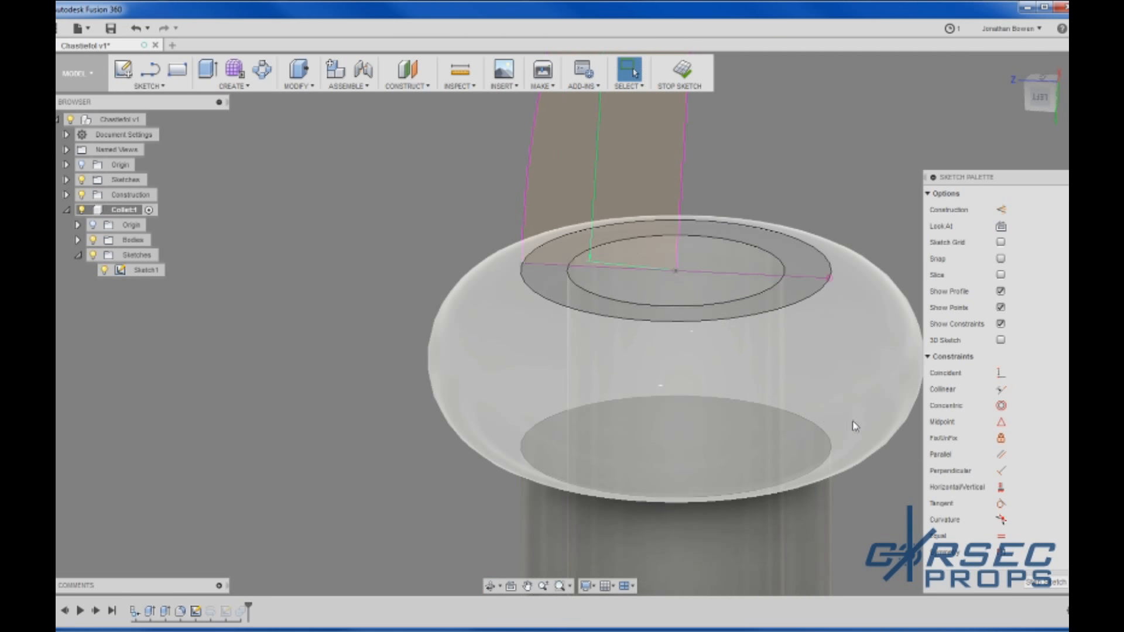
{"action": "left_click", "coordinate": [1002, 470]}
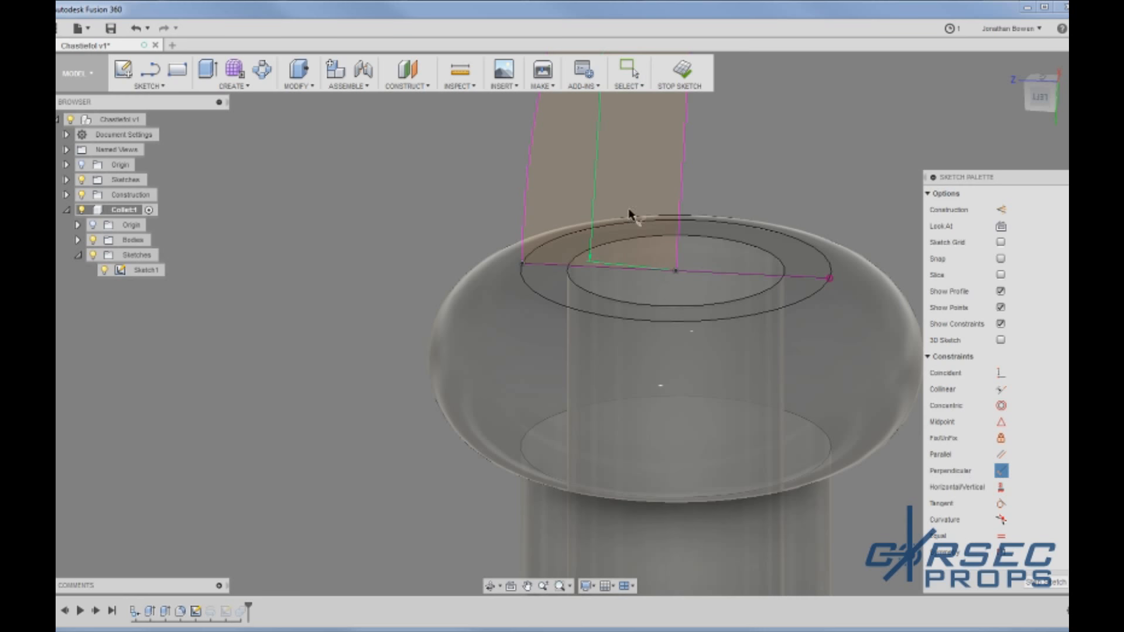
{"action": "left_click", "coordinate": [678, 212]}
{"action": "left_click", "coordinate": [653, 270]}
{"action": "scroll", "coordinate": [642, 353], "scroll_direction": "down", "scroll_amount": 3}
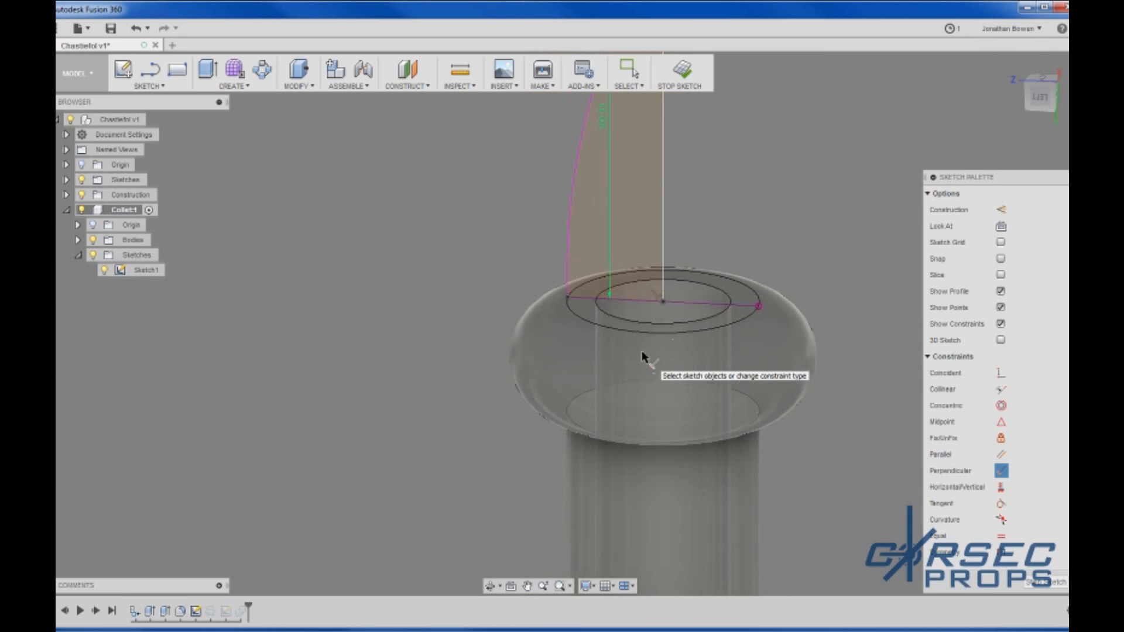
{"action": "scroll", "coordinate": [639, 354], "scroll_direction": "down", "scroll_amount": 3}
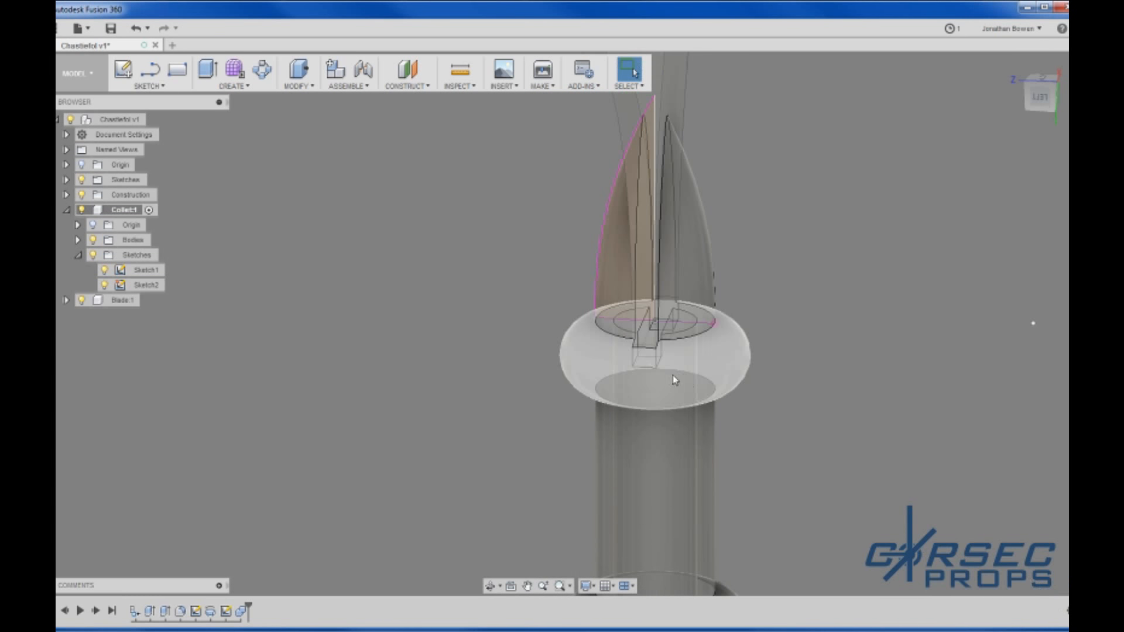
Step: Check the reshaped collet tip, activate the Blade component, and compare the crossguard plate with the spear reference screenshot
{"action": "scroll", "coordinate": [673, 380], "scroll_direction": "down", "scroll_amount": 3}
{"action": "middle_click_drag", "start_coordinate": [672, 458], "coordinate": [592, 477], "text": "shift"}
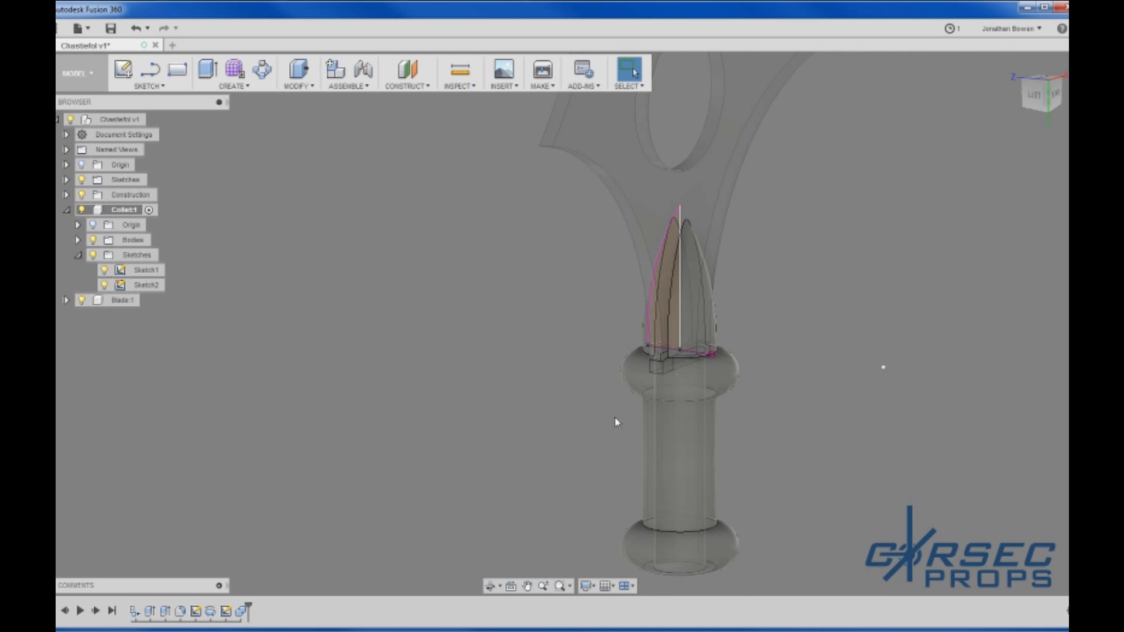
{"action": "middle_click_drag", "start_coordinate": [740, 271], "coordinate": [698, 220], "text": "shift"}
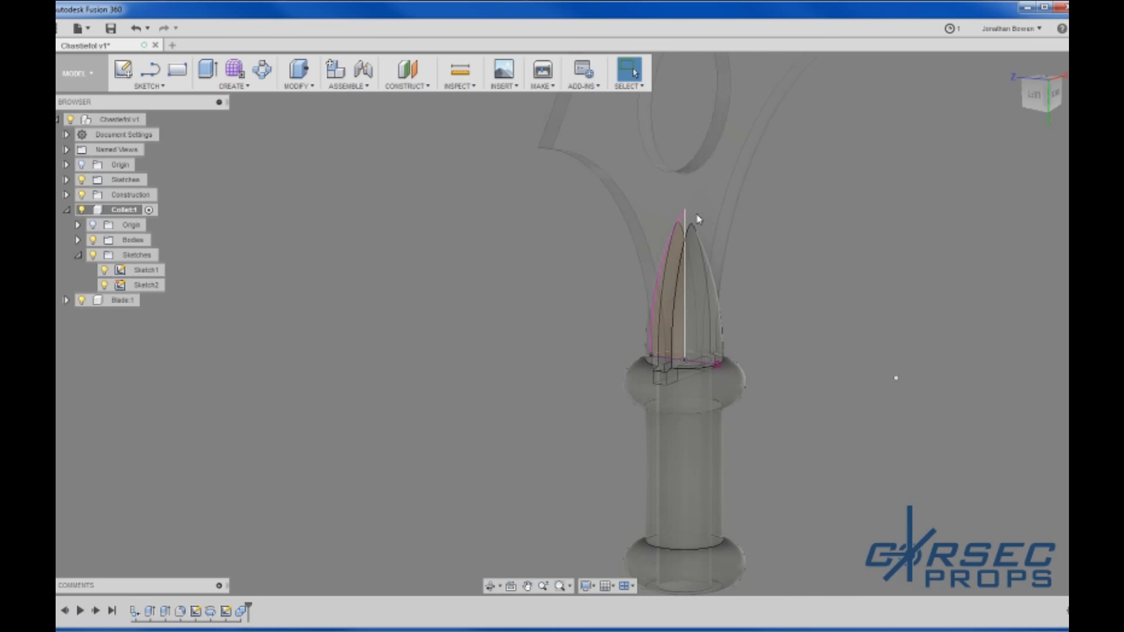
{"action": "scroll", "coordinate": [697, 216], "scroll_direction": "up", "scroll_amount": 2}
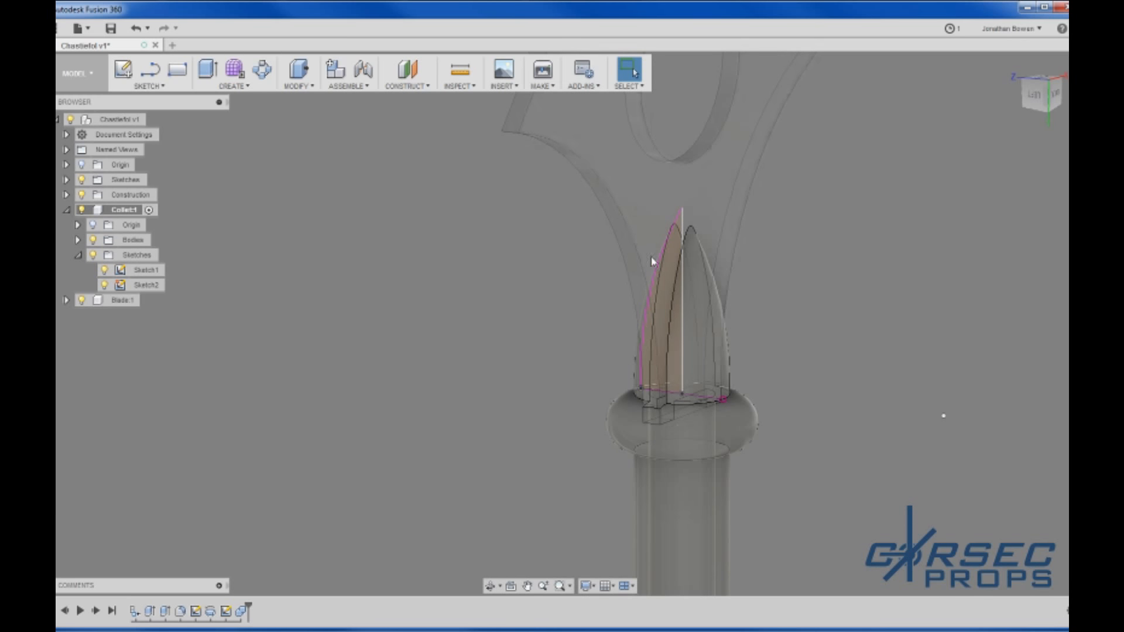
{"action": "scroll", "coordinate": [654, 262], "scroll_direction": "down", "scroll_amount": 2}
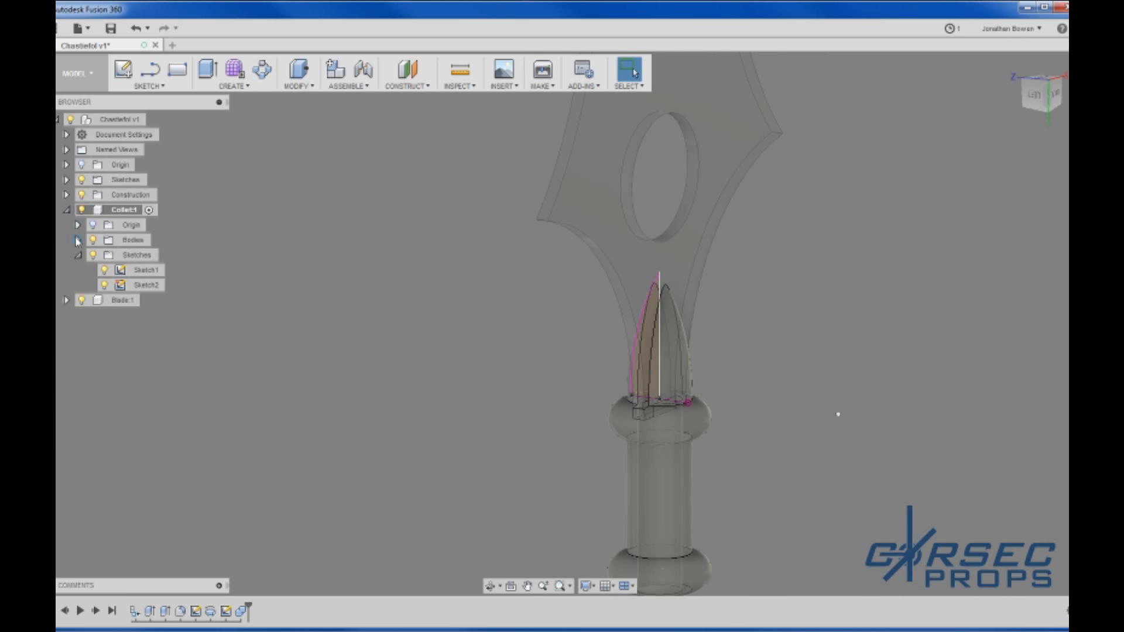
{"action": "double_click", "coordinate": [126, 300]}
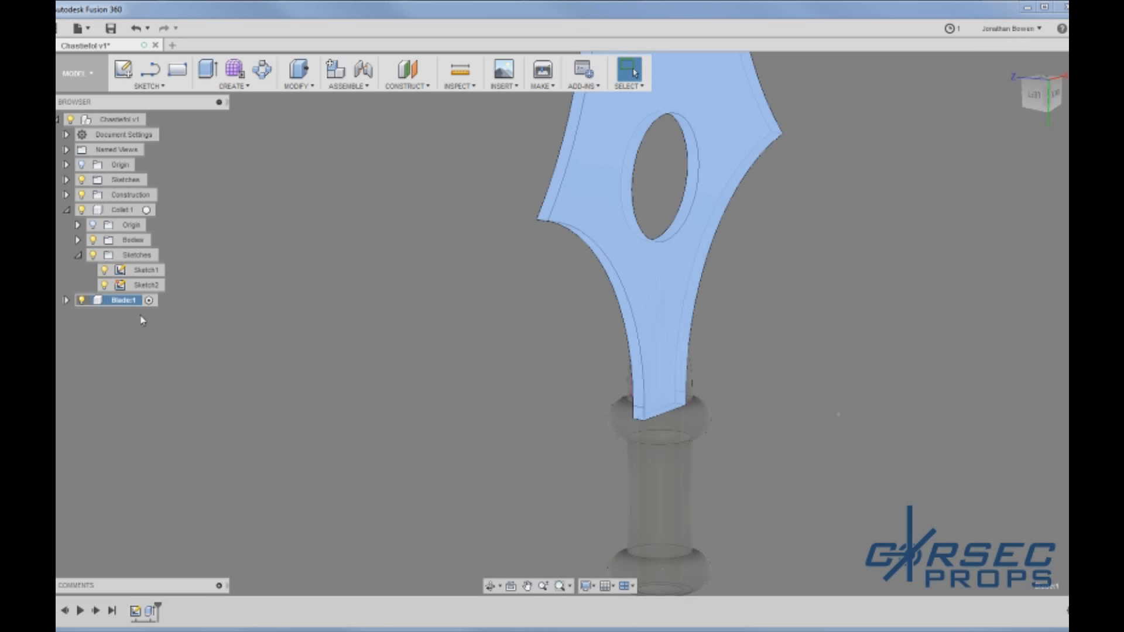
{"action": "left_click", "coordinate": [67, 211]}
{"action": "scroll", "coordinate": [533, 391], "scroll_direction": "down", "scroll_amount": 3}
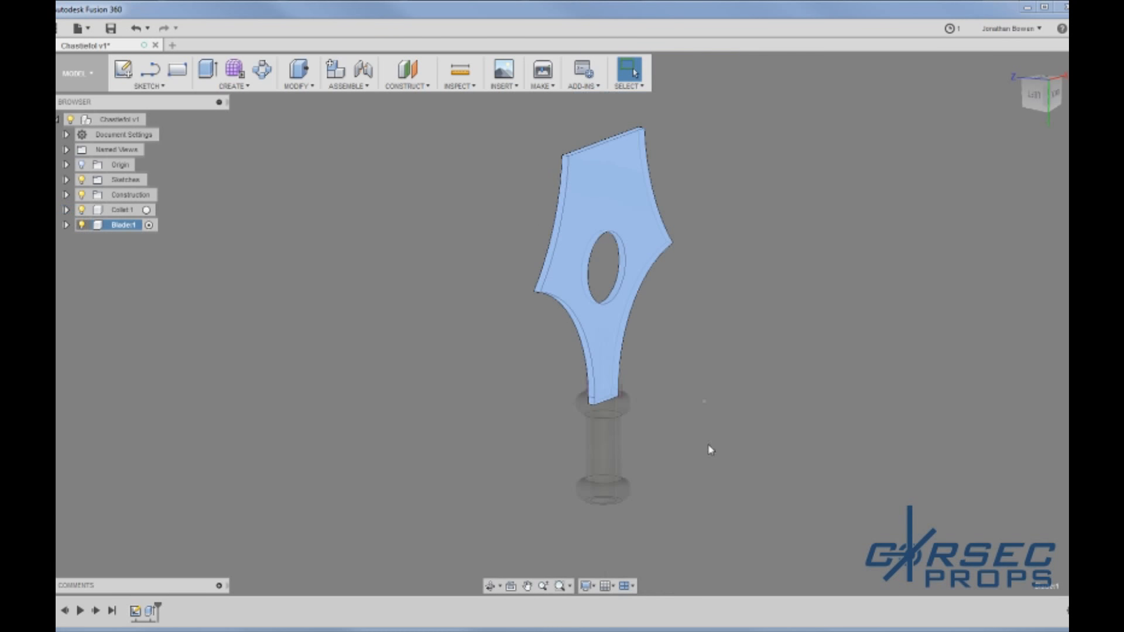
{"action": "middle_click_drag", "start_coordinate": [710, 450], "coordinate": [654, 413], "text": "shift"}
{"action": "scroll", "coordinate": [625, 188], "scroll_direction": "up", "scroll_amount": 5}
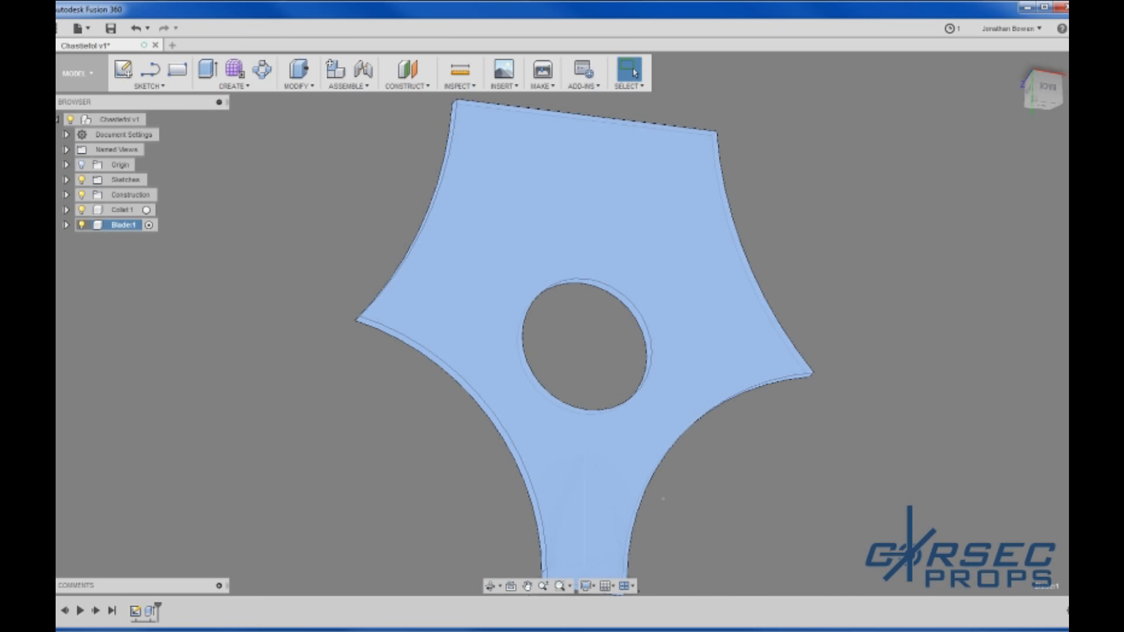
{"action": "left_click", "coordinate": [649, 631]}
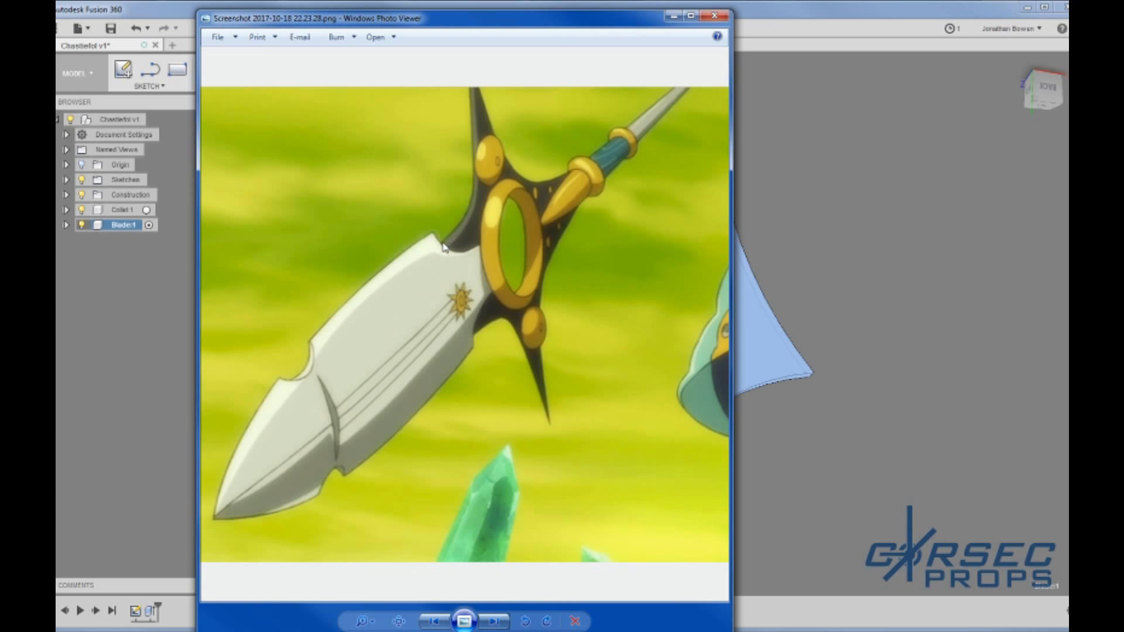
{"action": "left_click", "coordinate": [841, 327]}
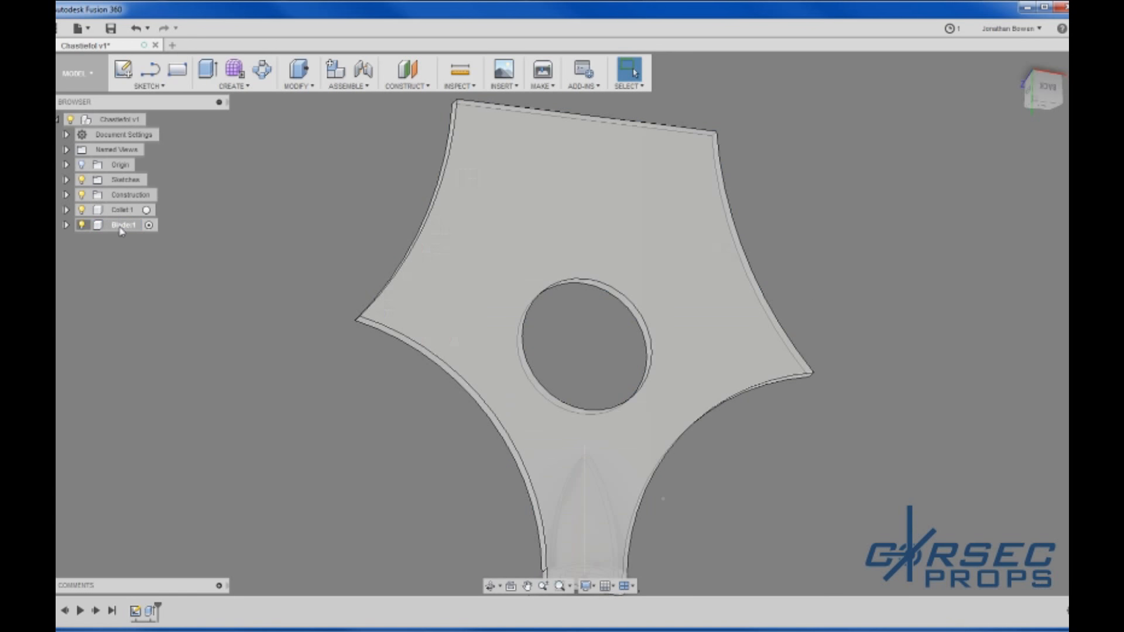
Step: Show the Blade component's Sketch1 and open it for editing
{"action": "left_click", "coordinate": [66, 225]}
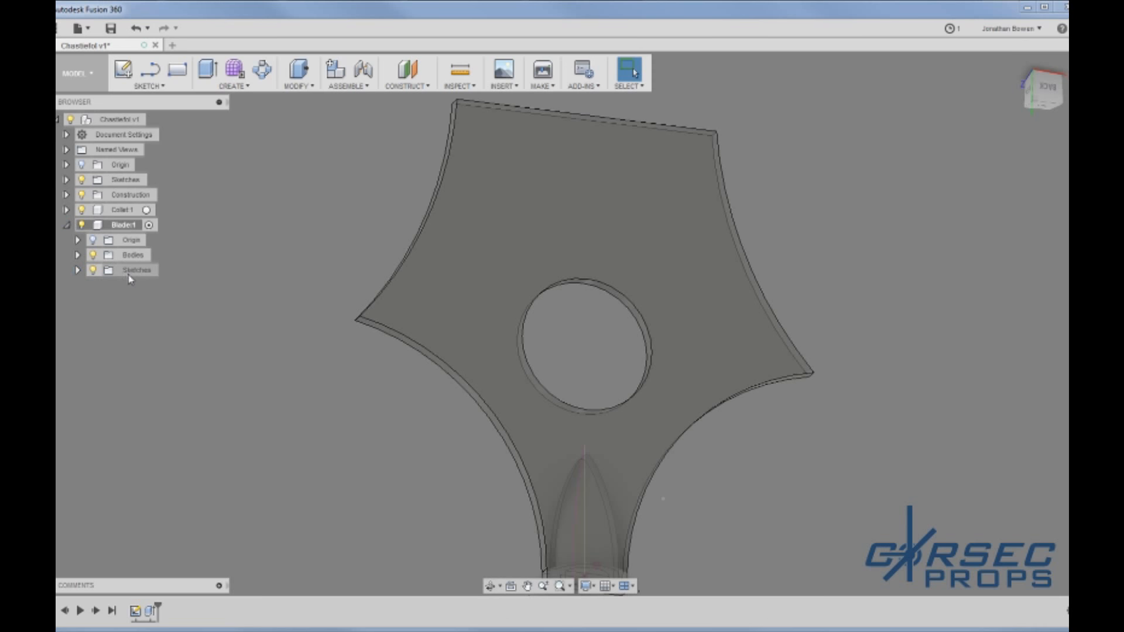
{"action": "left_click", "coordinate": [77, 270]}
{"action": "left_click", "coordinate": [106, 286]}
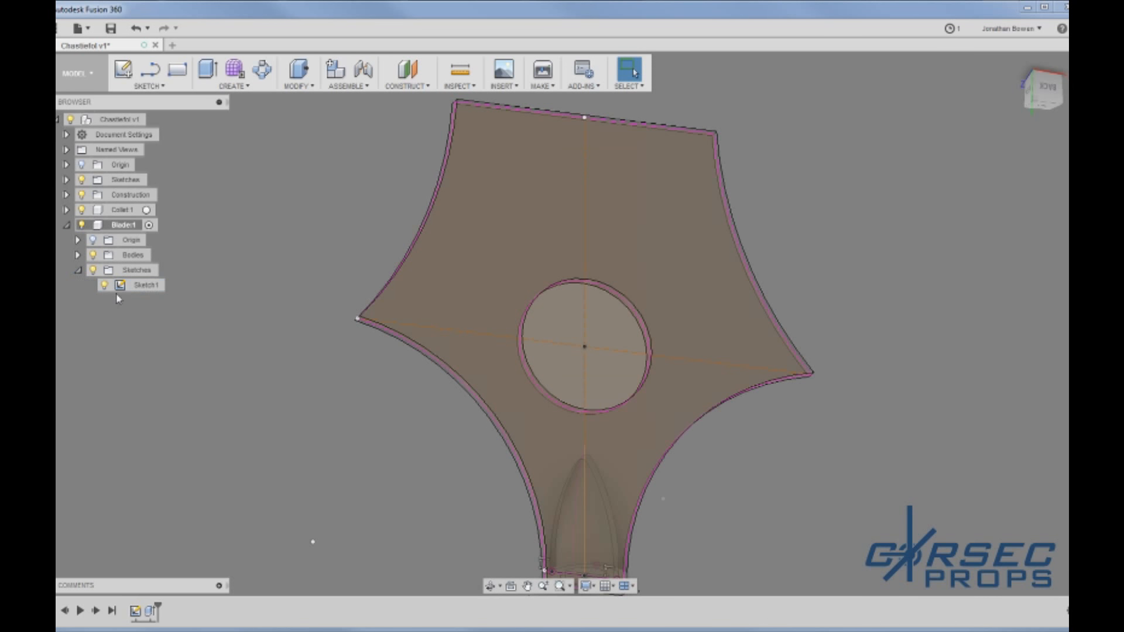
{"action": "double_click", "coordinate": [129, 287]}
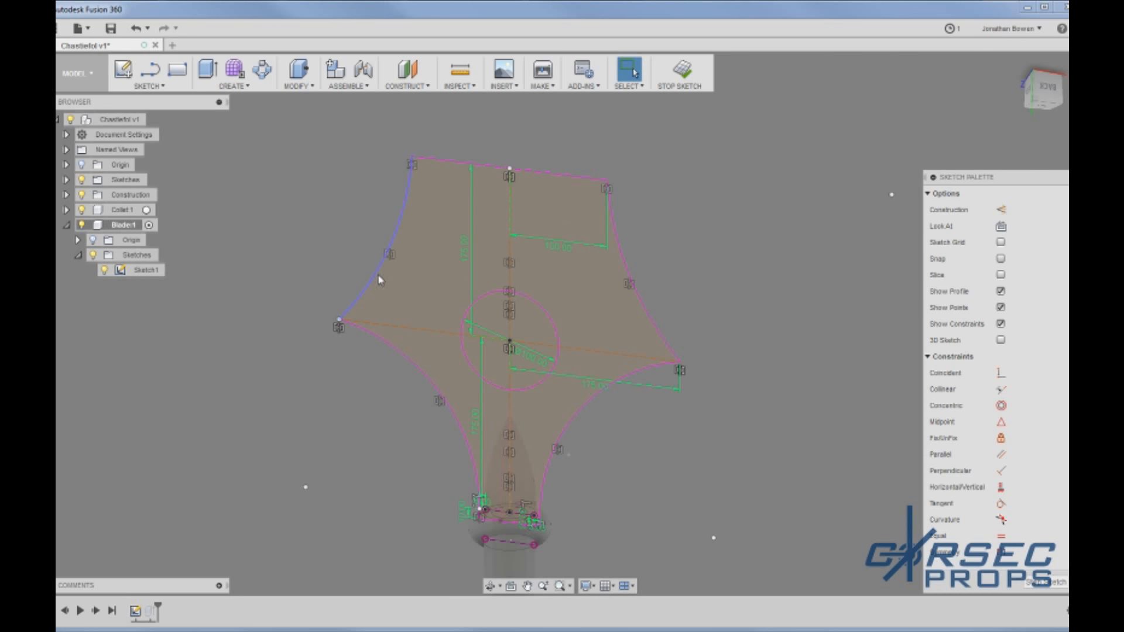
Step: Delete both upper side arcs of the crossguard outline and the right half of its top edge
{"action": "left_click", "coordinate": [380, 279]}
{"action": "key", "text": "Delete"}
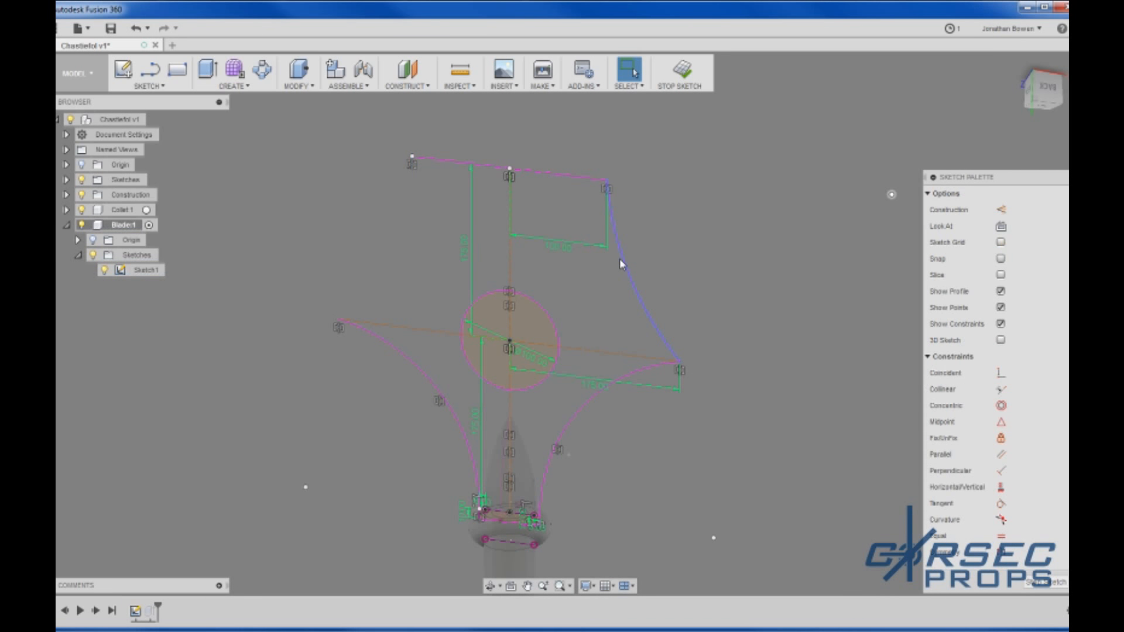
{"action": "left_click", "coordinate": [620, 262]}
{"action": "key", "text": "Delete"}
{"action": "left_click", "coordinate": [558, 178]}
{"action": "key", "text": "Delete"}
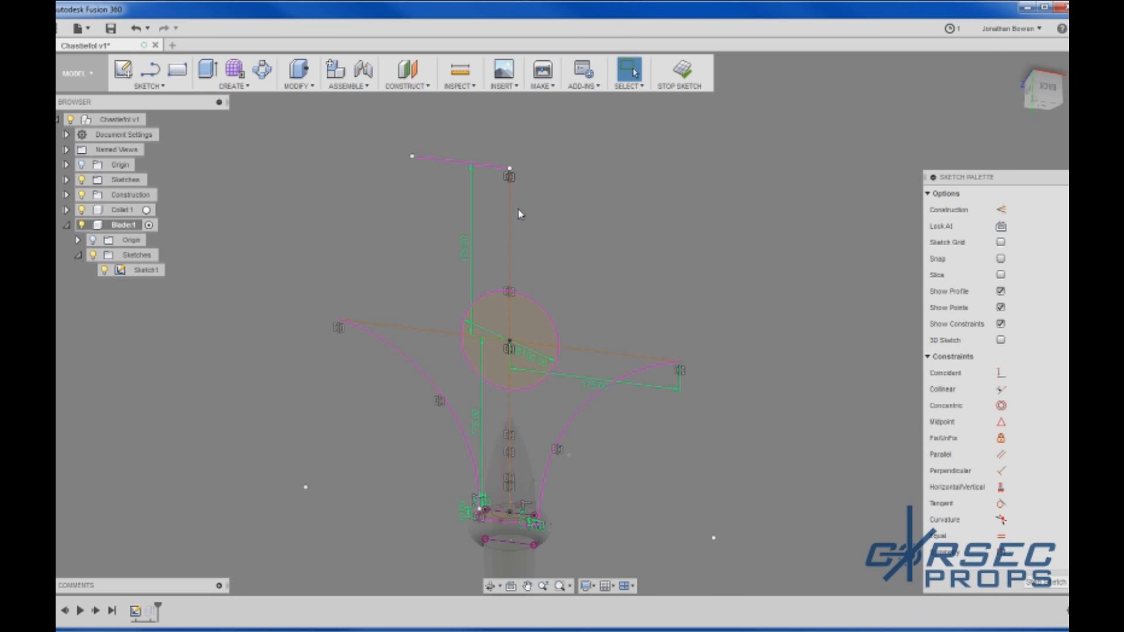
Step: Draw a 40 mm vertical line down from the outer end of the remaining top edge half
{"action": "key", "text": "l"}
{"action": "left_click", "coordinate": [412, 157]}
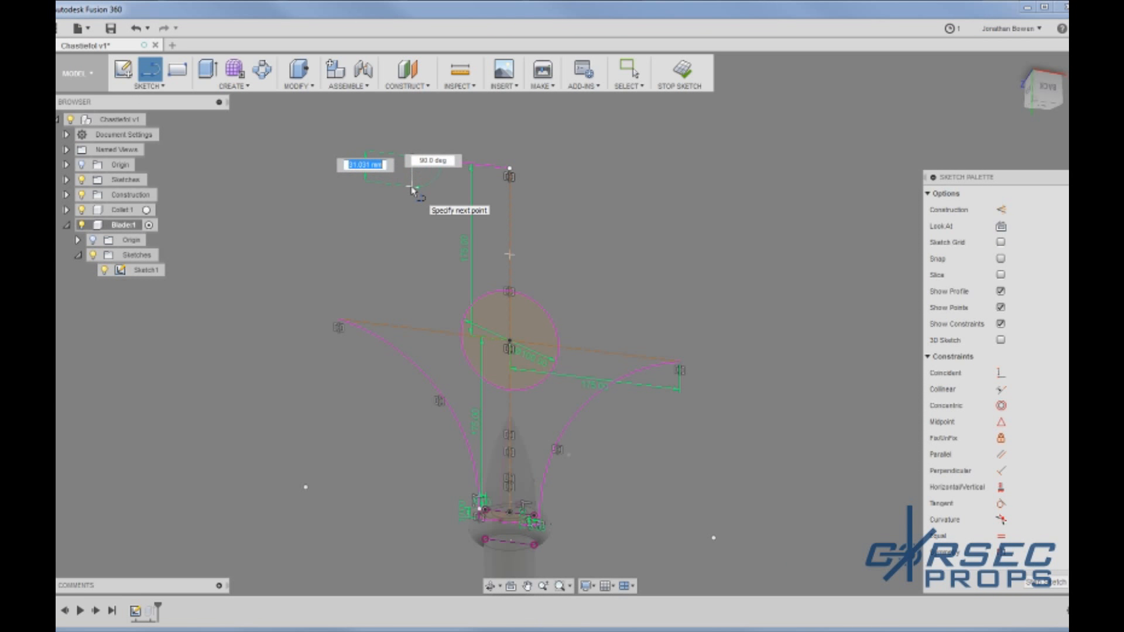
{"action": "left_click", "coordinate": [1045, 88]}
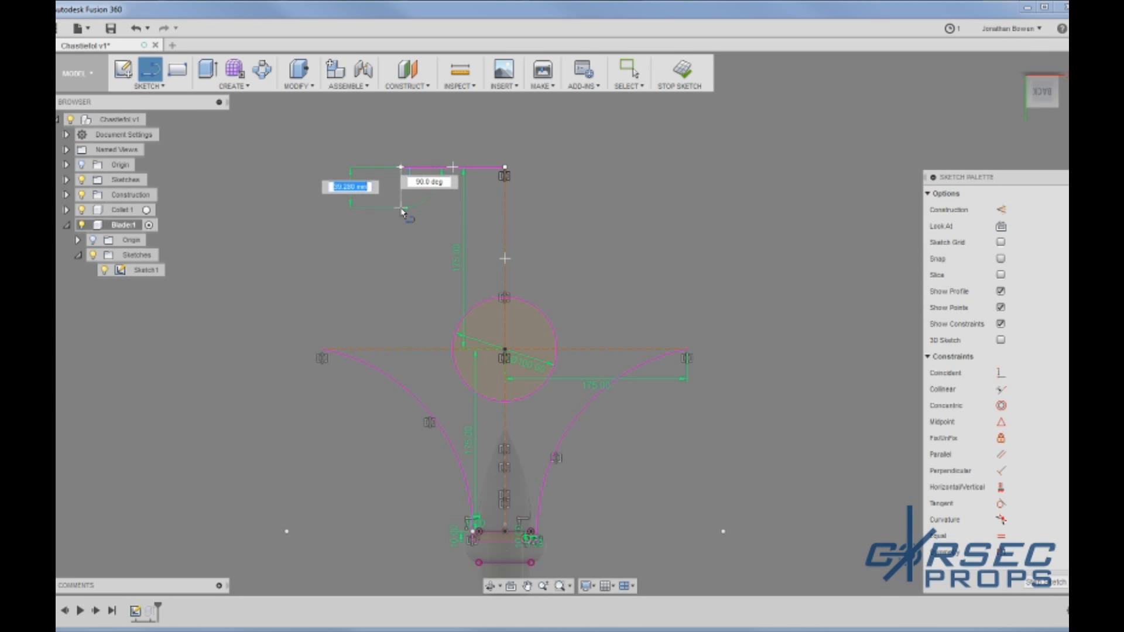
{"action": "type", "text": "40"}
{"action": "key", "text": "Return"}
{"action": "key", "text": "Escape"}
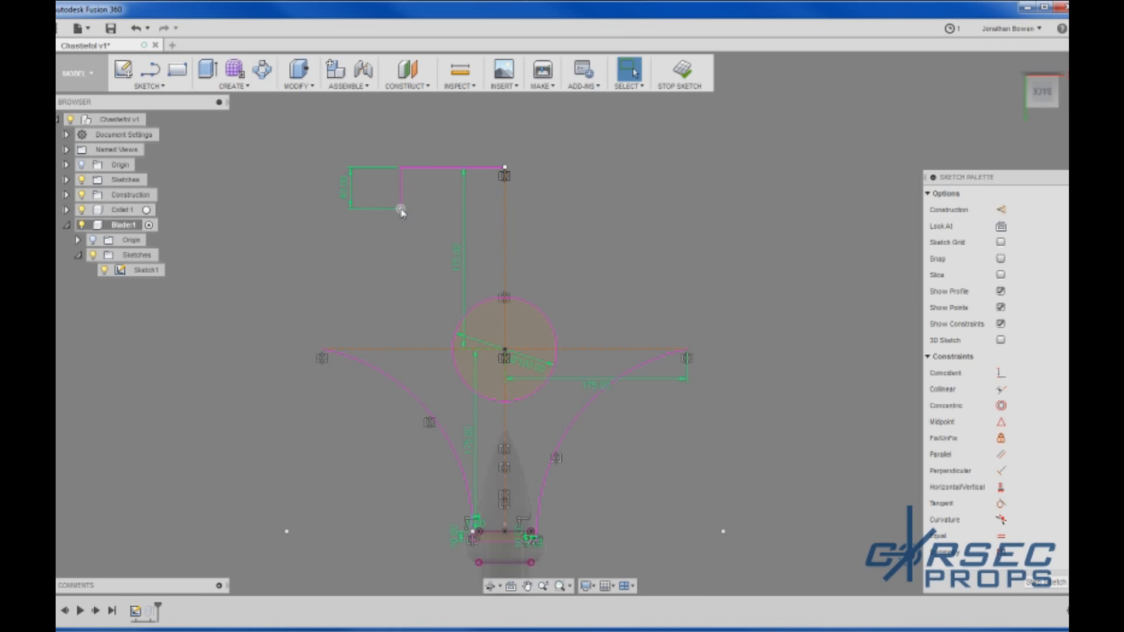
Step: Draw a three-point arc from the crossguard's left tip to the lower end of the 40 mm vertical line, bowed toward the centre
{"action": "left_click", "coordinate": [149, 85]}
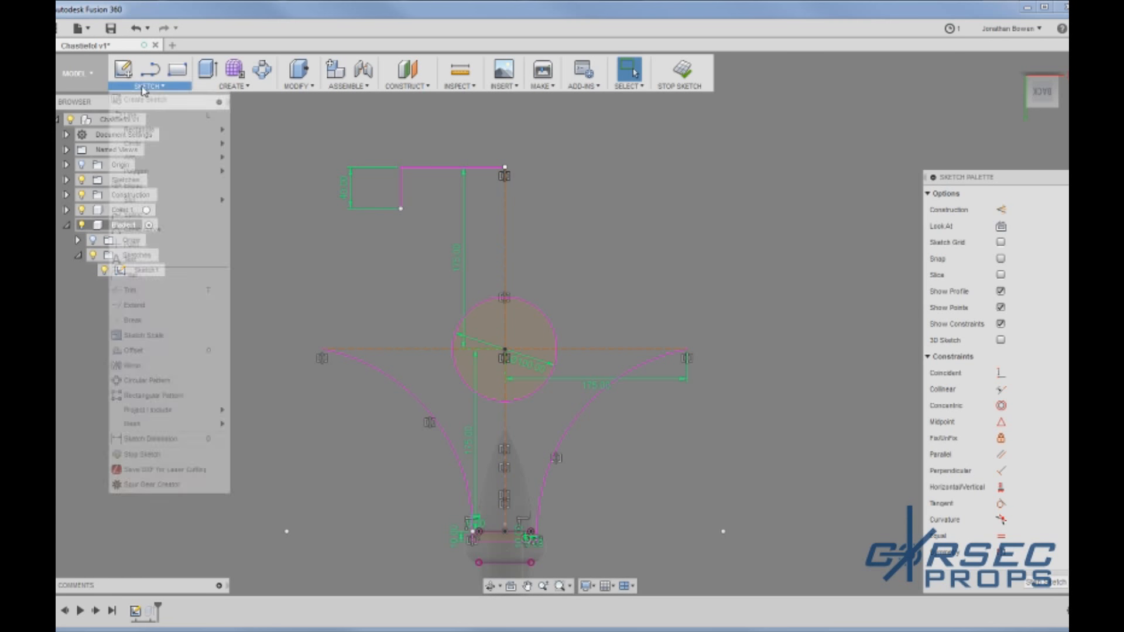
{"action": "mouse_move", "coordinate": [162, 159]}
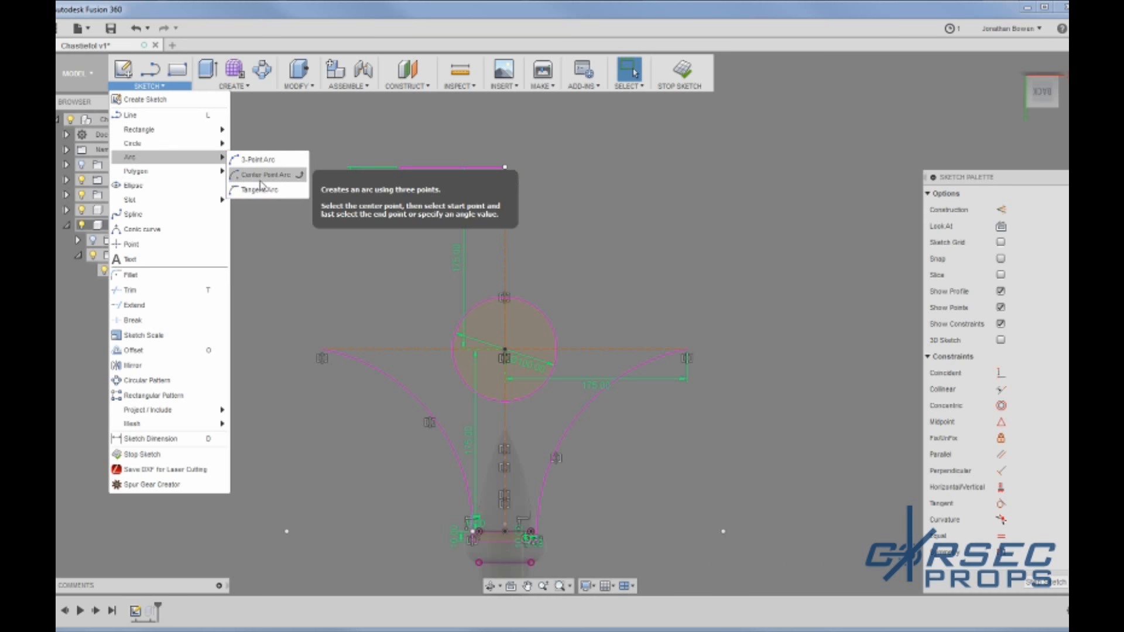
{"action": "left_click", "coordinate": [261, 160]}
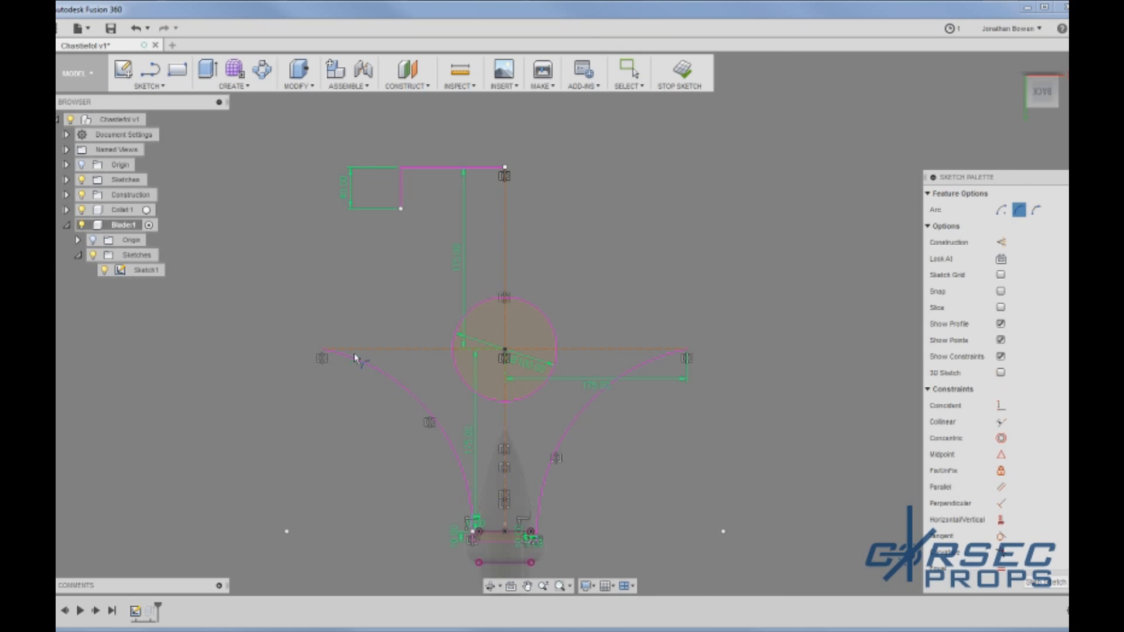
{"action": "left_click", "coordinate": [326, 348]}
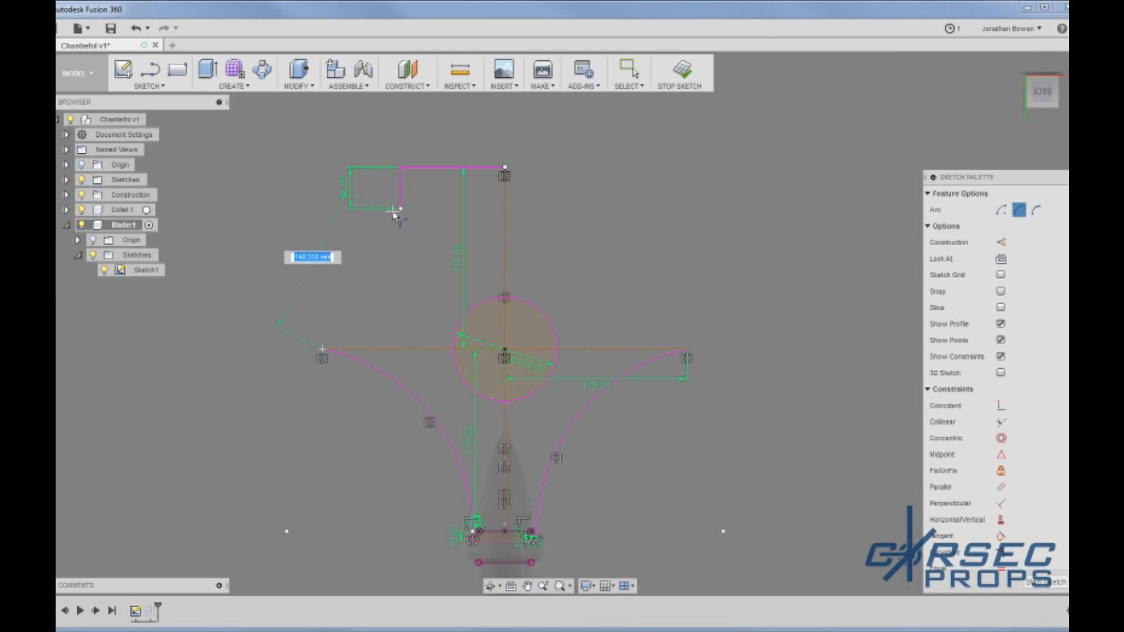
{"action": "left_click", "coordinate": [401, 209]}
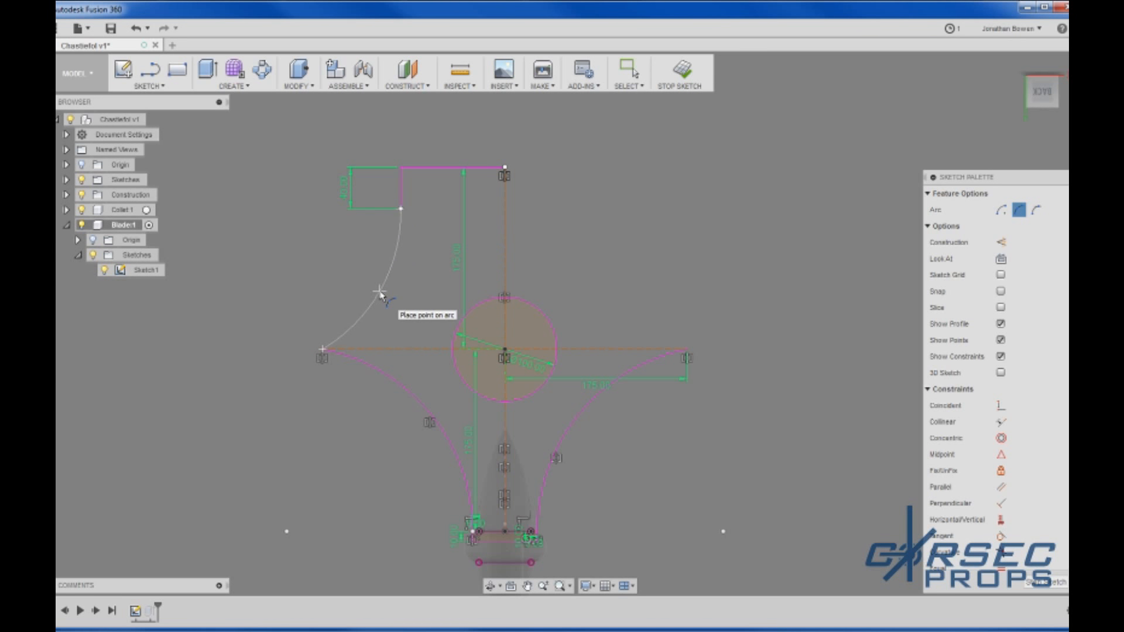
{"action": "left_click", "coordinate": [379, 293]}
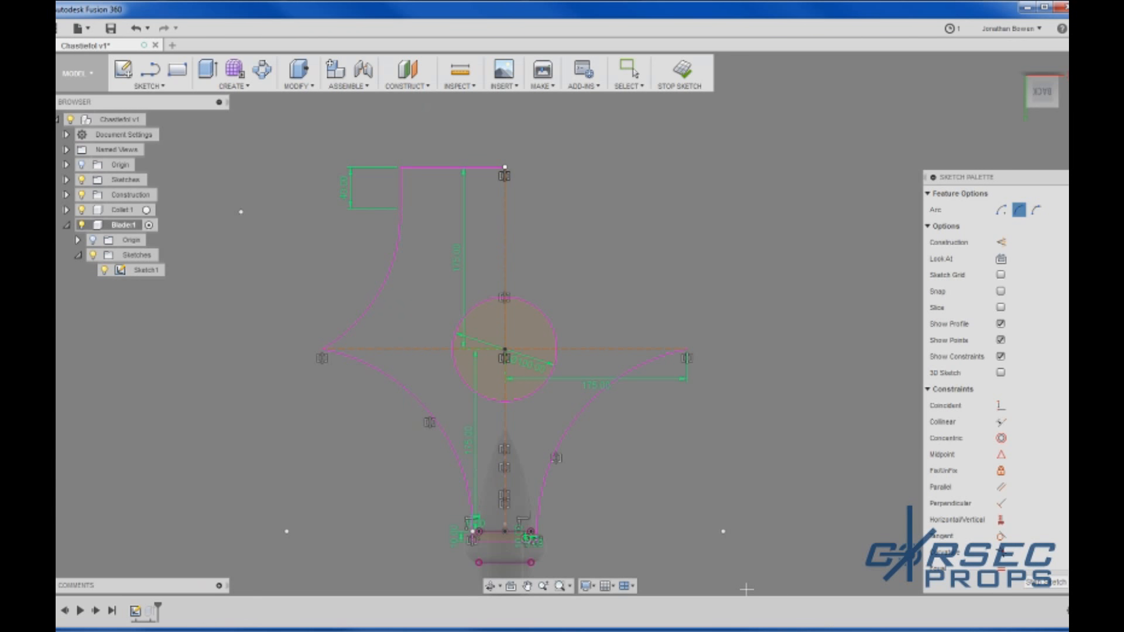
Step: Sketch a 60 mm diameter circle centred on the midpoint of the horizontal centreline's left half, using the spear reference screenshot as a guide
{"action": "key", "text": "alt+Tab"}
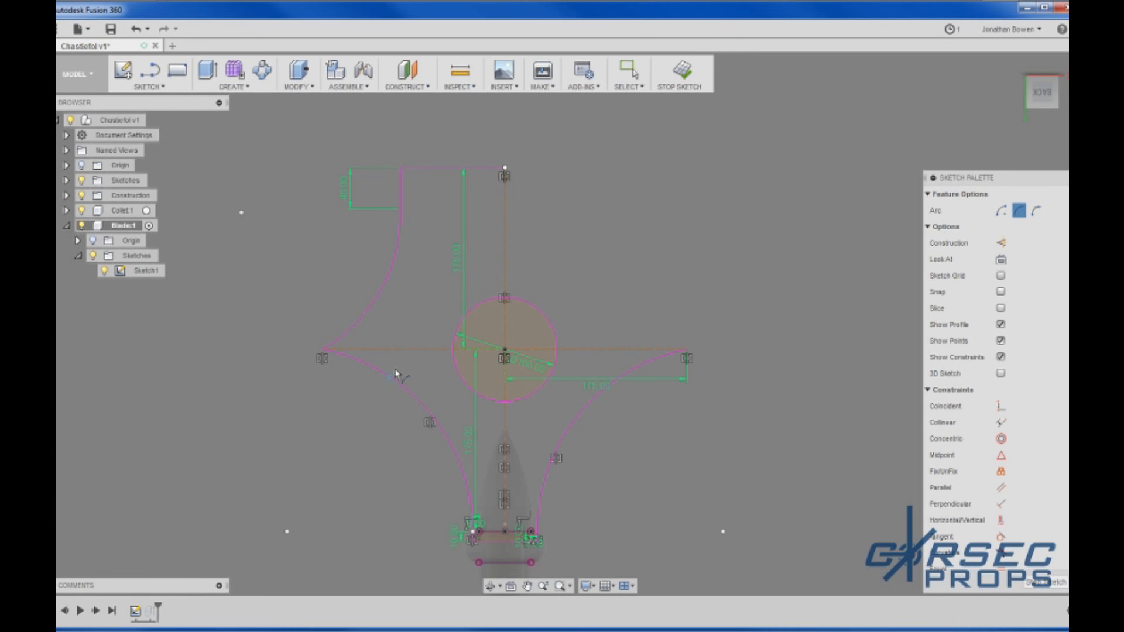
{"action": "scroll", "coordinate": [381, 392], "scroll_direction": "down", "scroll_amount": 3}
{"action": "scroll", "coordinate": [386, 394], "scroll_direction": "up", "scroll_amount": 5}
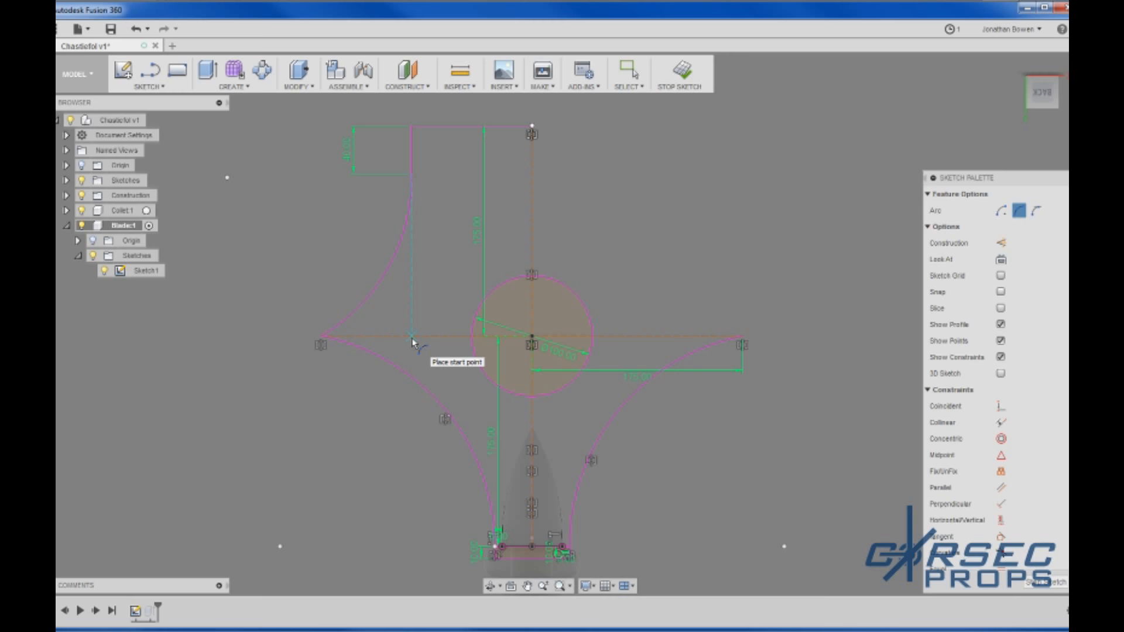
{"action": "key", "text": "c"}
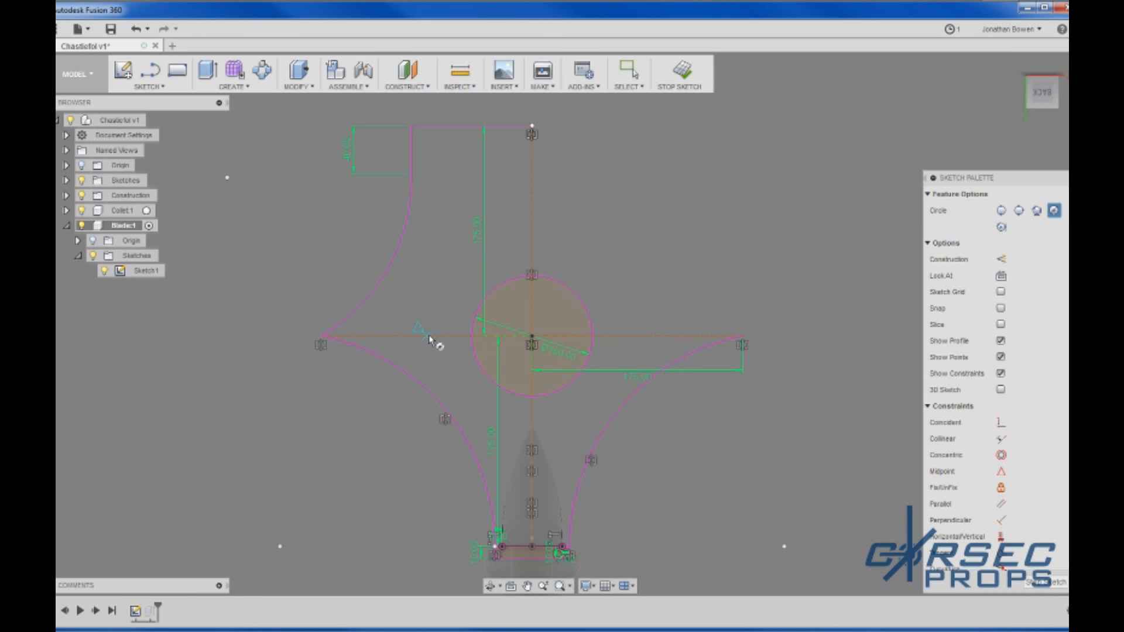
{"action": "left_click", "coordinate": [427, 337]}
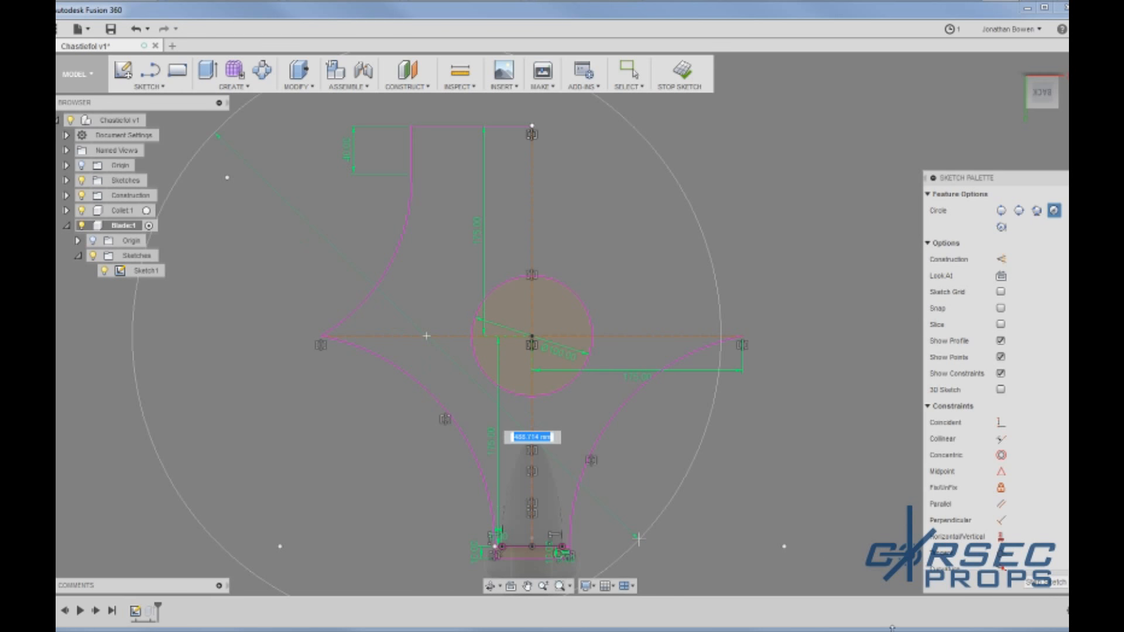
{"action": "key", "text": "alt+Tab"}
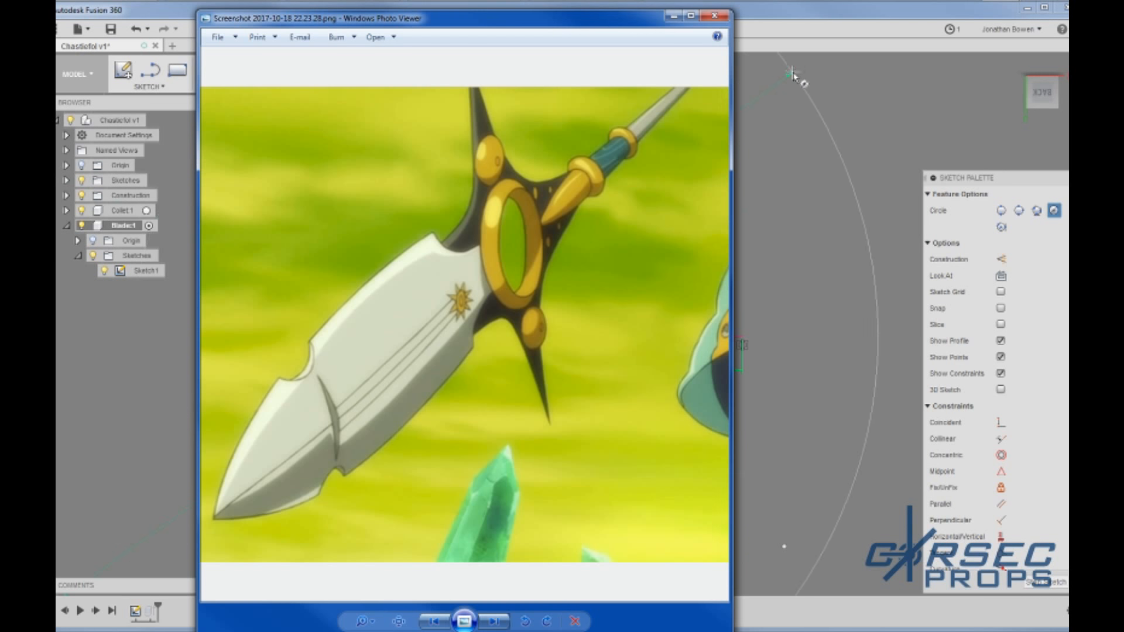
{"action": "key", "text": "alt+Tab"}
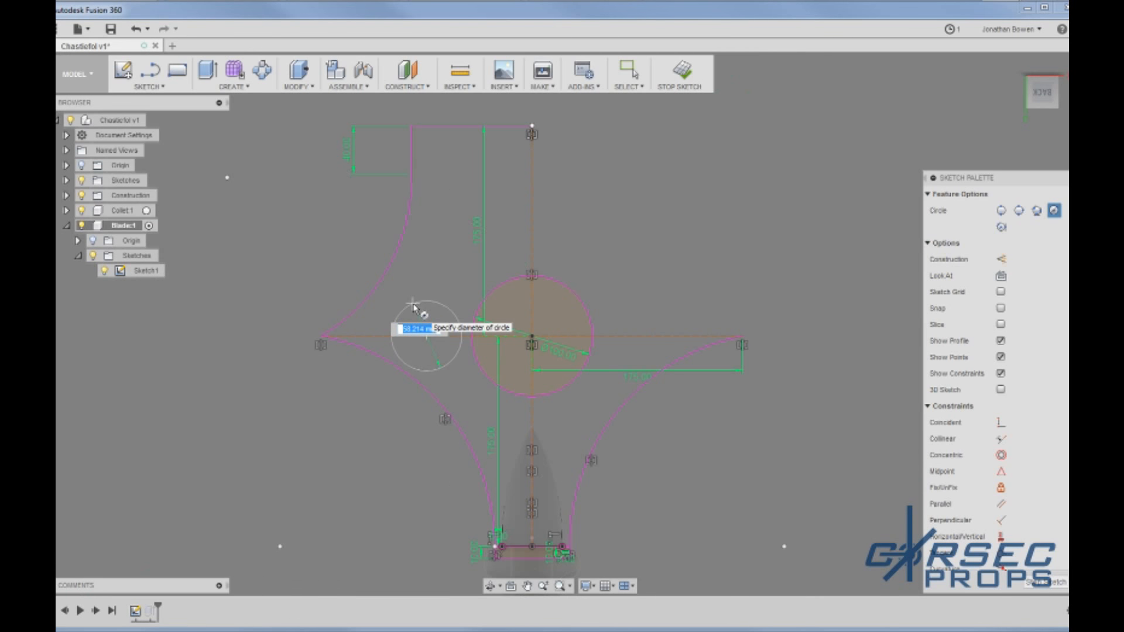
{"action": "type", "text": "60"}
{"action": "key", "text": "Tab"}
{"action": "key", "text": "Return"}
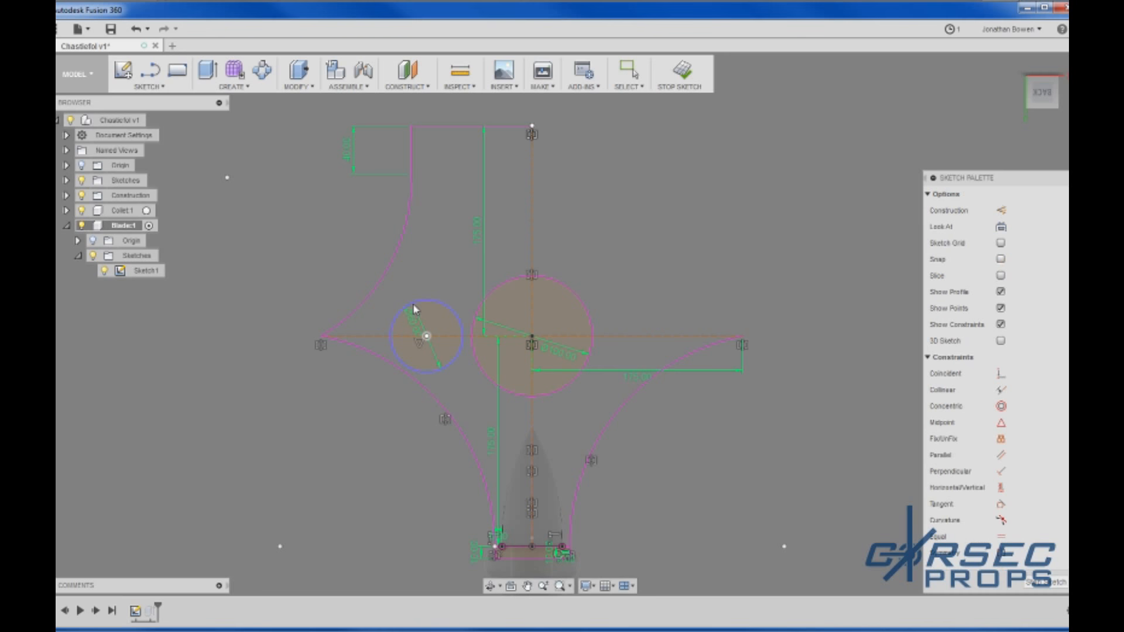
{"action": "key", "text": "Escape"}
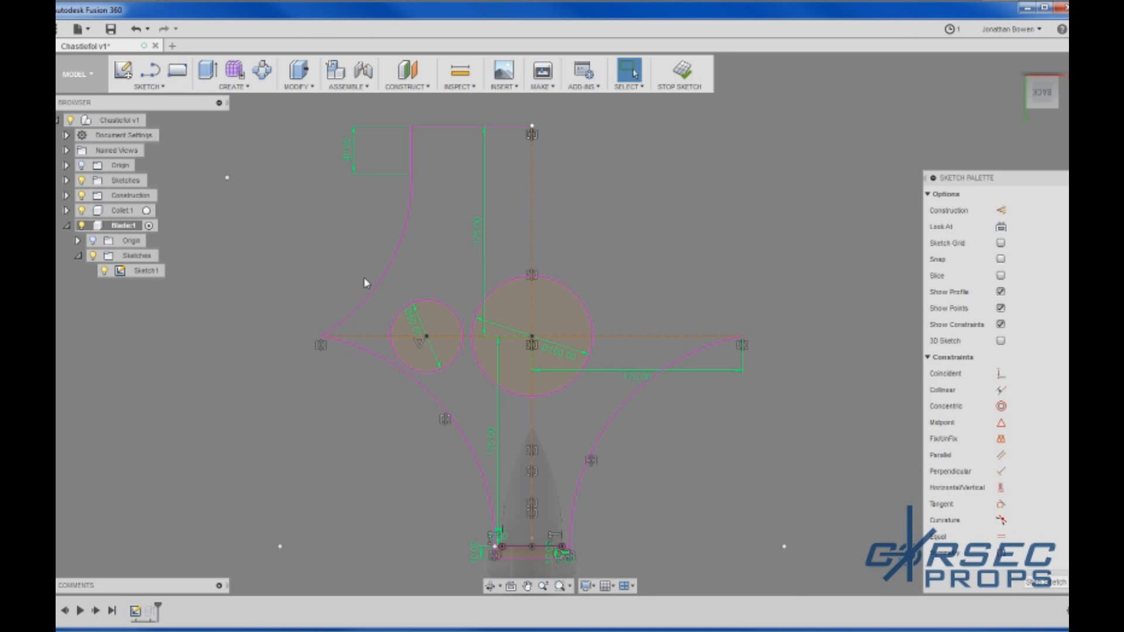
Step: Set the upper vertical line's length to 60 mm and delete the arc joining it to the crossguard's left tip
{"action": "double_click", "coordinate": [351, 154]}
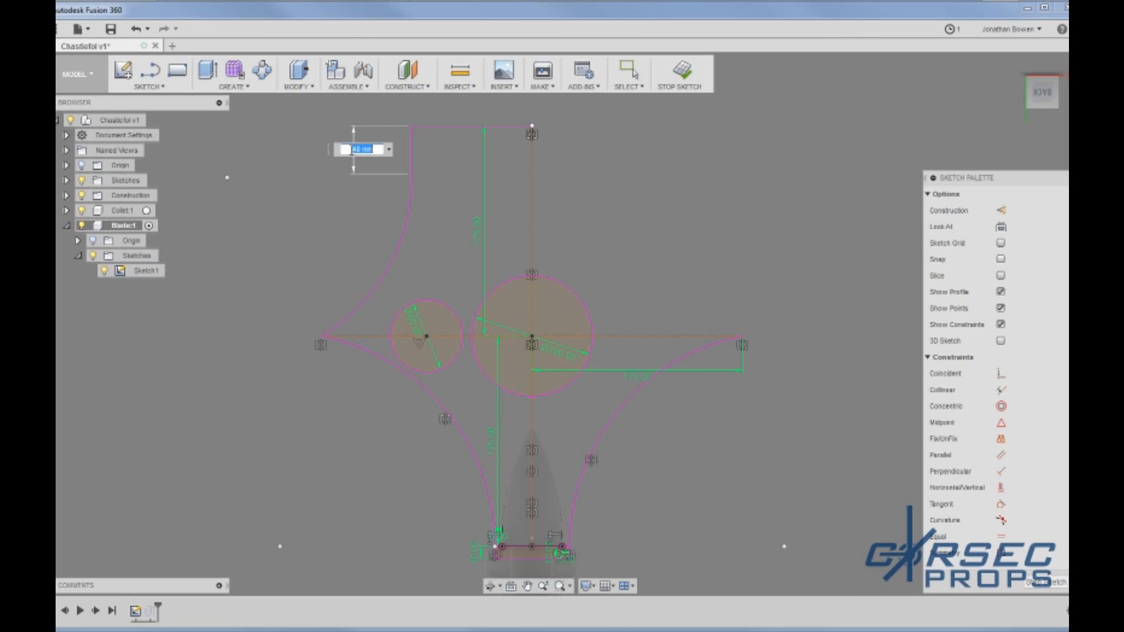
{"action": "key", "text": "Return"}
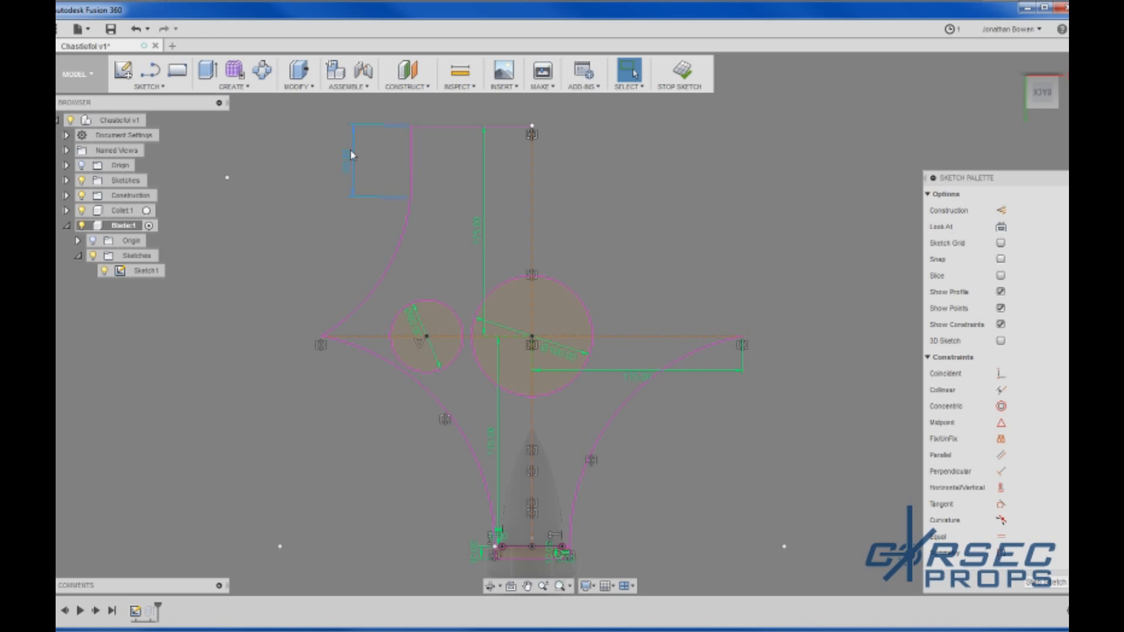
{"action": "left_click", "coordinate": [364, 305]}
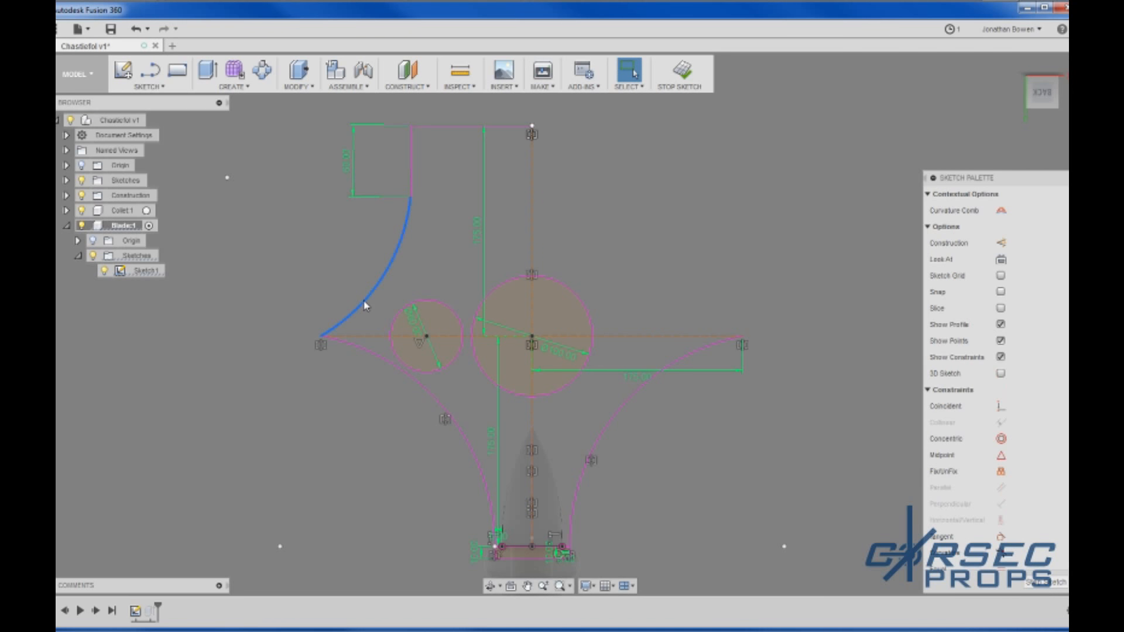
{"action": "key", "text": "Delete"}
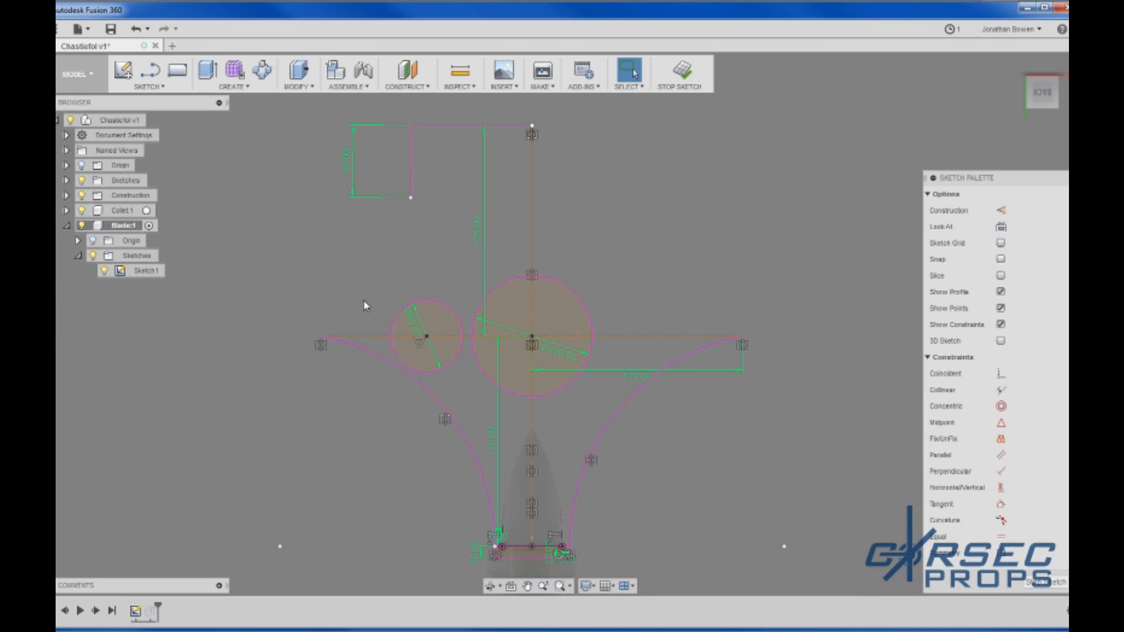
{"action": "left_click", "coordinate": [148, 86]}
{"action": "mouse_move", "coordinate": [131, 158]}
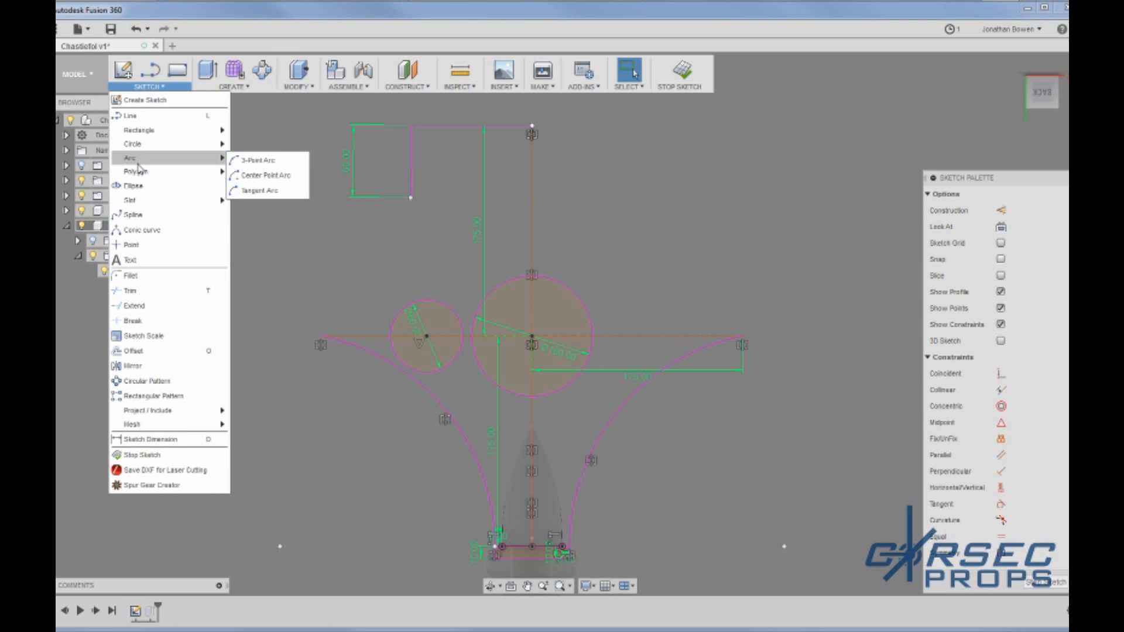
{"action": "left_click", "coordinate": [324, 338]}
{"action": "left_click", "coordinate": [411, 198]}
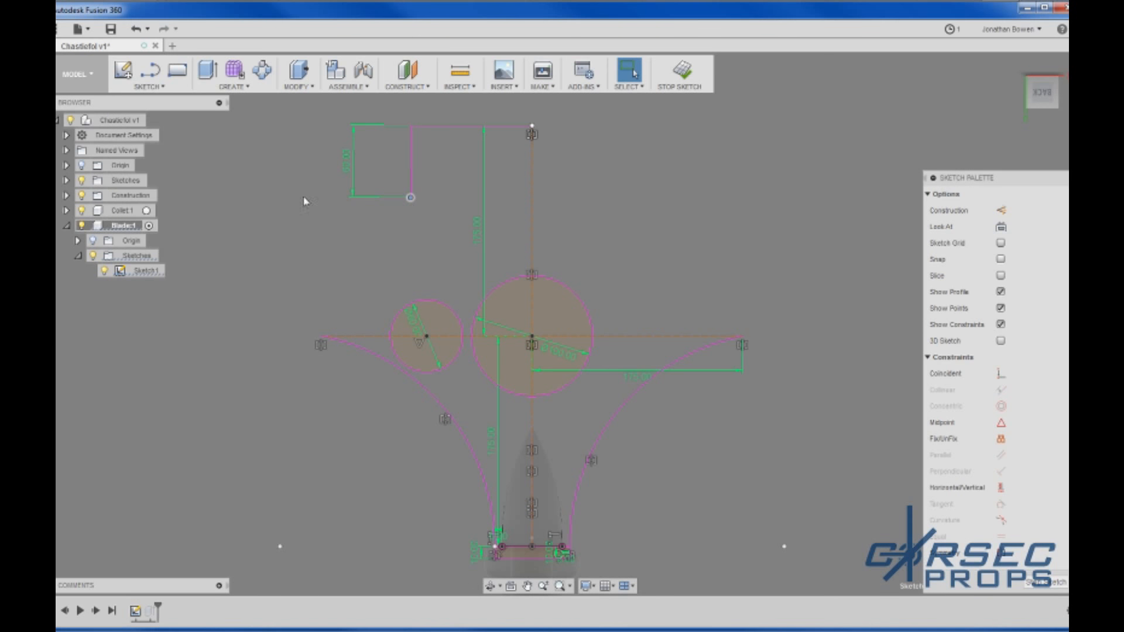
{"action": "left_click", "coordinate": [148, 86]}
{"action": "mouse_move", "coordinate": [143, 158]}
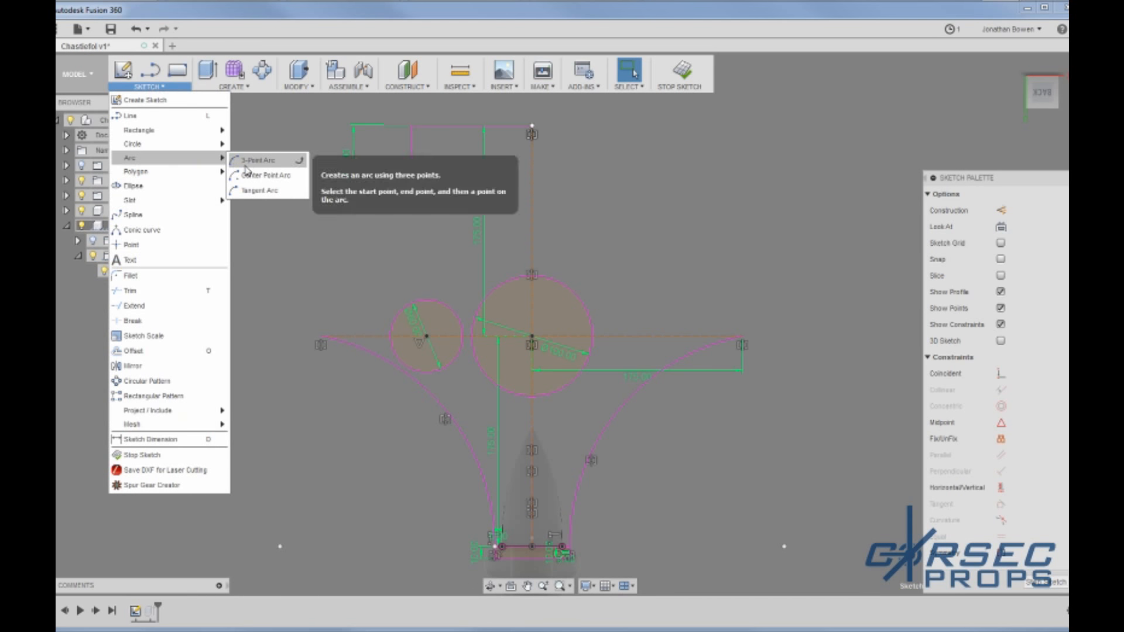
{"action": "left_click", "coordinate": [246, 169]}
{"action": "left_click", "coordinate": [321, 337]}
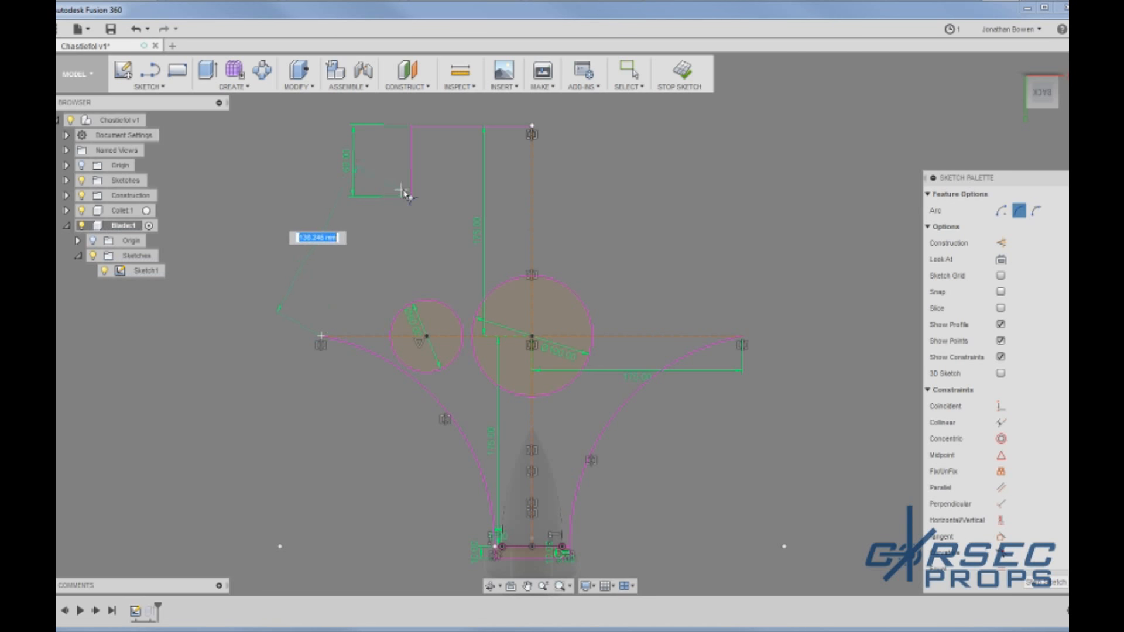
{"action": "left_click", "coordinate": [410, 198]}
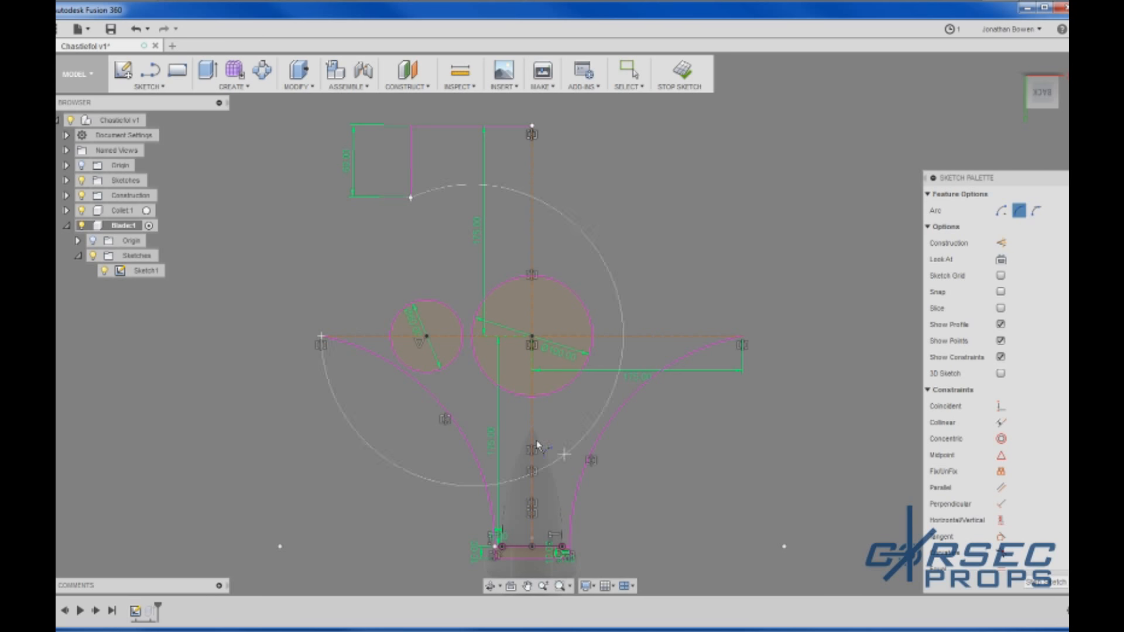
{"action": "key", "text": "alt+Tab"}
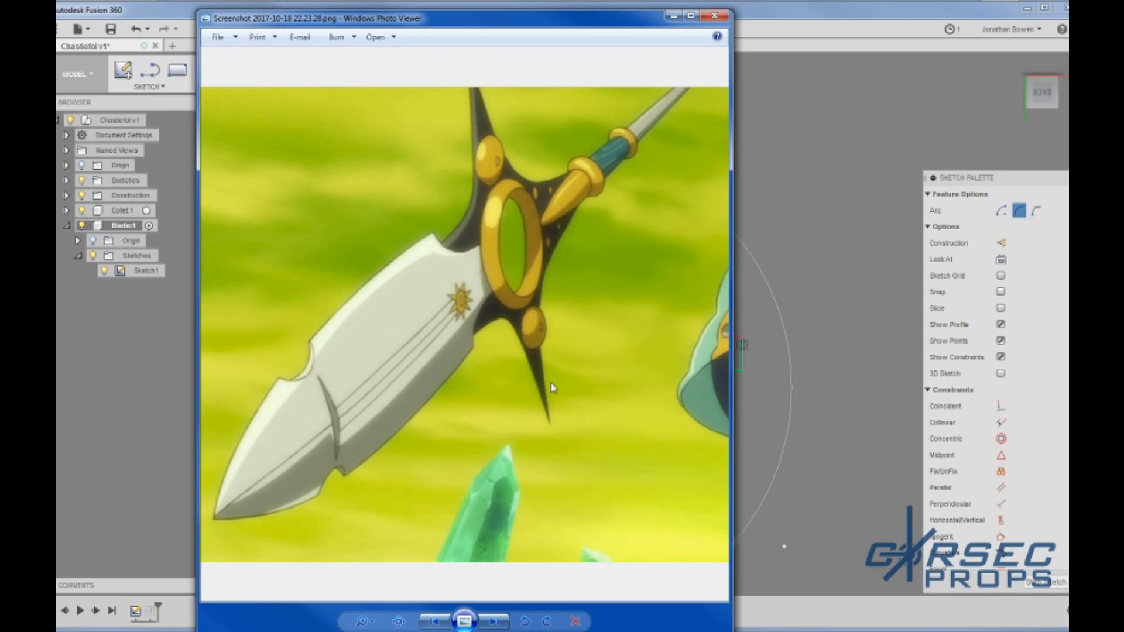
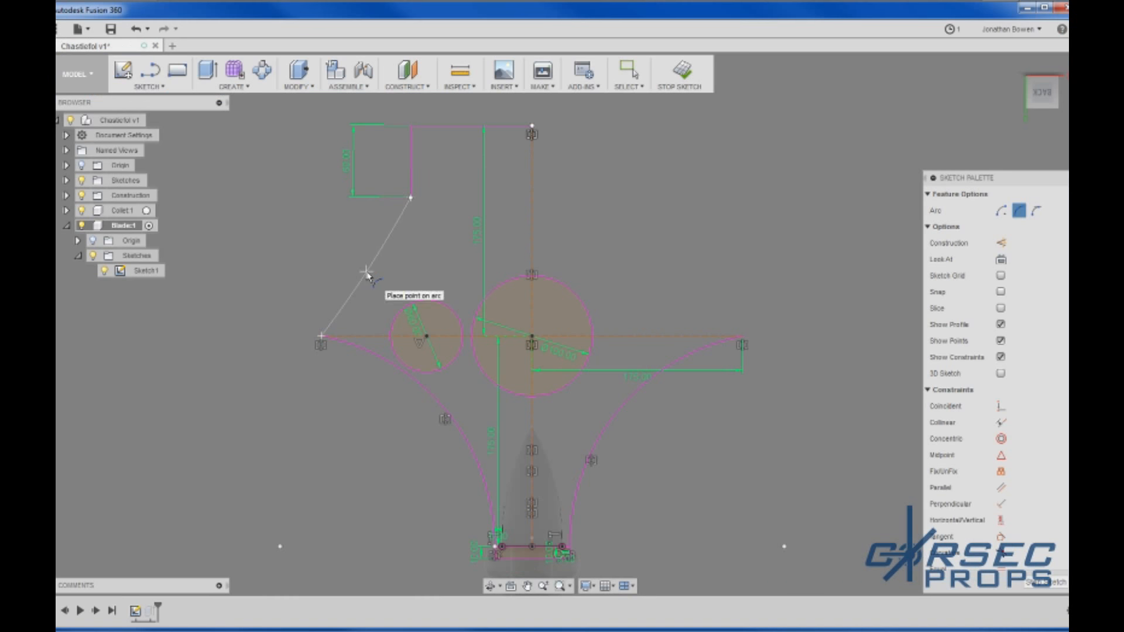
{"action": "key", "text": "Escape"}
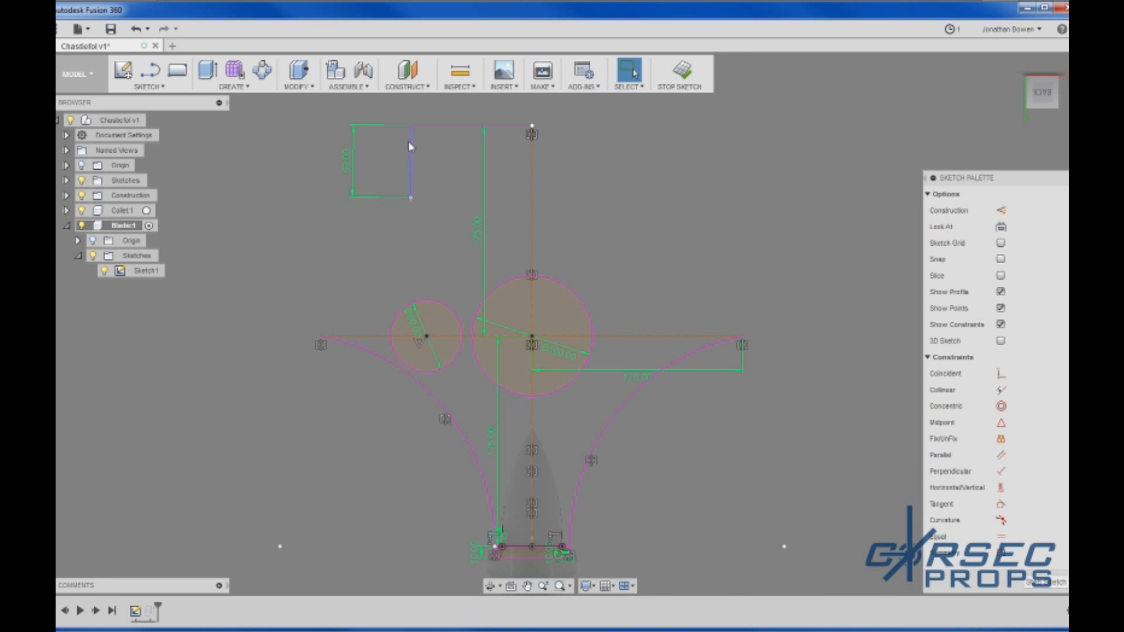
Step: Delete the short upper vertical line and mirror the lower left side arc across the horizontal centreline
{"action": "key", "text": "Delete"}
{"action": "left_click", "coordinate": [135, 85]}
{"action": "left_click", "coordinate": [140, 365]}
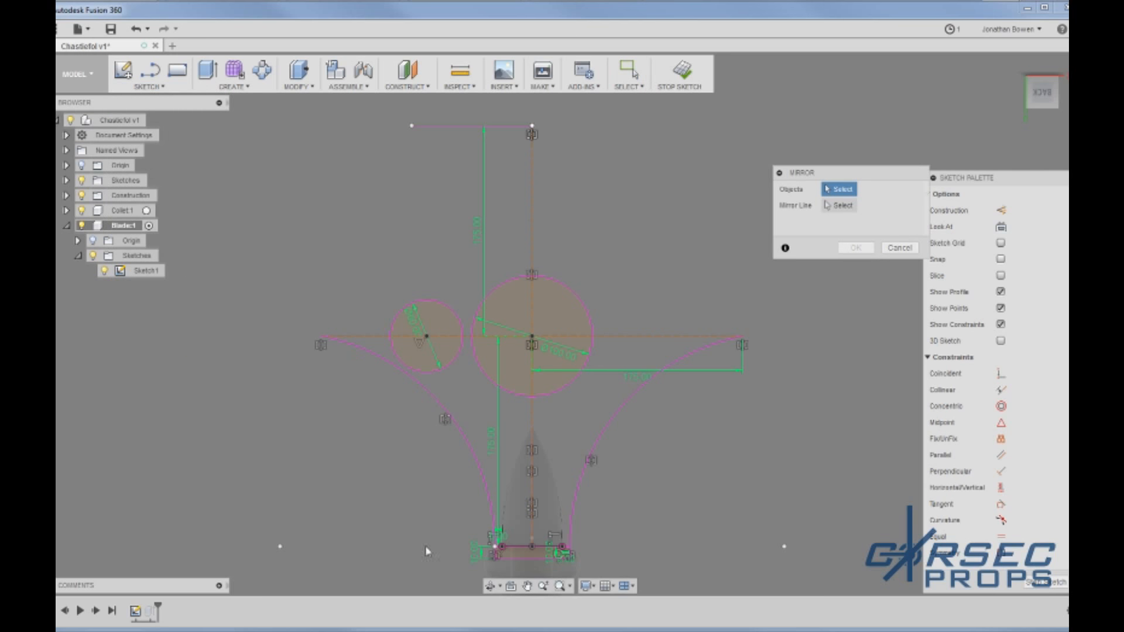
{"action": "left_click", "coordinate": [474, 462]}
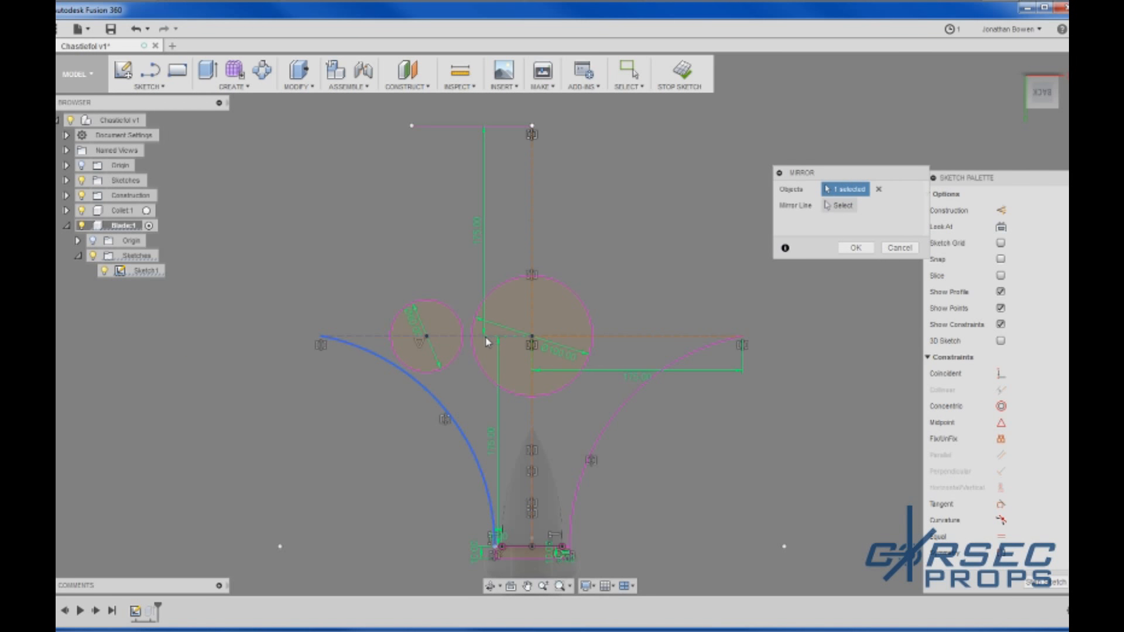
{"action": "left_click", "coordinate": [843, 206]}
{"action": "left_click", "coordinate": [633, 344]}
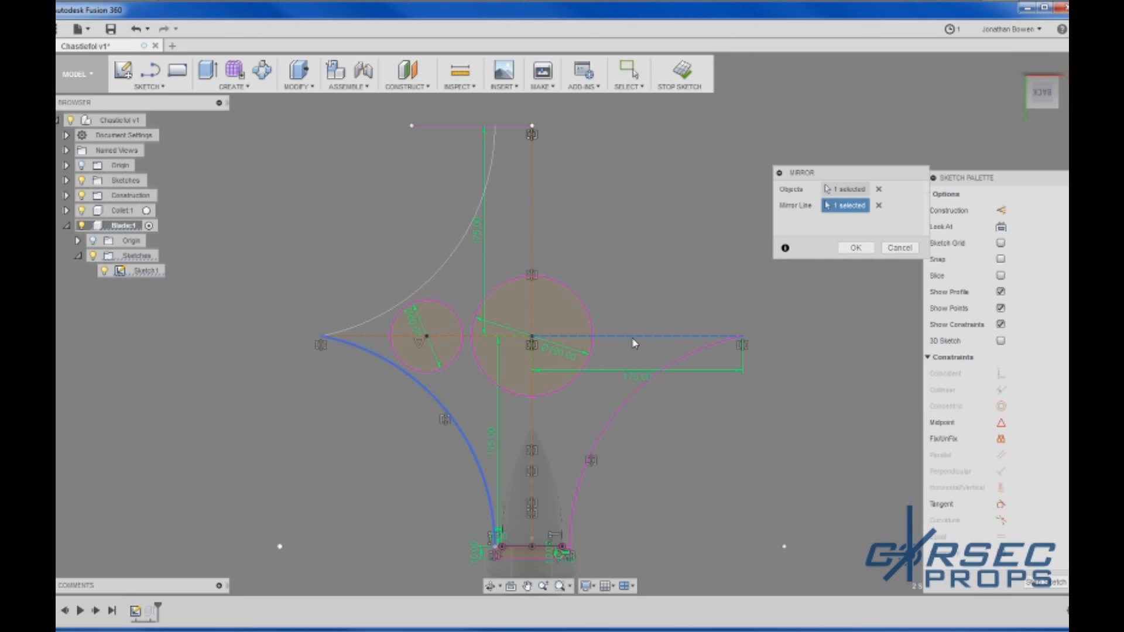
{"action": "left_click", "coordinate": [856, 248]}
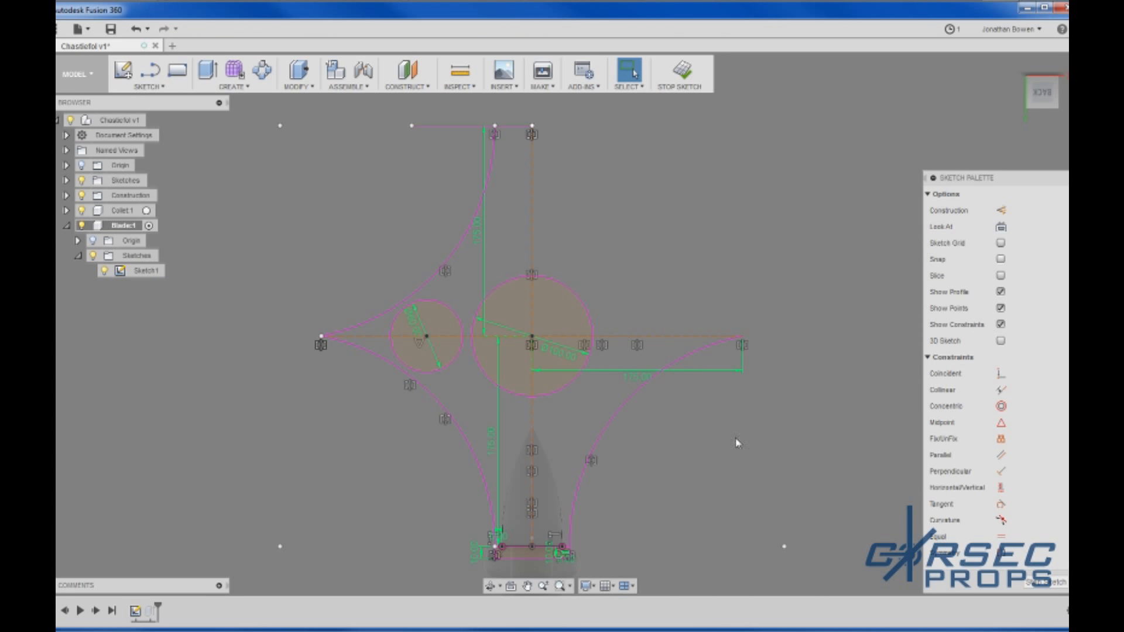
Step: Switch to Windows Photo Viewer and examine the crossguard's side arcs and pointed tip in the front-view spear reference screenshot
{"action": "key", "text": "alt+Tab"}
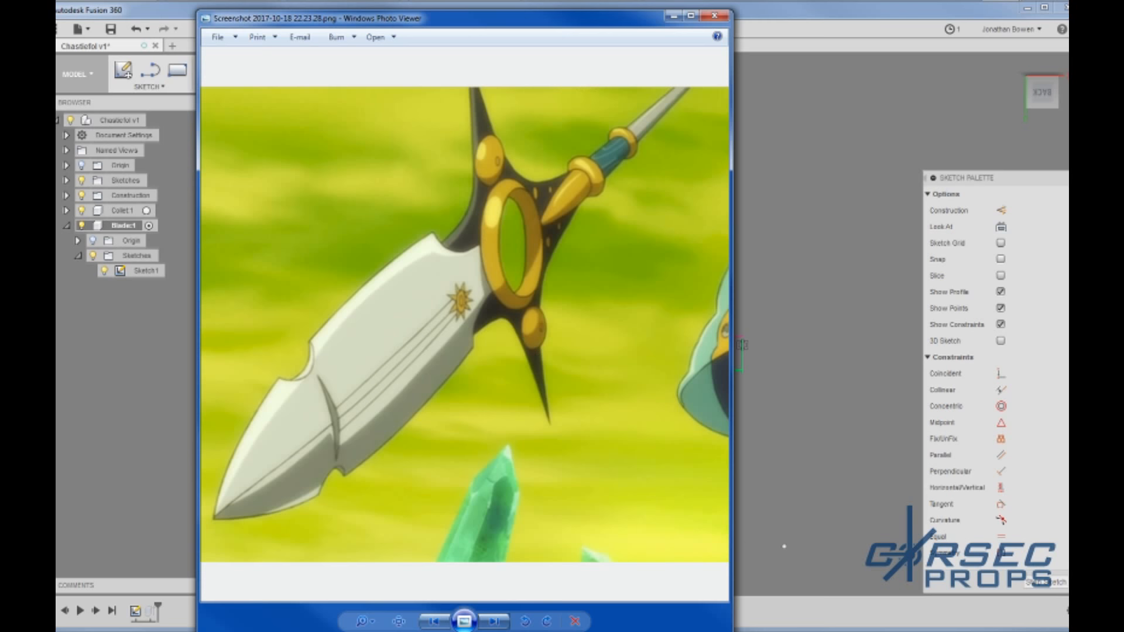
{"action": "left_click", "coordinate": [497, 624]}
{"action": "scroll", "coordinate": [448, 313], "scroll_direction": "up", "scroll_amount": 3}
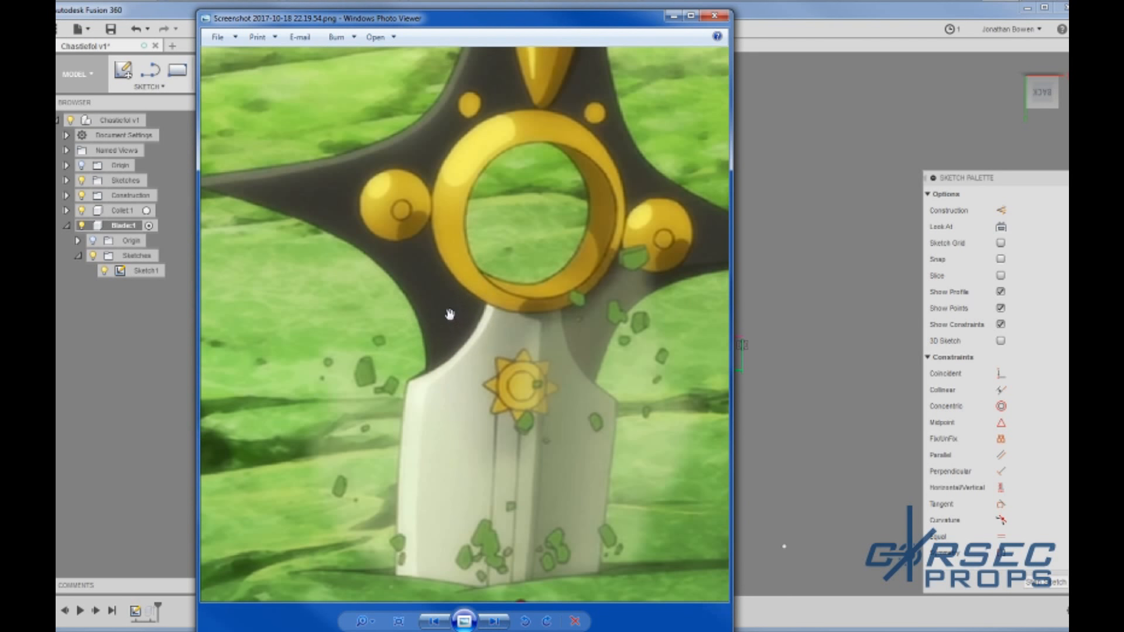
{"action": "scroll", "coordinate": [434, 285], "scroll_direction": "down", "scroll_amount": 2}
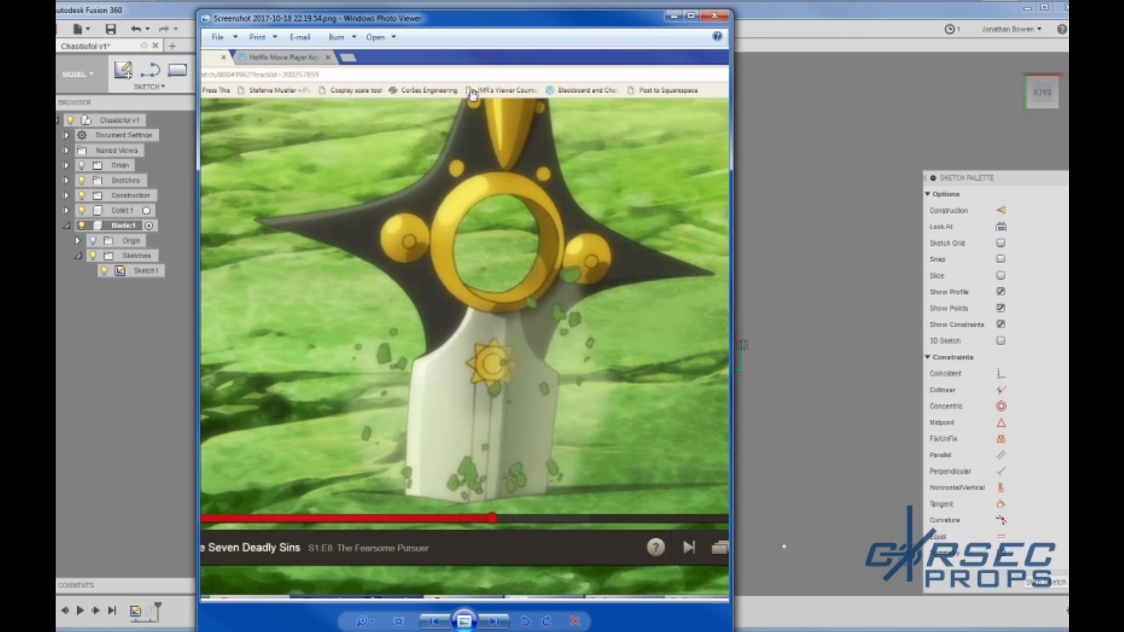
{"action": "scroll", "coordinate": [463, 198], "scroll_direction": "down", "scroll_amount": 3}
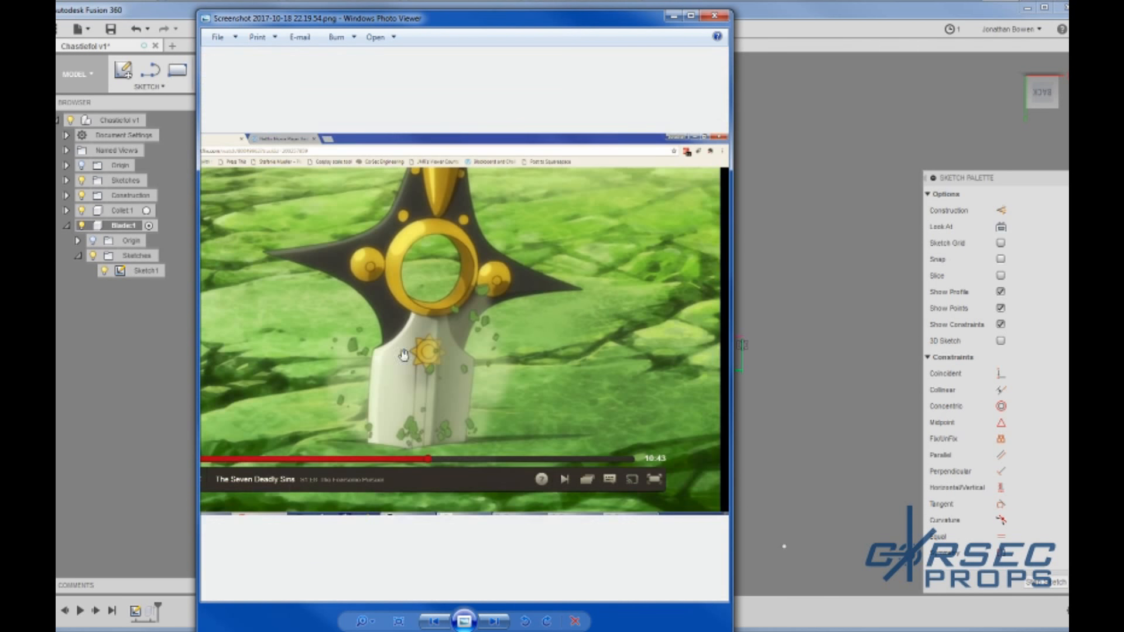
{"action": "scroll", "coordinate": [404, 355], "scroll_direction": "up", "scroll_amount": 2}
{"action": "scroll", "coordinate": [339, 262], "scroll_direction": "up", "scroll_amount": 1}
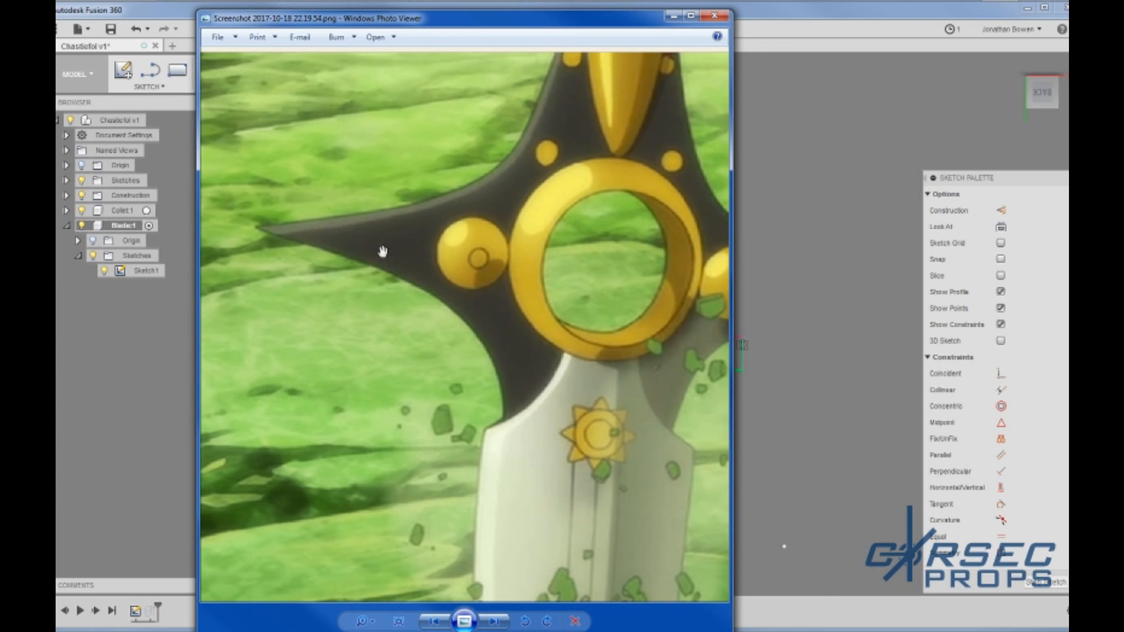
Step: Examine both crossguard tips, the side arcs and the small circles beside the ring in the spear reference screenshot
{"action": "scroll", "coordinate": [432, 251], "scroll_direction": "down", "scroll_amount": 1}
{"action": "scroll", "coordinate": [440, 242], "scroll_direction": "up", "scroll_amount": 1}
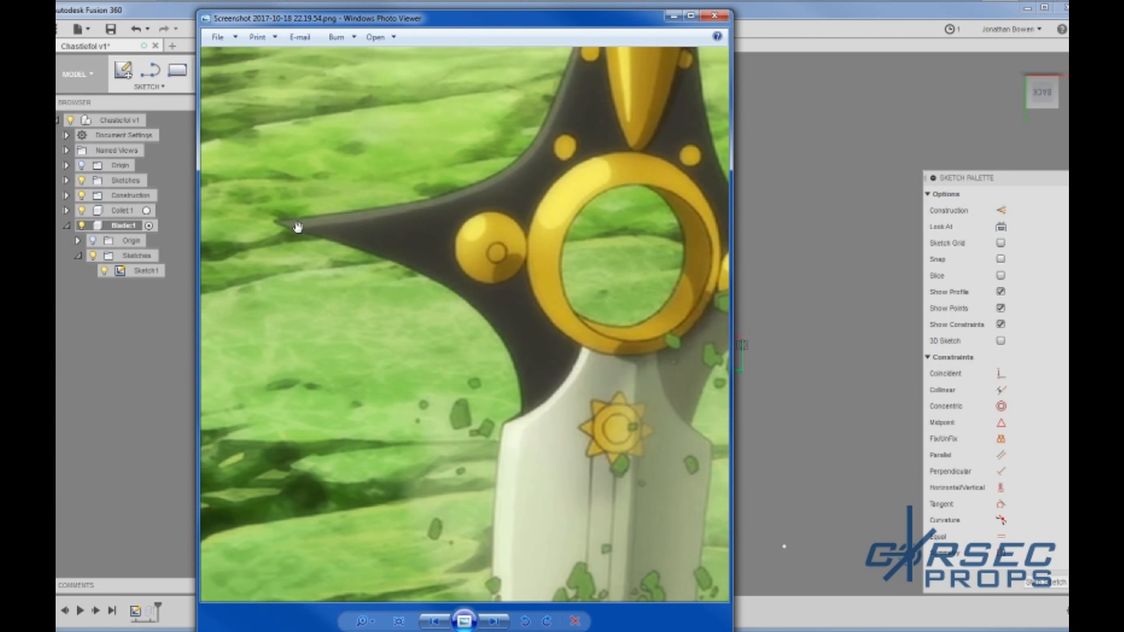
{"action": "scroll", "coordinate": [343, 251], "scroll_direction": "down", "scroll_amount": 1}
{"action": "scroll", "coordinate": [651, 265], "scroll_direction": "up", "scroll_amount": 1}
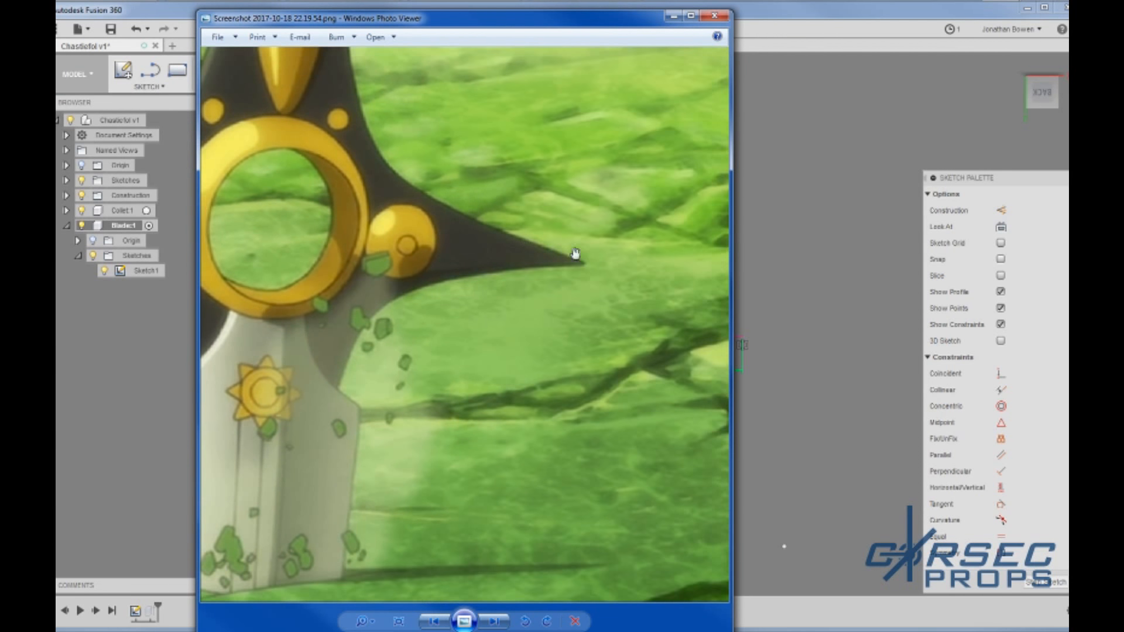
{"action": "left_click_drag", "start_coordinate": [268, 220], "coordinate": [560, 245]}
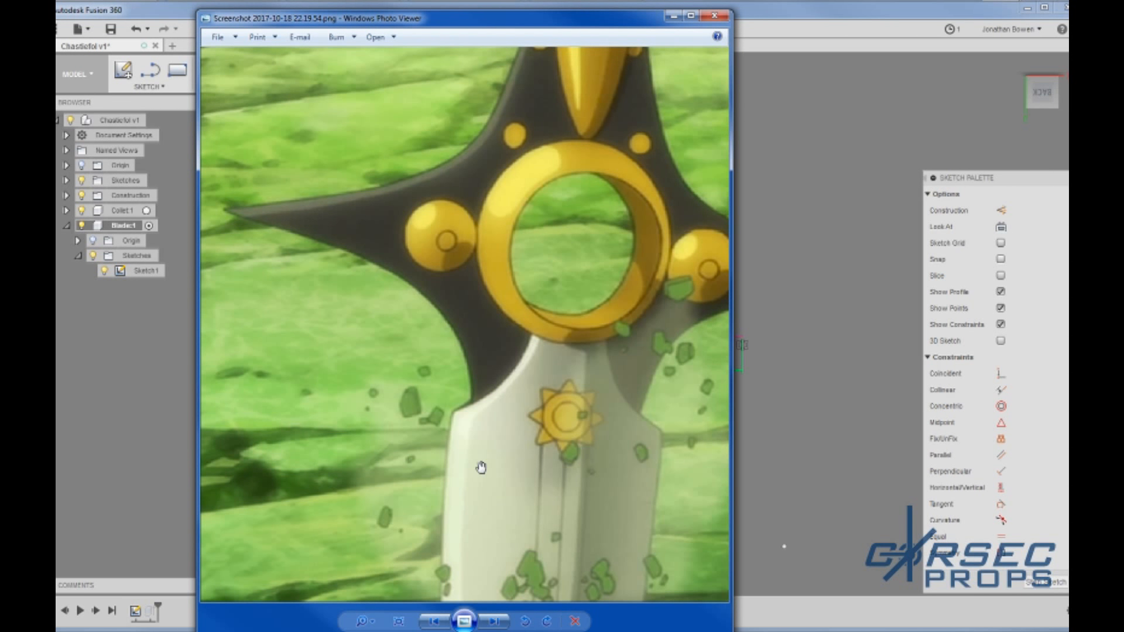
{"action": "left_click_drag", "start_coordinate": [481, 354], "coordinate": [481, 392]}
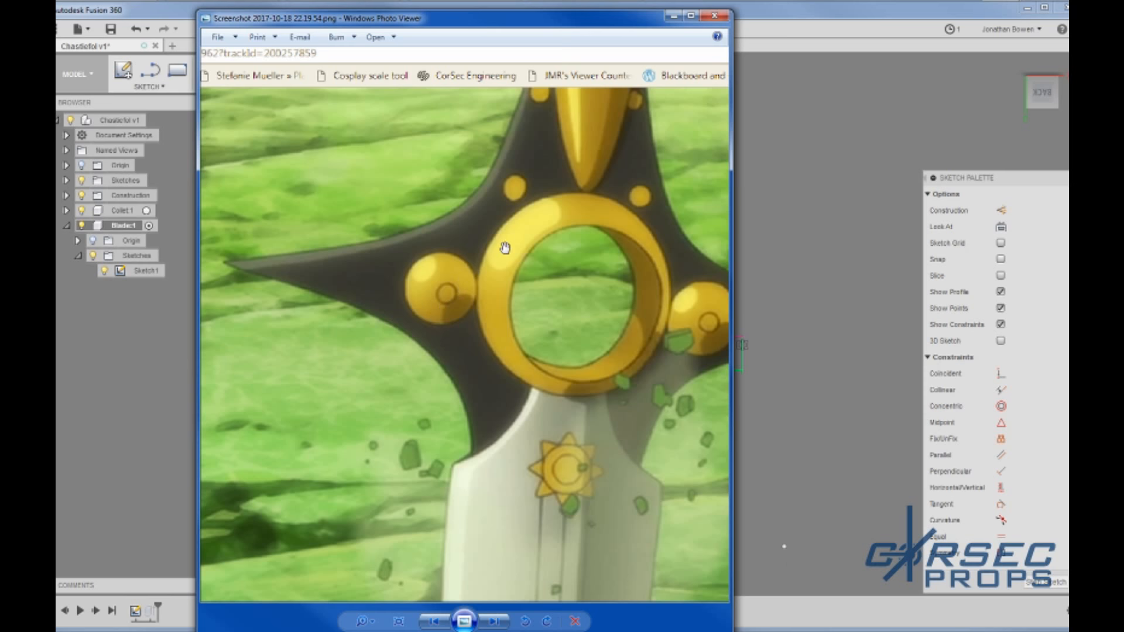
{"action": "left_click_drag", "start_coordinate": [485, 306], "coordinate": [458, 336]}
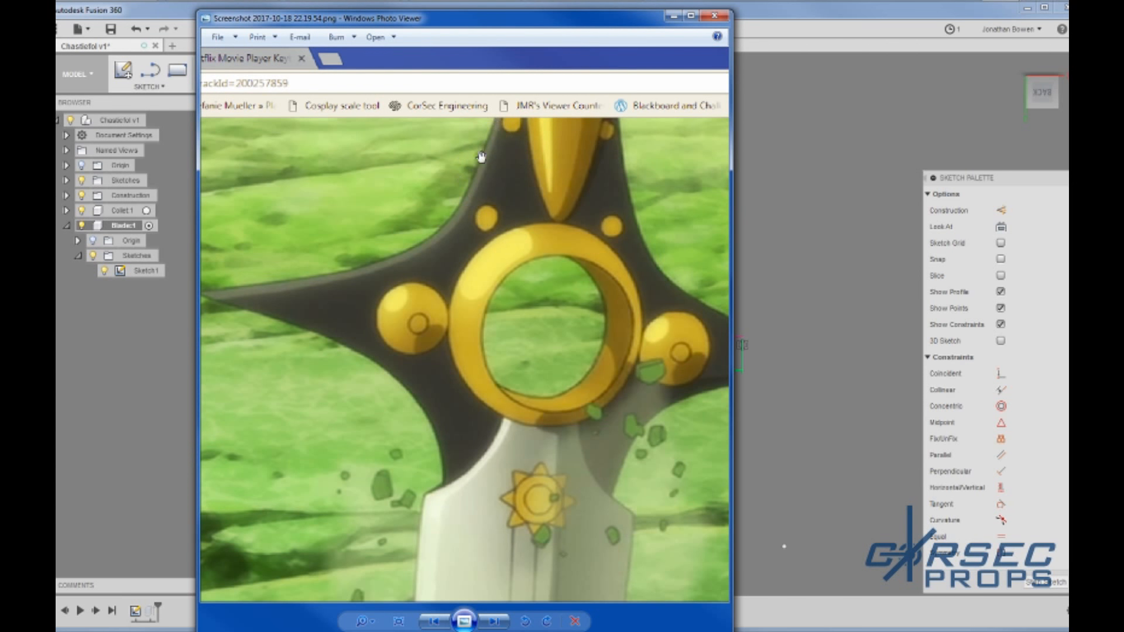
{"action": "left_click_drag", "start_coordinate": [487, 193], "coordinate": [474, 322]}
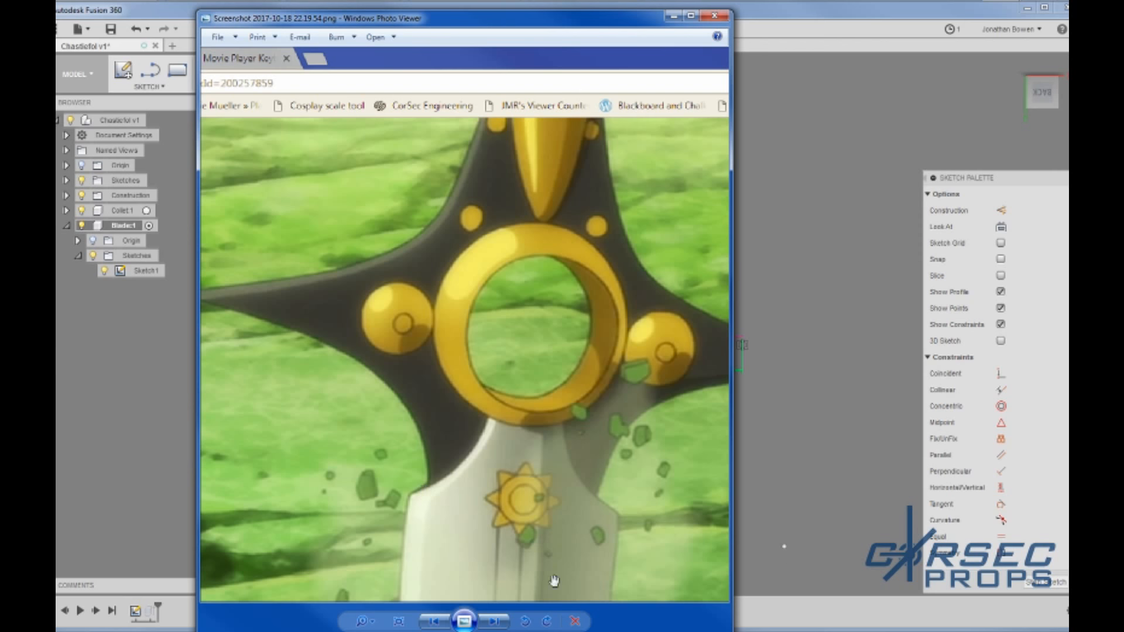
Step: Switch back to Fusion 360 and delete both lower side arcs of the crossguard
{"action": "key", "text": "alt+Tab"}
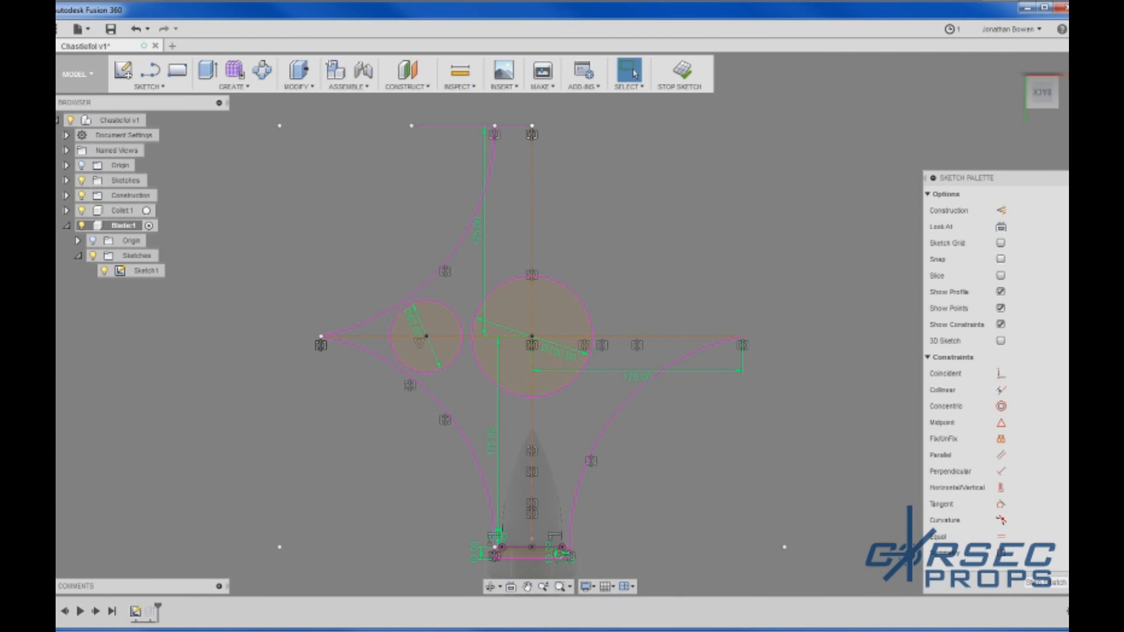
{"action": "scroll", "coordinate": [603, 383], "scroll_direction": "down", "scroll_amount": 3}
{"action": "scroll", "coordinate": [603, 383], "scroll_direction": "up", "scroll_amount": 2}
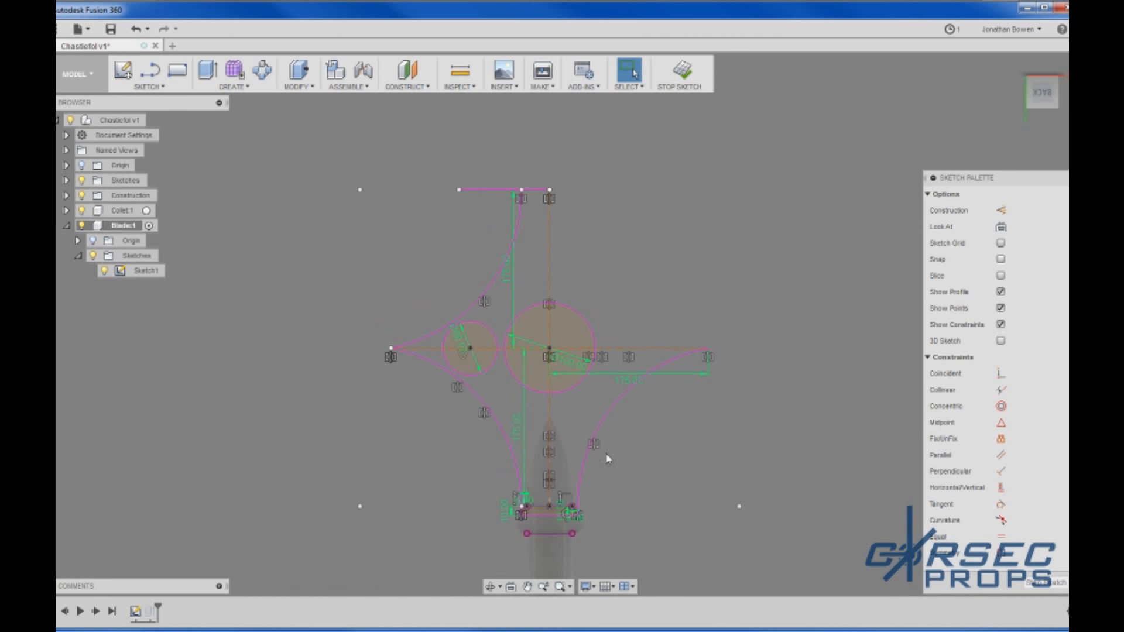
{"action": "left_click", "coordinate": [606, 417]}
{"action": "key", "text": "Delete"}
{"action": "scroll", "coordinate": [441, 439], "scroll_direction": "up", "scroll_amount": 2}
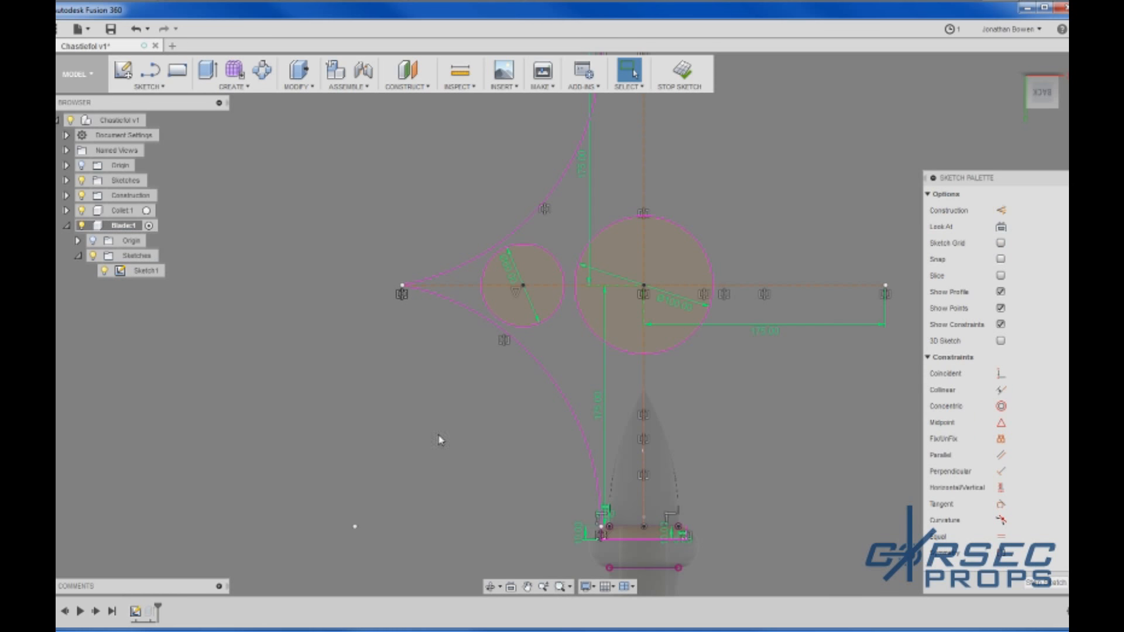
{"action": "left_click", "coordinate": [561, 388]}
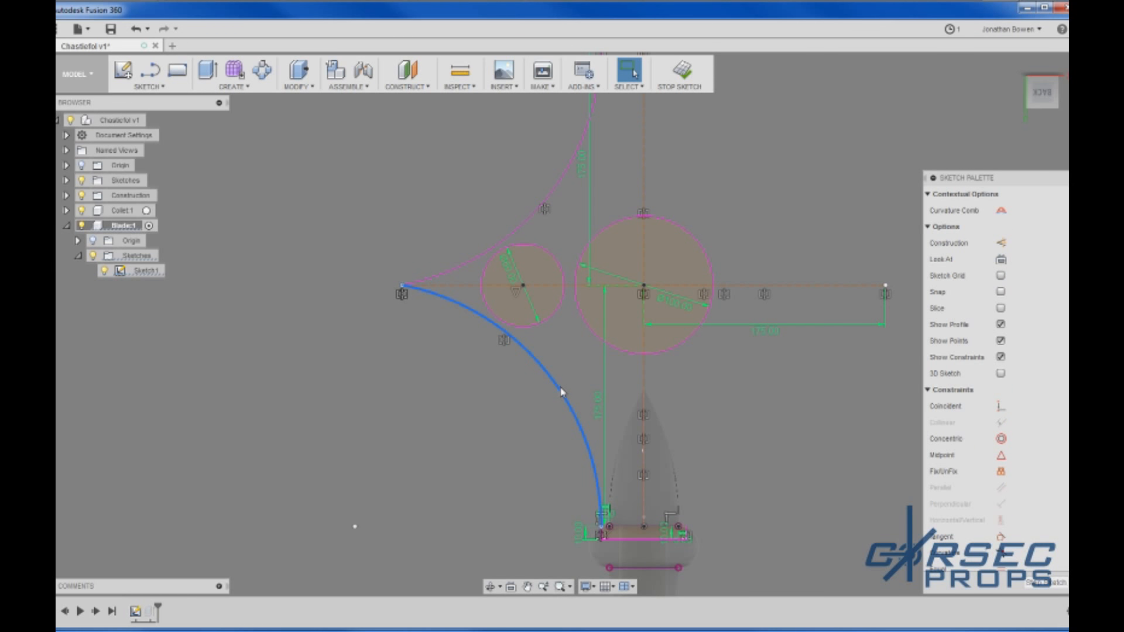
{"action": "key", "text": "Delete"}
{"action": "scroll", "coordinate": [561, 391], "scroll_direction": "down", "scroll_amount": 2}
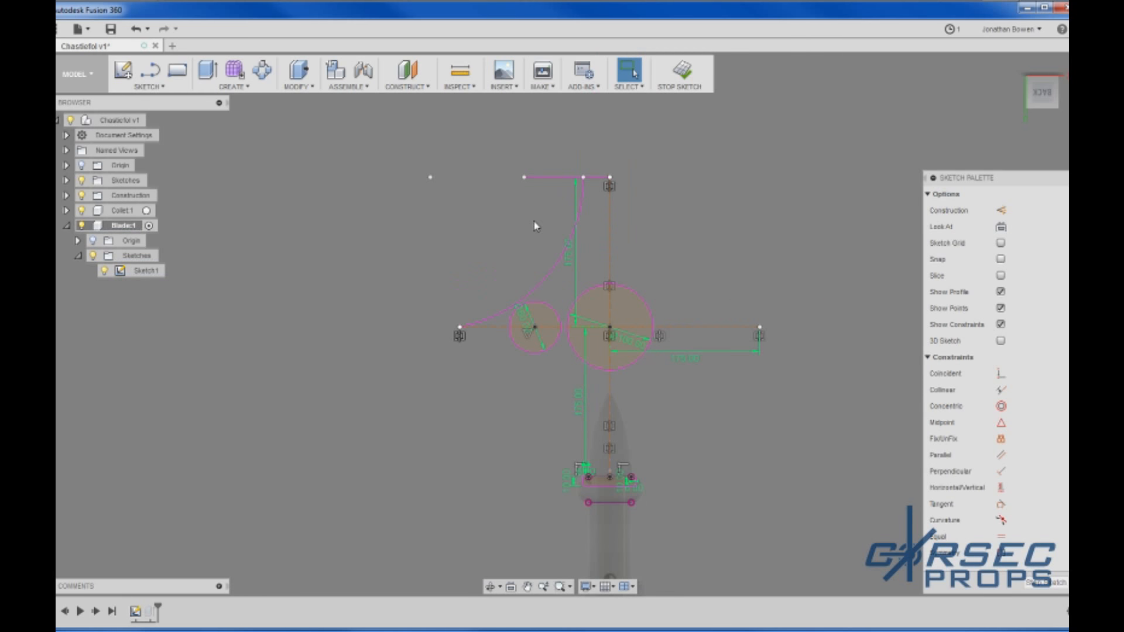
{"action": "scroll", "coordinate": [485, 287], "scroll_direction": "up", "scroll_amount": 1}
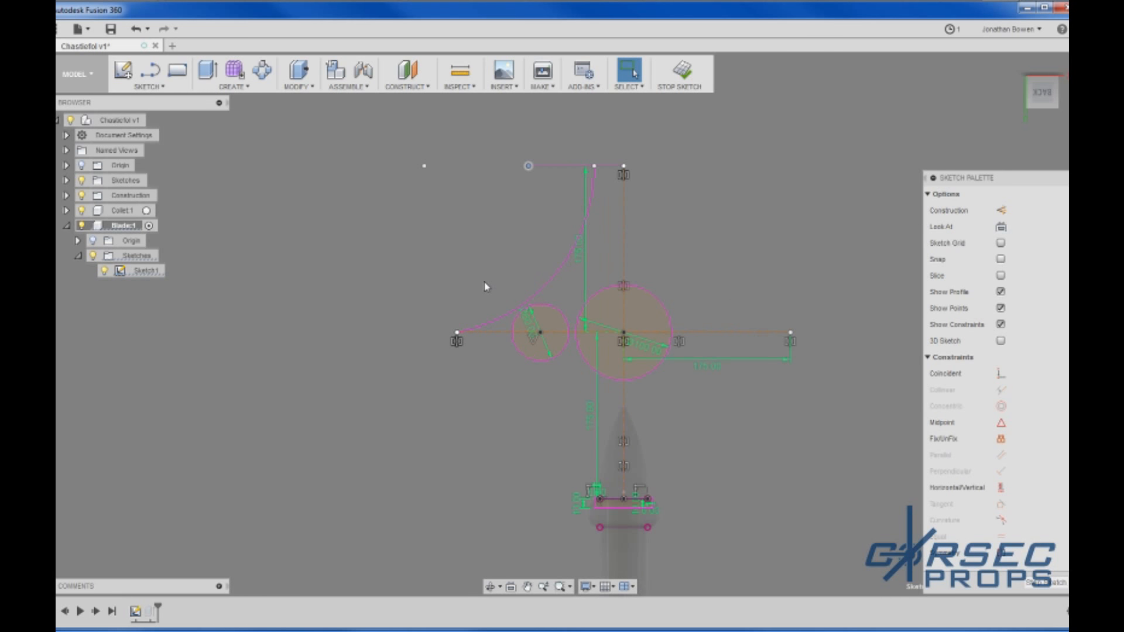
Step: Set the small side circle's diameter to 50 mm
{"action": "double_click", "coordinate": [530, 326]}
{"action": "type", "text": "50"}
{"action": "key", "text": "Return"}
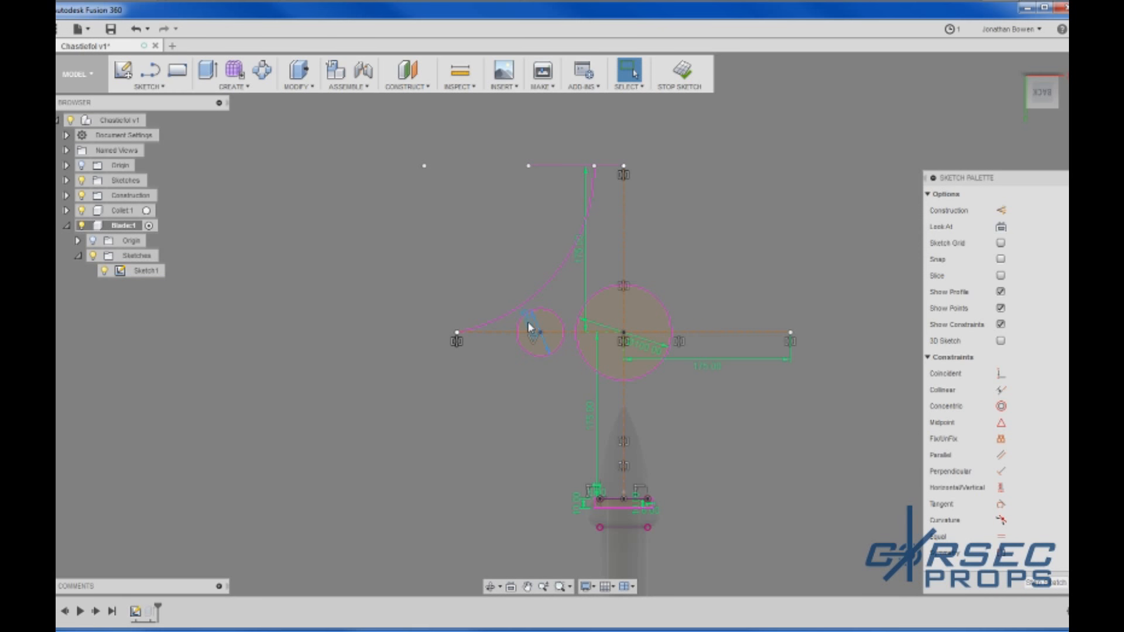
{"action": "scroll", "coordinate": [528, 321], "scroll_direction": "up", "scroll_amount": 4}
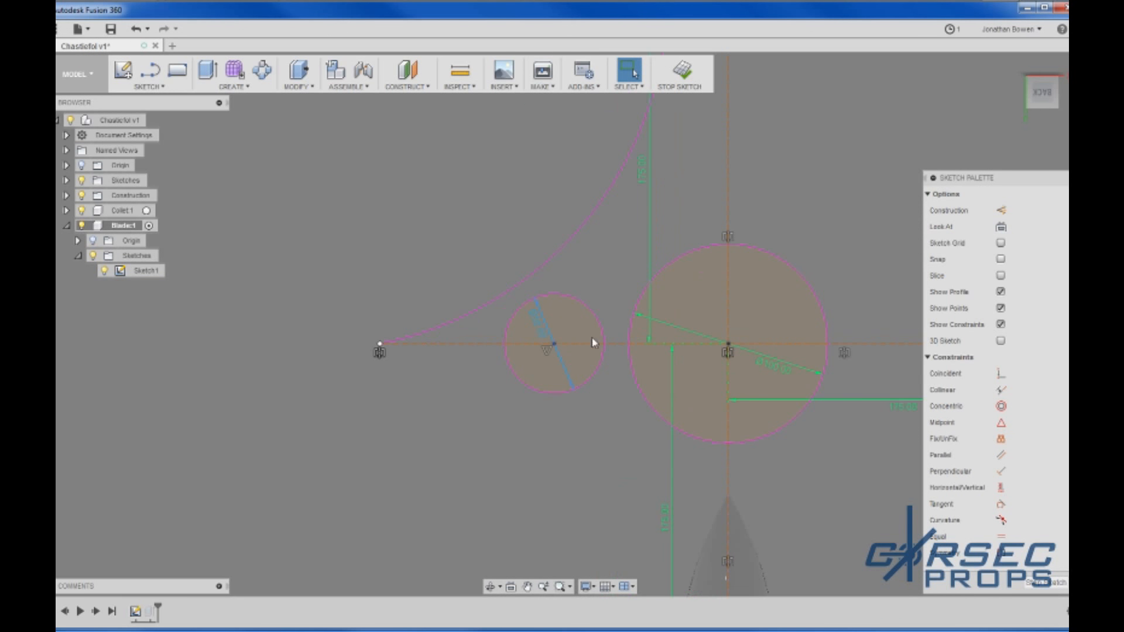
{"action": "key", "text": "m"}
{"action": "left_click", "coordinate": [584, 308]}
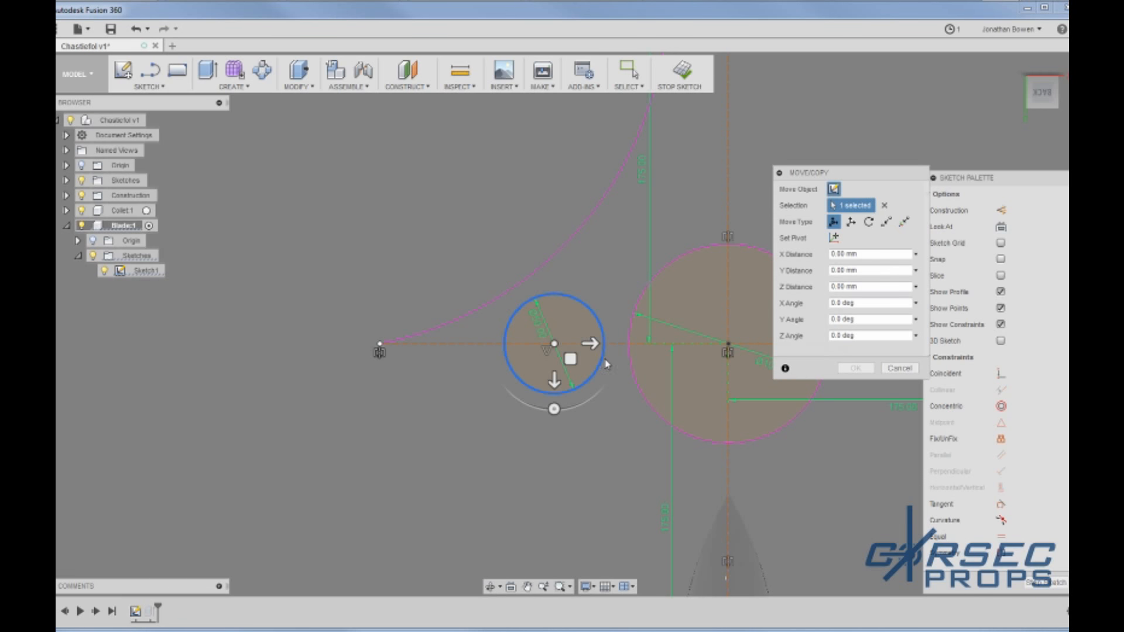
{"action": "mouse_move", "coordinate": [593, 344]}
{"action": "left_mouse_down"}
{"action": "mouse_move", "coordinate": [622, 350]}
{"action": "mouse_move", "coordinate": [594, 351]}
{"action": "left_mouse_up"}
{"action": "left_click", "coordinate": [902, 372]}
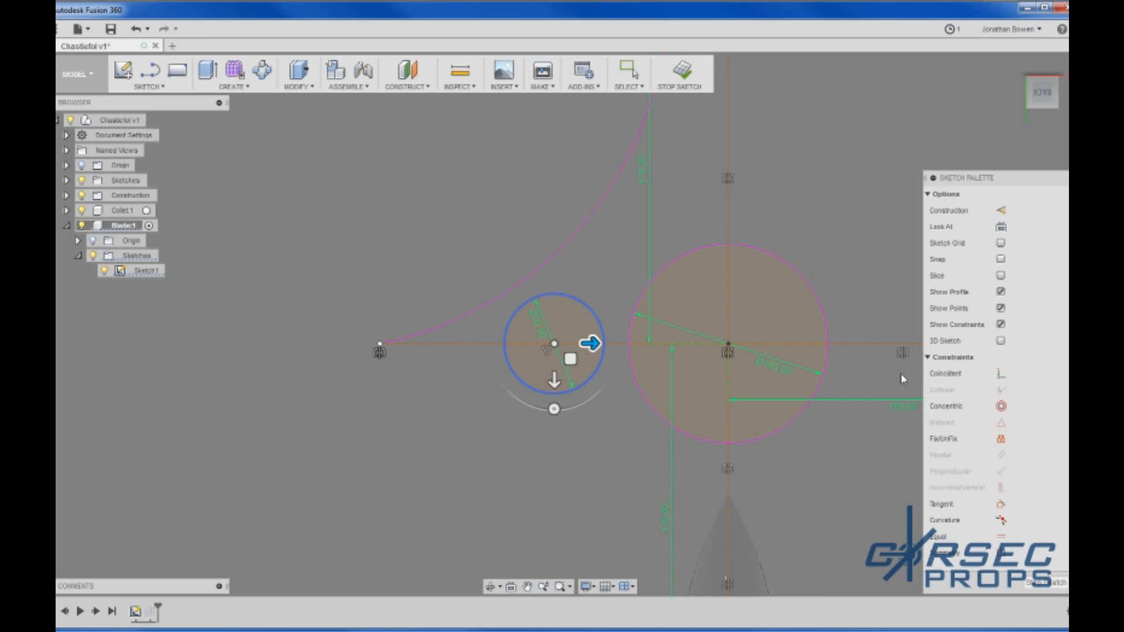
Step: Delete the small side circle and draw a 30 mm line outward from the central circle's left edge along the horizontal centreline
{"action": "left_click", "coordinate": [563, 394]}
{"action": "key", "text": "Delete"}
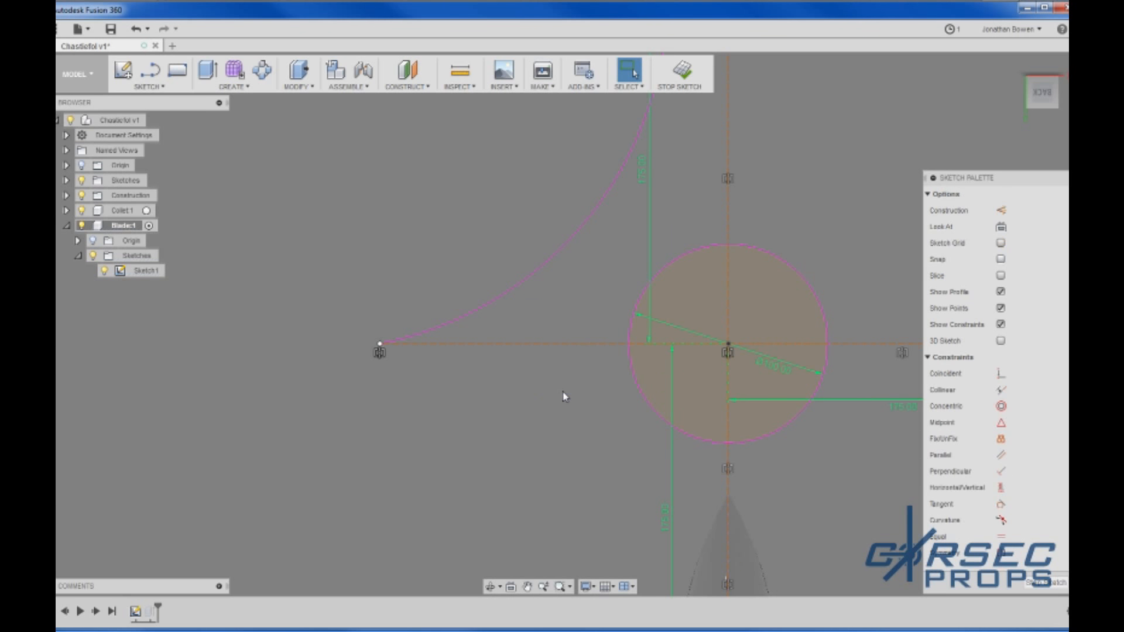
{"action": "key", "text": "l"}
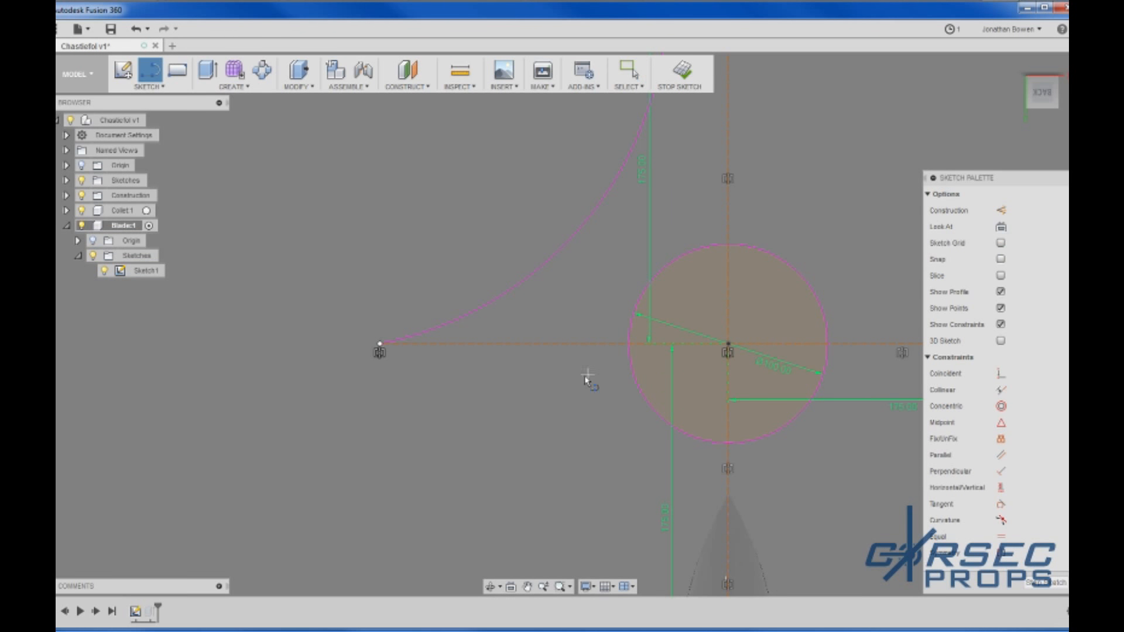
{"action": "left_click", "coordinate": [629, 345]}
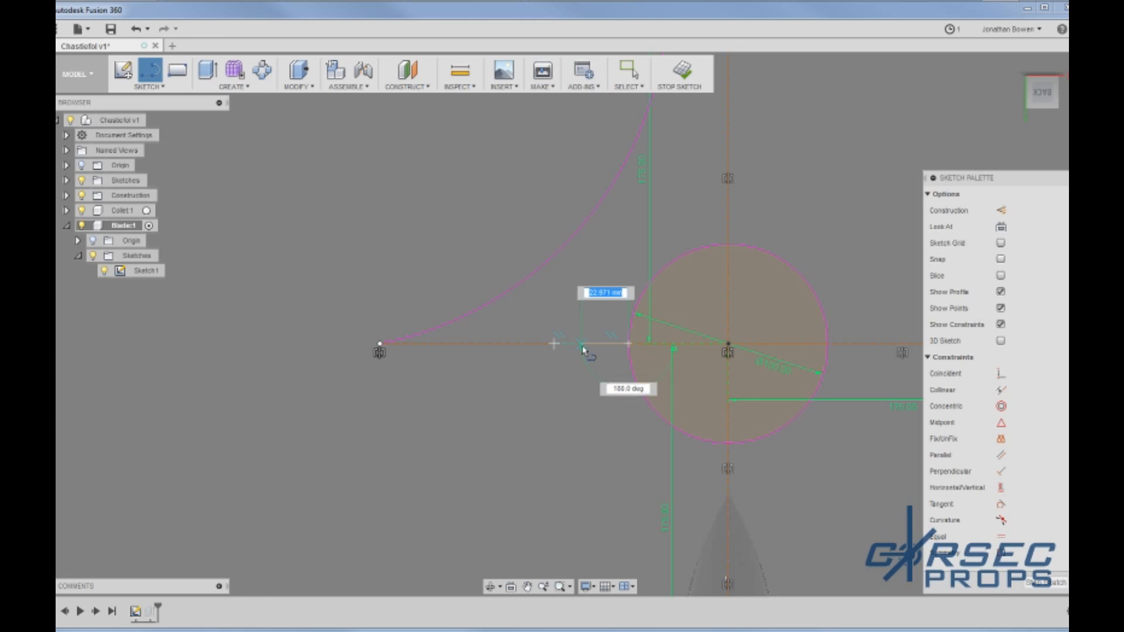
{"action": "type", "text": "30"}
{"action": "key", "text": "Return"}
{"action": "key", "text": "Escape"}
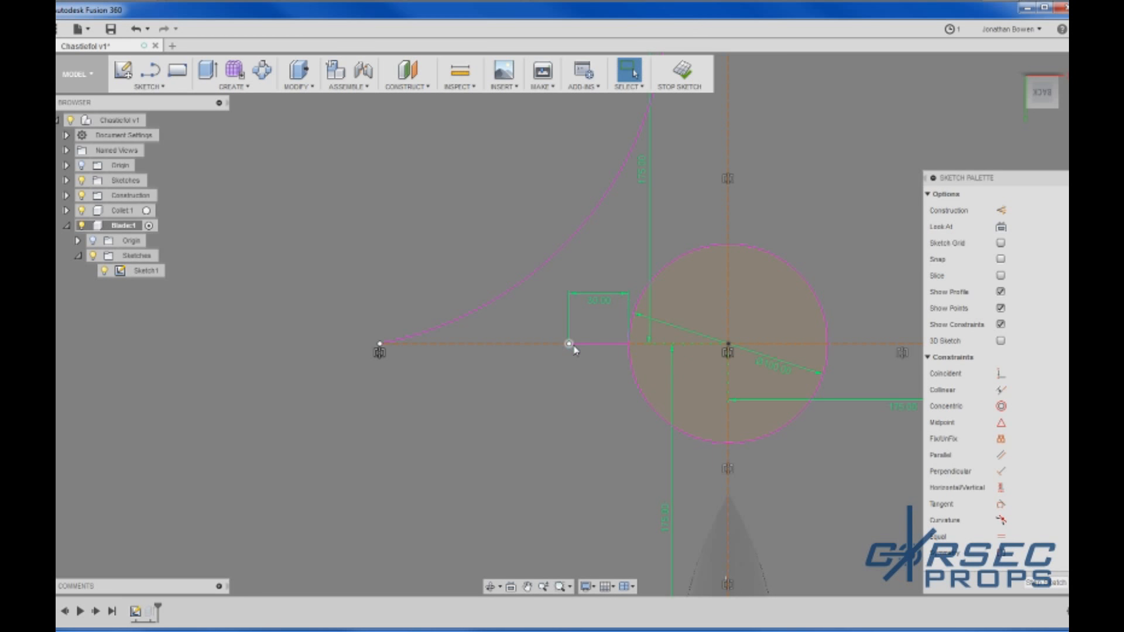
Step: Sketch a 50 mm diameter circle centred on the outer end of the 30 mm line
{"action": "key", "text": "c"}
{"action": "left_click", "coordinate": [569, 345]}
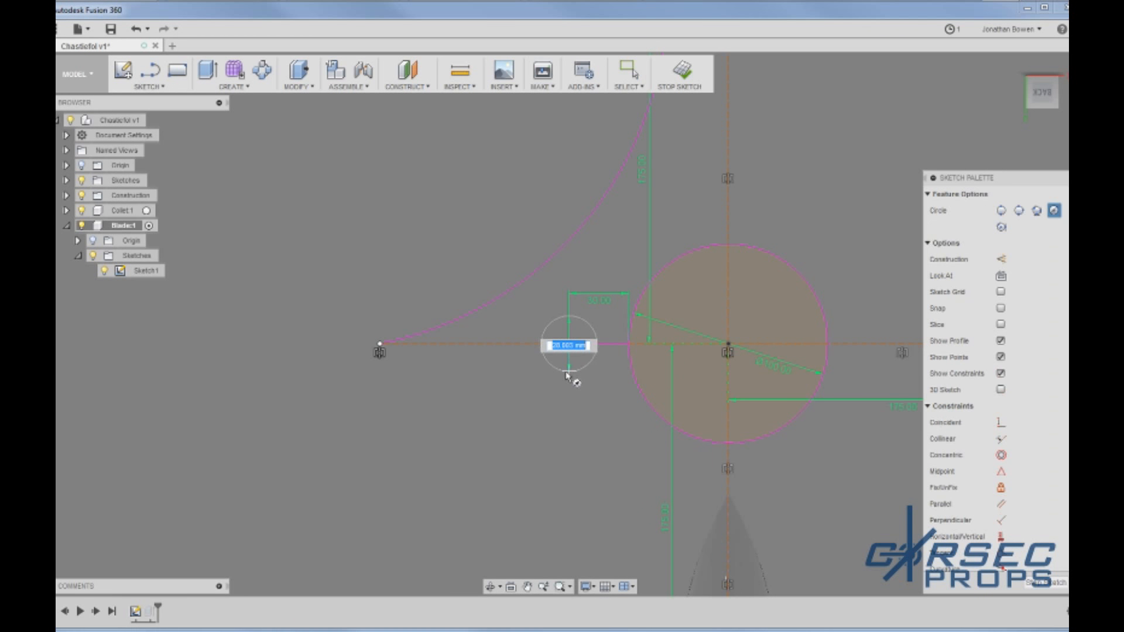
{"action": "type", "text": "50"}
{"action": "key", "text": "Tab"}
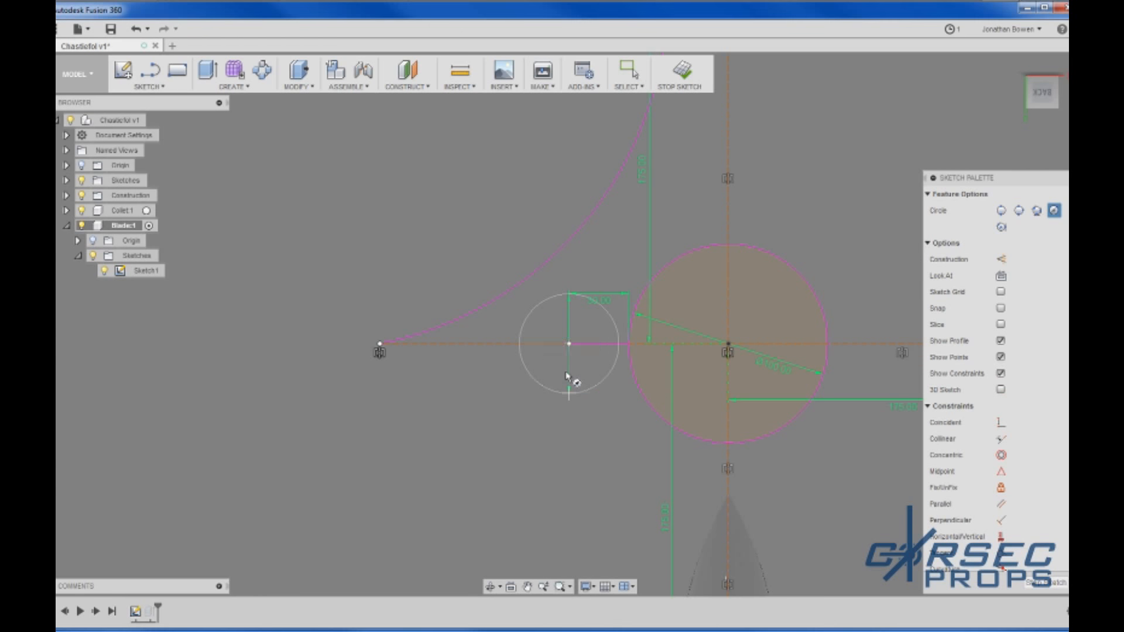
{"action": "key", "text": "Return"}
{"action": "key", "text": "Escape"}
{"action": "scroll", "coordinate": [387, 400], "scroll_direction": "up", "scroll_amount": 3}
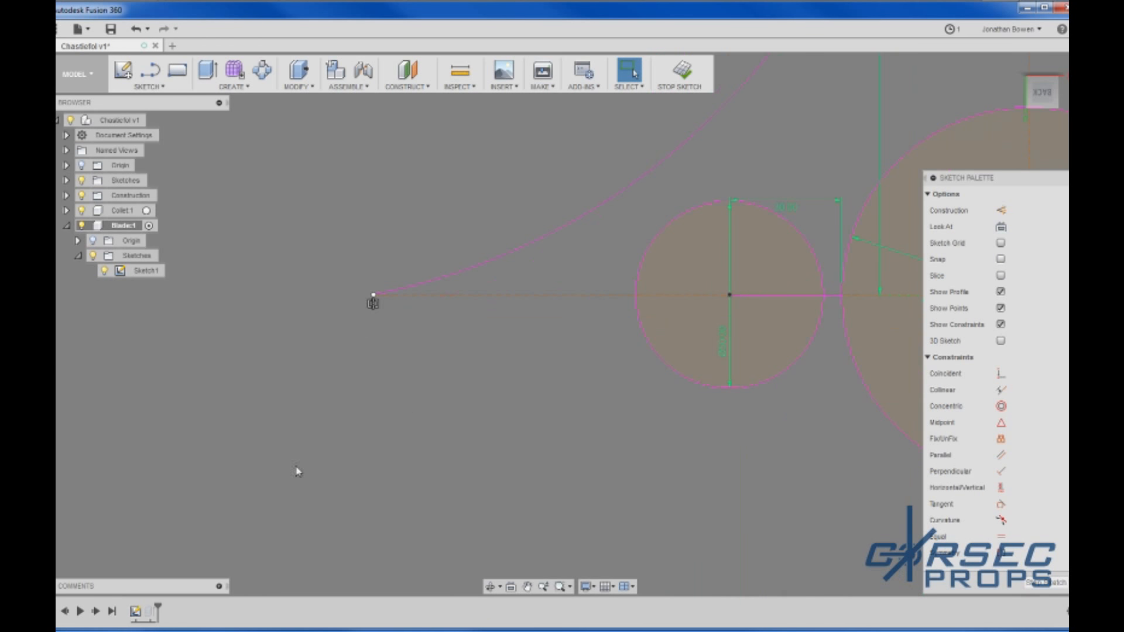
Step: Delete the upper left side arc of the crossguard
{"action": "scroll", "coordinate": [270, 479], "scroll_direction": "down", "scroll_amount": 6}
{"action": "scroll", "coordinate": [294, 439], "scroll_direction": "up", "scroll_amount": 2}
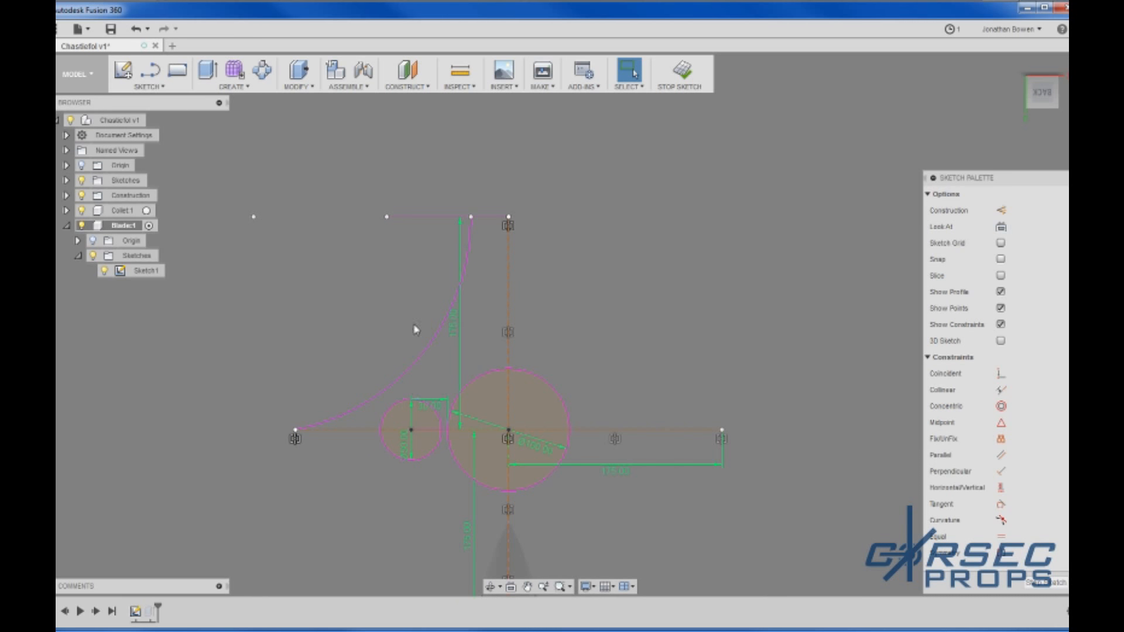
{"action": "left_click", "coordinate": [418, 364]}
{"action": "key", "text": "Delete"}
Step: Draw a 75 mm vertical line downward from the outer end of the upper horizontal line
{"action": "key", "text": "l"}
{"action": "left_click", "coordinate": [386, 216]}
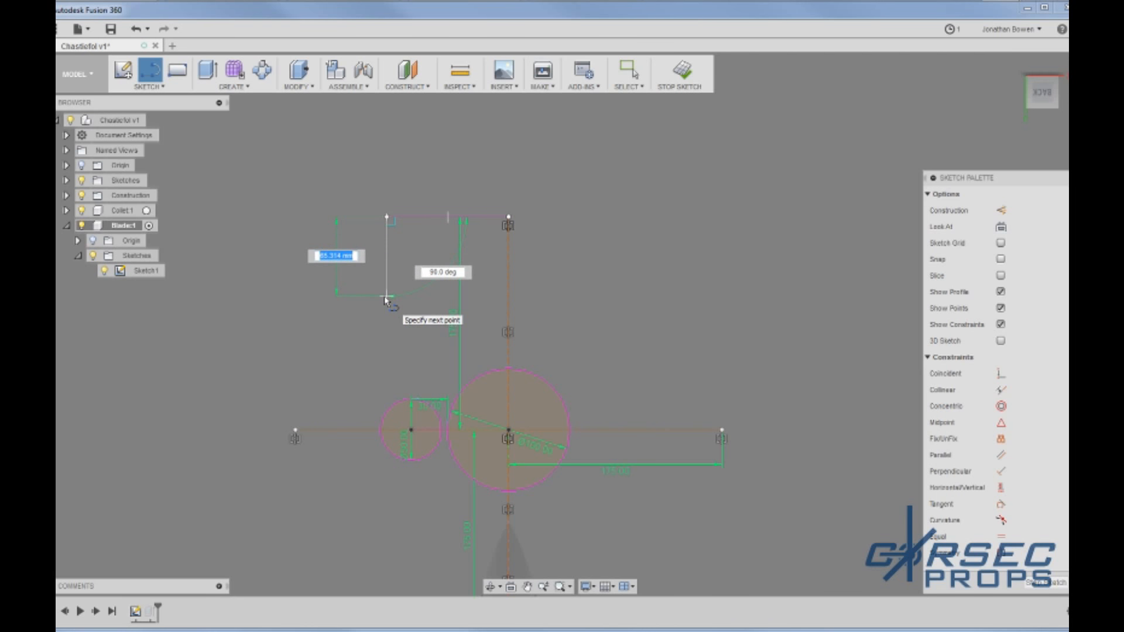
{"action": "left_click", "coordinate": [386, 303]}
{"action": "key", "text": "Escape"}
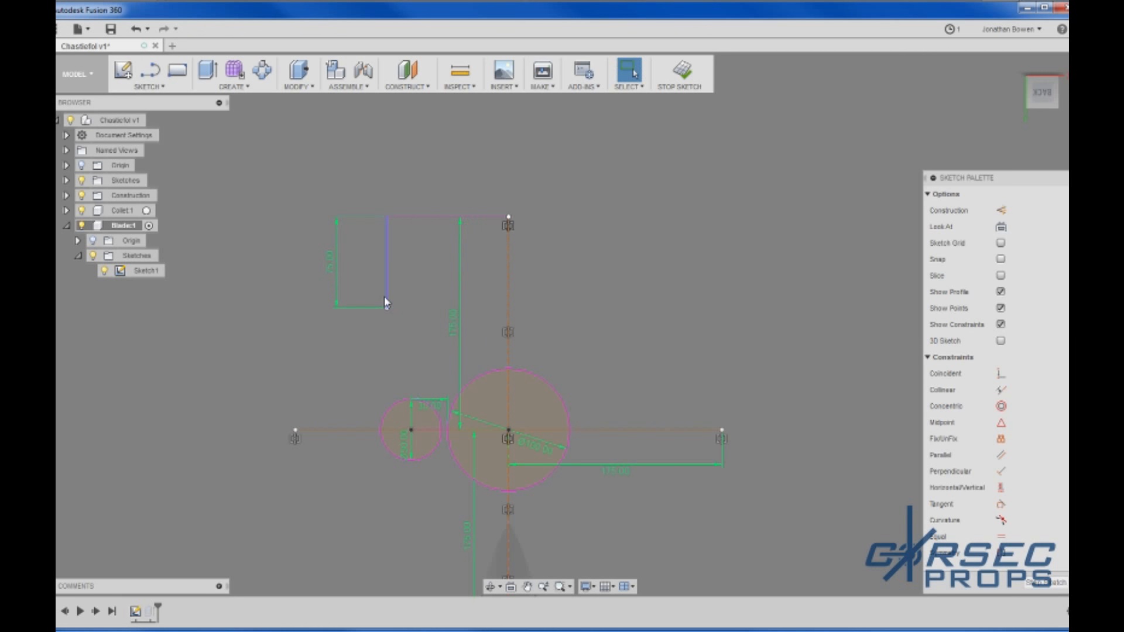
{"action": "left_click", "coordinate": [149, 86]}
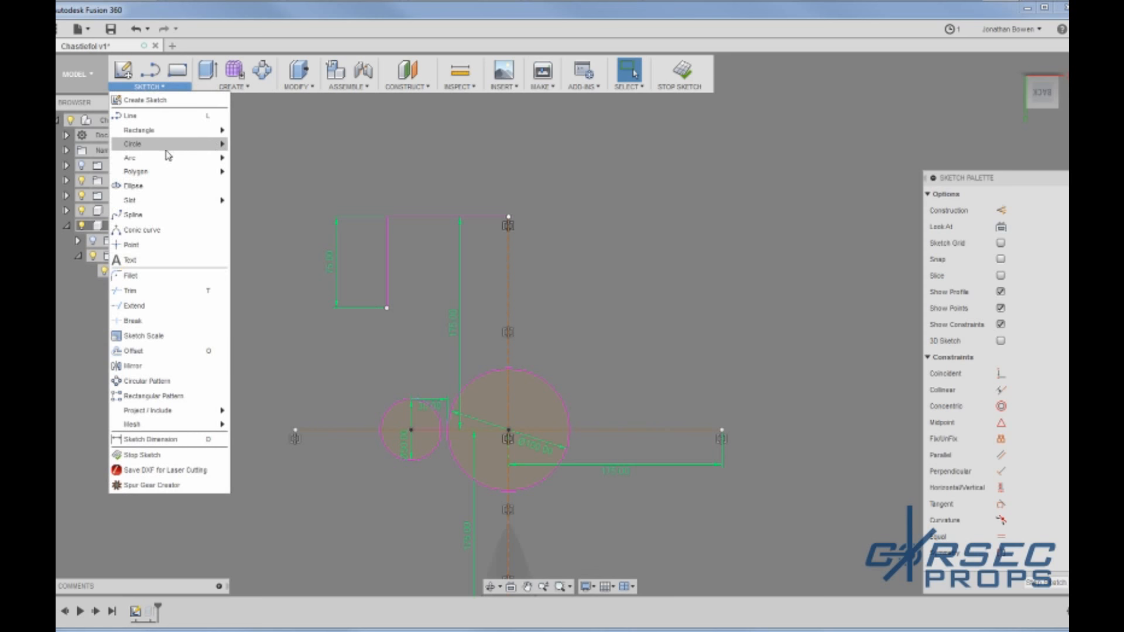
{"action": "mouse_move", "coordinate": [168, 157]}
{"action": "left_click", "coordinate": [252, 173]}
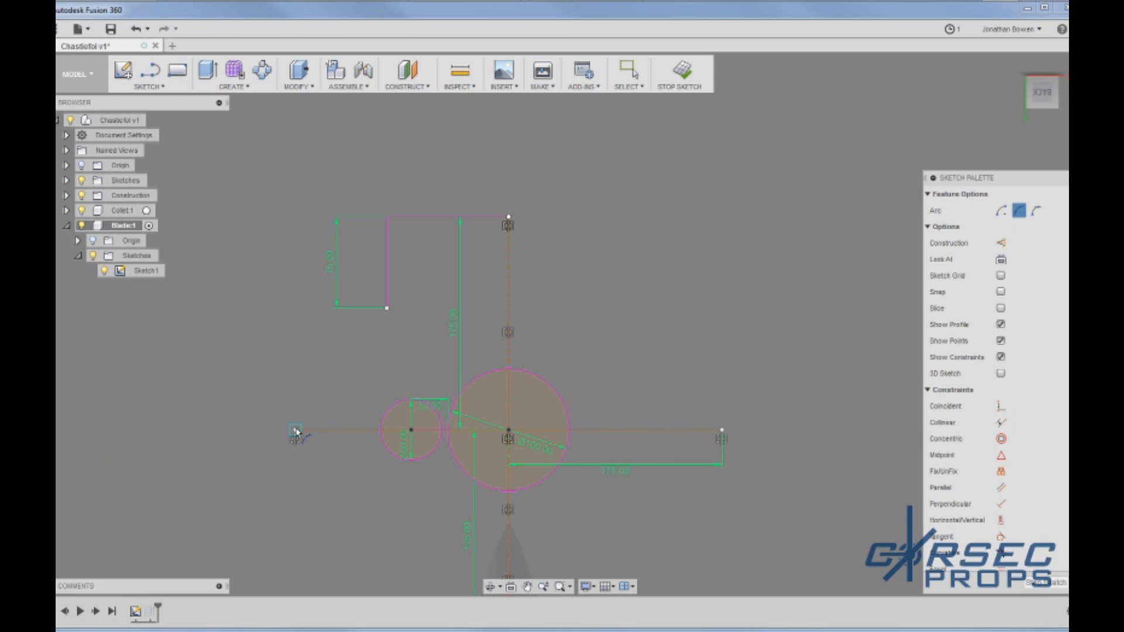
{"action": "left_click", "coordinate": [295, 431]}
{"action": "left_click", "coordinate": [387, 307]}
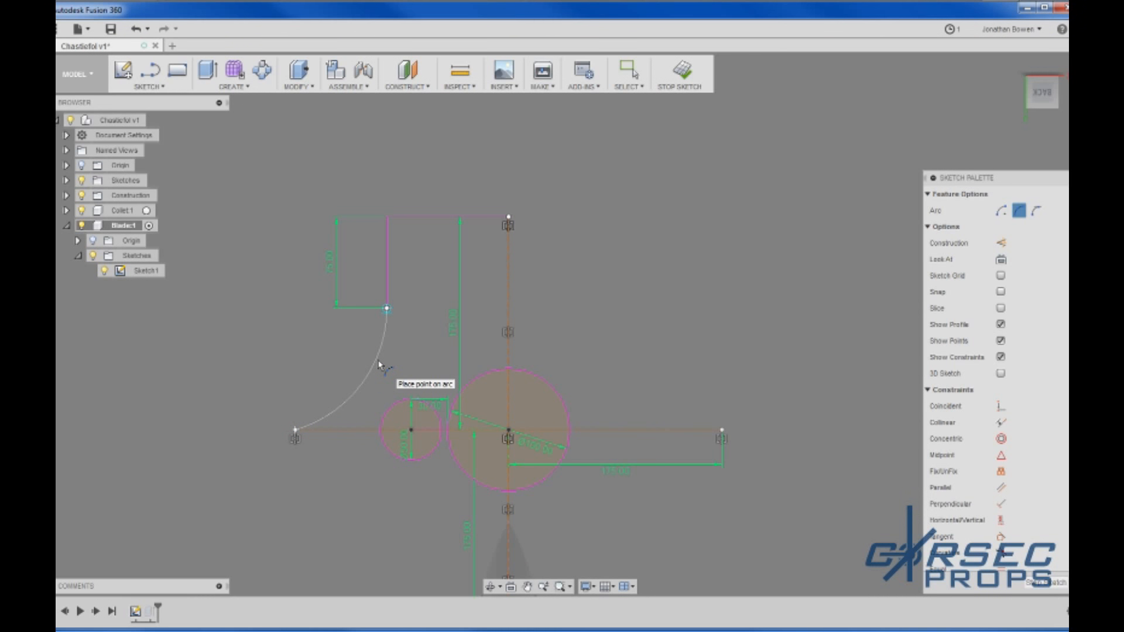
{"action": "key", "text": "Escape"}
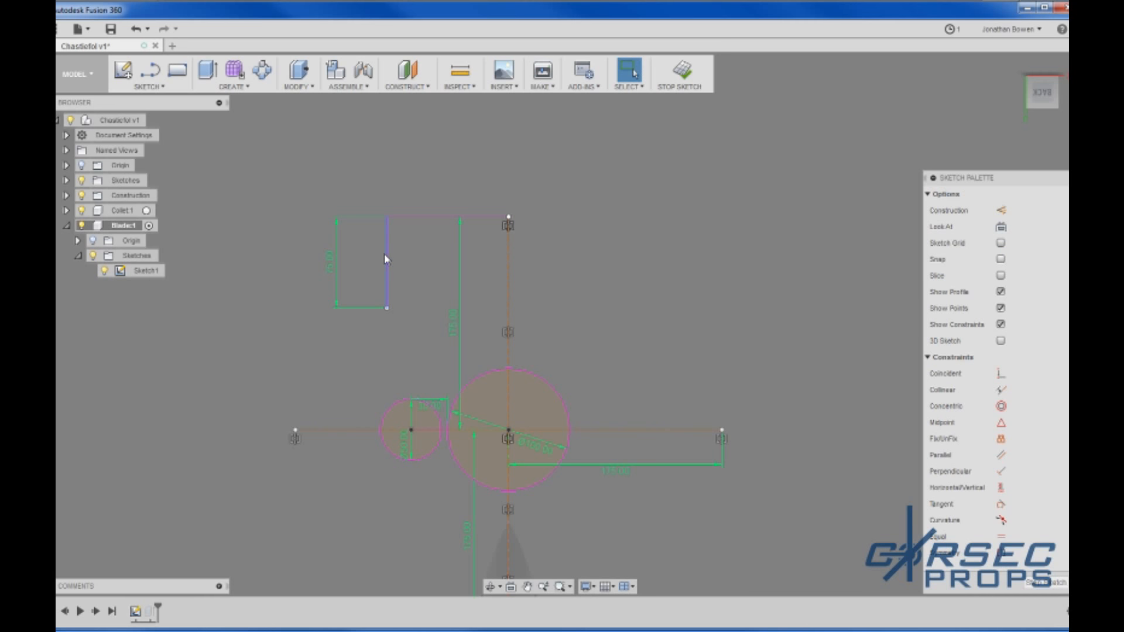
Step: Delete the 75 mm vertical line and check the crossguard's shape in the reference screenshot
{"action": "left_click", "coordinate": [386, 257]}
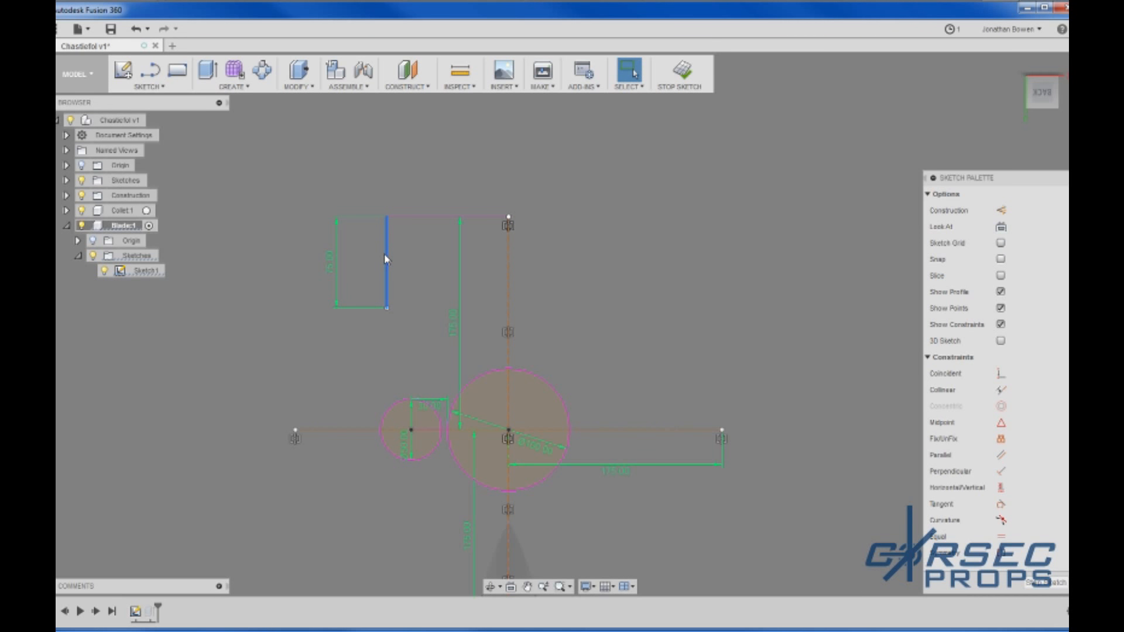
{"action": "key", "text": "Delete"}
{"action": "key", "text": "alt+Tab"}
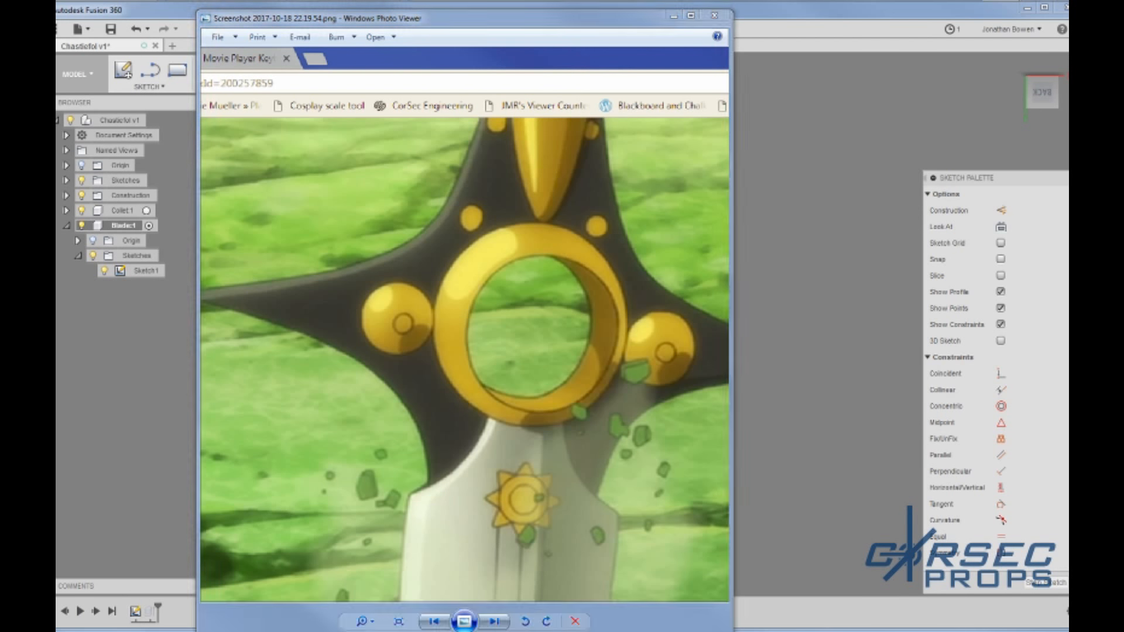
{"action": "key", "text": "alt+Tab"}
Step: Set the length of the upper horizontal line of the crossguard to 80 mm
{"action": "left_click", "coordinate": [486, 217]}
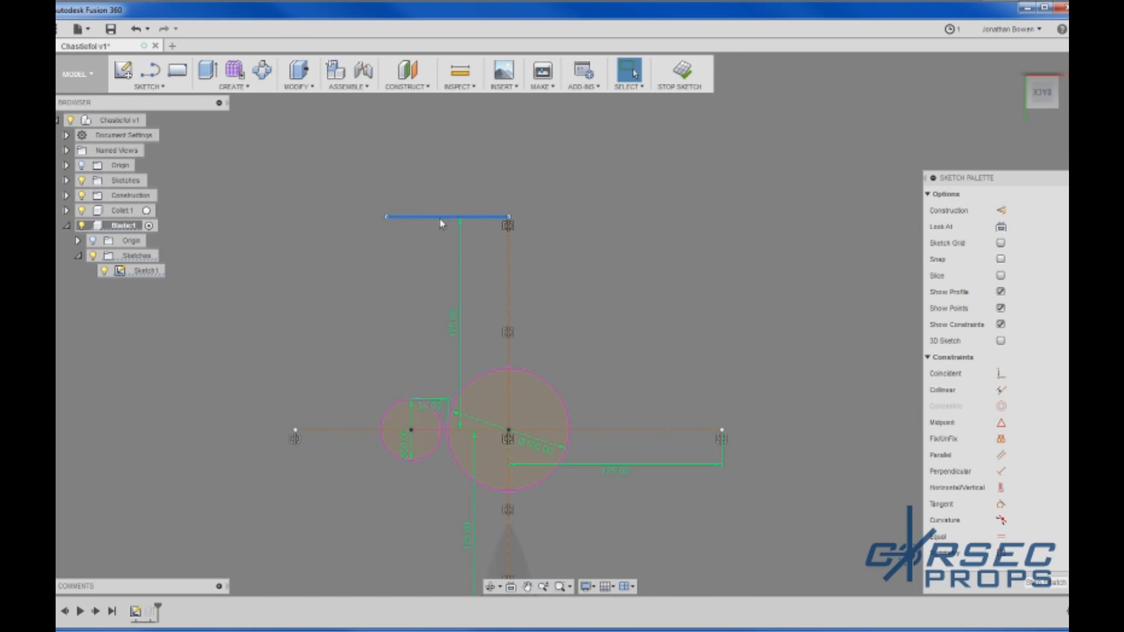
{"action": "key", "text": "d"}
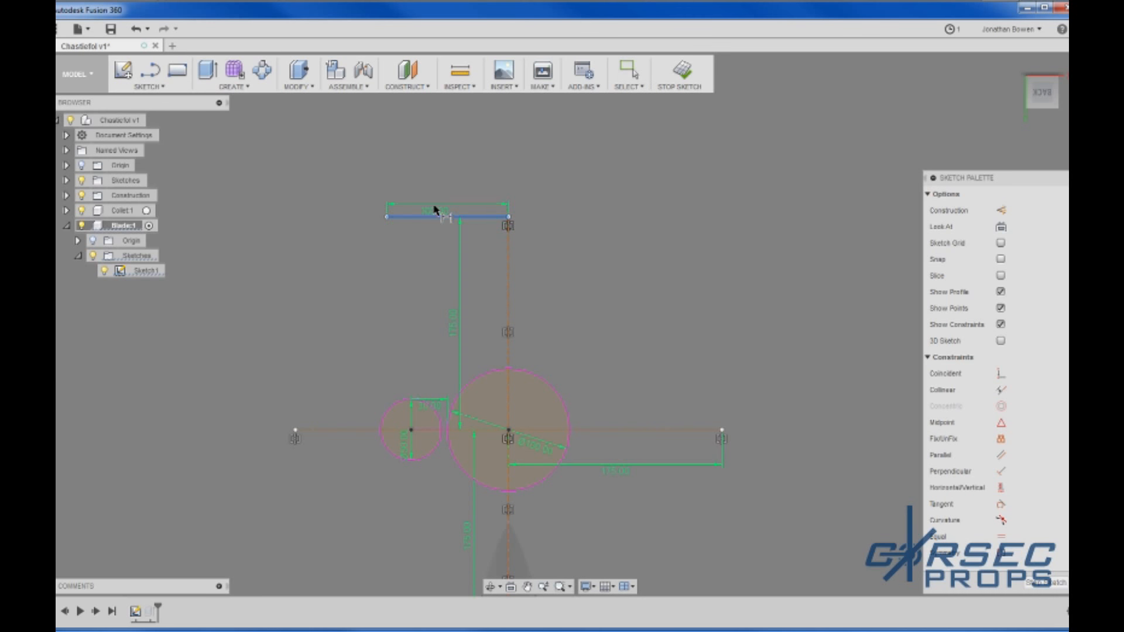
{"action": "left_click", "coordinate": [437, 184]}
{"action": "type", "text": "80"}
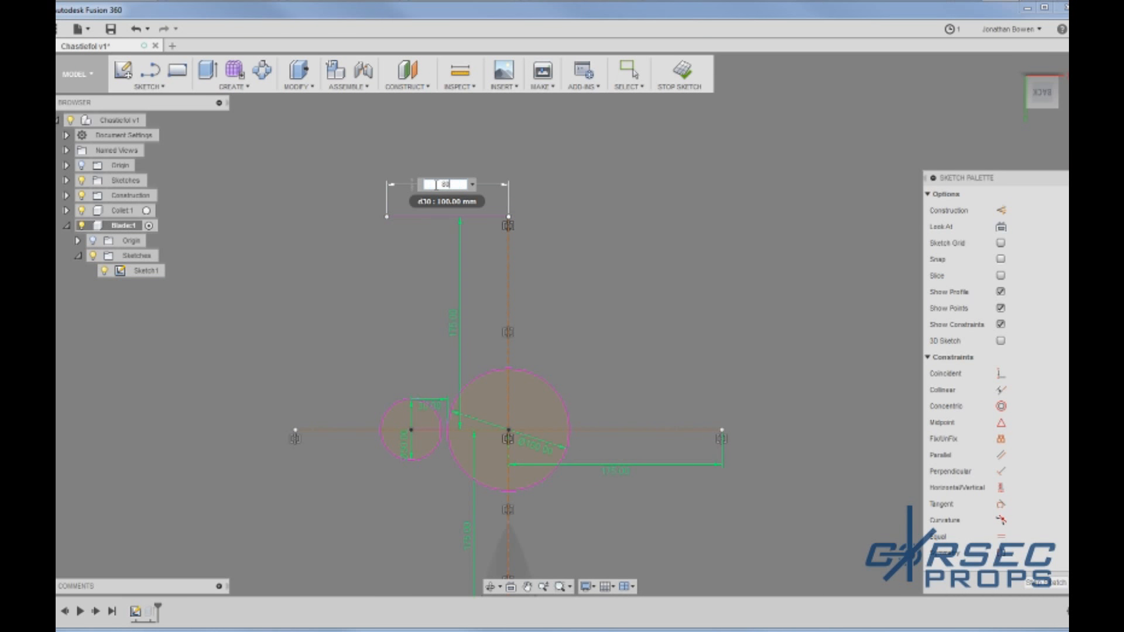
{"action": "key", "text": "Return"}
Step: Draw a 75 mm vertical line downward from the outer end of the 80 mm horizontal line
{"action": "key", "text": "l"}
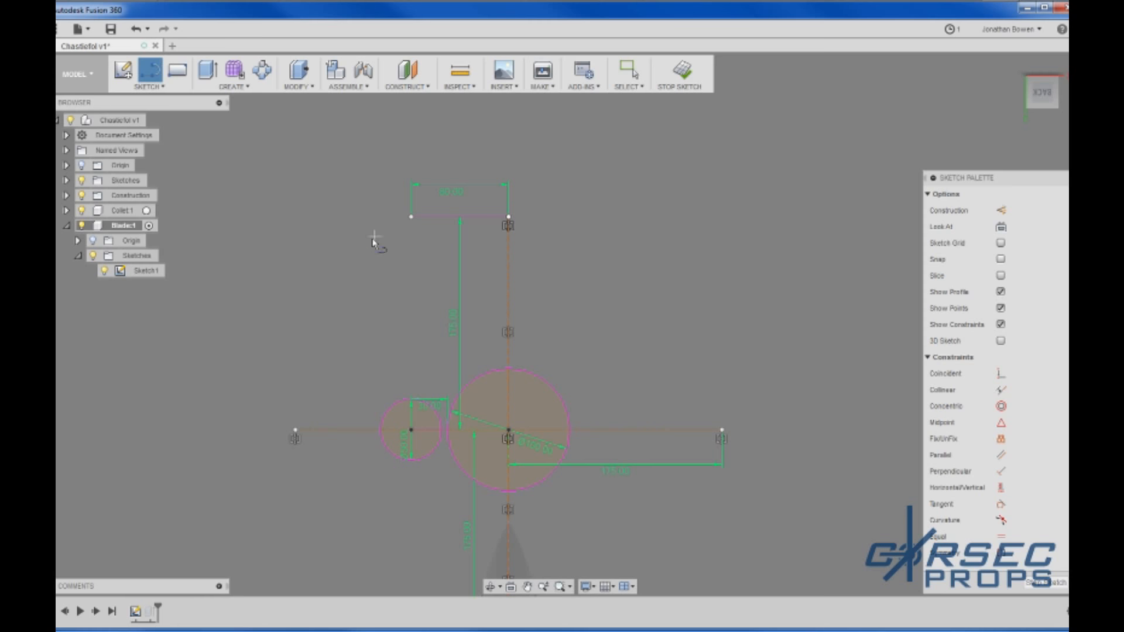
{"action": "left_click", "coordinate": [411, 217]}
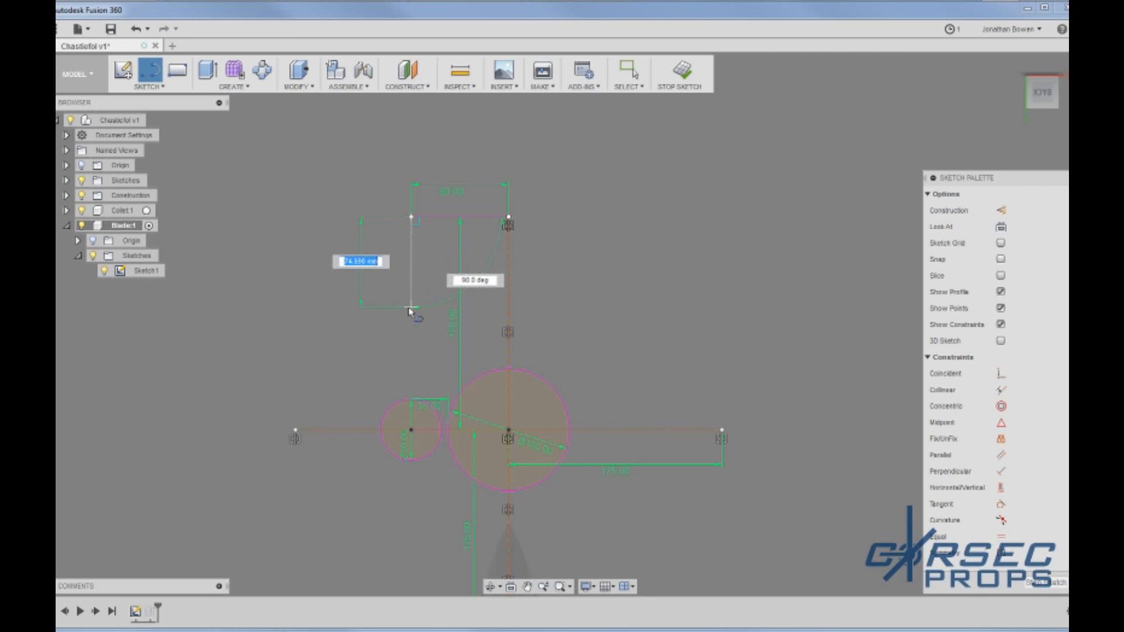
{"action": "type", "text": "75"}
{"action": "key", "text": "Return"}
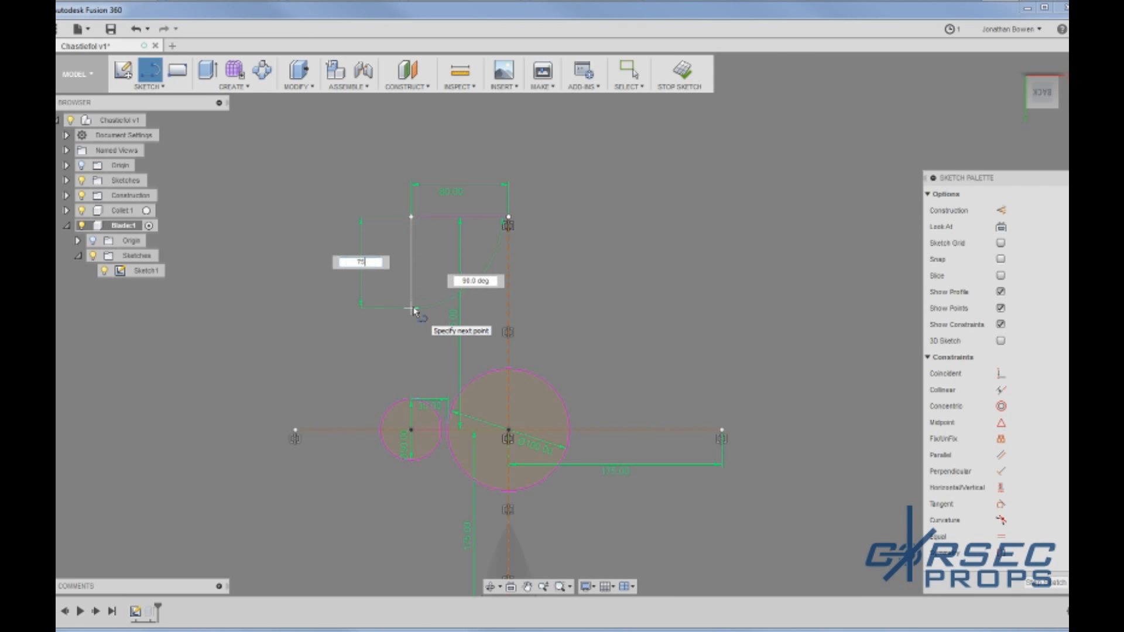
{"action": "key", "text": "Escape"}
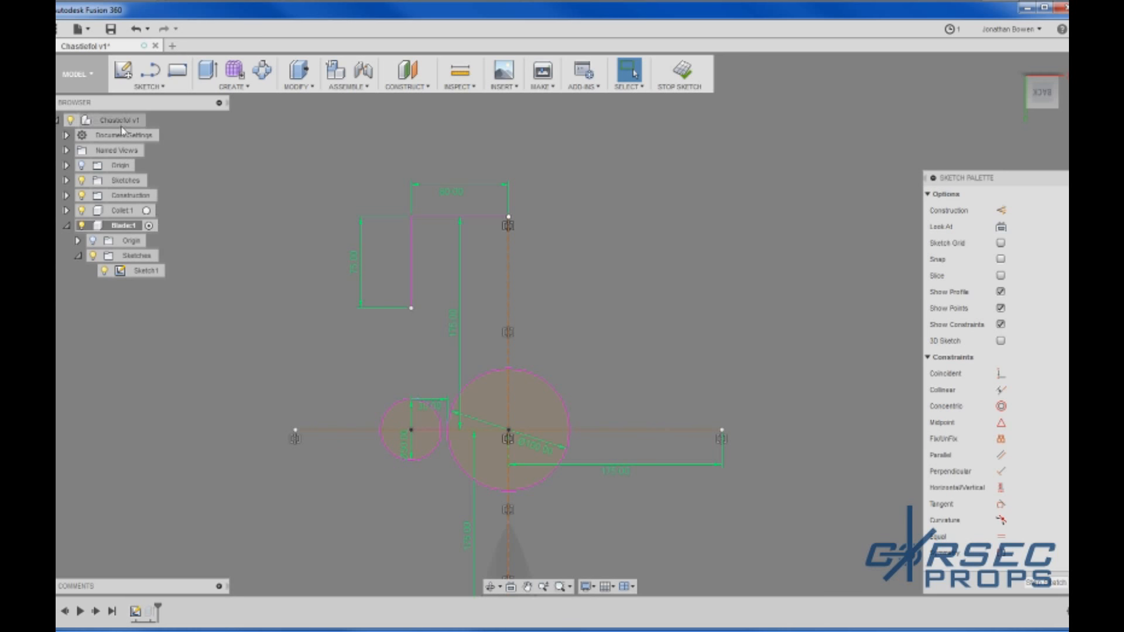
Step: Draw a concave three-point arc from the left end of the horizontal centreline to the lower end of the 75 mm line
{"action": "left_click", "coordinate": [148, 86]}
{"action": "mouse_move", "coordinate": [146, 159]}
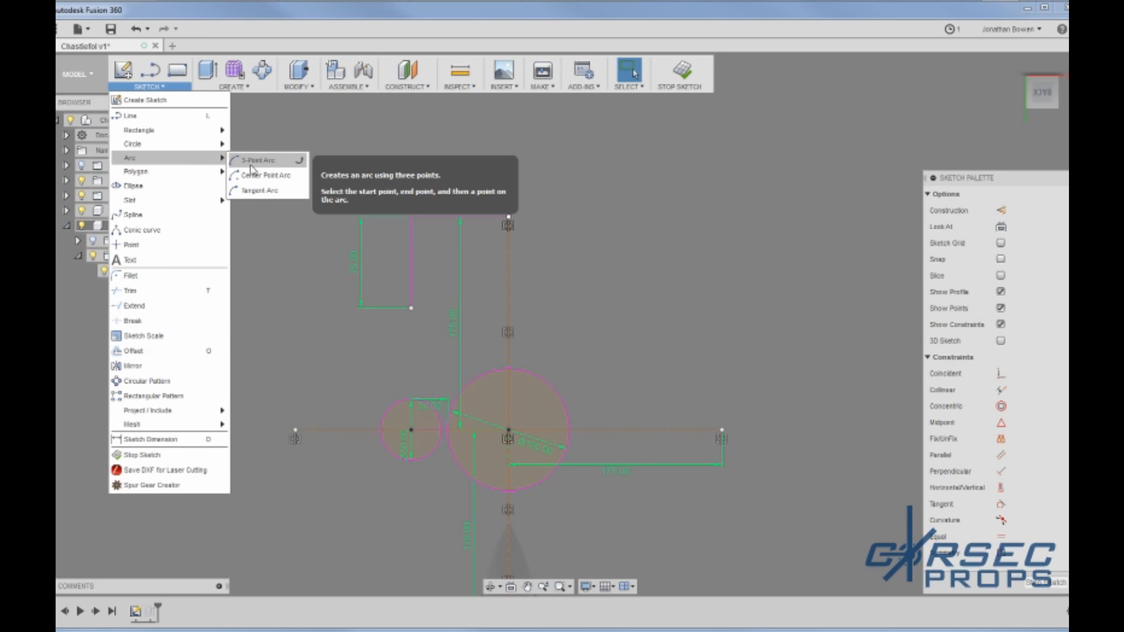
{"action": "left_click", "coordinate": [253, 161]}
{"action": "left_click", "coordinate": [295, 431]}
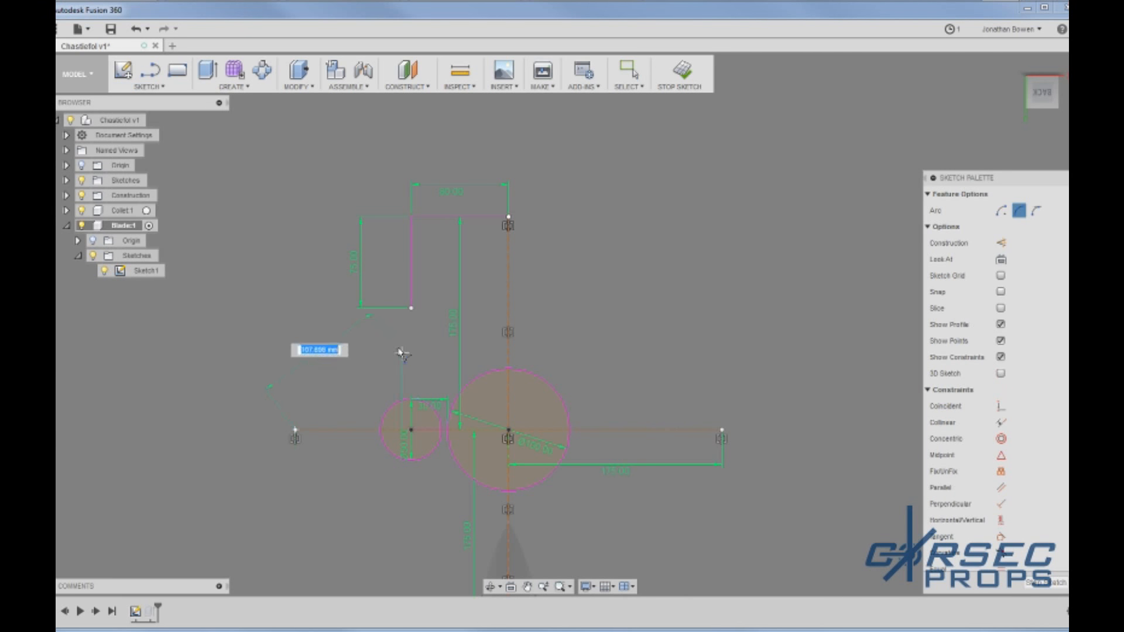
{"action": "left_click", "coordinate": [411, 308]}
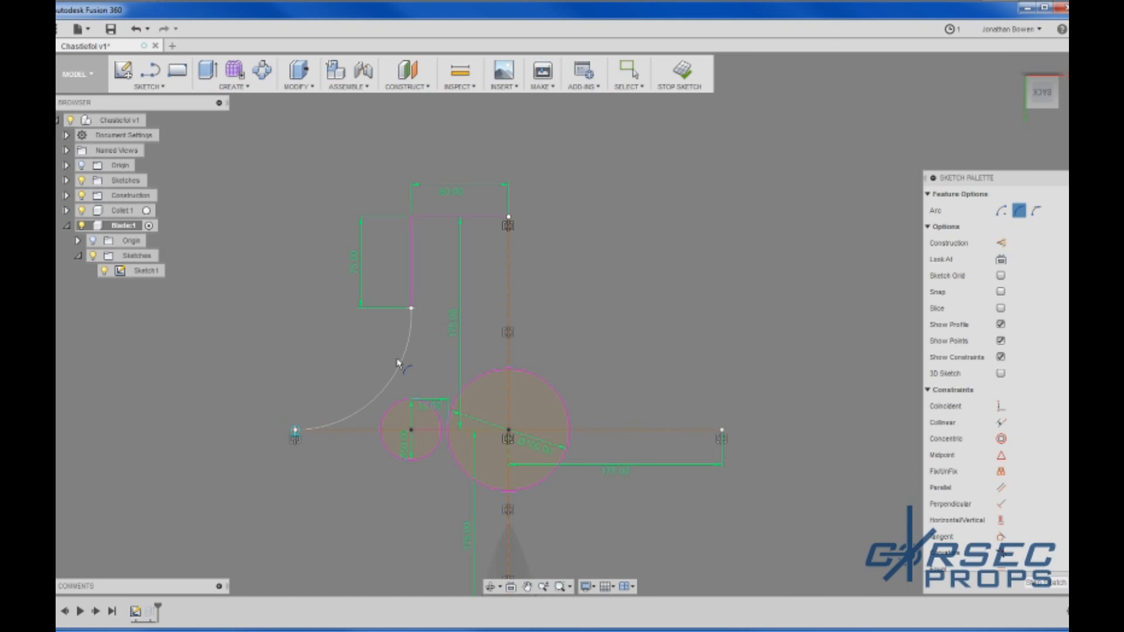
{"action": "left_click", "coordinate": [397, 364]}
{"action": "scroll", "coordinate": [568, 291], "scroll_direction": "down", "scroll_amount": 4}
{"action": "scroll", "coordinate": [577, 318], "scroll_direction": "up", "scroll_amount": 4}
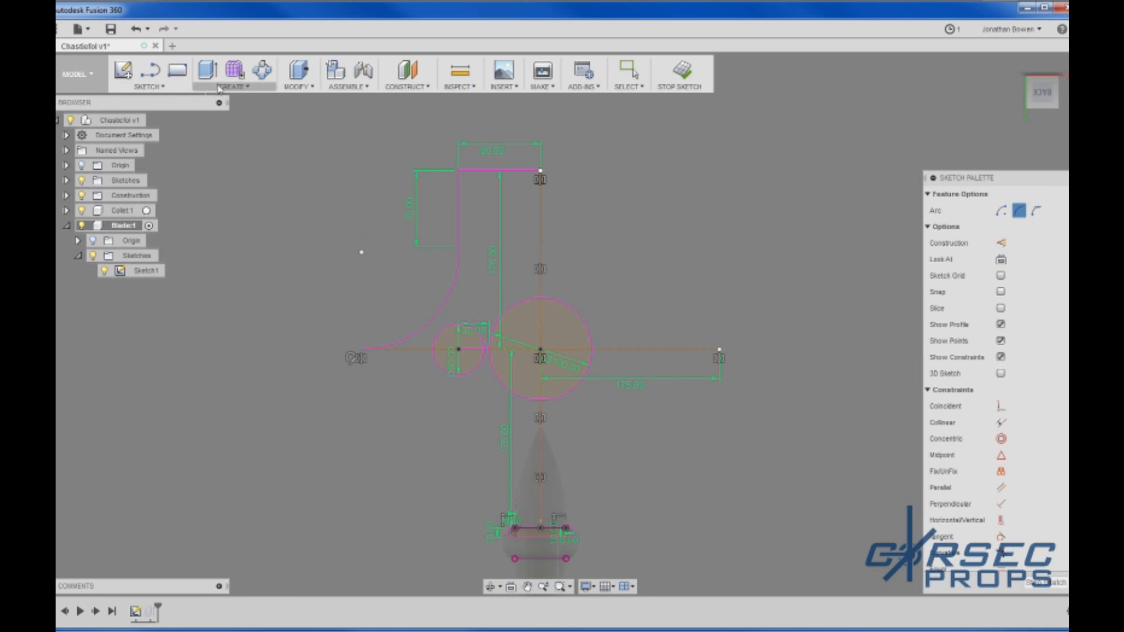
Step: Mirror the new side arc across the horizontal centreline
{"action": "left_click", "coordinate": [152, 87]}
{"action": "left_click", "coordinate": [167, 364]}
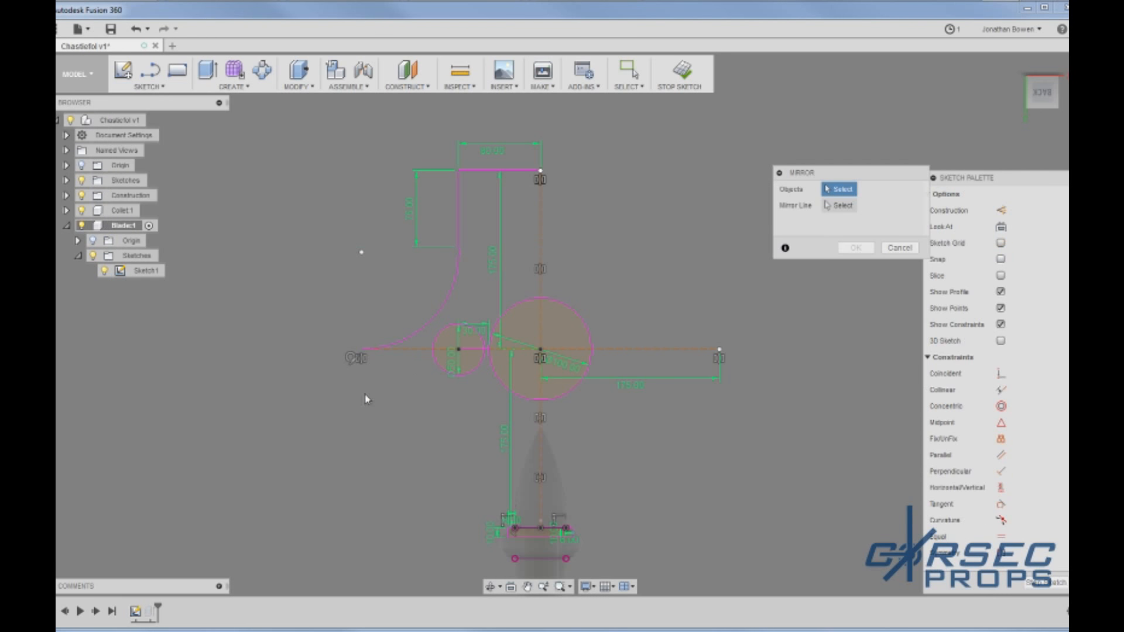
{"action": "left_click", "coordinate": [433, 324]}
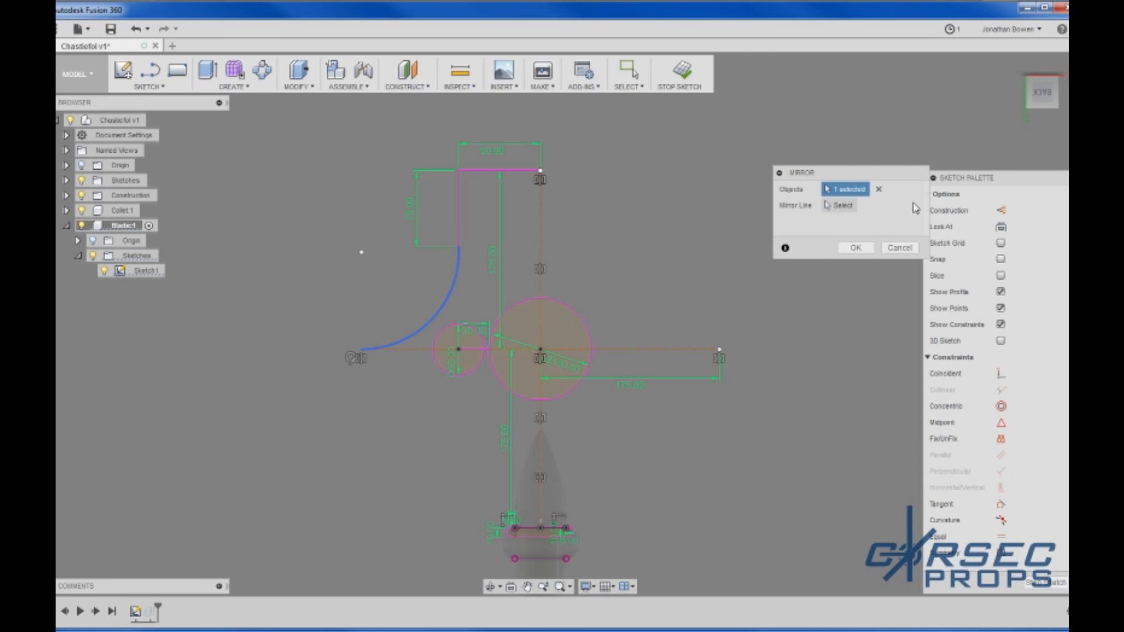
{"action": "left_click", "coordinate": [420, 350]}
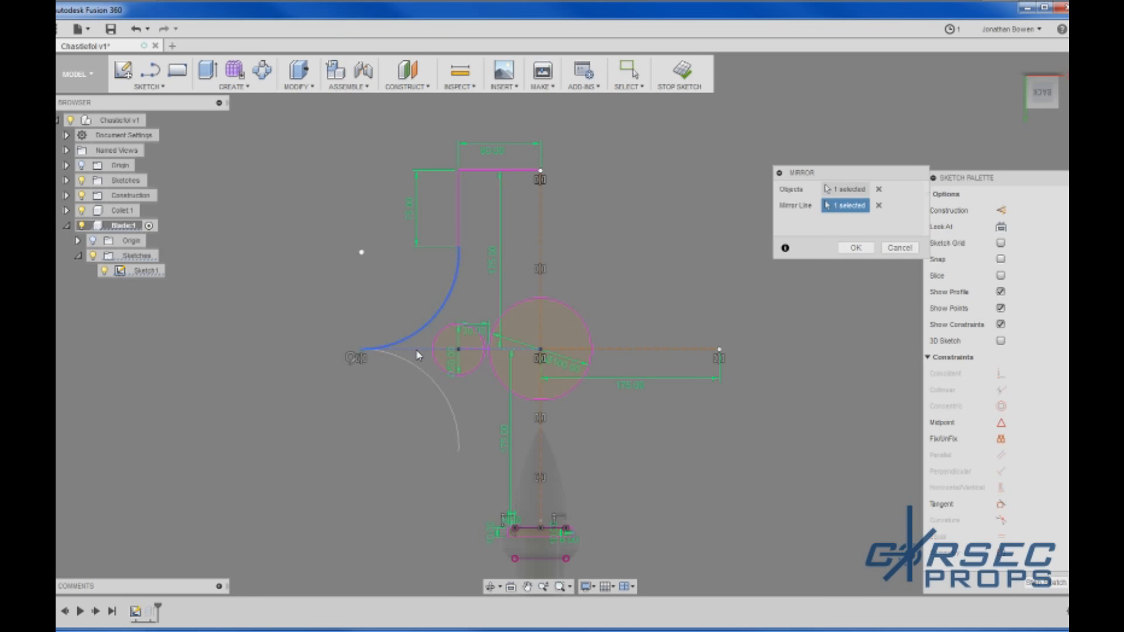
{"action": "left_click", "coordinate": [856, 247]}
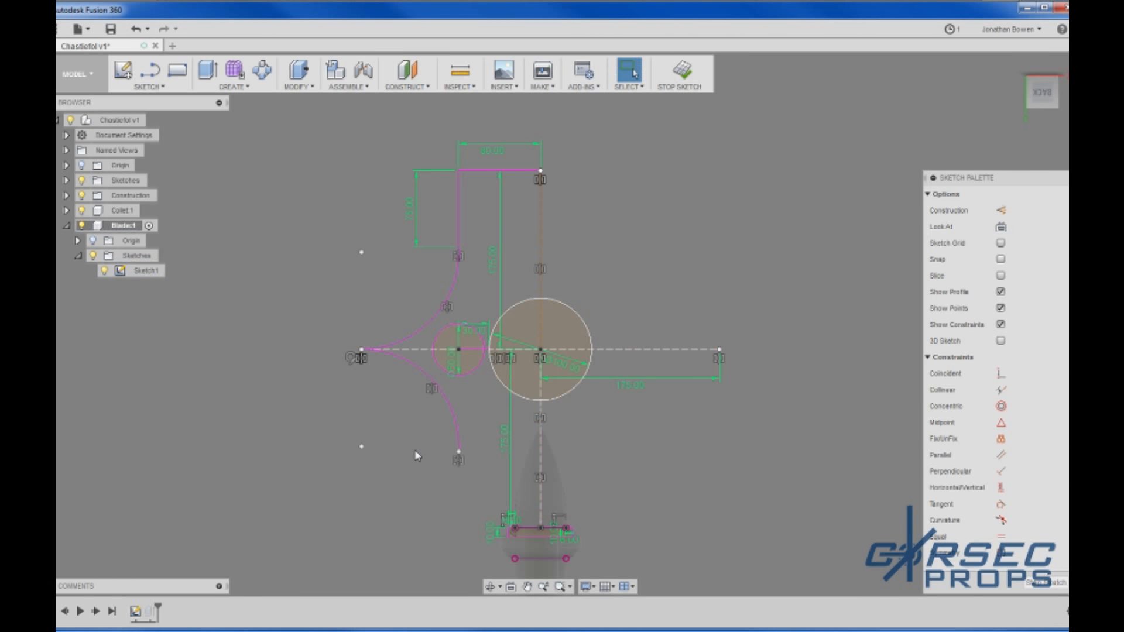
Step: Draw a slanted line from the lower end of the mirrored arc to the upper left corner of the collet profile
{"action": "key", "text": "l"}
{"action": "left_click", "coordinate": [458, 452]}
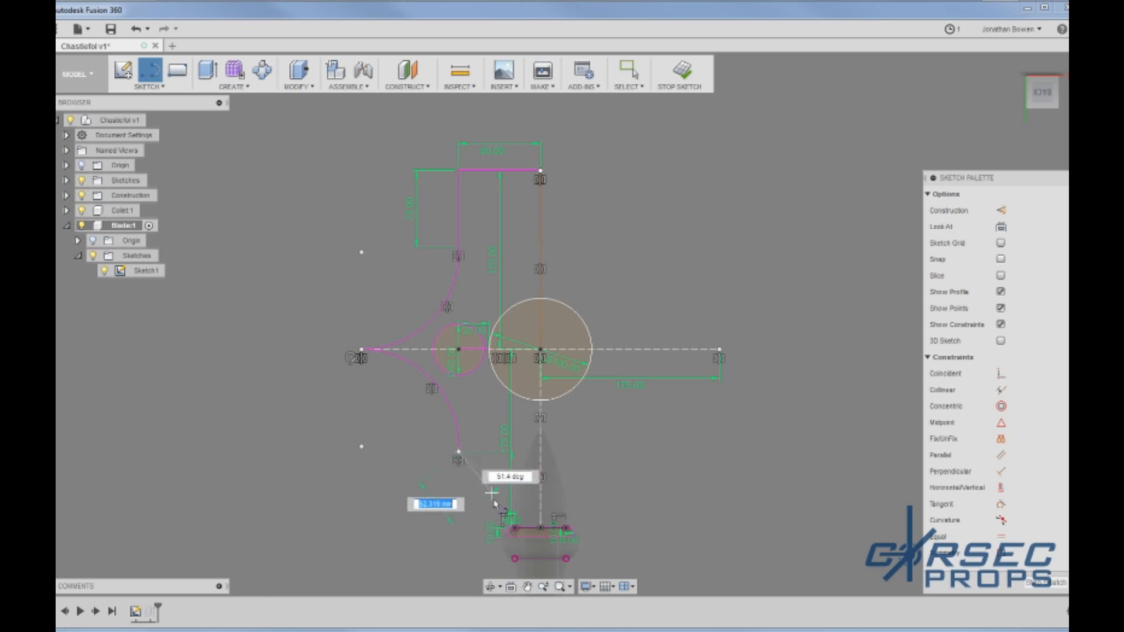
{"action": "left_click", "coordinate": [515, 530]}
{"action": "scroll", "coordinate": [456, 453], "scroll_direction": "down", "scroll_amount": 3}
{"action": "scroll", "coordinate": [448, 468], "scroll_direction": "up", "scroll_amount": 3}
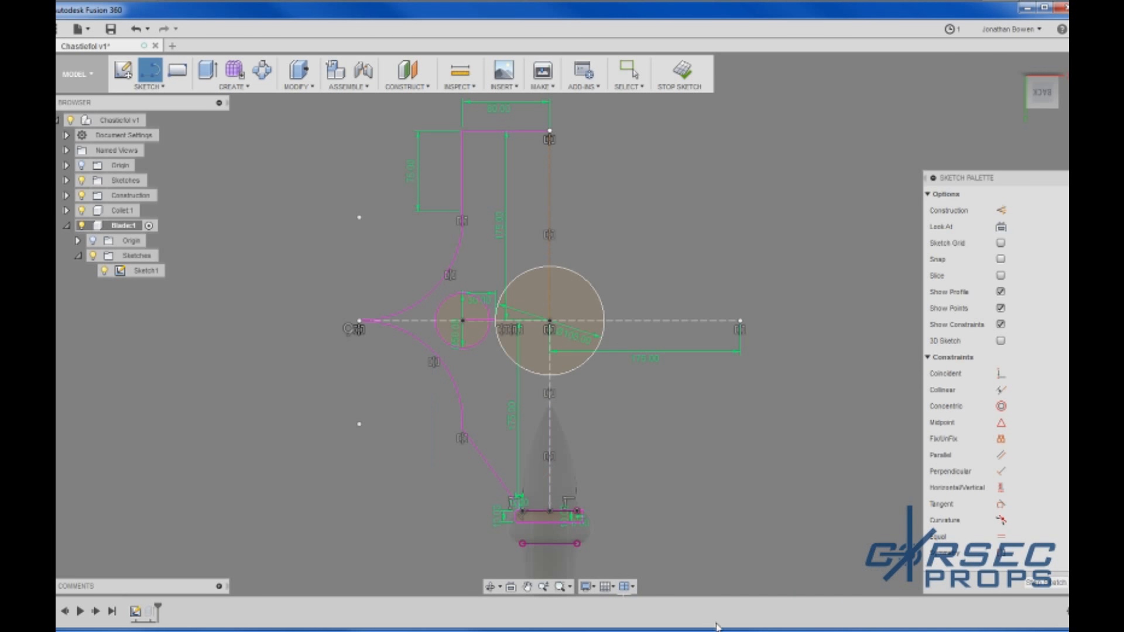
Step: Examine the crossguard's outline and its transition to the collet in the two reference screenshots
{"action": "left_click", "coordinate": [624, 631]}
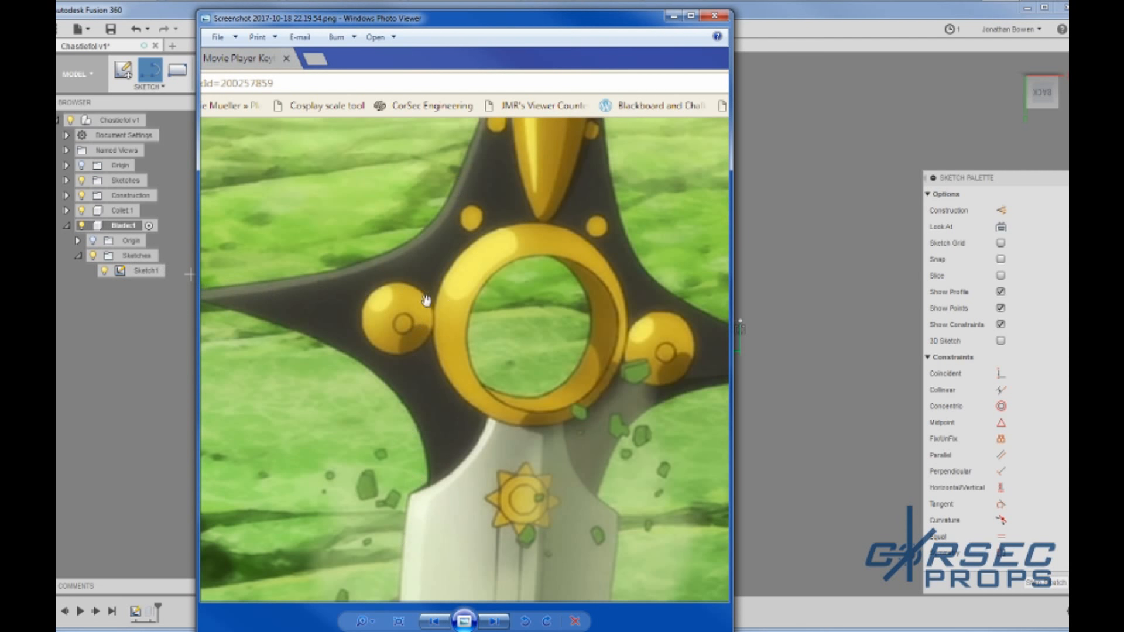
{"action": "scroll", "coordinate": [492, 384], "scroll_direction": "down", "scroll_amount": 2}
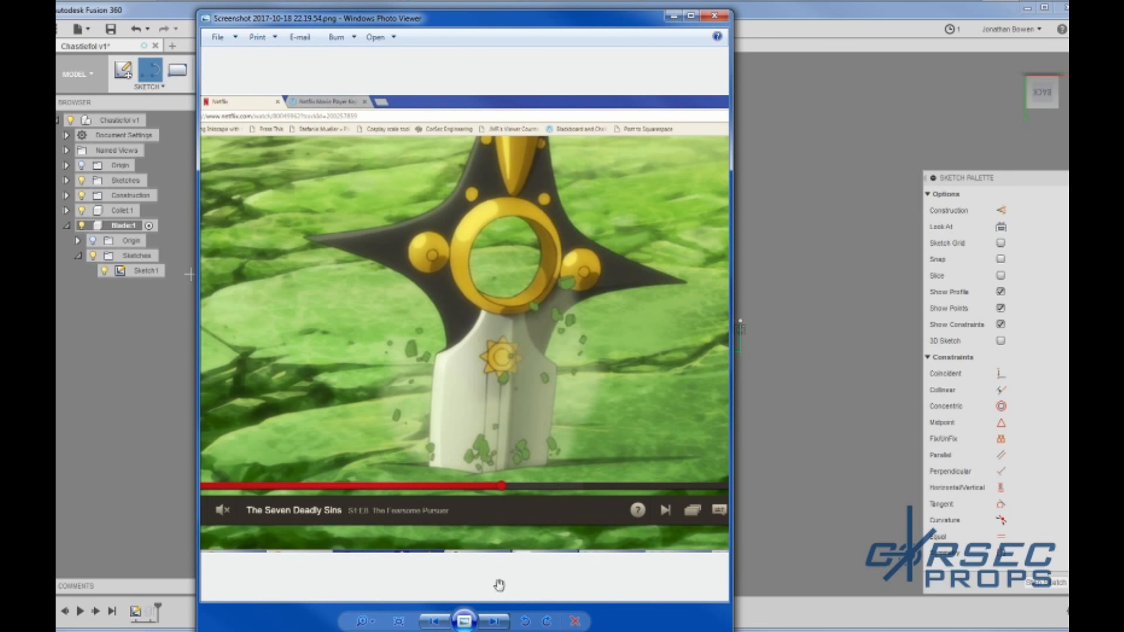
{"action": "left_click", "coordinate": [501, 623]}
{"action": "scroll", "coordinate": [572, 521], "scroll_direction": "up", "scroll_amount": 5}
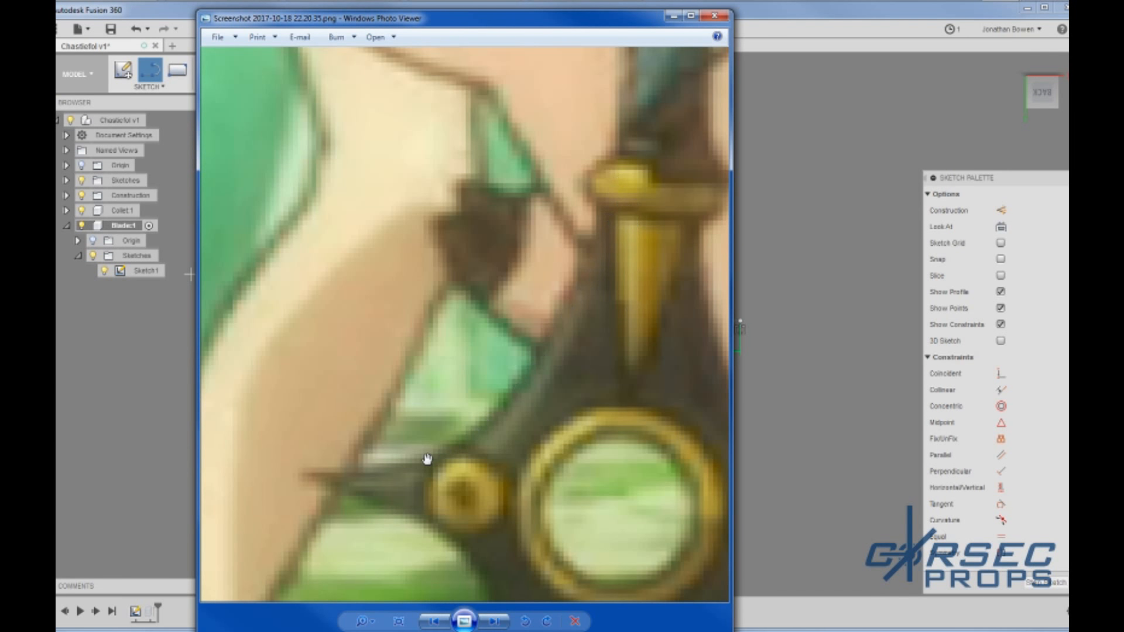
{"action": "scroll", "coordinate": [451, 402], "scroll_direction": "down", "scroll_amount": 2}
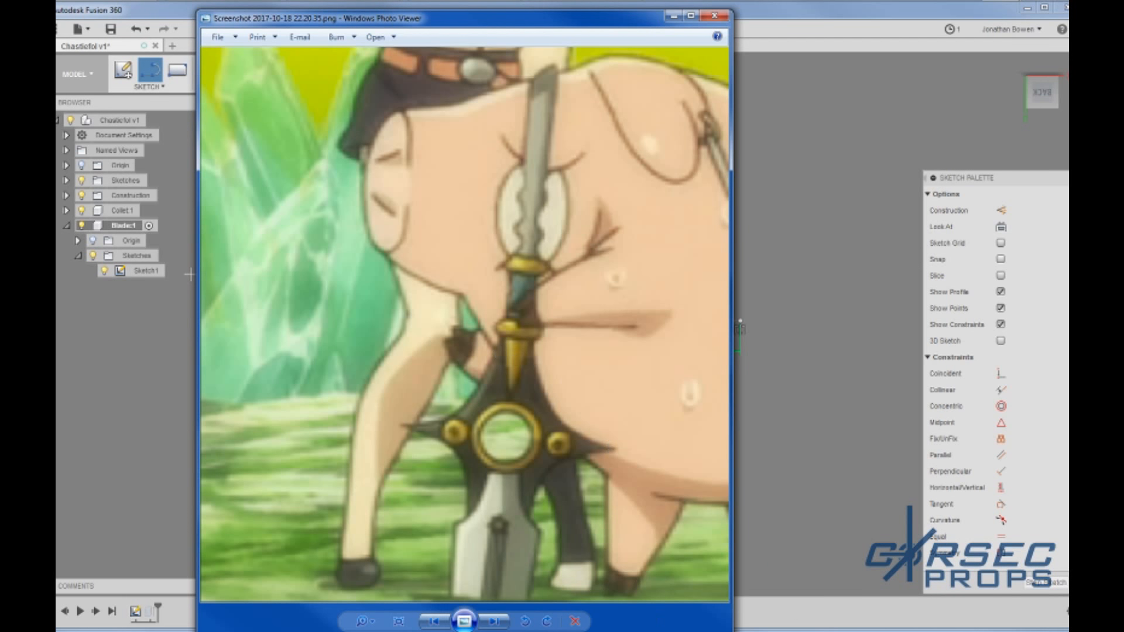
Step: Return to Fusion 360 from the reference image and delete the slanted line between the lower arc's end and the collar
{"action": "key", "text": "alt+Tab"}
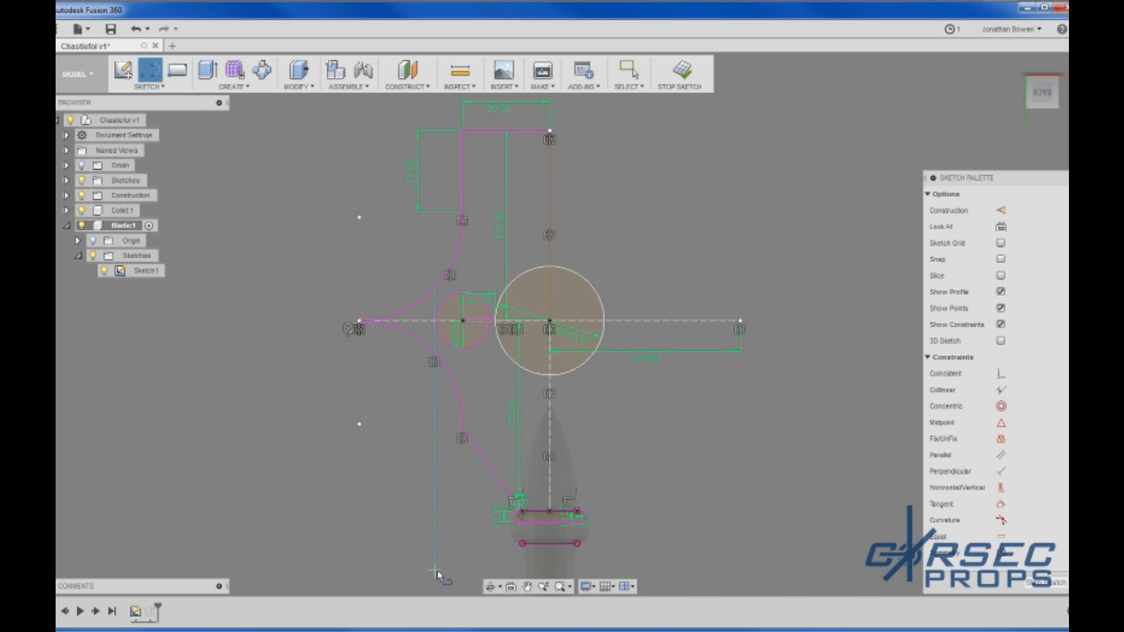
{"action": "key", "text": "Escape"}
{"action": "left_click", "coordinate": [484, 457]}
{"action": "key", "text": "Delete"}
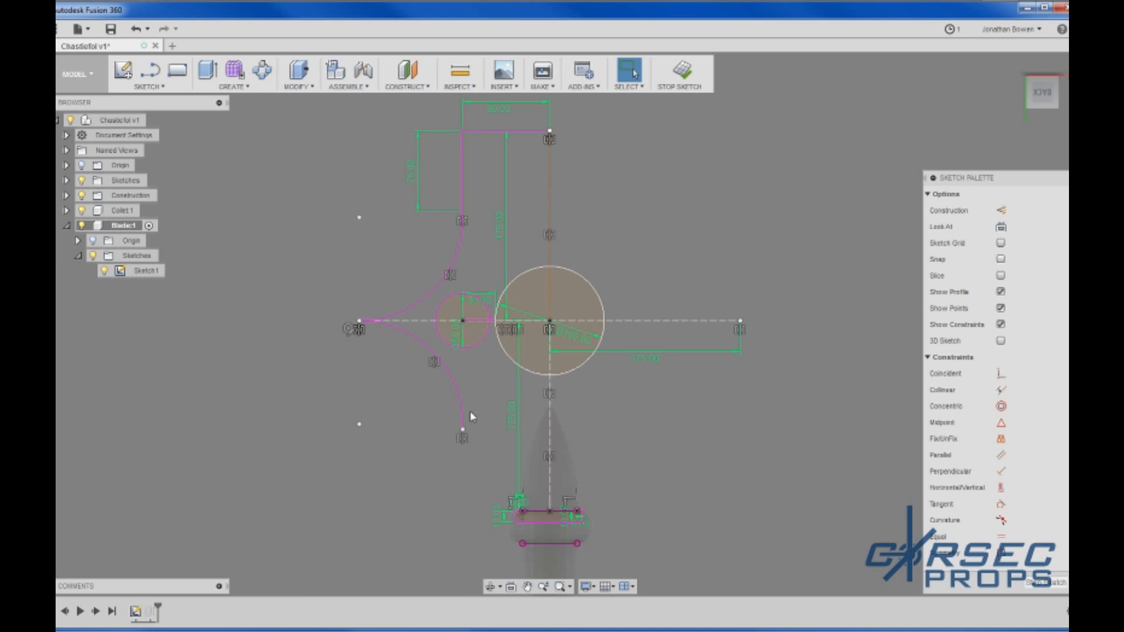
Step: Try to draw a three-point arc from the outline's left tip to the lower arc's end point
{"action": "left_click", "coordinate": [467, 418]}
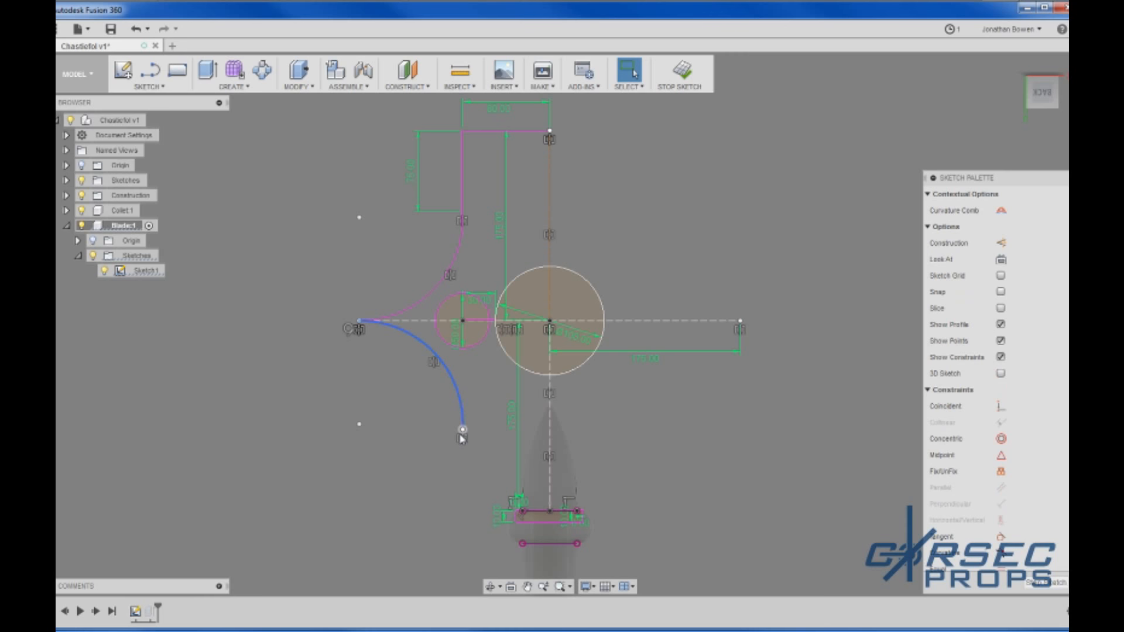
{"action": "key", "text": "Escape"}
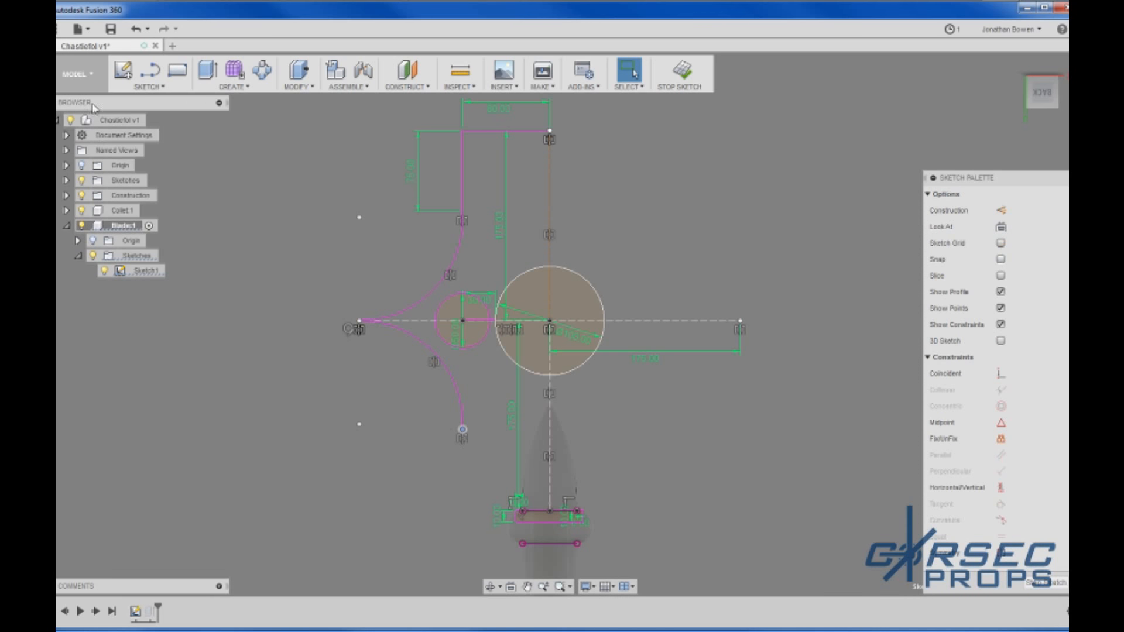
{"action": "left_click", "coordinate": [150, 86]}
{"action": "mouse_move", "coordinate": [180, 159]}
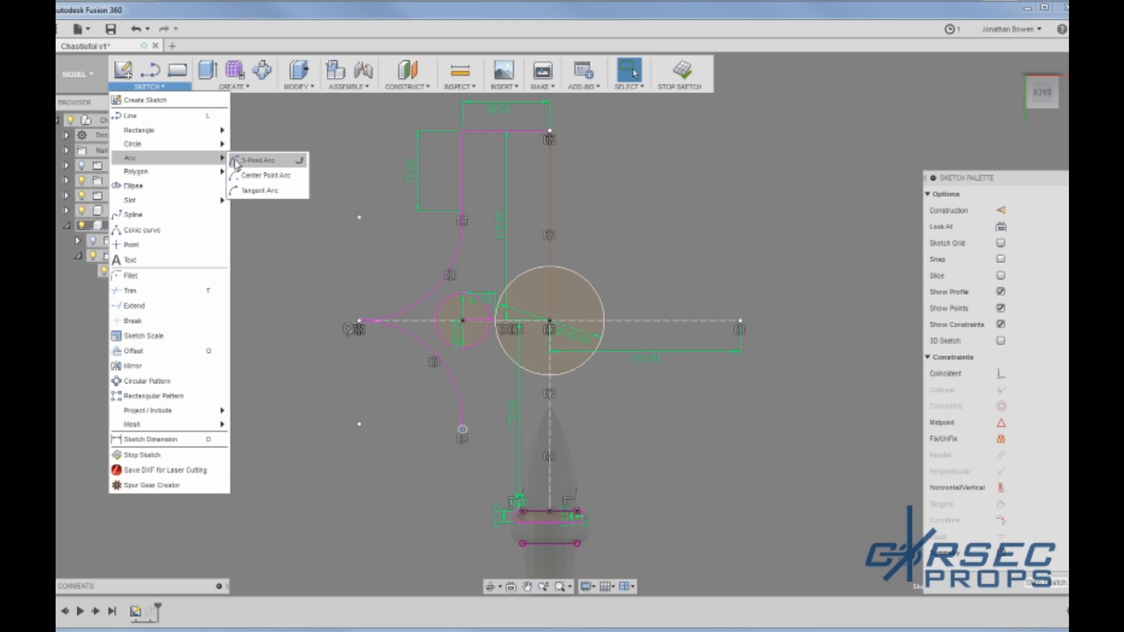
{"action": "left_click", "coordinate": [236, 164]}
{"action": "left_click", "coordinate": [359, 321]}
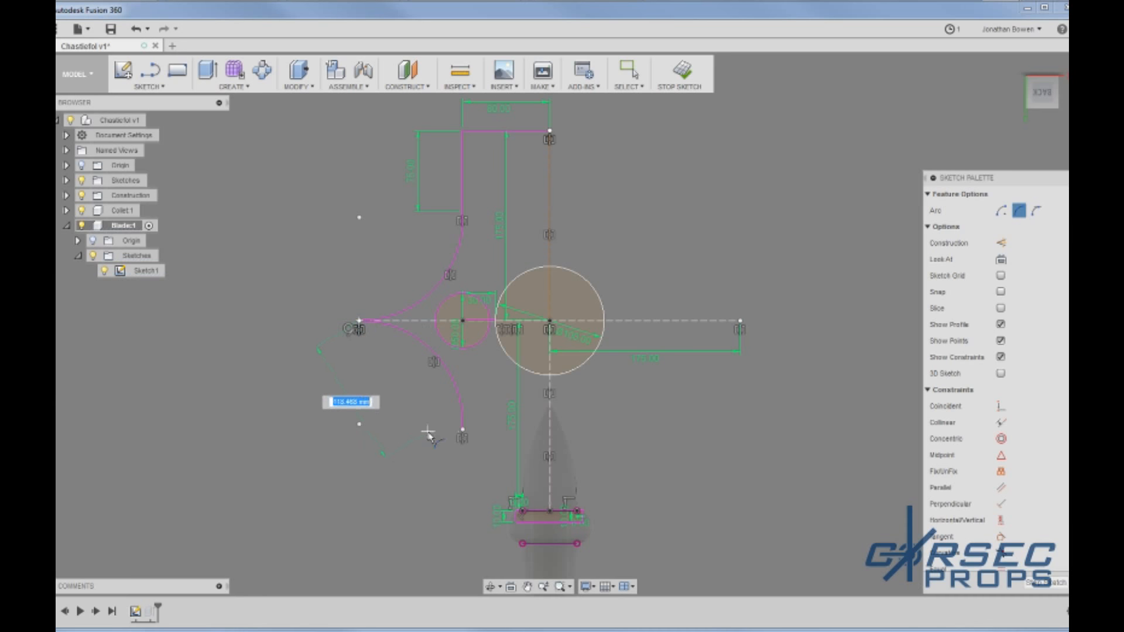
{"action": "left_click", "coordinate": [462, 429]}
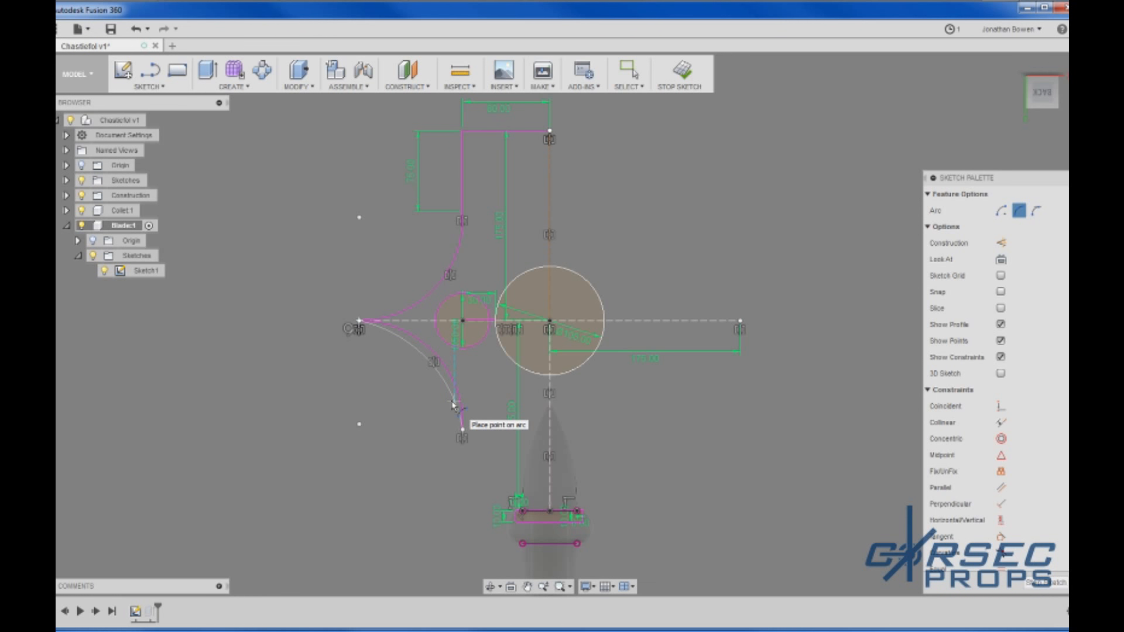
{"action": "left_click", "coordinate": [453, 404]}
{"action": "key", "text": "Escape"}
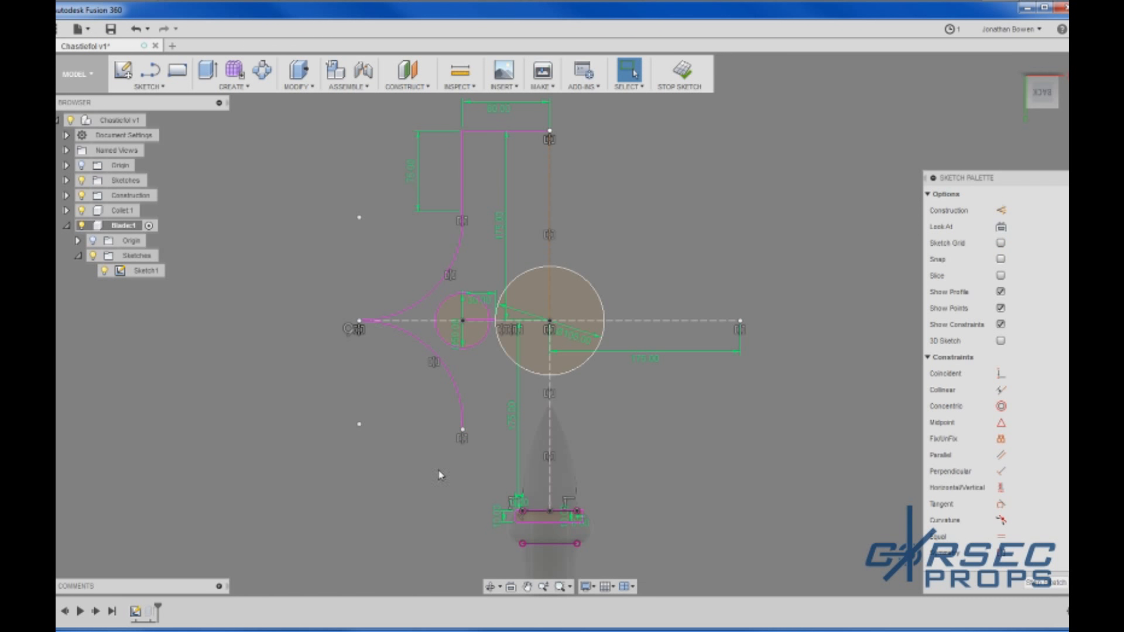
Step: Try to move the lower arc's end point horizontally
{"action": "key", "text": "m"}
{"action": "left_click", "coordinate": [462, 429]}
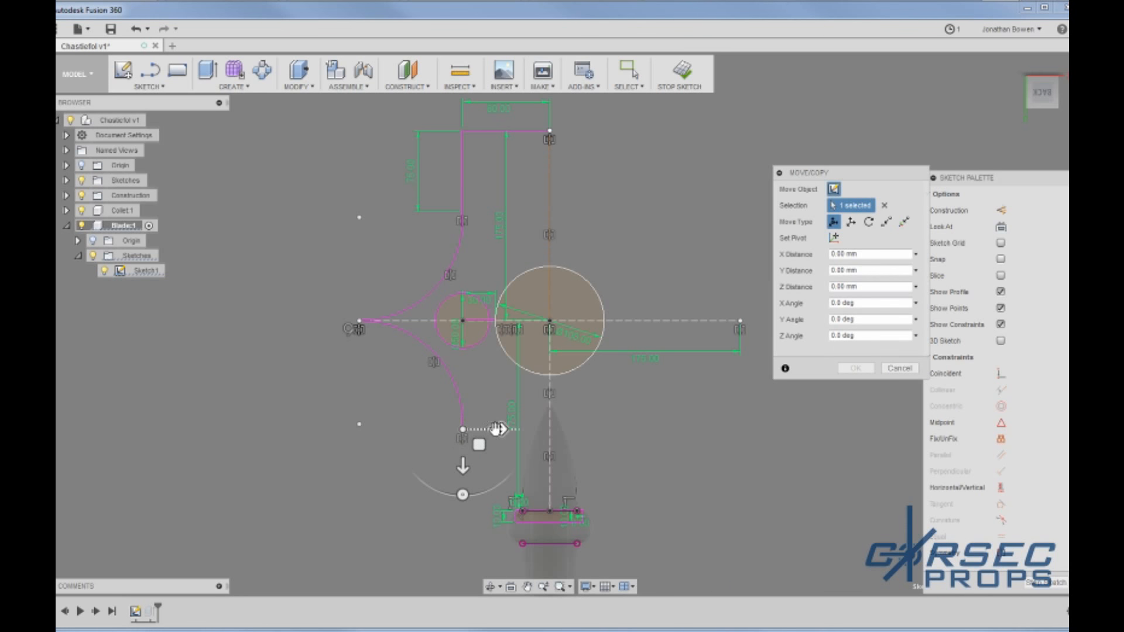
{"action": "mouse_move", "coordinate": [497, 429]}
{"action": "left_mouse_down"}
{"action": "mouse_move", "coordinate": [518, 431]}
{"action": "mouse_move", "coordinate": [499, 432]}
{"action": "left_mouse_up"}
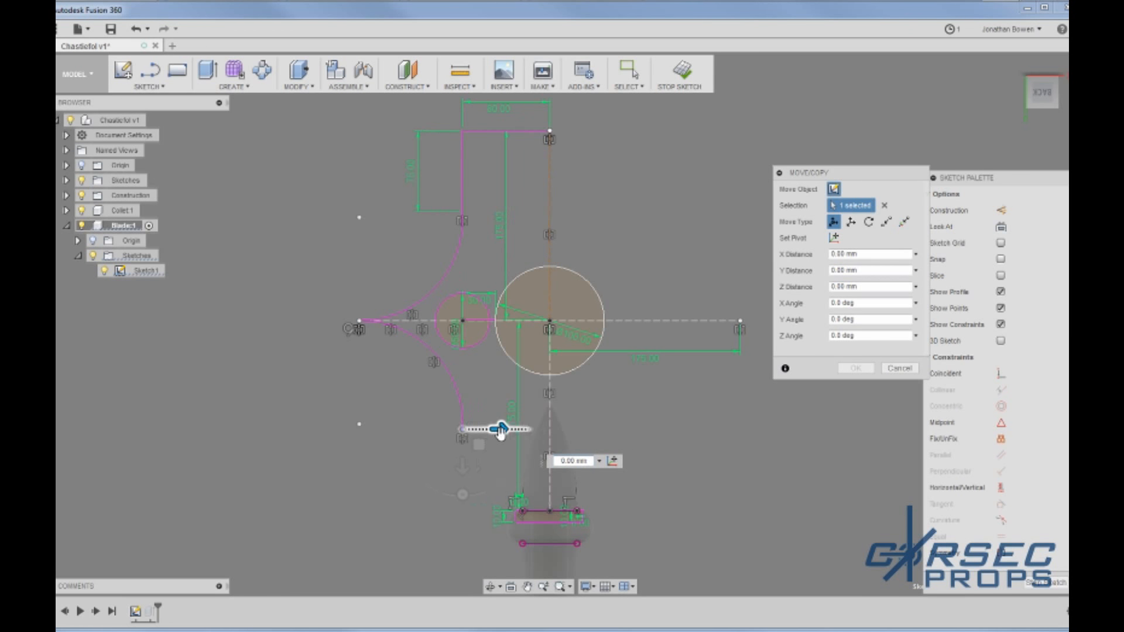
{"action": "key", "text": "Escape"}
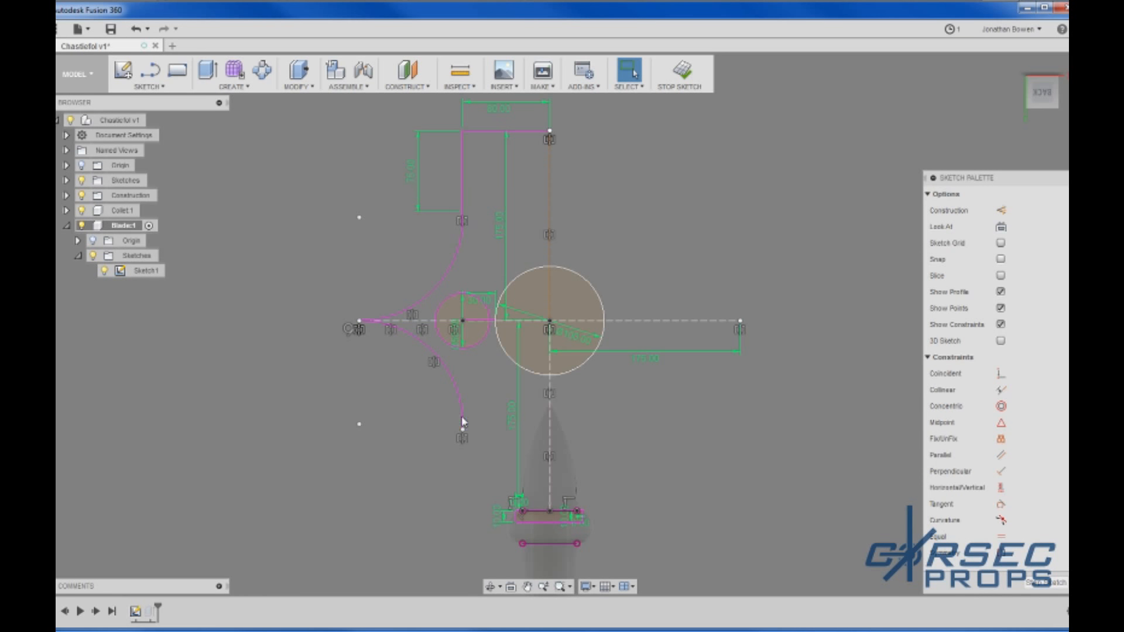
{"action": "left_click", "coordinate": [463, 431]}
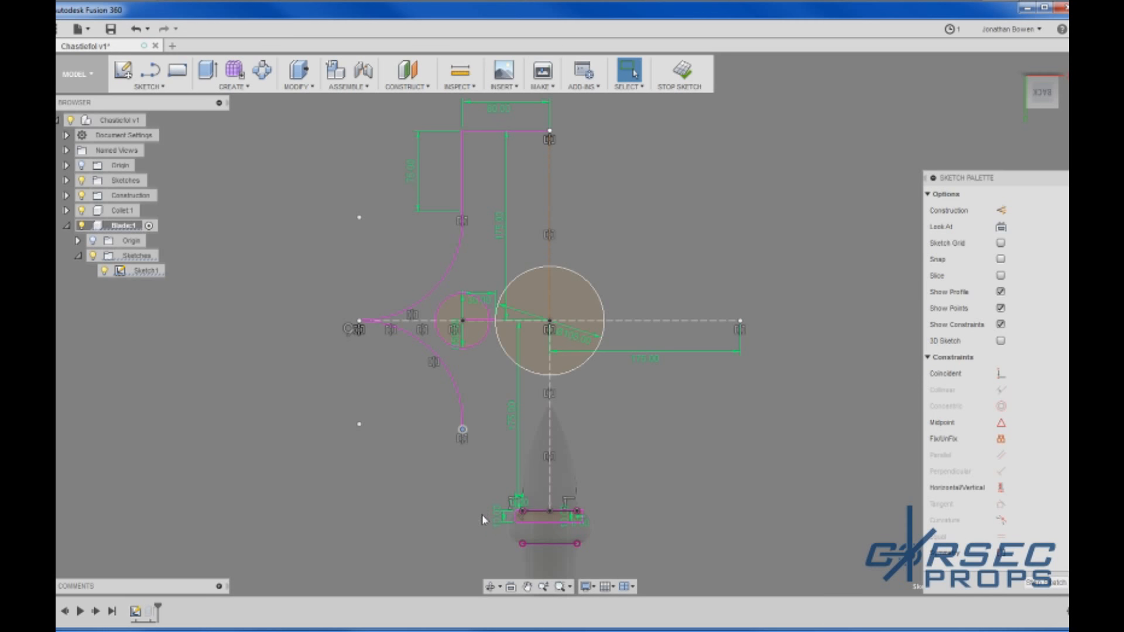
{"action": "left_click", "coordinate": [149, 86]}
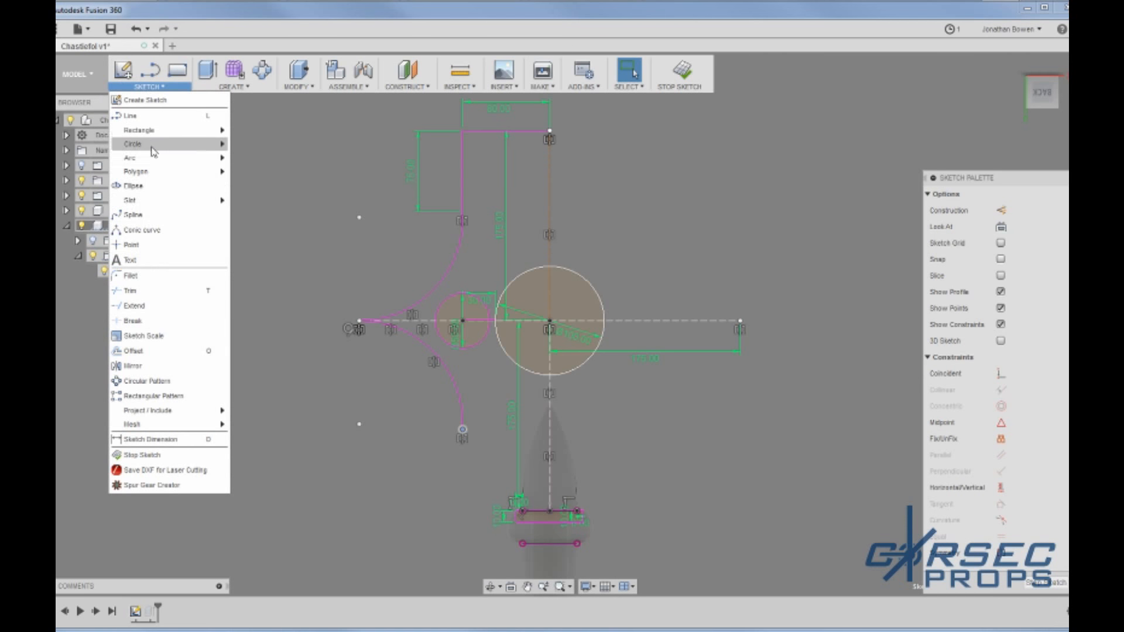
{"action": "mouse_move", "coordinate": [176, 163]}
{"action": "left_click", "coordinate": [298, 159]}
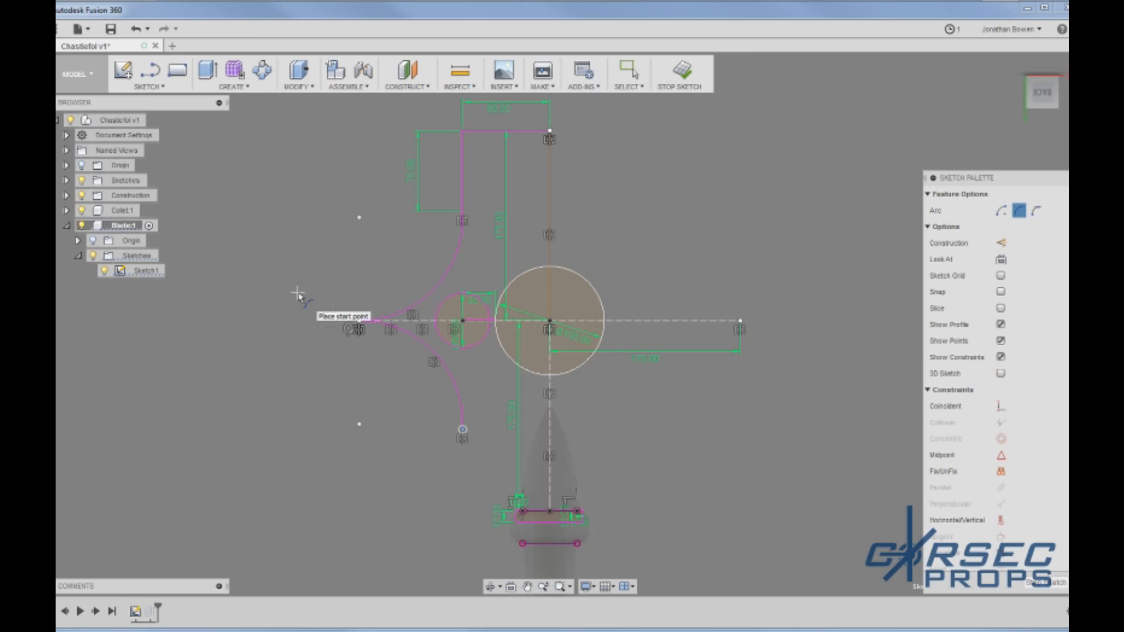
{"action": "key", "text": "Escape"}
Step: Draw a vertical line from the small circle's centre down to the lower arc's end point, and delete that arc
{"action": "key", "text": "l"}
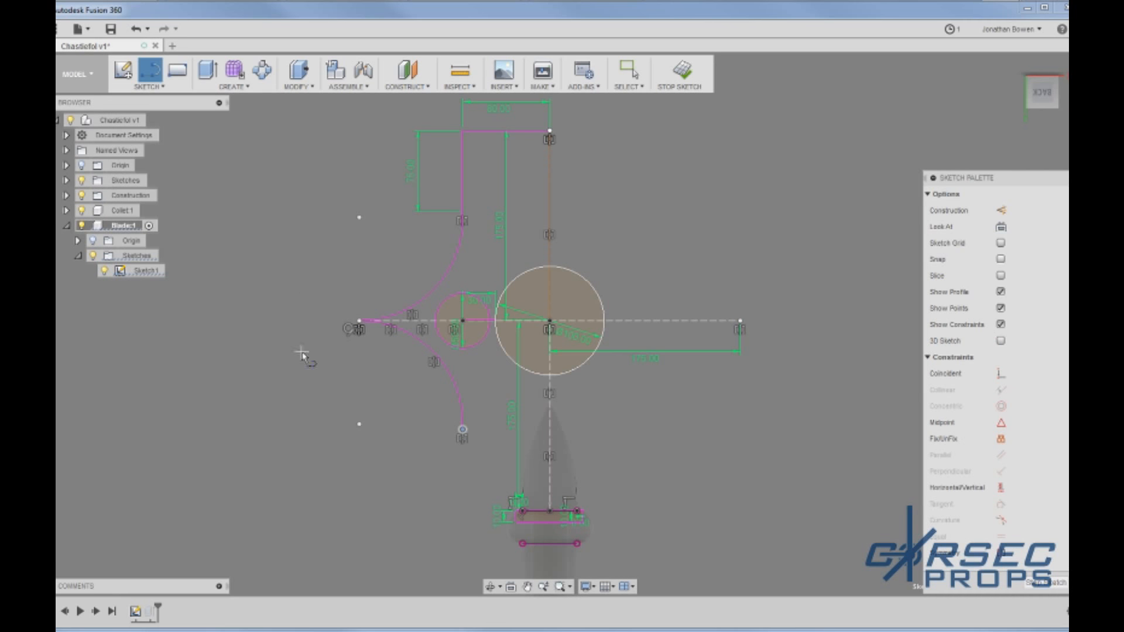
{"action": "left_click", "coordinate": [463, 321]}
{"action": "left_click", "coordinate": [462, 429]}
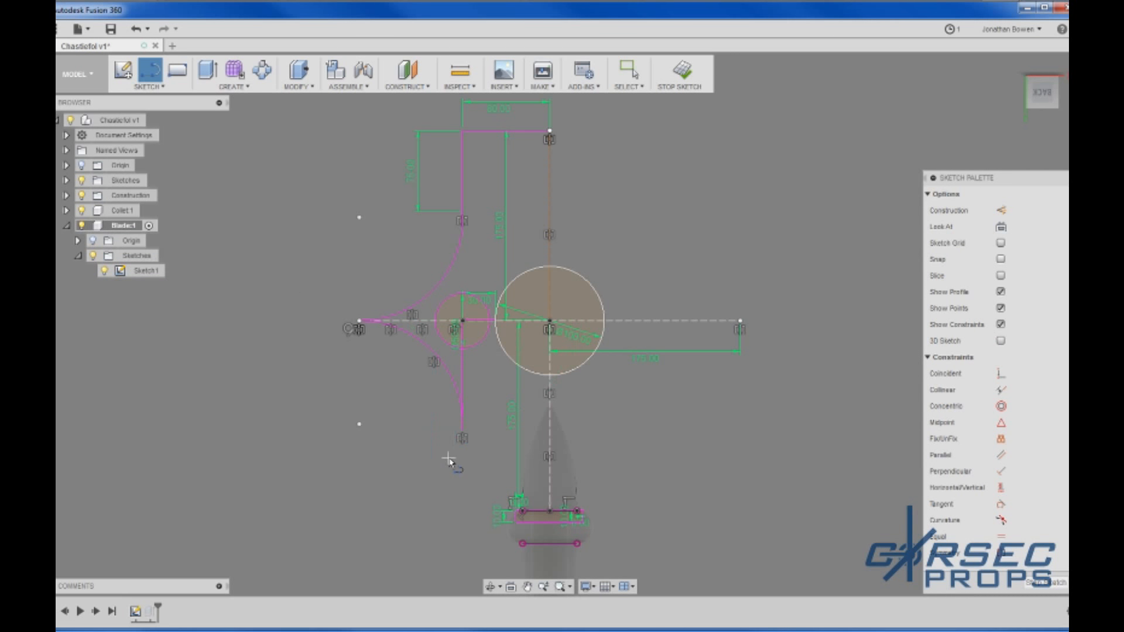
{"action": "key", "text": "Escape"}
{"action": "left_click", "coordinate": [435, 359]}
{"action": "key", "text": "Delete"}
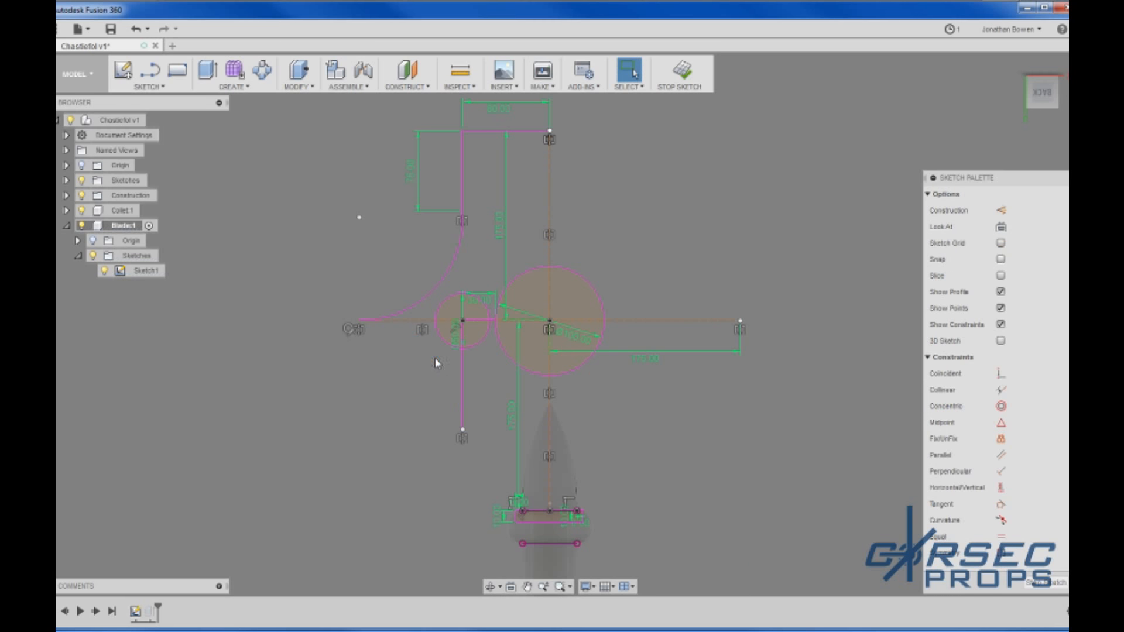
Step: Draw a 10 mm horizontal line inward from the lower end of the vertical line below the small circle
{"action": "key", "text": "l"}
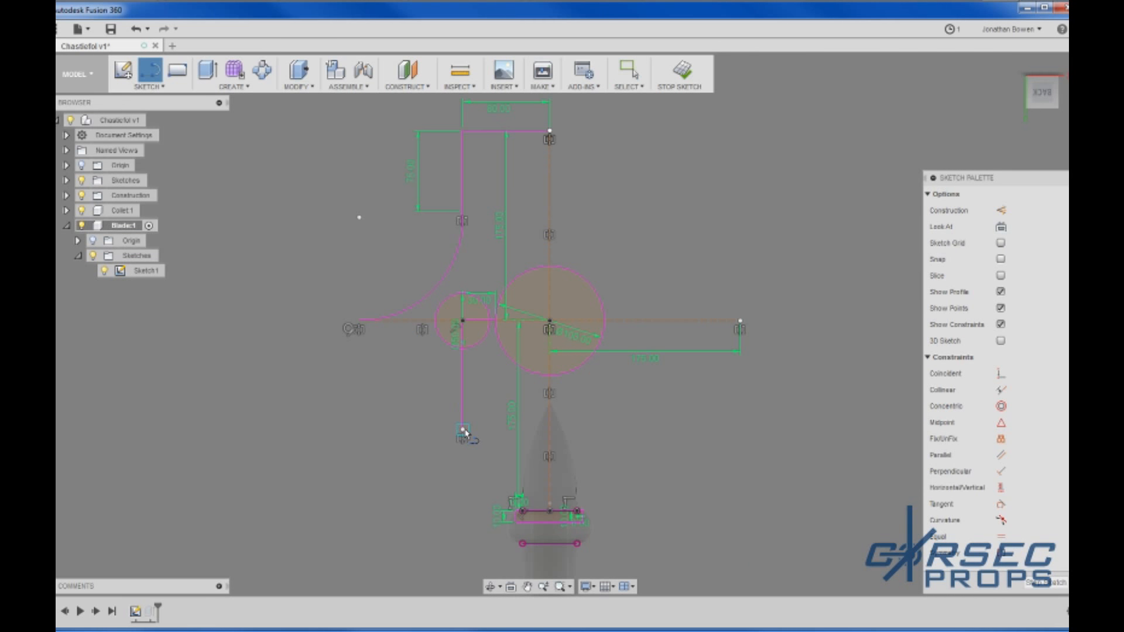
{"action": "left_click", "coordinate": [462, 429]}
{"action": "type", "text": "1"}
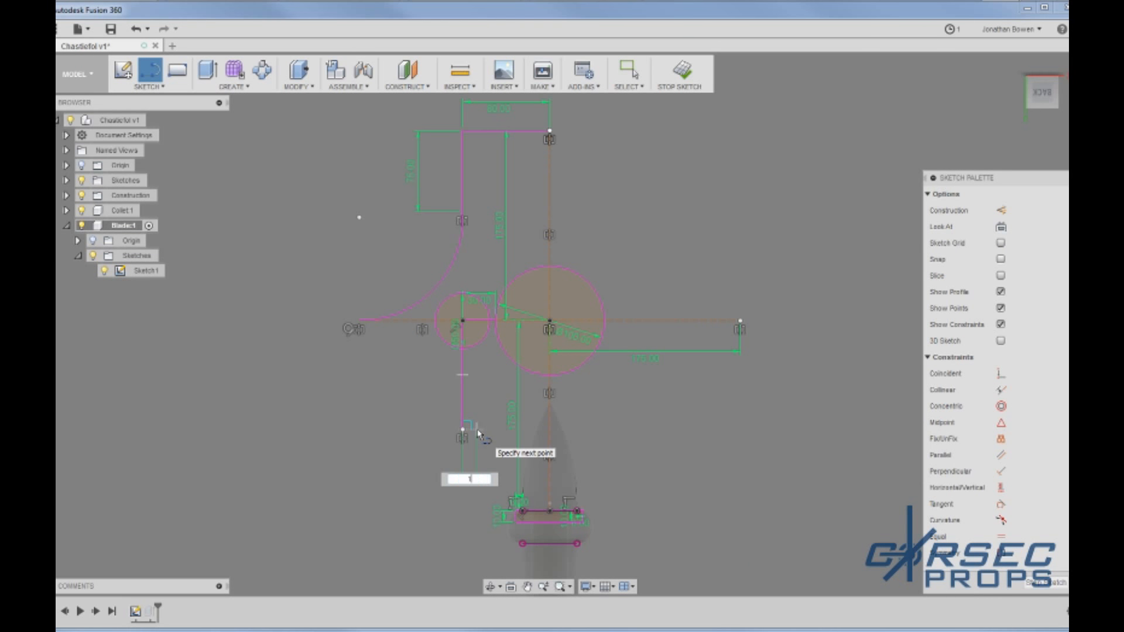
{"action": "type", "text": "0"}
{"action": "key", "text": "Return"}
{"action": "key", "text": "Escape"}
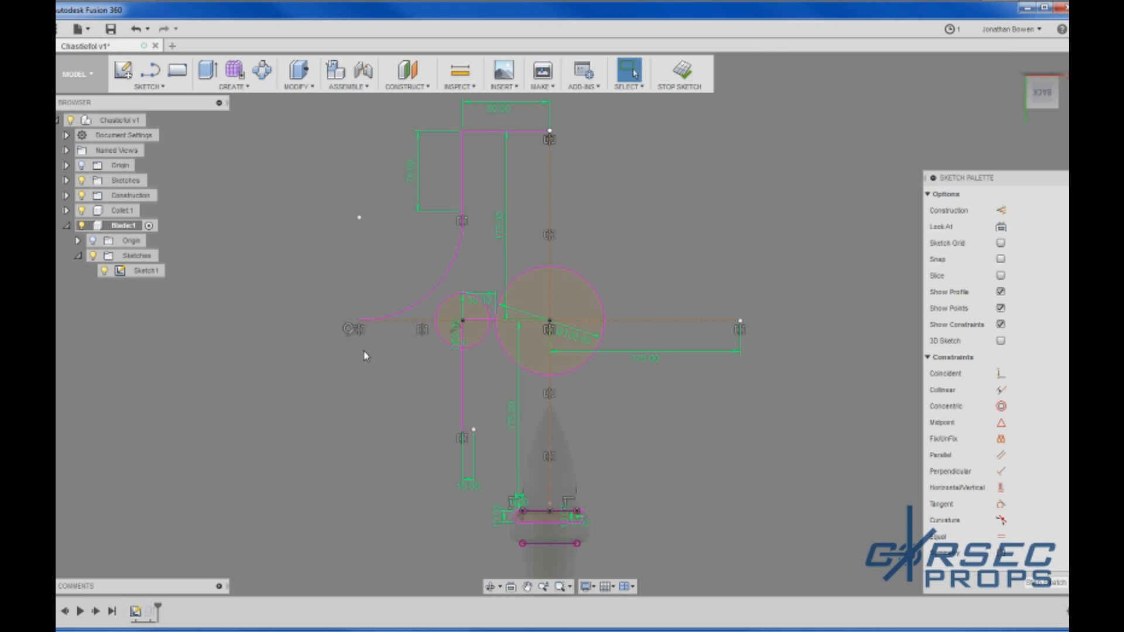
Step: Draw a three-point arc from the collar's upper left corner to the free end of the 10 mm line, bulging outward
{"action": "left_click", "coordinate": [149, 86]}
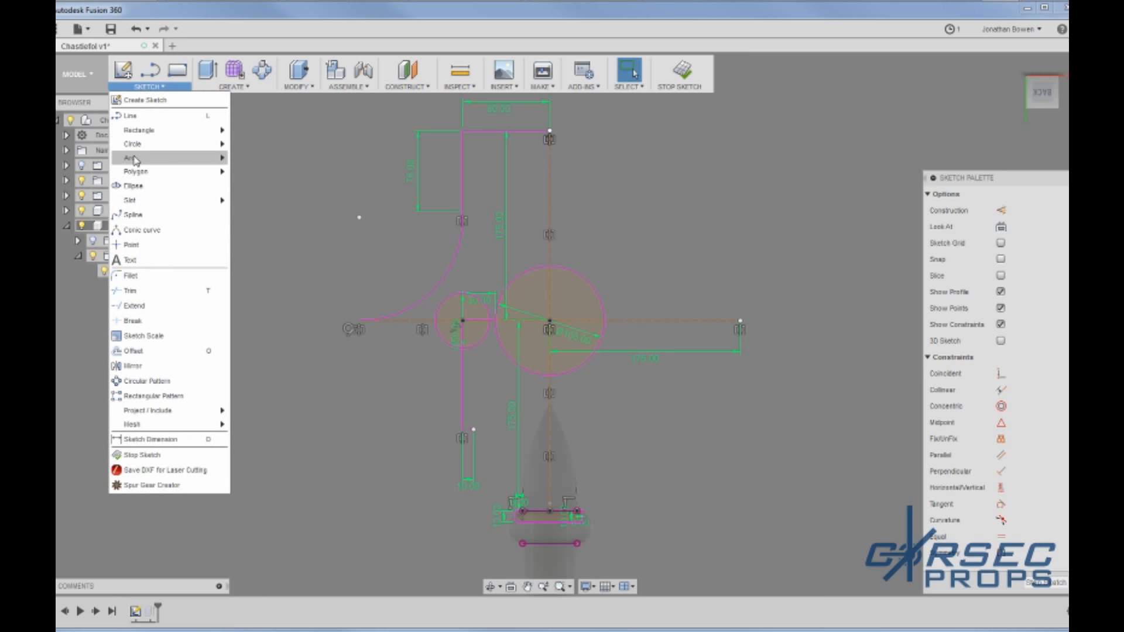
{"action": "mouse_move", "coordinate": [194, 160]}
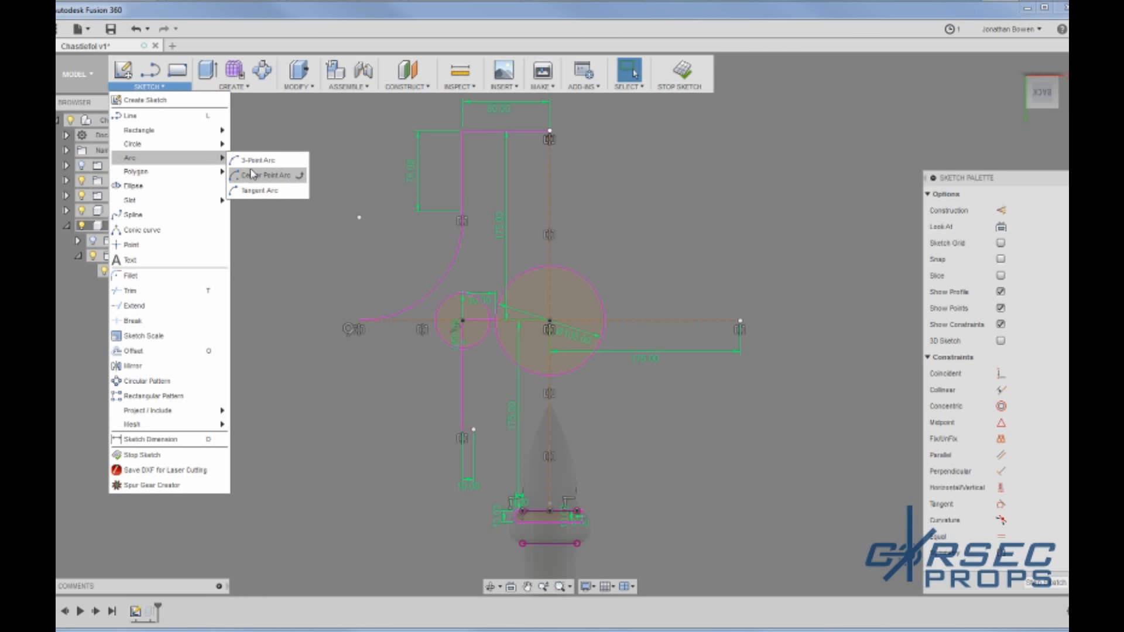
{"action": "left_click", "coordinate": [250, 173]}
{"action": "left_click", "coordinate": [148, 86]}
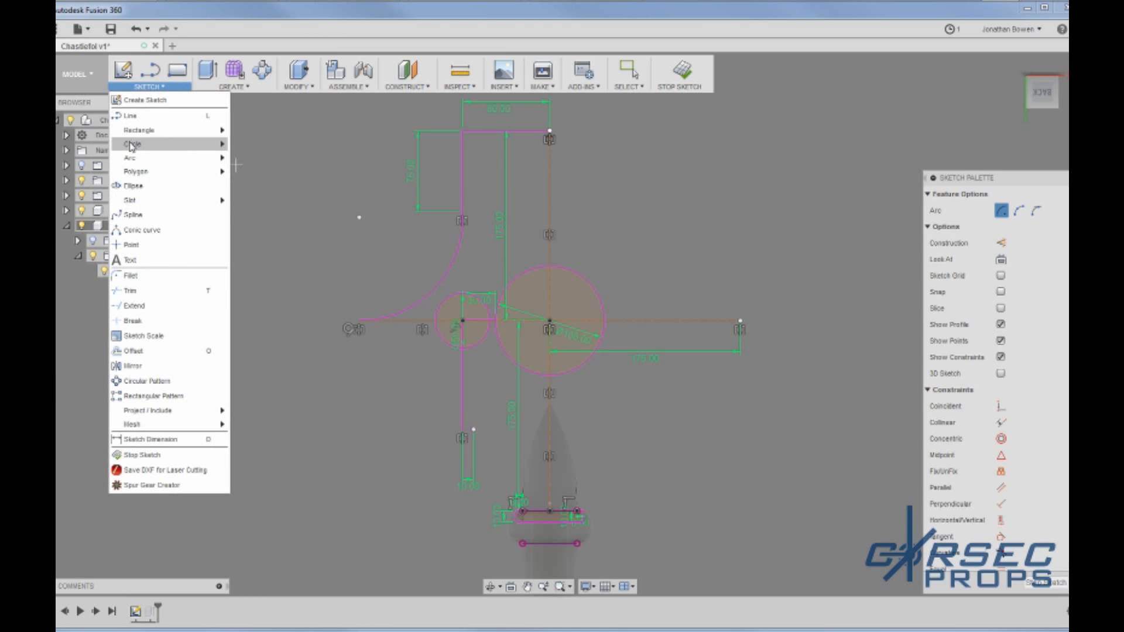
{"action": "mouse_move", "coordinate": [130, 162]}
{"action": "left_click", "coordinate": [251, 169]}
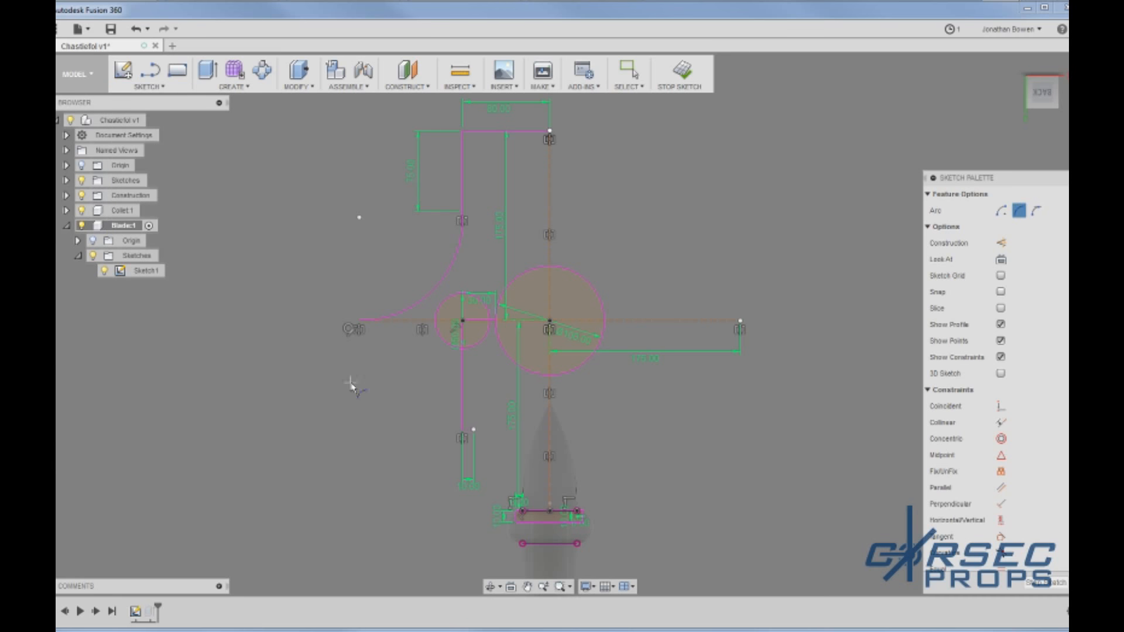
{"action": "scroll", "coordinate": [516, 514], "scroll_direction": "up", "scroll_amount": 5}
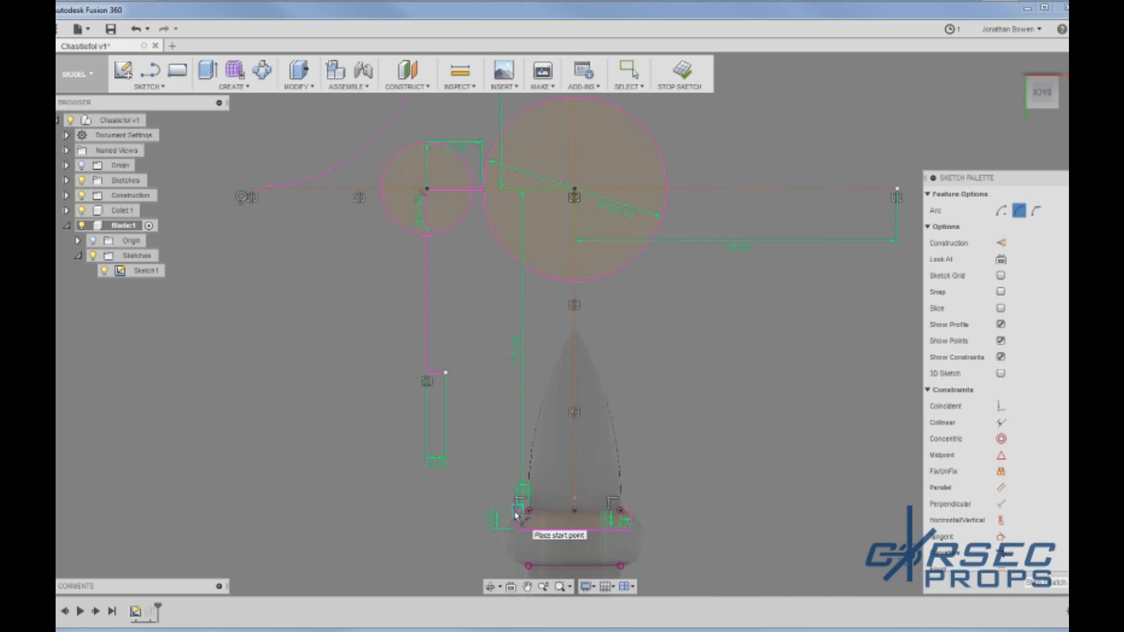
{"action": "left_click", "coordinate": [515, 511]}
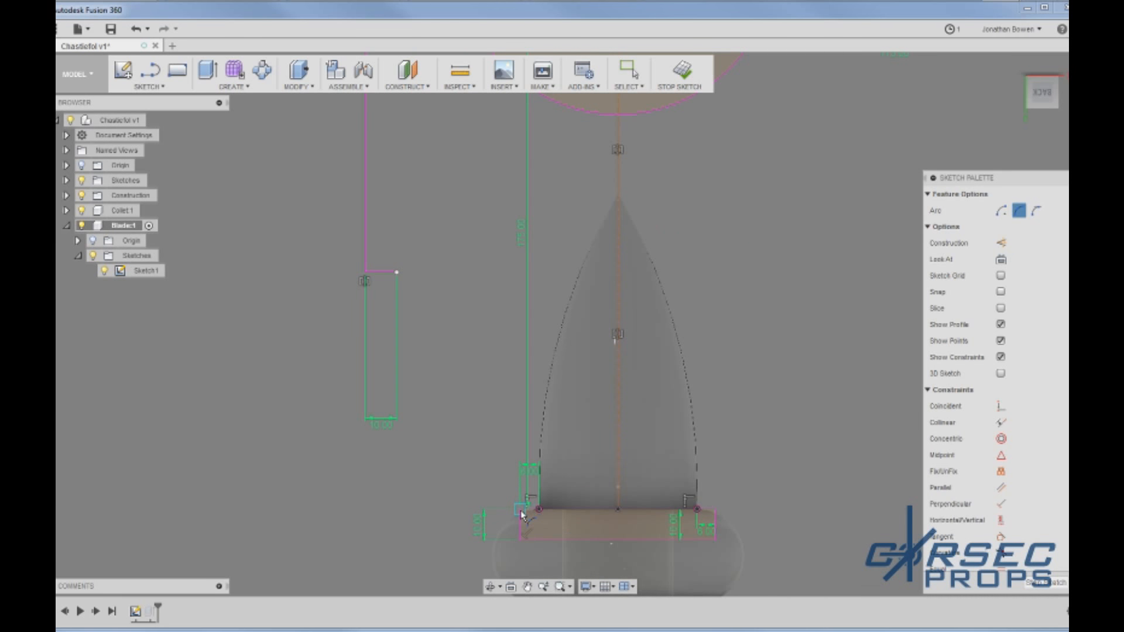
{"action": "left_click", "coordinate": [401, 275]}
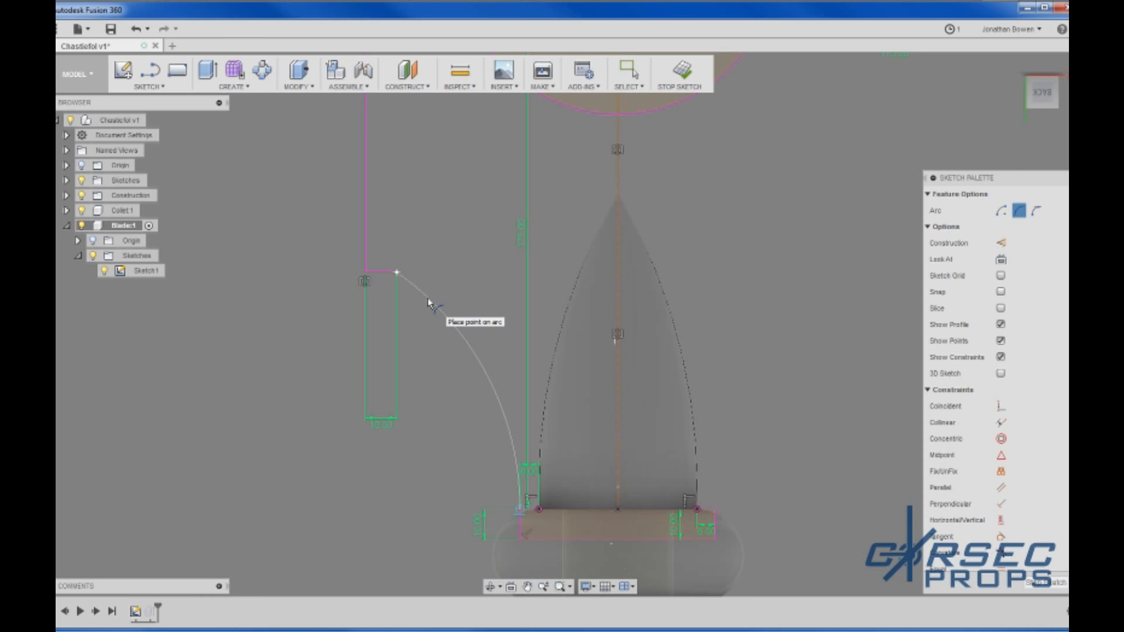
{"action": "left_click", "coordinate": [429, 302]}
Step: Try a shallow three-point arc between the outline's left tip and the 10 mm line's free end, and undo it
{"action": "scroll", "coordinate": [548, 419], "scroll_direction": "down", "scroll_amount": 3}
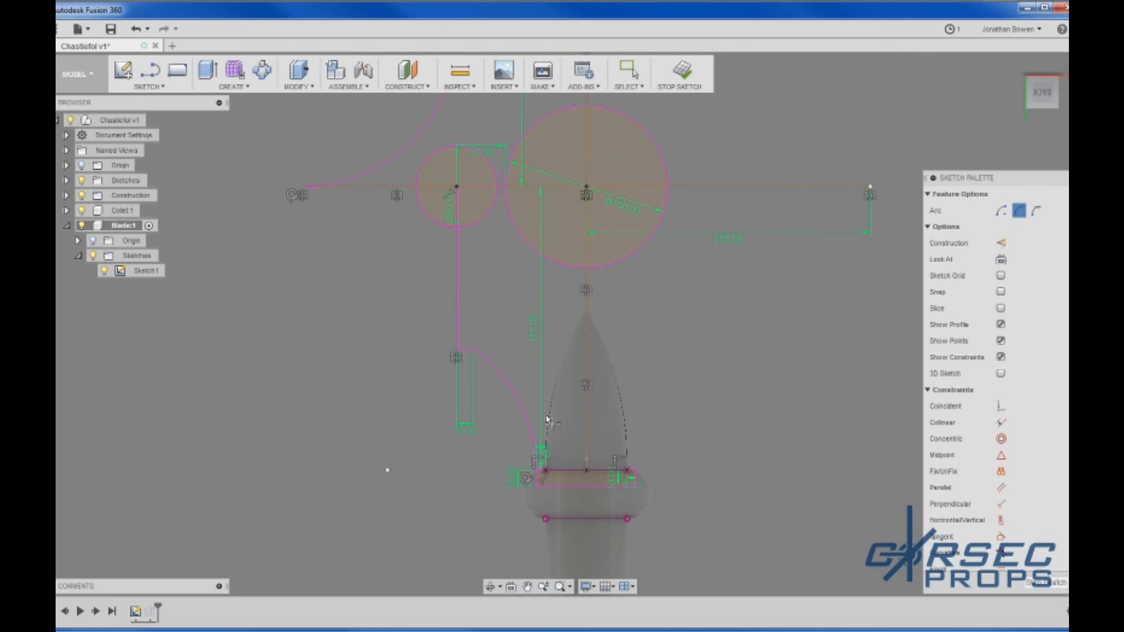
{"action": "left_click", "coordinate": [304, 188]}
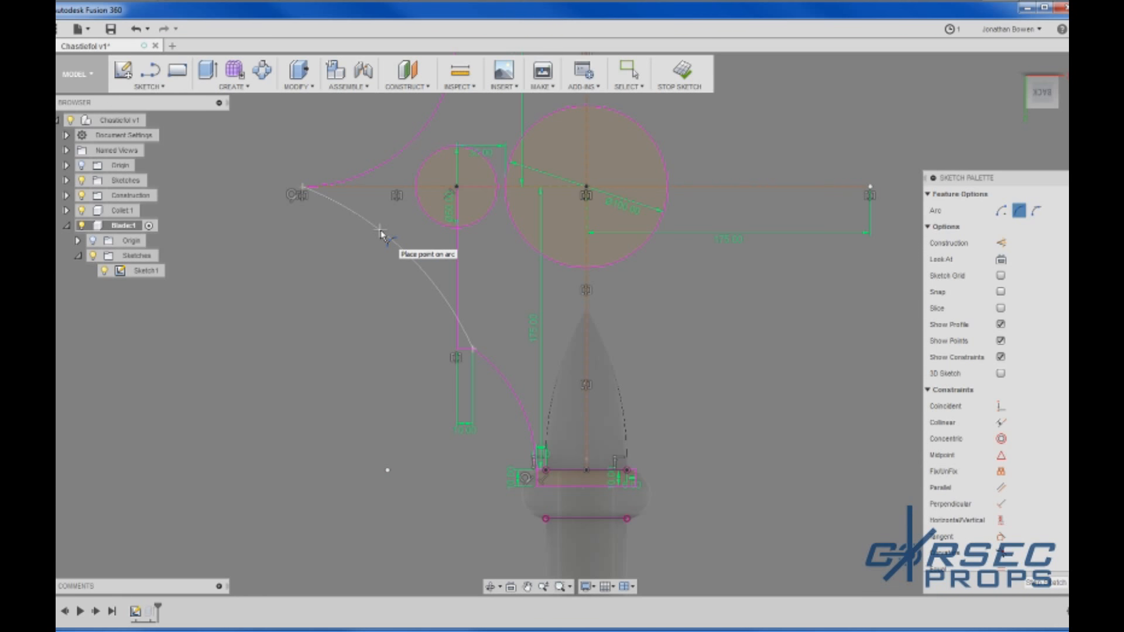
{"action": "left_click", "coordinate": [380, 233]}
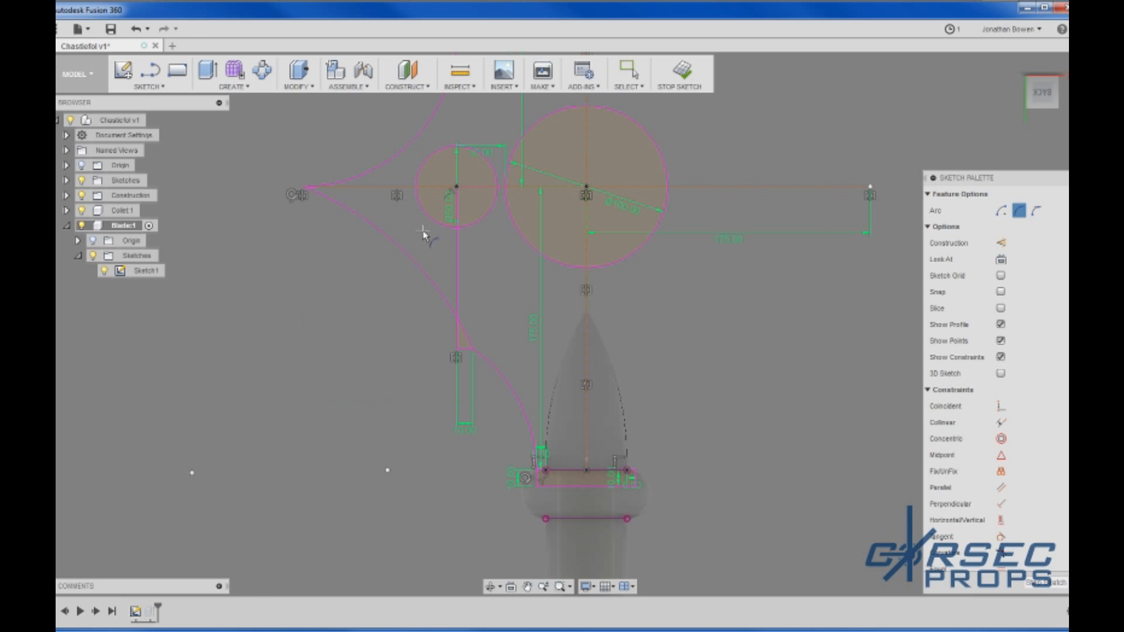
{"action": "key", "text": "Escape"}
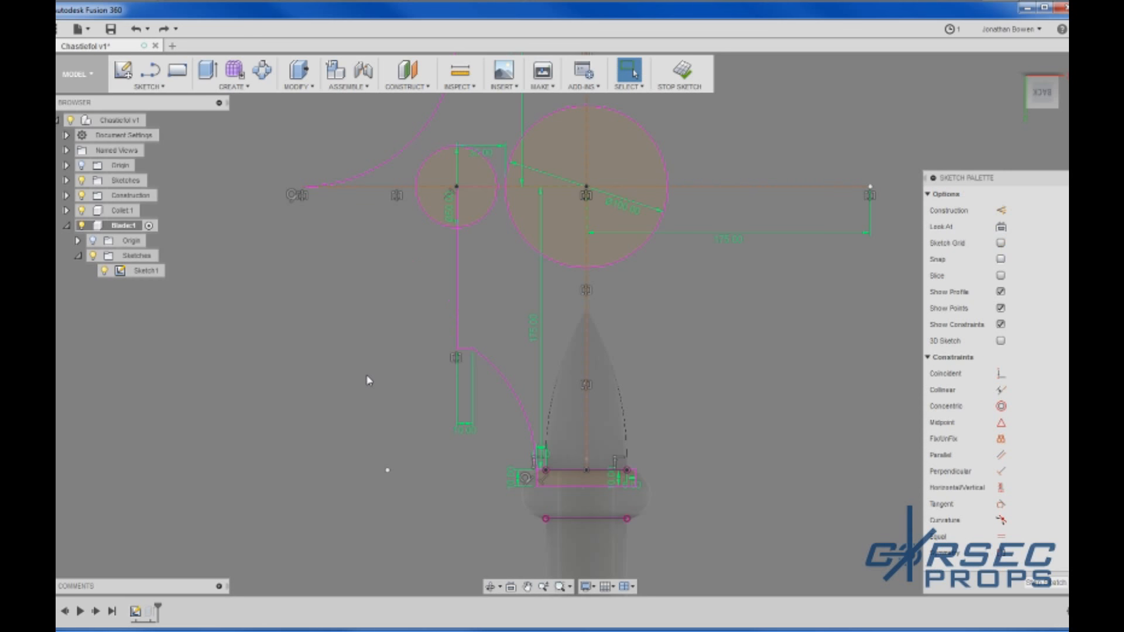
Step: Draw a more strongly curved three-point arc from the outline's left tip to the free end of the 10 mm line
{"action": "left_click", "coordinate": [150, 87]}
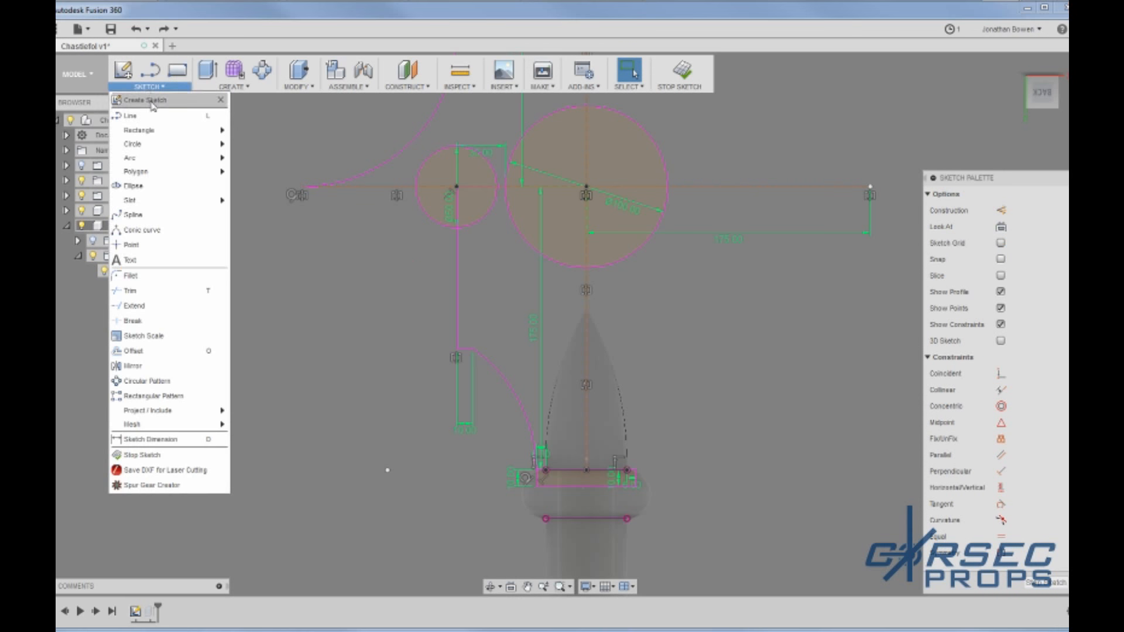
{"action": "mouse_move", "coordinate": [151, 158]}
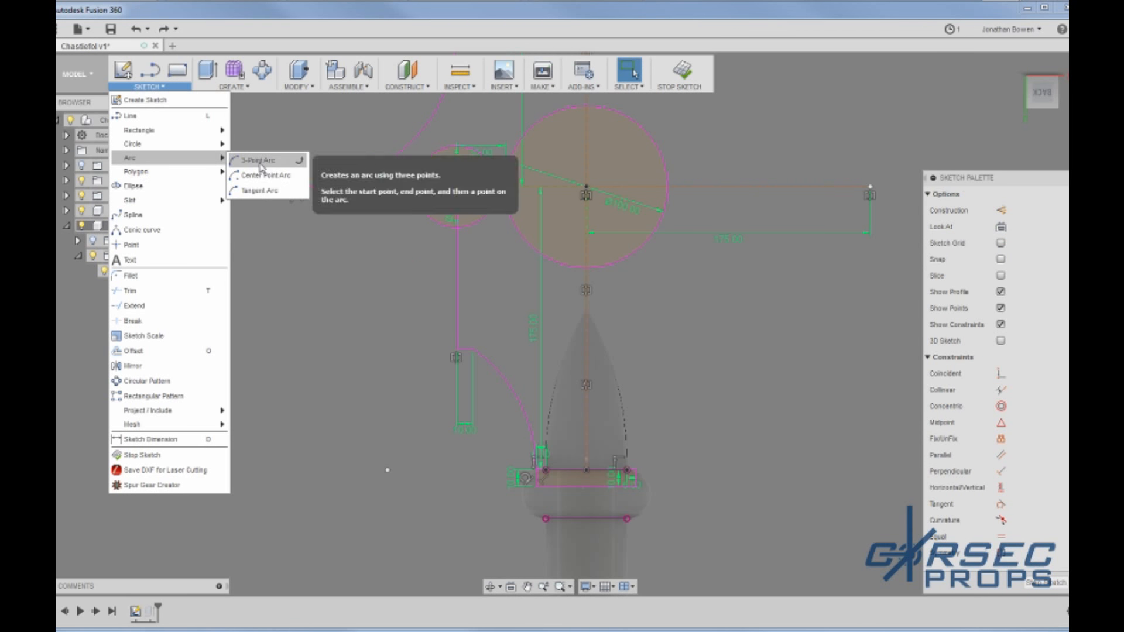
{"action": "left_click", "coordinate": [298, 174]}
{"action": "left_click", "coordinate": [305, 187]}
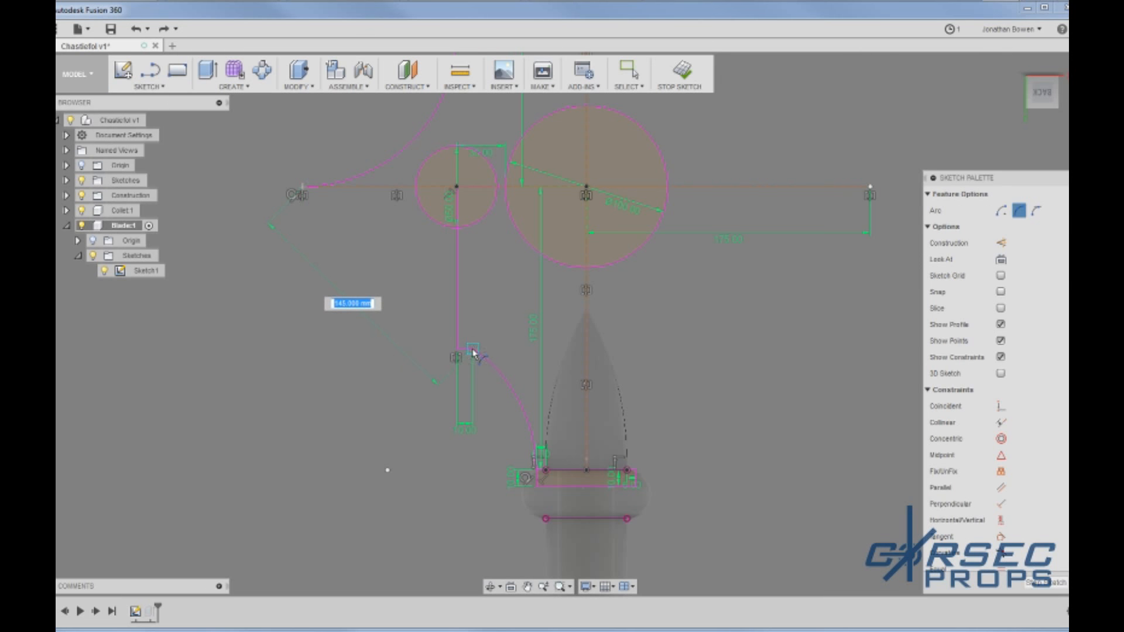
{"action": "left_click", "coordinate": [474, 350]}
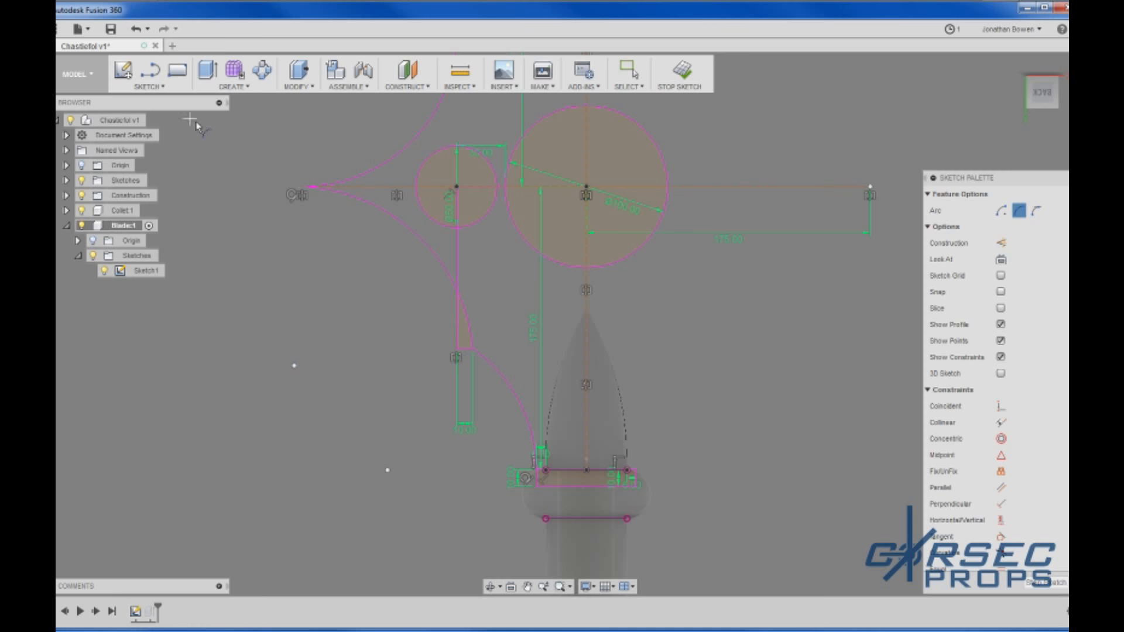
Step: Draw a nine-point fit spline along the two lower arcs, from the outline's left tip to the collar's upper left corner
{"action": "left_click", "coordinate": [149, 86]}
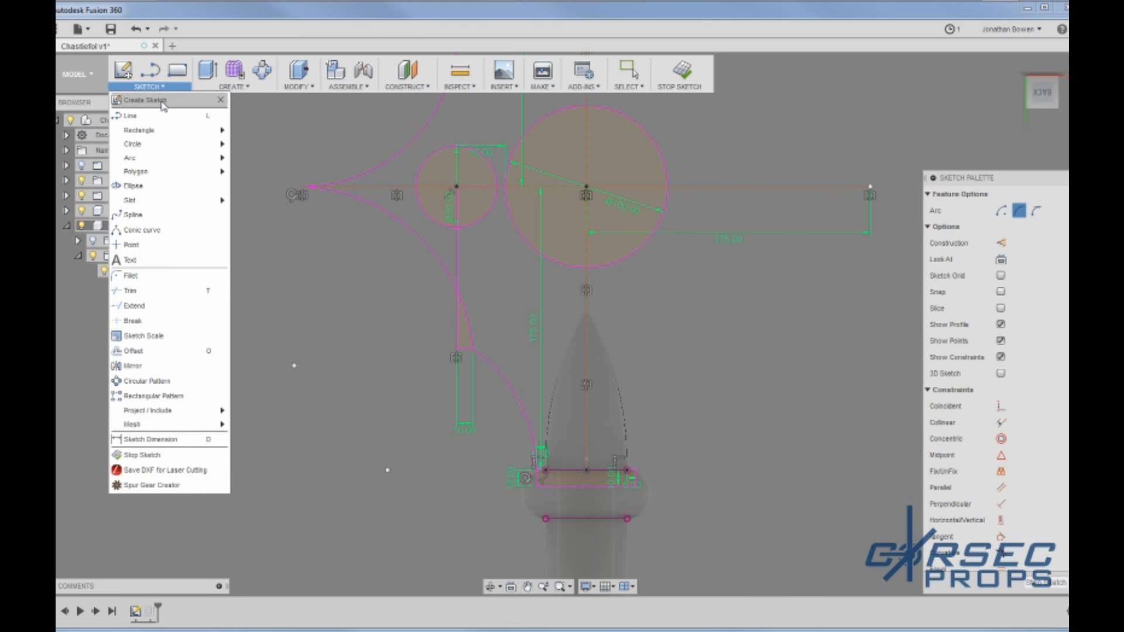
{"action": "left_click", "coordinate": [143, 215]}
{"action": "left_click", "coordinate": [303, 187]}
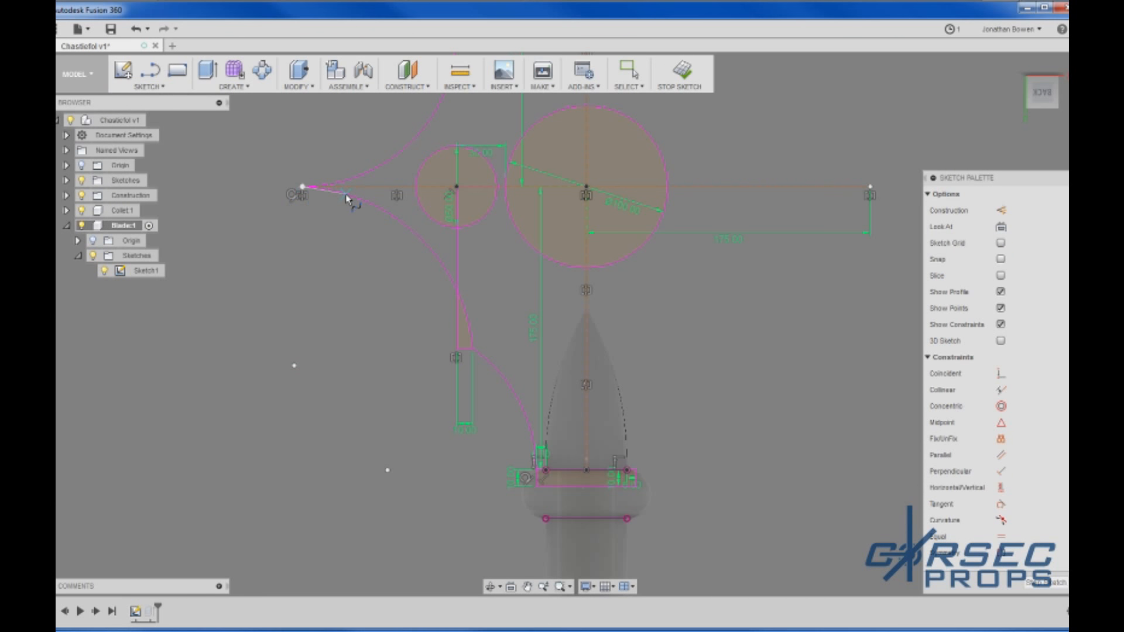
{"action": "left_click", "coordinate": [346, 195]}
{"action": "left_click", "coordinate": [402, 222]}
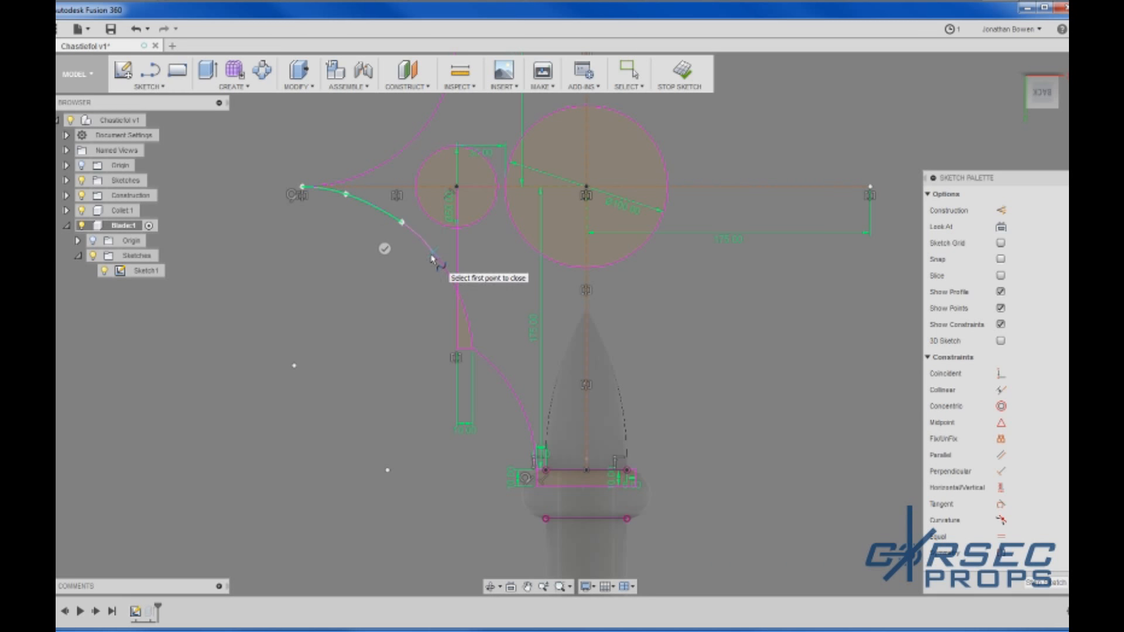
{"action": "left_click", "coordinate": [434, 252]}
{"action": "left_click", "coordinate": [472, 313]}
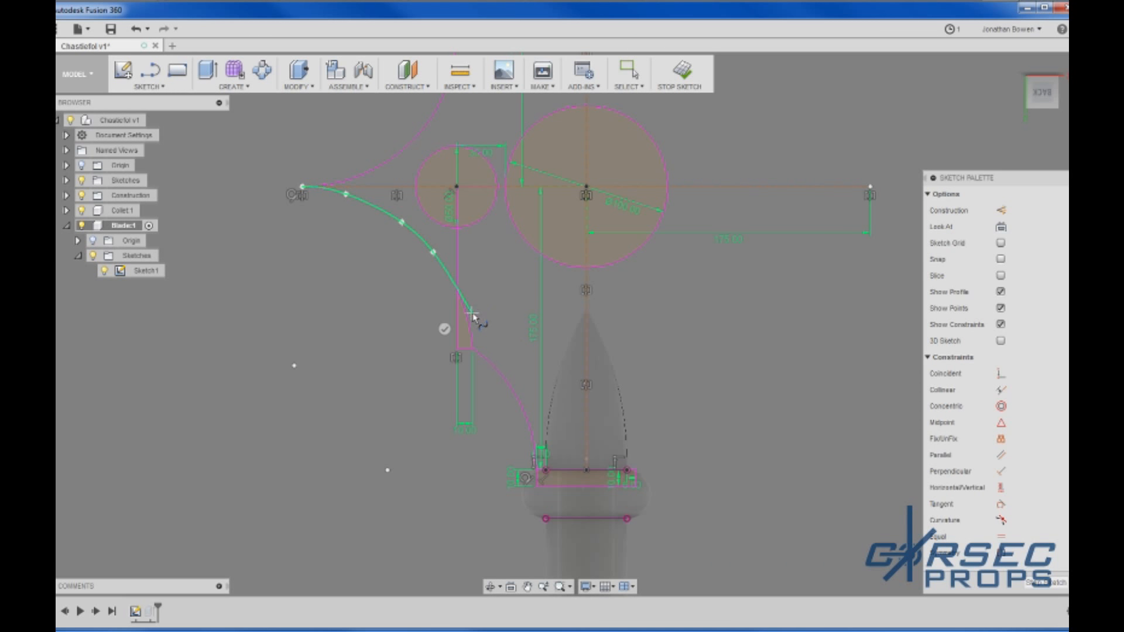
{"action": "left_click", "coordinate": [495, 360]}
{"action": "left_click", "coordinate": [513, 391]}
{"action": "left_click", "coordinate": [531, 432]}
{"action": "left_click", "coordinate": [535, 469]}
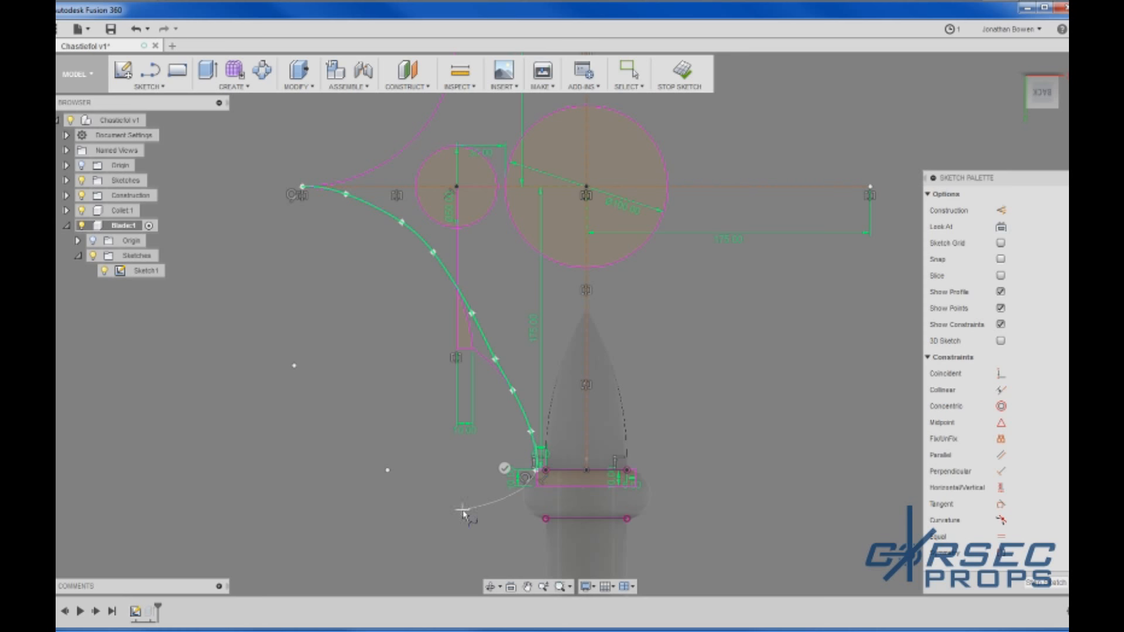
{"action": "left_click", "coordinate": [503, 470]}
{"action": "scroll", "coordinate": [346, 410], "scroll_direction": "down", "scroll_amount": 3}
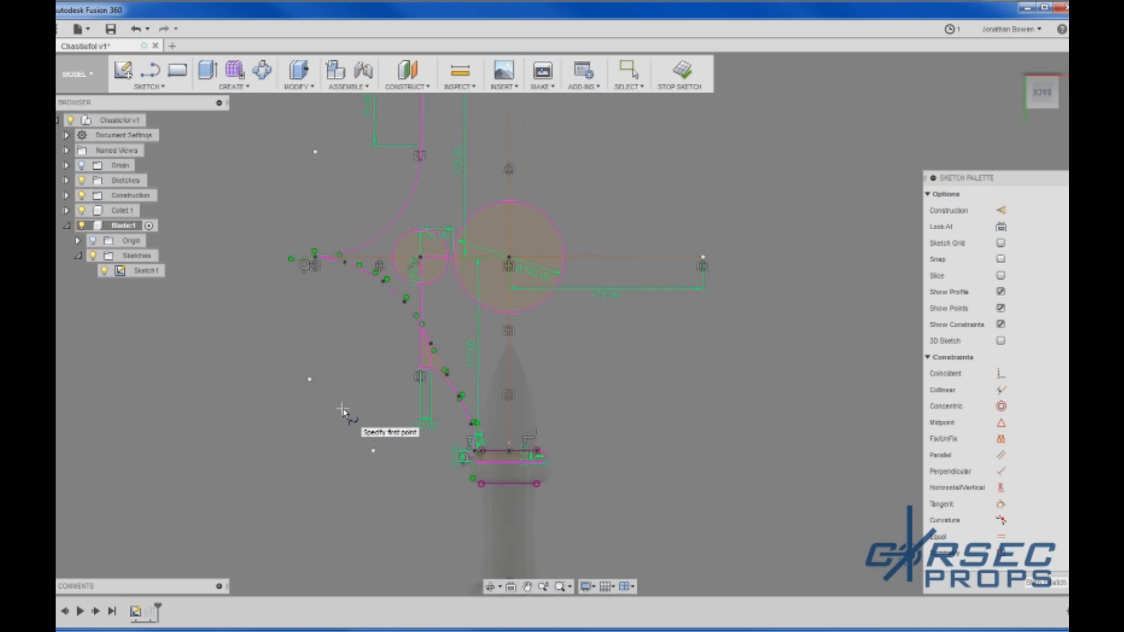
{"action": "scroll", "coordinate": [343, 412], "scroll_direction": "up", "scroll_amount": 2}
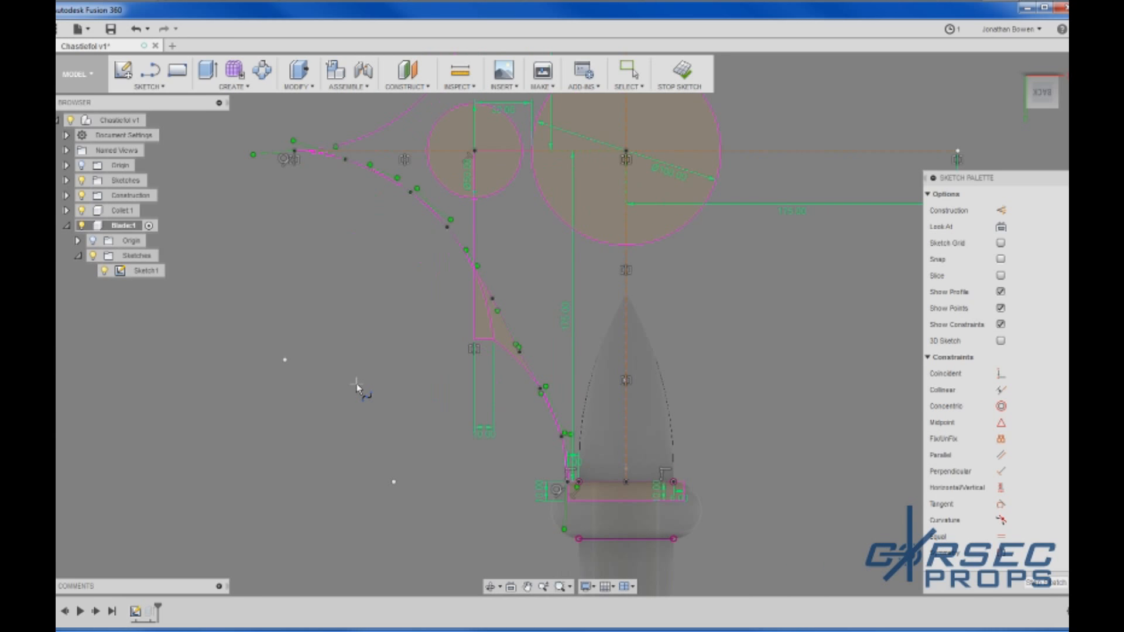
Step: Delete the 10 mm line, the old arcs under the spline and the vertical line below the small circle
{"action": "key", "text": "Escape"}
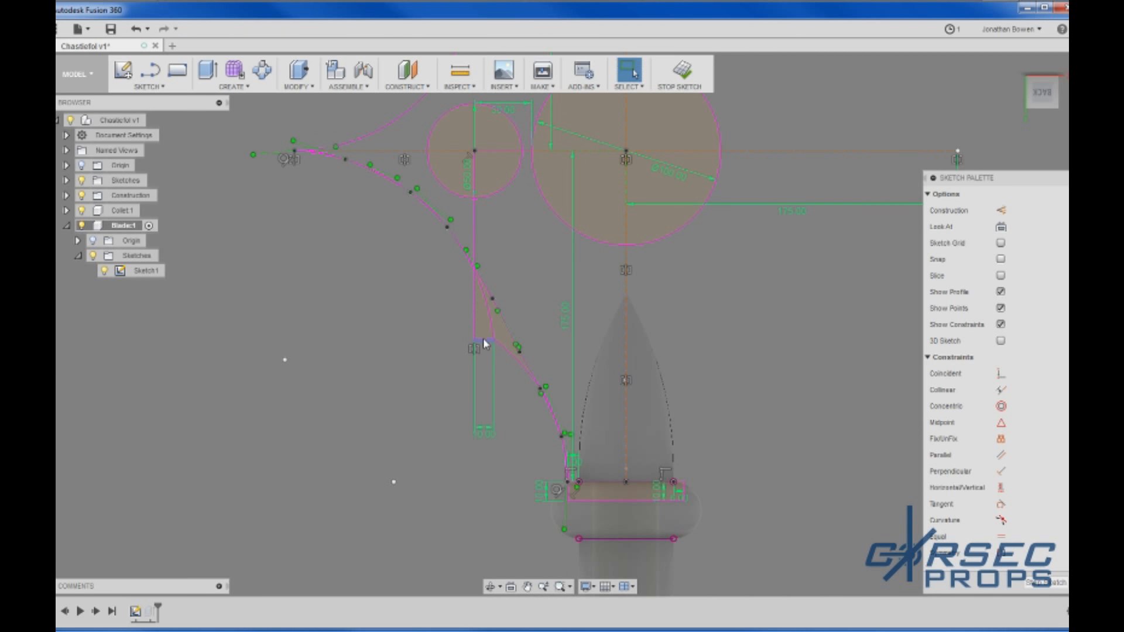
{"action": "key", "text": "Delete"}
{"action": "left_click", "coordinate": [493, 337]}
{"action": "key", "text": "Delete"}
{"action": "left_click", "coordinate": [476, 321]}
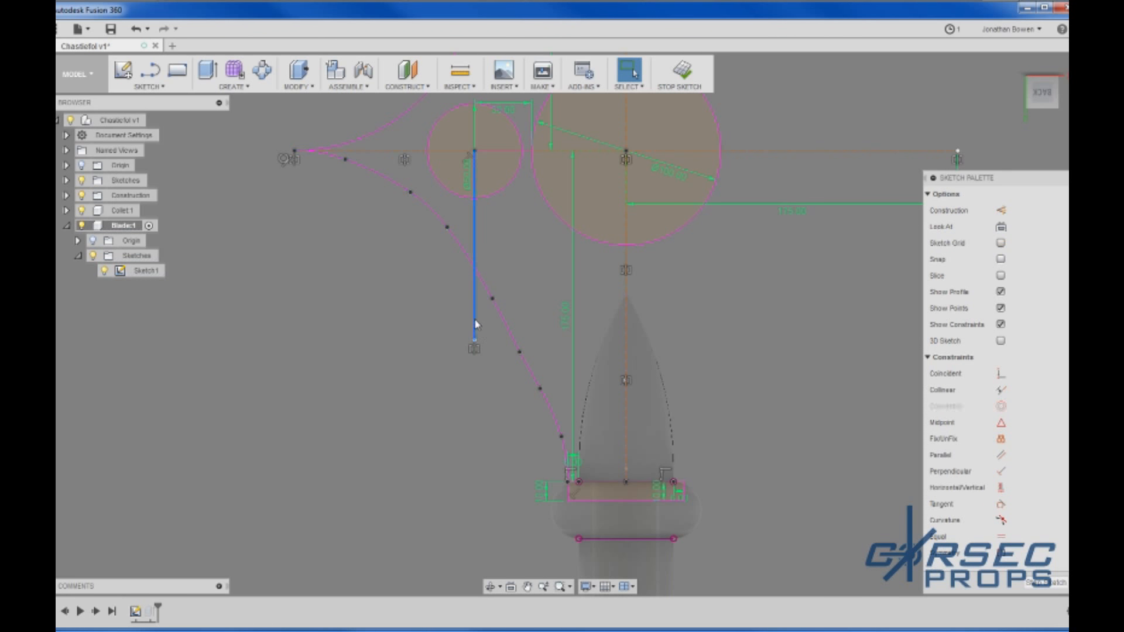
{"action": "key", "text": "Delete"}
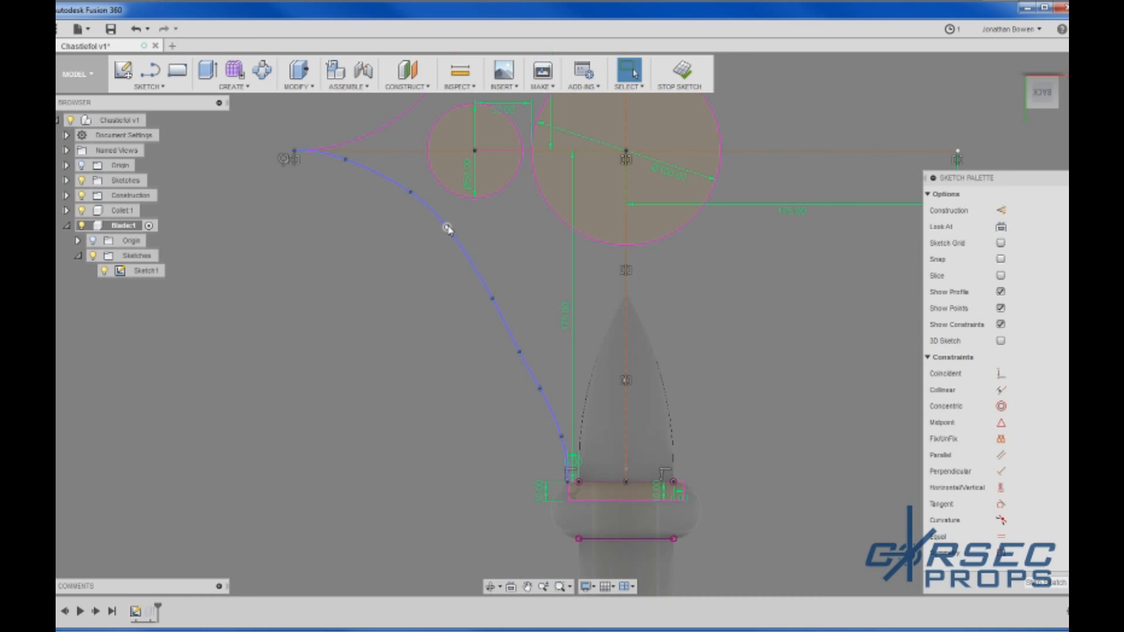
Step: Shift the spline's middle fit points slightly to even out its bend between the left tip and the collar
{"action": "left_click_drag", "start_coordinate": [448, 227], "coordinate": [462, 242]}
{"action": "left_click_drag", "start_coordinate": [493, 298], "coordinate": [489, 289]}
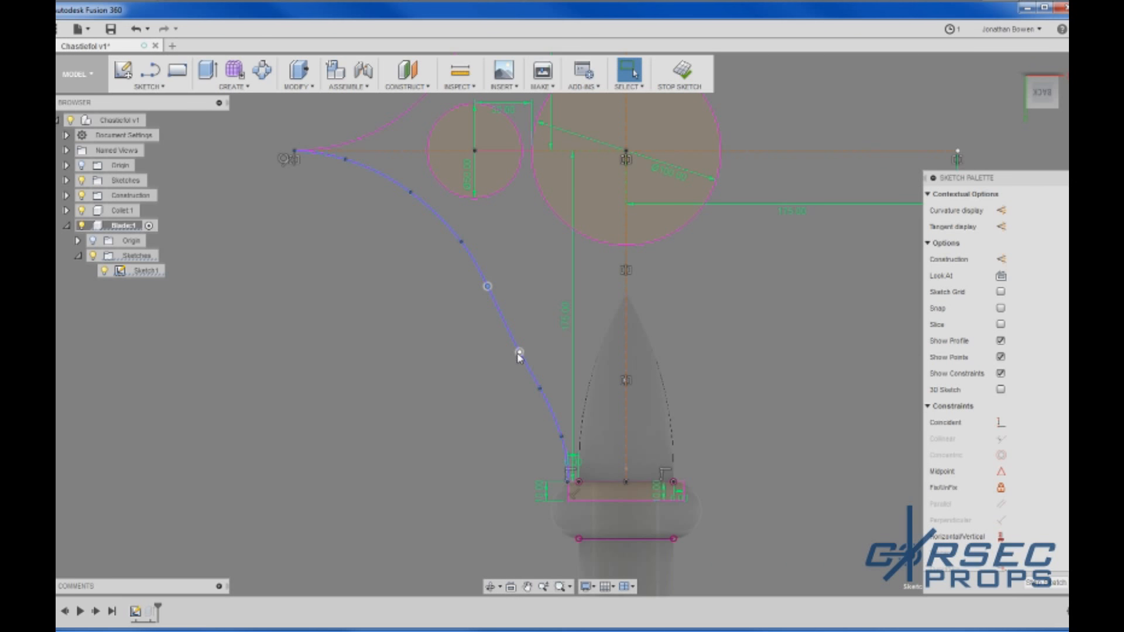
{"action": "left_click_drag", "start_coordinate": [519, 353], "coordinate": [516, 343]}
{"action": "left_click_drag", "start_coordinate": [539, 394], "coordinate": [542, 395]}
Step: Reposition the two spline fit points just above the collar to smooth the curve's lower end
{"action": "scroll", "coordinate": [524, 482], "scroll_direction": "down", "scroll_amount": 2}
{"action": "scroll", "coordinate": [520, 482], "scroll_direction": "up", "scroll_amount": 3}
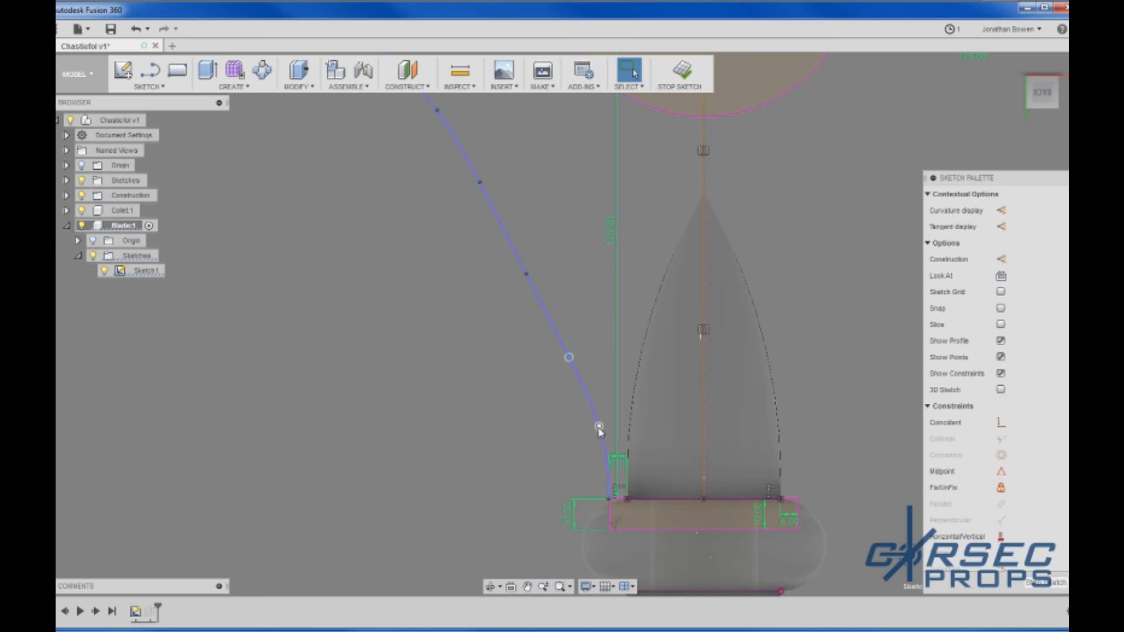
{"action": "left_click_drag", "start_coordinate": [599, 428], "coordinate": [597, 448]}
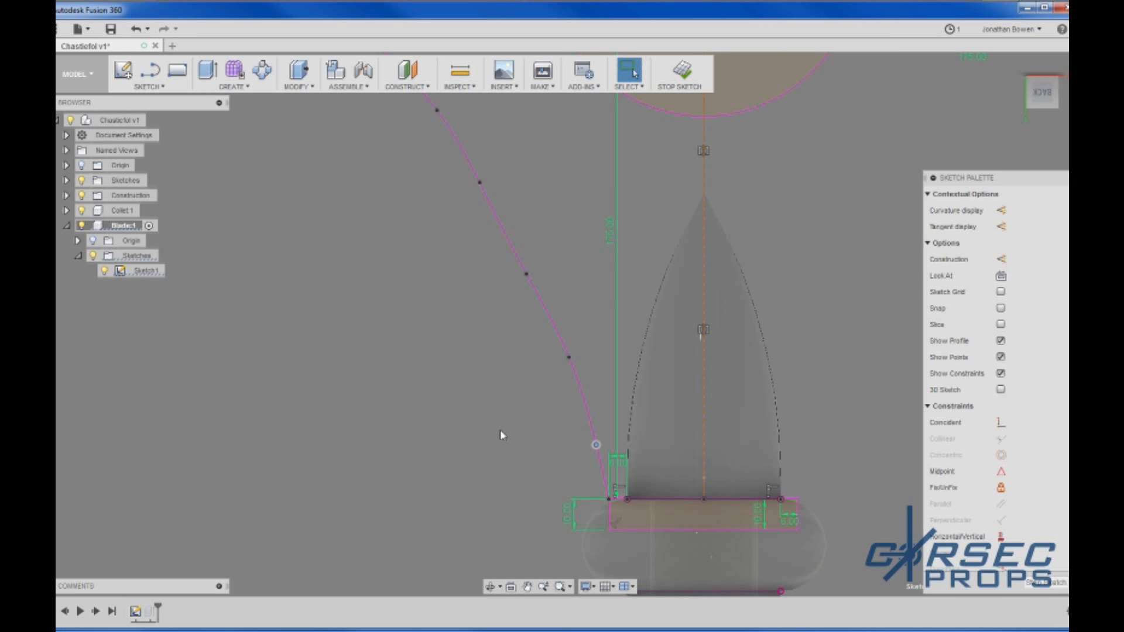
{"action": "left_click_drag", "start_coordinate": [570, 366], "coordinate": [570, 373]}
Step: Fine-tune the spline's upper and middle fit points so the curve below the small circle flows smoothly
{"action": "scroll", "coordinate": [527, 277], "scroll_direction": "down", "scroll_amount": 3}
{"action": "scroll", "coordinate": [492, 234], "scroll_direction": "up", "scroll_amount": 3}
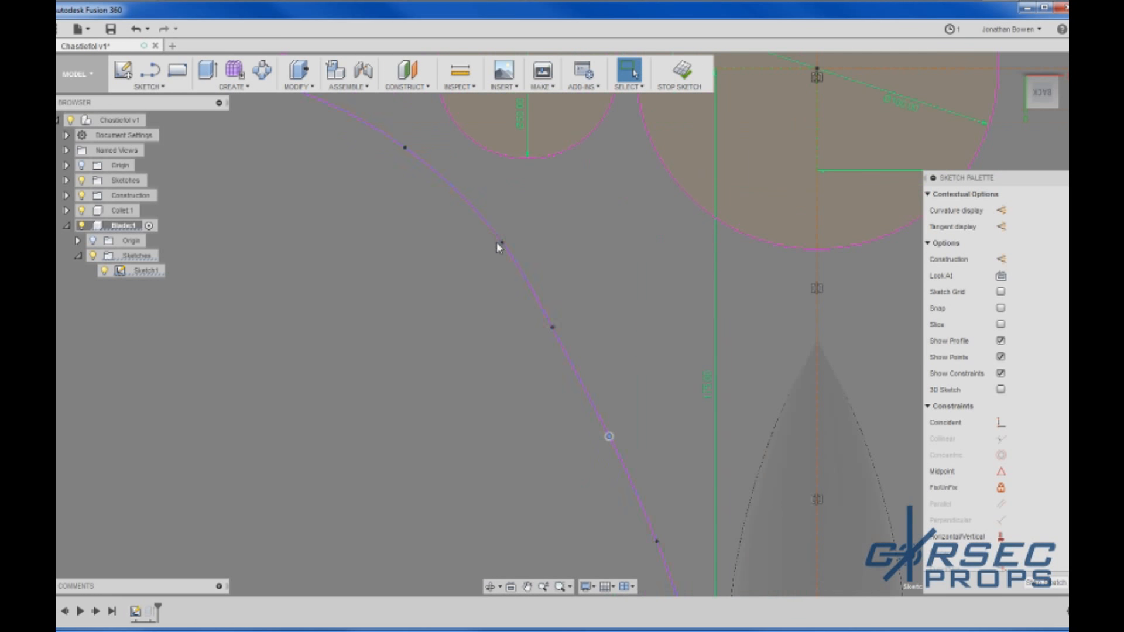
{"action": "left_click_drag", "start_coordinate": [503, 245], "coordinate": [488, 224]}
{"action": "scroll", "coordinate": [619, 331], "scroll_direction": "down", "scroll_amount": 3}
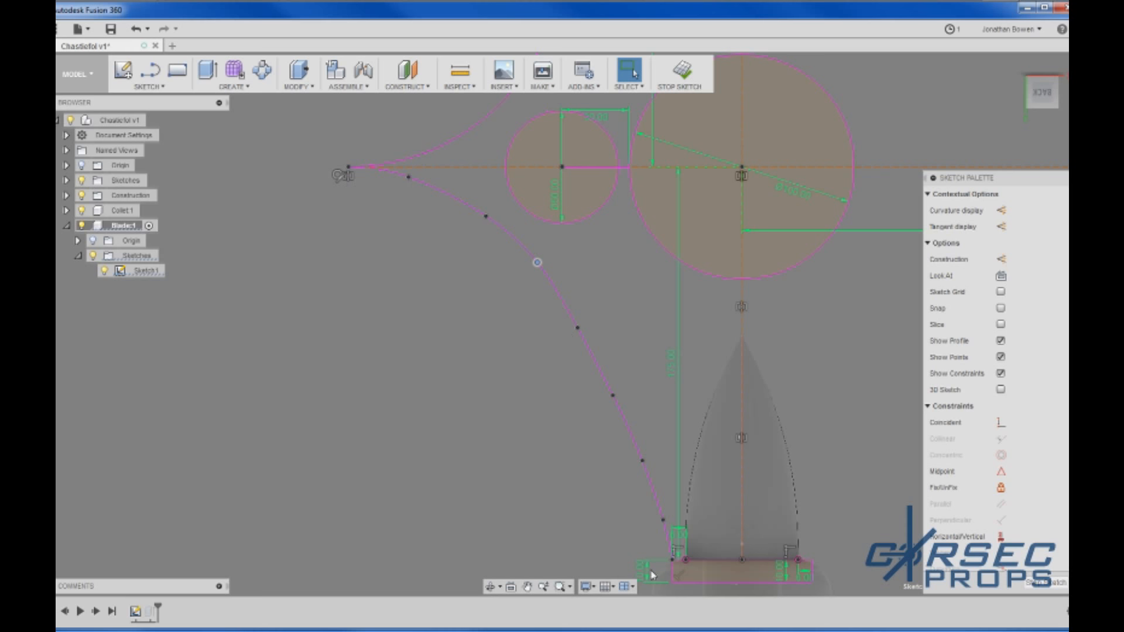
{"action": "left_click_drag", "start_coordinate": [487, 222], "coordinate": [488, 226]}
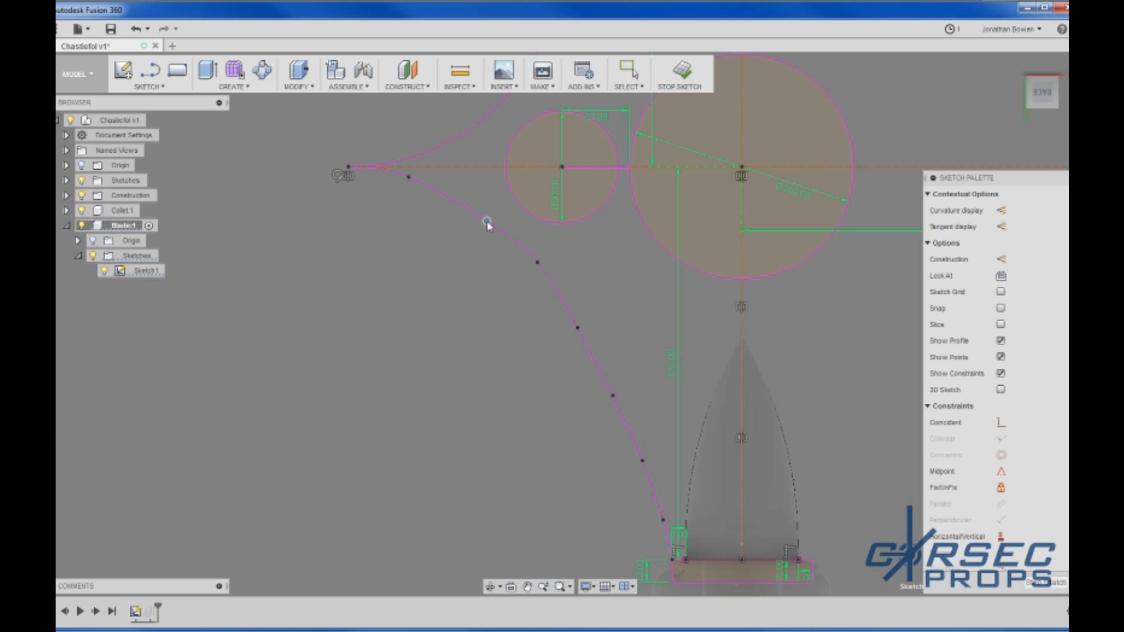
{"action": "left_click_drag", "start_coordinate": [542, 265], "coordinate": [539, 273]}
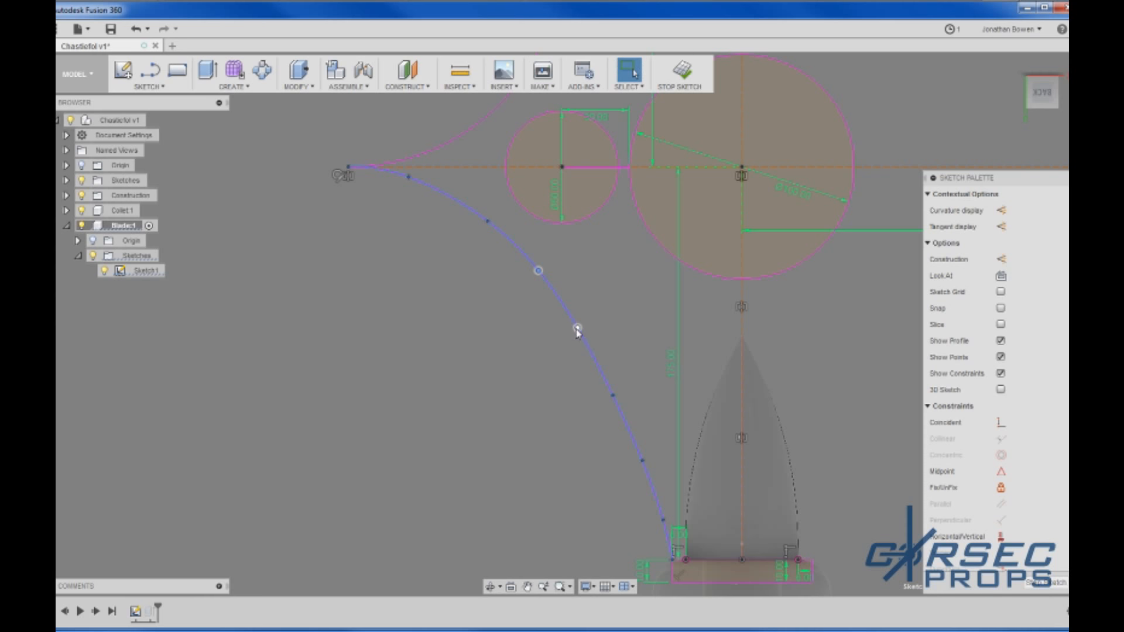
{"action": "left_click_drag", "start_coordinate": [577, 332], "coordinate": [576, 334]}
{"action": "scroll", "coordinate": [622, 421], "scroll_direction": "up", "scroll_amount": 5}
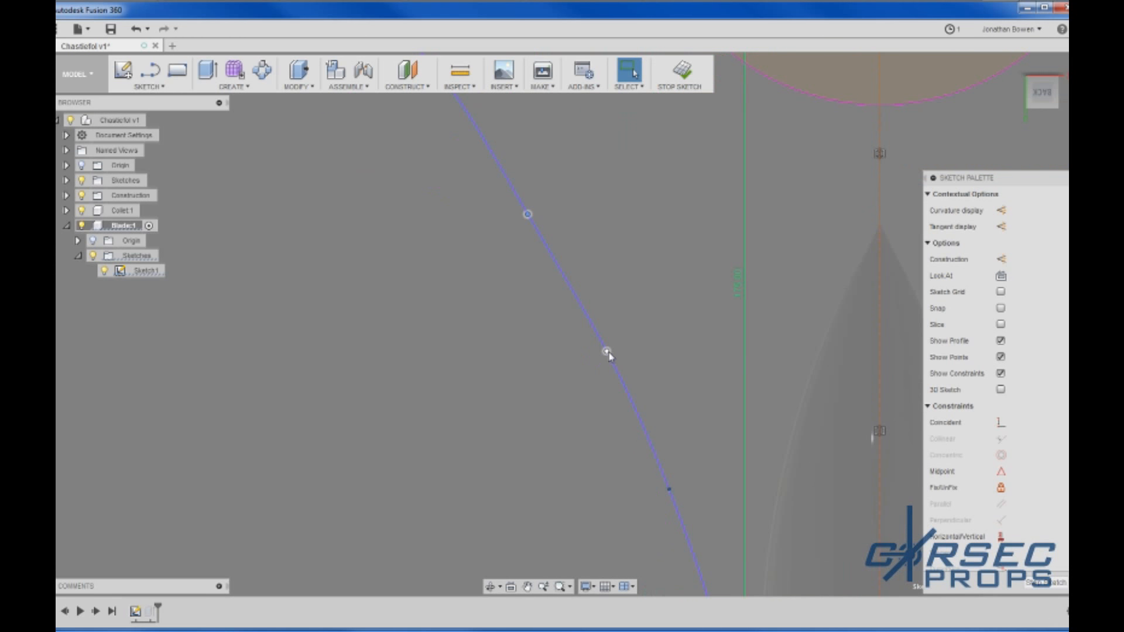
{"action": "scroll", "coordinate": [477, 346], "scroll_direction": "down", "scroll_amount": 5}
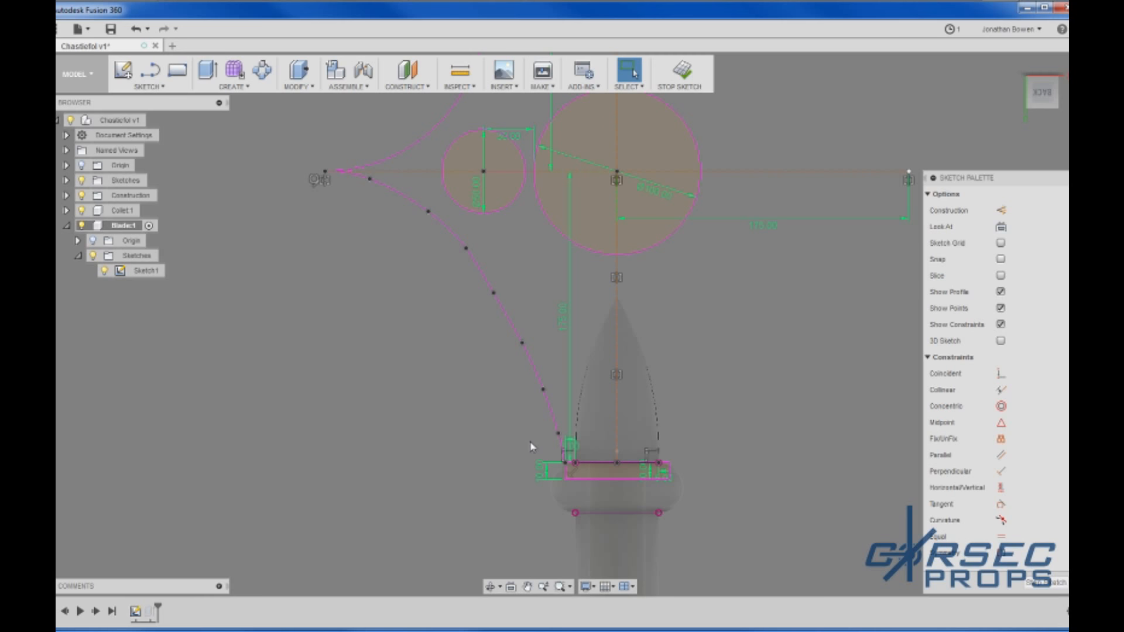
Step: Mirror the left outline's spline, upper arc, vertical line and top line about the vertical centerline
{"action": "scroll", "coordinate": [472, 380], "scroll_direction": "down", "scroll_amount": 3}
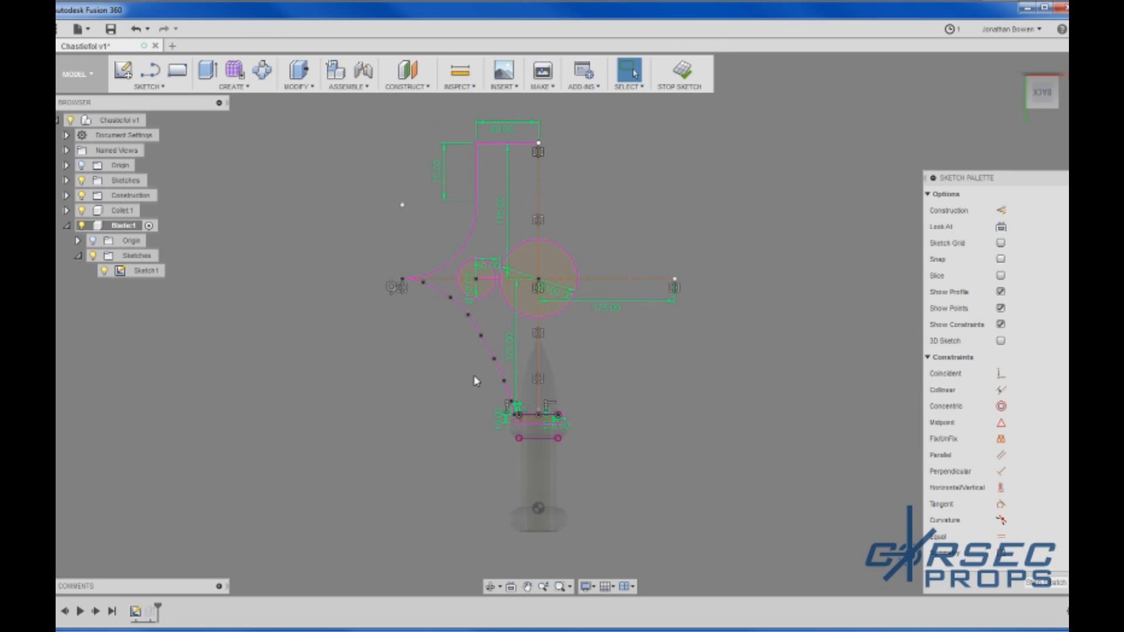
{"action": "left_click", "coordinate": [149, 86]}
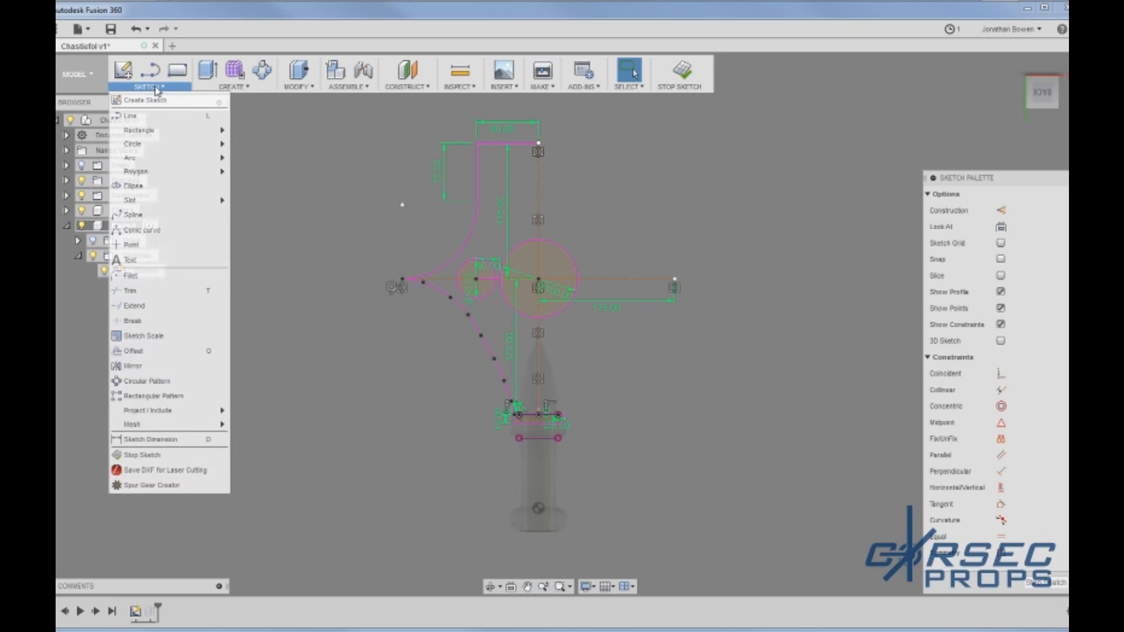
{"action": "left_click", "coordinate": [133, 366]}
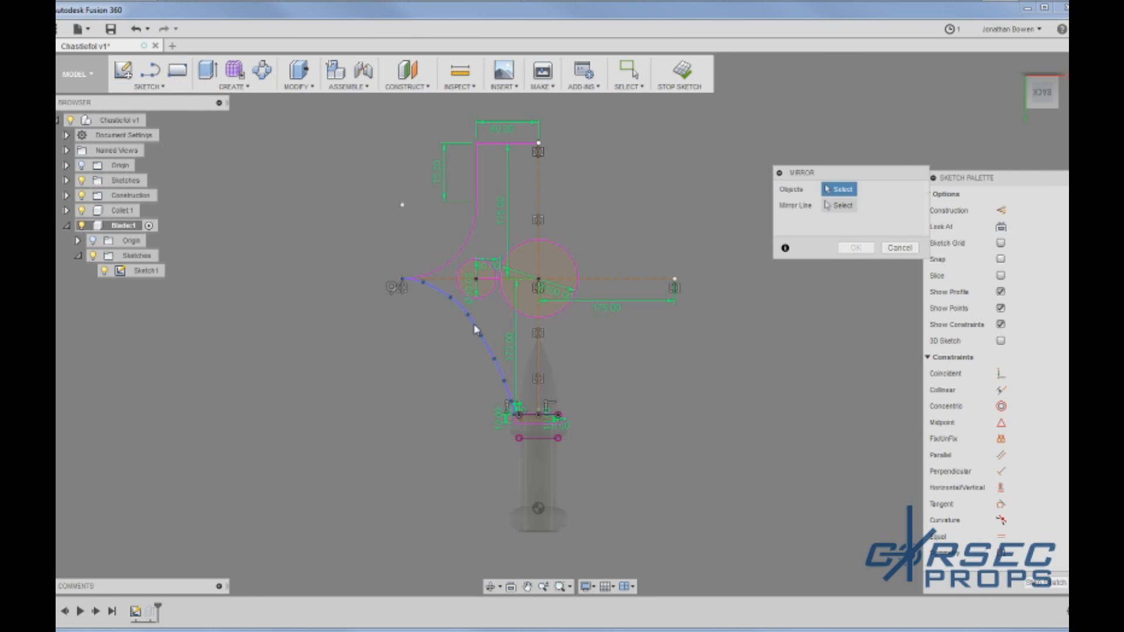
{"action": "left_click", "coordinate": [475, 331]}
{"action": "left_click", "coordinate": [450, 262]}
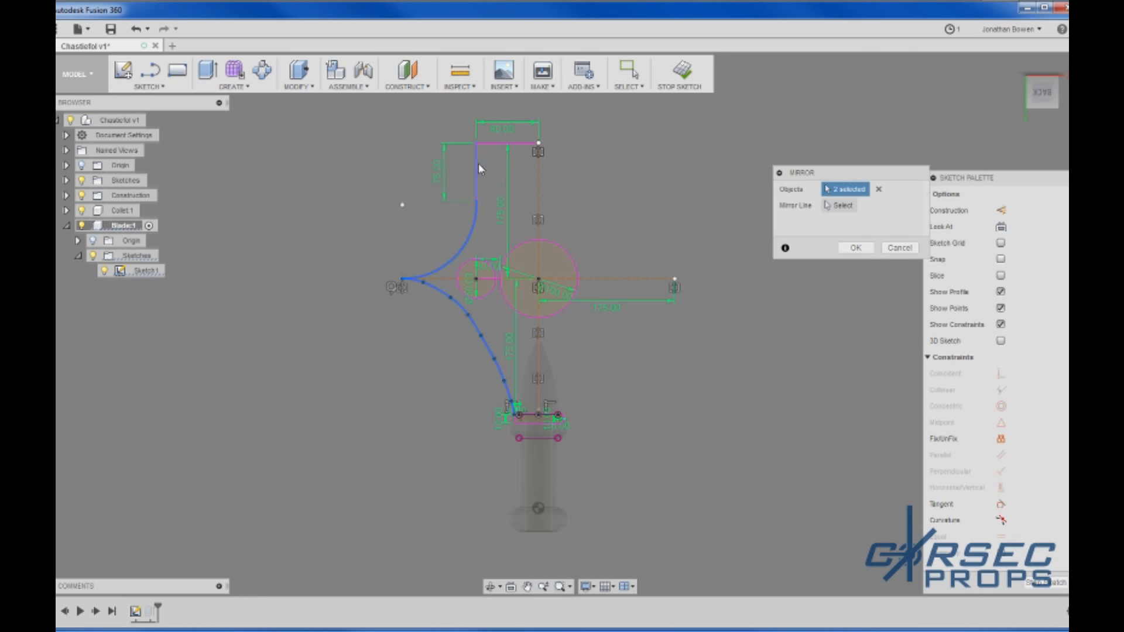
{"action": "left_click", "coordinate": [479, 170]}
{"action": "left_click", "coordinate": [500, 142]}
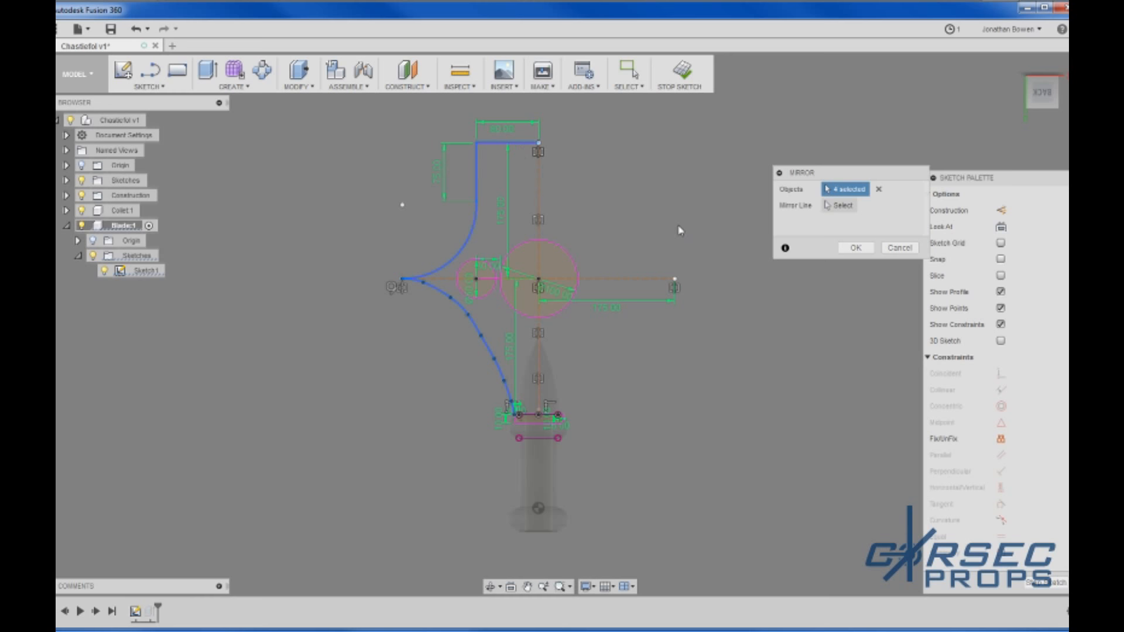
{"action": "left_click", "coordinate": [839, 206]}
{"action": "left_click", "coordinate": [540, 185]}
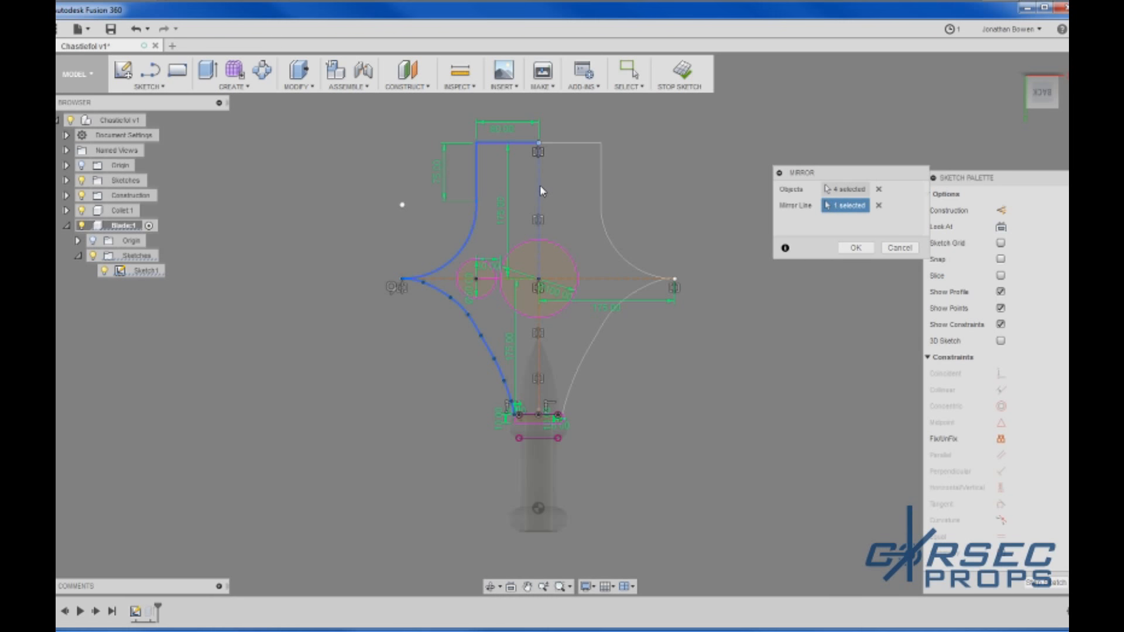
{"action": "left_click", "coordinate": [855, 248]}
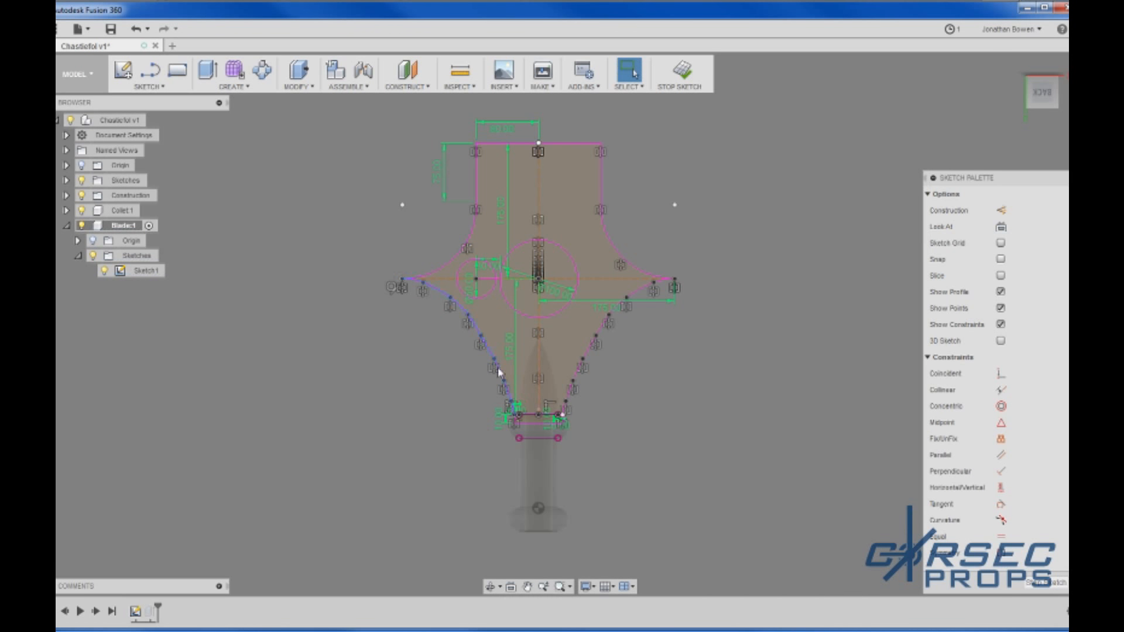
Step: Finish the sketch and hide Sketch1 to inspect the blade body's lower left edge
{"action": "scroll", "coordinate": [481, 311], "scroll_direction": "up", "scroll_amount": 3}
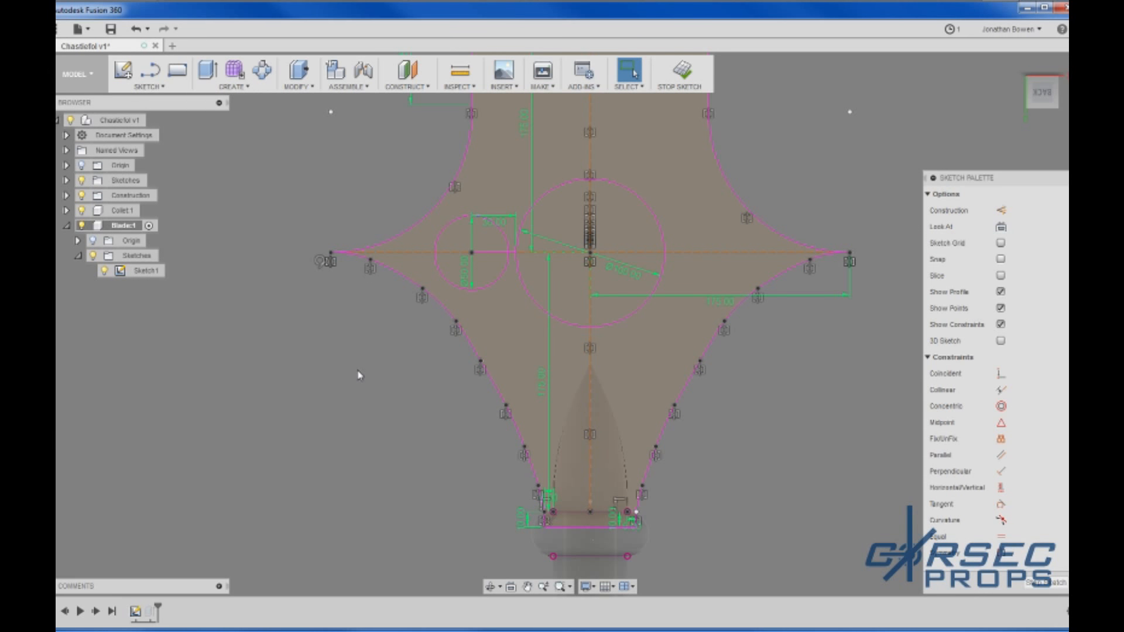
{"action": "left_click", "coordinate": [1048, 583]}
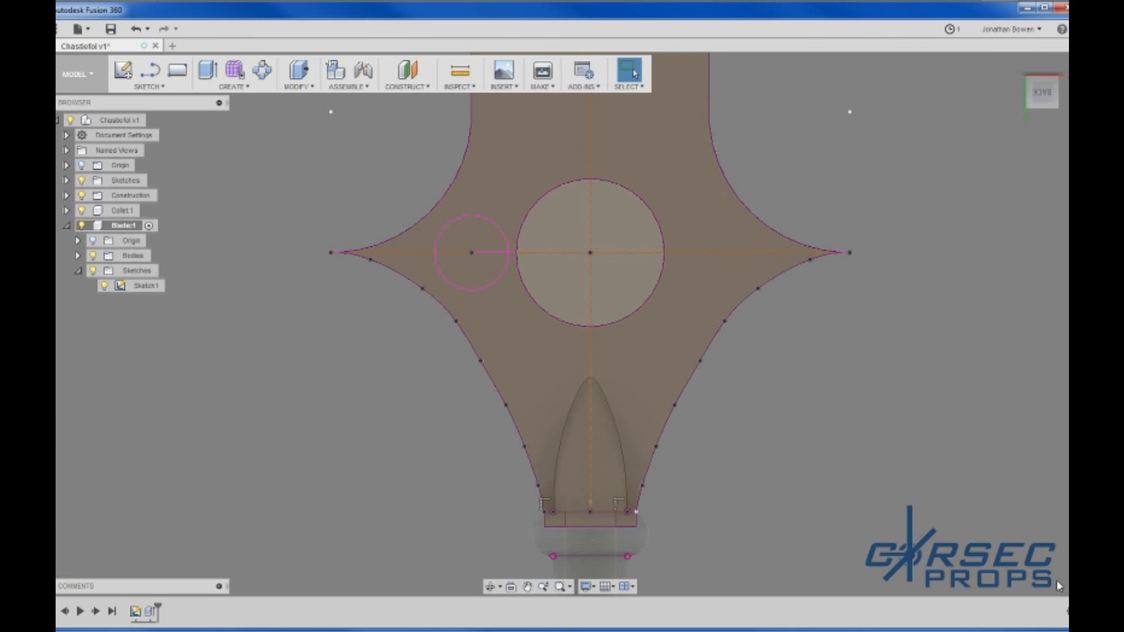
{"action": "scroll", "coordinate": [710, 355], "scroll_direction": "down", "scroll_amount": 3}
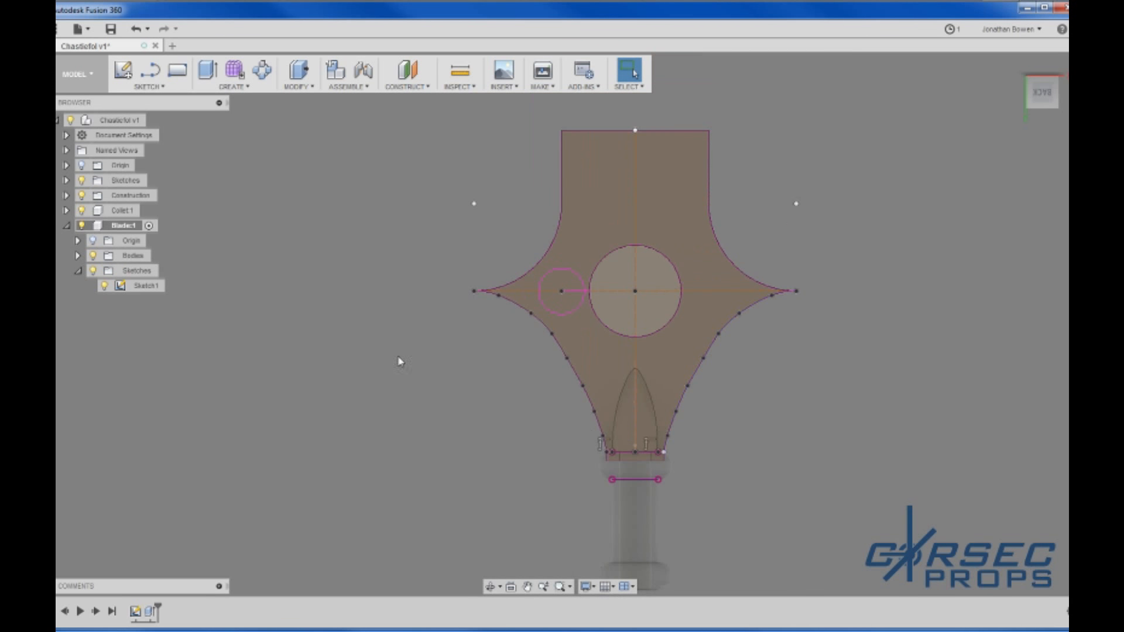
{"action": "left_click", "coordinate": [103, 286]}
{"action": "mouse_move", "coordinate": [566, 436]}
{"action": "middle_mouse_down", "text": "shift"}
{"action": "mouse_move", "coordinate": [702, 345]}
{"action": "mouse_move", "coordinate": [732, 406]}
{"action": "mouse_move", "coordinate": [545, 444]}
{"action": "middle_mouse_up", "text": "shift"}
{"action": "scroll", "coordinate": [576, 370], "scroll_direction": "up", "scroll_amount": 3}
{"action": "scroll", "coordinate": [576, 370], "scroll_direction": "up", "scroll_amount": 2}
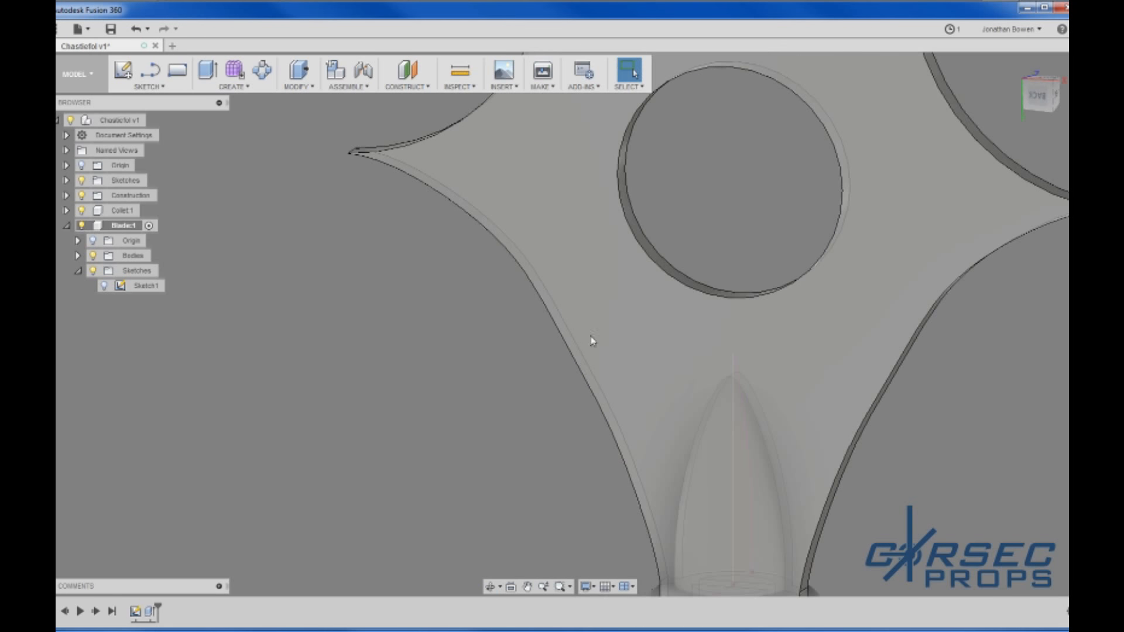
Step: Show Sketch1 again, reopen it for editing and shift two middle fit points on the left spline to smooth the curve
{"action": "left_click", "coordinate": [104, 286]}
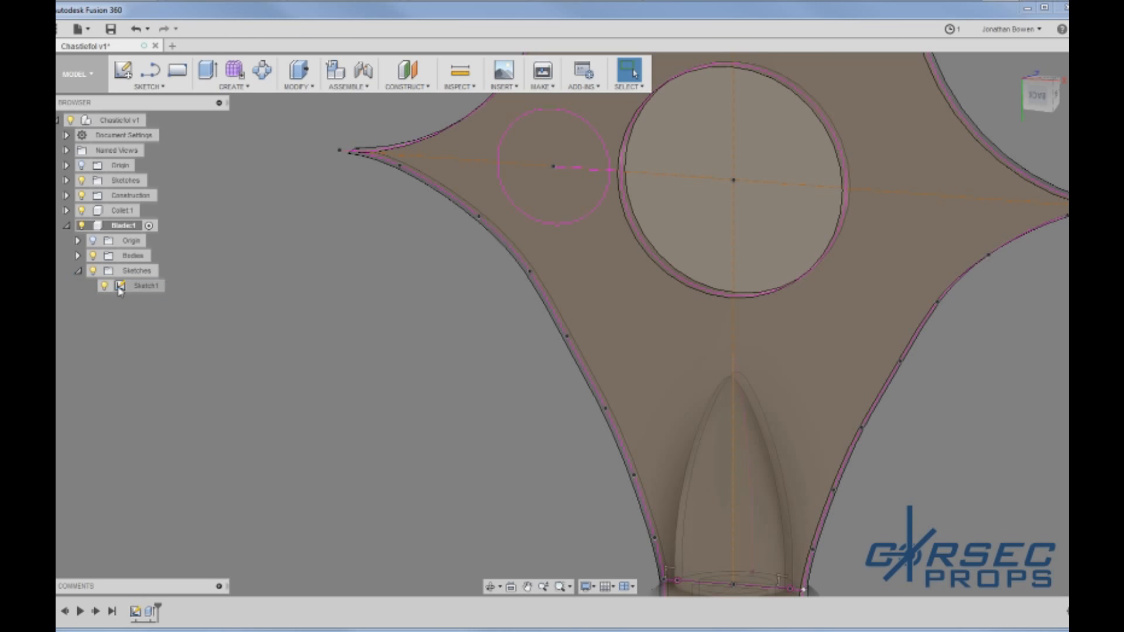
{"action": "double_click", "coordinate": [145, 285]}
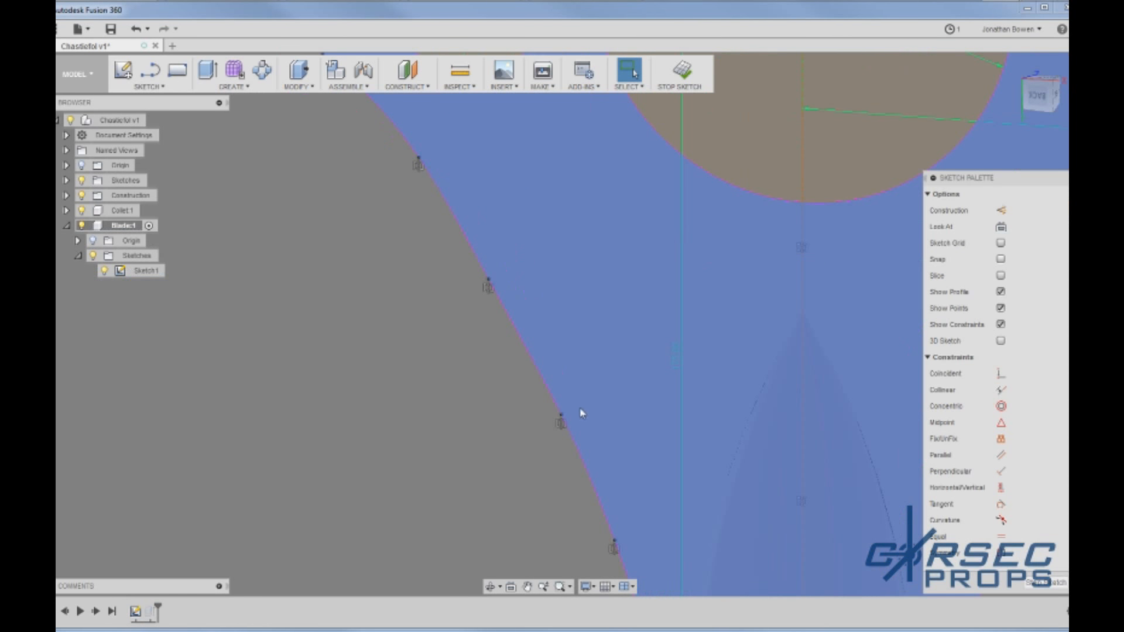
{"action": "left_click", "coordinate": [563, 410]}
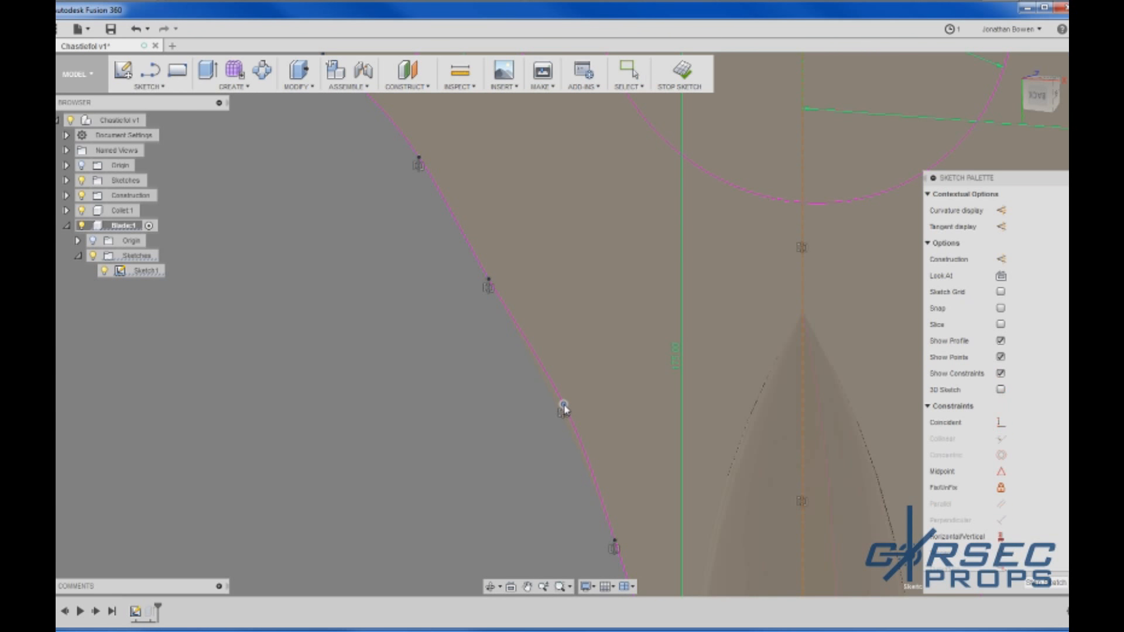
{"action": "left_click_drag", "start_coordinate": [564, 405], "coordinate": [559, 403]}
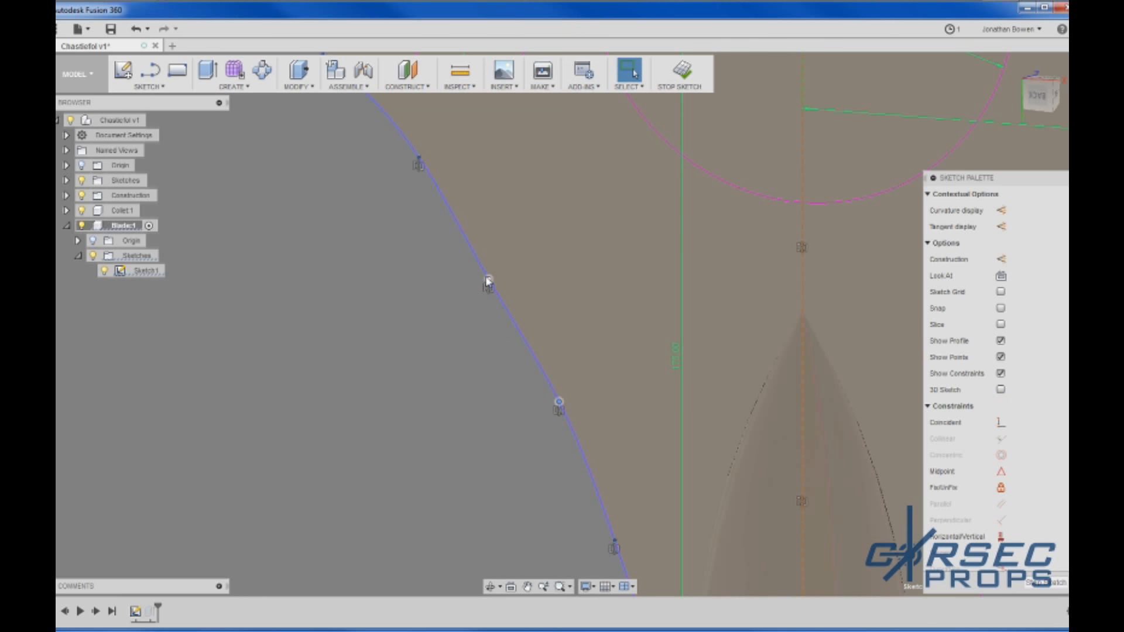
{"action": "left_click_drag", "start_coordinate": [489, 281], "coordinate": [493, 275]}
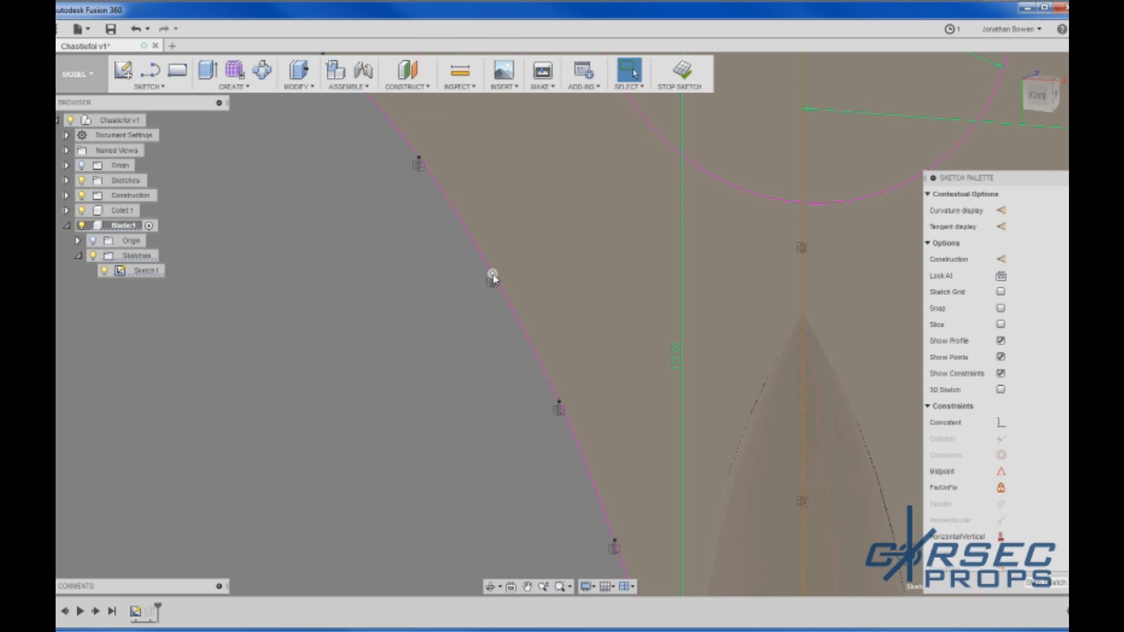
Step: Finish the sketch, hide Sketch1 and inspect the updated blade body's edges and overall proportions from several angles
{"action": "left_click", "coordinate": [1054, 582]}
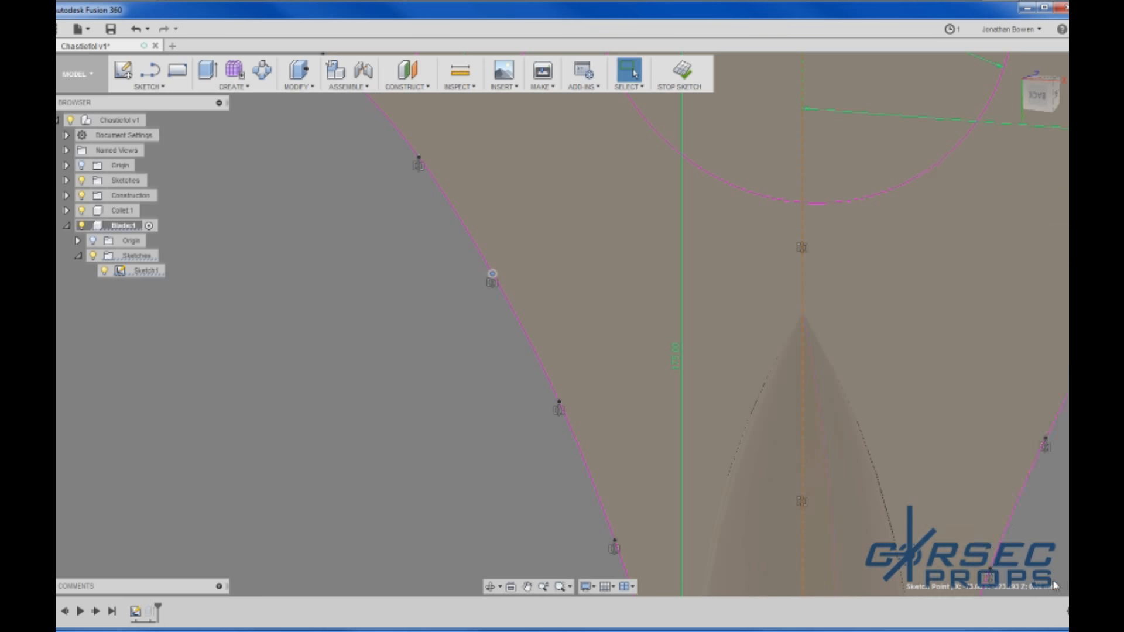
{"action": "scroll", "coordinate": [603, 355], "scroll_direction": "down", "scroll_amount": 5}
{"action": "middle_click_drag", "start_coordinate": [517, 388], "coordinate": [445, 399], "text": "shift"}
{"action": "left_click", "coordinate": [104, 286]}
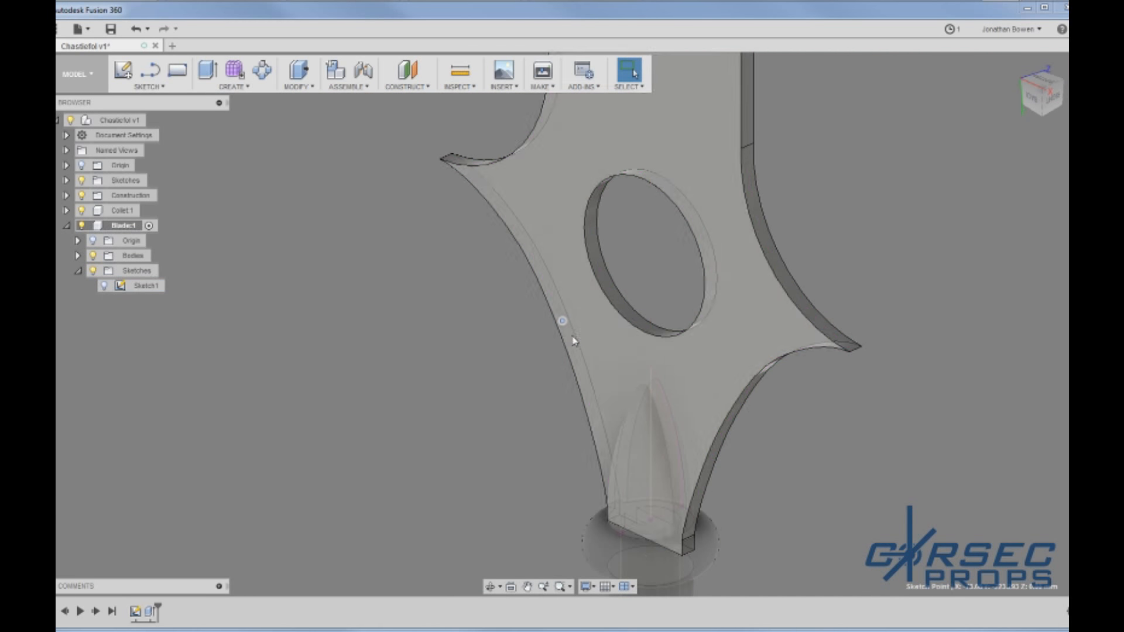
{"action": "middle_click_drag", "start_coordinate": [561, 352], "coordinate": [494, 364], "text": "shift"}
{"action": "middle_click_drag", "start_coordinate": [555, 380], "coordinate": [587, 344], "text": "shift"}
{"action": "scroll", "coordinate": [581, 283], "scroll_direction": "down", "scroll_amount": 4}
{"action": "scroll", "coordinate": [581, 282], "scroll_direction": "down", "scroll_amount": 4}
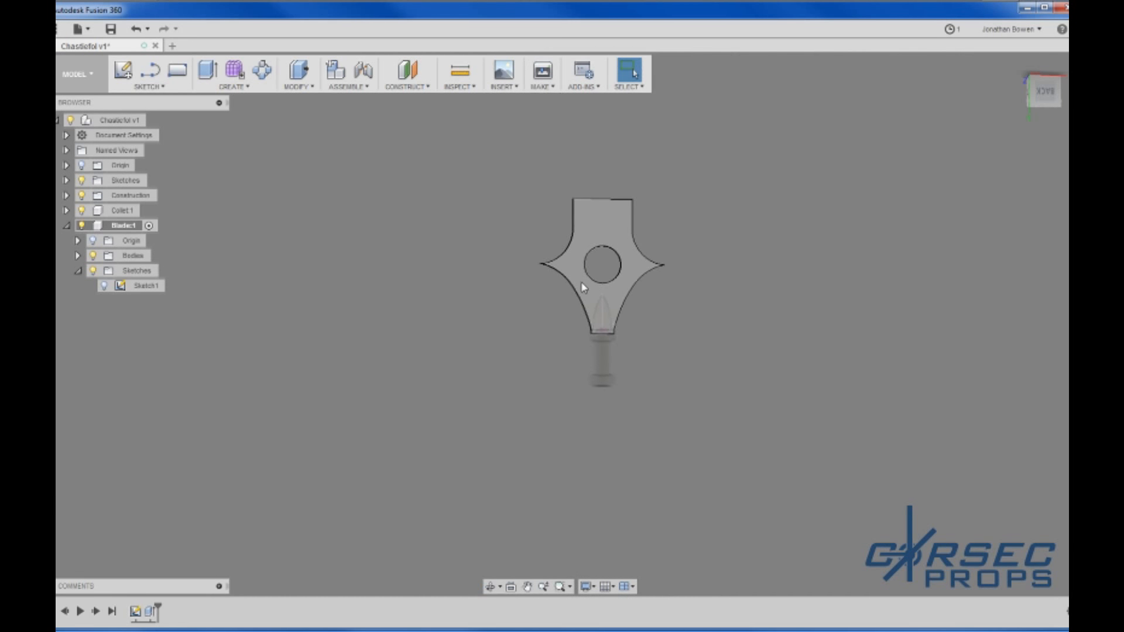
Step: Show Sketch1 again and reopen it for editing
{"action": "left_click", "coordinate": [106, 286]}
{"action": "scroll", "coordinate": [527, 293], "scroll_direction": "up", "scroll_amount": 8}
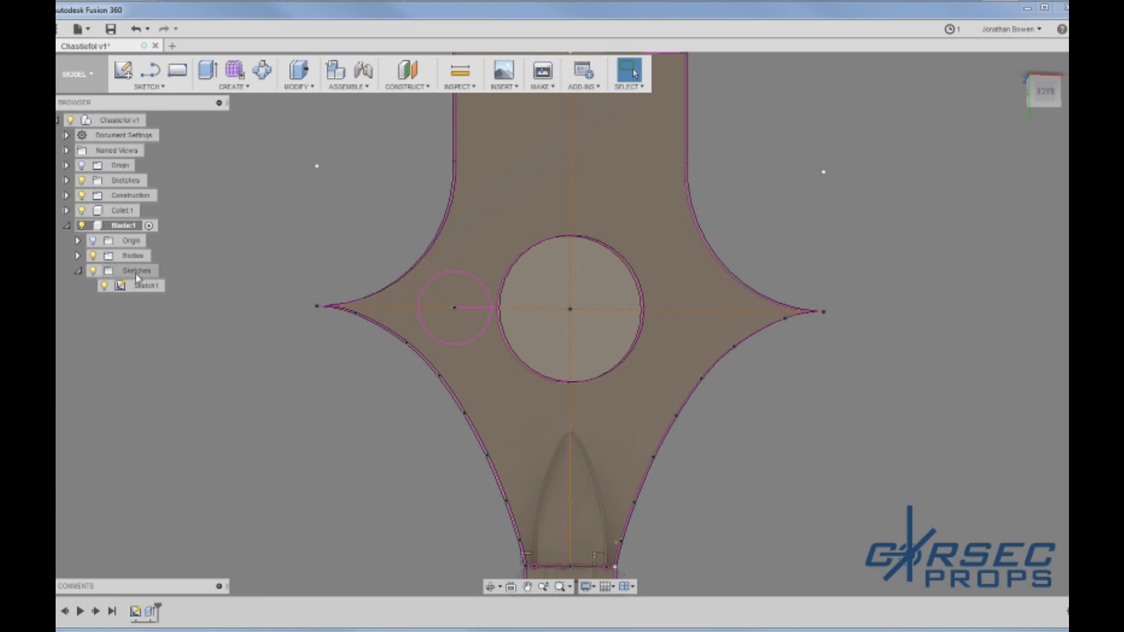
{"action": "left_click", "coordinate": [122, 288]}
{"action": "double_click", "coordinate": [123, 287]}
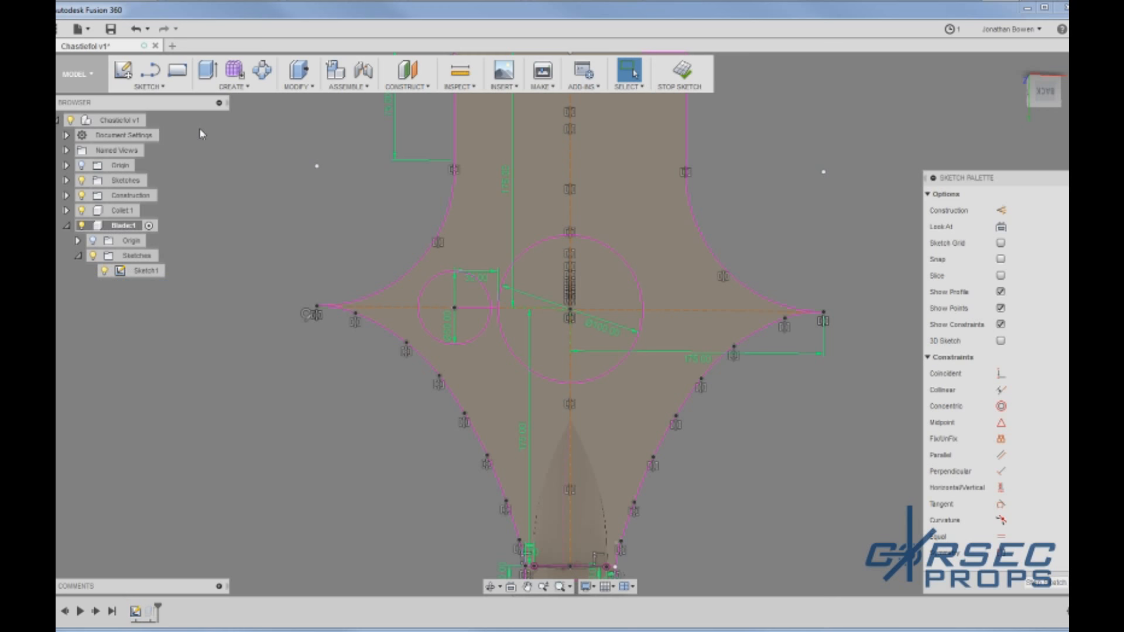
Step: Mirror the small left circle about the vertical centerline and finish the sketch
{"action": "left_click", "coordinate": [155, 87]}
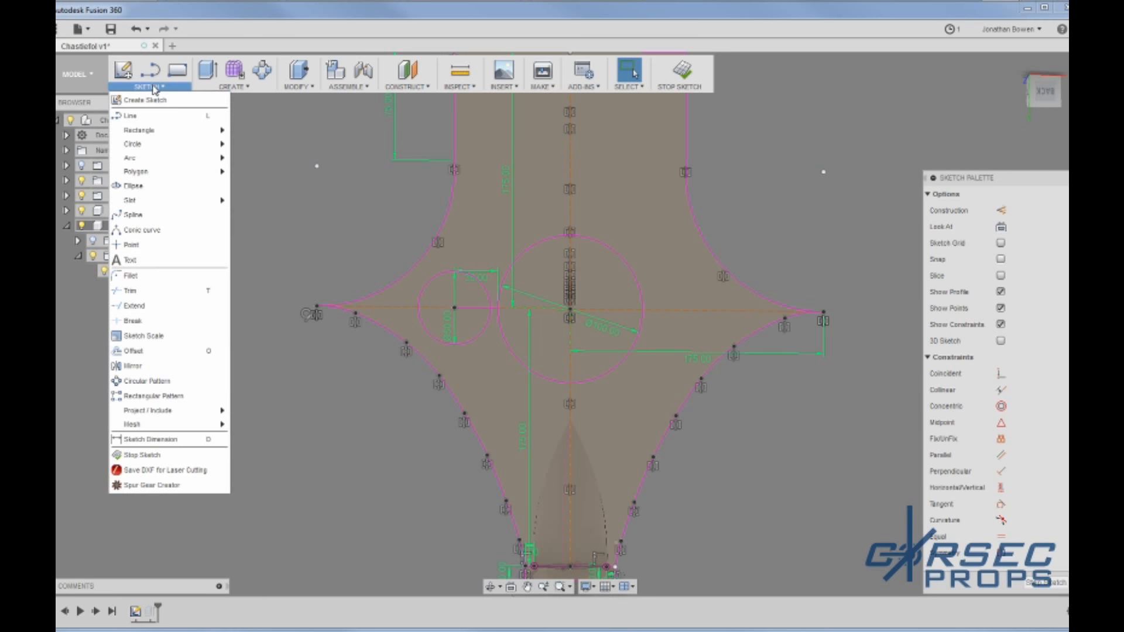
{"action": "left_click", "coordinate": [133, 366]}
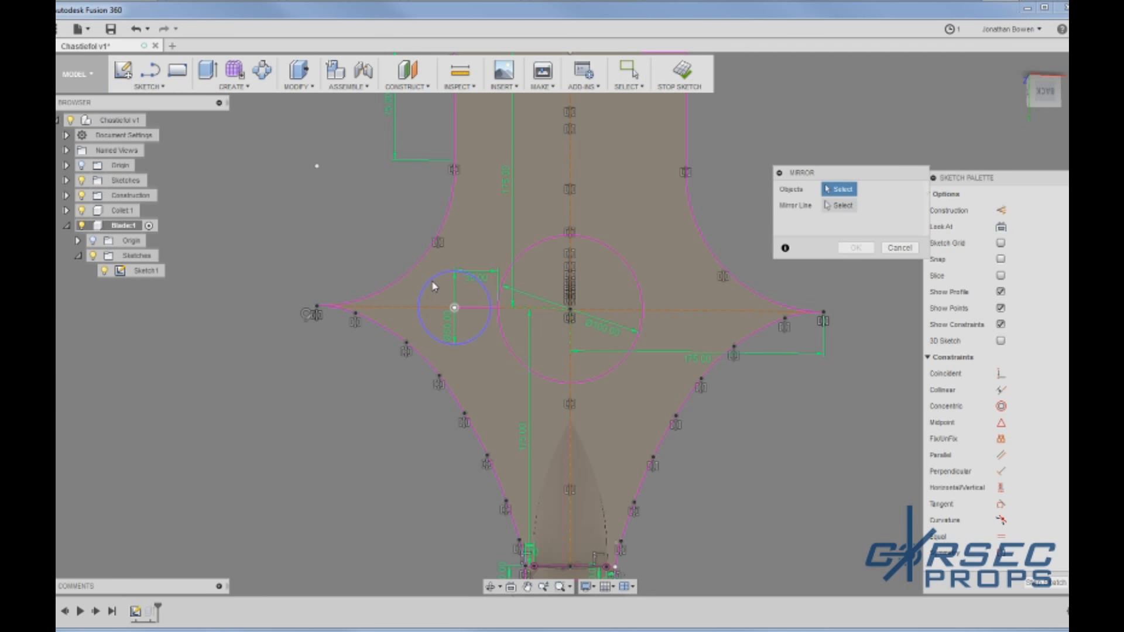
{"action": "left_click", "coordinate": [434, 285]}
{"action": "left_click", "coordinate": [855, 206]}
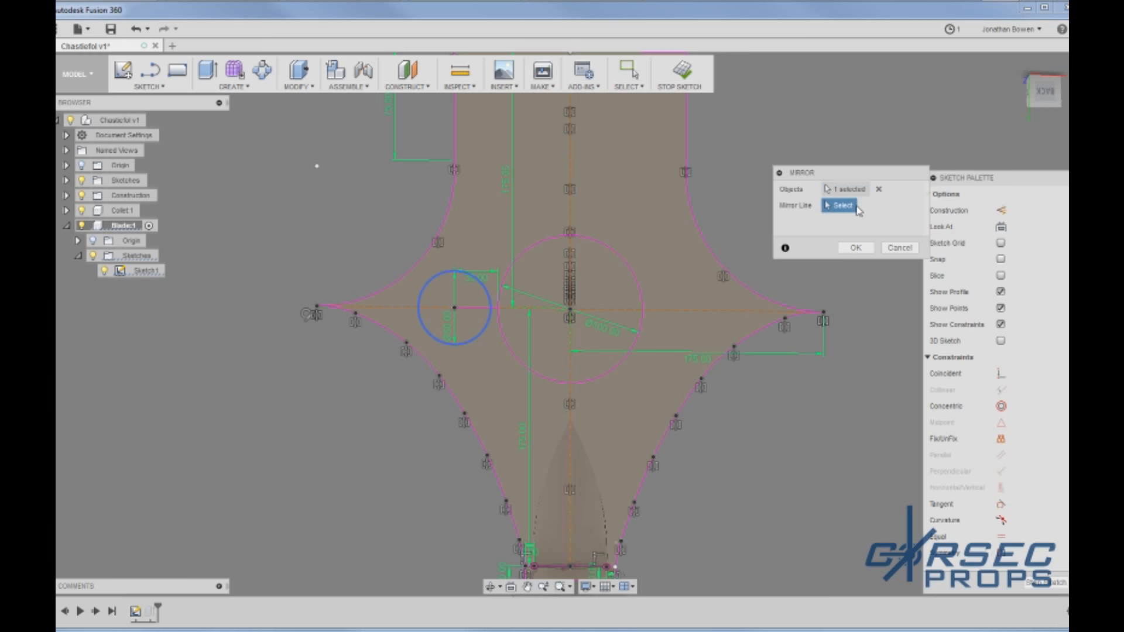
{"action": "left_click", "coordinate": [569, 212]}
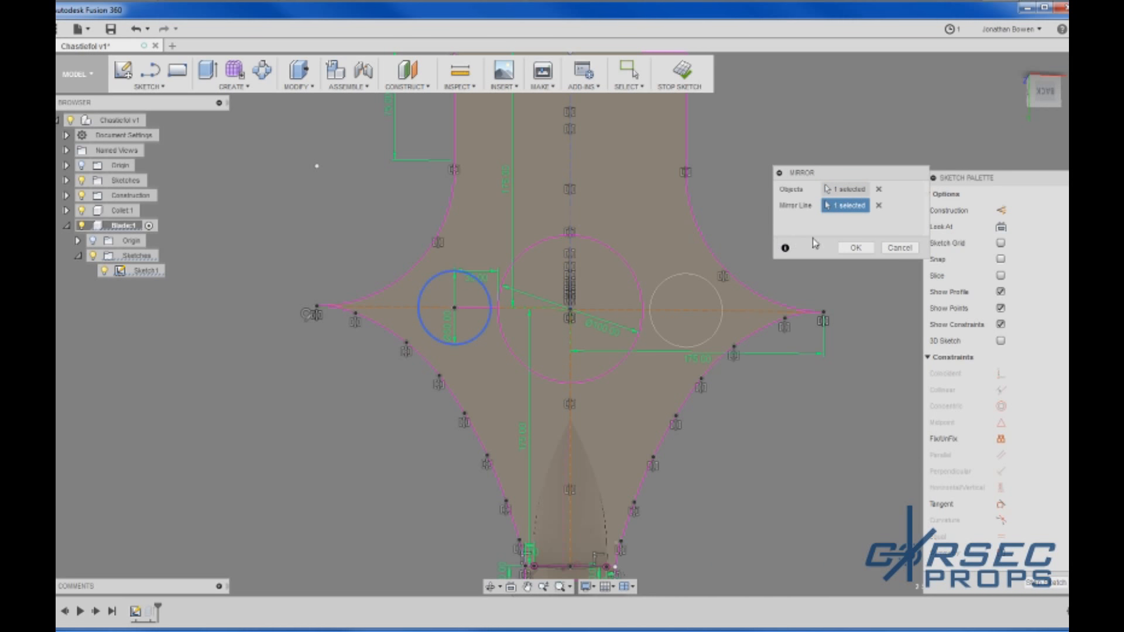
{"action": "left_click", "coordinate": [855, 248]}
{"action": "left_click", "coordinate": [1048, 582]}
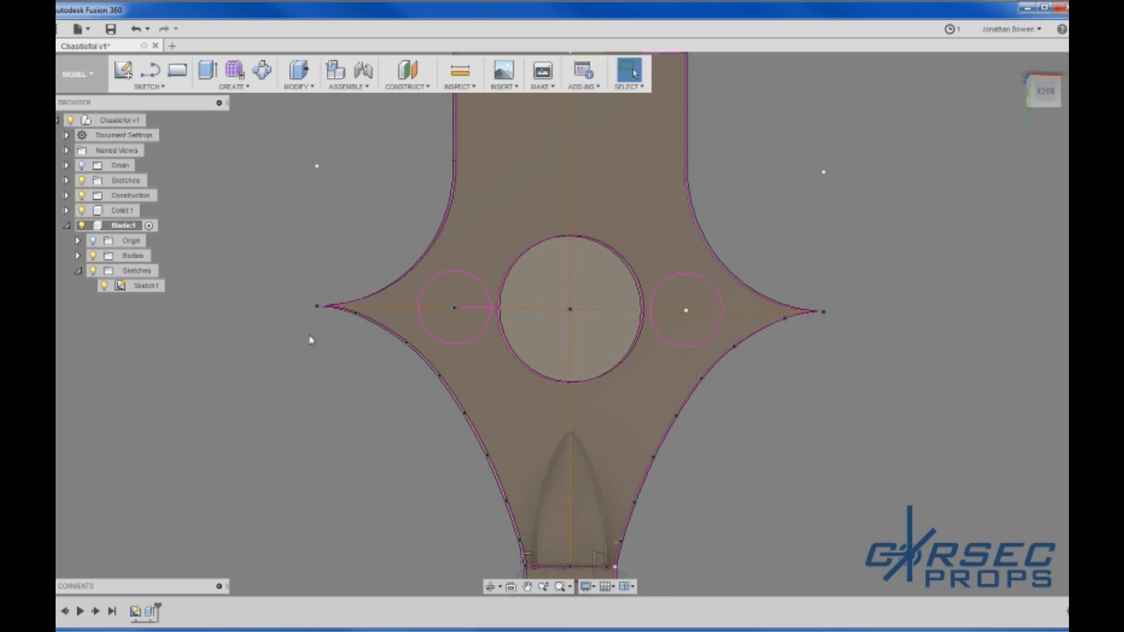
Step: Reopen Sketch1, try to edit the horizontal dimension between the small left circle and the large circle, and undo the change
{"action": "double_click", "coordinate": [144, 286]}
{"action": "scroll", "coordinate": [422, 259], "scroll_direction": "up", "scroll_amount": 3}
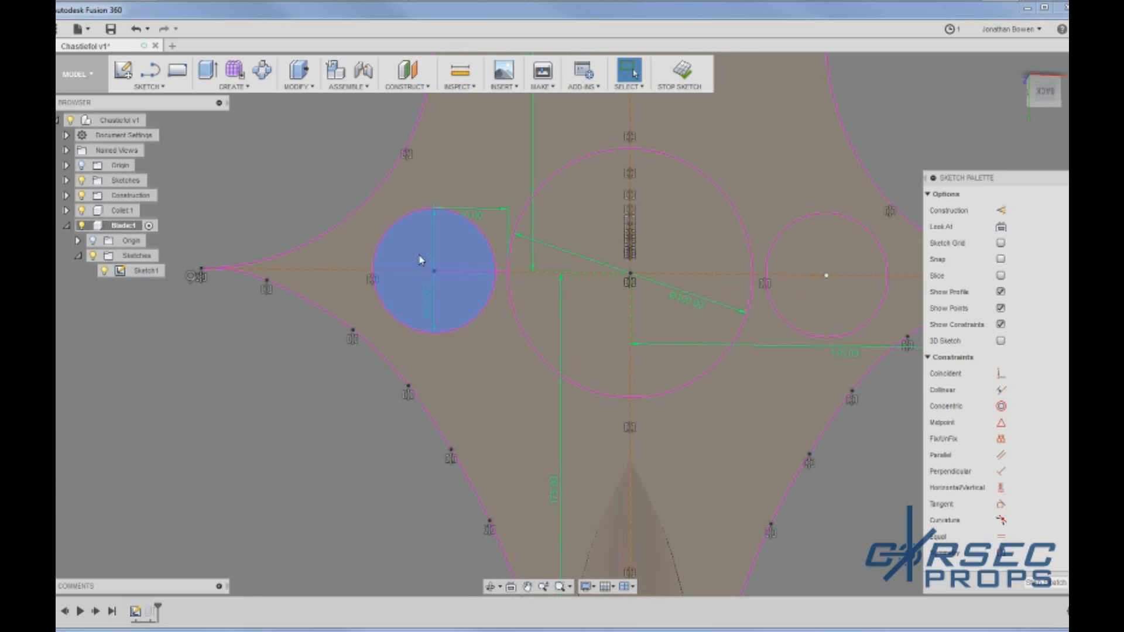
{"action": "left_click", "coordinate": [478, 218]}
{"action": "key", "text": "Return"}
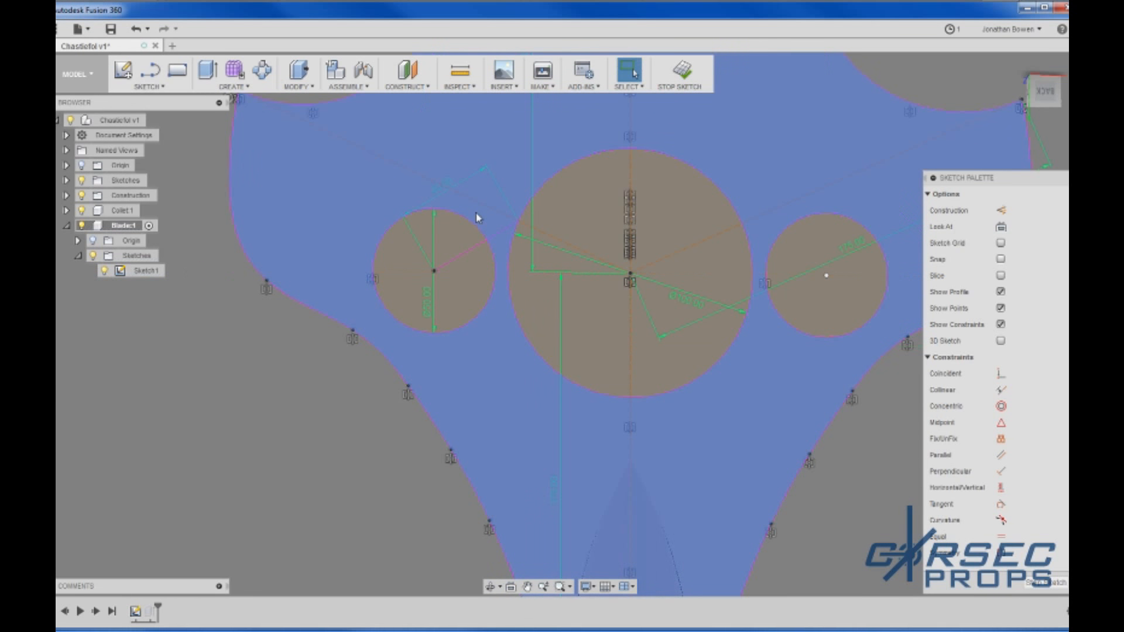
{"action": "scroll", "coordinate": [559, 301], "scroll_direction": "down", "scroll_amount": 3}
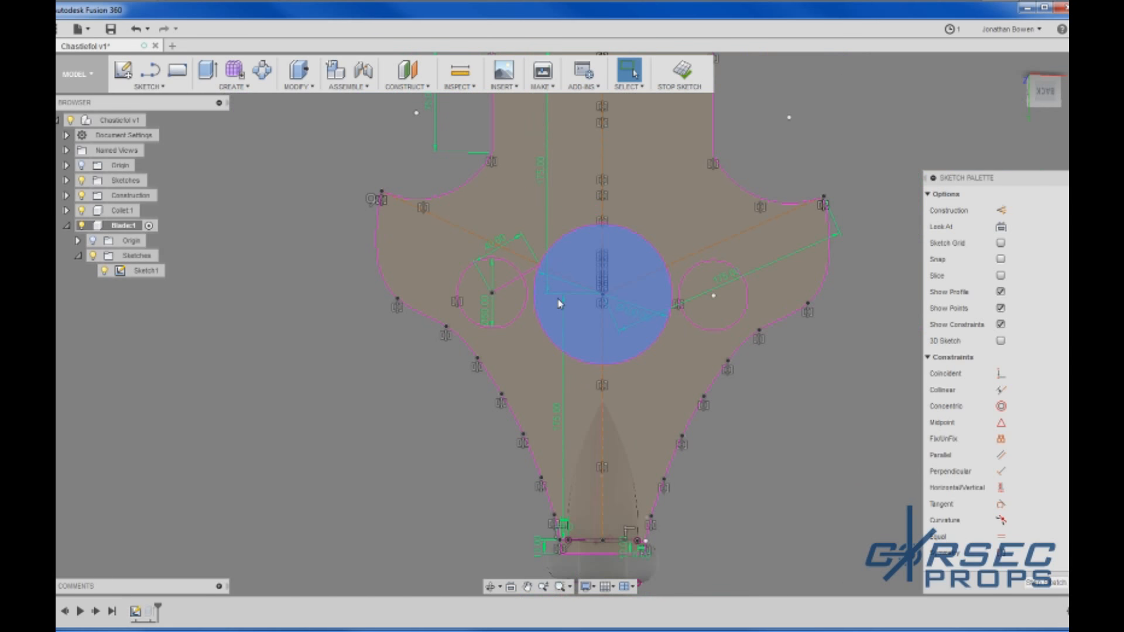
{"action": "key", "text": "ctrl+z"}
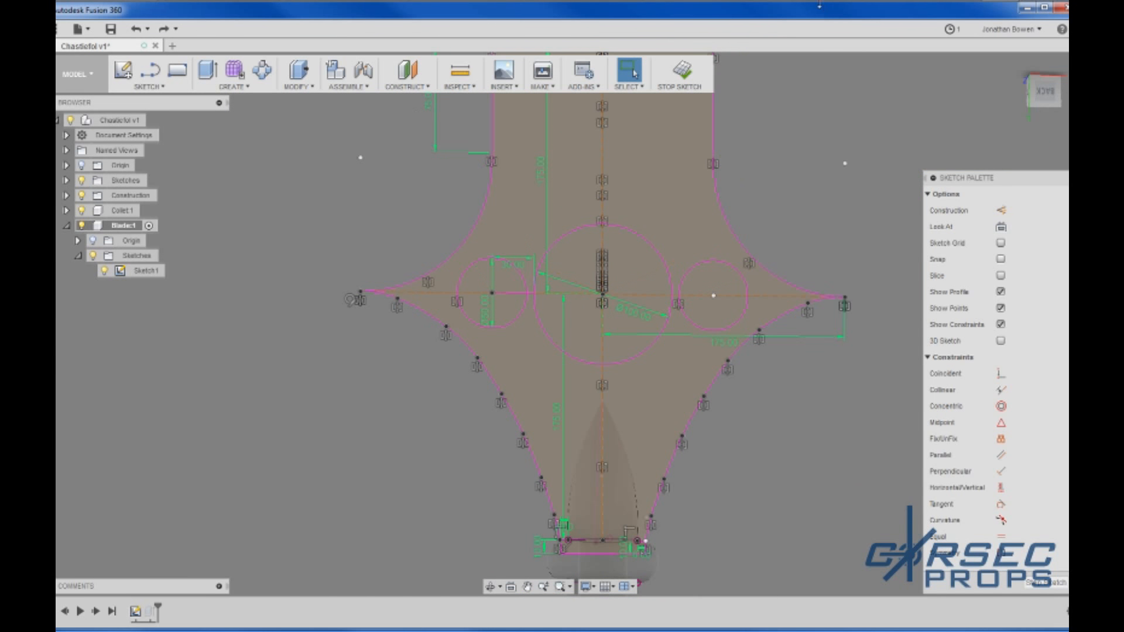
Step: Delete both small side circles and the short line joining the left one to the large circle
{"action": "left_click", "coordinate": [516, 318]}
{"action": "key", "text": "Delete"}
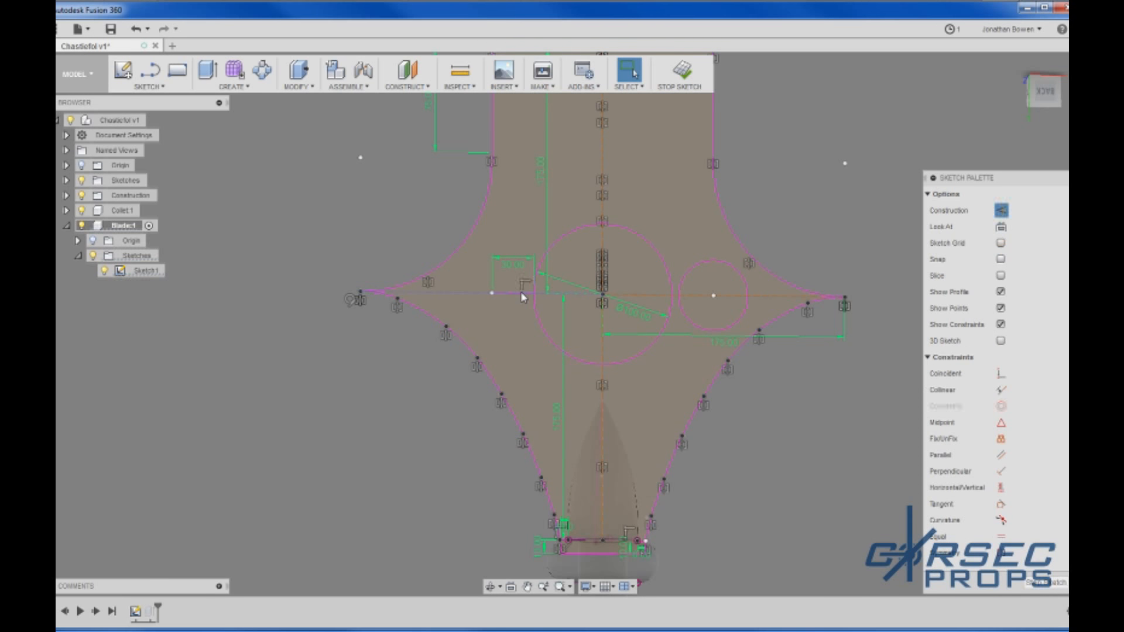
{"action": "left_click", "coordinate": [708, 270]}
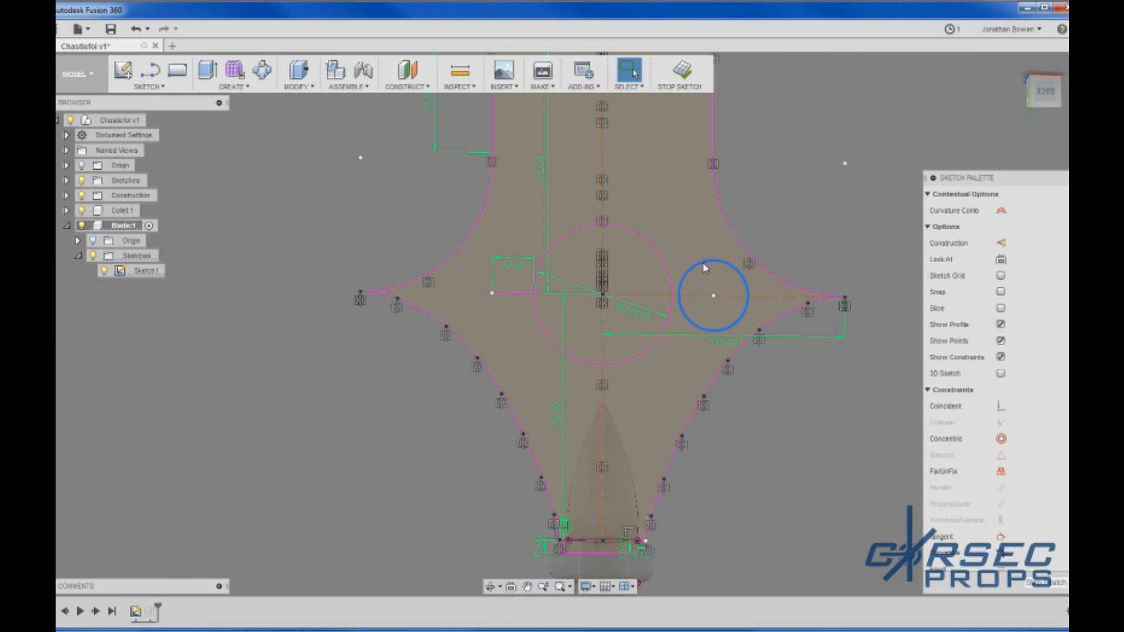
{"action": "key", "text": "Delete"}
{"action": "key", "text": "Delete"}
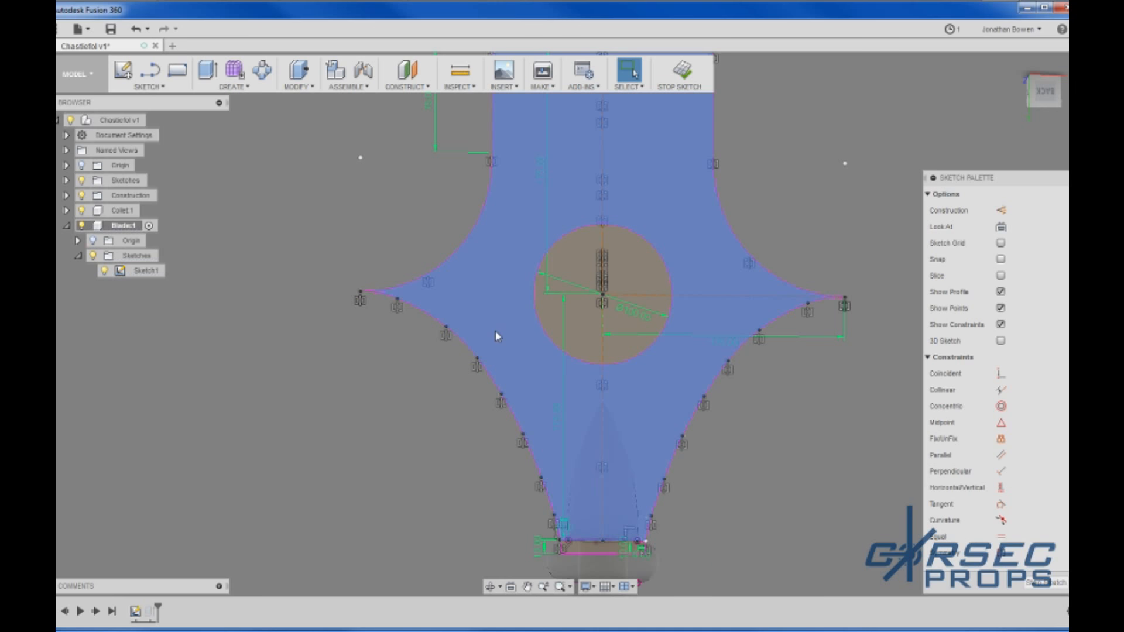
Step: Undo the last deletions to restore the left construction line, and delete only the short horizontal line and the small right circle
{"action": "key", "text": "l"}
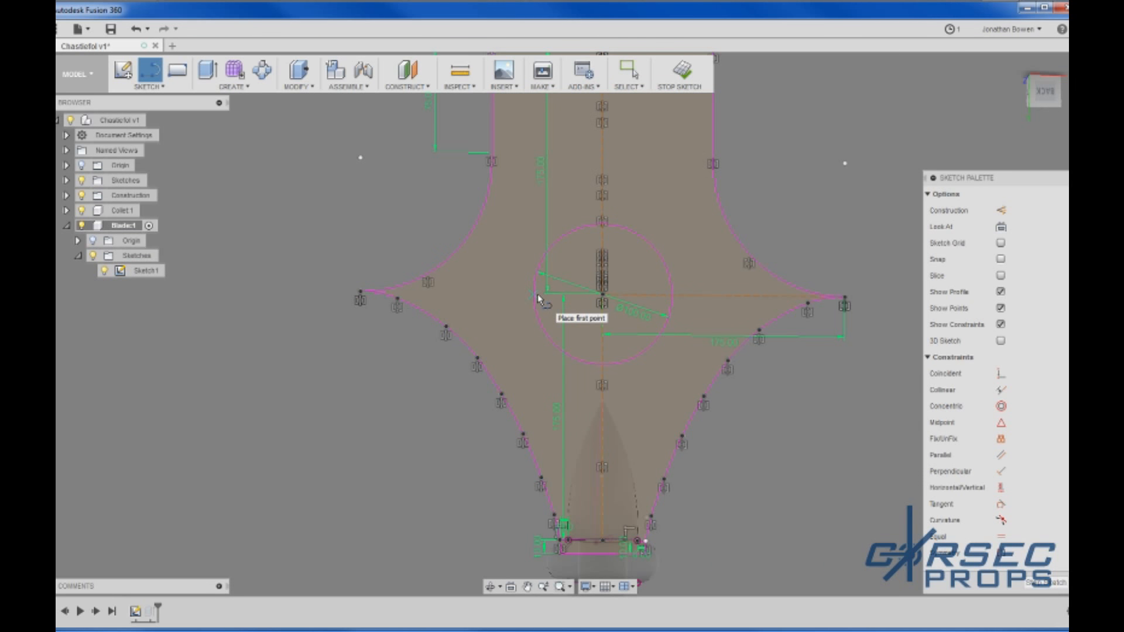
{"action": "key", "text": "Escape"}
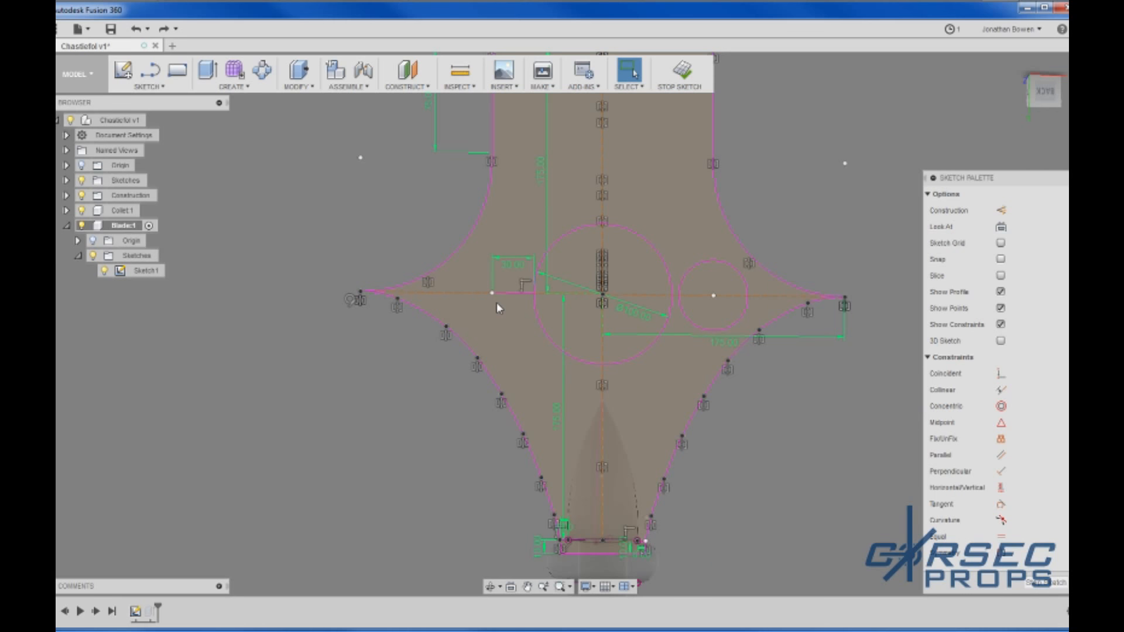
{"action": "key", "text": "ctrl+z"}
{"action": "key", "text": "ctrl+z"}
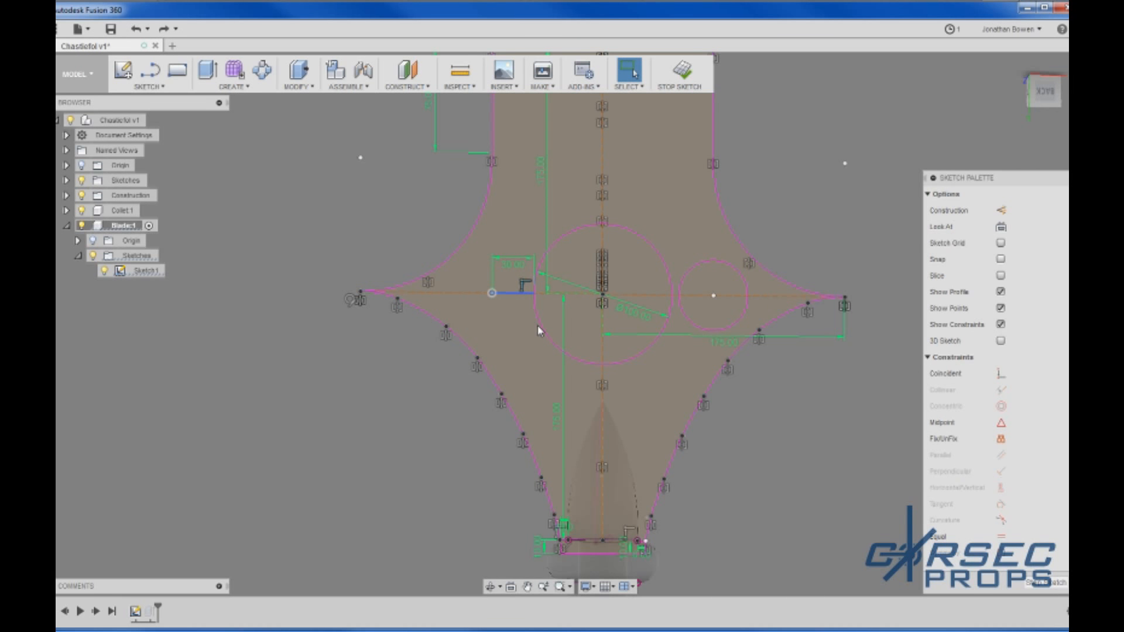
{"action": "key", "text": "ctrl+z"}
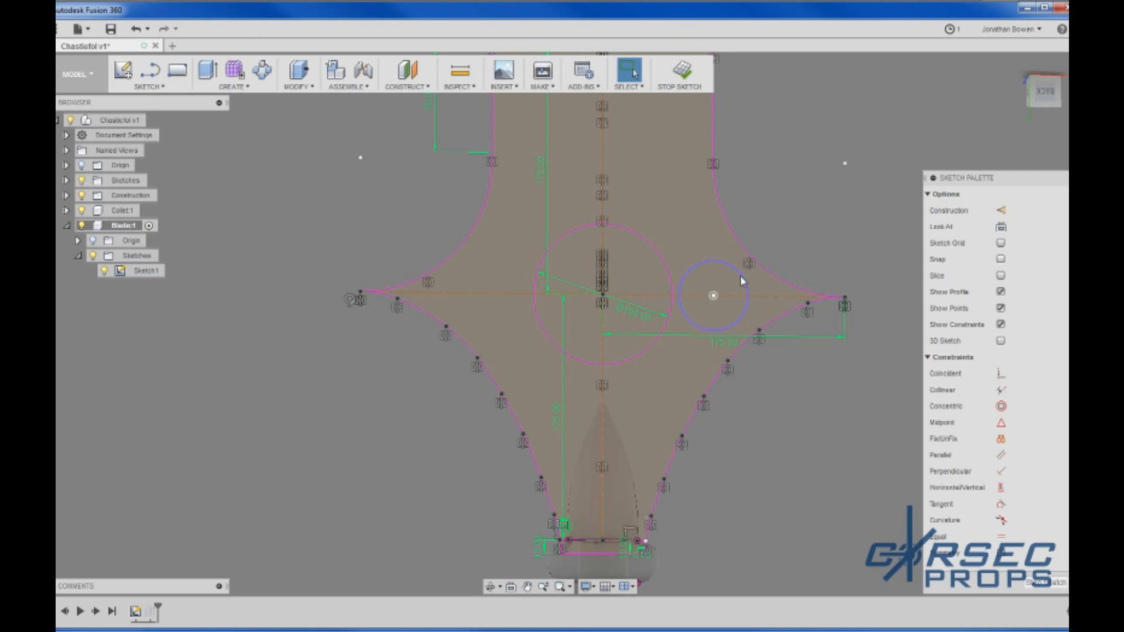
{"action": "left_click", "coordinate": [712, 261]}
{"action": "key", "text": "Delete"}
{"action": "key", "text": "l"}
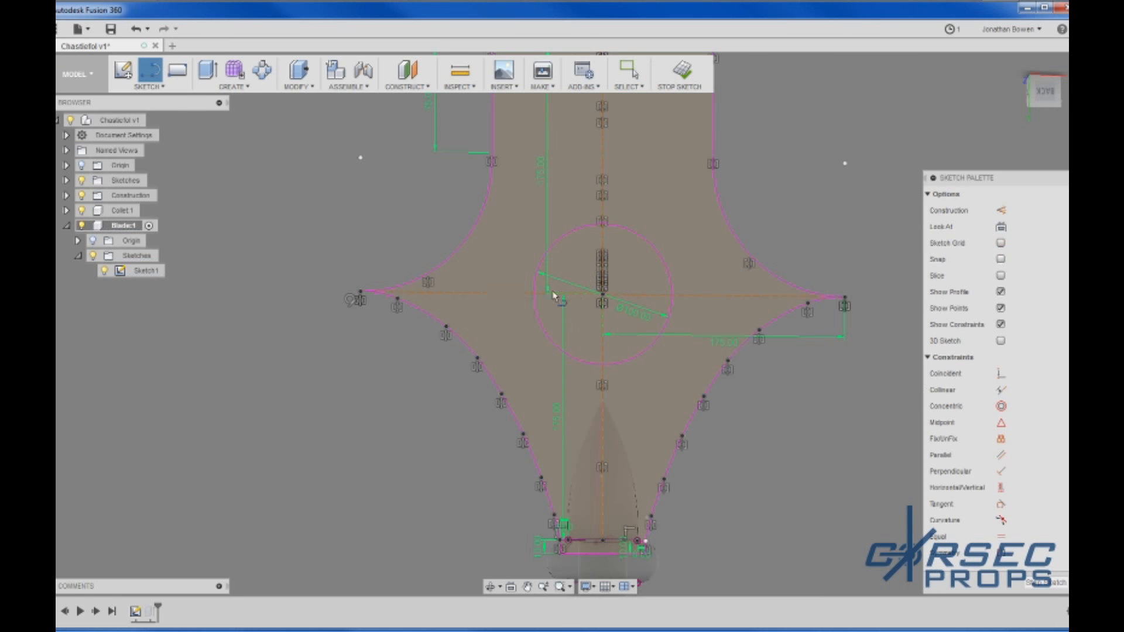
{"action": "left_click", "coordinate": [534, 296]}
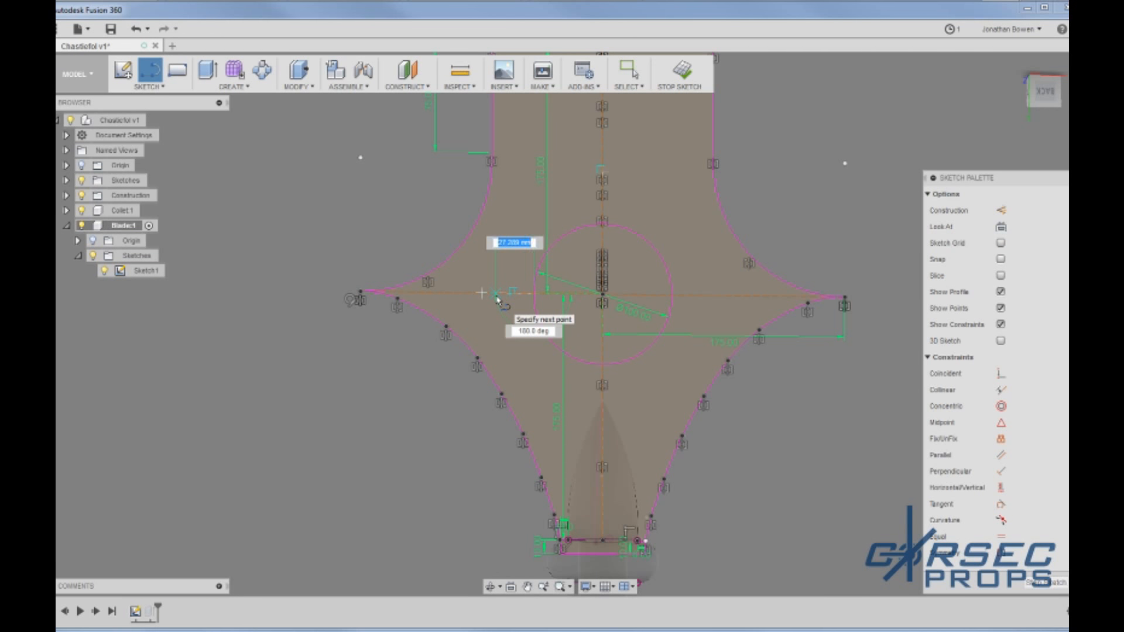
{"action": "type", "text": "4"}
{"action": "key", "text": "Escape"}
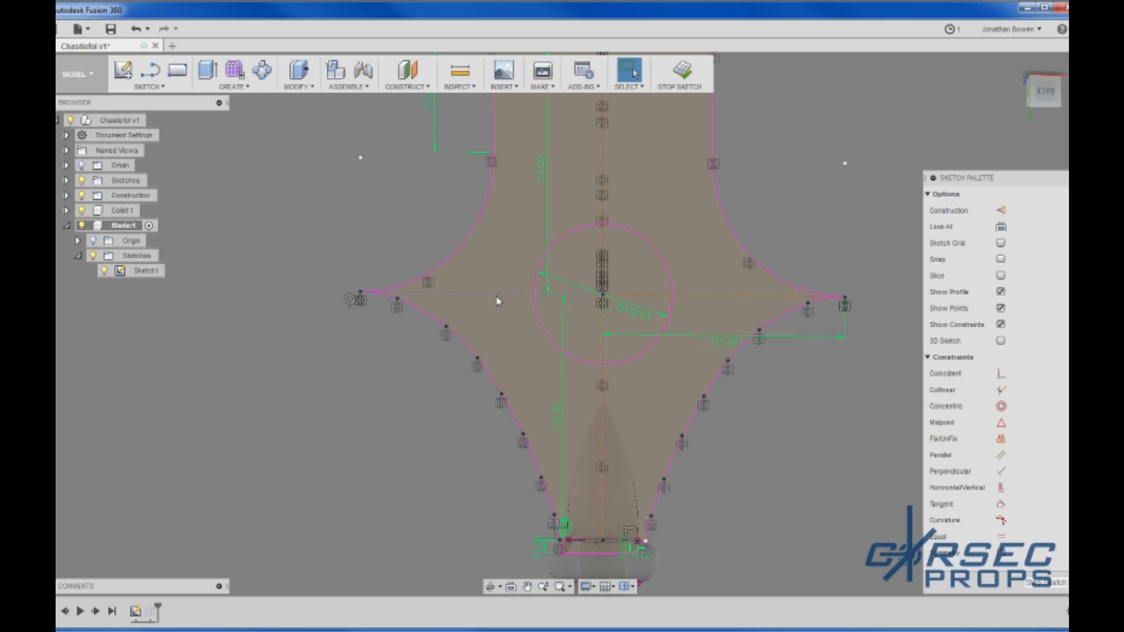
Step: Offset the large central circle outward by 10 mm
{"action": "left_click", "coordinate": [603, 226]}
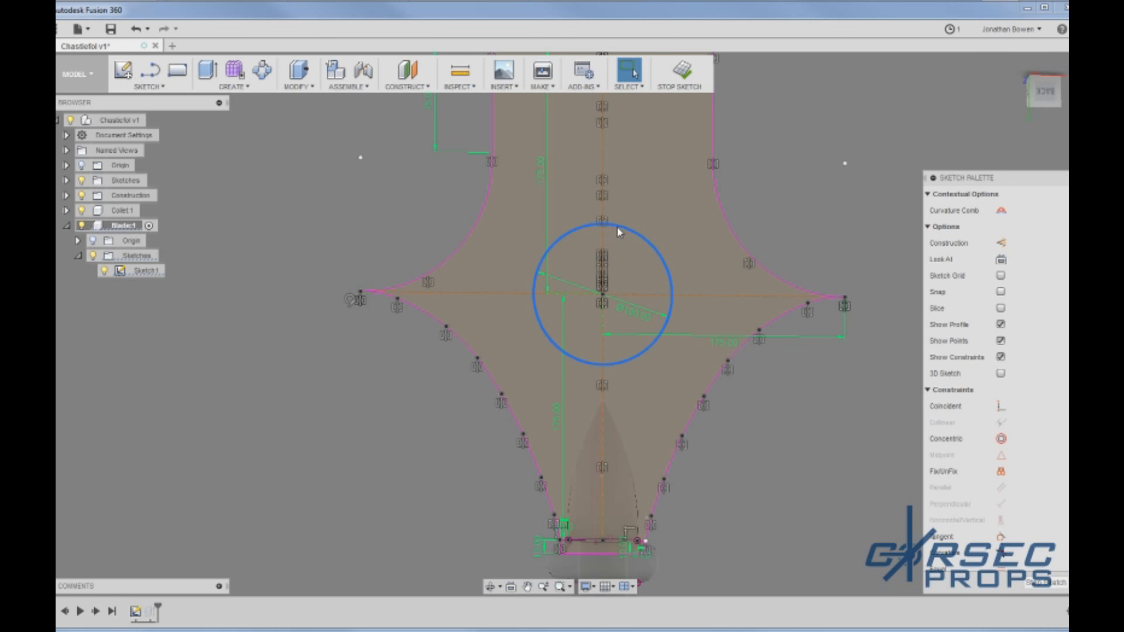
{"action": "key", "text": "o"}
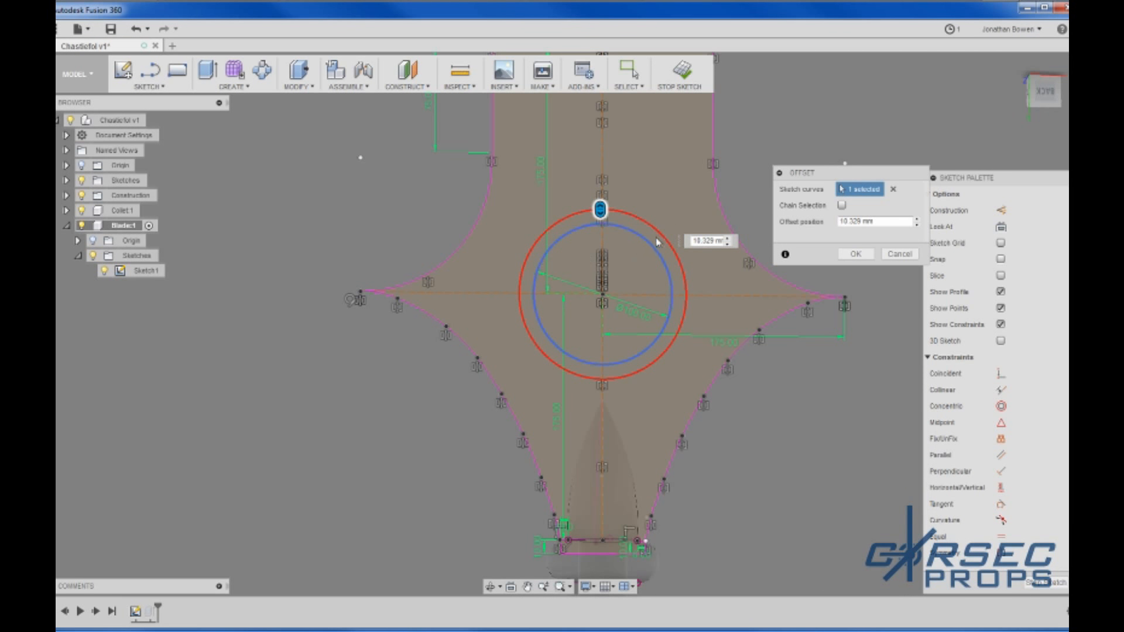
{"action": "scroll", "coordinate": [657, 242], "scroll_direction": "up", "scroll_amount": 3}
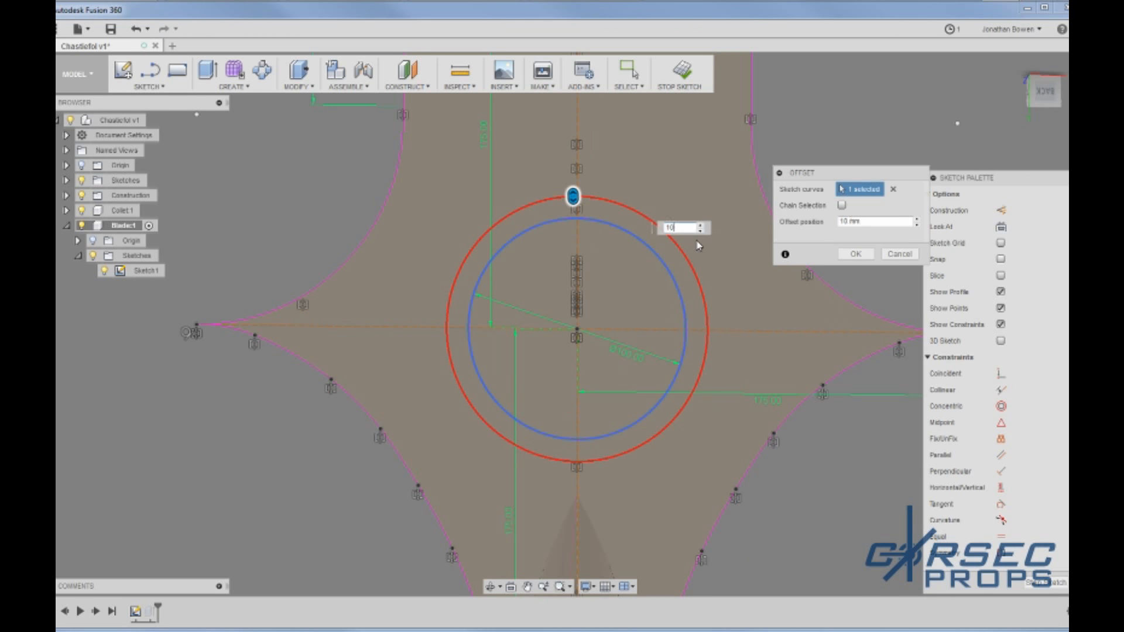
{"action": "key", "text": "Return"}
{"action": "left_click", "coordinate": [698, 244]}
{"action": "left_click", "coordinate": [592, 311]}
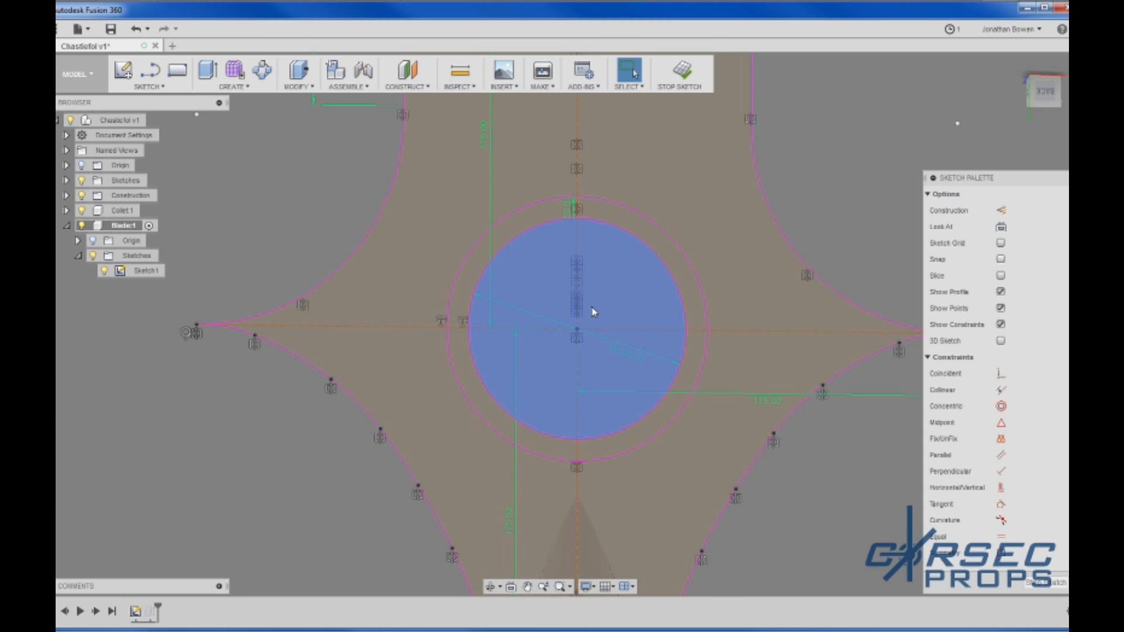
{"action": "key", "text": "l"}
{"action": "left_click", "coordinate": [444, 328]}
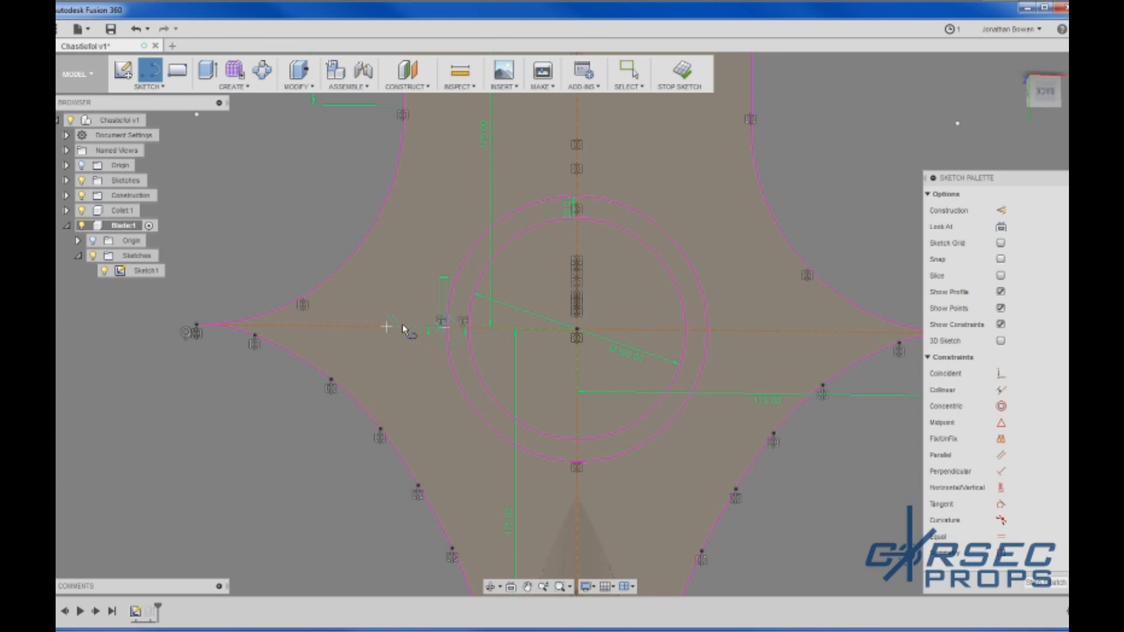
{"action": "key", "text": "Escape"}
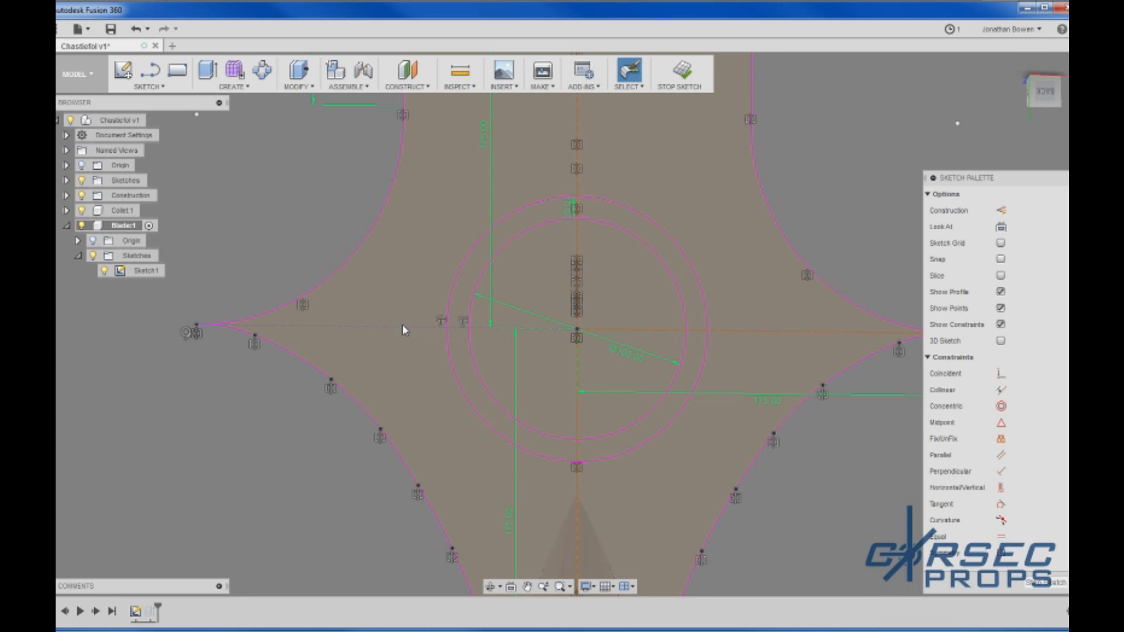
{"action": "left_click", "coordinate": [343, 373]}
{"action": "key", "text": "l"}
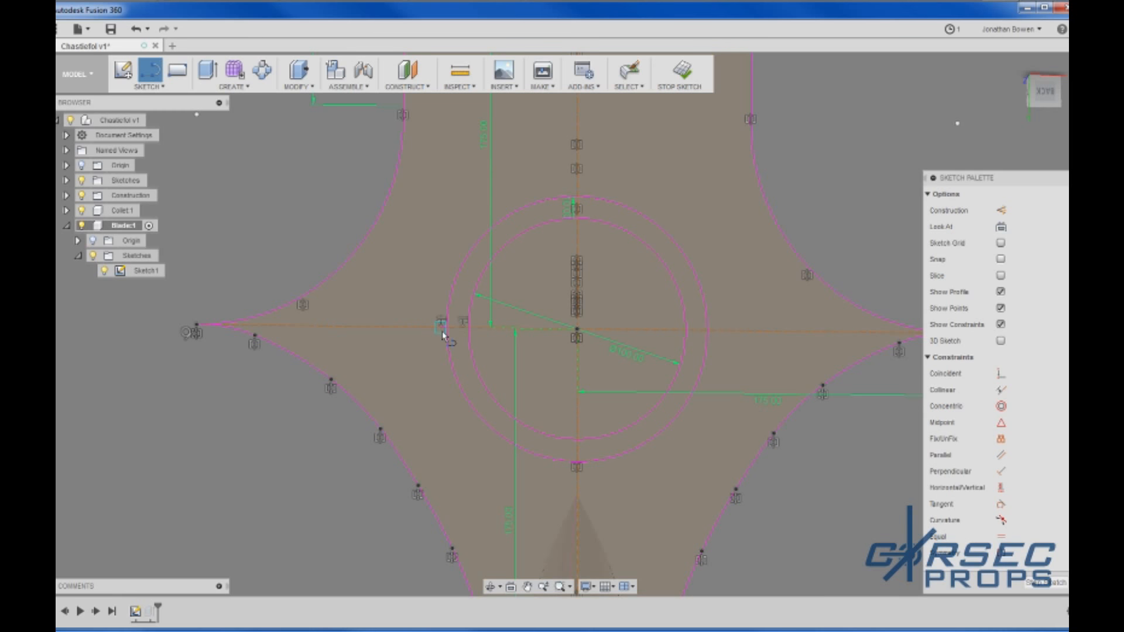
{"action": "key", "text": "Escape"}
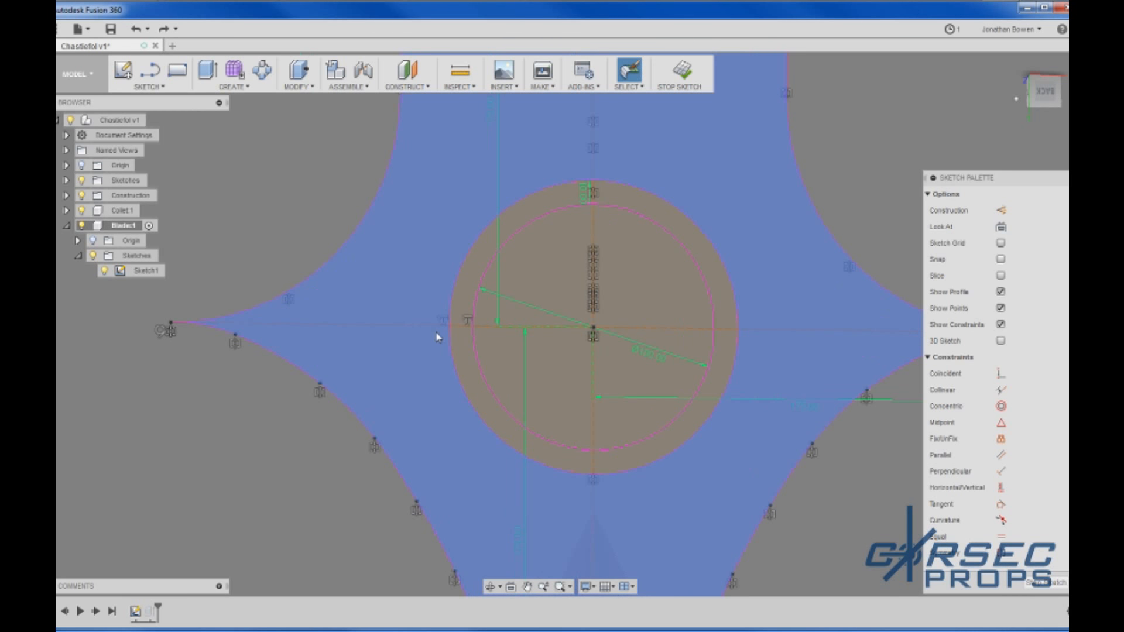
Step: Draw a 30 mm horizontal line from the left edge of the outer offset circle toward the guard's left tip
{"action": "scroll", "coordinate": [446, 333], "scroll_direction": "up", "scroll_amount": 1}
{"action": "key", "text": "l"}
{"action": "left_click", "coordinate": [382, 325]}
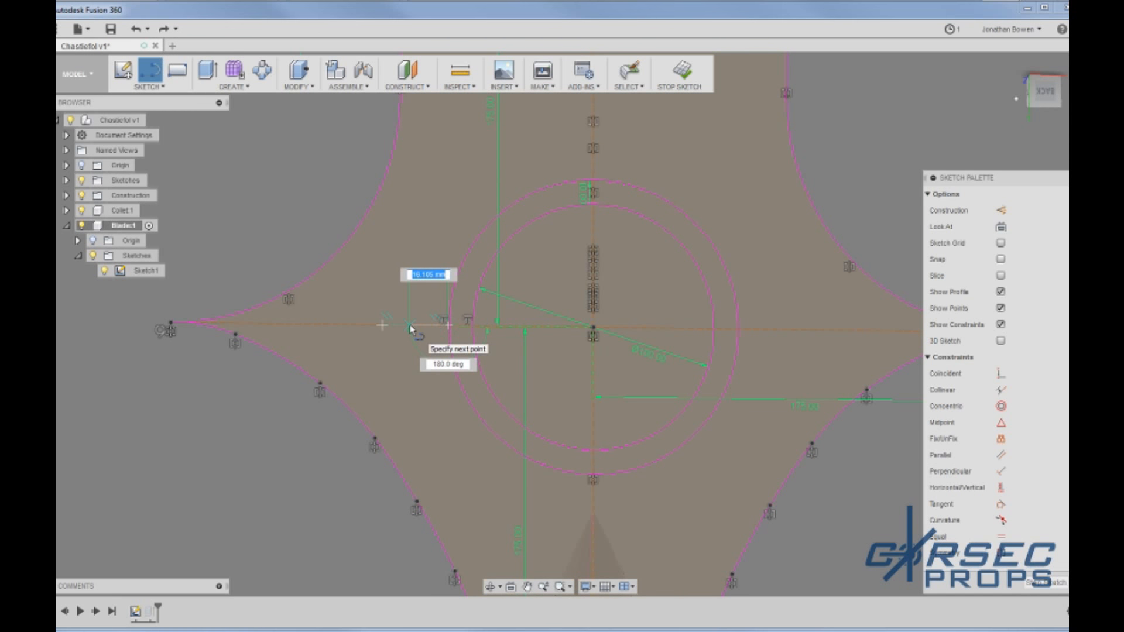
{"action": "type", "text": "30"}
{"action": "key", "text": "Return"}
{"action": "key", "text": "Escape"}
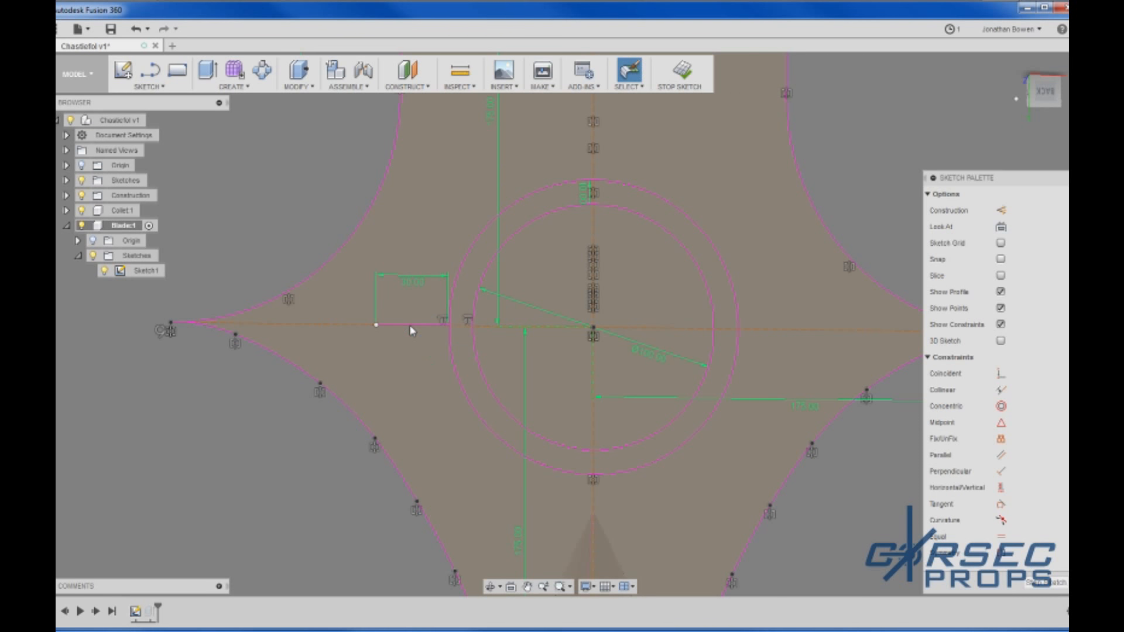
Step: Draw a 50 mm diameter circle centred on the outer endpoint of the short horizontal line beside the offset ring
{"action": "key", "text": "c"}
{"action": "left_click", "coordinate": [376, 325]}
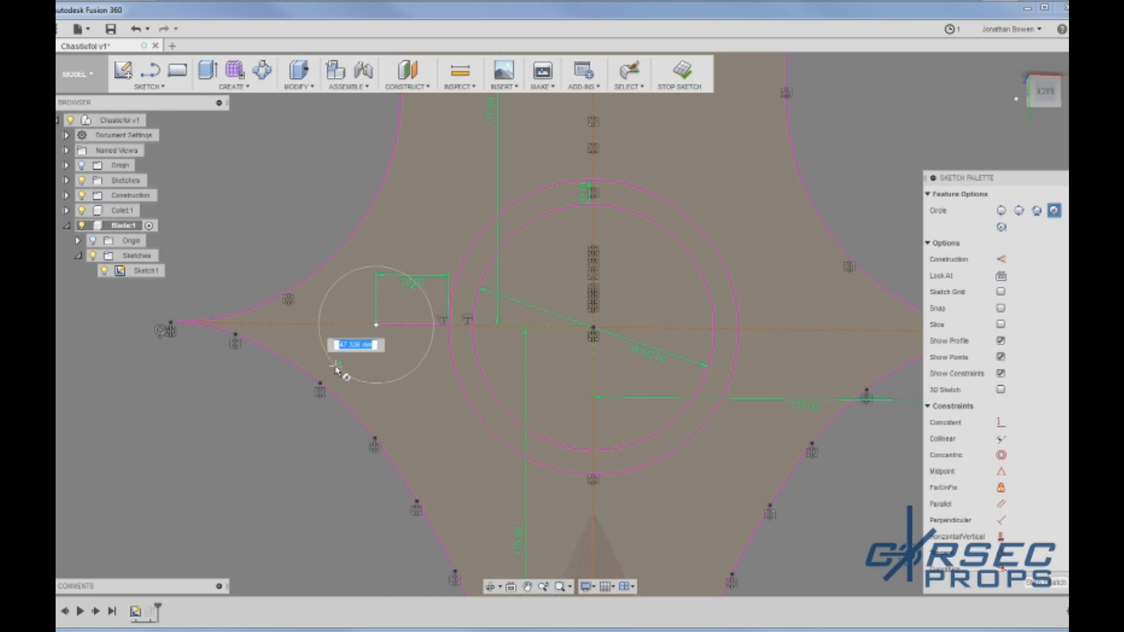
{"action": "type", "text": "50"}
{"action": "key", "text": "Tab"}
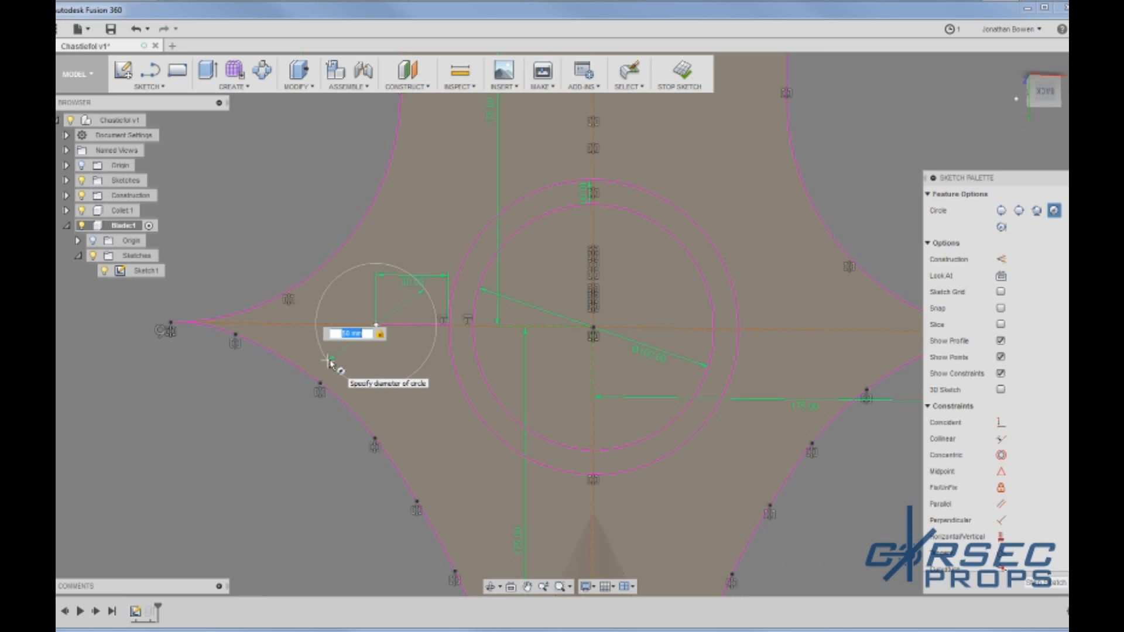
{"action": "key", "text": "Return"}
{"action": "key", "text": "Escape"}
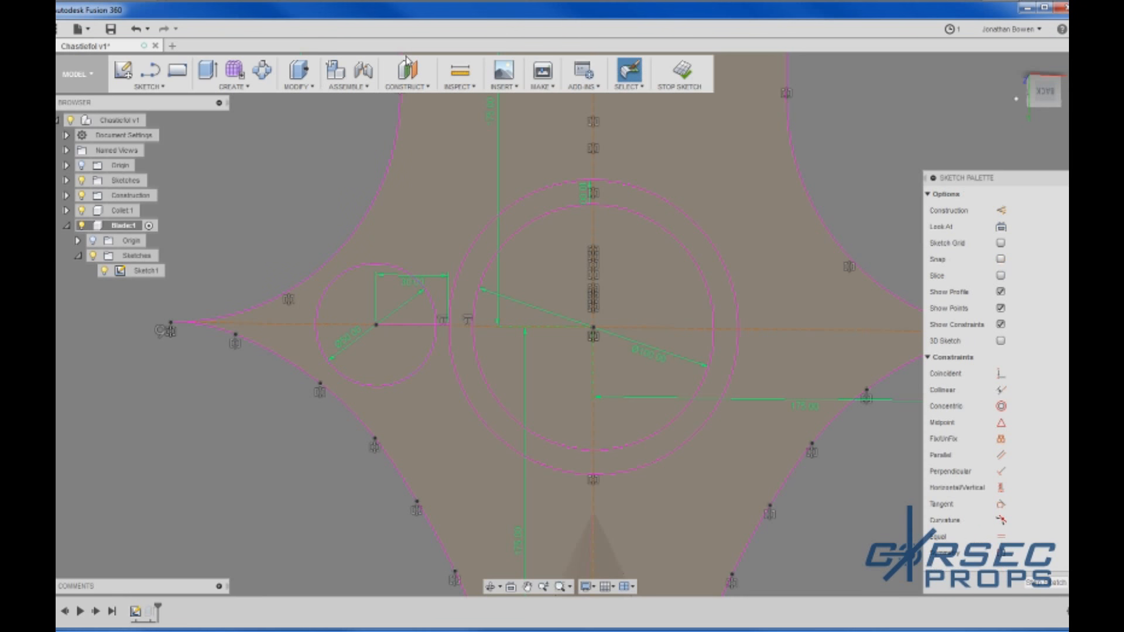
Step: Mirror the small side circle across the guard's vertical centreline
{"action": "left_click", "coordinate": [149, 86]}
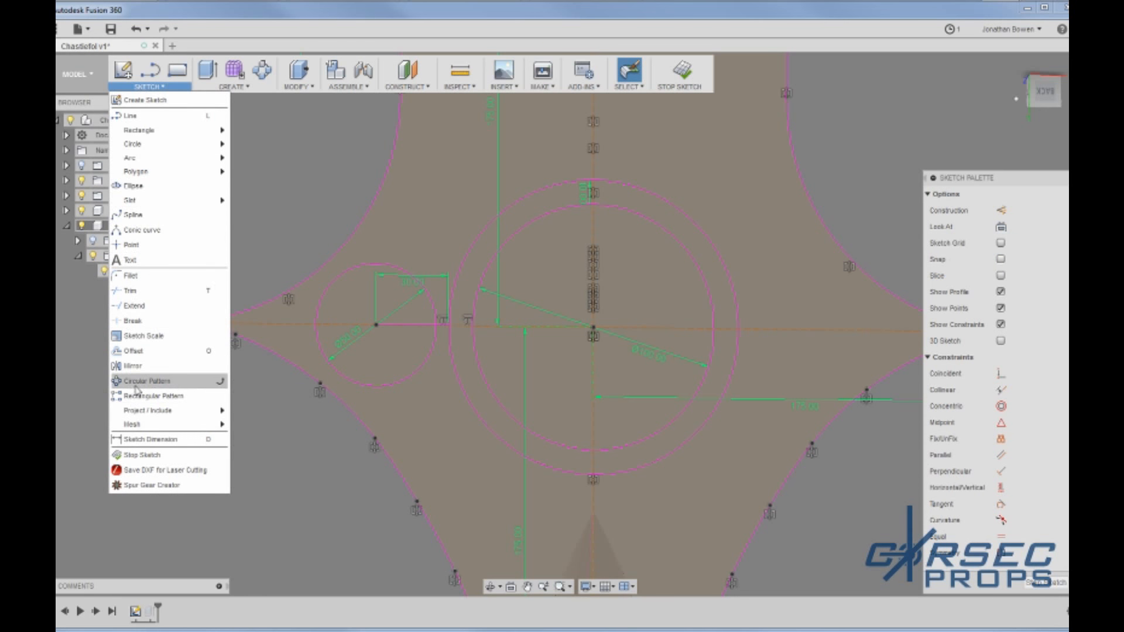
{"action": "left_click", "coordinate": [132, 366]}
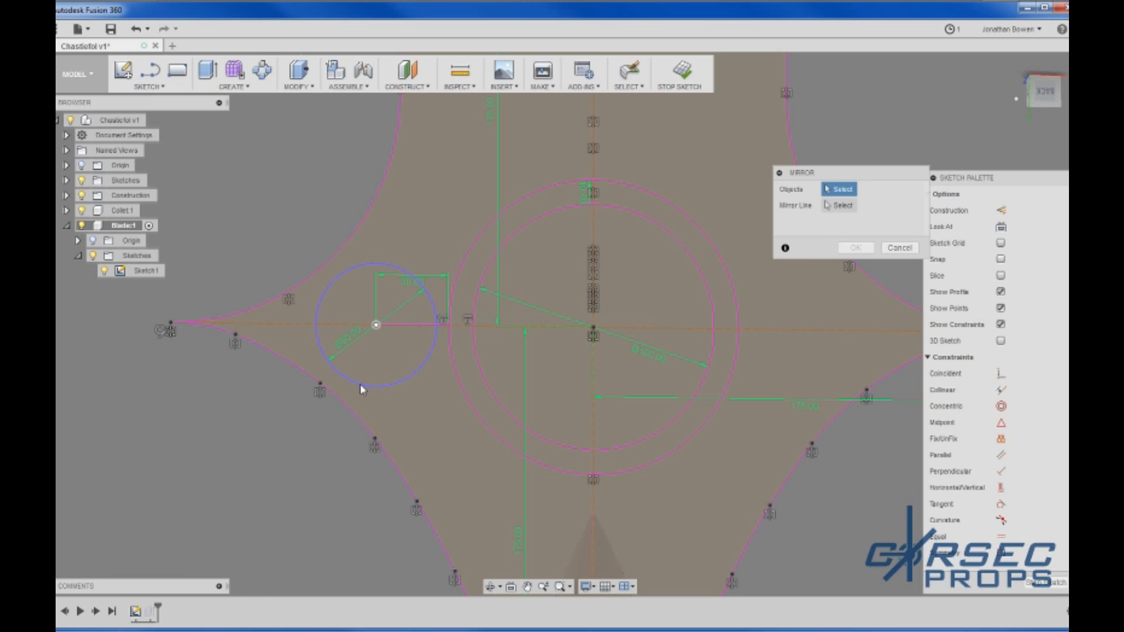
{"action": "left_click", "coordinate": [364, 385]}
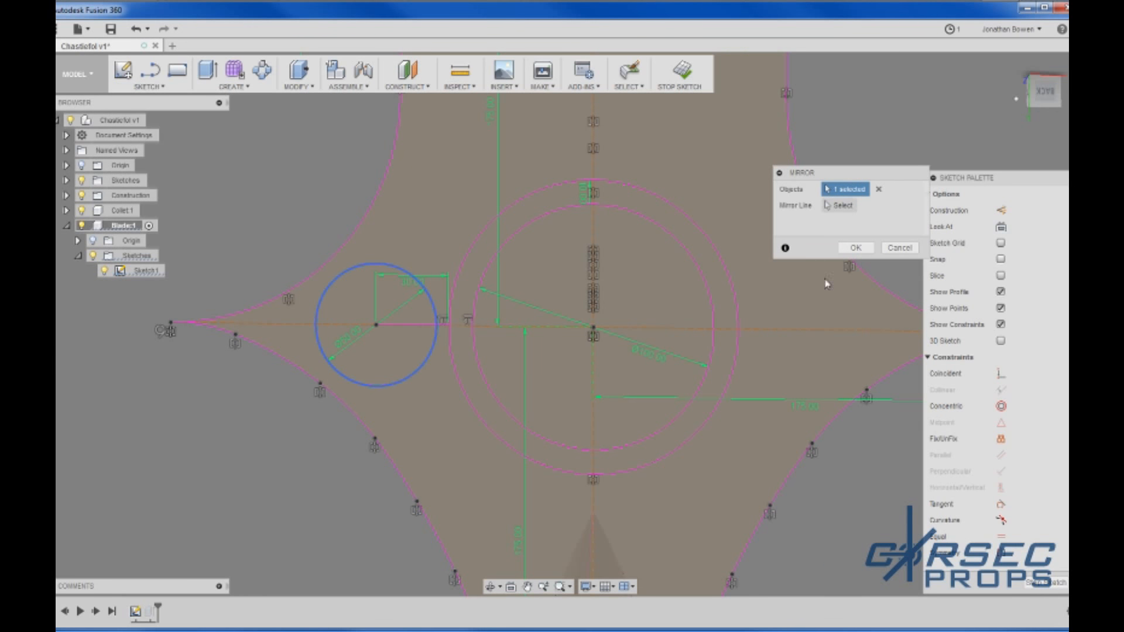
{"action": "left_click", "coordinate": [592, 230]}
{"action": "left_click", "coordinate": [856, 248]}
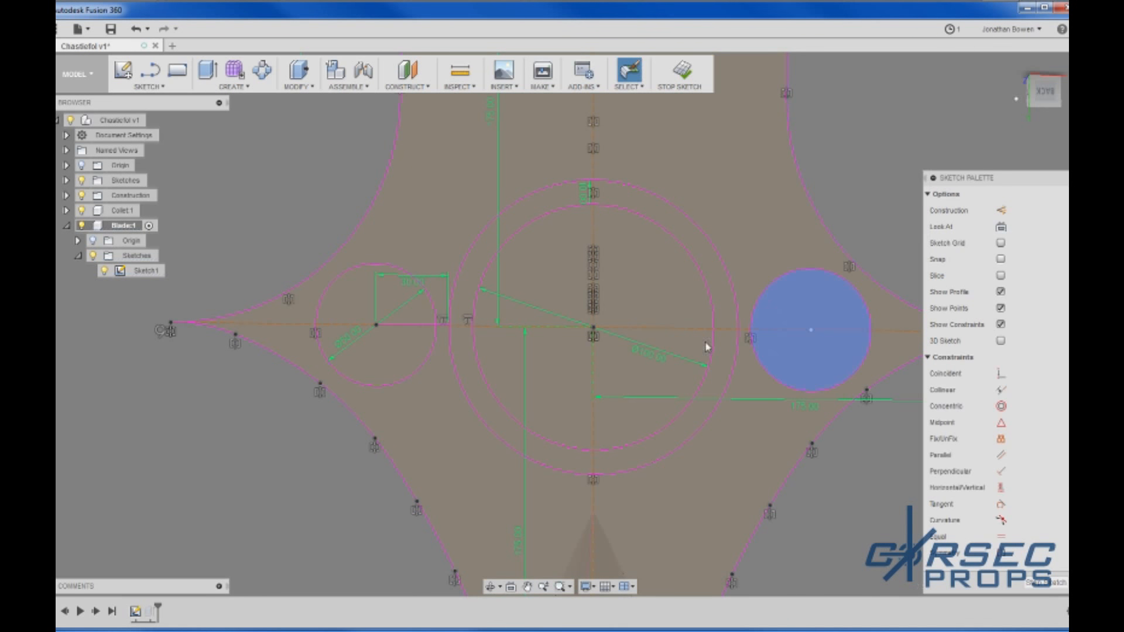
{"action": "scroll", "coordinate": [662, 325], "scroll_direction": "down", "scroll_amount": 3}
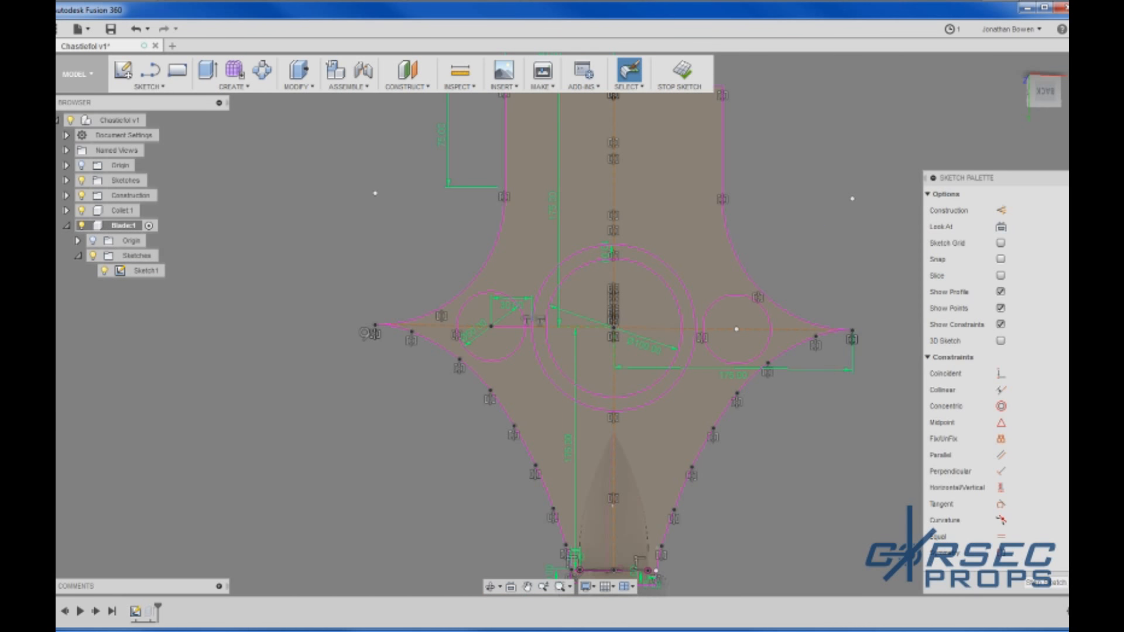
Step: Finish the sketch and hide Body1 of the blade component to select the ring profile between the two central circles
{"action": "left_click", "coordinate": [1037, 584]}
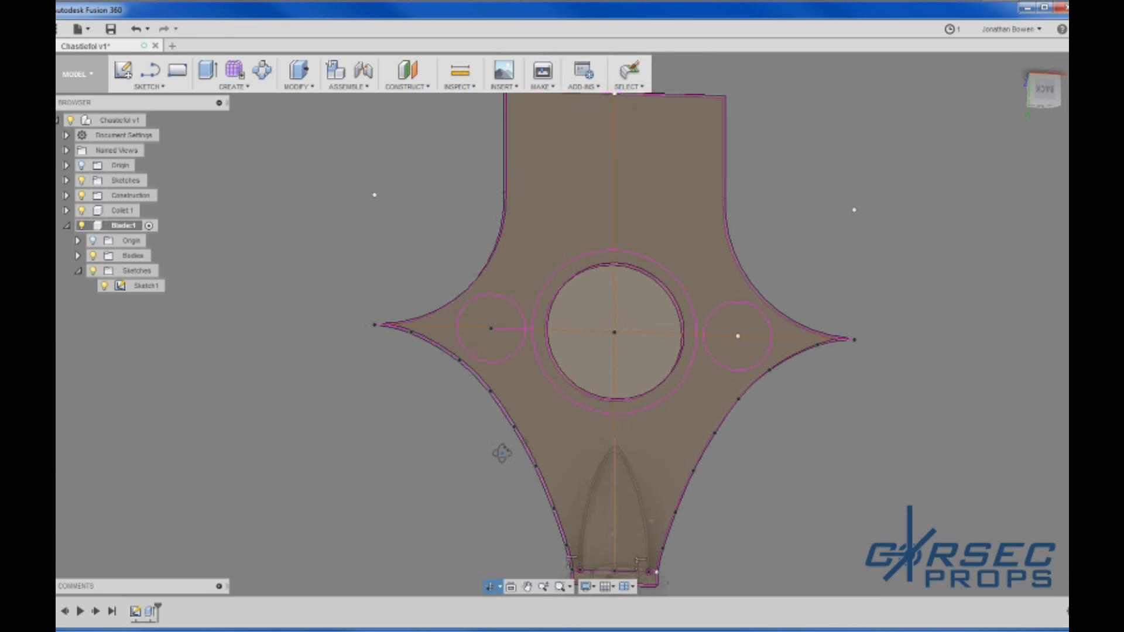
{"action": "middle_click_drag", "start_coordinate": [502, 455], "coordinate": [496, 389], "text": "shift"}
{"action": "left_click", "coordinate": [539, 390]}
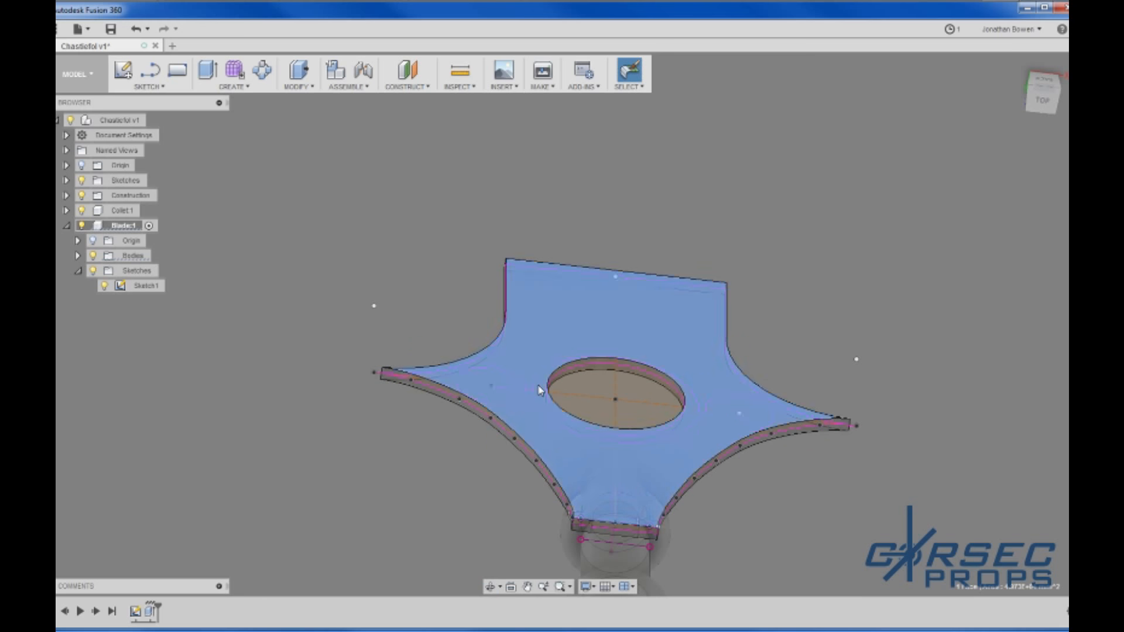
{"action": "scroll", "coordinate": [539, 390], "scroll_direction": "up", "scroll_amount": 3}
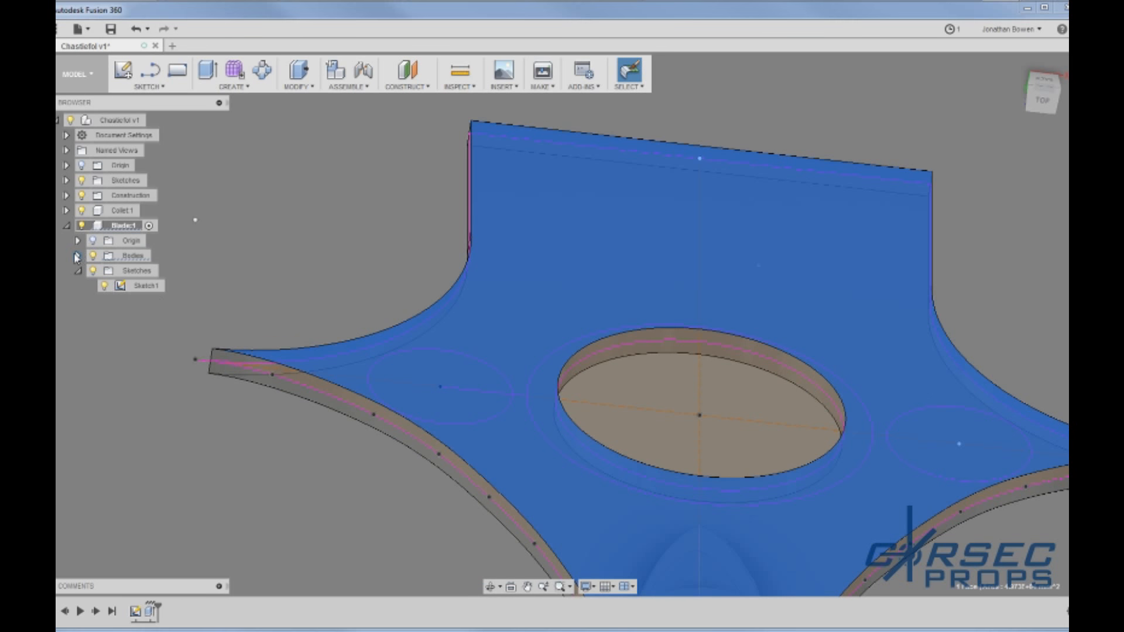
{"action": "left_click", "coordinate": [77, 256]}
{"action": "left_click", "coordinate": [104, 271]}
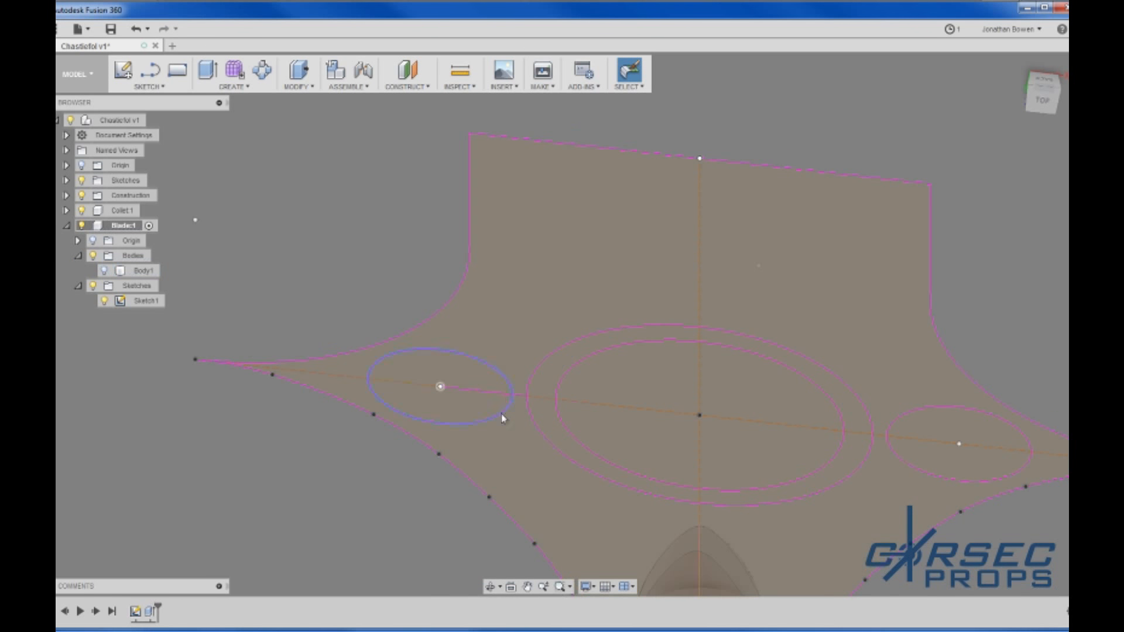
{"action": "left_click", "coordinate": [534, 391]}
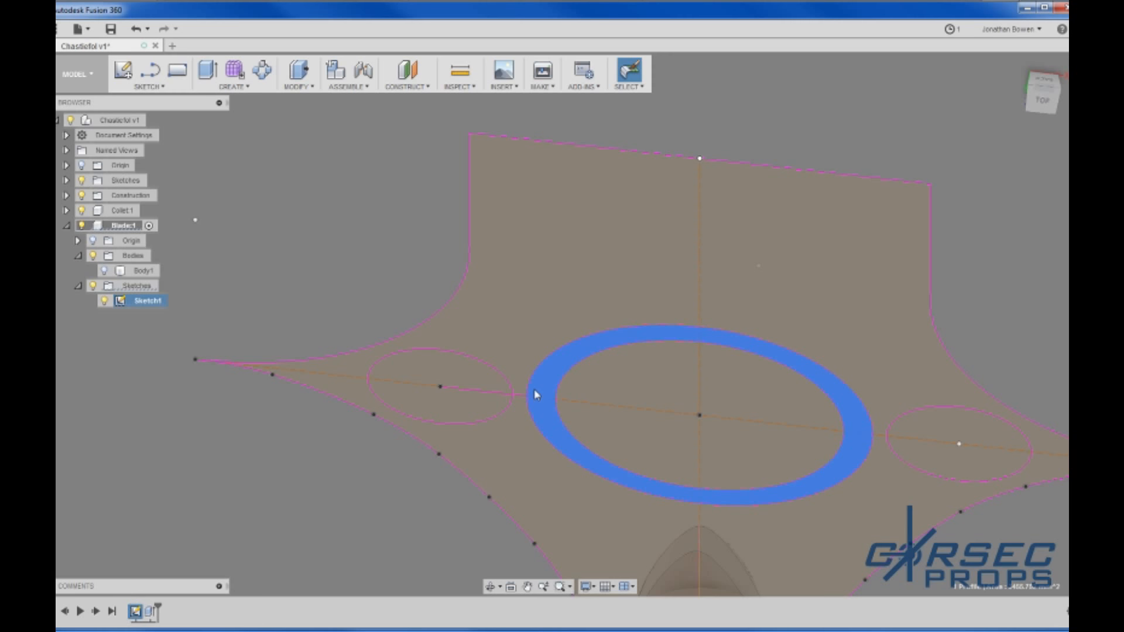
Step: Switch to Windows Photo Viewer and examine the reference images for the shape of the guard's gold ring and side studs
{"action": "key", "text": "alt+Tab"}
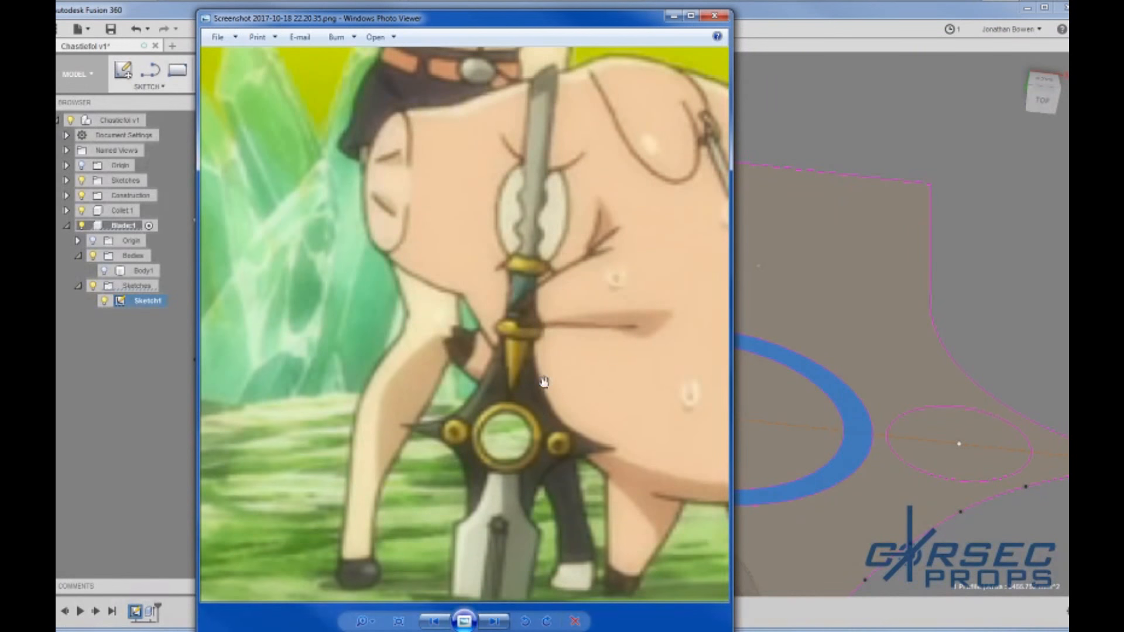
{"action": "left_click", "coordinate": [498, 620]}
{"action": "left_click", "coordinate": [498, 621]}
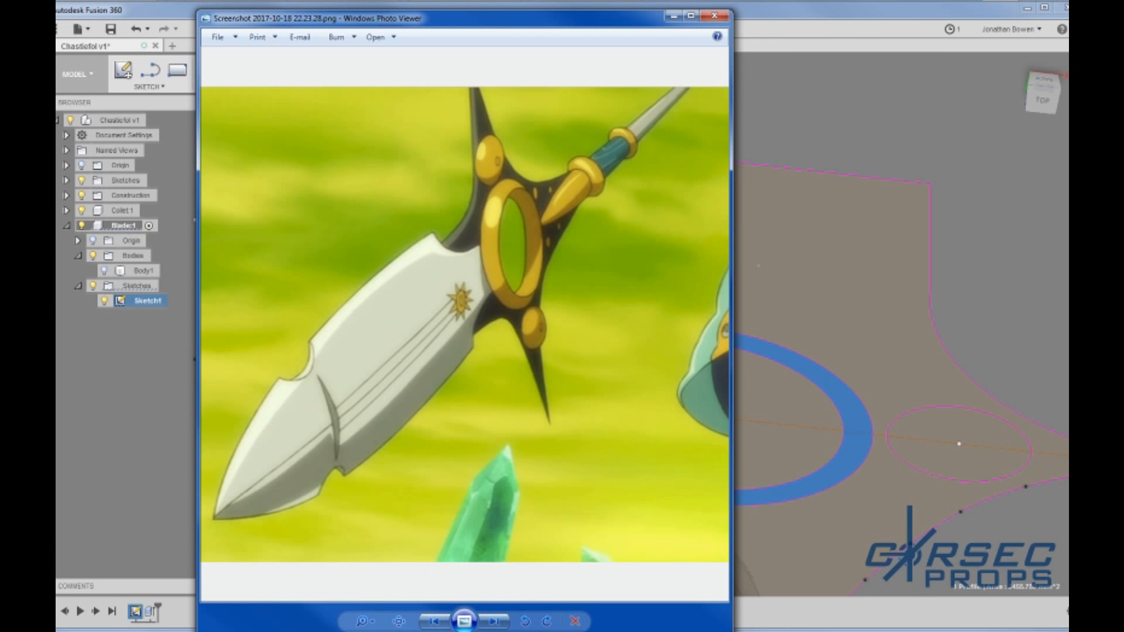
{"action": "left_click", "coordinate": [845, 19]}
Step: Start a symmetric extrusion of the ring profile as a new body with a distance of 10 mm
{"action": "key", "text": "e"}
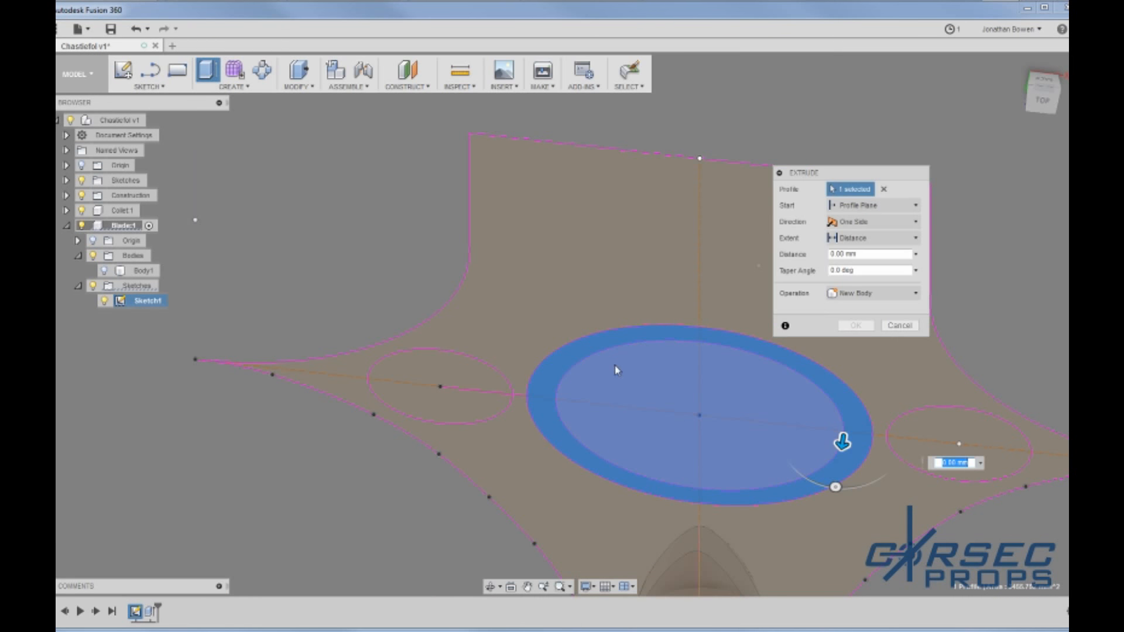
{"action": "left_click", "coordinate": [854, 223]}
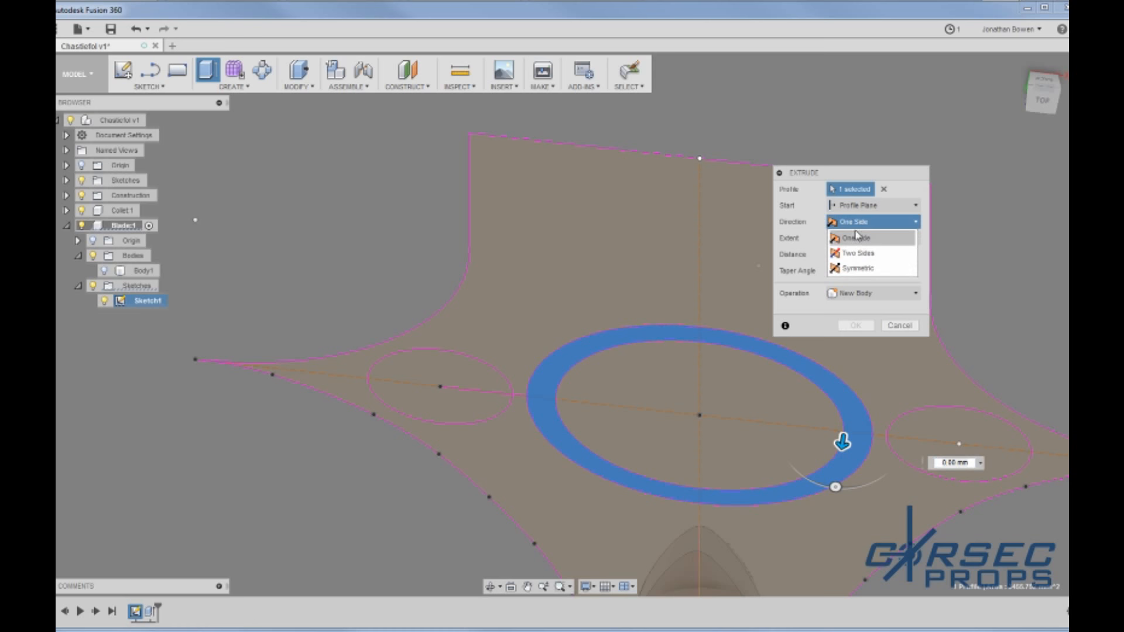
{"action": "left_click", "coordinate": [855, 271]}
{"action": "scroll", "coordinate": [705, 364], "scroll_direction": "down", "scroll_amount": 3}
{"action": "scroll", "coordinate": [705, 365], "scroll_direction": "down", "scroll_amount": 1}
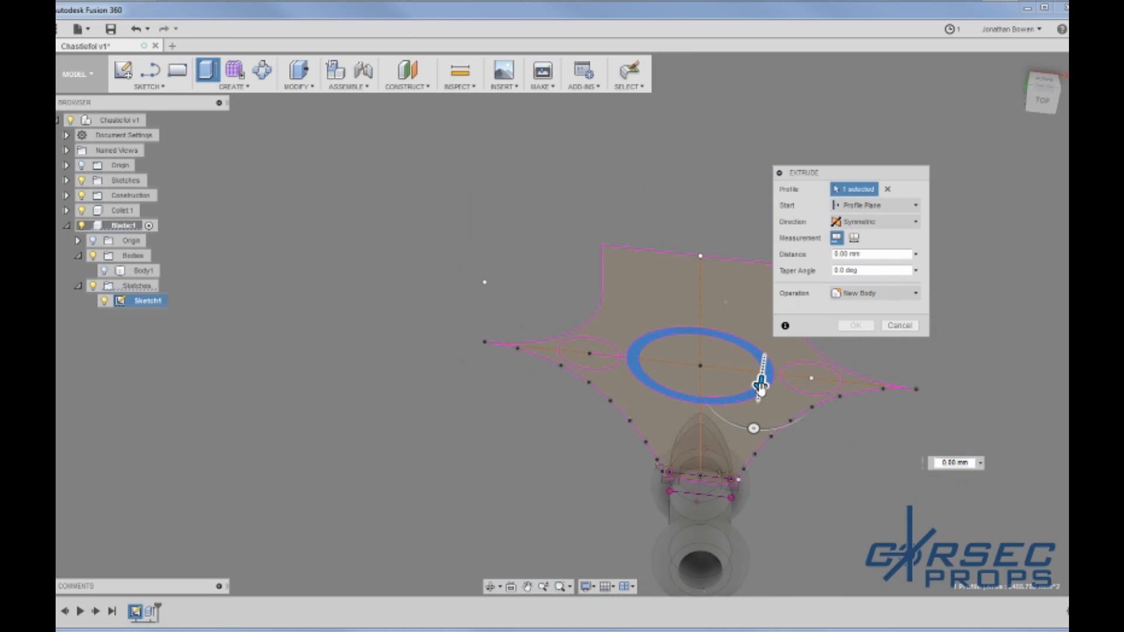
{"action": "left_click_drag", "start_coordinate": [763, 376], "coordinate": [761, 397]}
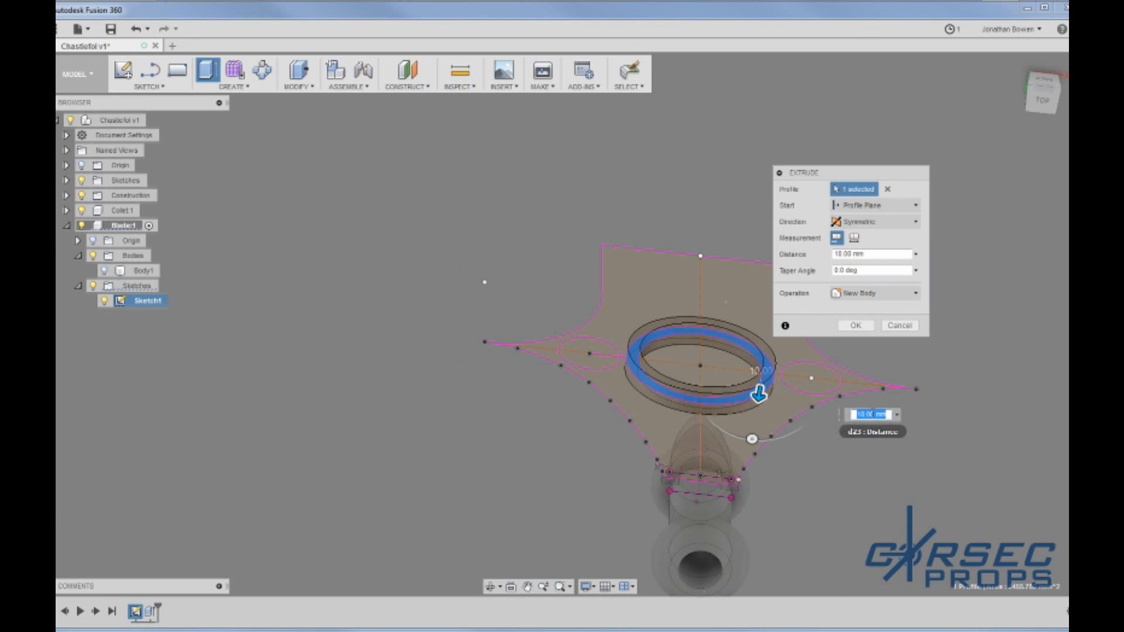
Step: Set the ring's symmetric extrusion distance to 20 mm and complete the extrusion
{"action": "scroll", "coordinate": [743, 452], "scroll_direction": "up", "scroll_amount": 4}
{"action": "middle_click_drag", "start_coordinate": [659, 455], "coordinate": [624, 474], "text": "shift"}
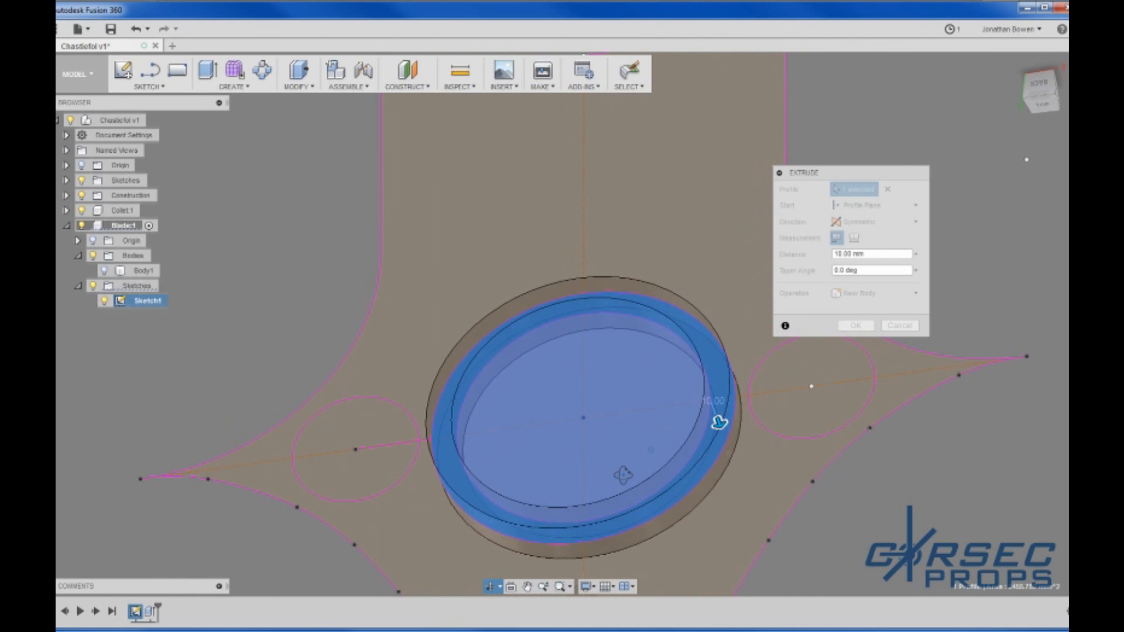
{"action": "scroll", "coordinate": [656, 446], "scroll_direction": "down", "scroll_amount": 3}
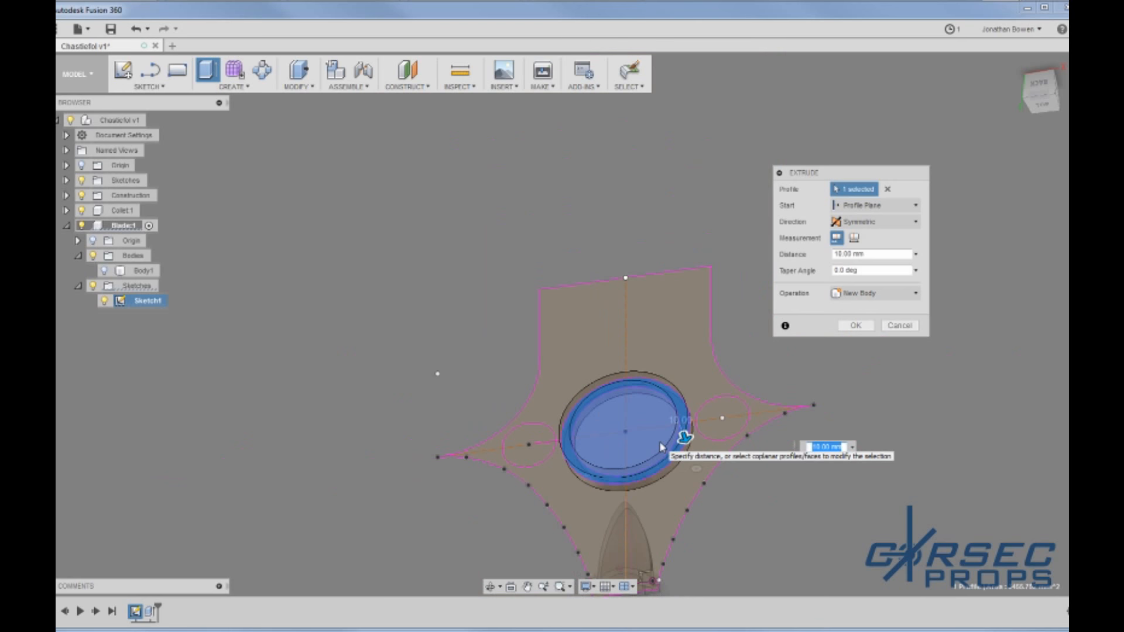
{"action": "scroll", "coordinate": [703, 445], "scroll_direction": "down", "scroll_amount": 1}
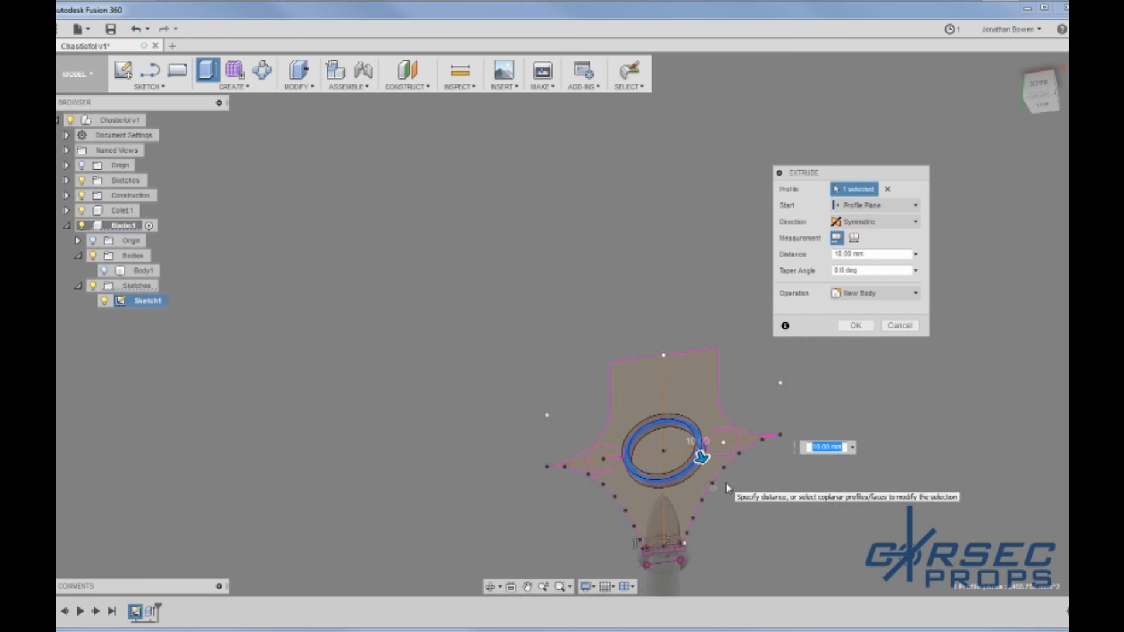
{"action": "scroll", "coordinate": [679, 499], "scroll_direction": "up", "scroll_amount": 4}
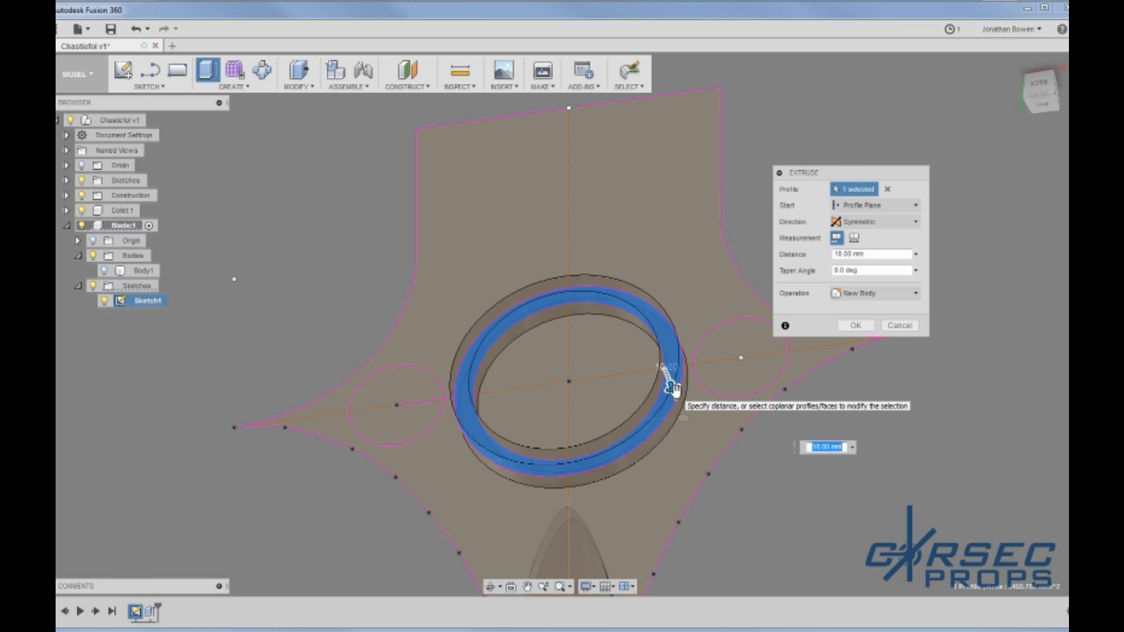
{"action": "left_click_drag", "start_coordinate": [674, 387], "coordinate": [677, 394]}
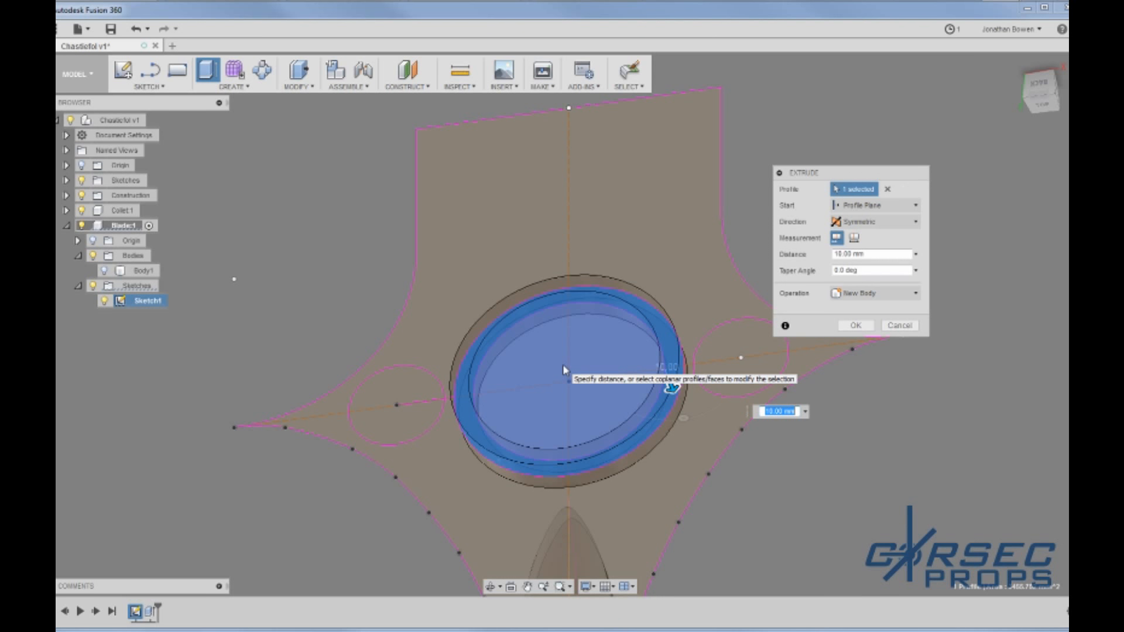
{"action": "type", "text": "20"}
{"action": "key", "text": "Return"}
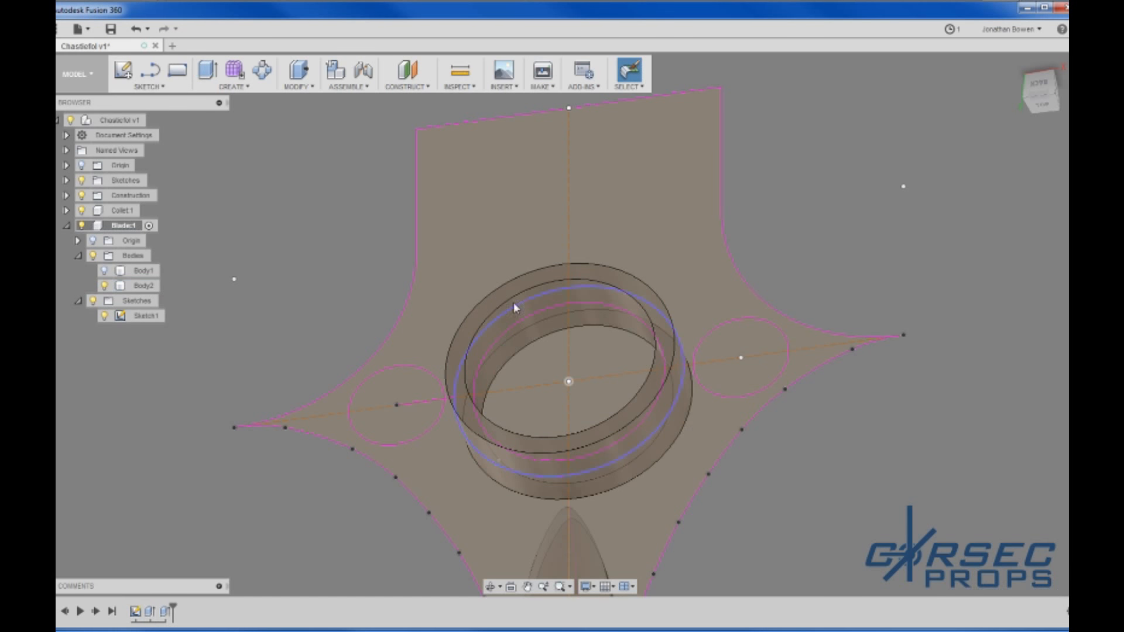
Step: Start a constant-radius fillet on the ring's two outer circular edges with a radius of 2.5 mm
{"action": "left_click", "coordinate": [481, 304]}
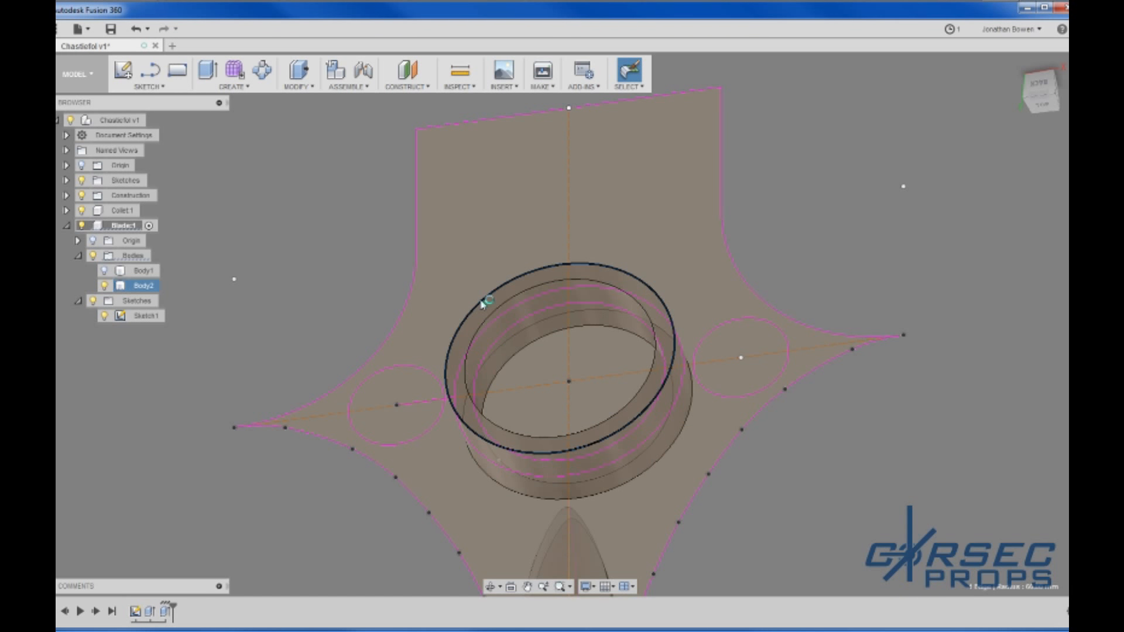
{"action": "middle_click_drag", "start_coordinate": [482, 304], "coordinate": [472, 461], "text": "shift"}
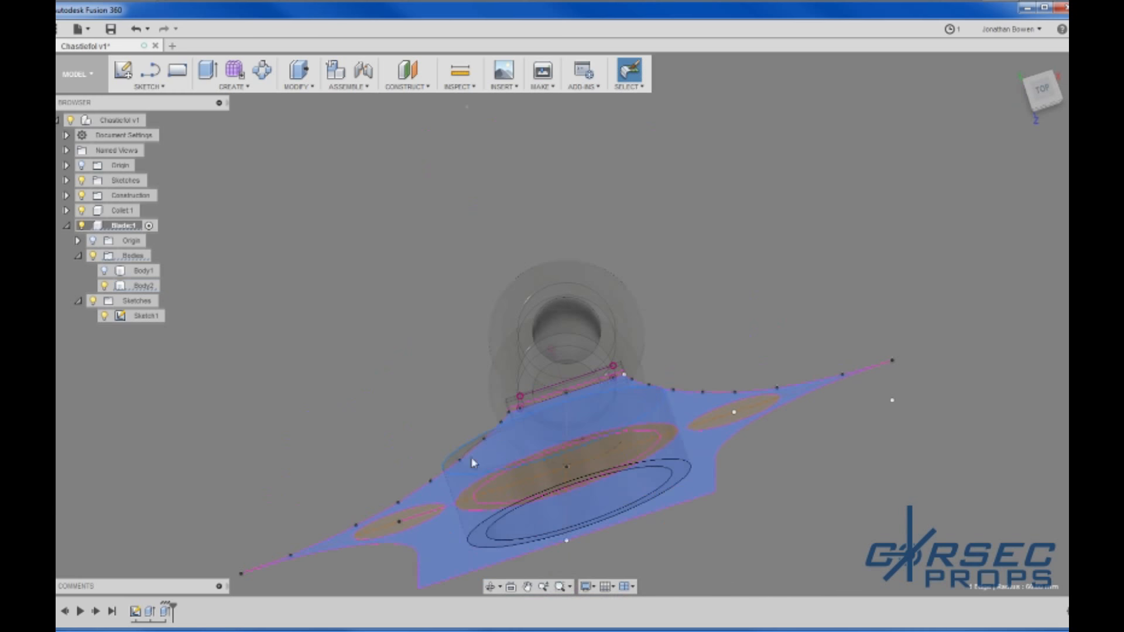
{"action": "left_click", "coordinate": [480, 526], "text": "ctrl"}
{"action": "key", "text": "f"}
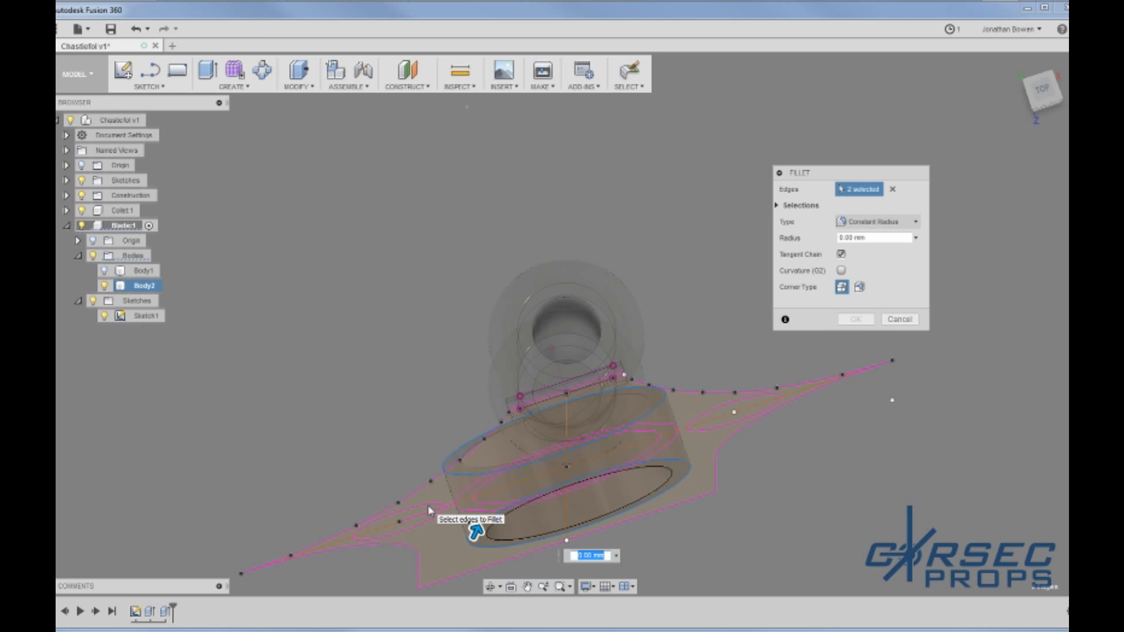
{"action": "type", "text": "2"}
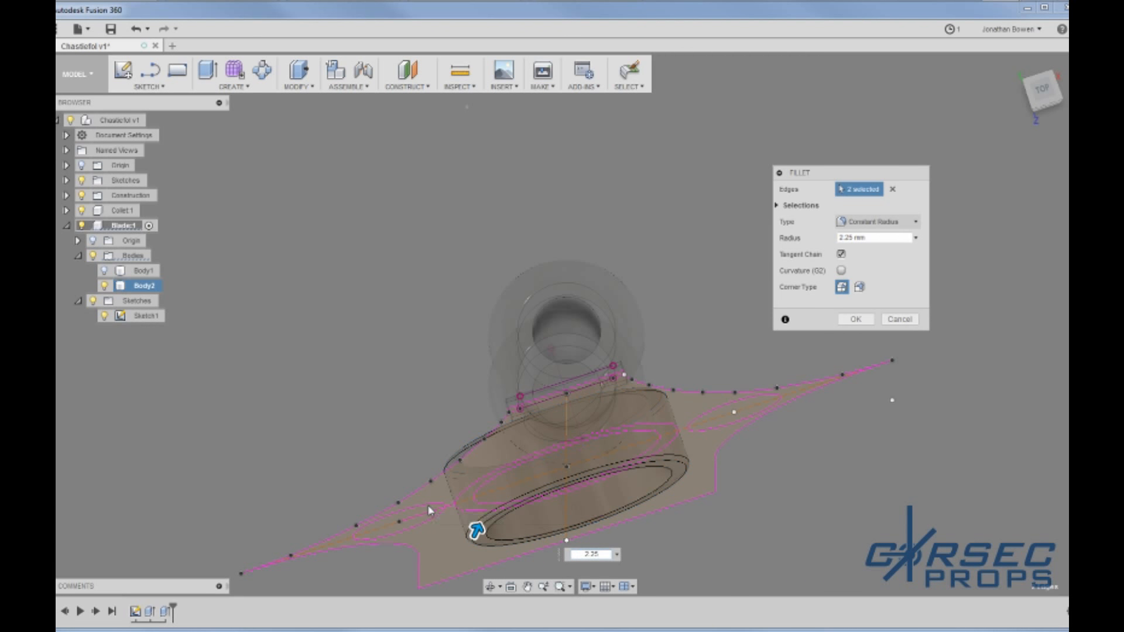
{"action": "type", "text": ".5"}
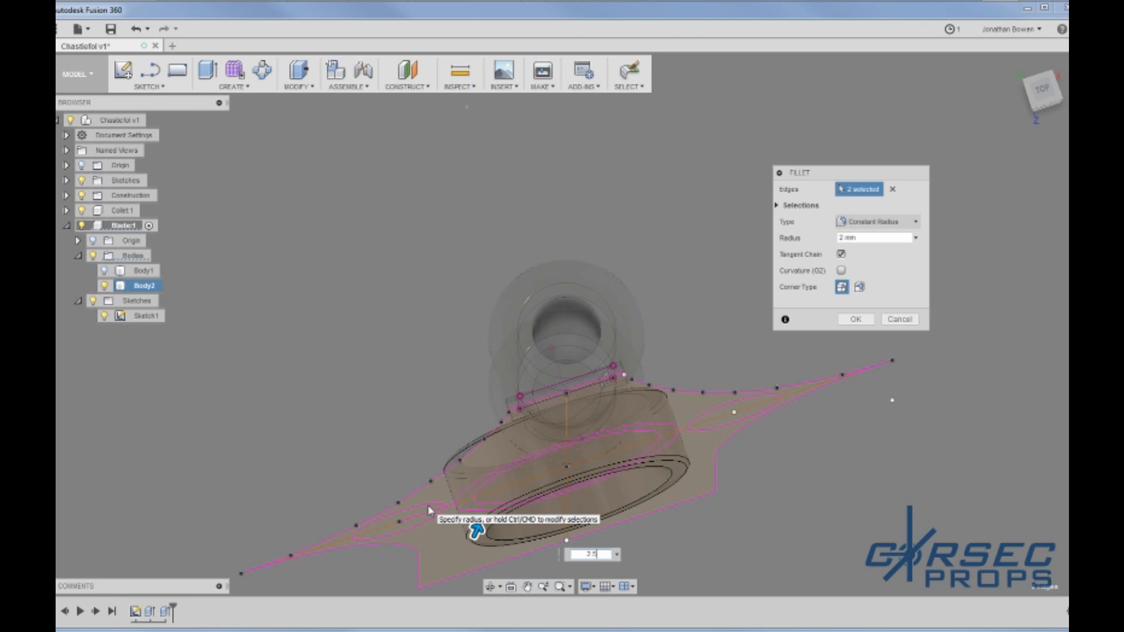
Step: Set the fillet radius on the ring's two outer circular edges to 17.5 mm, show the blade body, and complete the fillet
{"action": "middle_click_drag", "start_coordinate": [553, 517], "coordinate": [576, 427], "text": "shift"}
{"action": "middle_click_drag", "start_coordinate": [483, 553], "coordinate": [664, 480], "text": "shift"}
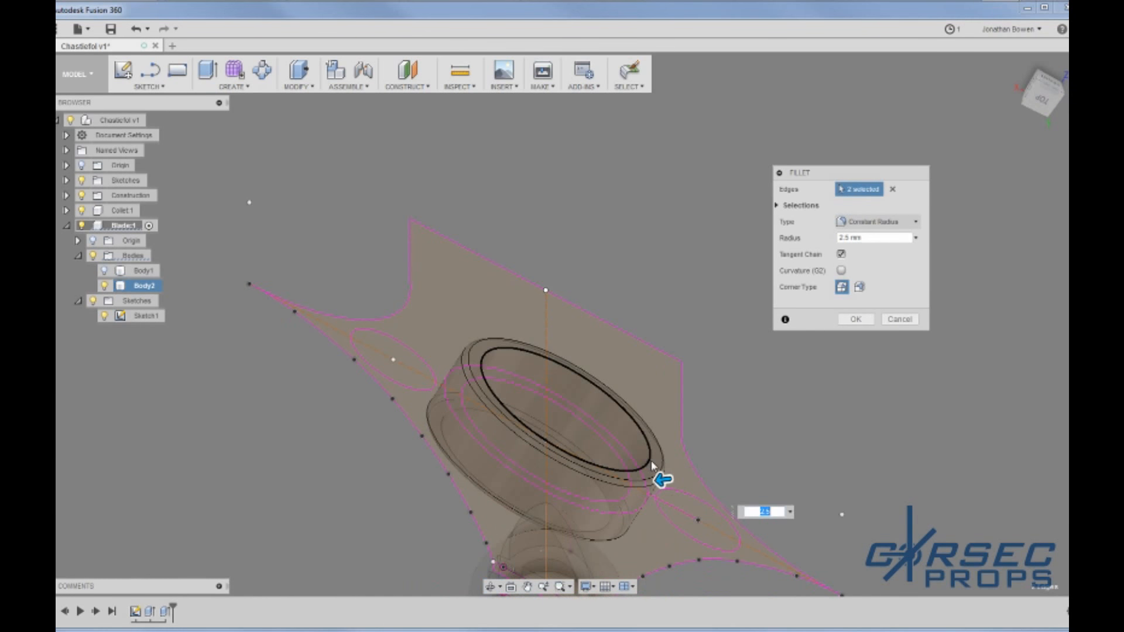
{"action": "scroll", "coordinate": [661, 476], "scroll_direction": "up", "scroll_amount": 5}
{"action": "left_click_drag", "start_coordinate": [663, 471], "coordinate": [646, 471]}
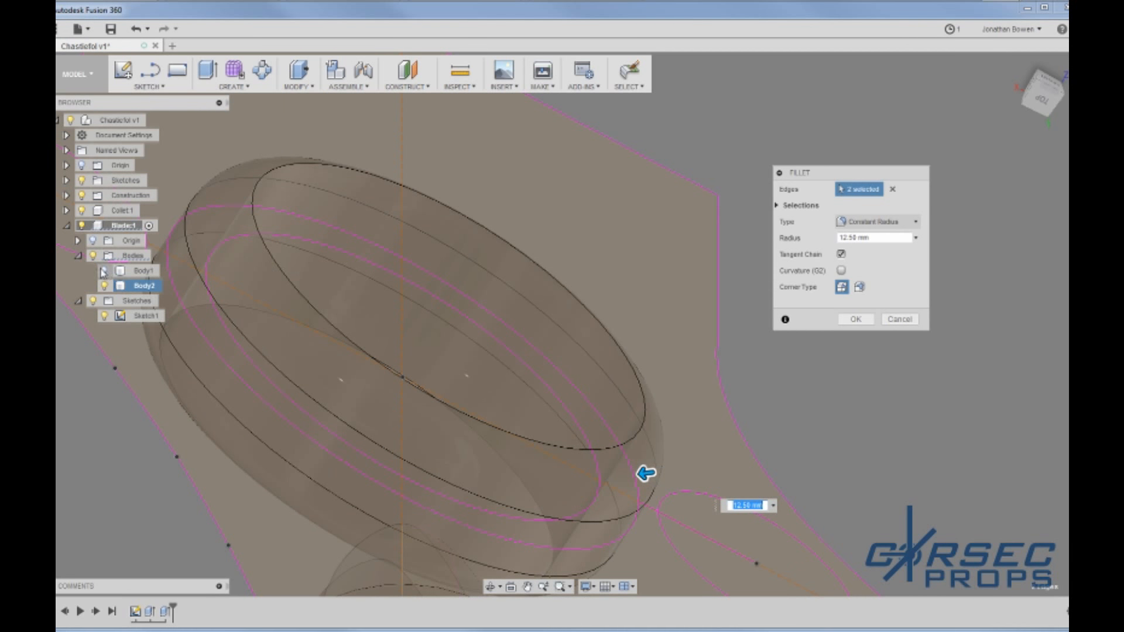
{"action": "left_click_drag", "start_coordinate": [648, 475], "coordinate": [642, 476]}
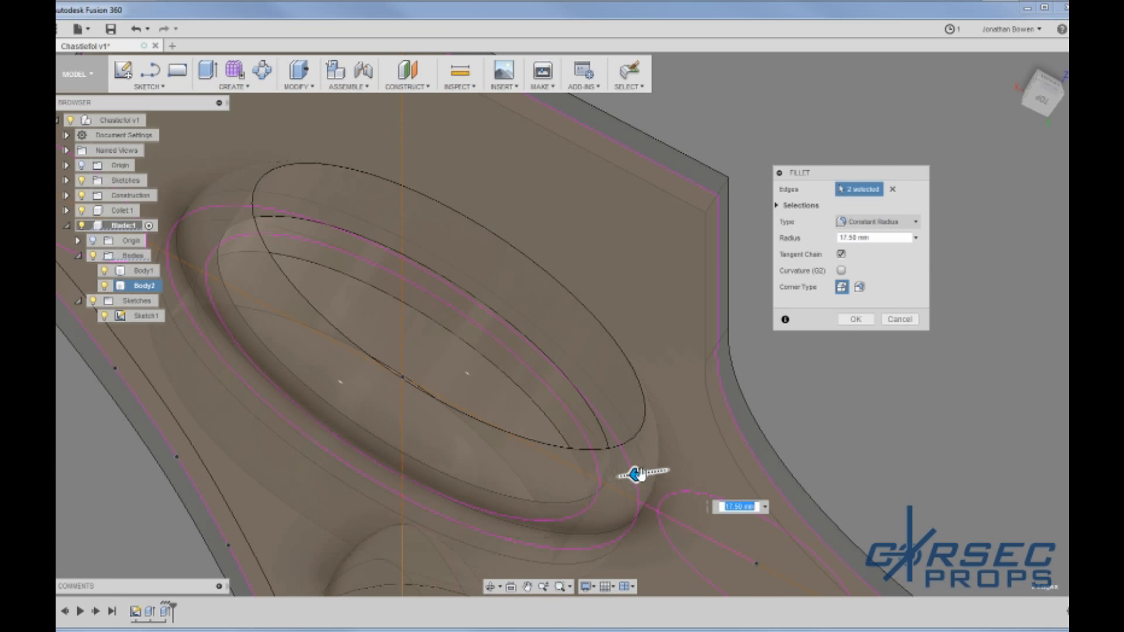
{"action": "scroll", "coordinate": [697, 405], "scroll_direction": "down", "scroll_amount": 4}
{"action": "scroll", "coordinate": [430, 386], "scroll_direction": "up", "scroll_amount": 4}
{"action": "middle_click_drag", "start_coordinate": [434, 414], "coordinate": [467, 420], "text": "shift"}
{"action": "middle_click_drag", "start_coordinate": [713, 564], "coordinate": [894, 584], "text": "shift"}
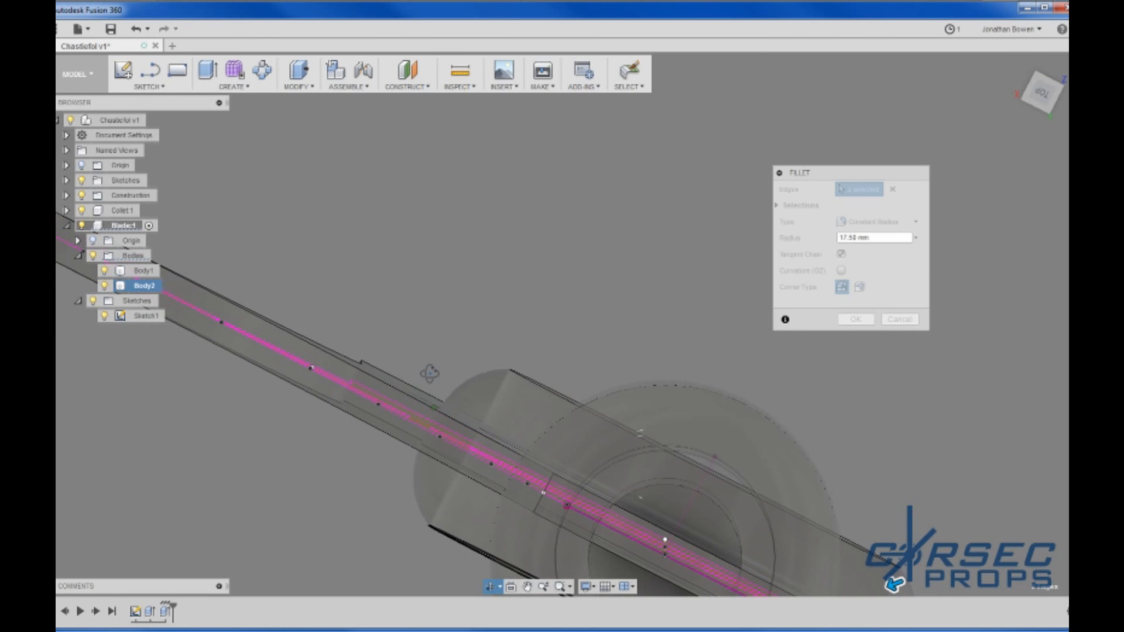
{"action": "middle_click_drag", "start_coordinate": [429, 374], "coordinate": [421, 388], "text": "shift"}
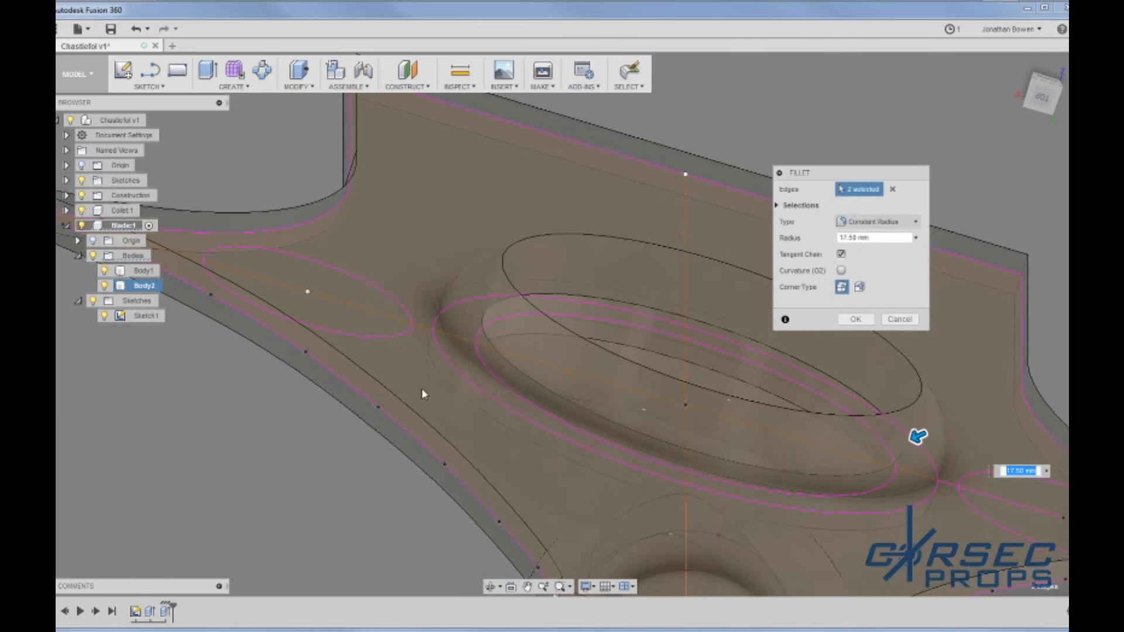
{"action": "scroll", "coordinate": [422, 388], "scroll_direction": "down", "scroll_amount": 3}
{"action": "left_click", "coordinate": [854, 319]}
{"action": "scroll", "coordinate": [639, 310], "scroll_direction": "down", "scroll_amount": 3}
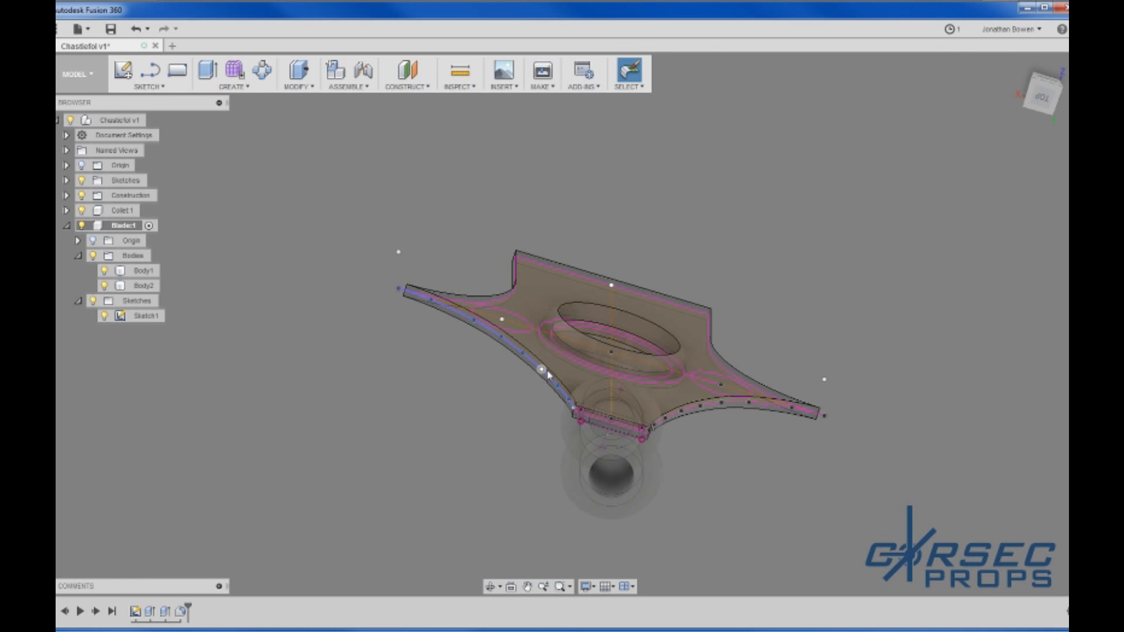
Step: Apply the metal appearance Aluminum - Anodized Glossy (Grey) to the blade guard body
{"action": "key", "text": "a"}
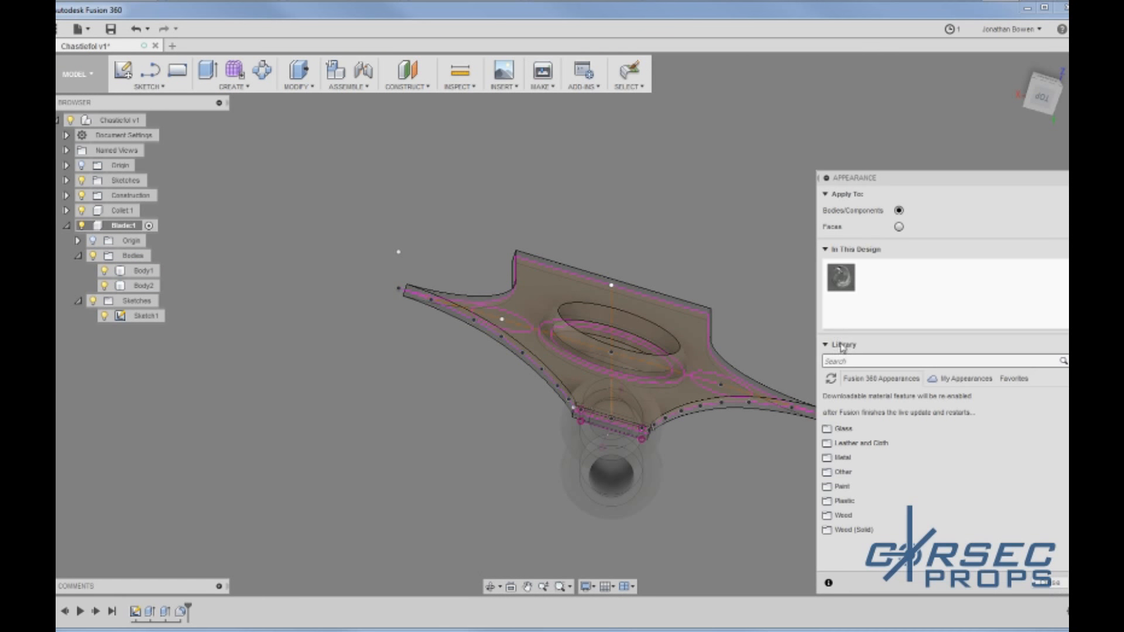
{"action": "left_click", "coordinate": [839, 459]}
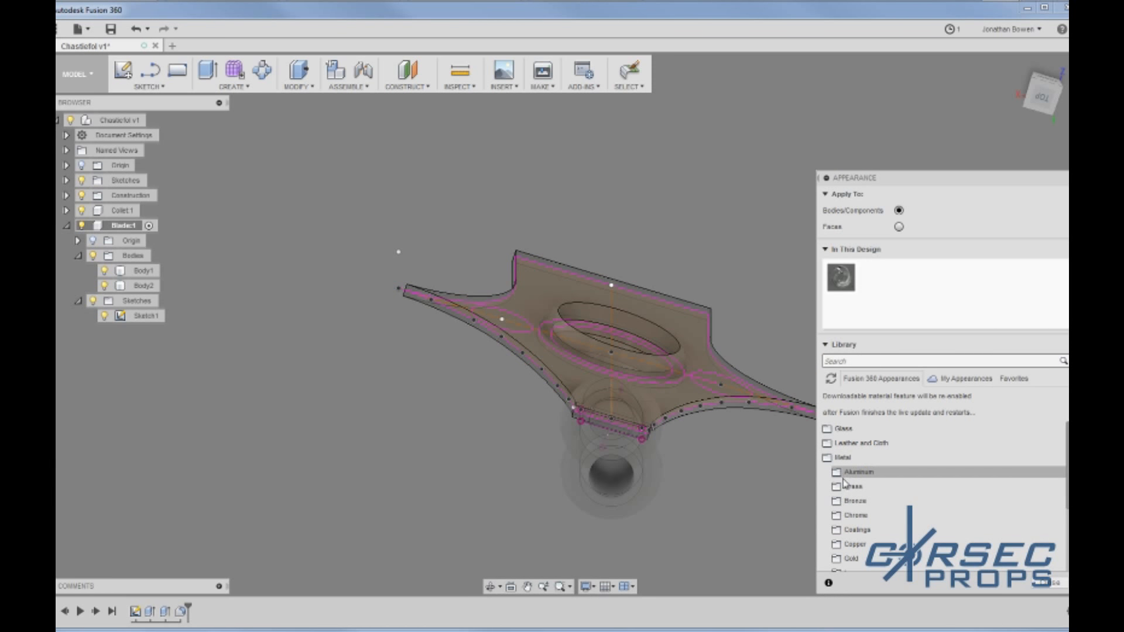
{"action": "left_click", "coordinate": [845, 477]}
{"action": "scroll", "coordinate": [852, 498], "scroll_direction": "down", "scroll_amount": 5}
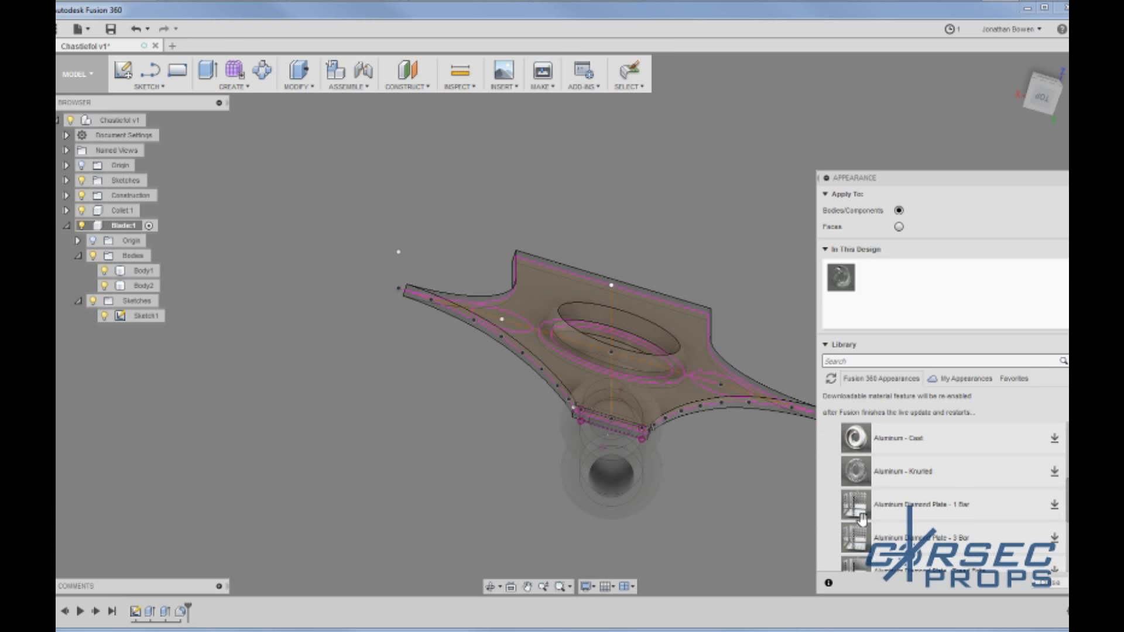
{"action": "scroll", "coordinate": [862, 519], "scroll_direction": "up", "scroll_amount": 3}
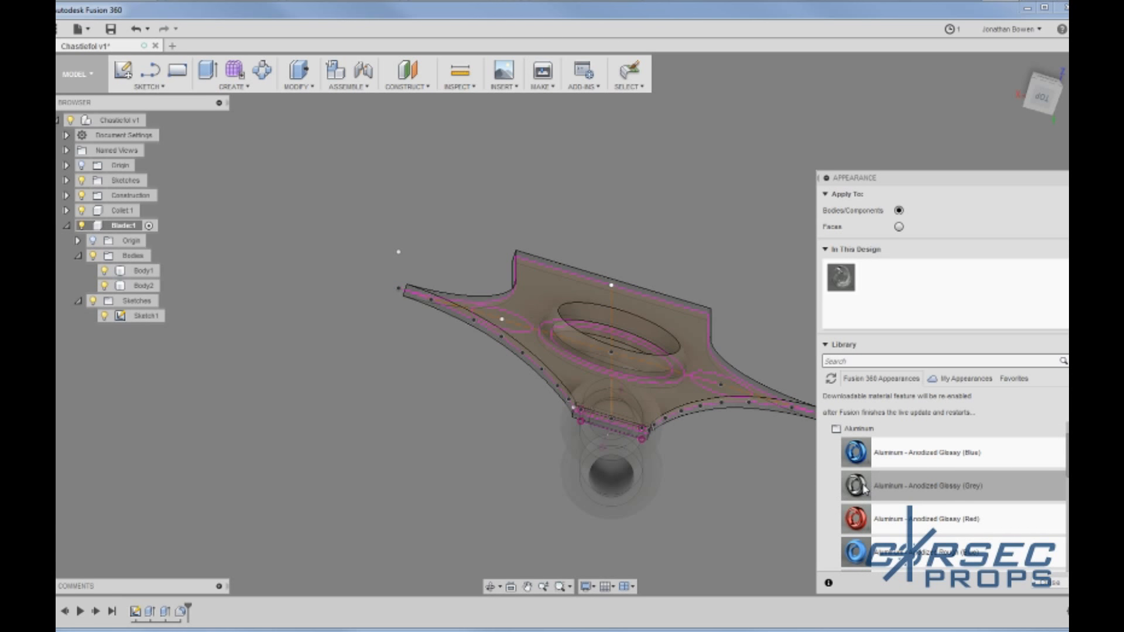
{"action": "left_click_drag", "start_coordinate": [864, 489], "coordinate": [530, 287]}
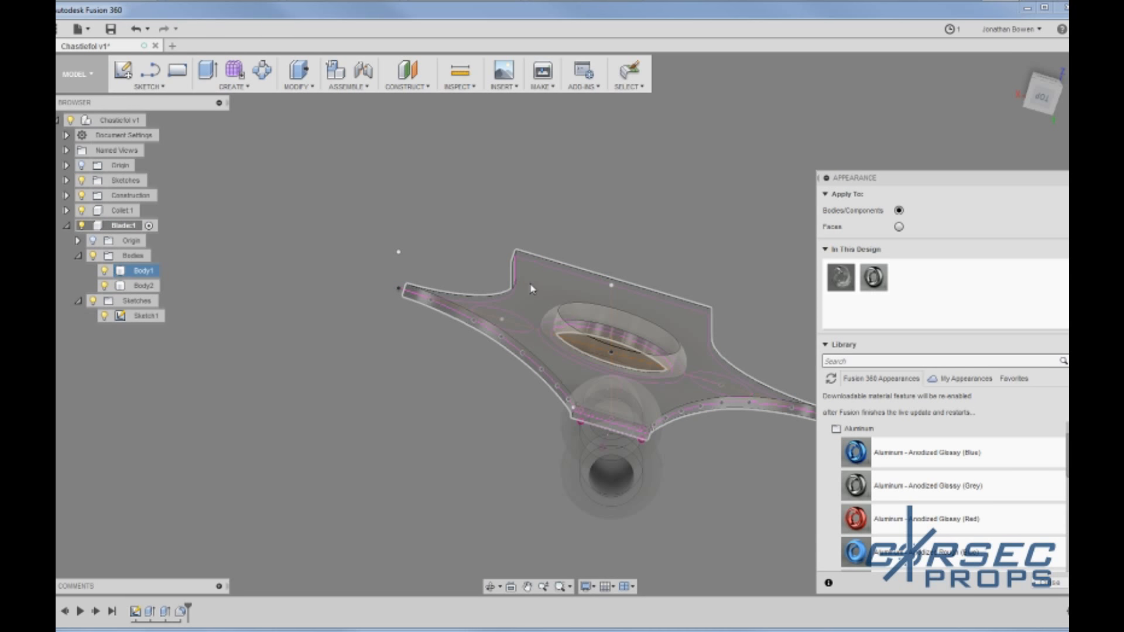
{"action": "middle_click_drag", "start_coordinate": [531, 287], "coordinate": [494, 449], "text": "shift"}
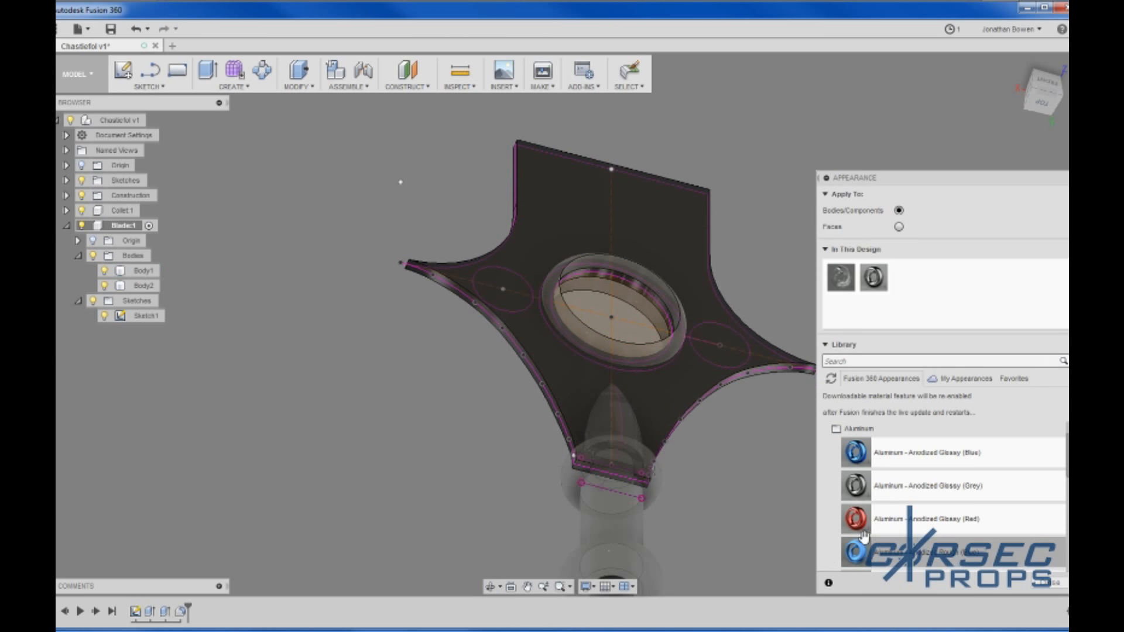
Step: Try a patina bronze on the ring body around the central hole, and replace it with Bronze - Polished
{"action": "scroll", "coordinate": [878, 492], "scroll_direction": "down", "scroll_amount": 3}
{"action": "scroll", "coordinate": [913, 509], "scroll_direction": "up", "scroll_amount": 5}
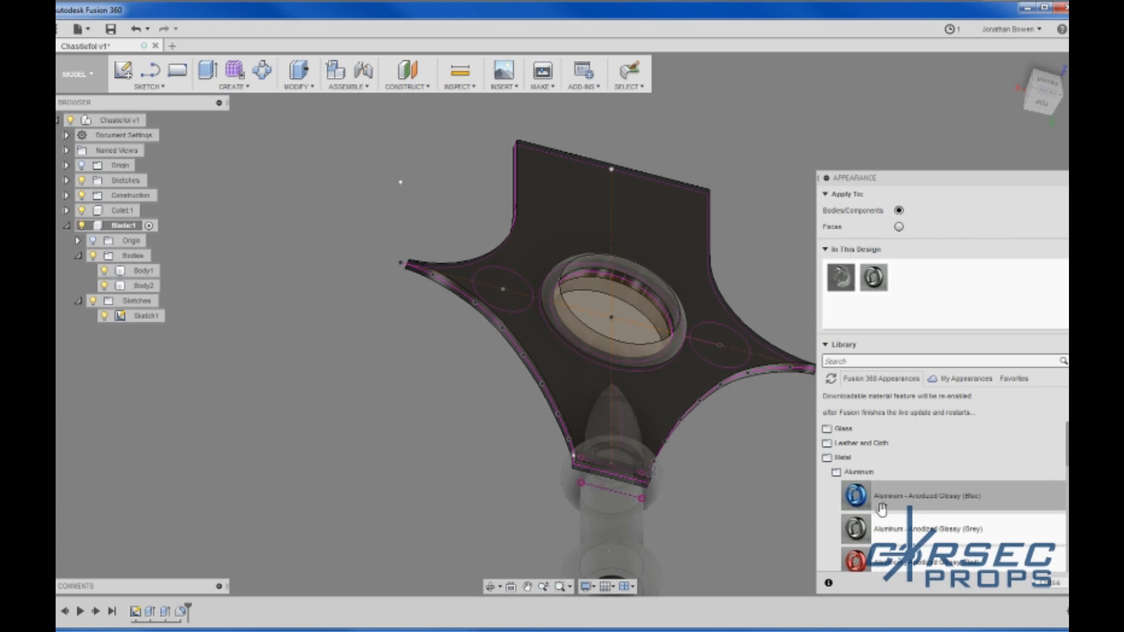
{"action": "left_click", "coordinate": [862, 475]}
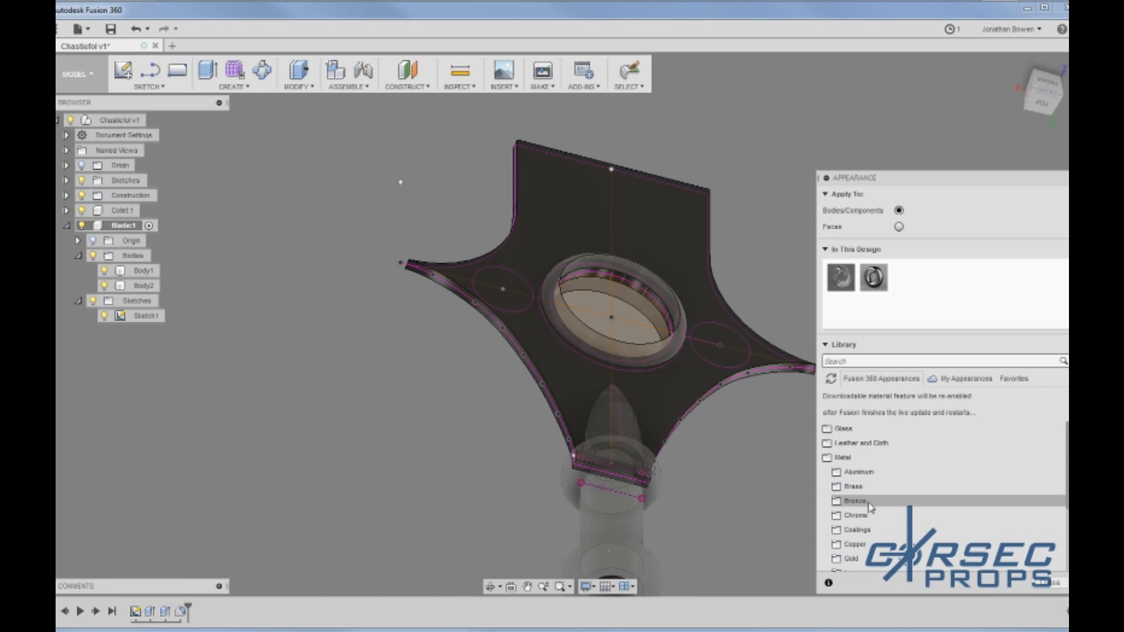
{"action": "left_click", "coordinate": [856, 502]}
{"action": "scroll", "coordinate": [869, 508], "scroll_direction": "down", "scroll_amount": 3}
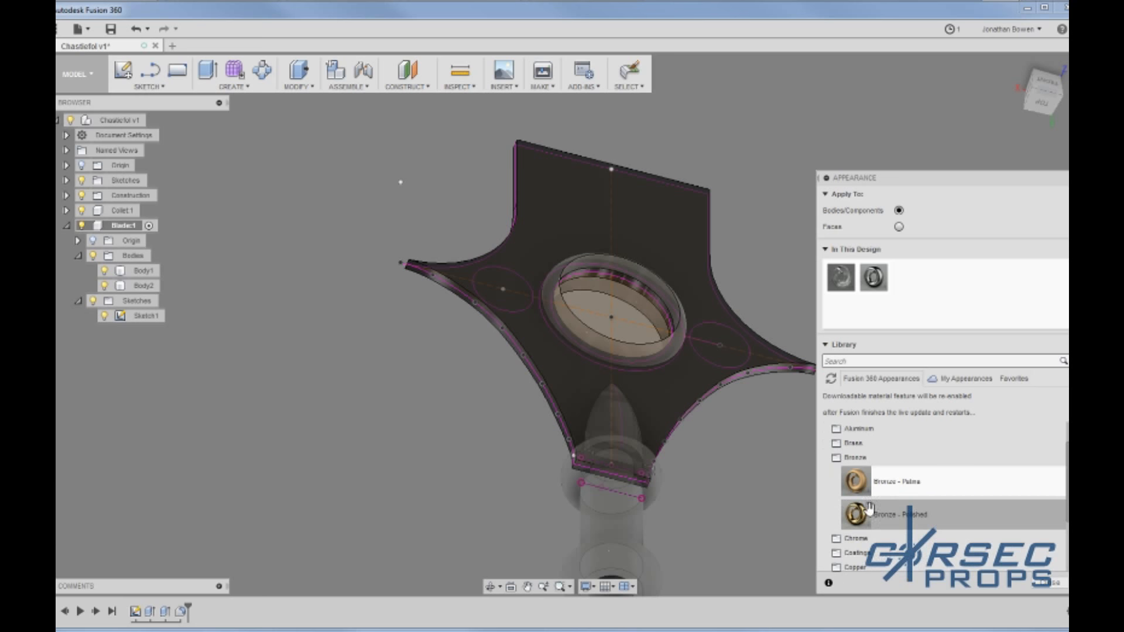
{"action": "left_click_drag", "start_coordinate": [857, 515], "coordinate": [579, 326]}
{"action": "left_click", "coordinate": [606, 315]}
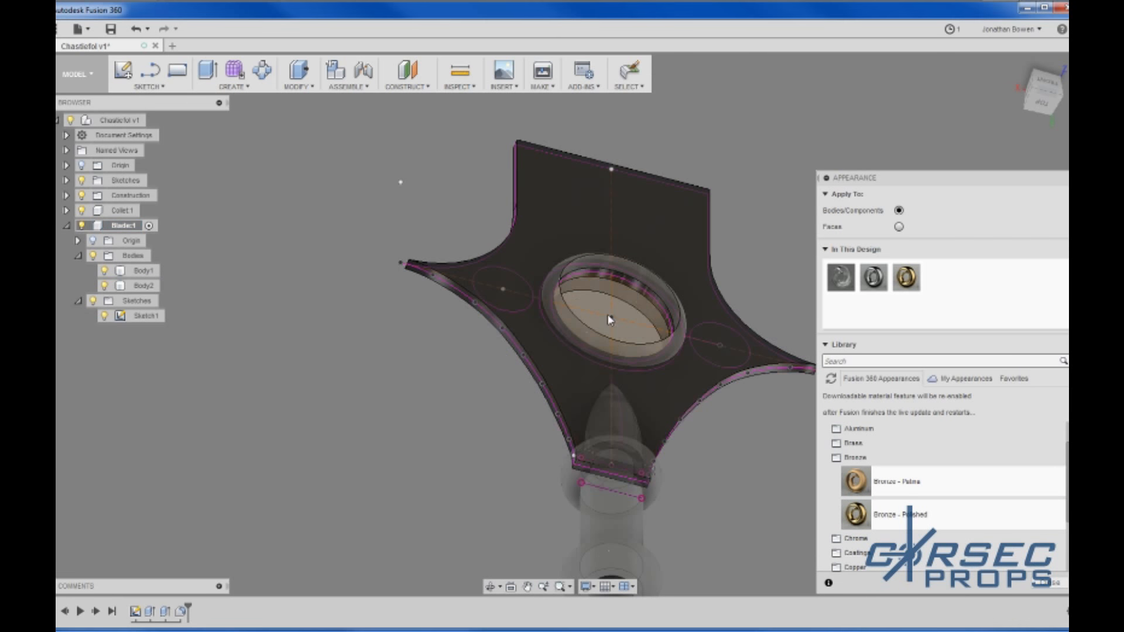
{"action": "left_click_drag", "start_coordinate": [857, 481], "coordinate": [624, 321]}
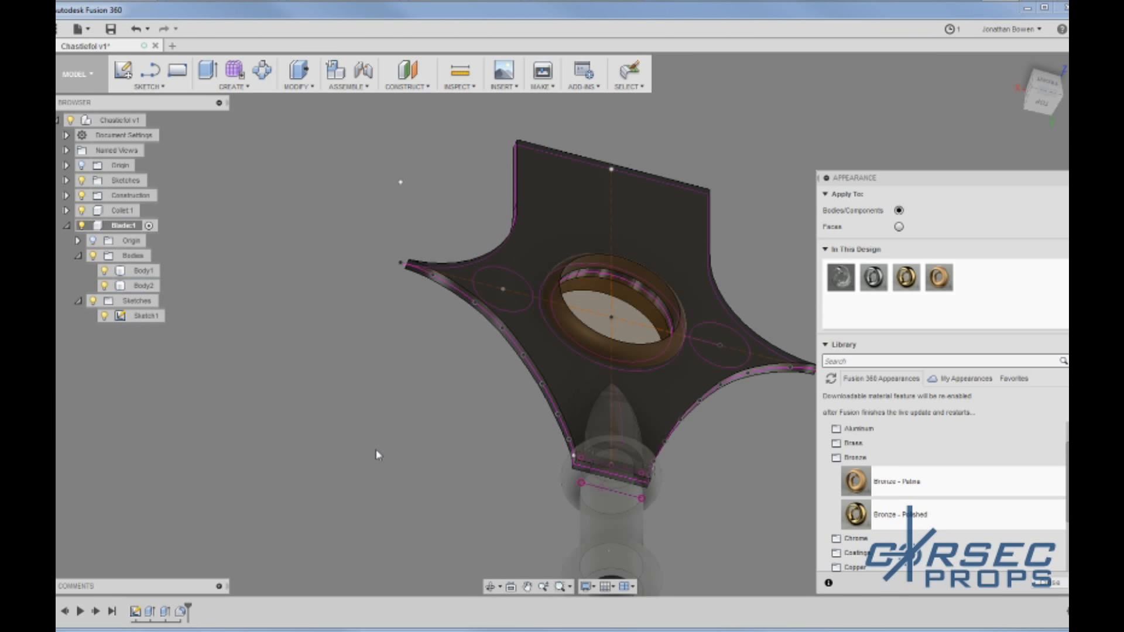
{"action": "left_click_drag", "start_coordinate": [855, 483], "coordinate": [159, 287]}
{"action": "left_click_drag", "start_coordinate": [856, 514], "coordinate": [150, 278]}
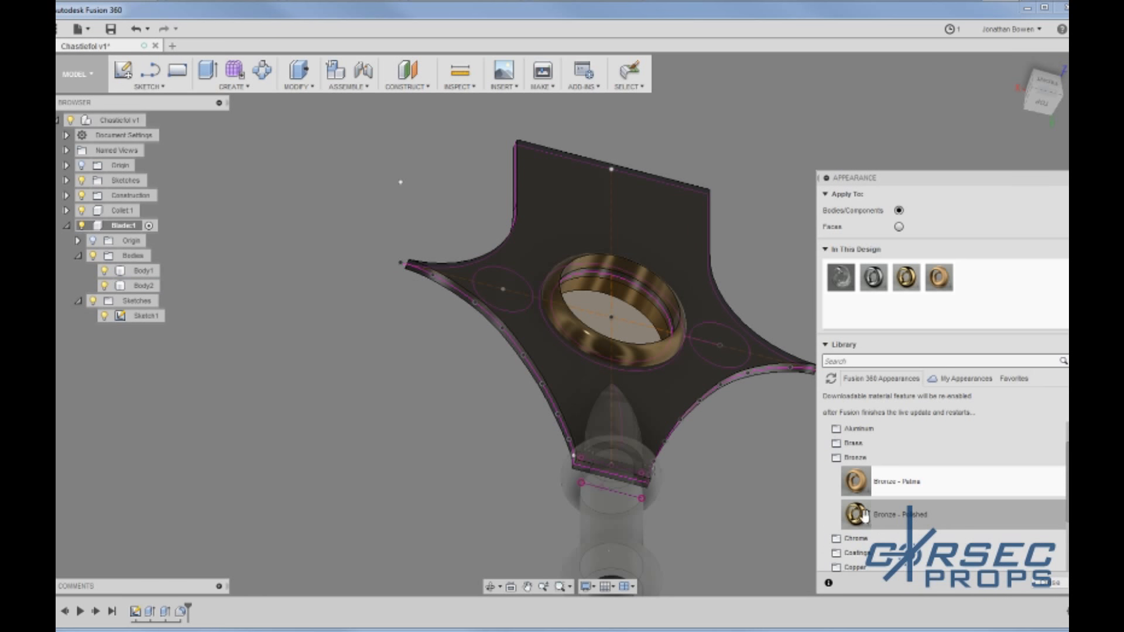
Step: Apply the Bronze - Polished appearance to the collet below the blade guard and finish editing appearances
{"action": "left_click_drag", "start_coordinate": [856, 515], "coordinate": [606, 510]}
{"action": "scroll", "coordinate": [690, 523], "scroll_direction": "down", "scroll_amount": 3}
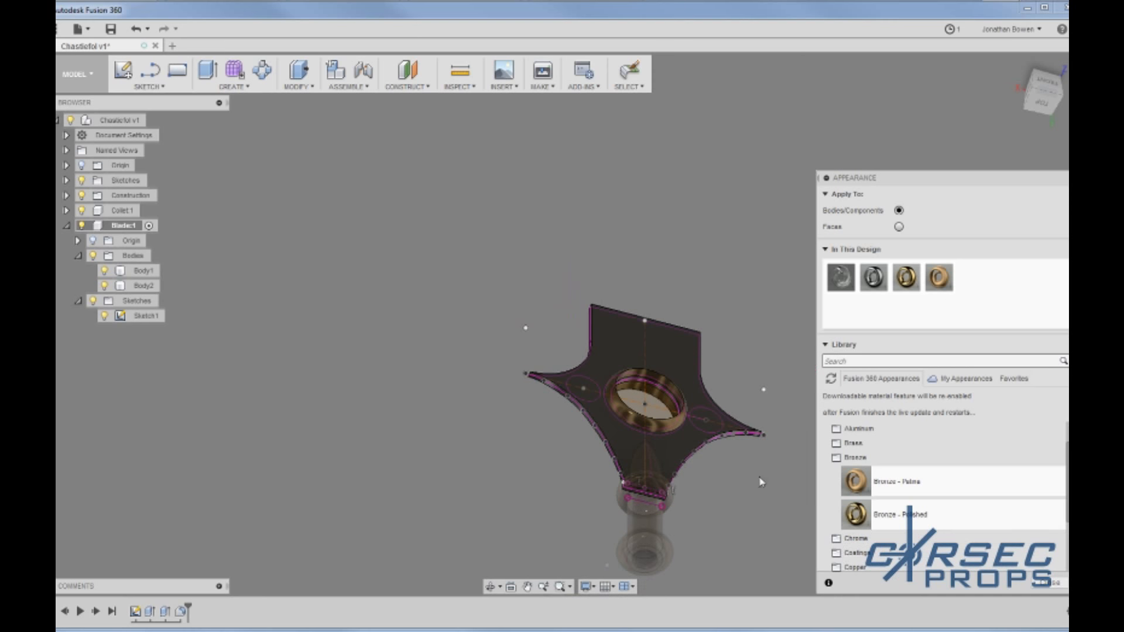
{"action": "scroll", "coordinate": [756, 484], "scroll_direction": "up", "scroll_amount": 3}
{"action": "left_click", "coordinate": [1049, 584]}
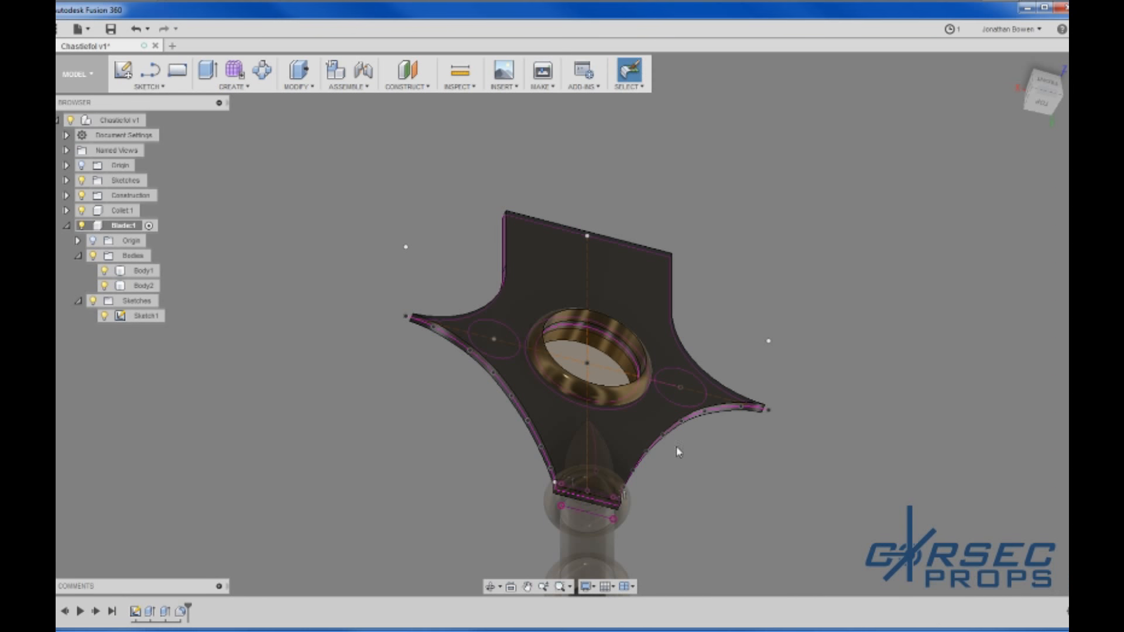
Step: Hide the blade guard body and the ring body to expose the side circles of the sketch
{"action": "scroll", "coordinate": [431, 351], "scroll_direction": "up", "scroll_amount": 5}
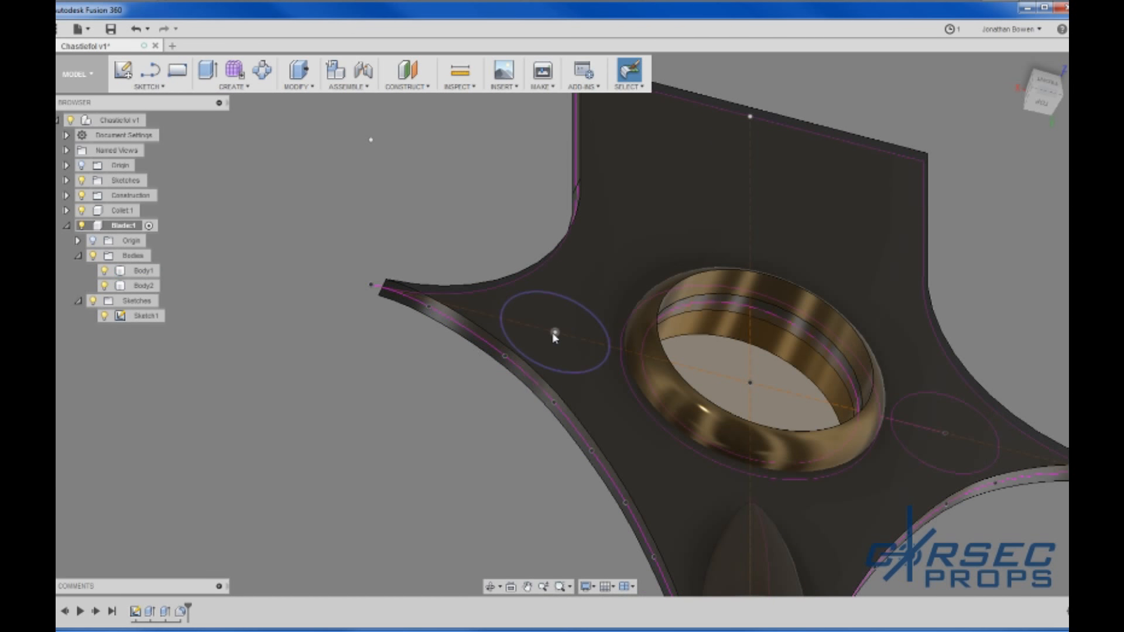
{"action": "left_click", "coordinate": [639, 222]}
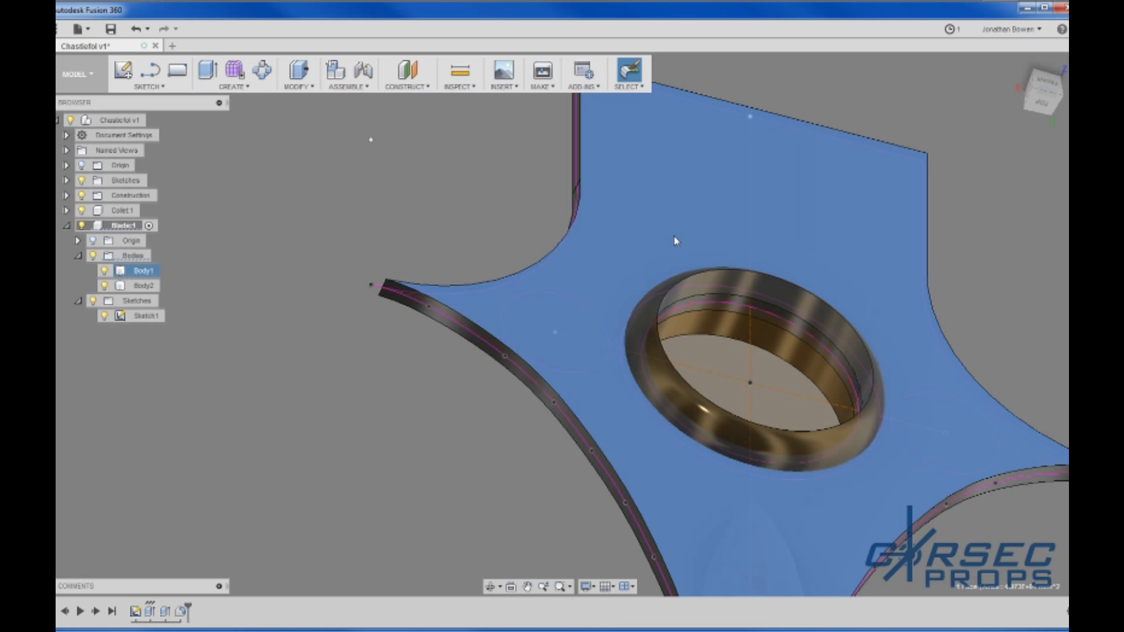
{"action": "left_click", "coordinate": [630, 326]}
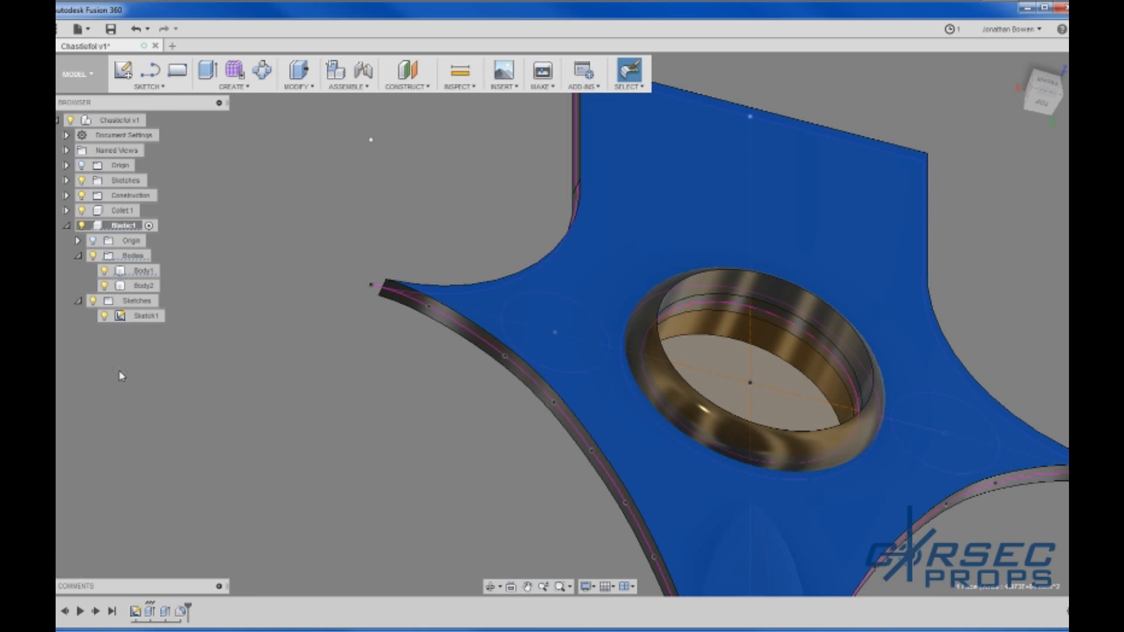
{"action": "left_click", "coordinate": [104, 270]}
{"action": "left_click", "coordinate": [105, 286]}
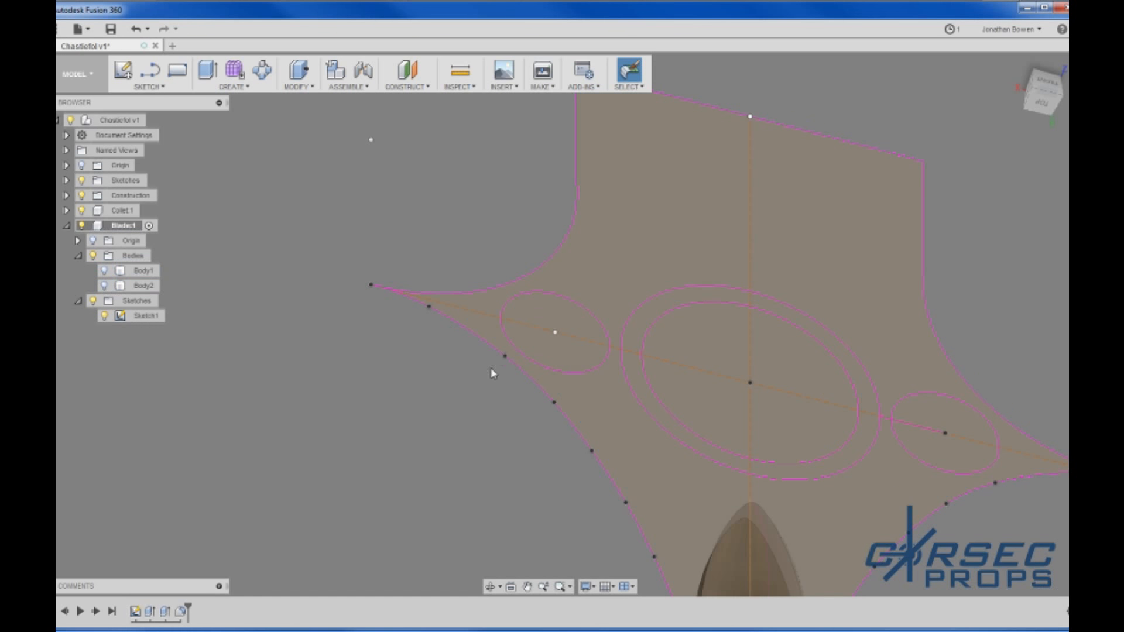
Step: Create a 50 mm diameter sphere as a new body centred on one of the sketch's side circles
{"action": "left_click", "coordinate": [545, 327]}
{"action": "left_click", "coordinate": [232, 86]}
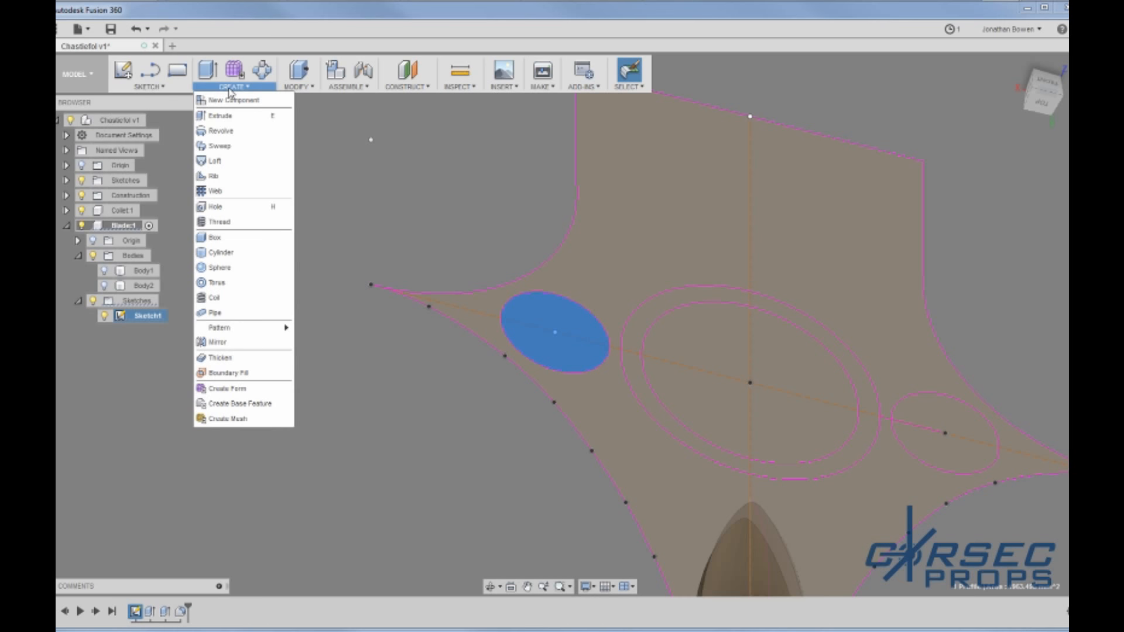
{"action": "left_click", "coordinate": [220, 267]}
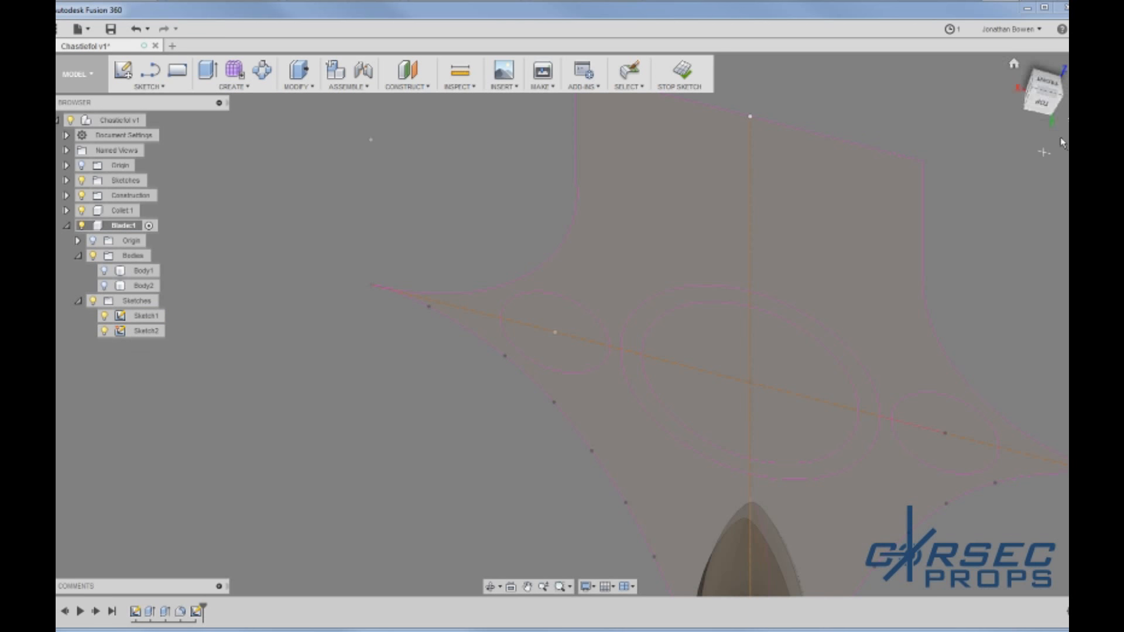
{"action": "scroll", "coordinate": [591, 469], "scroll_direction": "up", "scroll_amount": 5}
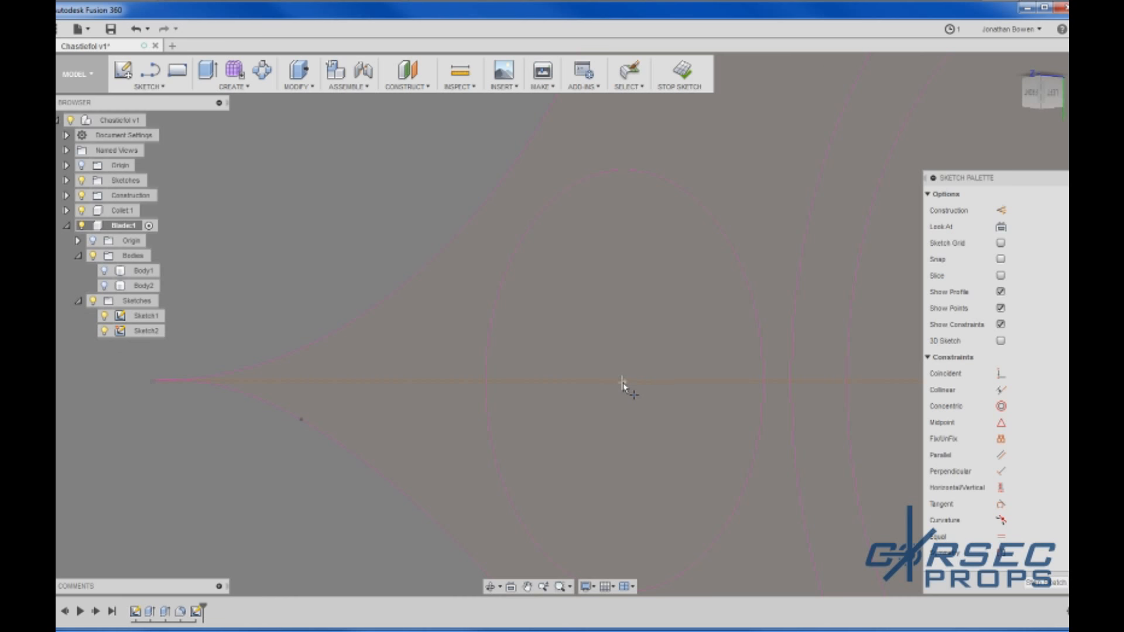
{"action": "left_click", "coordinate": [624, 382]}
{"action": "left_click", "coordinate": [1032, 94]}
{"action": "scroll", "coordinate": [752, 396], "scroll_direction": "down", "scroll_amount": 4}
{"action": "scroll", "coordinate": [303, 411], "scroll_direction": "up", "scroll_amount": 4}
{"action": "left_click", "coordinate": [642, 368]}
{"action": "type", "text": "5"}
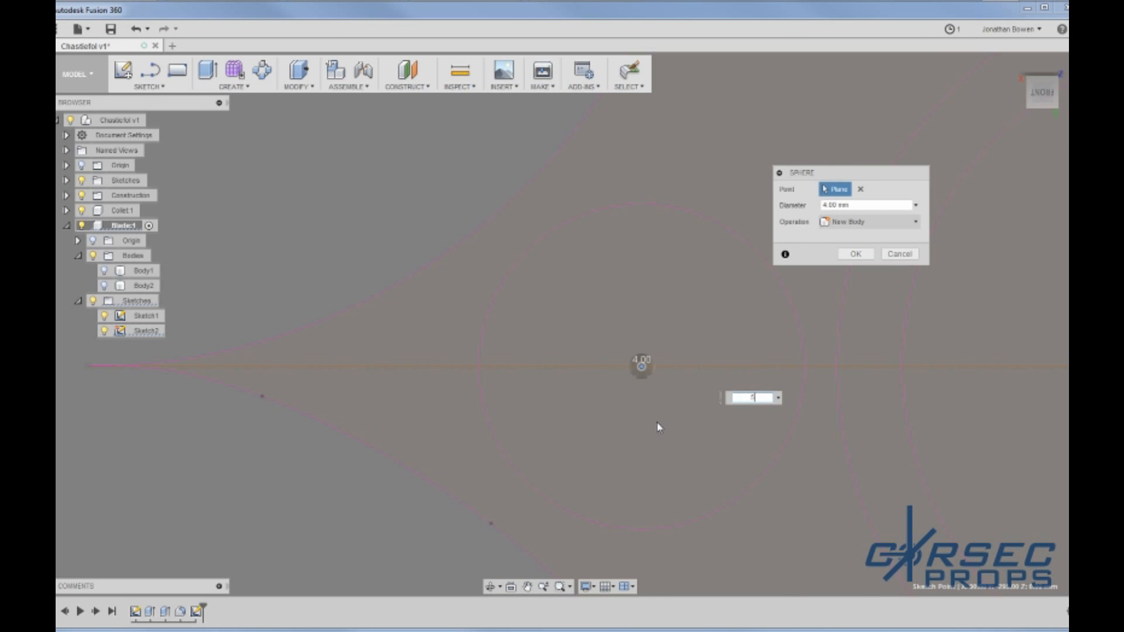
{"action": "type", "text": "0"}
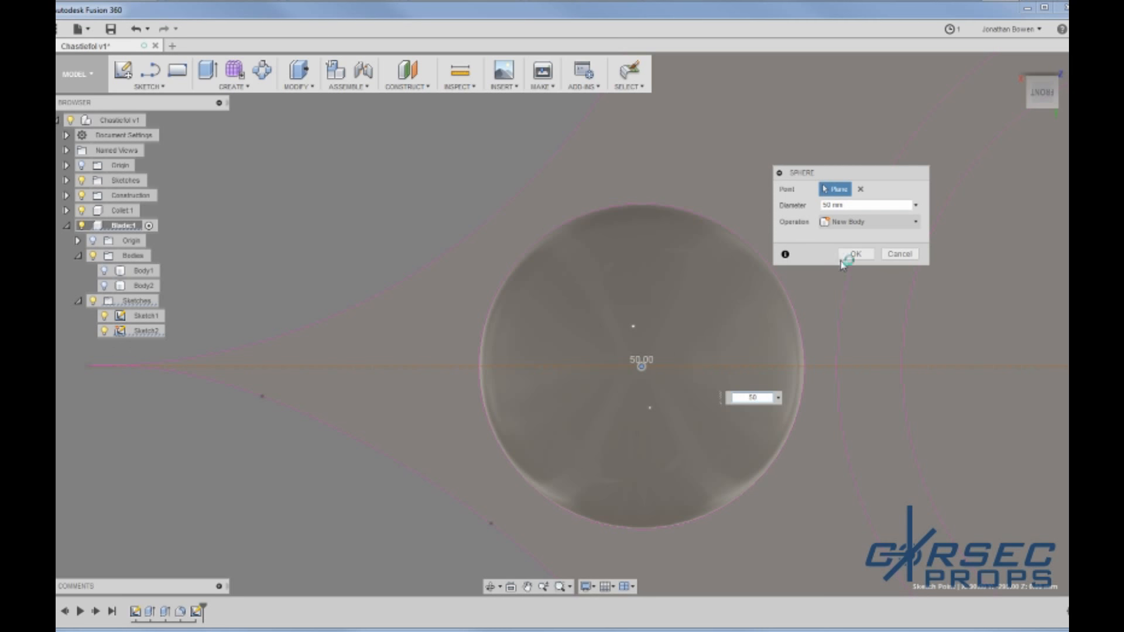
{"action": "left_click", "coordinate": [855, 254]}
Step: Split the sphere body in two along the blade guard's mid-plane
{"action": "scroll", "coordinate": [592, 467], "scroll_direction": "down", "scroll_amount": 5}
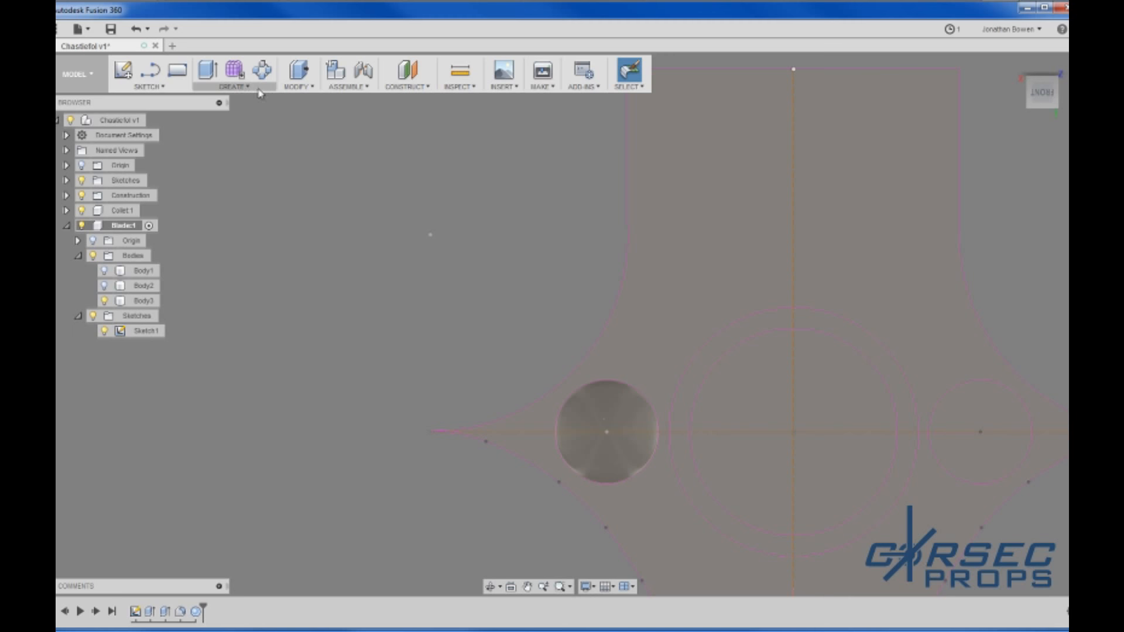
{"action": "left_click", "coordinate": [306, 87]}
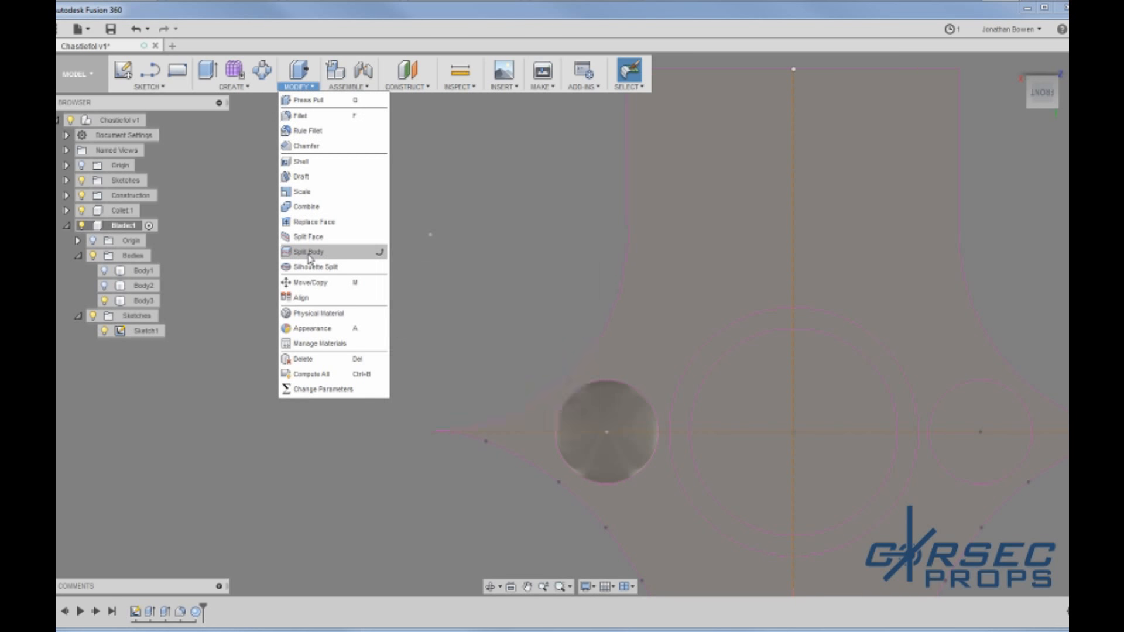
{"action": "left_click", "coordinate": [310, 256]}
{"action": "left_click", "coordinate": [595, 414]}
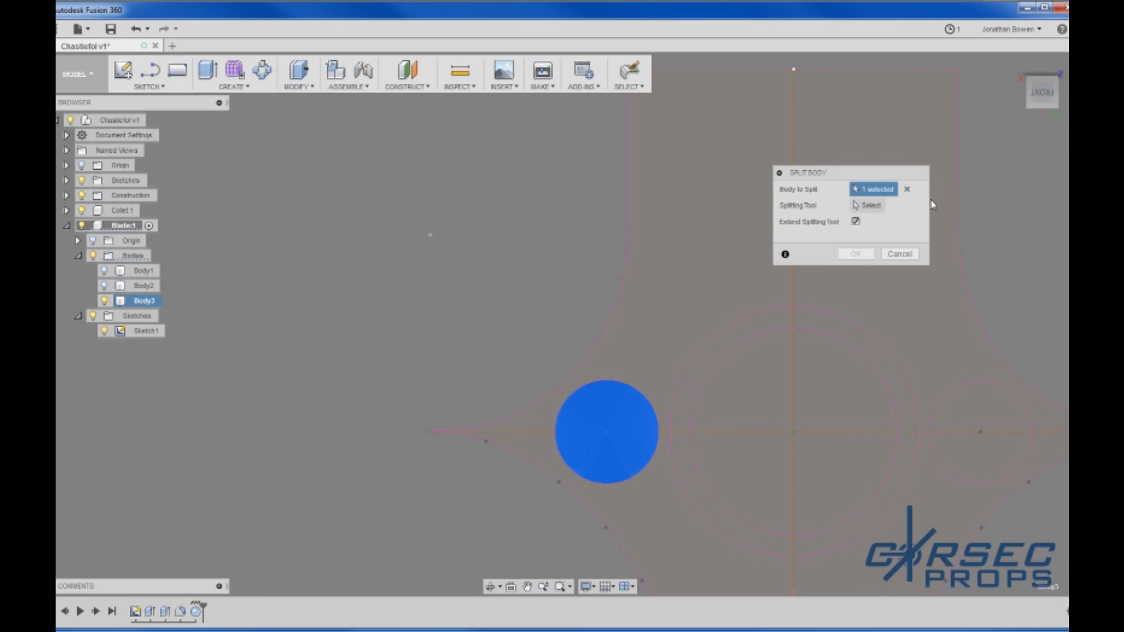
{"action": "left_click", "coordinate": [871, 205]}
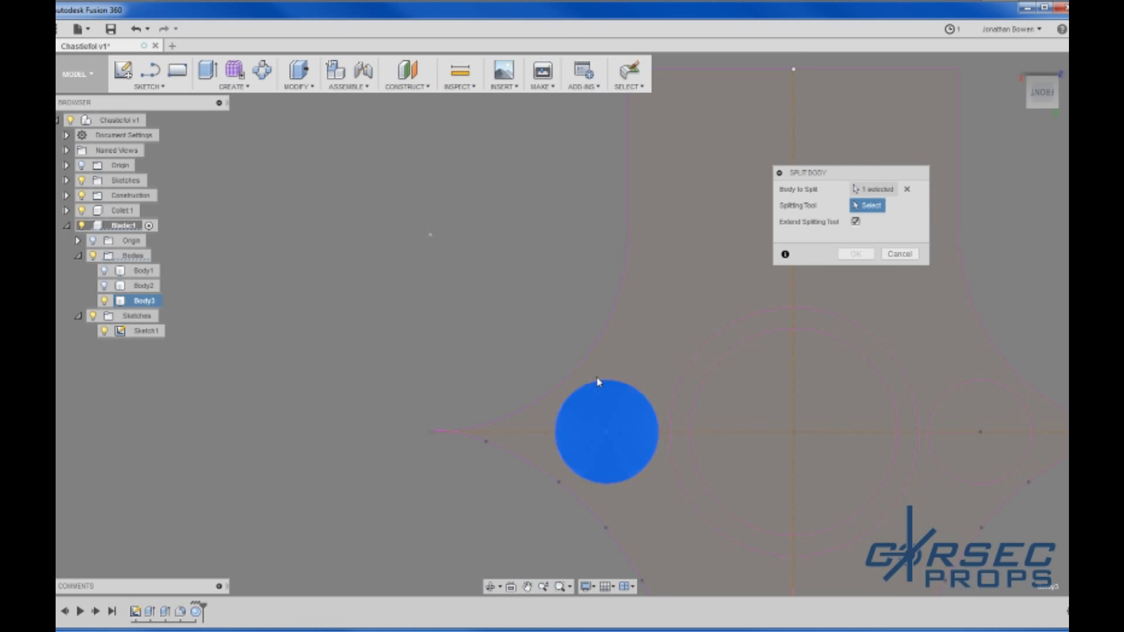
{"action": "scroll", "coordinate": [597, 440], "scroll_direction": "down", "scroll_amount": 3}
{"action": "scroll", "coordinate": [596, 442], "scroll_direction": "up", "scroll_amount": 2}
{"action": "middle_click_drag", "start_coordinate": [596, 443], "coordinate": [597, 454], "text": "shift"}
{"action": "scroll", "coordinate": [592, 387], "scroll_direction": "up", "scroll_amount": 3}
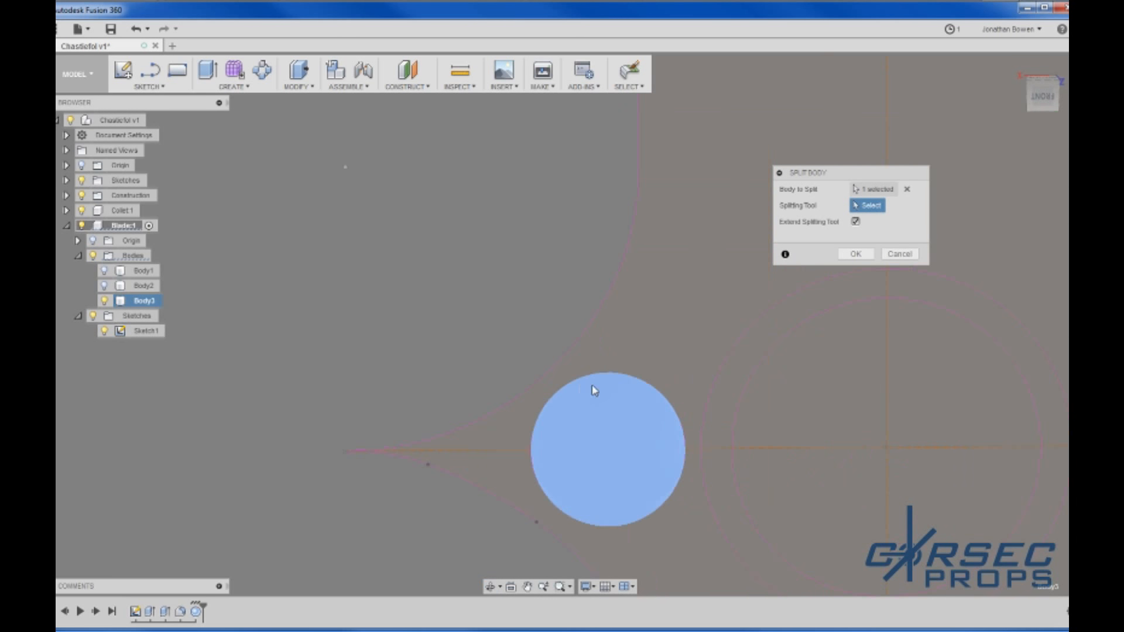
{"action": "scroll", "coordinate": [595, 390], "scroll_direction": "up", "scroll_amount": 2}
{"action": "scroll", "coordinate": [519, 381], "scroll_direction": "down", "scroll_amount": 8}
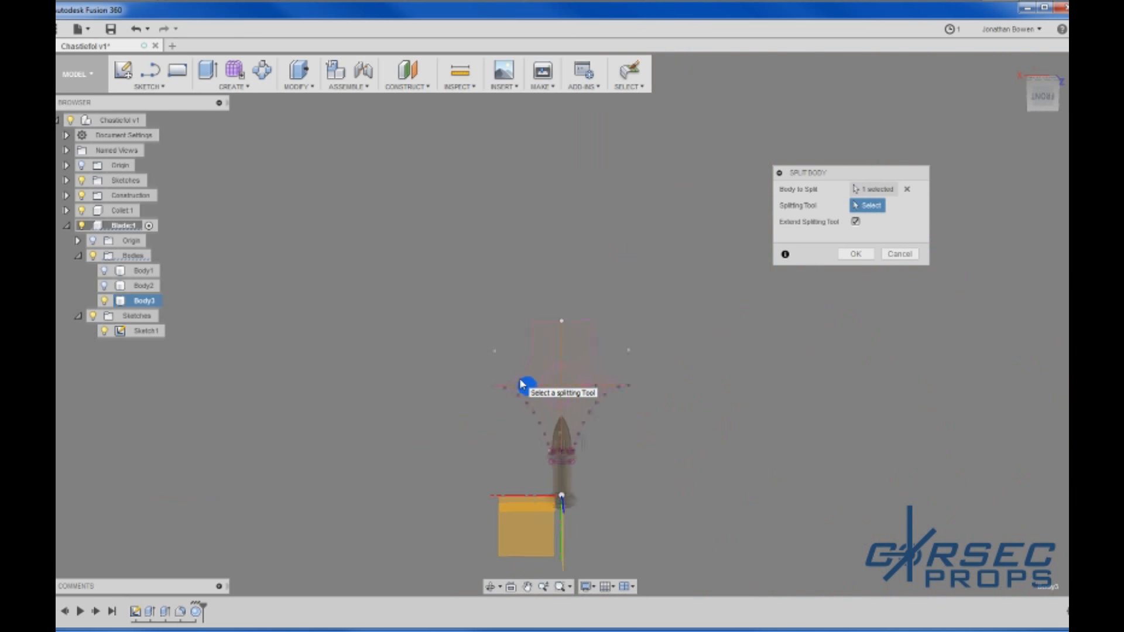
{"action": "left_click", "coordinate": [522, 384]}
{"action": "scroll", "coordinate": [520, 386], "scroll_direction": "up", "scroll_amount": 5}
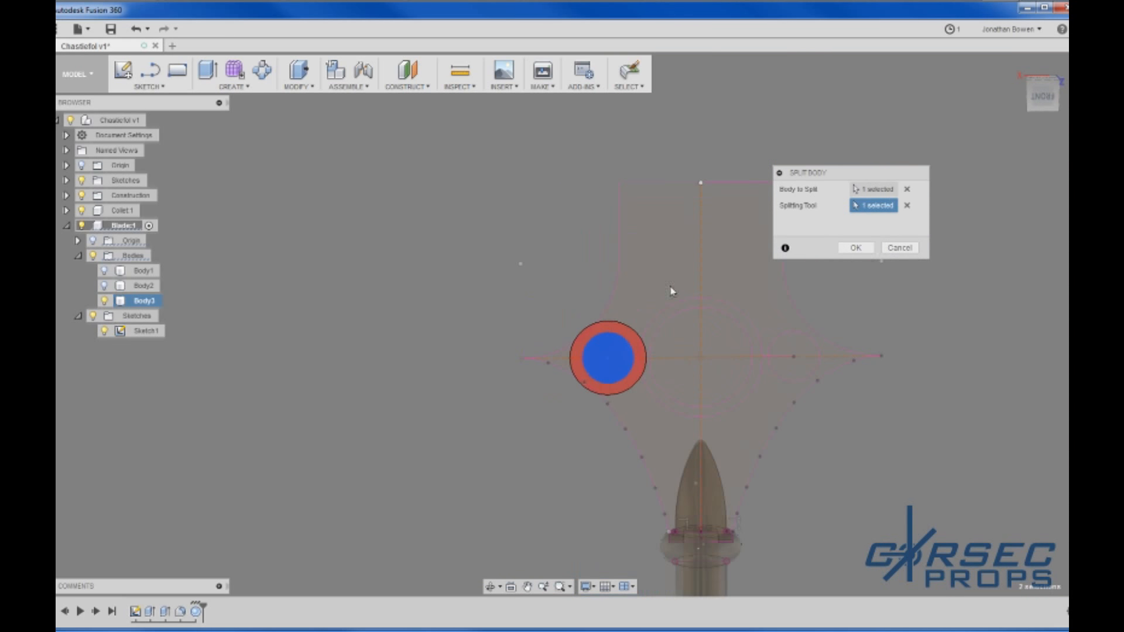
{"action": "left_click", "coordinate": [858, 248]}
{"action": "scroll", "coordinate": [617, 394], "scroll_direction": "up", "scroll_amount": 3}
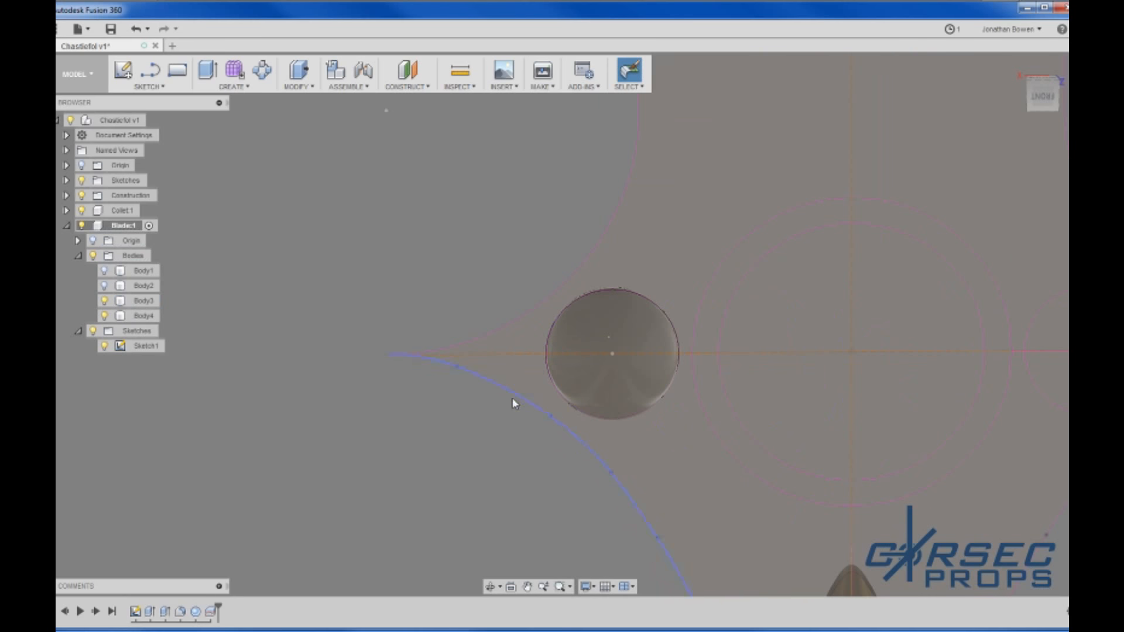
Step: Show the blade guard and ring bodies again and compare the split sphere with the studs in the reference image
{"action": "left_click", "coordinate": [105, 286]}
{"action": "left_click", "coordinate": [104, 273]}
{"action": "middle_click_drag", "start_coordinate": [703, 363], "coordinate": [723, 388], "text": "shift"}
{"action": "scroll", "coordinate": [650, 440], "scroll_direction": "up", "scroll_amount": 3}
{"action": "scroll", "coordinate": [571, 467], "scroll_direction": "up", "scroll_amount": 2}
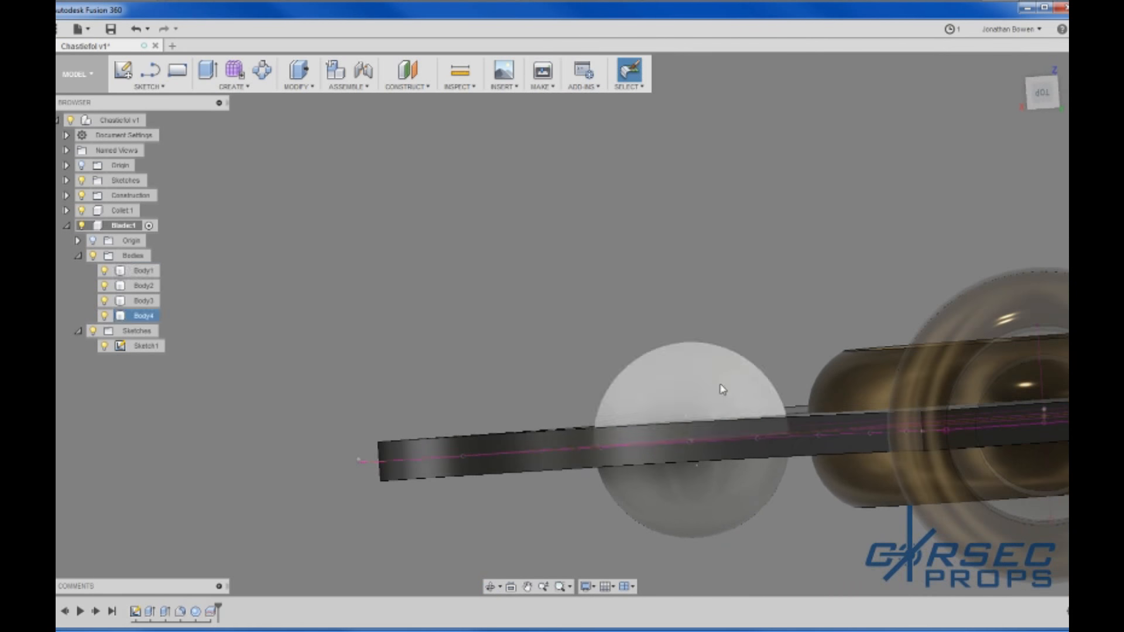
{"action": "left_click", "coordinate": [805, 631]}
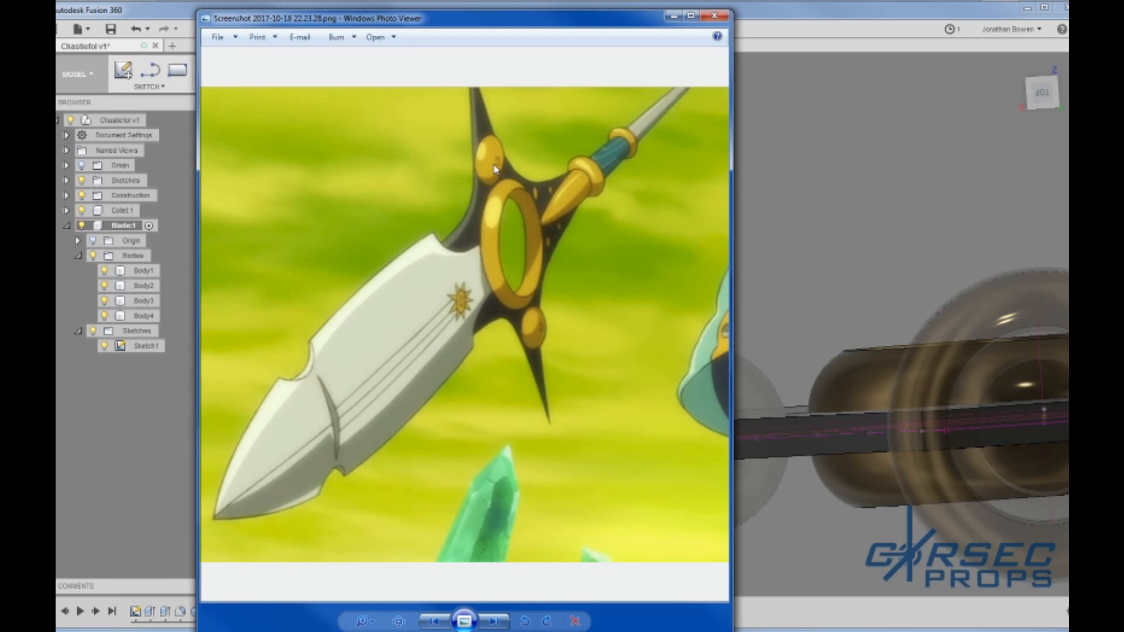
{"action": "left_click", "coordinate": [876, 8]}
Step: Undo the sphere split, the sphere creation and the hiding of the blade guard and ring bodies
{"action": "key", "text": "ctrl+z"}
{"action": "key", "text": "ctrl+z"}
{"action": "key", "text": "ctrl+z"}
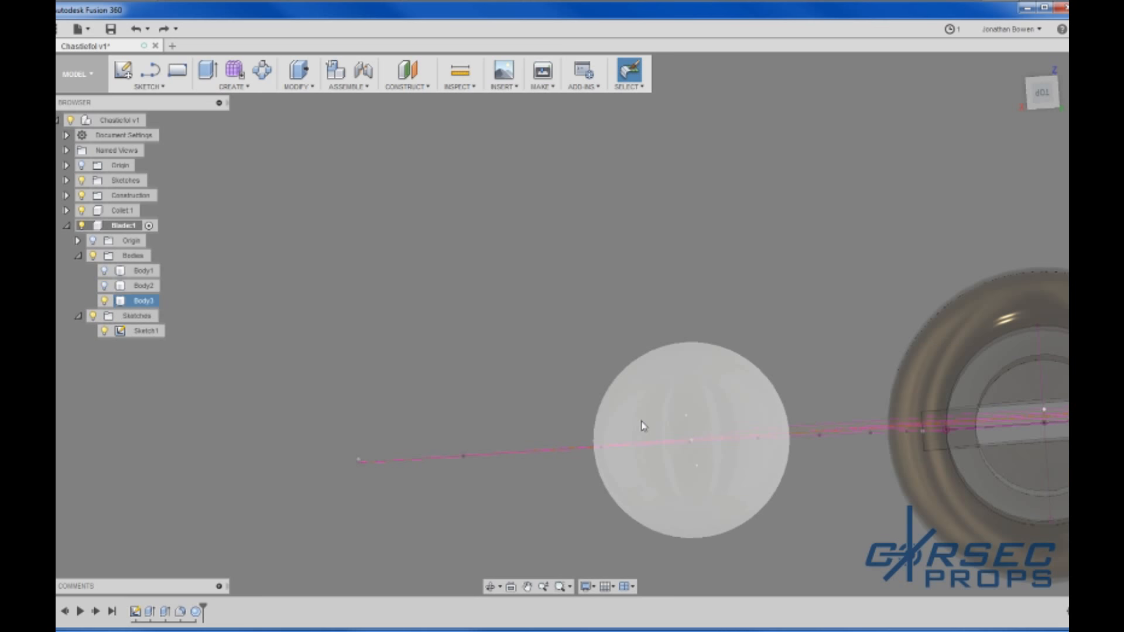
{"action": "key", "text": "ctrl+z"}
{"action": "key", "text": "ctrl+z"}
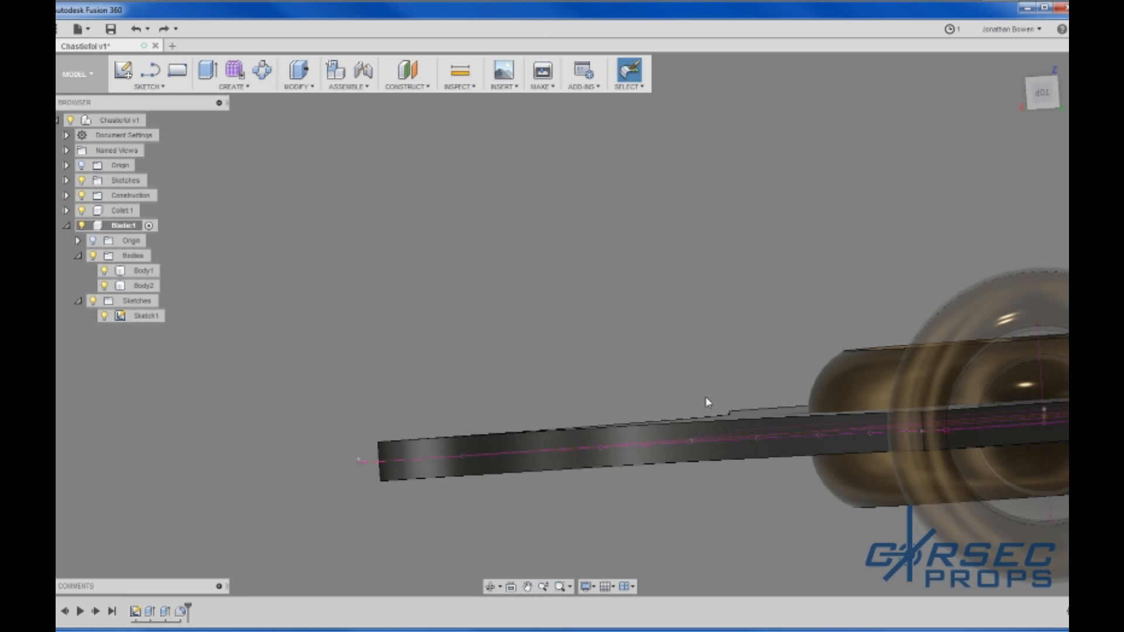
Step: Create a sketch on the flat face of the blade guard and project the side circle beside the ring into it
{"action": "left_click", "coordinate": [722, 431]}
{"action": "middle_click_drag", "start_coordinate": [722, 431], "coordinate": [668, 258], "text": "shift"}
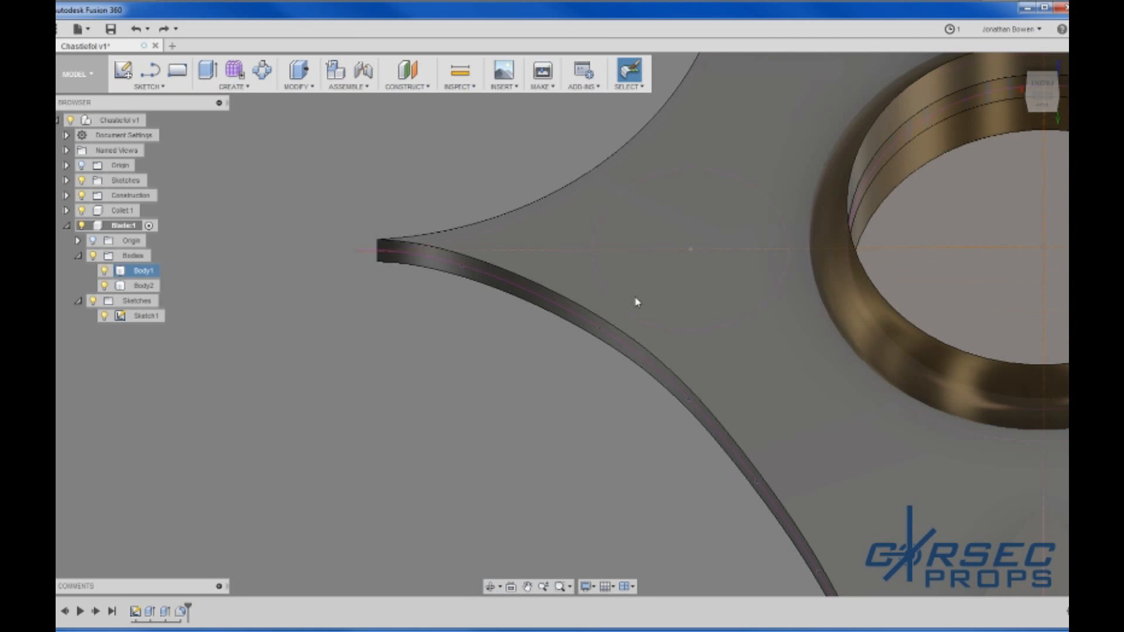
{"action": "left_click", "coordinate": [672, 271]}
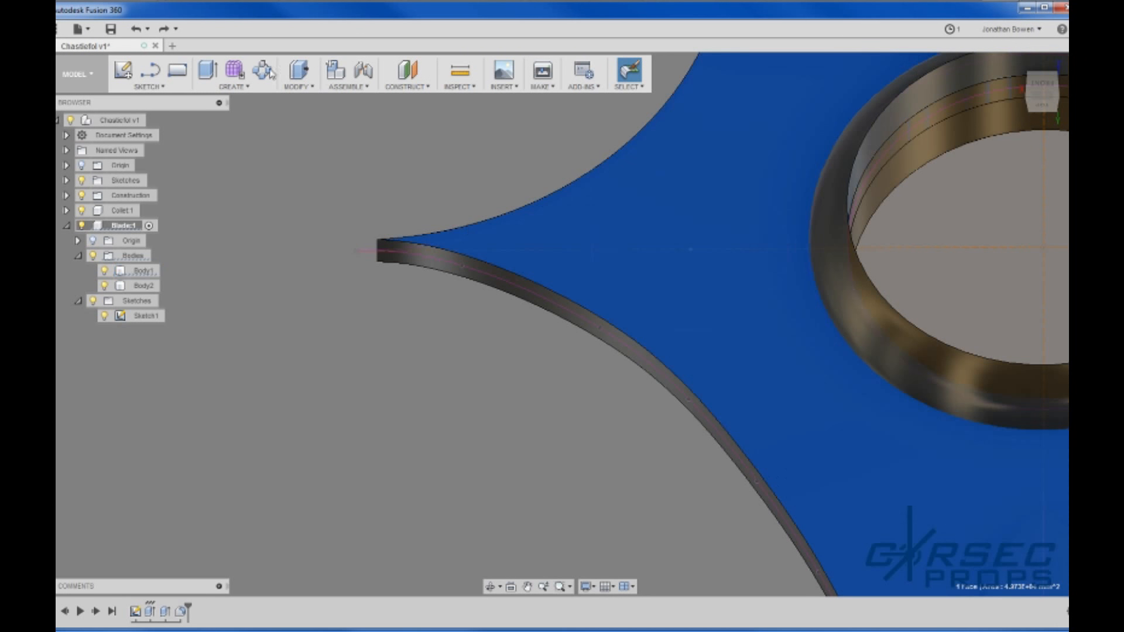
{"action": "left_click", "coordinate": [123, 70]}
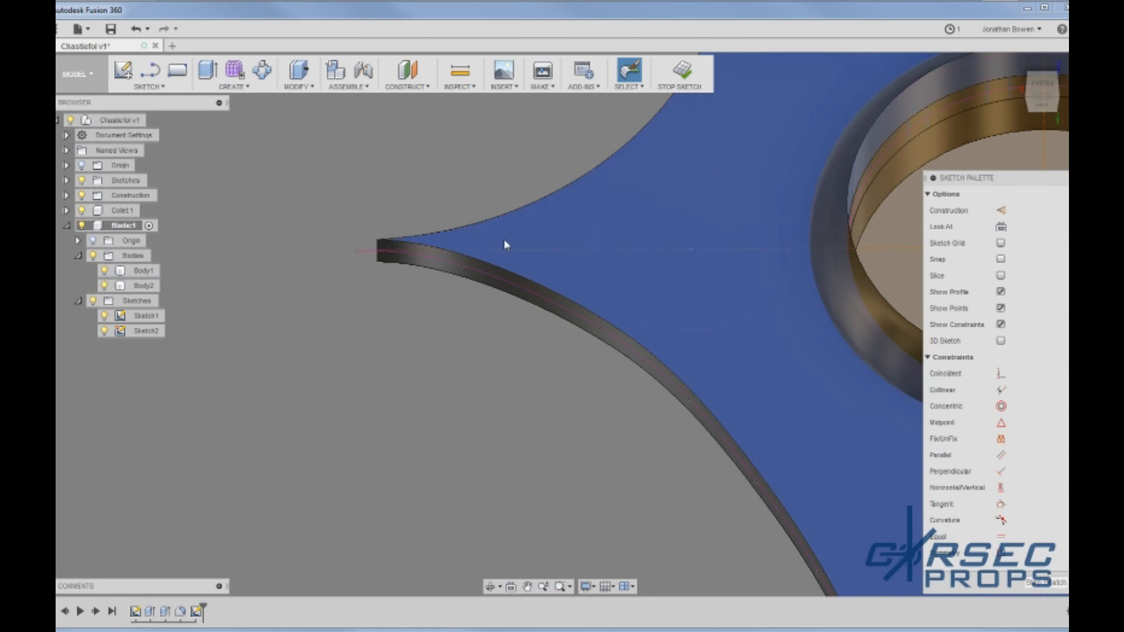
{"action": "key", "text": "p"}
{"action": "left_click", "coordinate": [612, 206]}
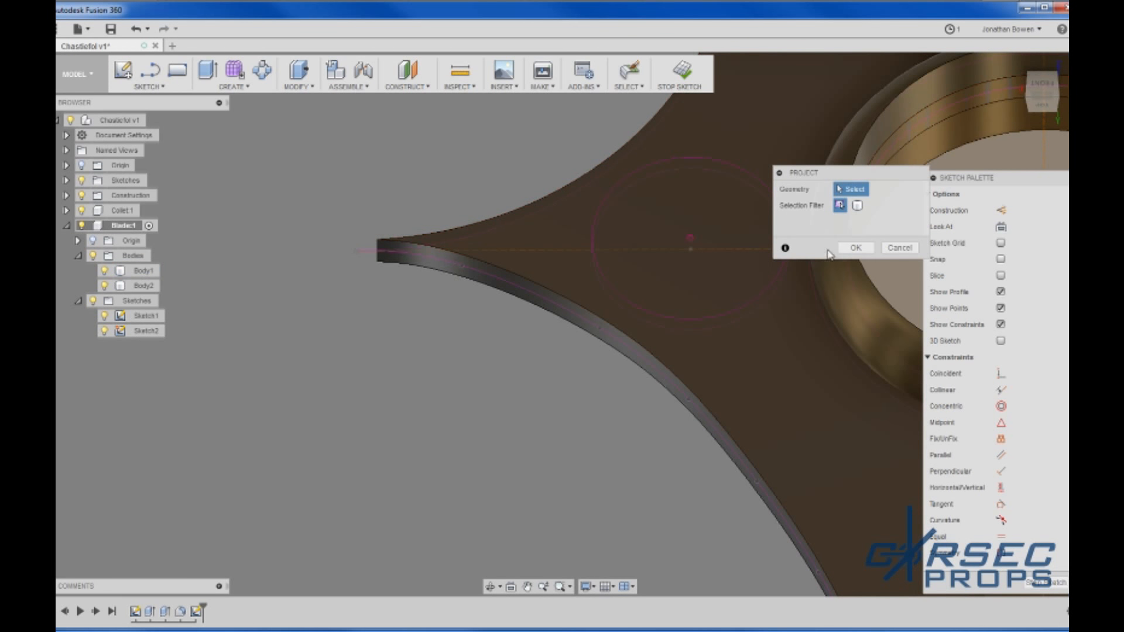
{"action": "left_click", "coordinate": [856, 248]}
Step: Extrude the projected side circle 15 mm as a new body, checking its height against the ring and the reference image
{"action": "left_click", "coordinate": [658, 209]}
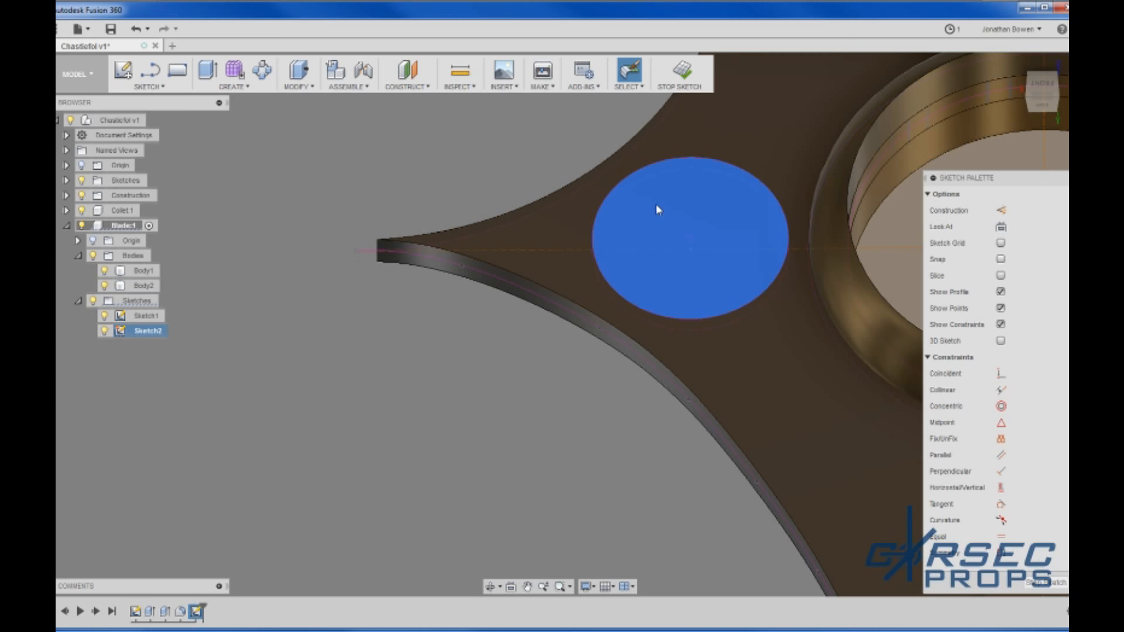
{"action": "key", "text": "e"}
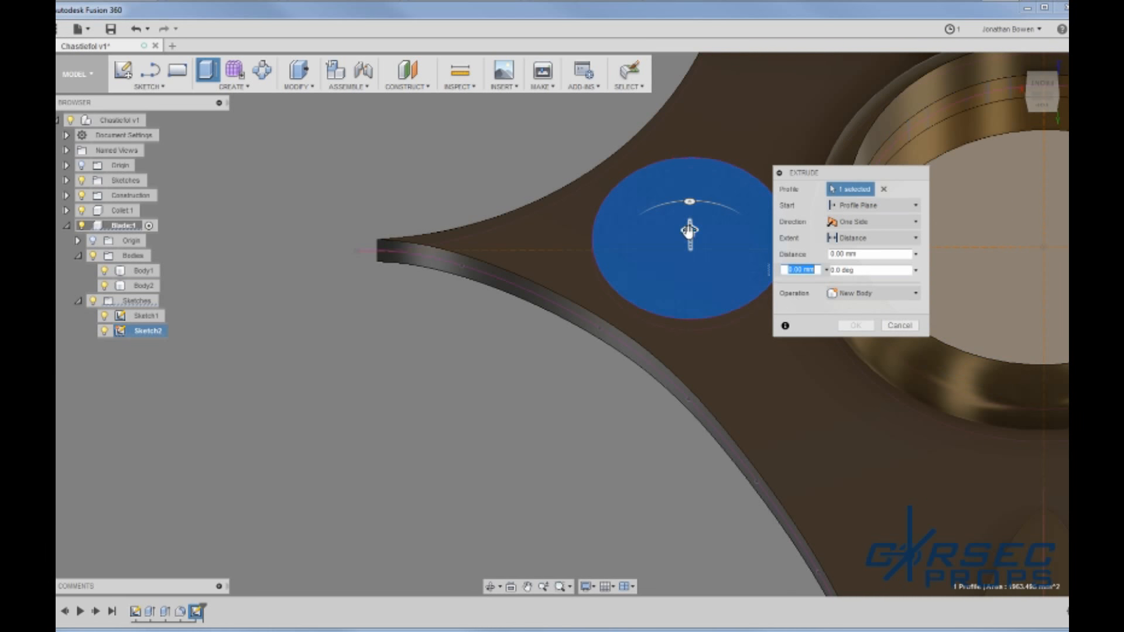
{"action": "type", "text": "10"}
{"action": "left_click", "coordinate": [867, 294]}
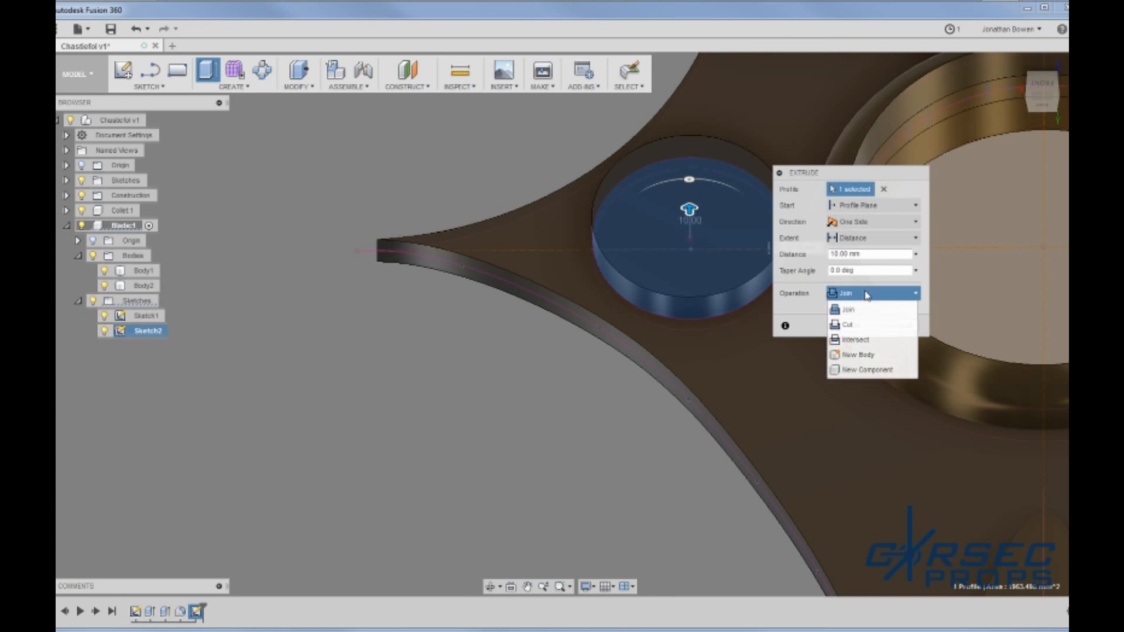
{"action": "left_click", "coordinate": [858, 355]}
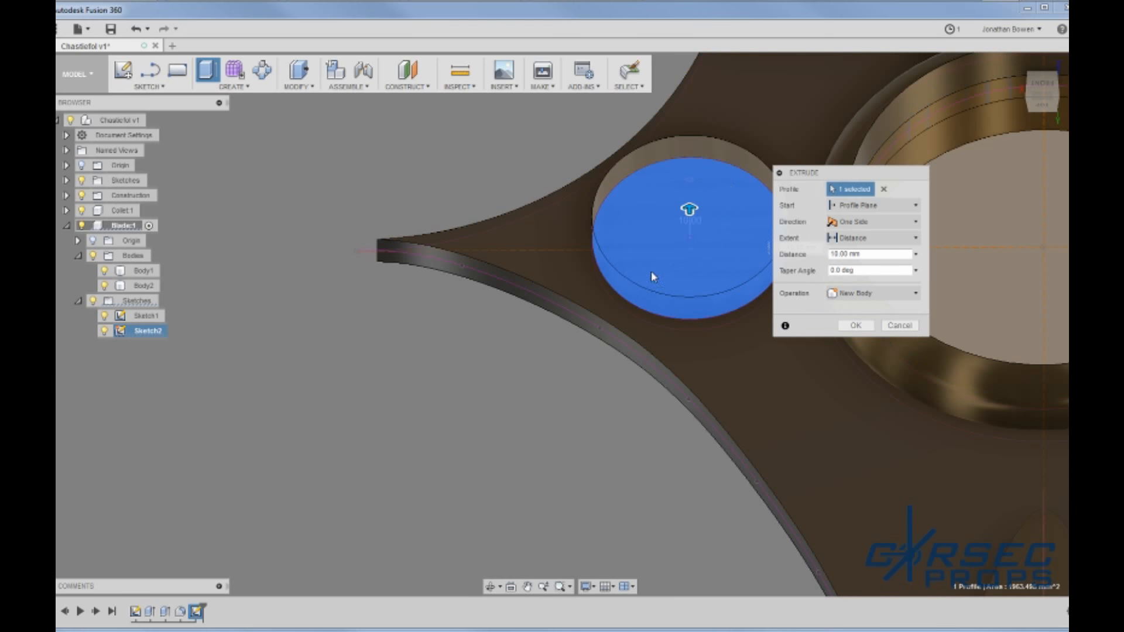
{"action": "middle_click_drag", "start_coordinate": [654, 277], "coordinate": [503, 386], "text": "shift"}
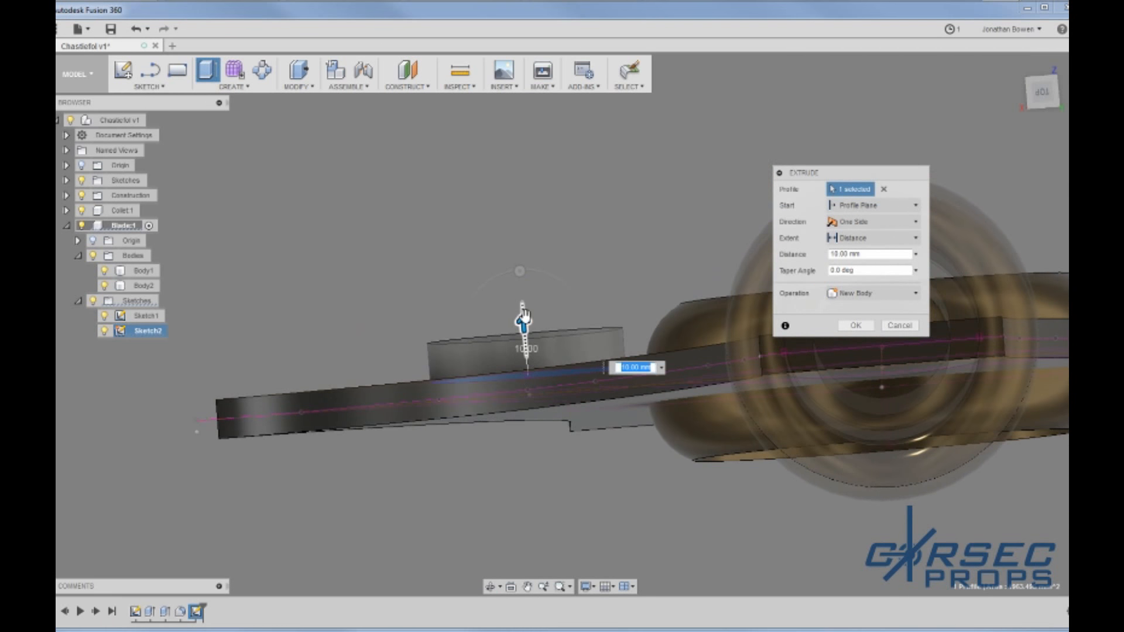
{"action": "left_click_drag", "start_coordinate": [523, 318], "coordinate": [520, 302]}
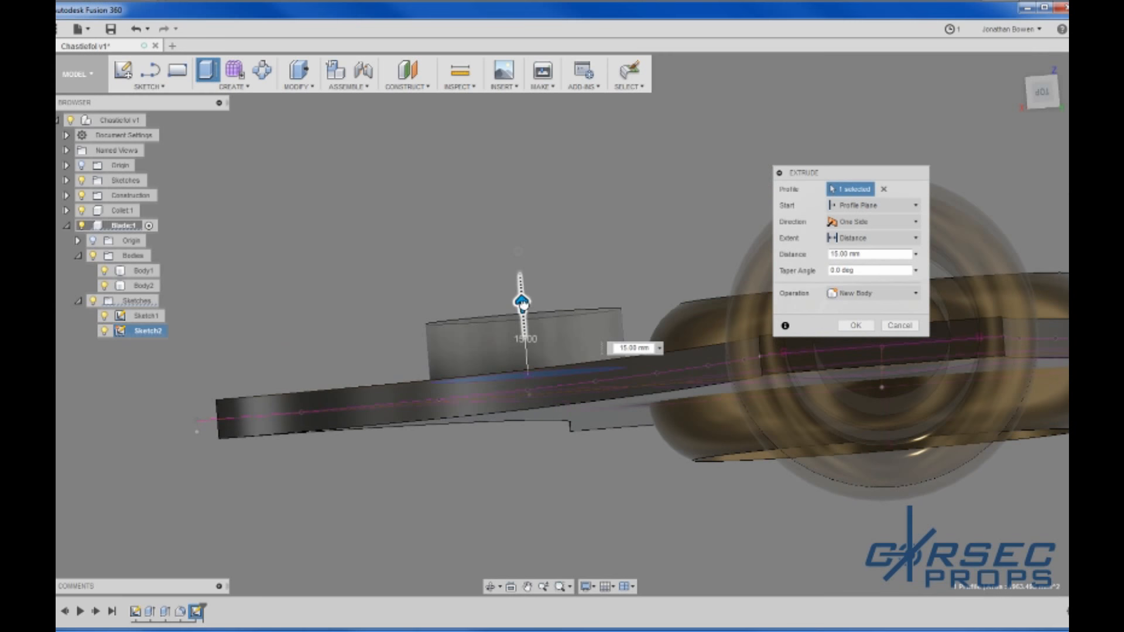
{"action": "left_click", "coordinate": [1036, 117]}
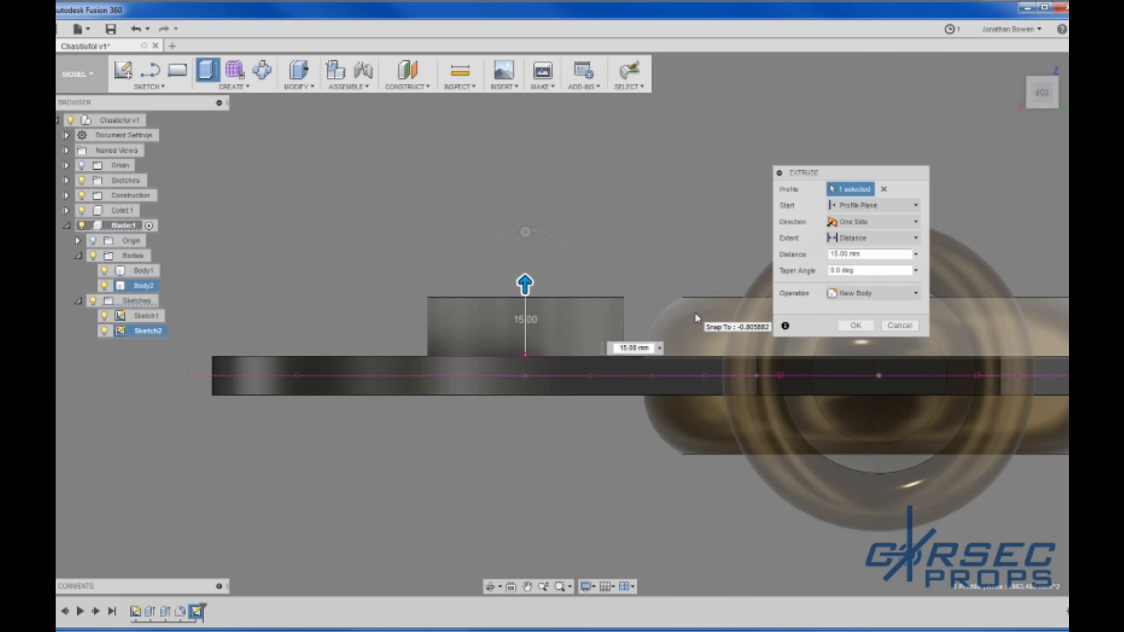
{"action": "key", "text": "alt+Tab"}
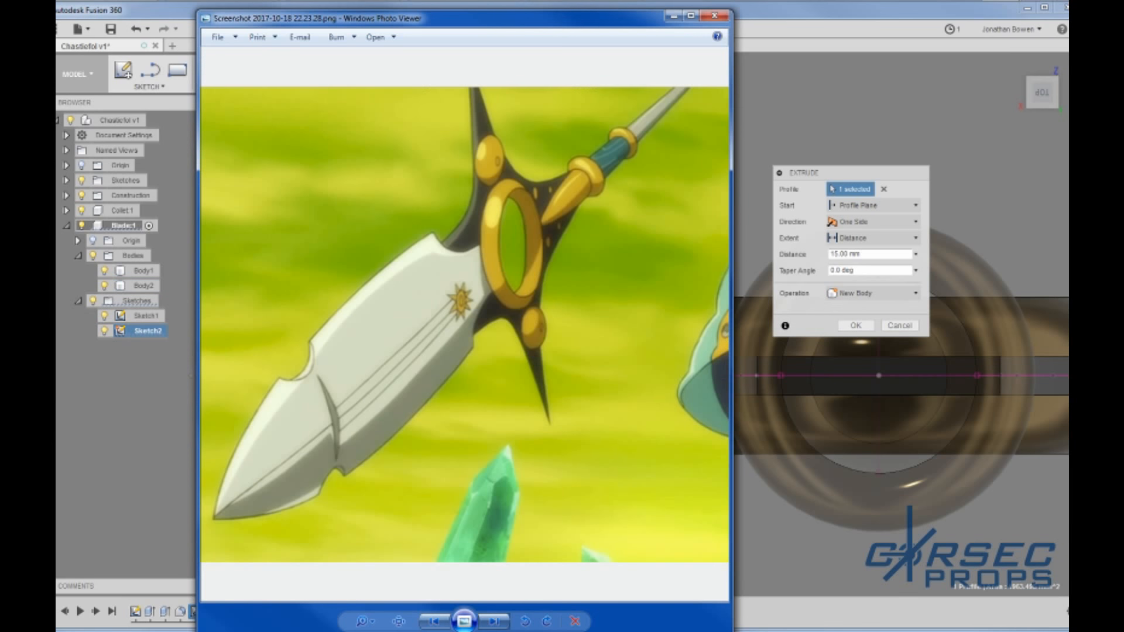
{"action": "key", "text": "alt+Tab"}
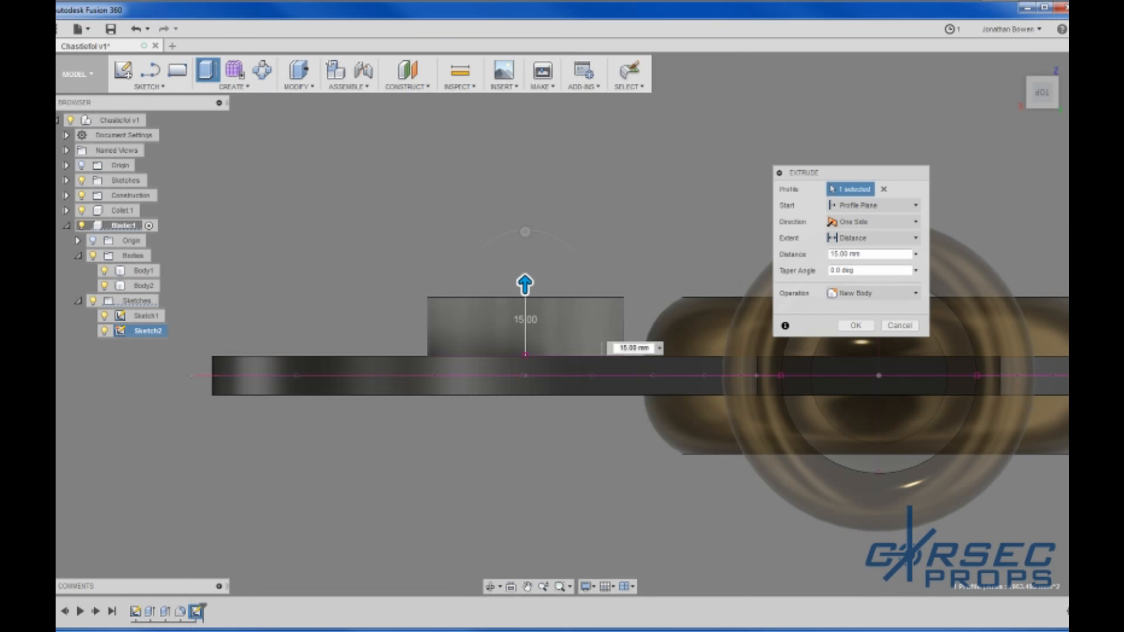
{"action": "left_click", "coordinate": [849, 329]}
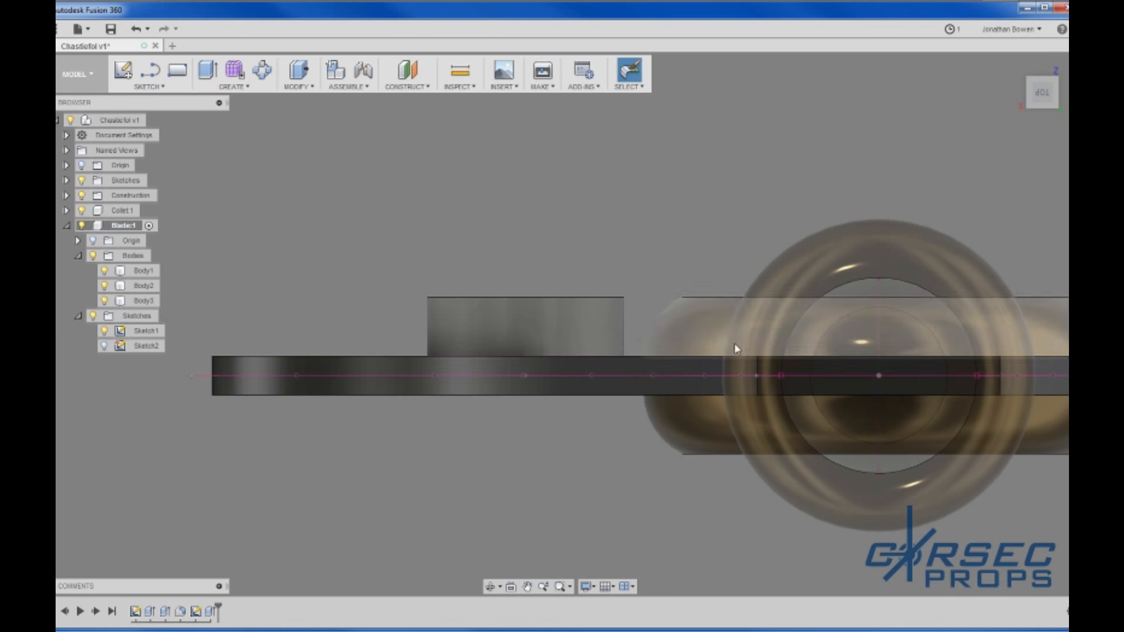
Step: Fillet the outer circular edge of the extruded disc with a 22.5 mm radius to form a domed stud
{"action": "middle_click_drag", "start_coordinate": [415, 346], "coordinate": [381, 339], "text": "shift"}
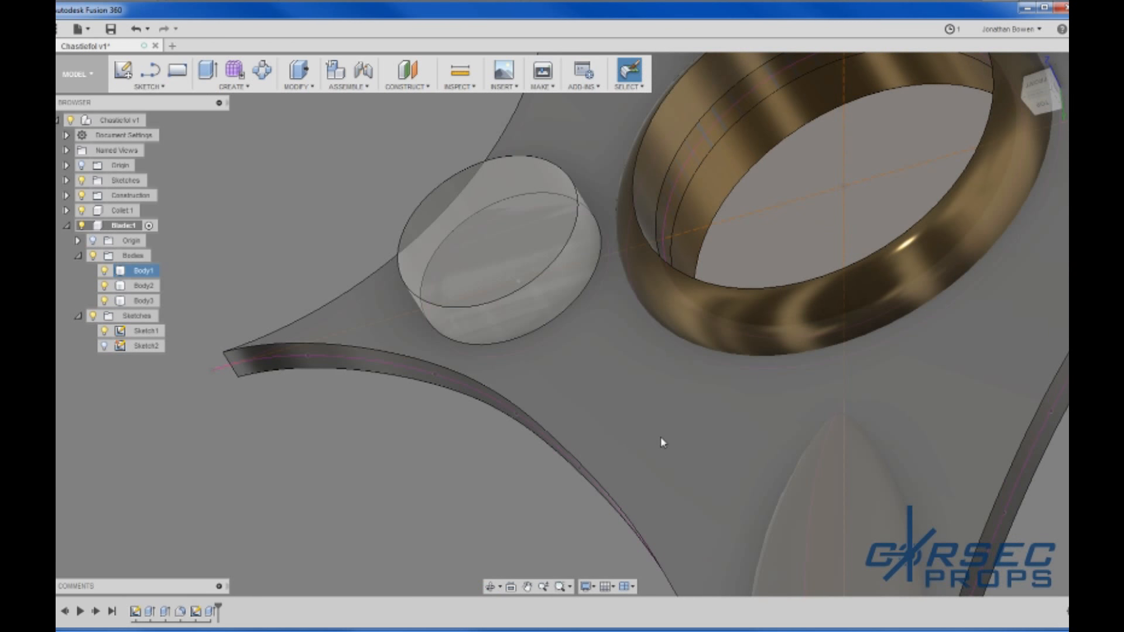
{"action": "key", "text": "f"}
{"action": "left_click", "coordinate": [400, 249]}
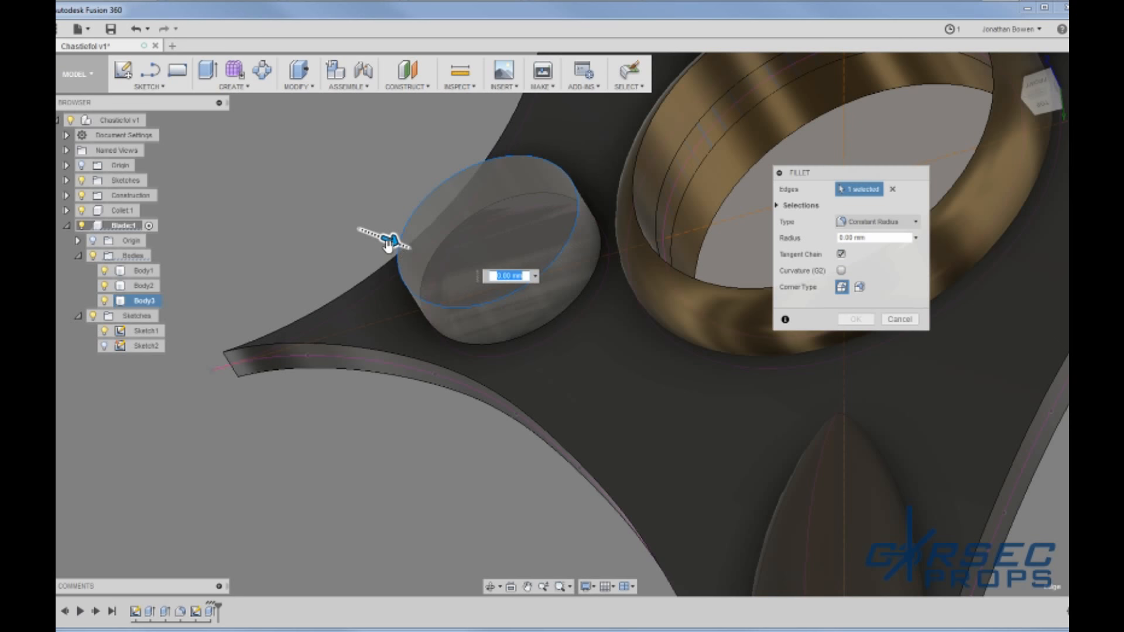
{"action": "left_click_drag", "start_coordinate": [387, 244], "coordinate": [414, 284]}
{"action": "scroll", "coordinate": [656, 377], "scroll_direction": "down", "scroll_amount": 3}
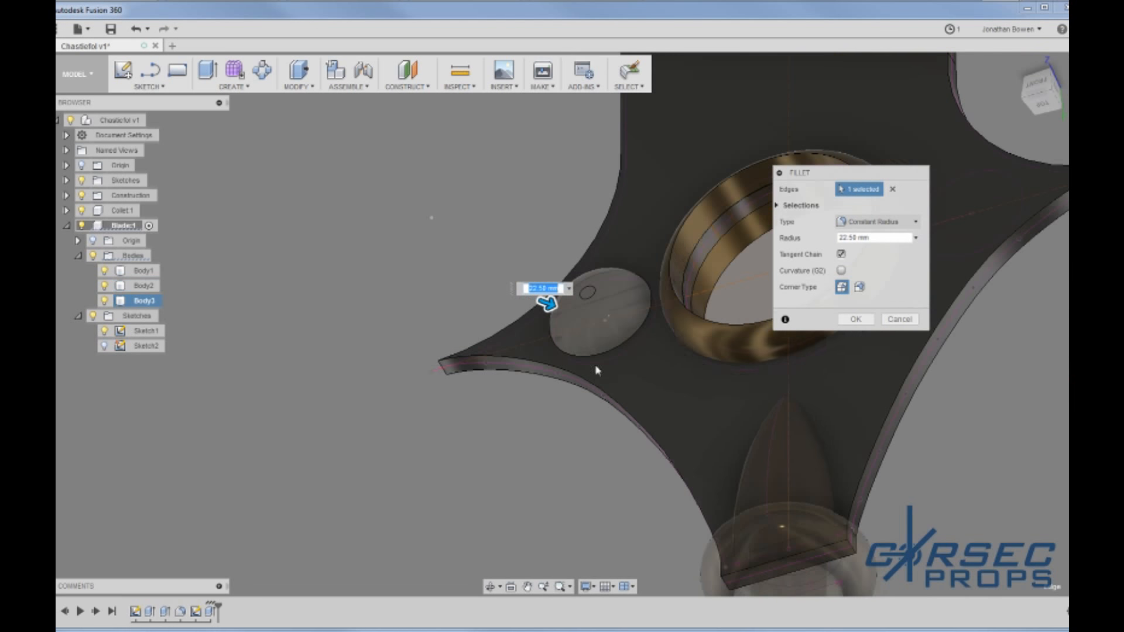
{"action": "scroll", "coordinate": [556, 352], "scroll_direction": "up", "scroll_amount": 4}
{"action": "middle_click_drag", "start_coordinate": [626, 345], "coordinate": [658, 298], "text": "shift"}
{"action": "left_click", "coordinate": [853, 320]}
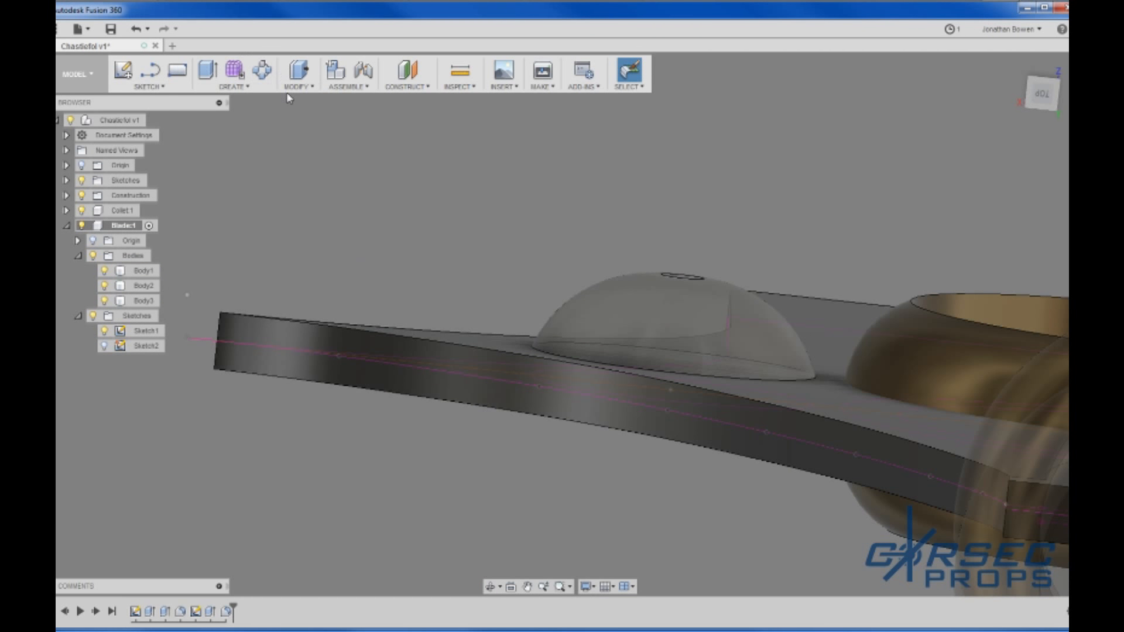
Step: Mirror the domed stud body across the guard's mid-thickness origin plane to create a matching stud on the opposite face
{"action": "left_click", "coordinate": [252, 88]}
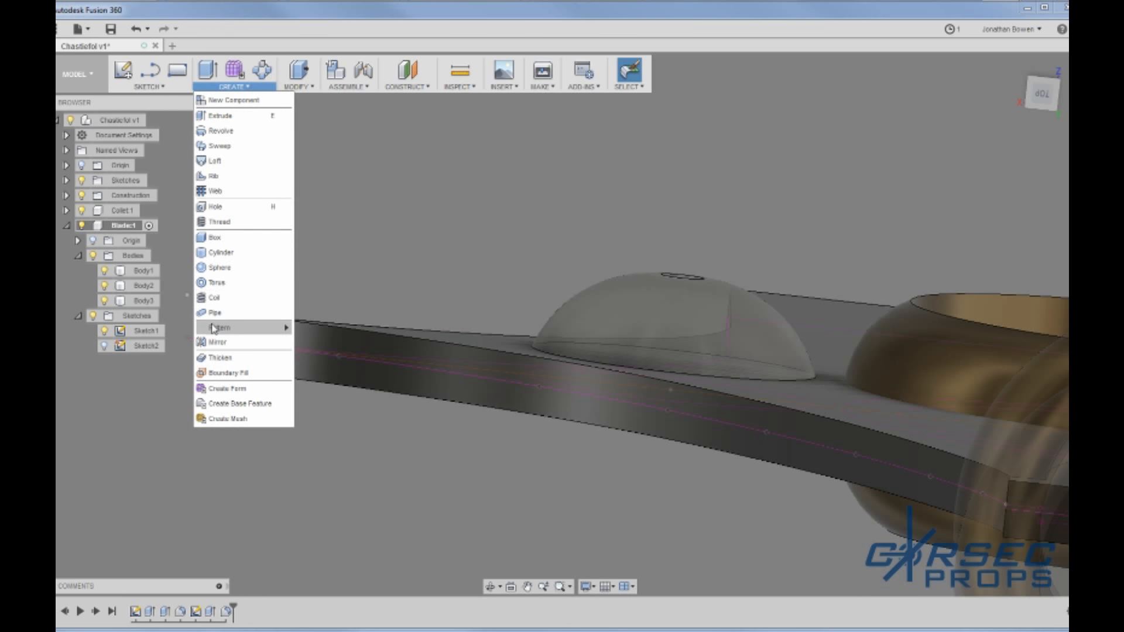
{"action": "left_click", "coordinate": [218, 343]}
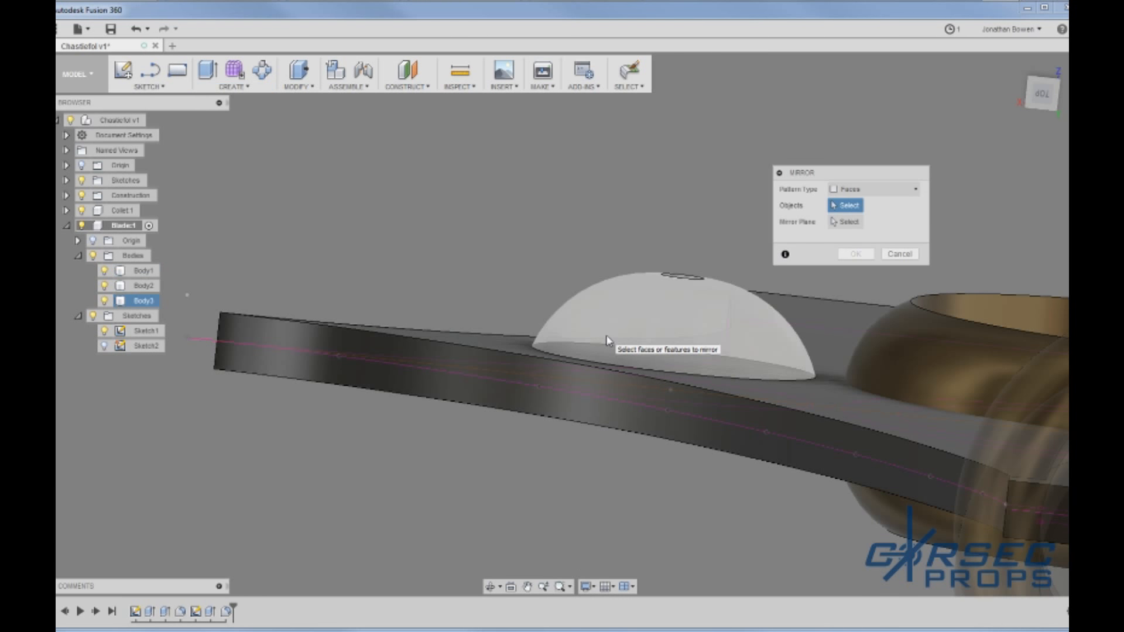
{"action": "left_click", "coordinate": [878, 189]}
{"action": "left_click", "coordinate": [855, 205]}
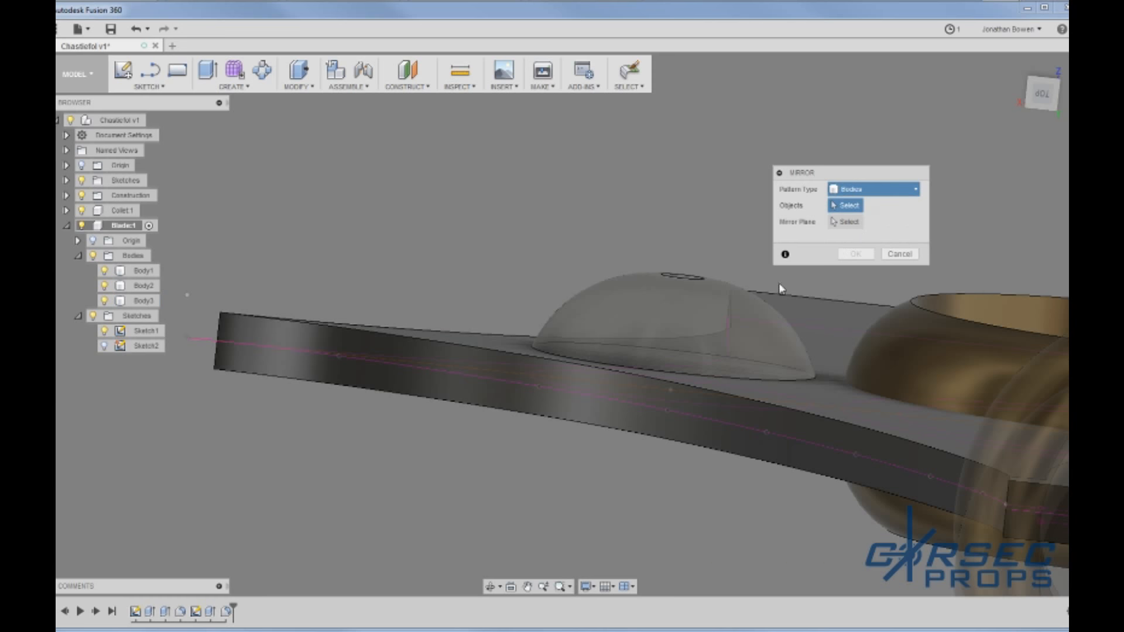
{"action": "left_click", "coordinate": [725, 325]}
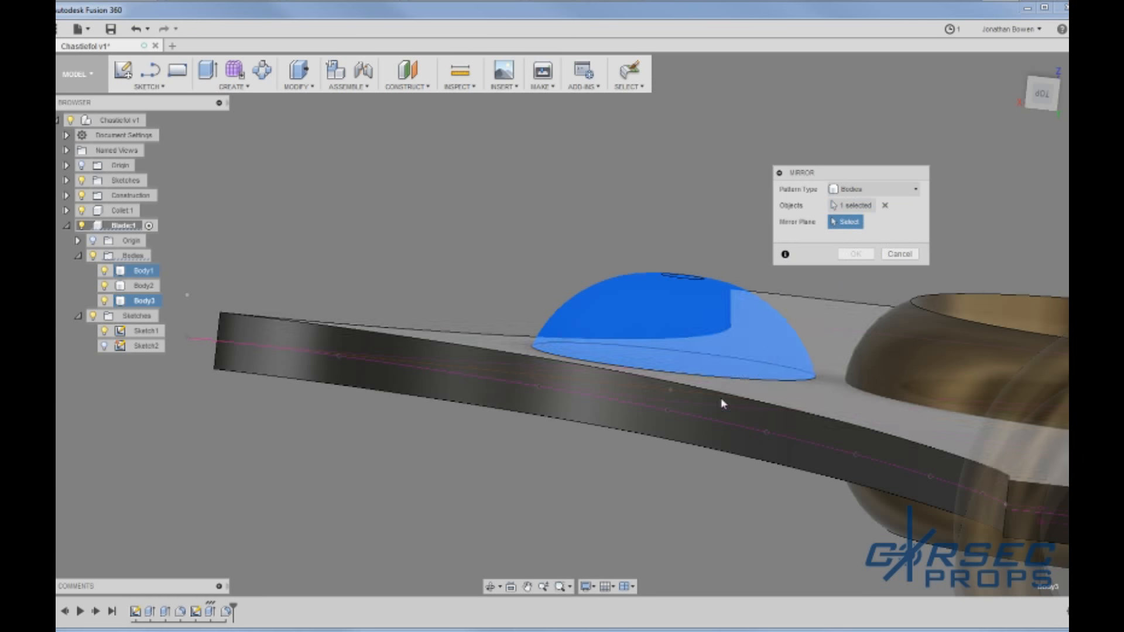
{"action": "middle_click_drag", "start_coordinate": [689, 427], "coordinate": [712, 356], "text": "shift"}
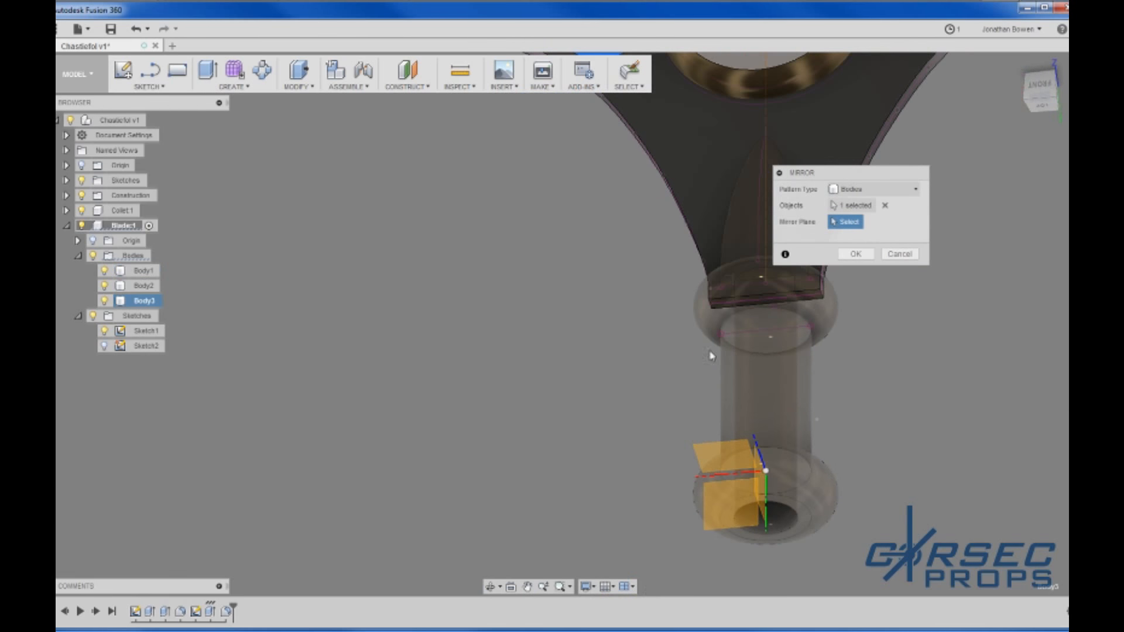
{"action": "left_click", "coordinate": [715, 512]}
{"action": "scroll", "coordinate": [595, 446], "scroll_direction": "down", "scroll_amount": 4}
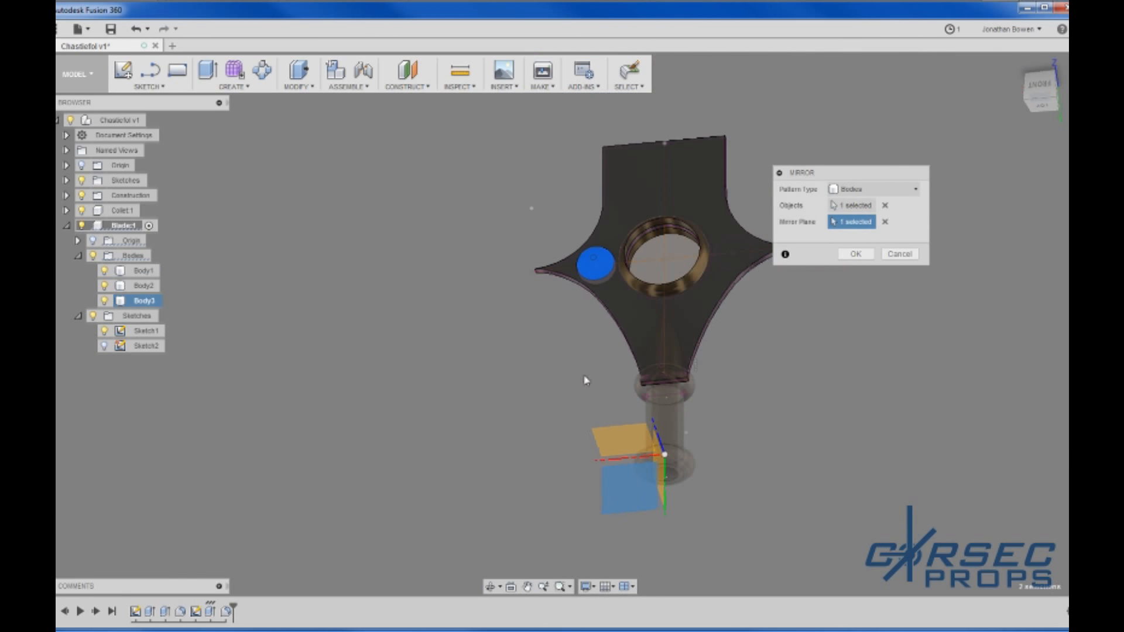
{"action": "scroll", "coordinate": [579, 332], "scroll_direction": "up", "scroll_amount": 2}
{"action": "left_click", "coordinate": [856, 254]}
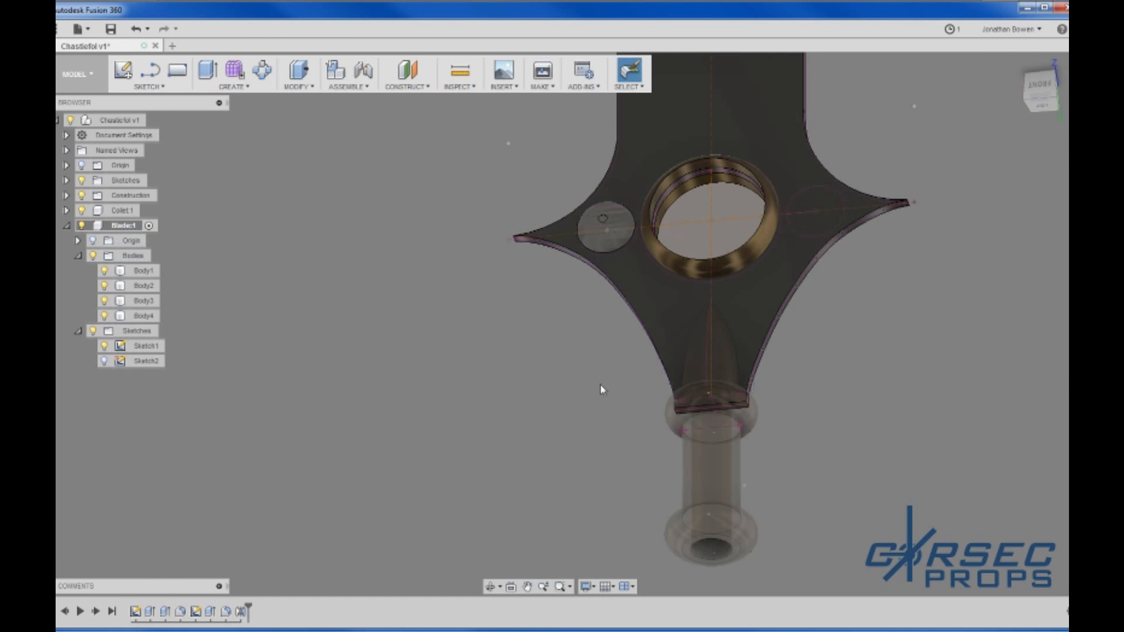
Step: Mirror both domed stud bodies across the vertical centre plane to the other side of the bronze ring
{"action": "mouse_move", "coordinate": [602, 389]}
{"action": "middle_mouse_down", "text": "shift"}
{"action": "mouse_move", "coordinate": [617, 327]}
{"action": "mouse_move", "coordinate": [656, 306]}
{"action": "mouse_move", "coordinate": [647, 328]}
{"action": "middle_mouse_up", "text": "shift"}
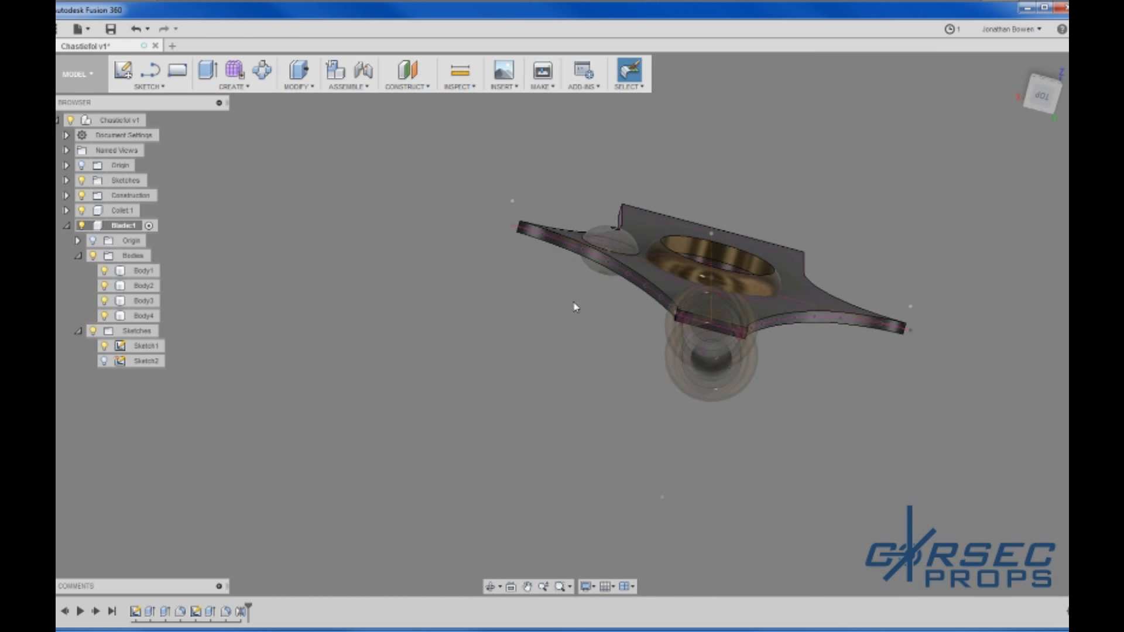
{"action": "left_click", "coordinate": [602, 238]}
{"action": "right_click", "coordinate": [274, 144]}
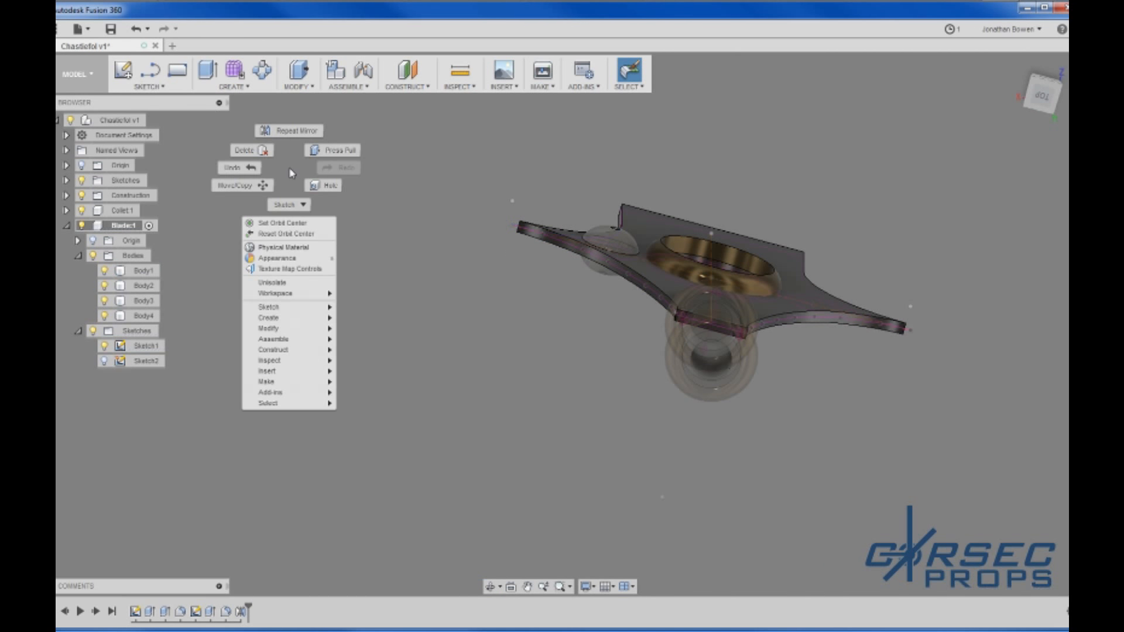
{"action": "left_click", "coordinate": [296, 128]}
{"action": "left_click", "coordinate": [610, 241]}
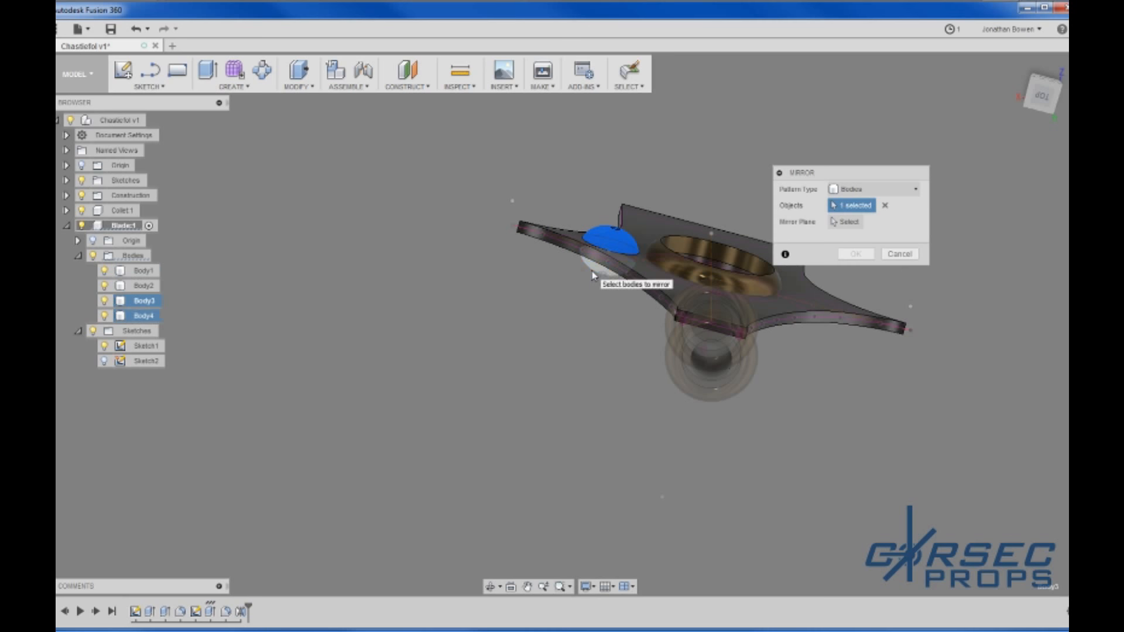
{"action": "left_click", "coordinate": [593, 269]}
{"action": "left_click", "coordinate": [846, 222]}
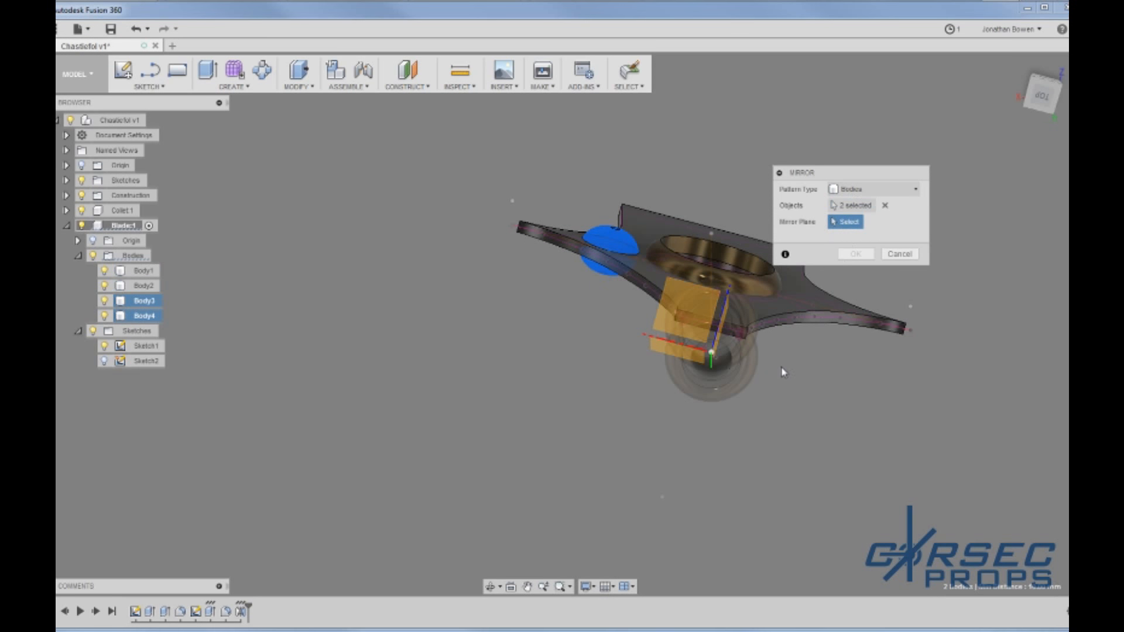
{"action": "middle_click_drag", "start_coordinate": [784, 373], "coordinate": [786, 401], "text": "shift"}
{"action": "left_click", "coordinate": [721, 484]}
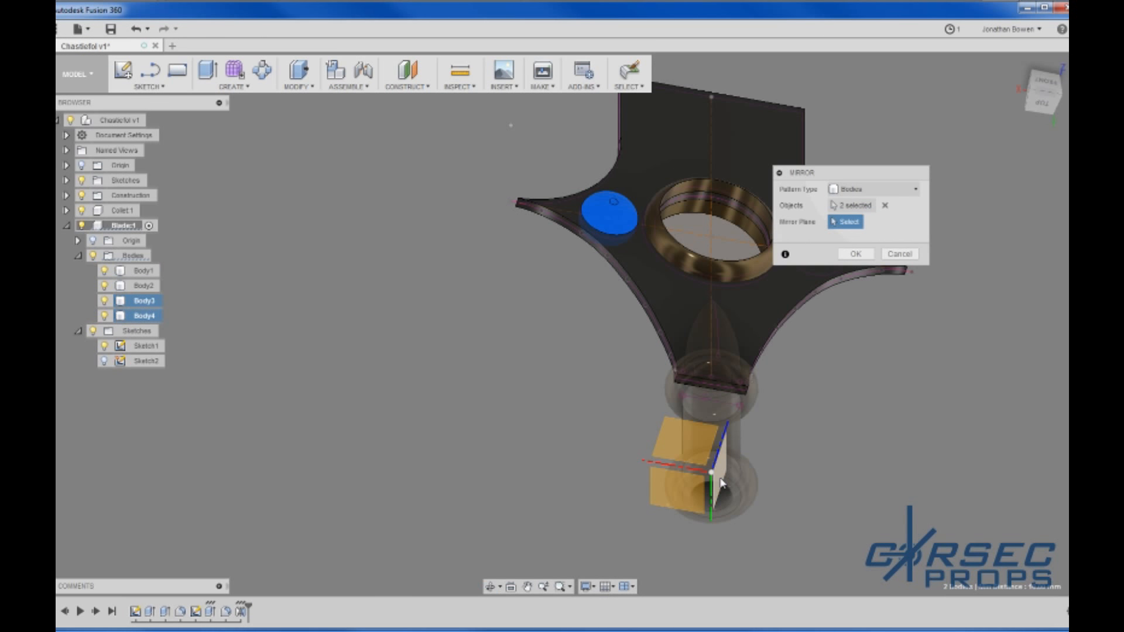
{"action": "left_click", "coordinate": [855, 254]}
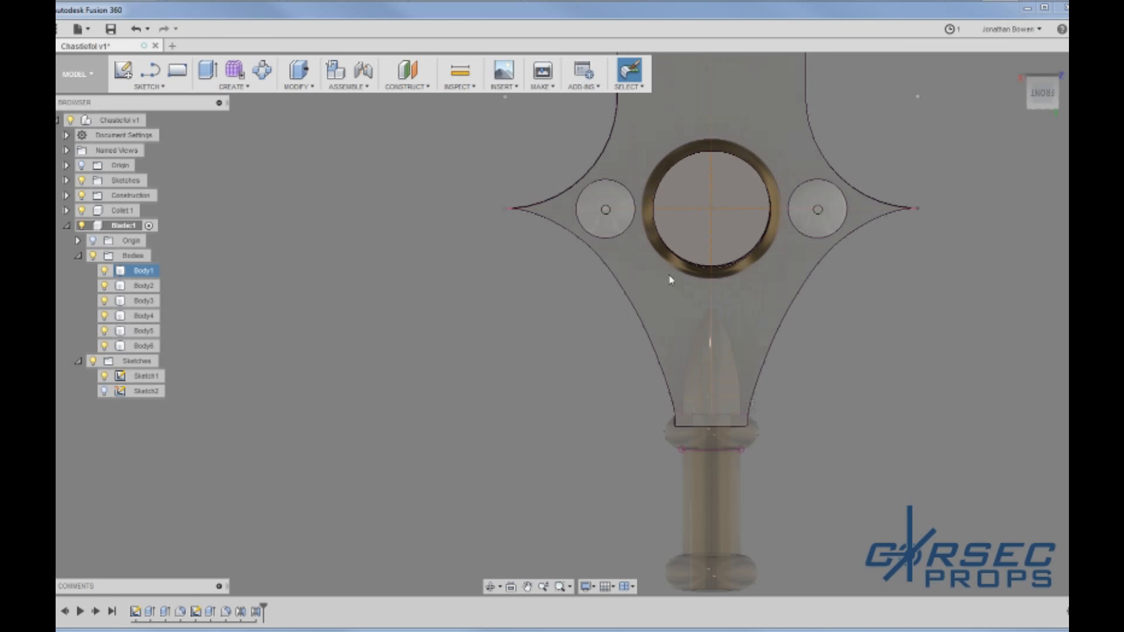
{"action": "left_click", "coordinate": [394, 394]}
Step: Apply the ring's polished bronze appearance to all four domed stud bodies
{"action": "scroll", "coordinate": [394, 395], "scroll_direction": "down", "scroll_amount": 3}
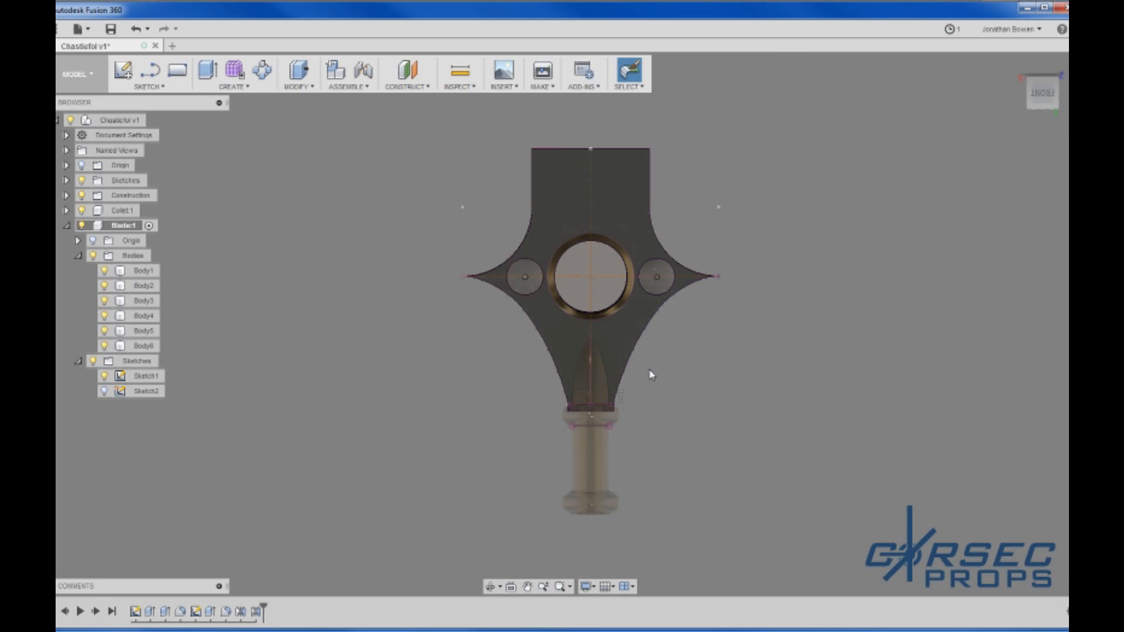
{"action": "middle_click_drag", "start_coordinate": [652, 375], "coordinate": [629, 296], "text": "shift"}
{"action": "scroll", "coordinate": [547, 283], "scroll_direction": "up", "scroll_amount": 3}
{"action": "key", "text": "a"}
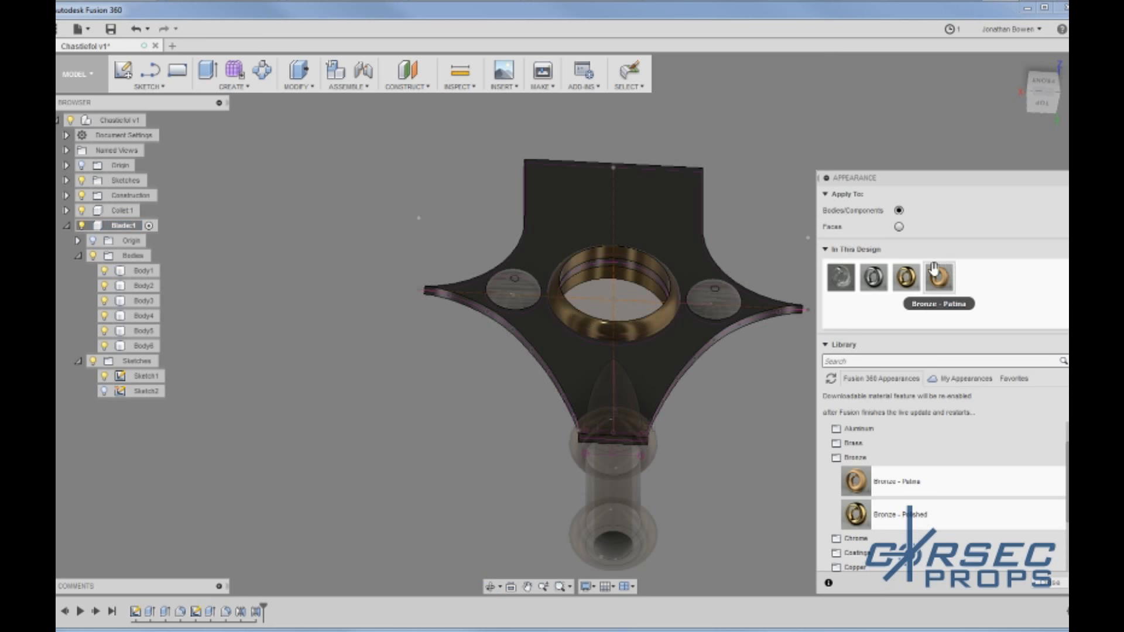
{"action": "left_click_drag", "start_coordinate": [935, 271], "coordinate": [724, 304]}
{"action": "left_click", "coordinate": [610, 315]}
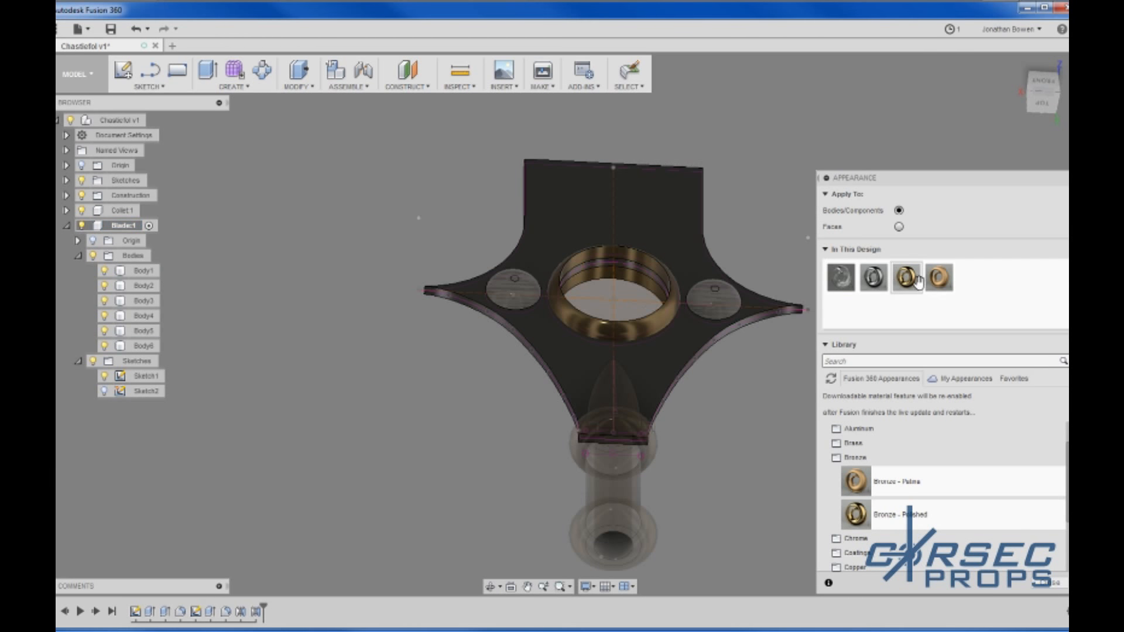
{"action": "left_click_drag", "start_coordinate": [918, 282], "coordinate": [141, 315]}
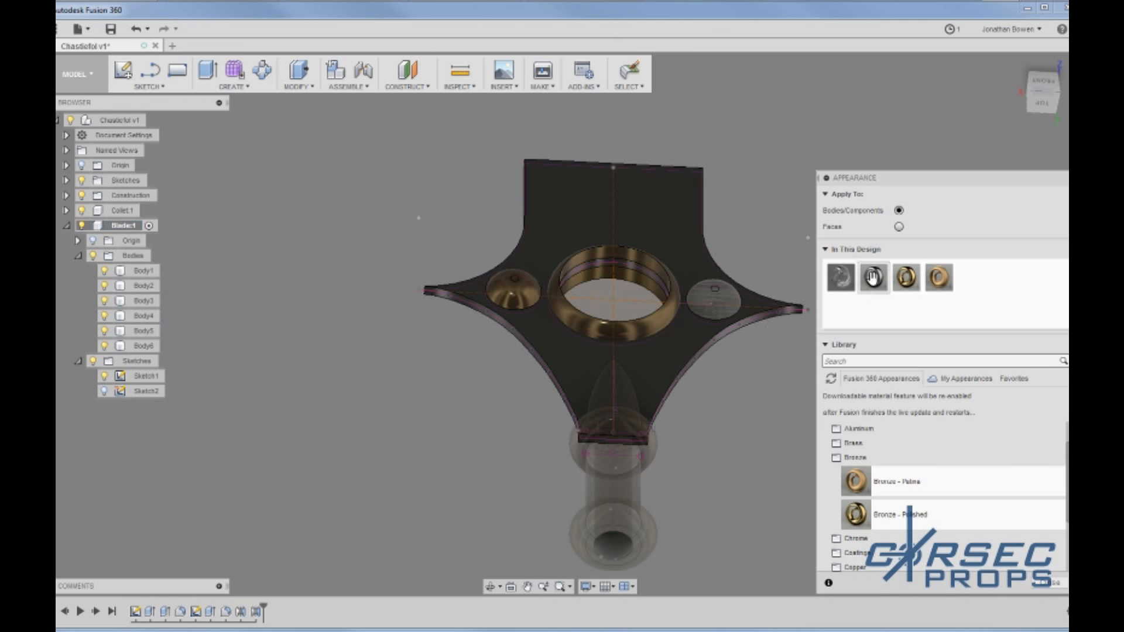
{"action": "left_click_drag", "start_coordinate": [873, 278], "coordinate": [144, 332]}
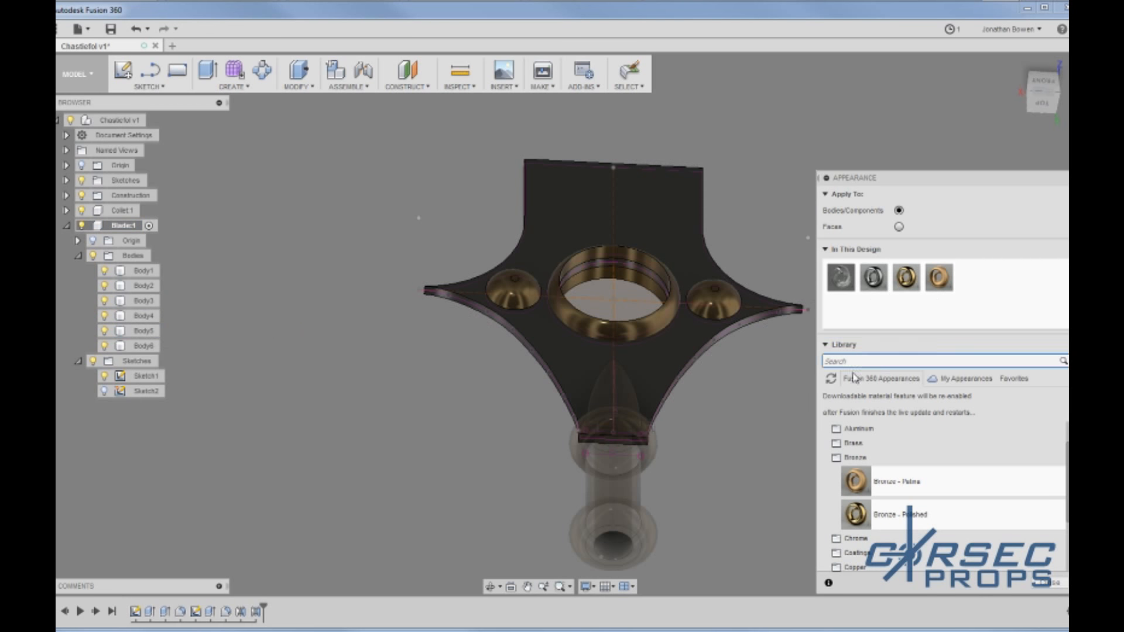
{"action": "left_click_drag", "start_coordinate": [841, 278], "coordinate": [144, 346]}
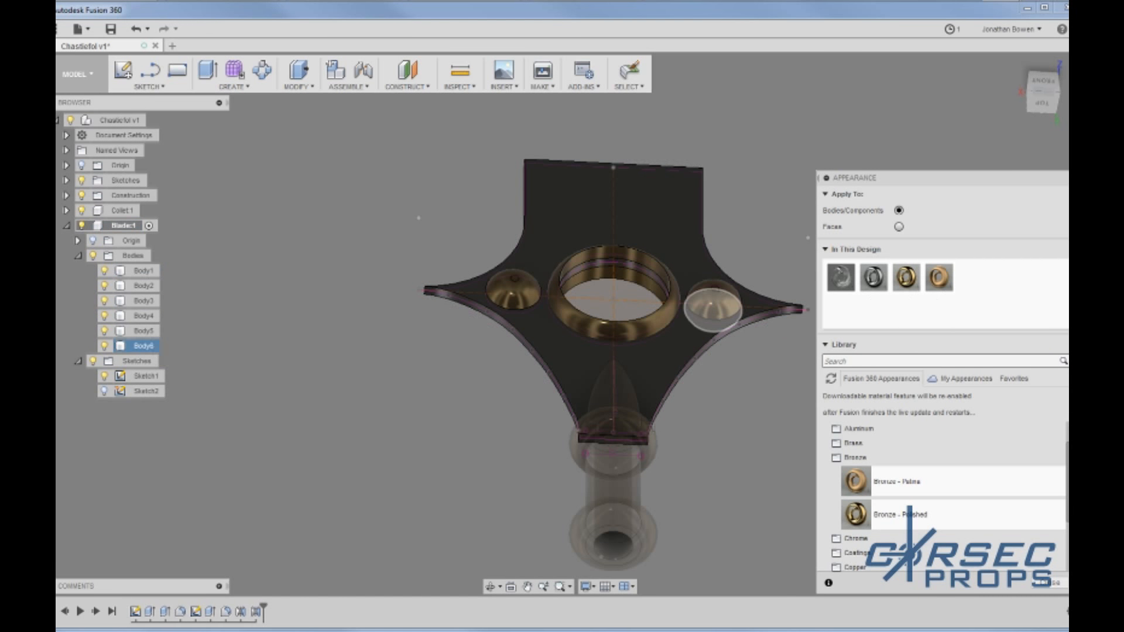
{"action": "left_click", "coordinate": [418, 414]}
{"action": "left_click", "coordinate": [104, 391]}
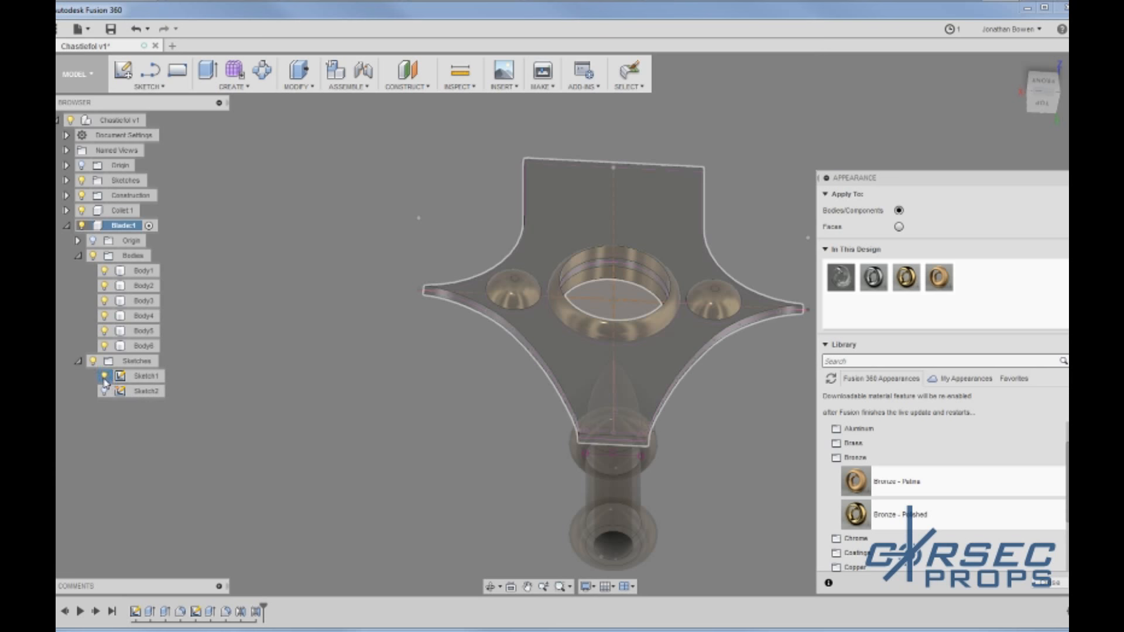
{"action": "left_click", "coordinate": [104, 376]}
{"action": "left_click", "coordinate": [1054, 584]}
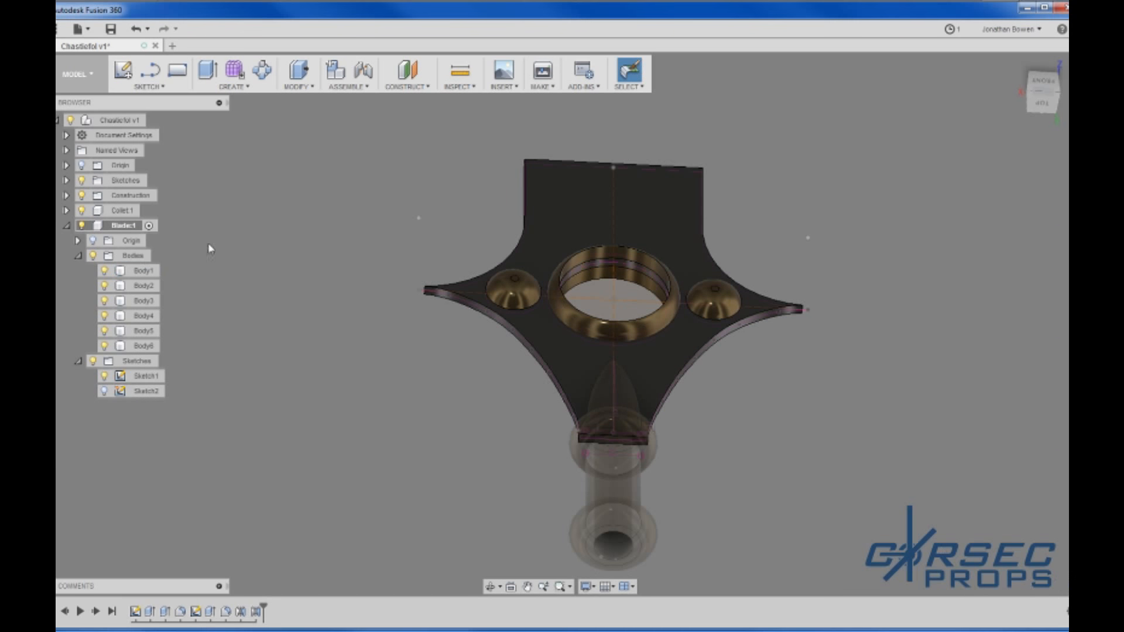
Step: Activate the top-level Chastiefol component and hide Sketch1 of the blade component
{"action": "left_click", "coordinate": [153, 122]}
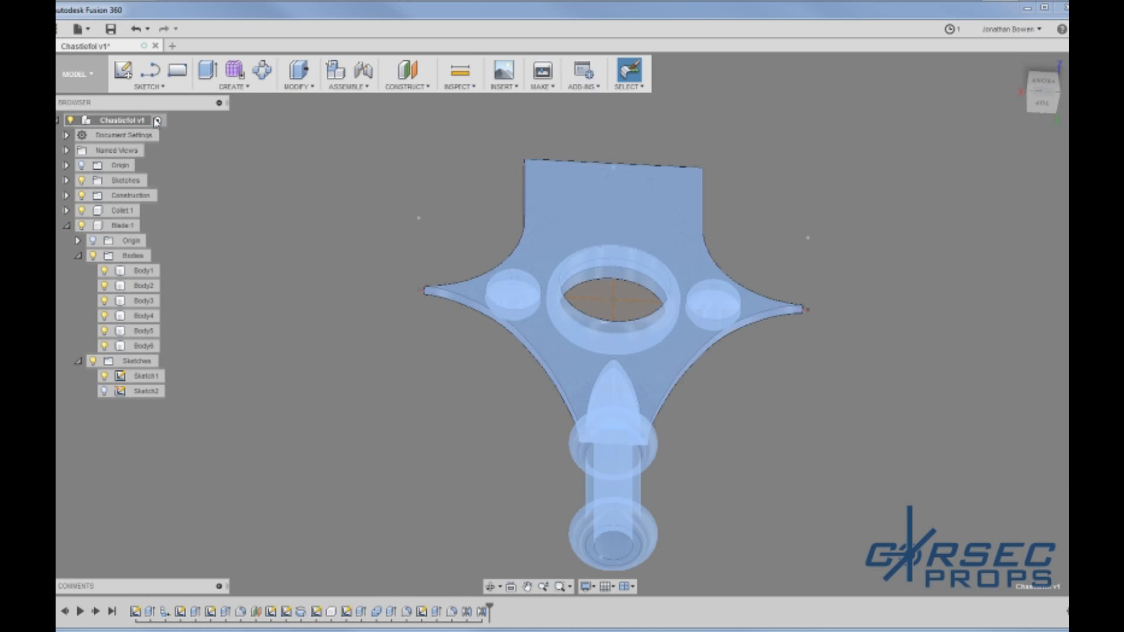
{"action": "scroll", "coordinate": [740, 222], "scroll_direction": "down", "scroll_amount": 3}
{"action": "middle_click_drag", "start_coordinate": [688, 299], "coordinate": [592, 329], "text": "shift"}
{"action": "left_click", "coordinate": [104, 391]}
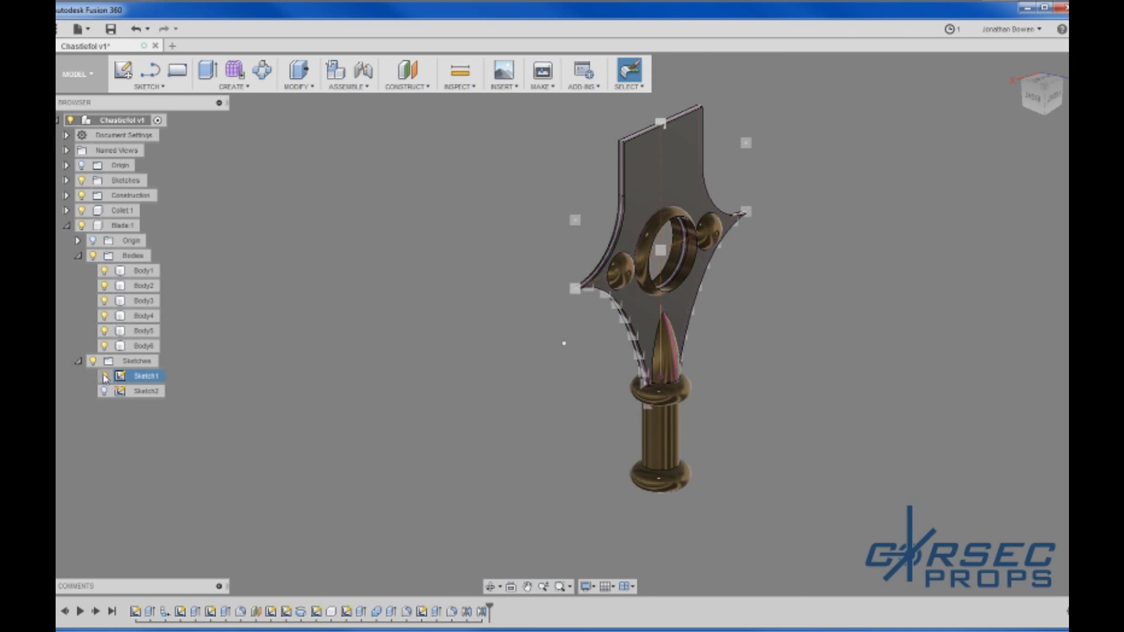
{"action": "left_click", "coordinate": [103, 375]}
{"action": "left_click", "coordinate": [78, 363]}
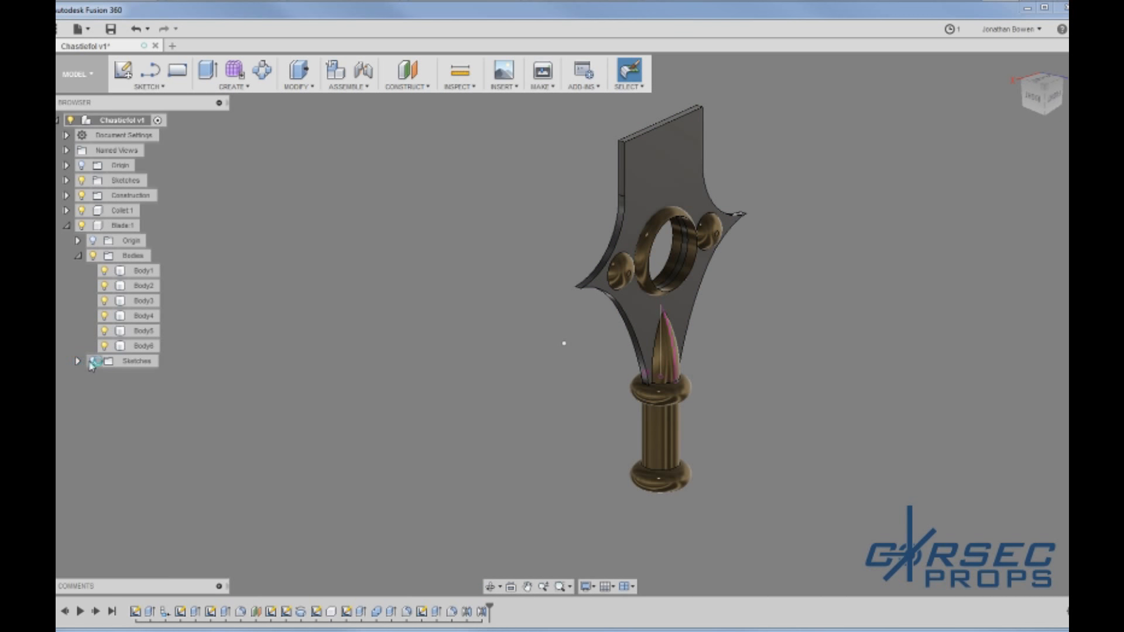
Step: Examine the blade guard, ring, studs and collet together from several angles and distances
{"action": "scroll", "coordinate": [742, 305], "scroll_direction": "down", "scroll_amount": 3}
{"action": "scroll", "coordinate": [705, 312], "scroll_direction": "up", "scroll_amount": 4}
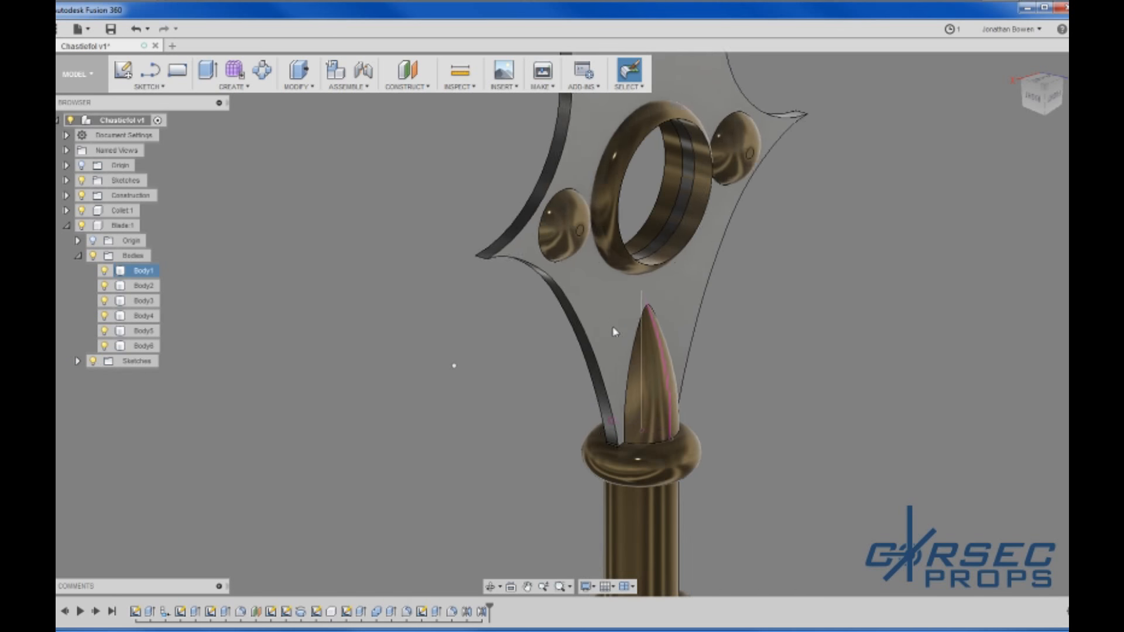
{"action": "middle_click_drag", "start_coordinate": [637, 457], "coordinate": [606, 435], "text": "shift"}
{"action": "scroll", "coordinate": [614, 389], "scroll_direction": "down", "scroll_amount": 5}
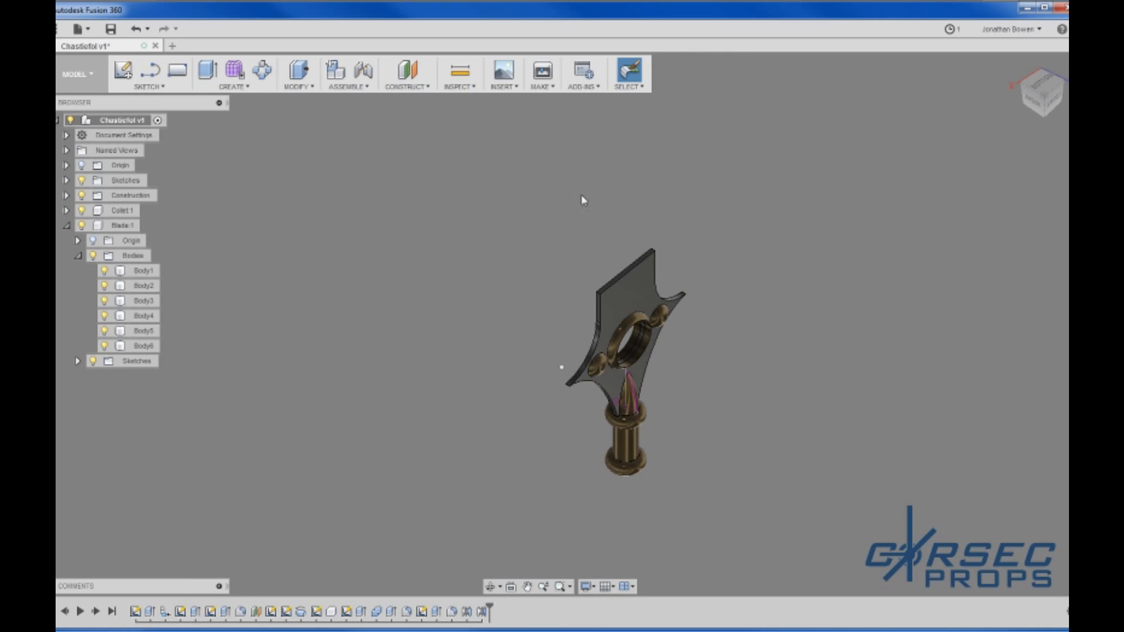
{"action": "scroll", "coordinate": [633, 310], "scroll_direction": "down", "scroll_amount": 3}
{"action": "scroll", "coordinate": [630, 349], "scroll_direction": "up", "scroll_amount": 5}
{"action": "middle_click_drag", "start_coordinate": [567, 402], "coordinate": [603, 366], "text": "shift"}
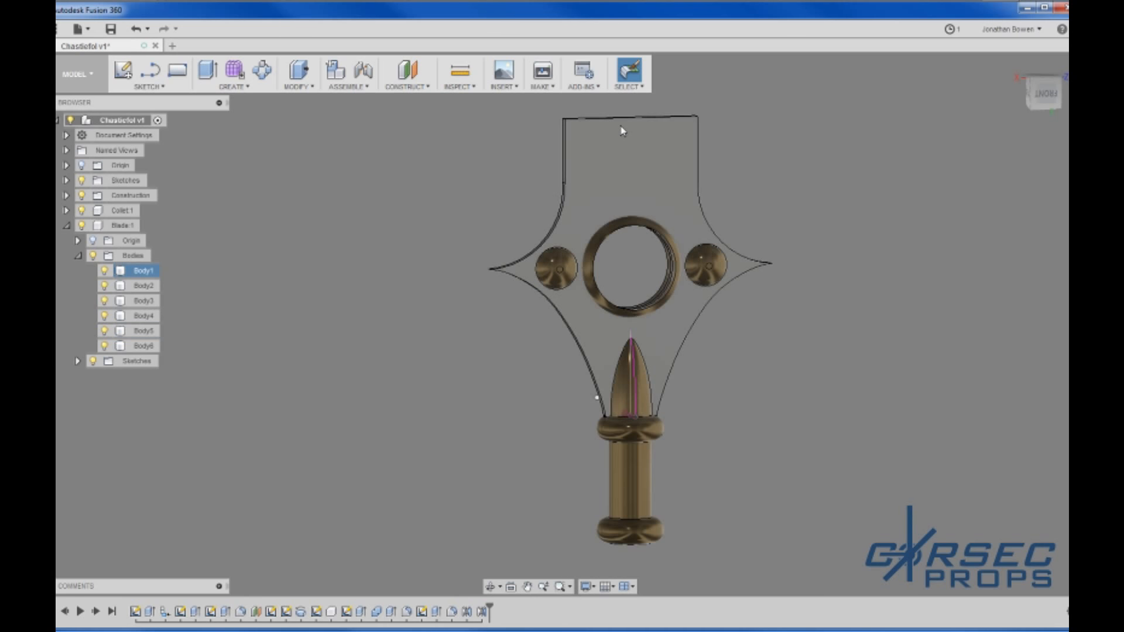
Step: Start a fillet and select the four curved outer edges along one side of the blade guard
{"action": "scroll", "coordinate": [402, 319], "scroll_direction": "up", "scroll_amount": 5}
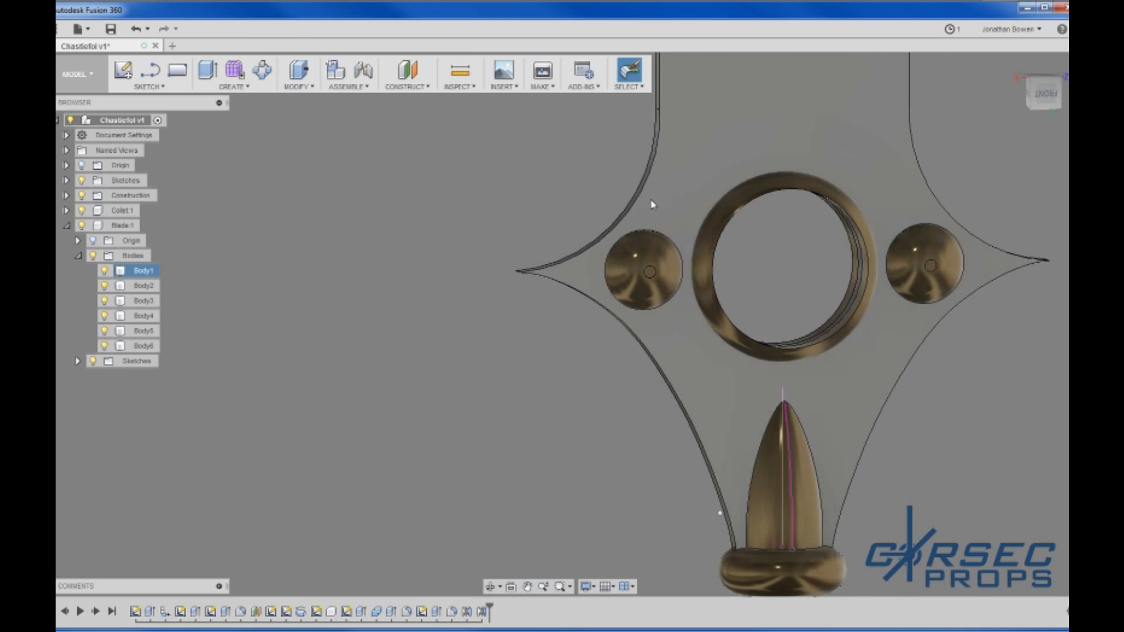
{"action": "key", "text": "f"}
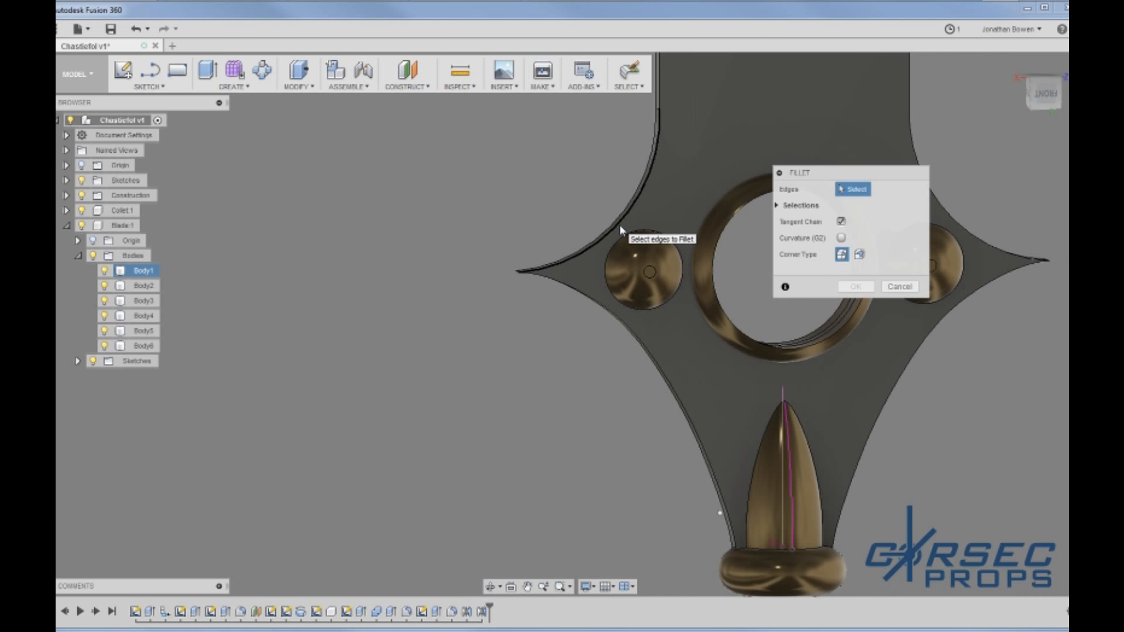
{"action": "left_click", "coordinate": [619, 224]}
{"action": "middle_click_drag", "start_coordinate": [619, 224], "coordinate": [650, 229], "text": "shift"}
{"action": "middle_click_drag", "start_coordinate": [628, 436], "coordinate": [644, 310], "text": "shift"}
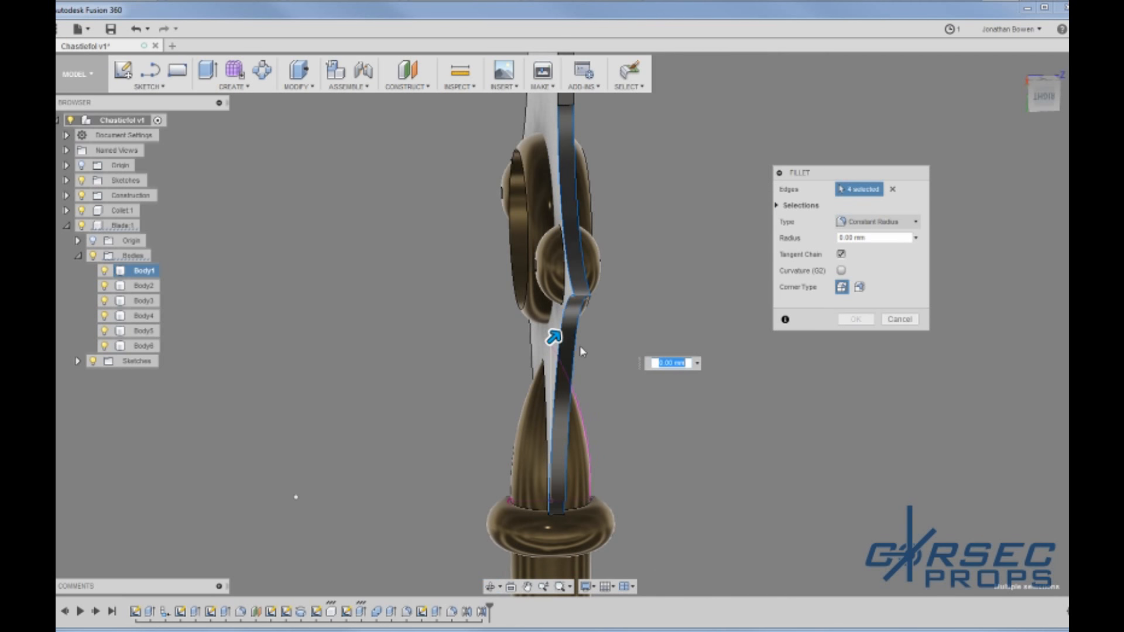
{"action": "scroll", "coordinate": [599, 349], "scroll_direction": "down", "scroll_amount": 3}
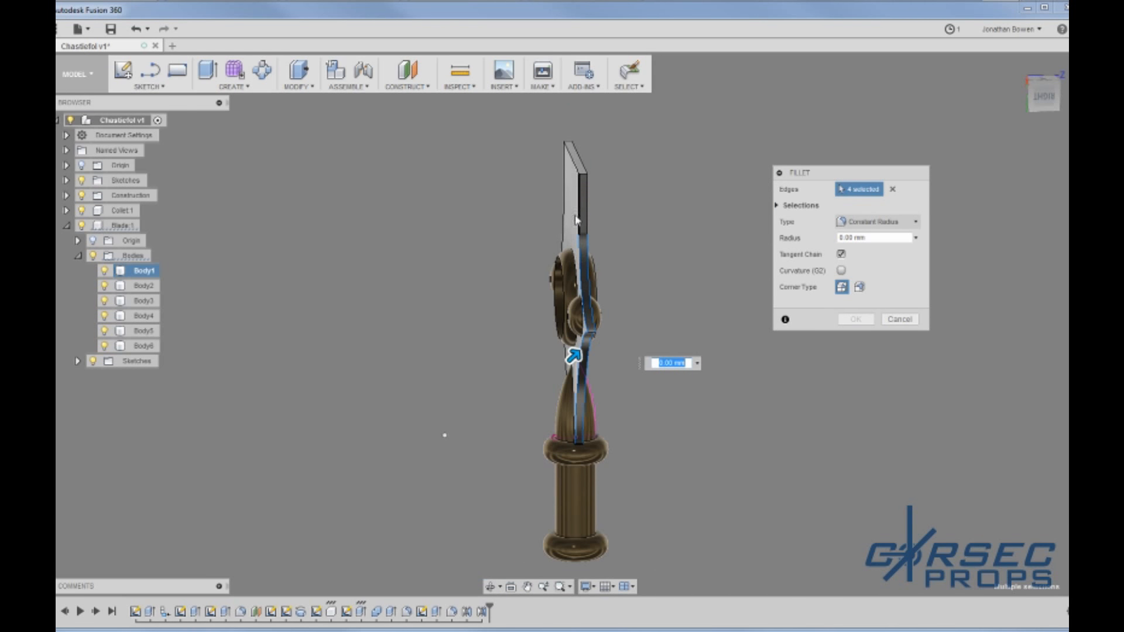
{"action": "middle_click_drag", "start_coordinate": [580, 229], "coordinate": [620, 245], "text": "shift"}
{"action": "left_click", "coordinate": [621, 209]}
{"action": "left_click", "coordinate": [621, 202]}
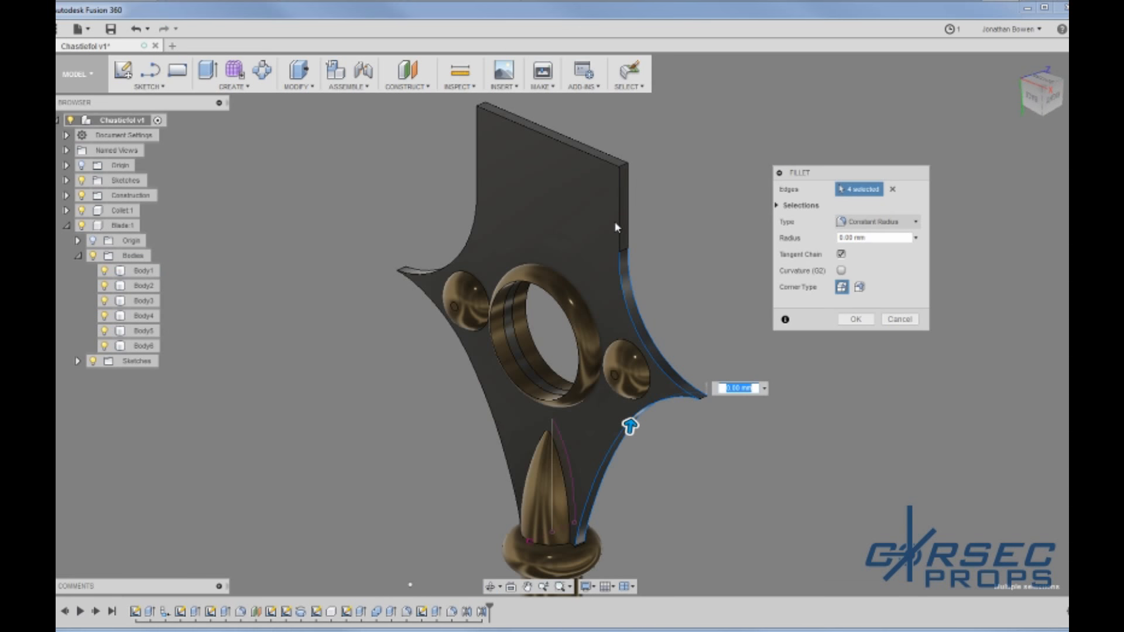
{"action": "left_click", "coordinate": [618, 223]}
{"action": "left_click", "coordinate": [624, 203]}
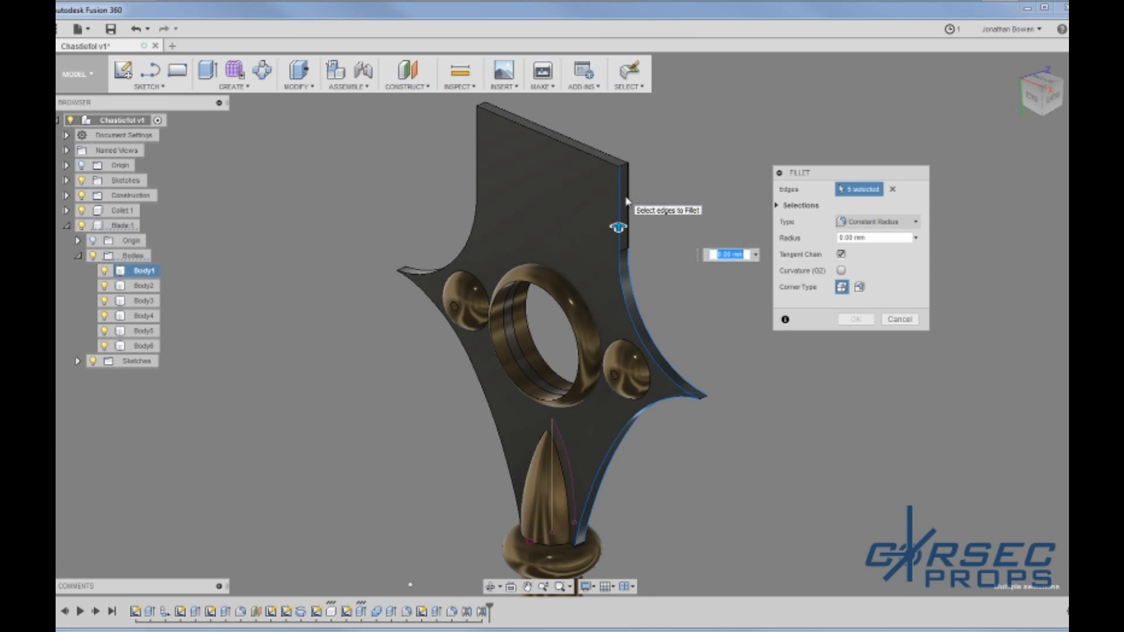
{"action": "left_click", "coordinate": [476, 163]}
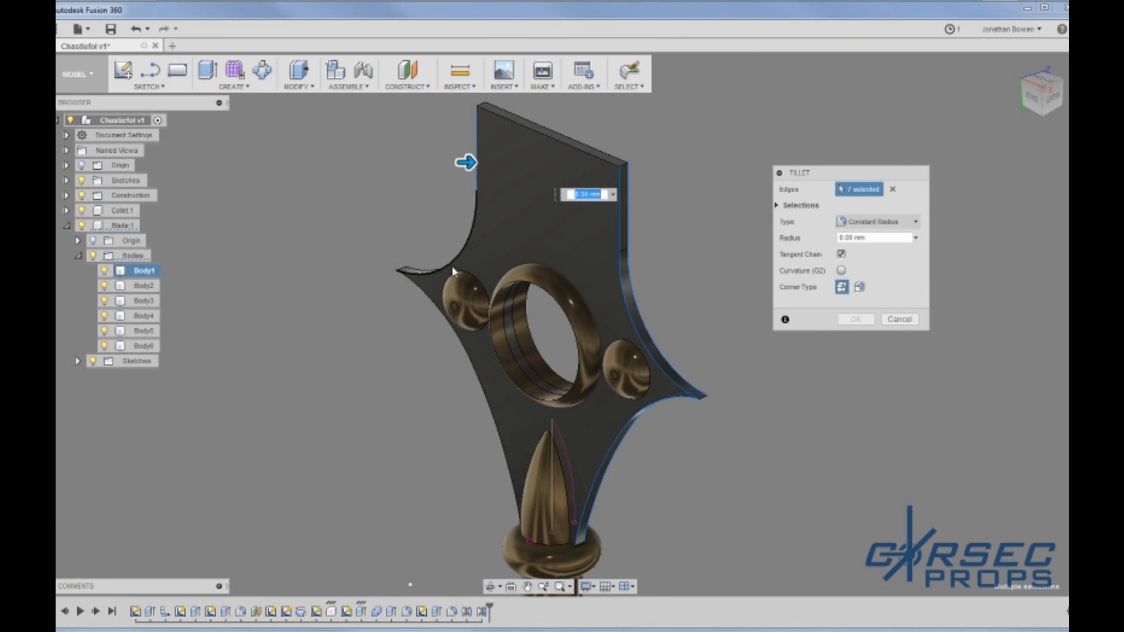
{"action": "middle_click_drag", "start_coordinate": [476, 163], "coordinate": [452, 224], "text": "shift"}
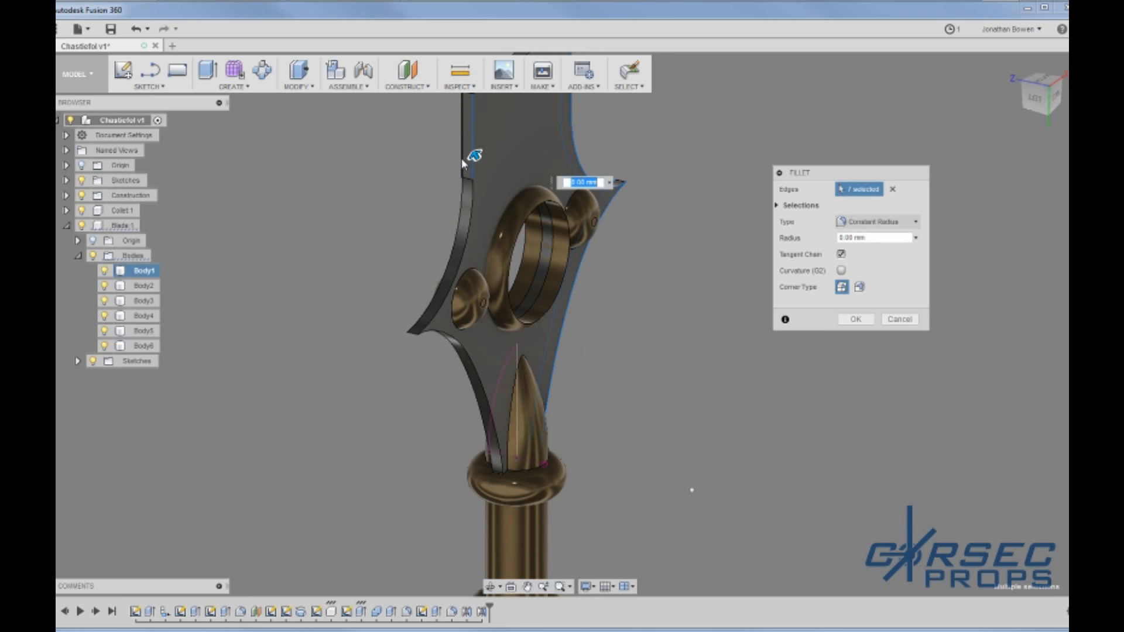
{"action": "left_click", "coordinate": [472, 207]}
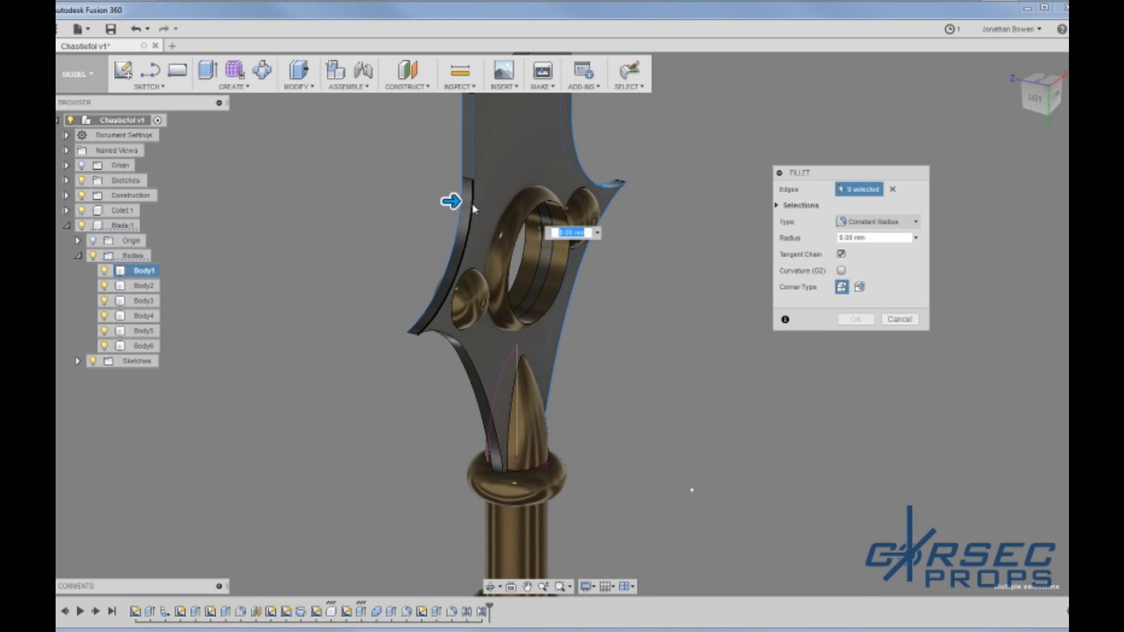
{"action": "left_click", "coordinate": [455, 346]}
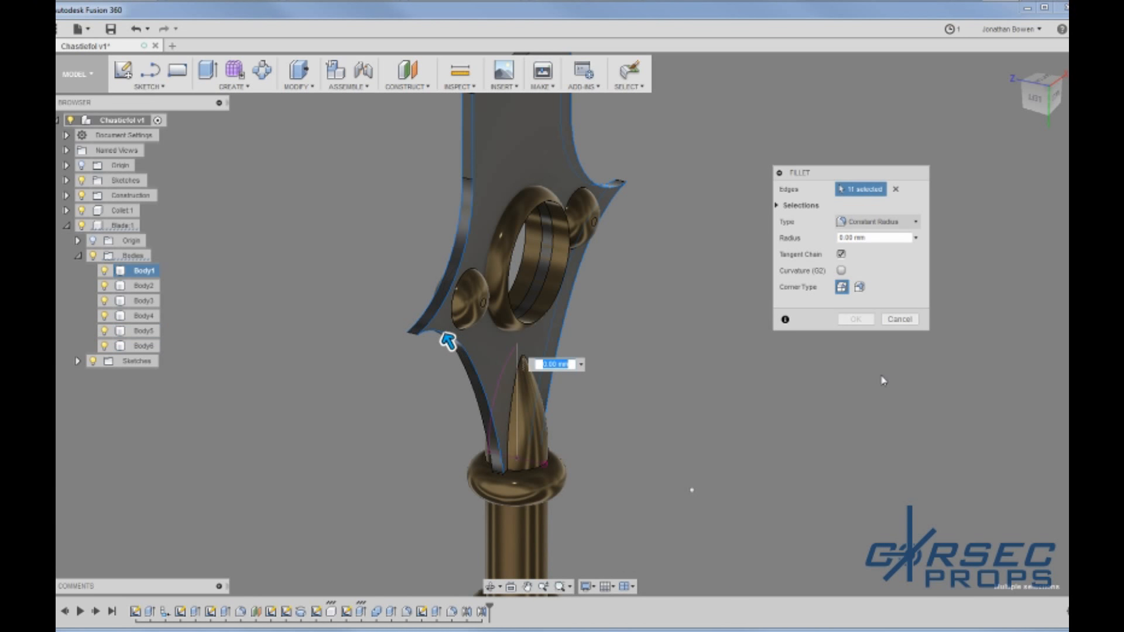
{"action": "left_click", "coordinate": [902, 319]}
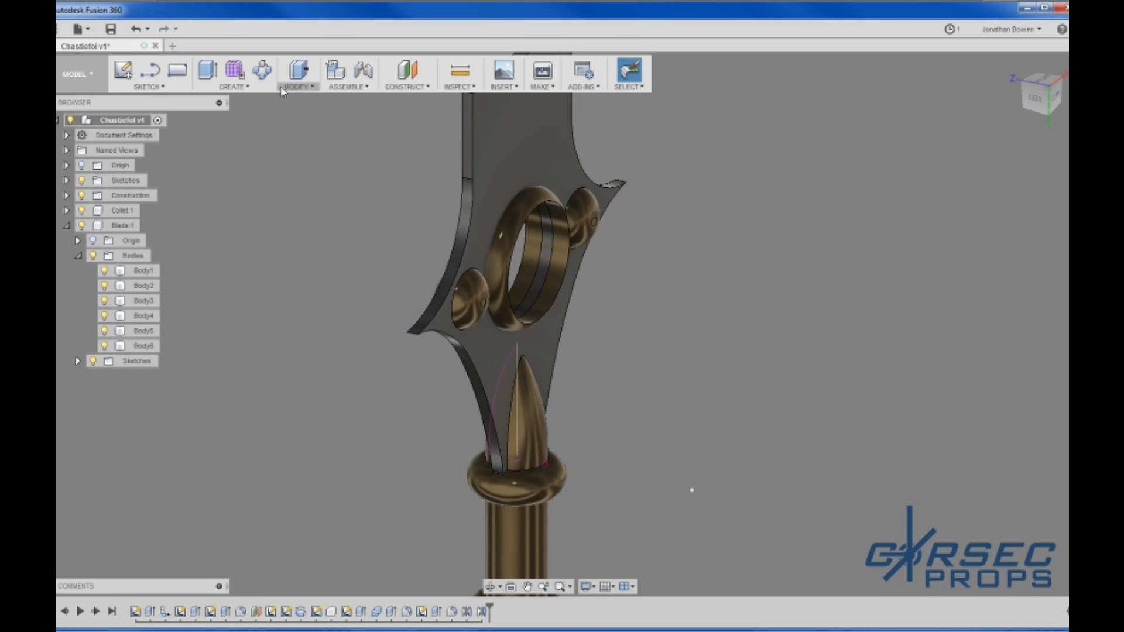
Step: Start an equal-distance chamfer and select the blade guard's outer edges along one side and the lower curved edge on the opposite side
{"action": "left_click", "coordinate": [300, 86]}
{"action": "left_click", "coordinate": [316, 149]}
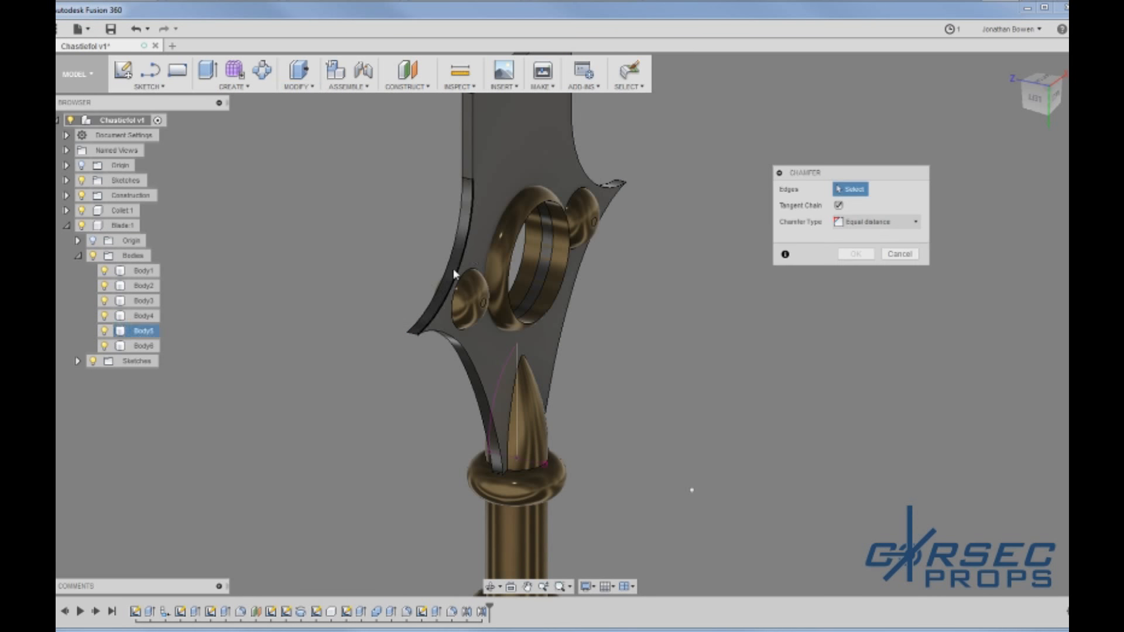
{"action": "left_click", "coordinate": [470, 241]}
{"action": "left_click", "coordinate": [476, 162]}
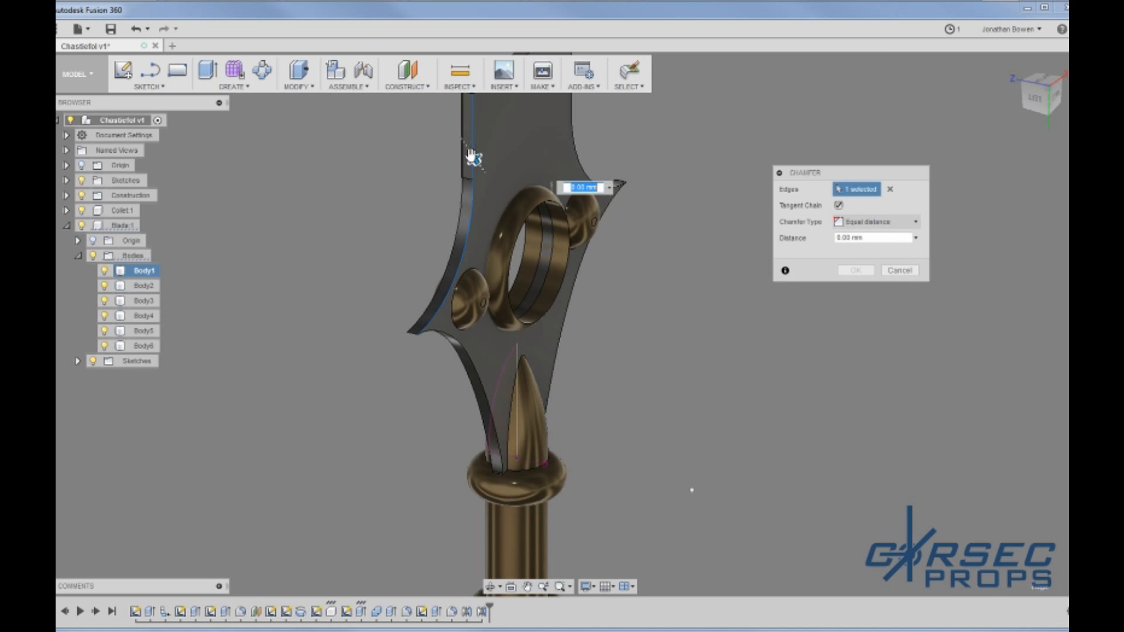
{"action": "left_click", "coordinate": [455, 349]}
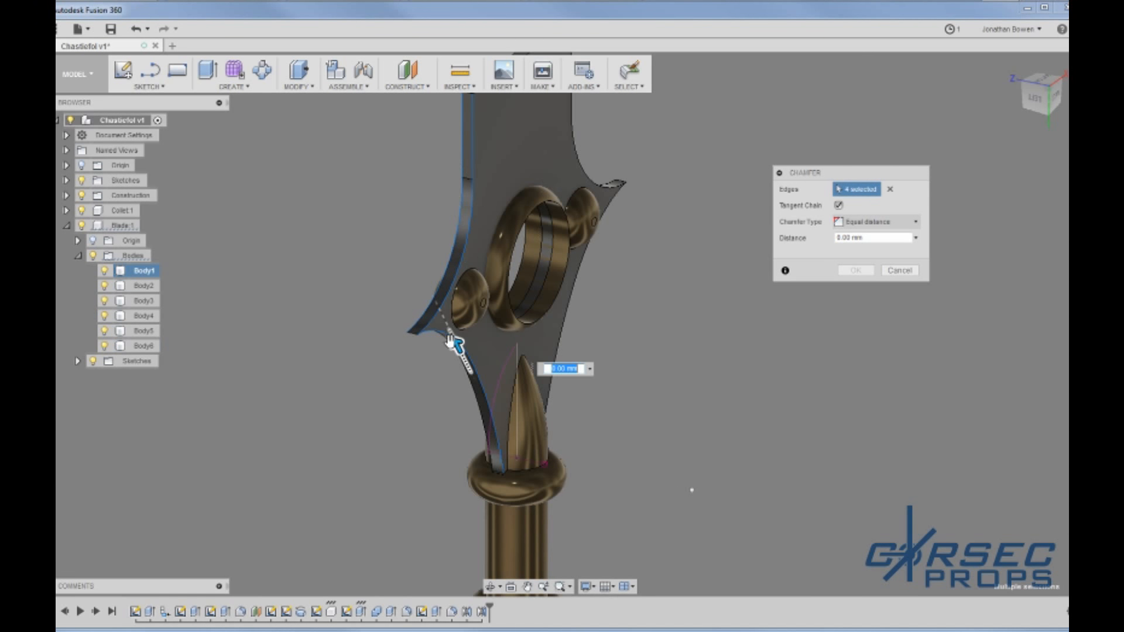
{"action": "left_click", "coordinate": [462, 368]}
{"action": "middle_click_drag", "start_coordinate": [697, 370], "coordinate": [585, 368], "text": "shift"}
{"action": "left_click", "coordinate": [600, 373]}
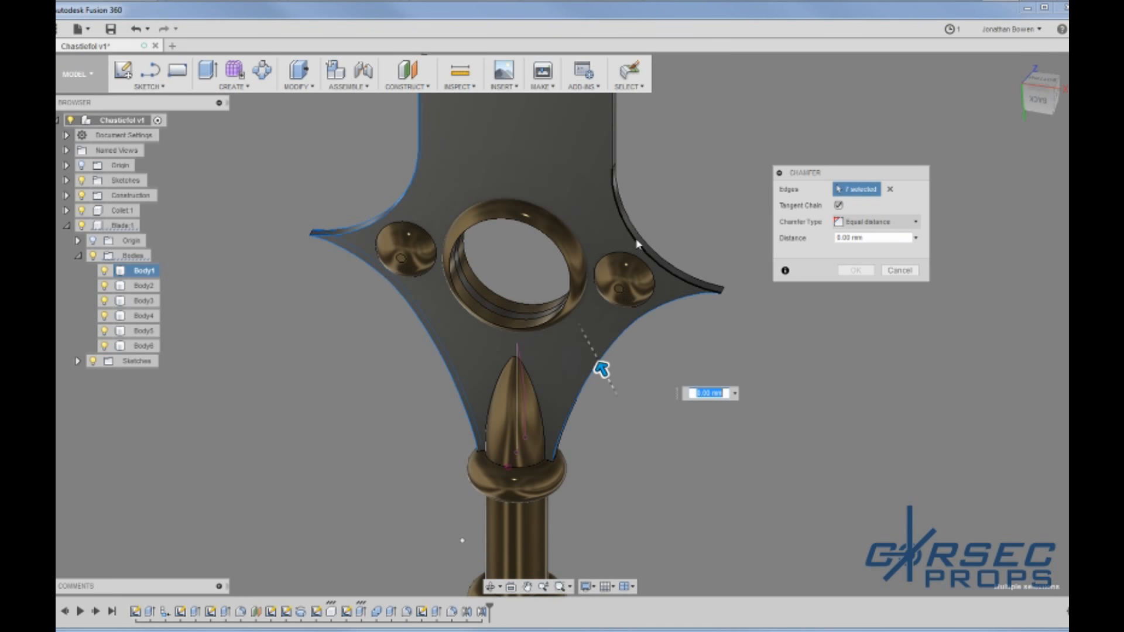
Step: Add the remaining straight and curved outer edges of the blade guard to the chamfer selection, twelve edges in all
{"action": "left_click", "coordinate": [617, 169]}
{"action": "left_click", "coordinate": [613, 159]}
{"action": "middle_click_drag", "start_coordinate": [614, 167], "coordinate": [702, 182], "text": "shift"}
{"action": "left_click", "coordinate": [480, 373]}
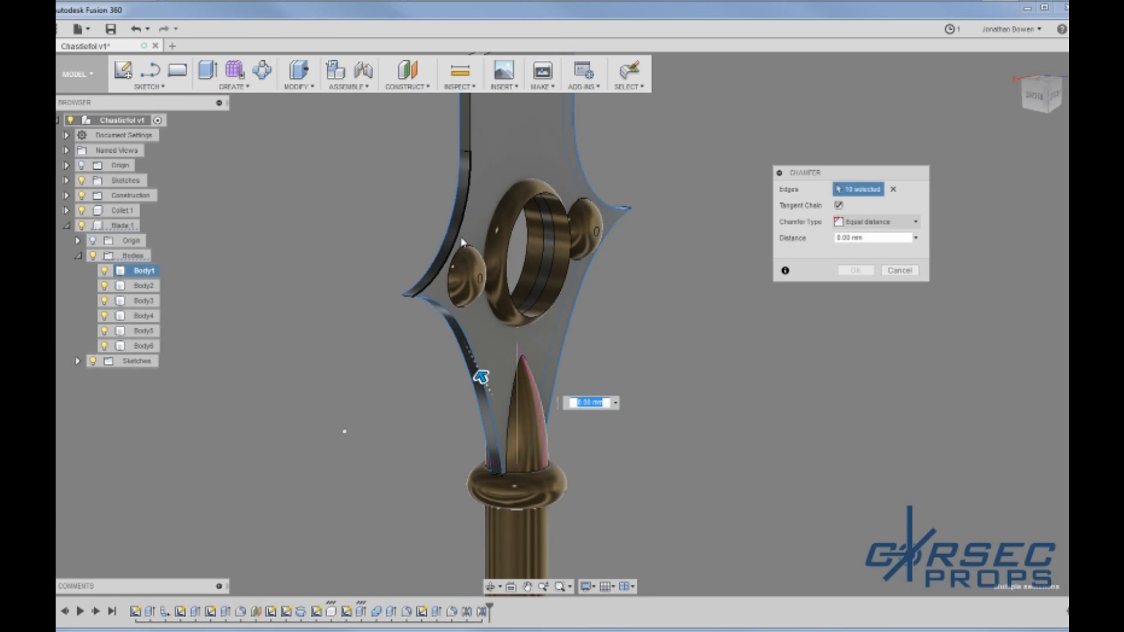
{"action": "left_click", "coordinate": [464, 213]}
{"action": "left_click", "coordinate": [473, 137]}
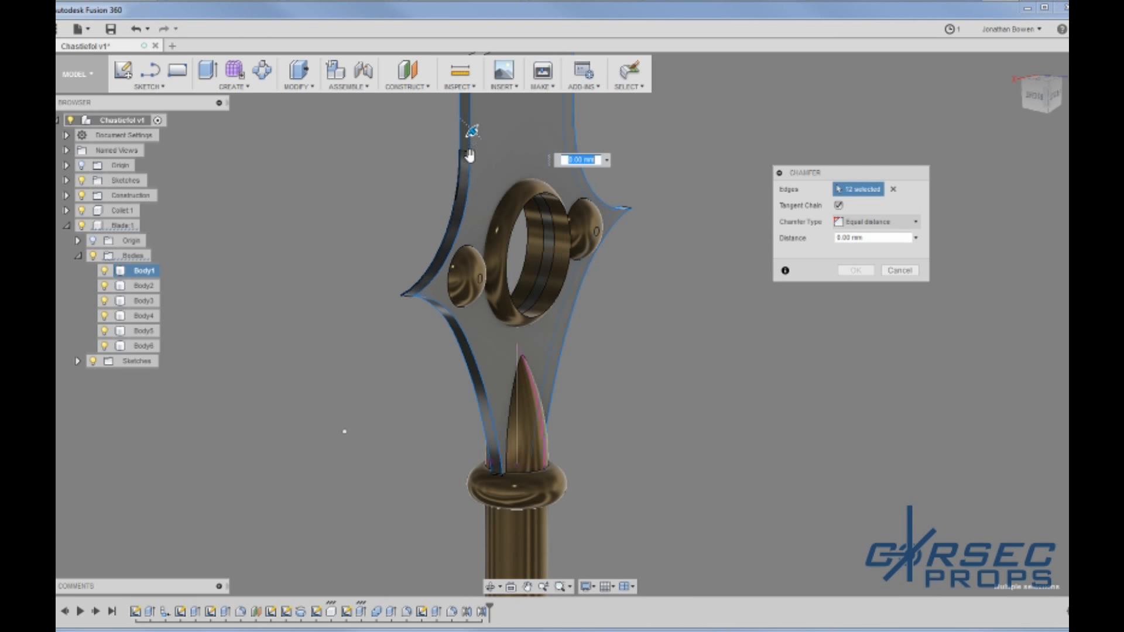
Step: Try chamfer distances of 10 mm and 2.5 mm on the blade guard's selected edges
{"action": "scroll", "coordinate": [457, 206], "scroll_direction": "up", "scroll_amount": 5}
{"action": "middle_click_drag", "start_coordinate": [469, 422], "coordinate": [462, 478]}
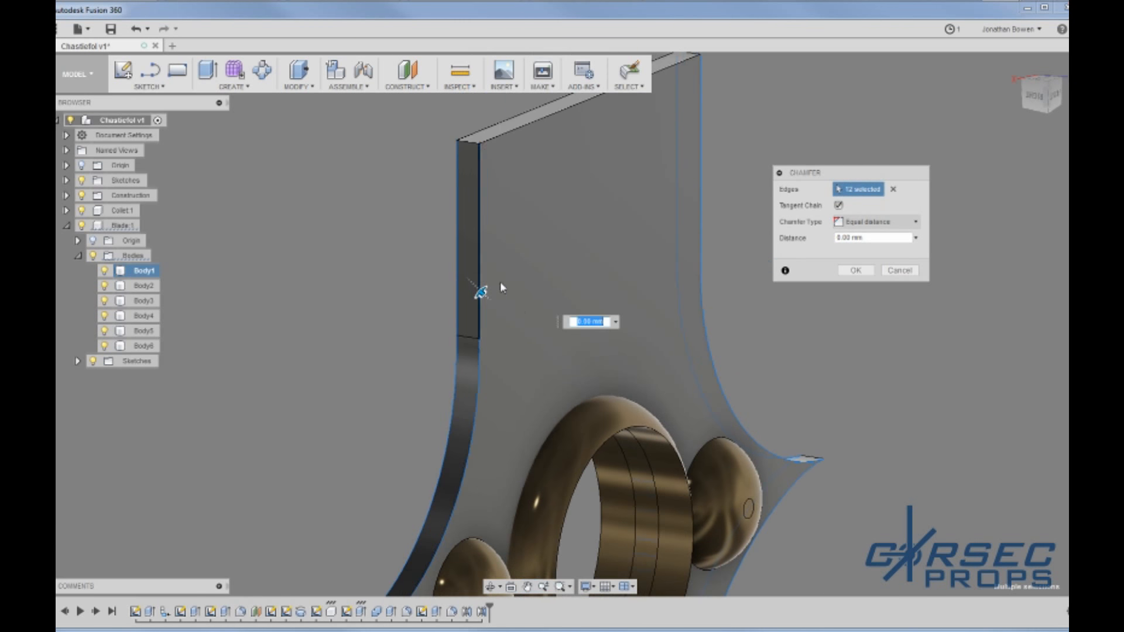
{"action": "mouse_move", "coordinate": [482, 295]}
{"action": "left_mouse_down"}
{"action": "mouse_move", "coordinate": [468, 280]}
{"action": "mouse_move", "coordinate": [477, 289]}
{"action": "left_mouse_up"}
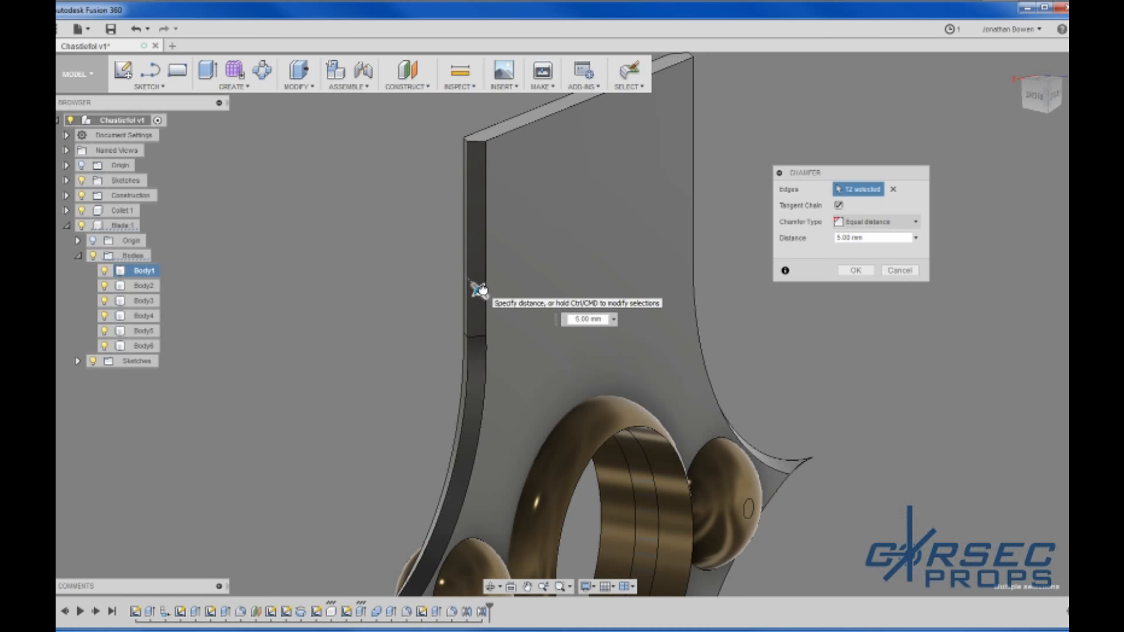
{"action": "scroll", "coordinate": [527, 413], "scroll_direction": "down", "scroll_amount": 3}
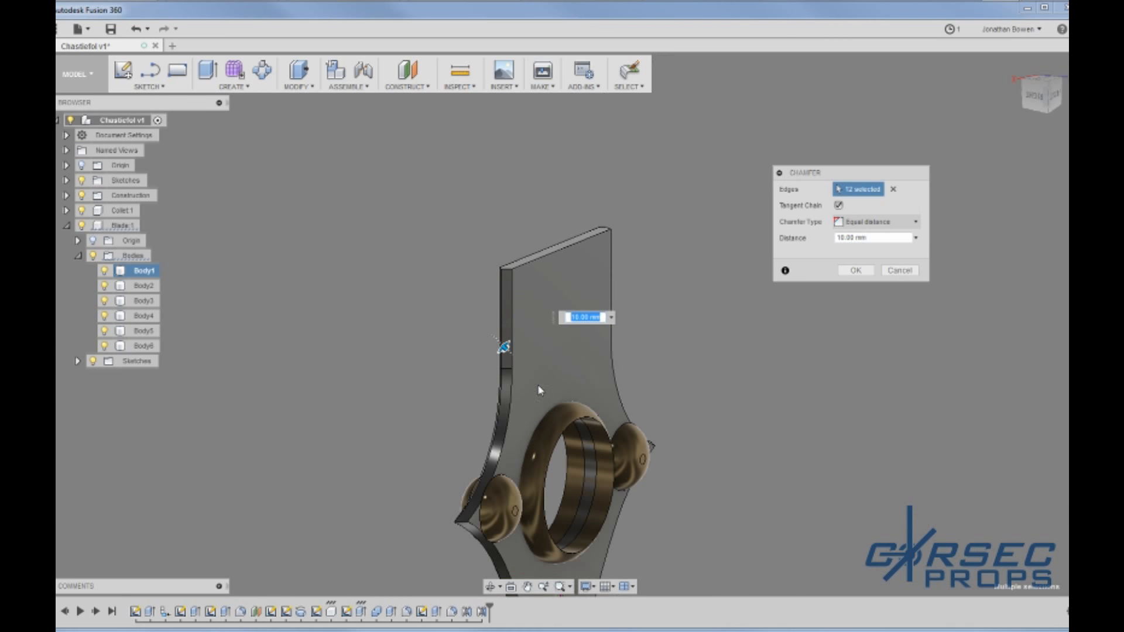
{"action": "middle_click_drag", "start_coordinate": [529, 413], "coordinate": [570, 368], "text": "shift"}
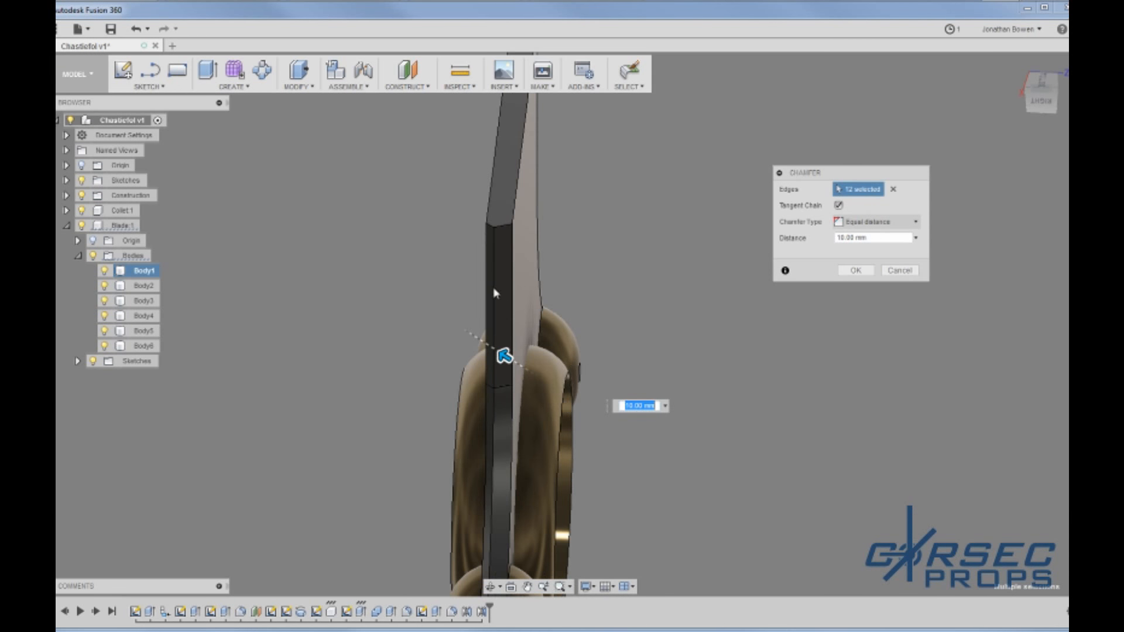
{"action": "middle_click_drag", "start_coordinate": [495, 292], "coordinate": [507, 366], "text": "shift"}
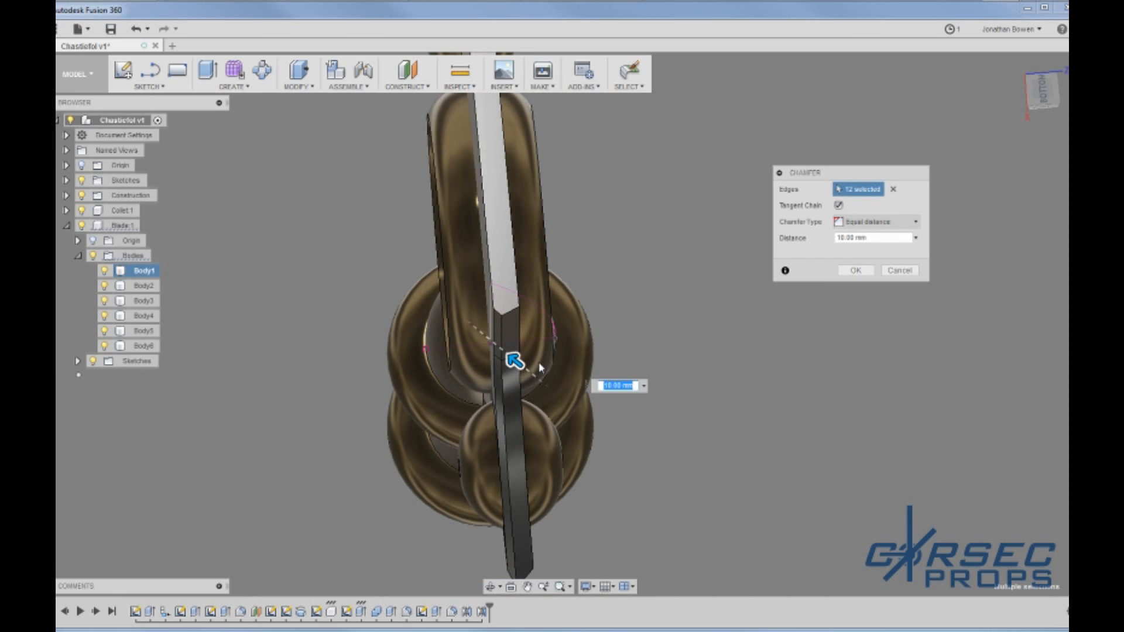
{"action": "key", "text": "Return"}
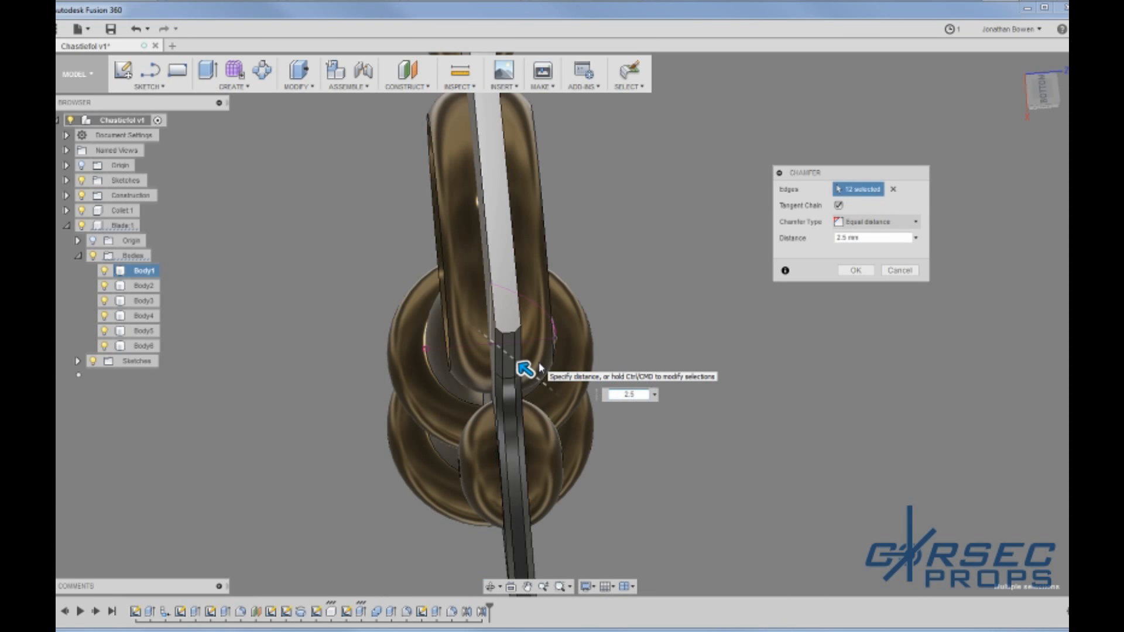
Step: Set the chamfer distance to 5 mm and apply it to the blade guard's outer edges
{"action": "type", "text": "5"}
{"action": "middle_click_drag", "start_coordinate": [539, 368], "coordinate": [389, 306], "text": "shift"}
{"action": "scroll", "coordinate": [389, 306], "scroll_direction": "up", "scroll_amount": 6}
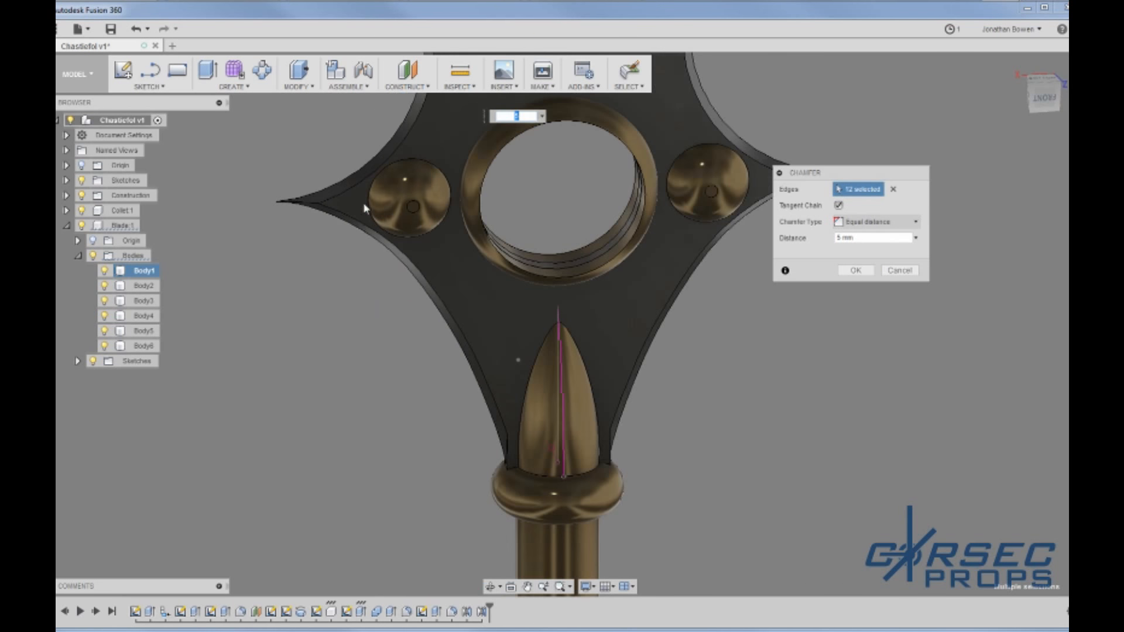
{"action": "scroll", "coordinate": [388, 244], "scroll_direction": "down", "scroll_amount": 3}
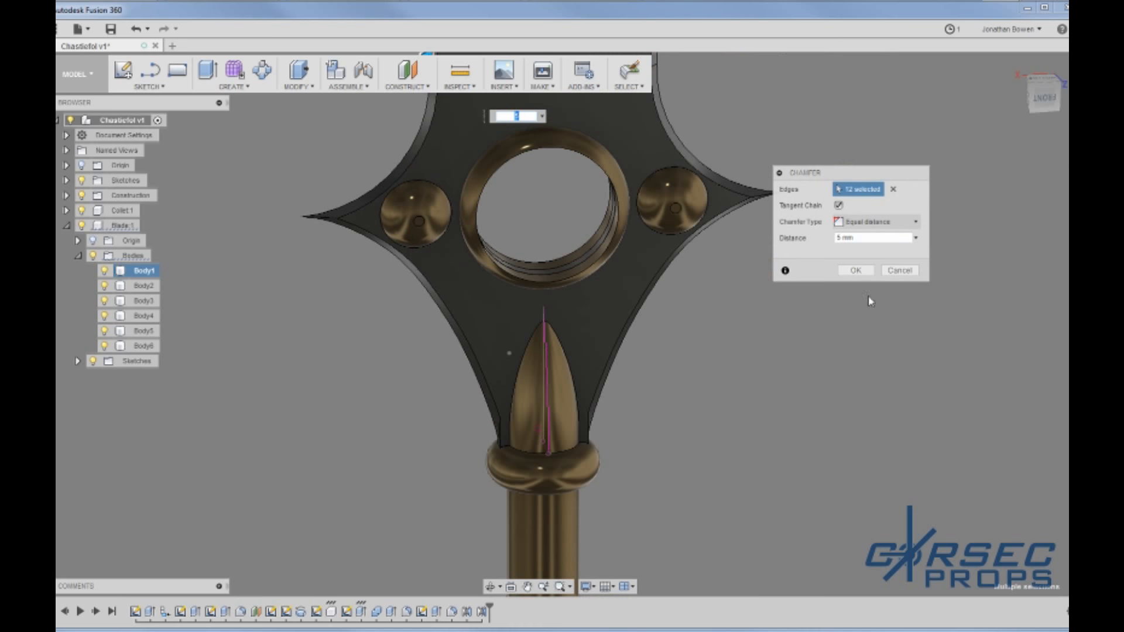
{"action": "left_click", "coordinate": [856, 271]}
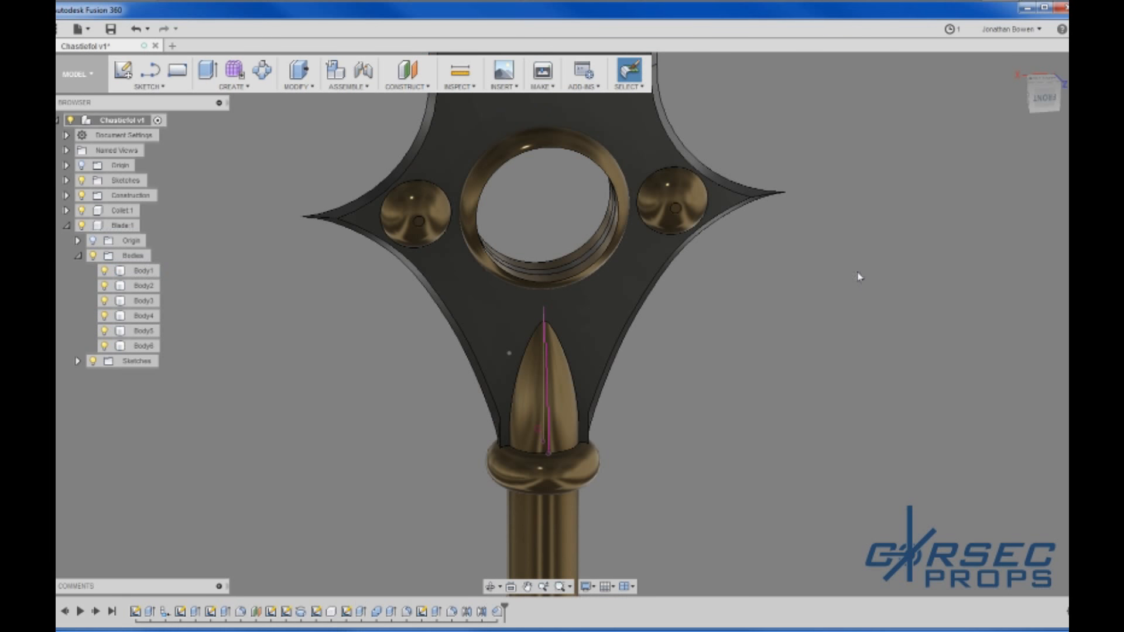
{"action": "scroll", "coordinate": [469, 439], "scroll_direction": "up", "scroll_amount": 5}
{"action": "middle_click_drag", "start_coordinate": [584, 442], "coordinate": [616, 395], "text": "shift"}
{"action": "key", "text": "Escape"}
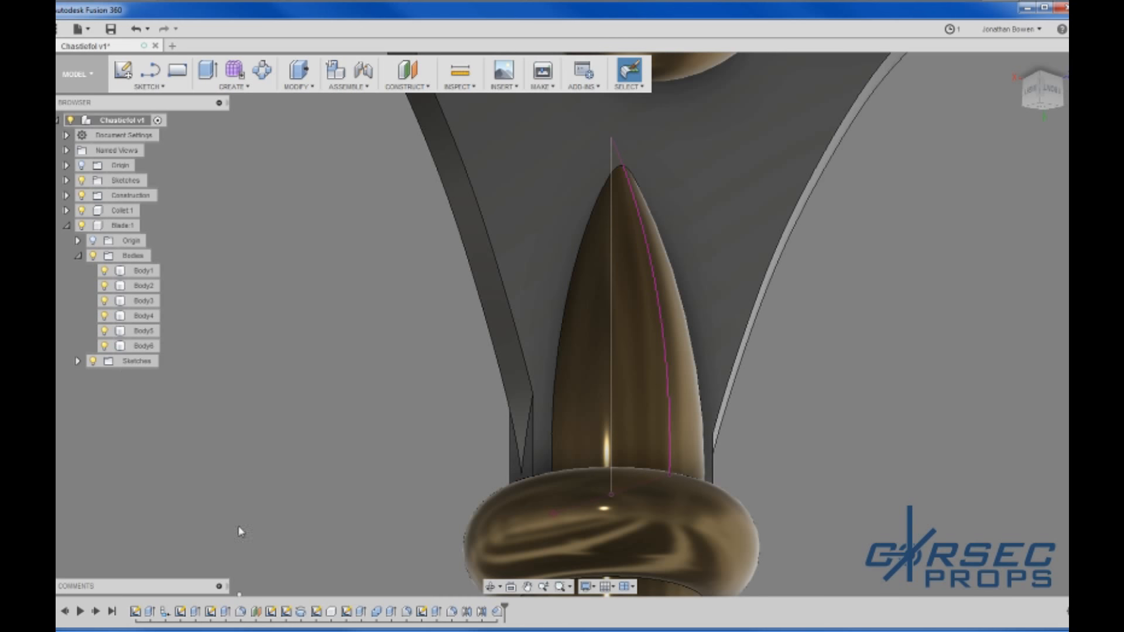
{"action": "double_click", "coordinate": [499, 612]}
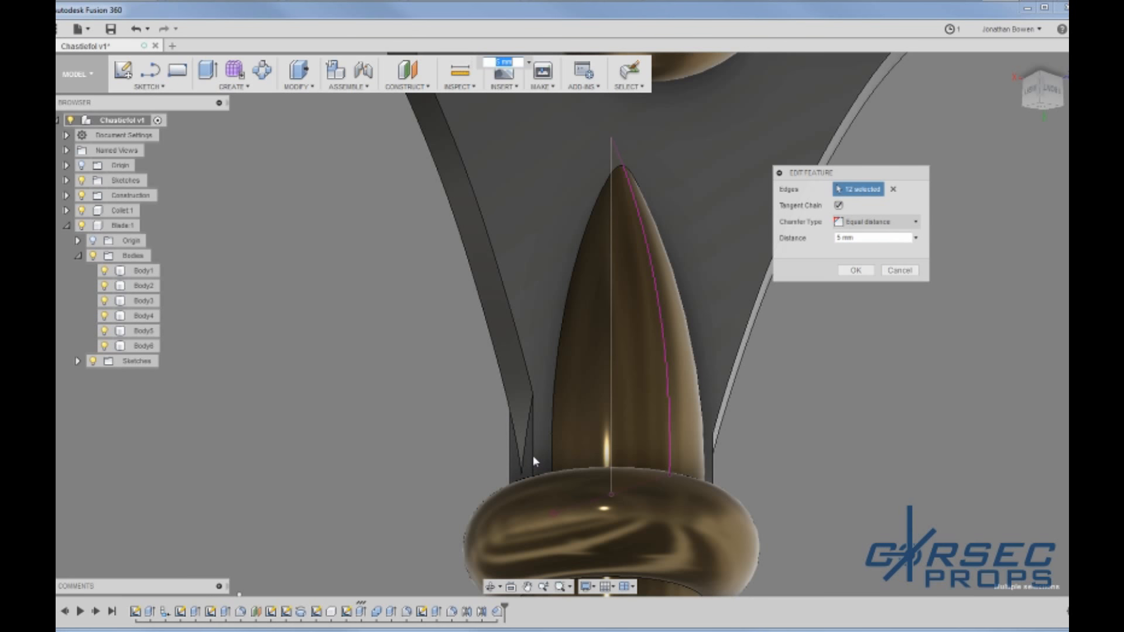
{"action": "middle_click_drag", "start_coordinate": [557, 421], "coordinate": [505, 442], "text": "shift"}
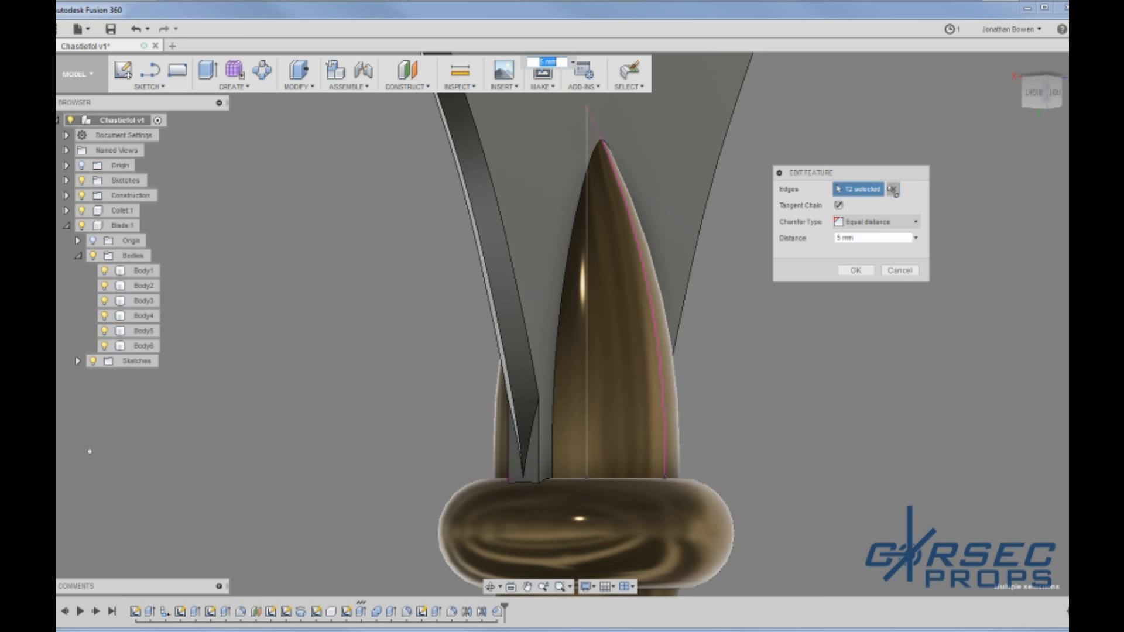
{"action": "left_click", "coordinate": [893, 190]}
{"action": "left_click", "coordinate": [544, 434]}
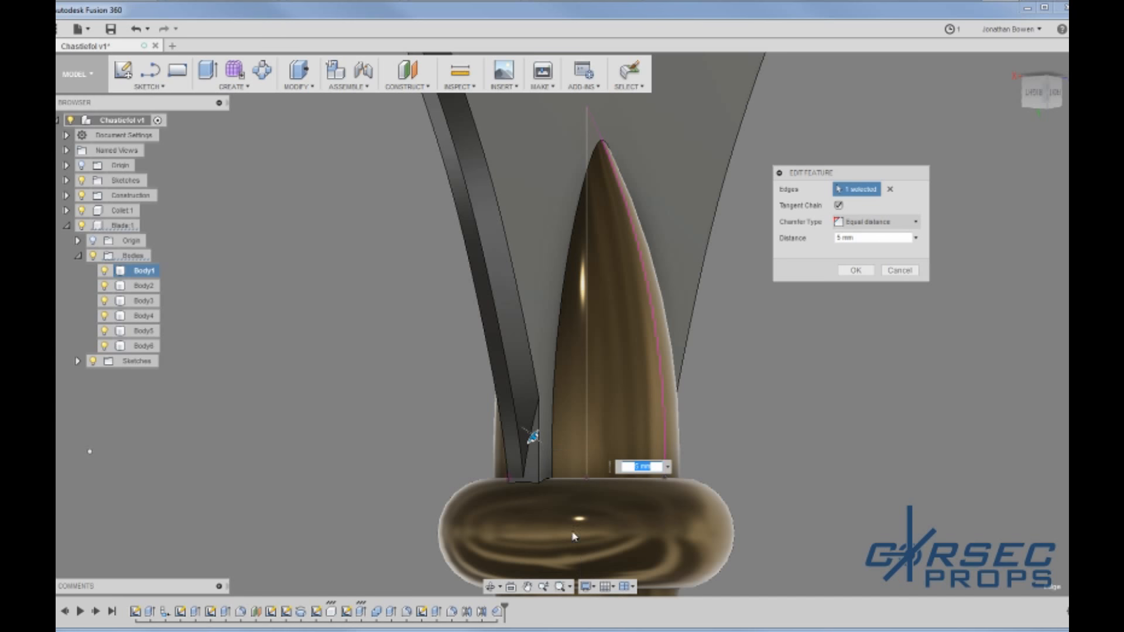
{"action": "scroll", "coordinate": [542, 442], "scroll_direction": "down", "scroll_amount": 3}
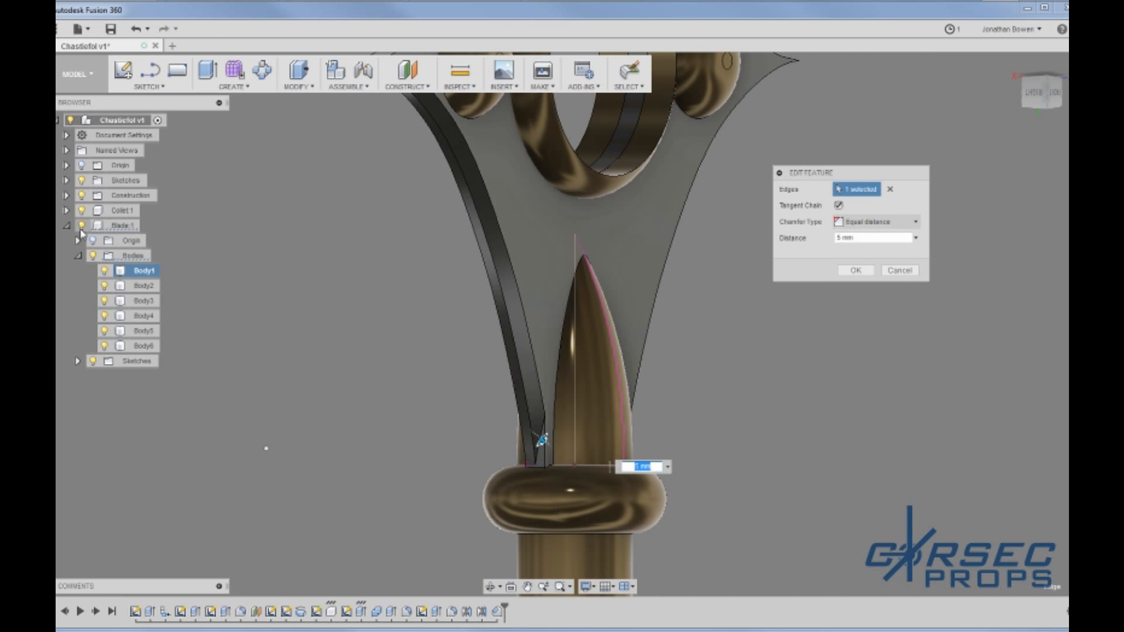
{"action": "left_click", "coordinate": [82, 212]}
{"action": "scroll", "coordinate": [368, 451], "scroll_direction": "up", "scroll_amount": 2}
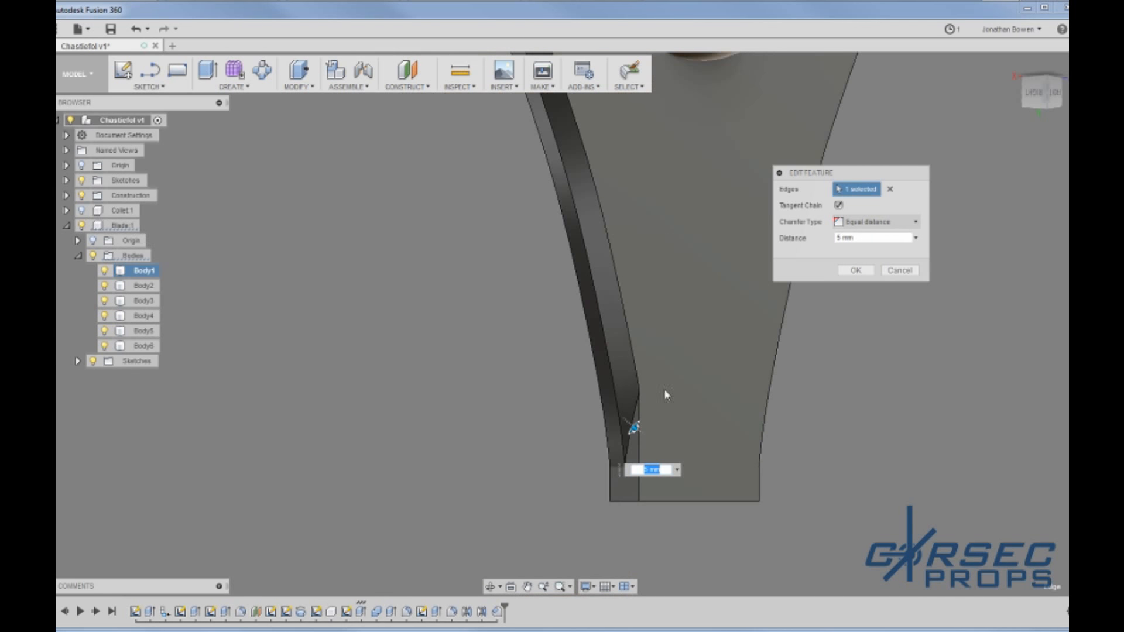
{"action": "left_click", "coordinate": [889, 190]}
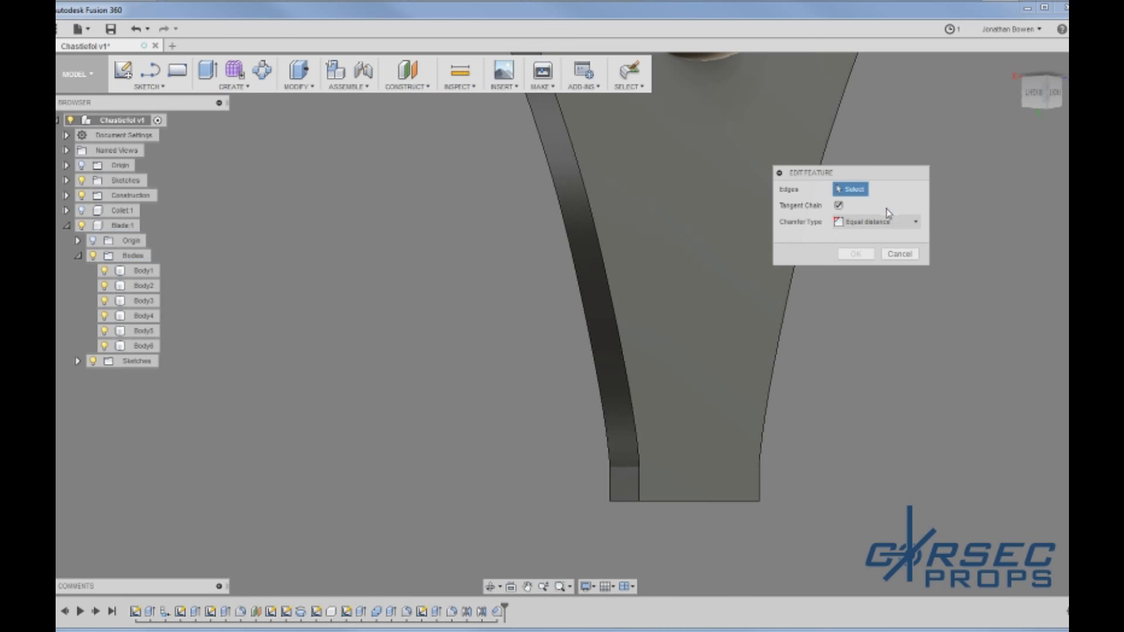
{"action": "left_click", "coordinate": [638, 486]}
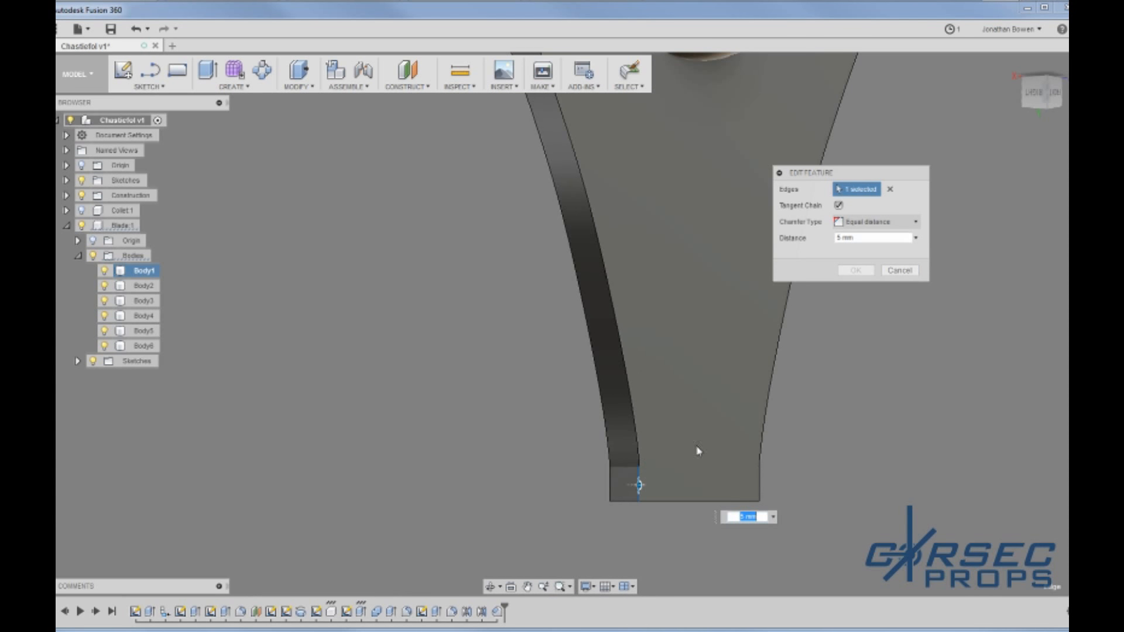
{"action": "left_click", "coordinate": [900, 270]}
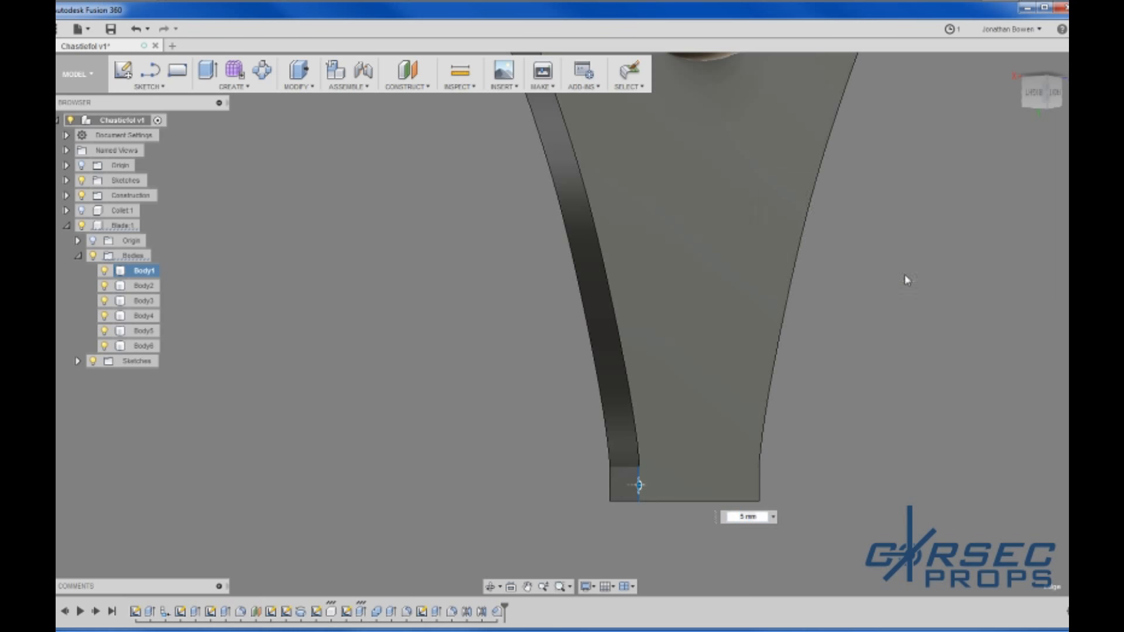
Step: Reopen the blade guard's chamfer, clear its edge selection and select the lower straight and curved edges along one side
{"action": "left_click", "coordinate": [82, 211]}
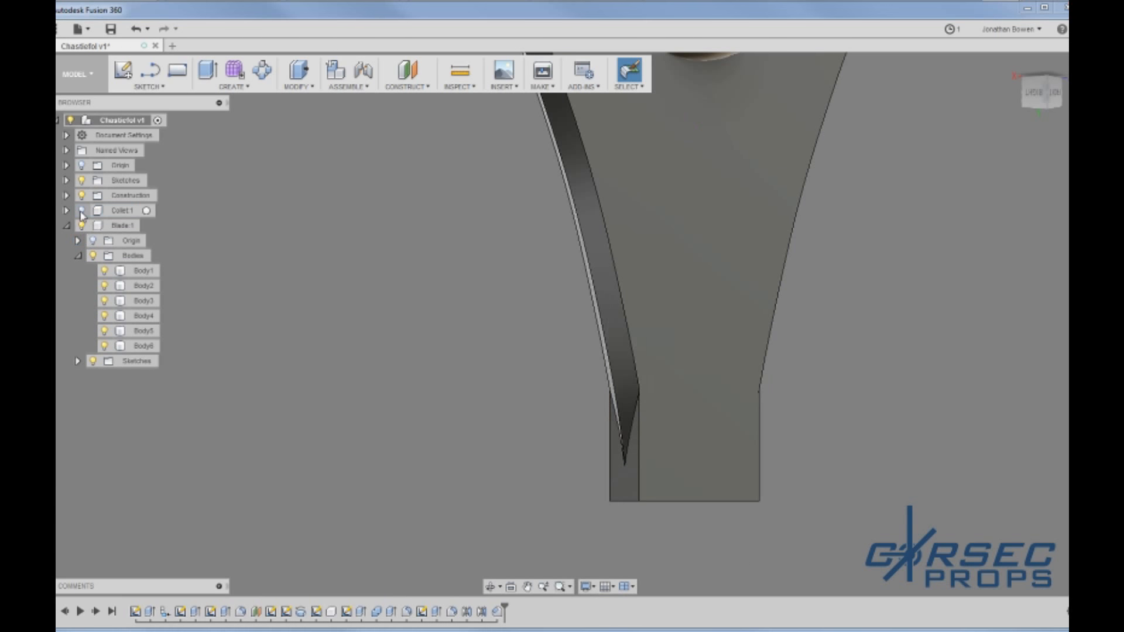
{"action": "double_click", "coordinate": [498, 614]}
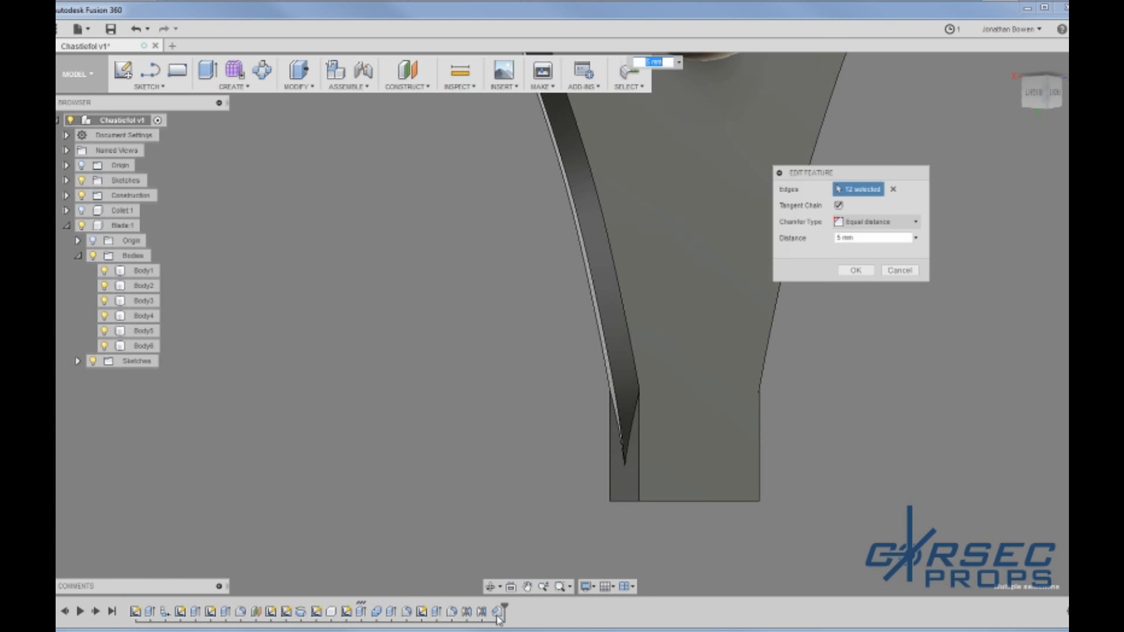
{"action": "left_click", "coordinate": [893, 191]}
{"action": "left_click", "coordinate": [640, 484]}
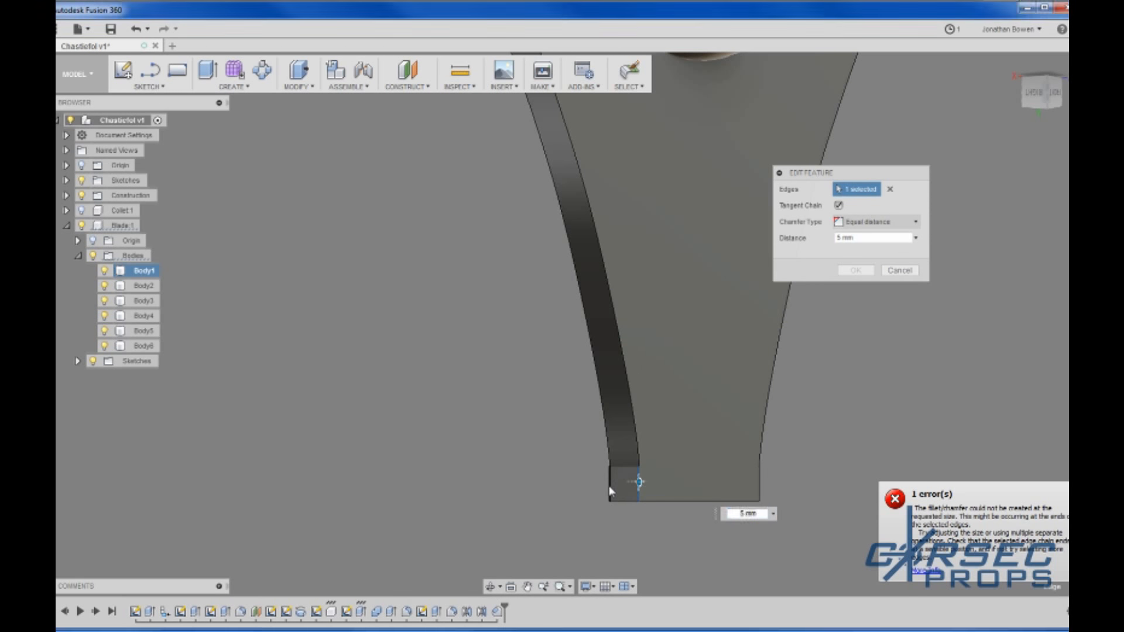
{"action": "left_click", "coordinate": [608, 457]}
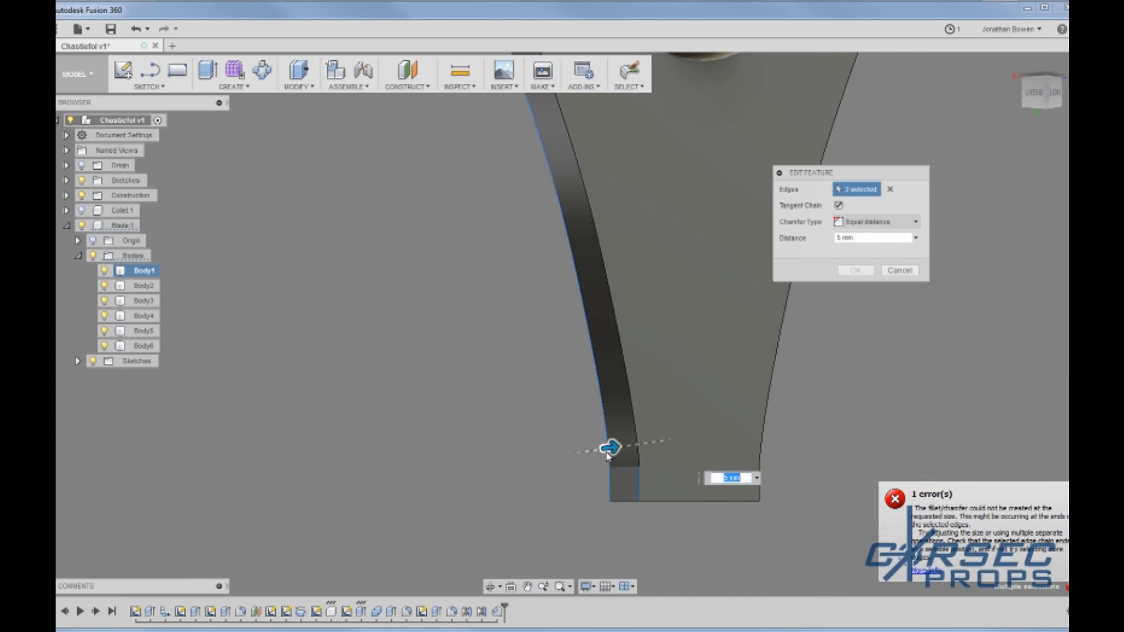
{"action": "left_click", "coordinate": [638, 435]}
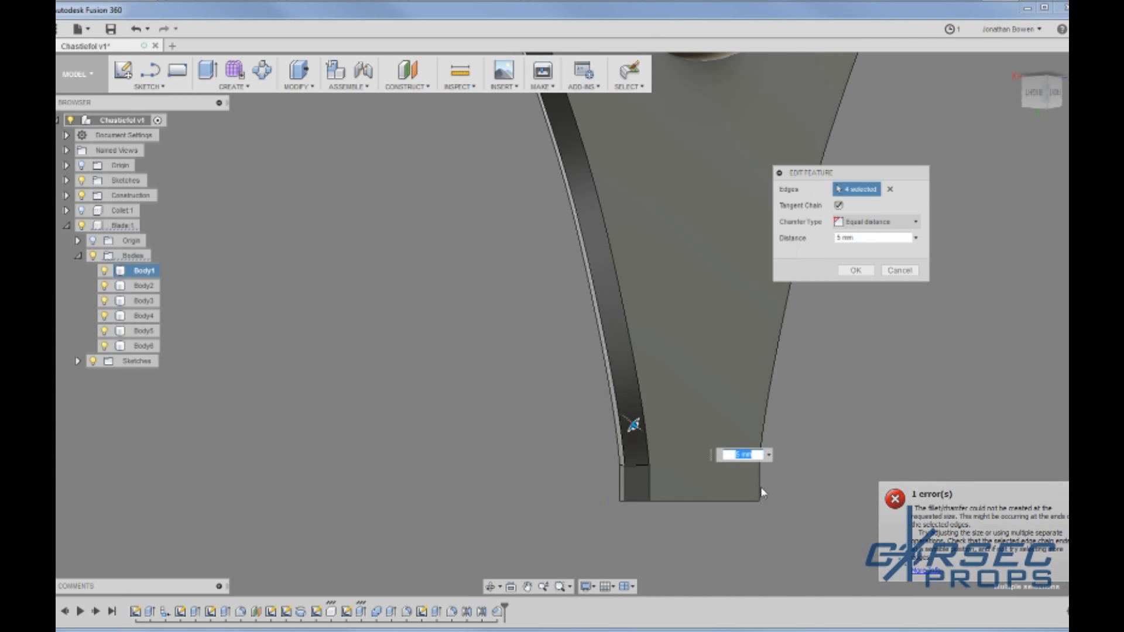
Step: Set the chamfer distance to 0 mm and add the upper curved and straight edges on the same side of the guard
{"action": "scroll", "coordinate": [710, 497], "scroll_direction": "down", "scroll_amount": 3}
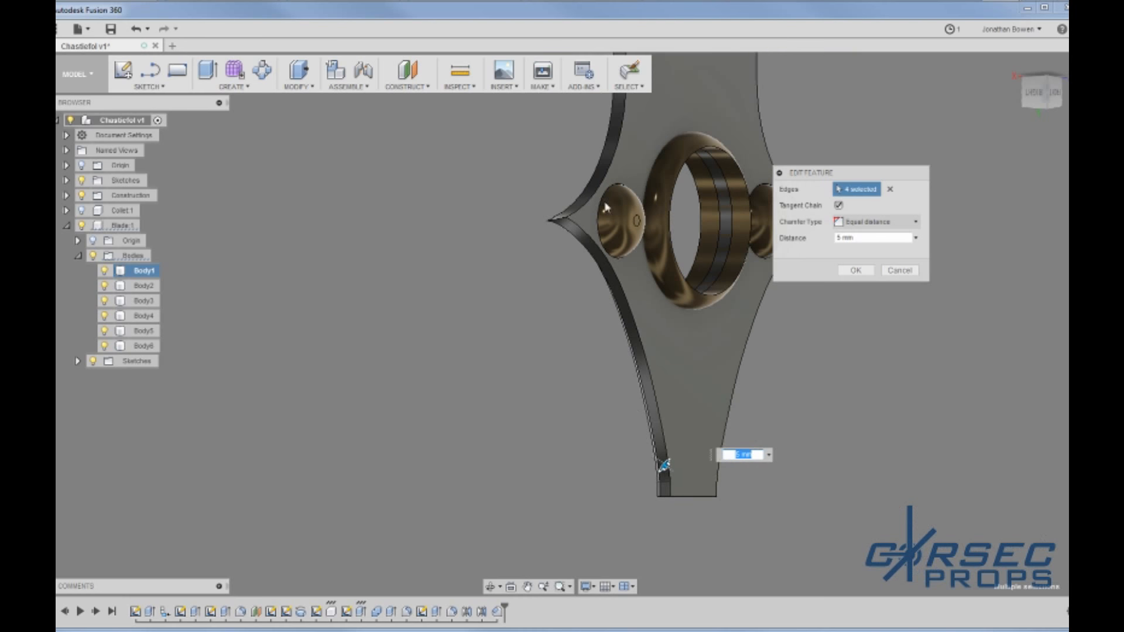
{"action": "scroll", "coordinate": [596, 190], "scroll_direction": "up", "scroll_amount": 2}
{"action": "scroll", "coordinate": [528, 357], "scroll_direction": "down", "scroll_amount": 4}
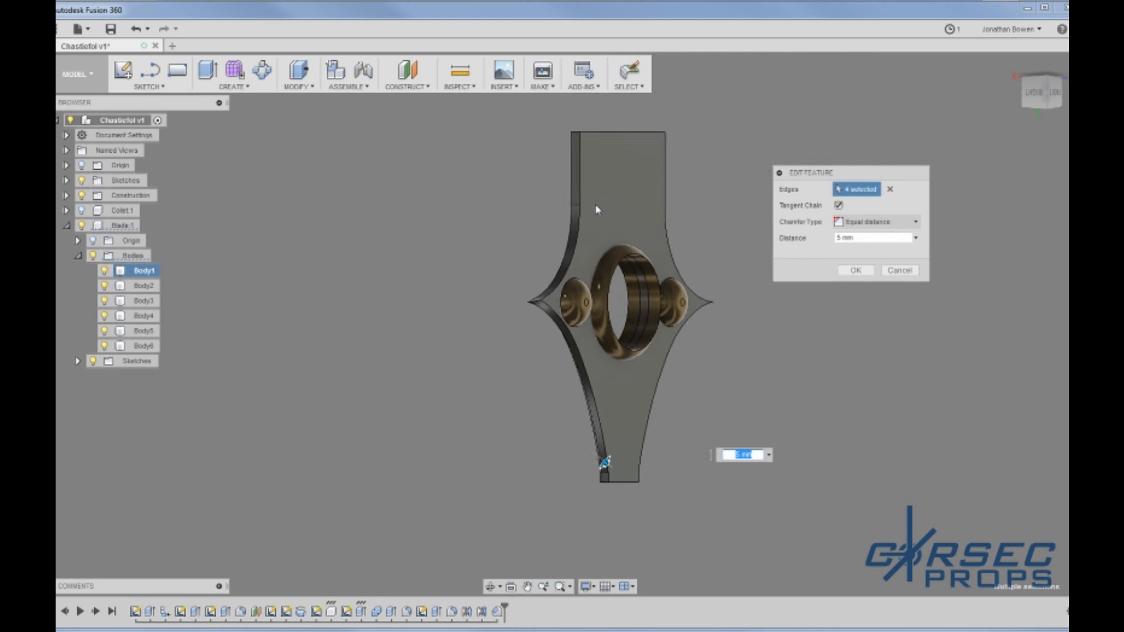
{"action": "scroll", "coordinate": [597, 202], "scroll_direction": "up", "scroll_amount": 5}
{"action": "scroll", "coordinate": [605, 388], "scroll_direction": "up", "scroll_amount": 3}
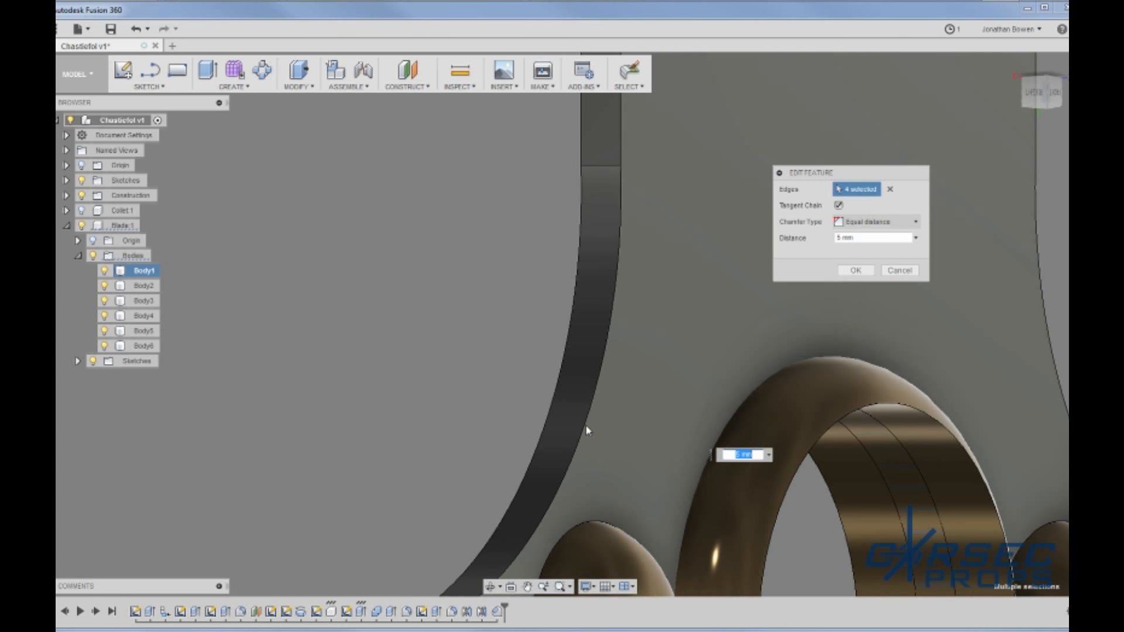
{"action": "left_click", "coordinate": [849, 238]}
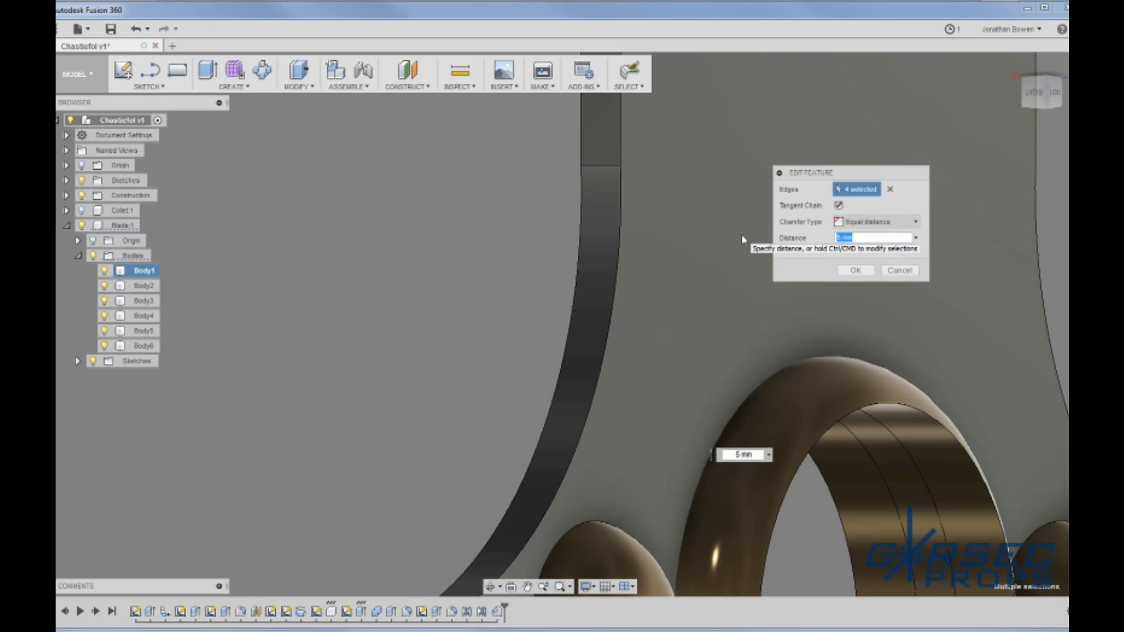
{"action": "type", "text": "0"}
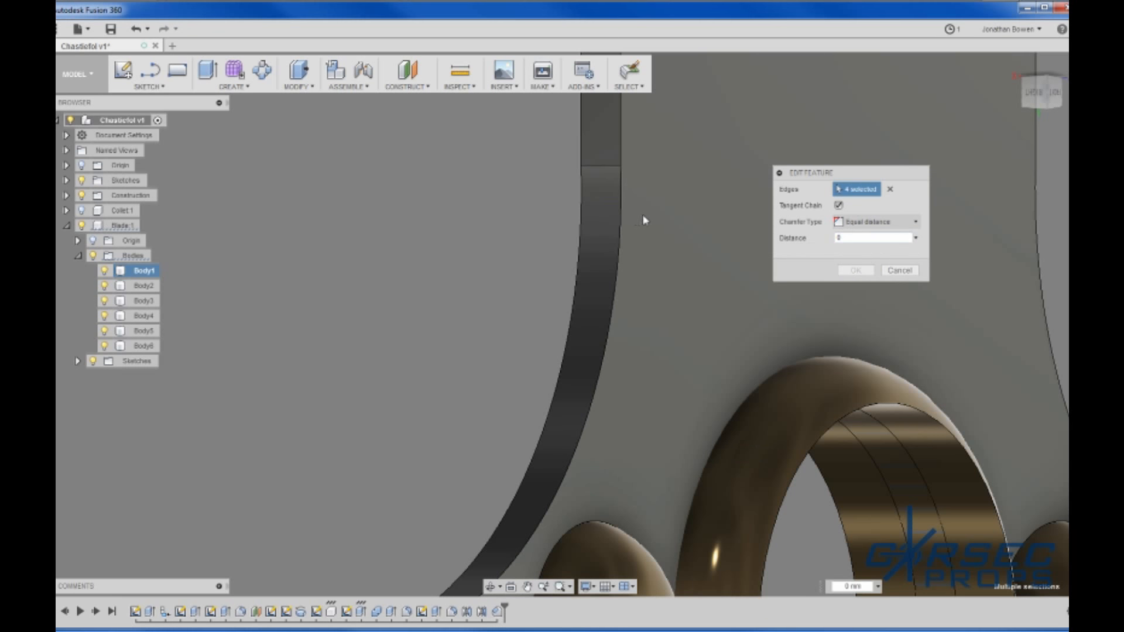
{"action": "left_click", "coordinate": [622, 219]}
{"action": "left_click", "coordinate": [579, 221]}
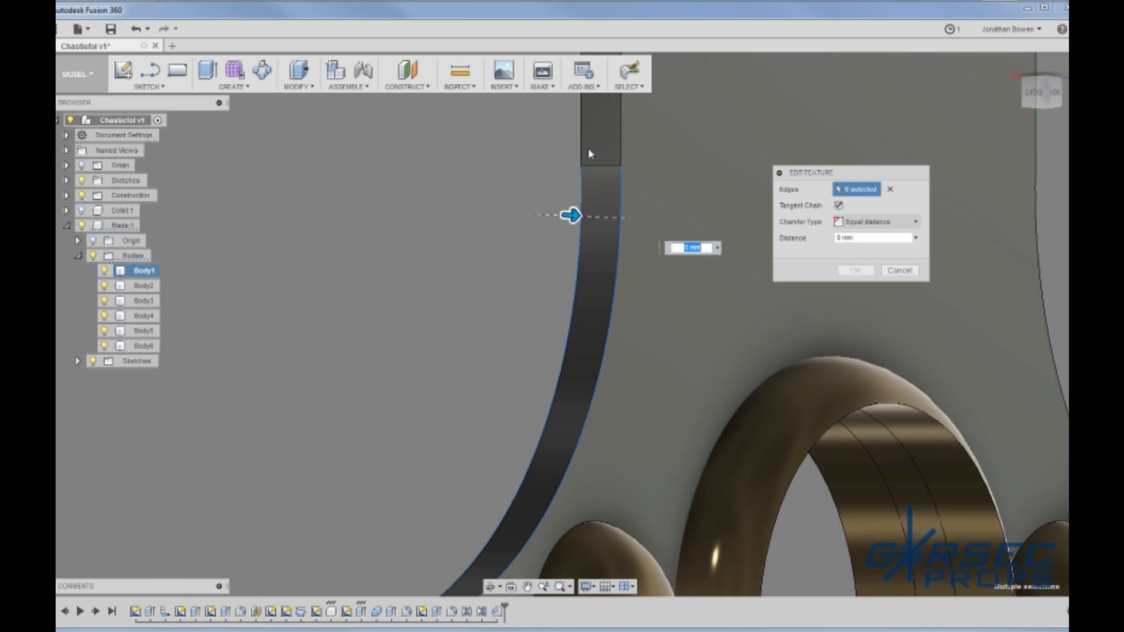
{"action": "scroll", "coordinate": [595, 328], "scroll_direction": "down", "scroll_amount": 5}
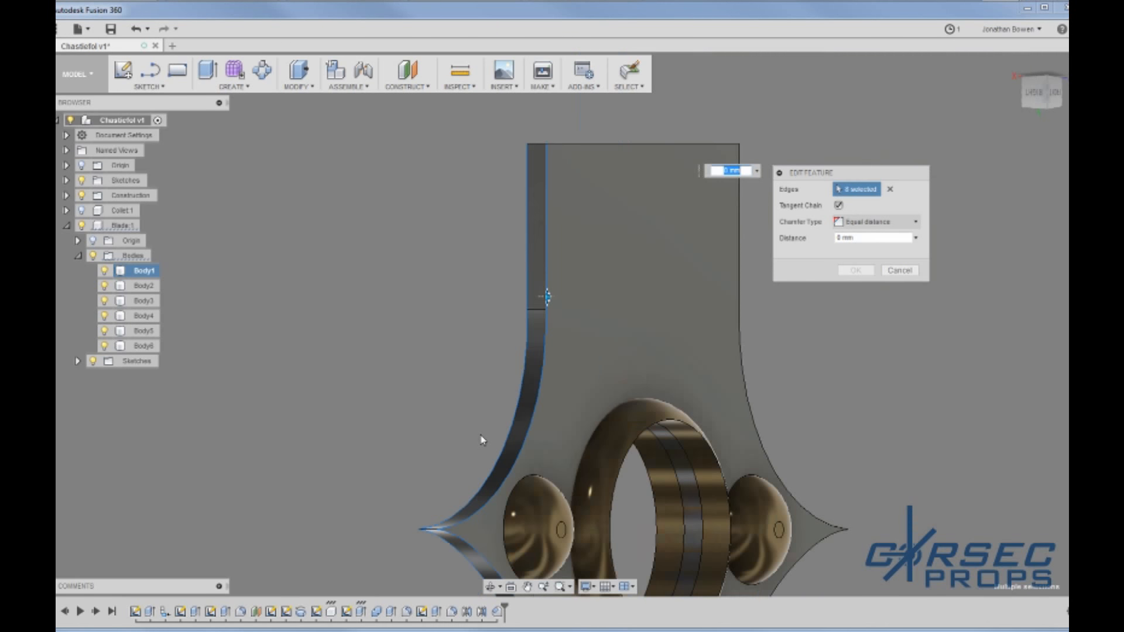
Step: Add the straight and curved edges down the opposite side of the guard's front face to the chamfer selection
{"action": "left_click", "coordinate": [645, 279]}
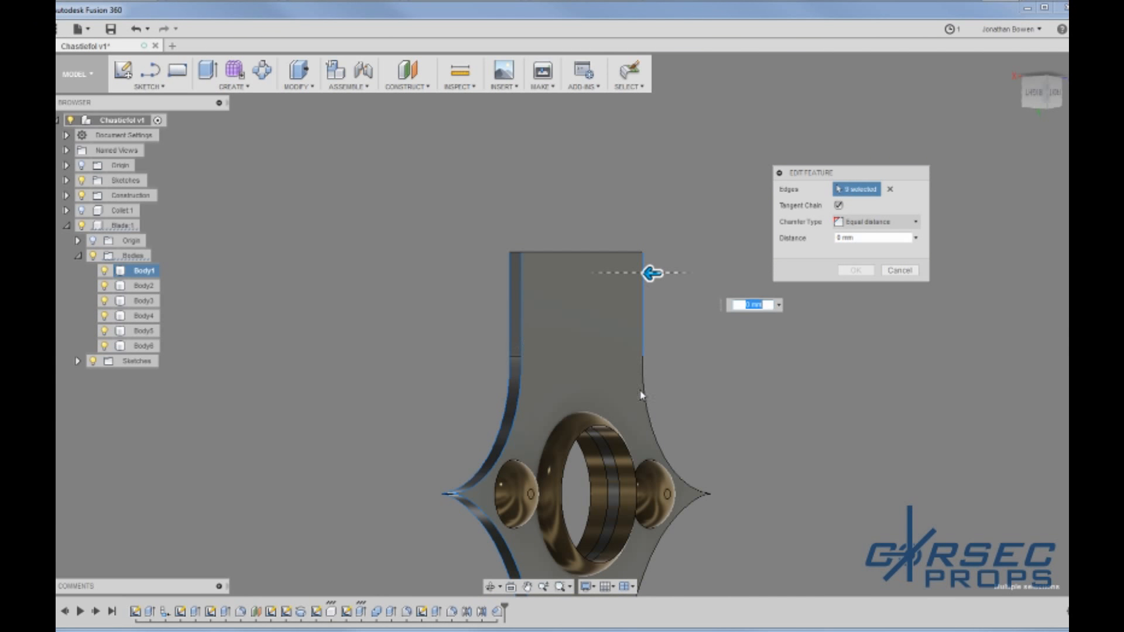
{"action": "left_click", "coordinate": [643, 403]}
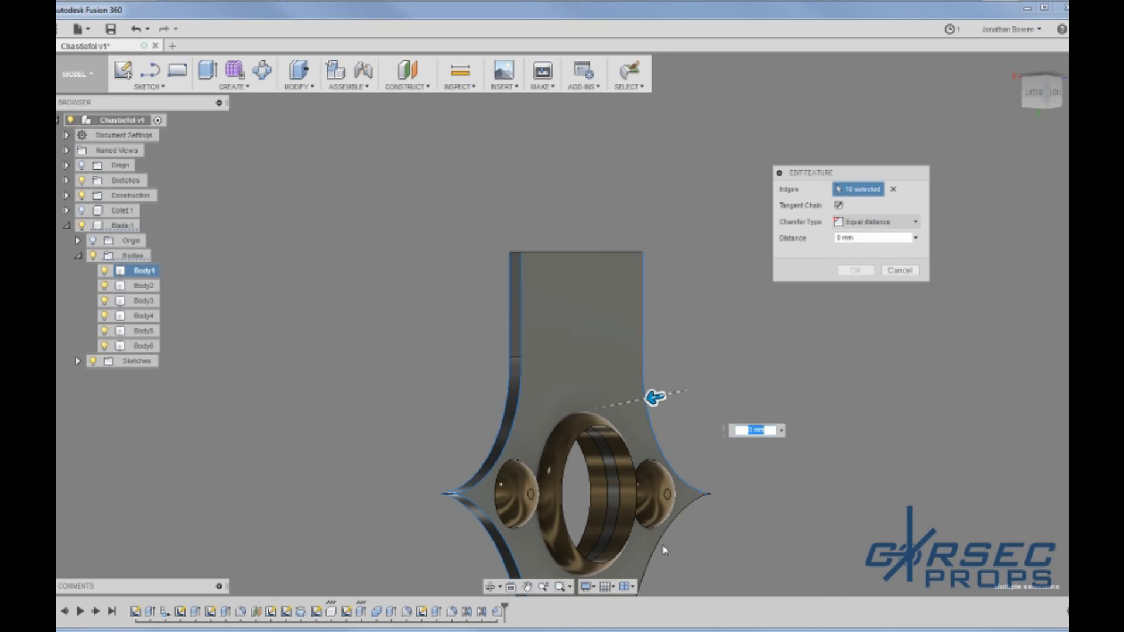
{"action": "left_click", "coordinate": [663, 549]}
{"action": "scroll", "coordinate": [632, 527], "scroll_direction": "down", "scroll_amount": 3}
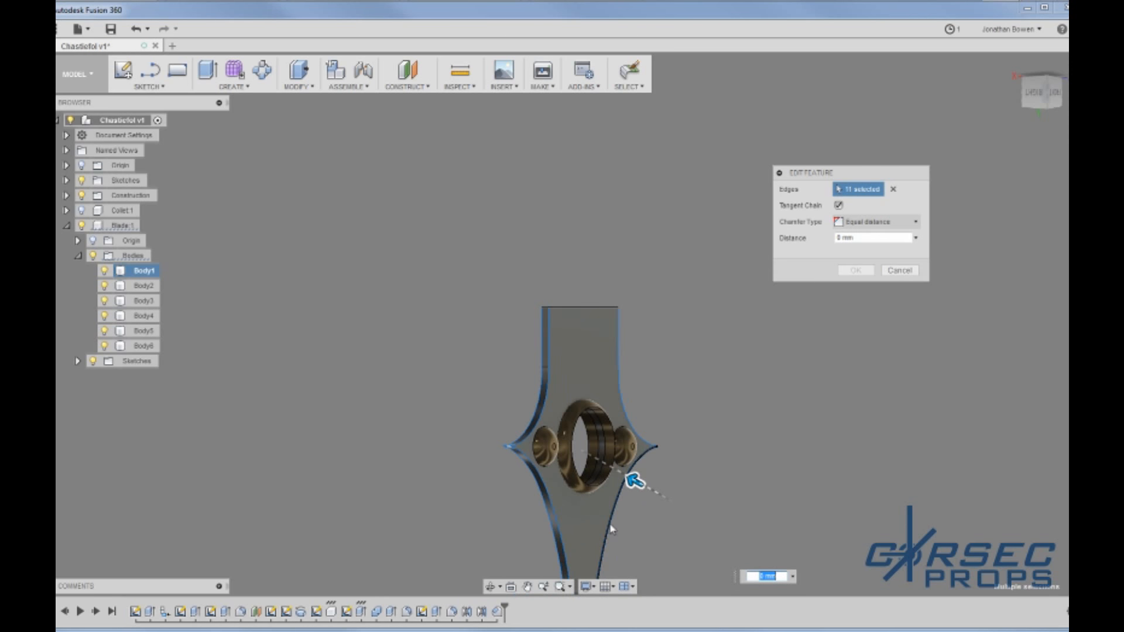
{"action": "middle_click_drag", "start_coordinate": [611, 530], "coordinate": [582, 396]}
{"action": "scroll", "coordinate": [573, 460], "scroll_direction": "up", "scroll_amount": 5}
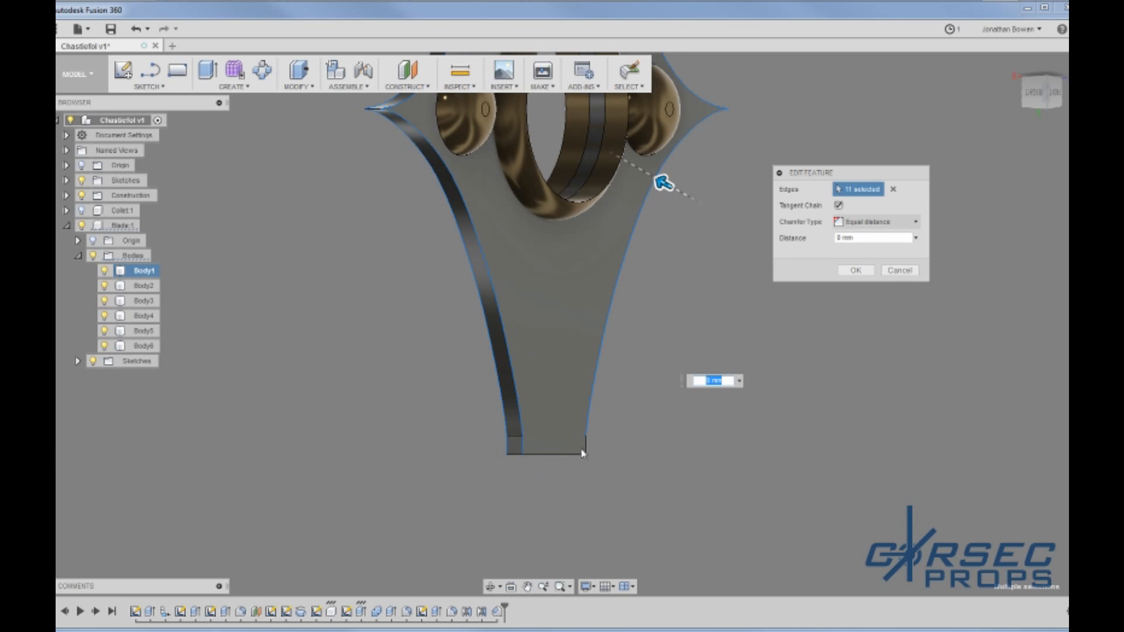
{"action": "left_click", "coordinate": [585, 453]}
{"action": "middle_click_drag", "start_coordinate": [586, 454], "coordinate": [561, 475], "text": "shift"}
Step: Add the matching straight and curved edges of the guard's rear face to the chamfer, sixteen edges in all
{"action": "left_click", "coordinate": [589, 447]}
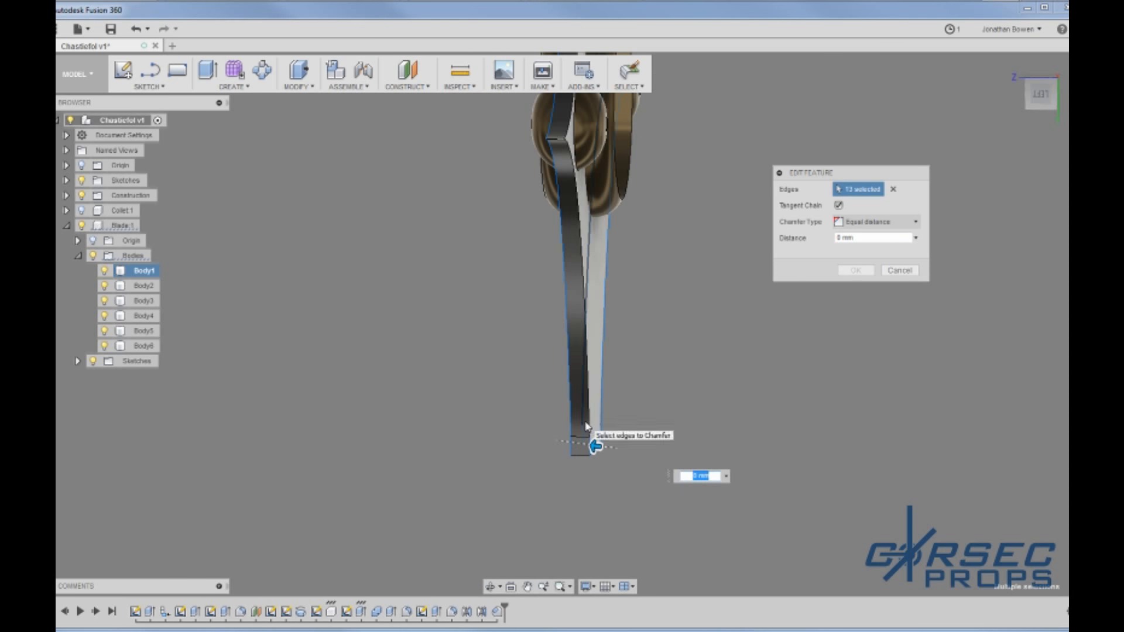
{"action": "left_click", "coordinate": [589, 420]}
{"action": "scroll", "coordinate": [566, 526], "scroll_direction": "down", "scroll_amount": 5}
{"action": "scroll", "coordinate": [562, 287], "scroll_direction": "up", "scroll_amount": 6}
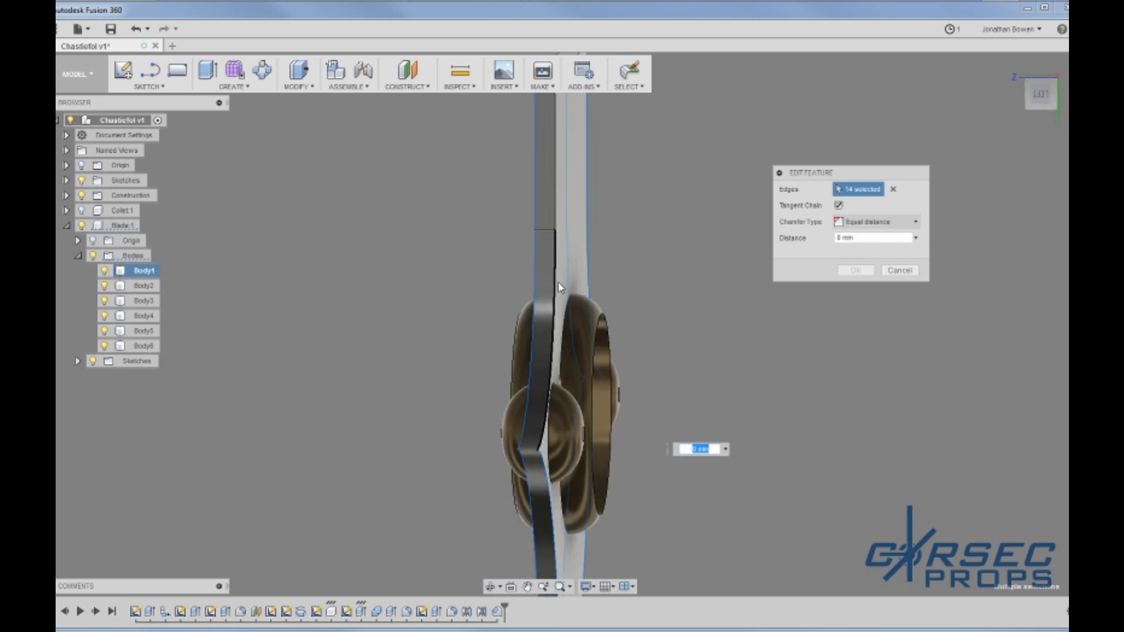
{"action": "left_click", "coordinate": [555, 318]}
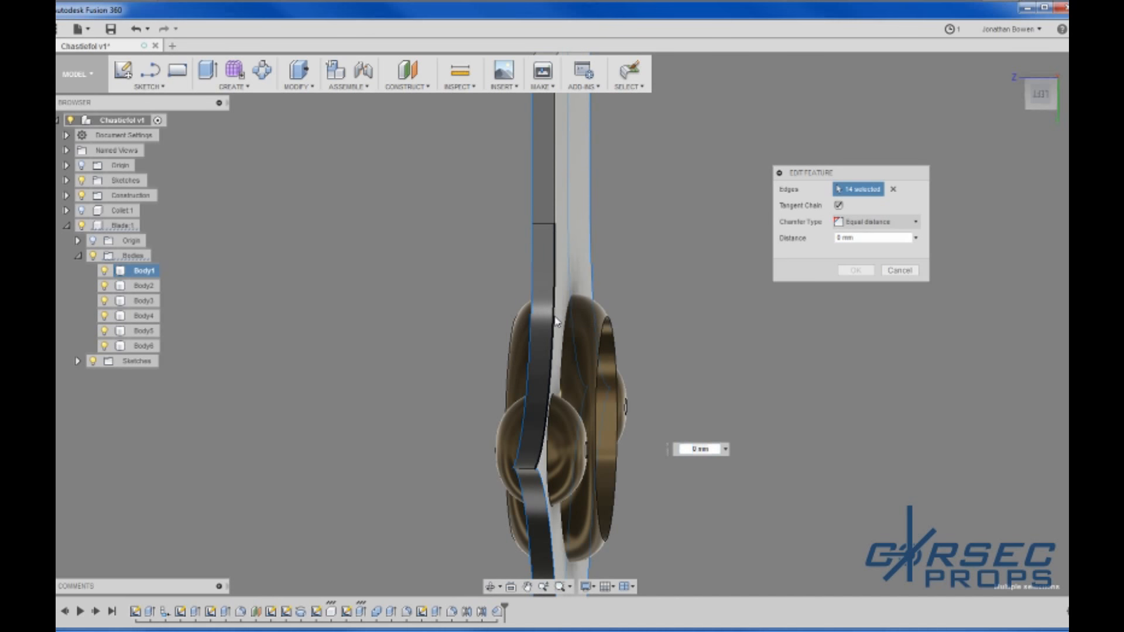
{"action": "left_click", "coordinate": [552, 219]}
{"action": "scroll", "coordinate": [500, 416], "scroll_direction": "down", "scroll_amount": 3}
{"action": "scroll", "coordinate": [533, 438], "scroll_direction": "up", "scroll_amount": 1}
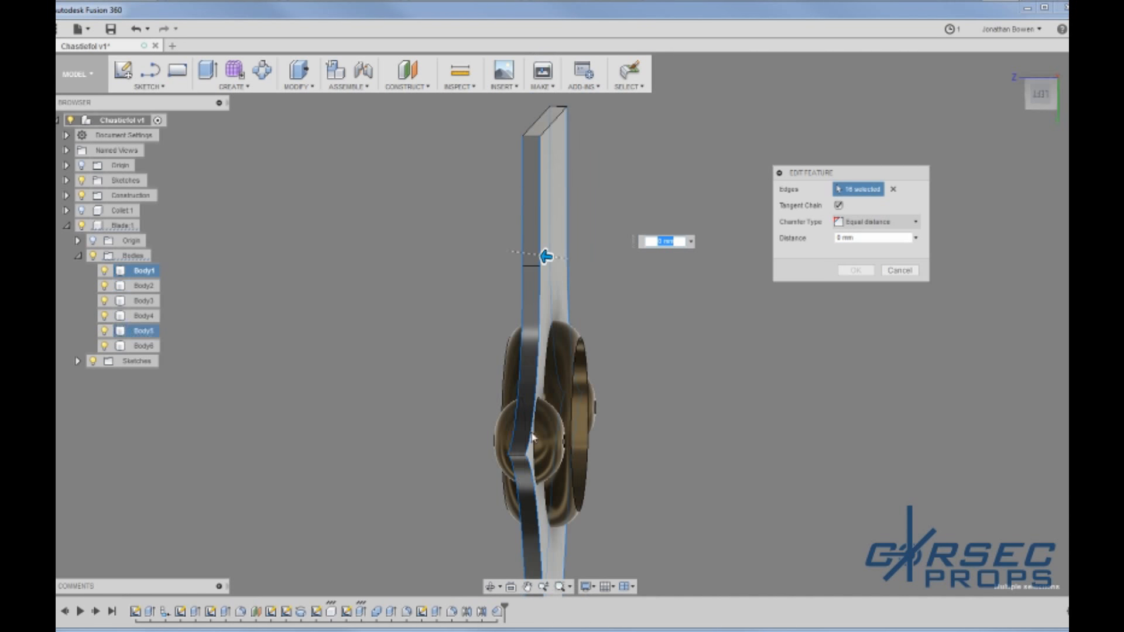
Step: Set the chamfer distance to 5 mm and apply it to the sixteen selected edges
{"action": "middle_click_drag", "start_coordinate": [639, 498], "coordinate": [529, 287], "text": "shift"}
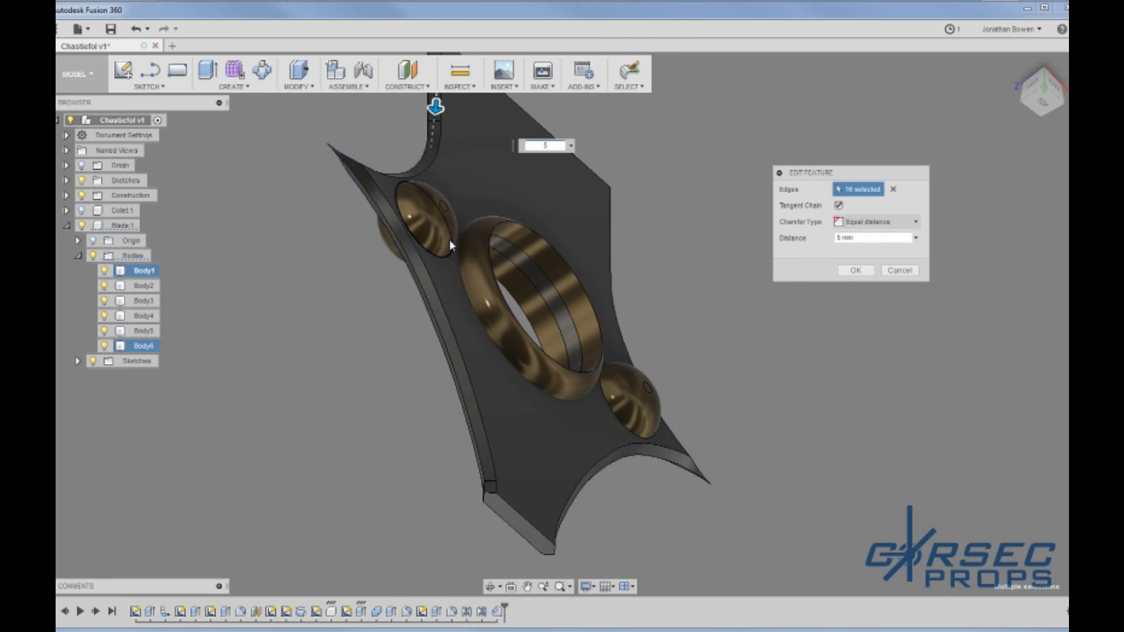
{"action": "scroll", "coordinate": [469, 504], "scroll_direction": "up", "scroll_amount": 1}
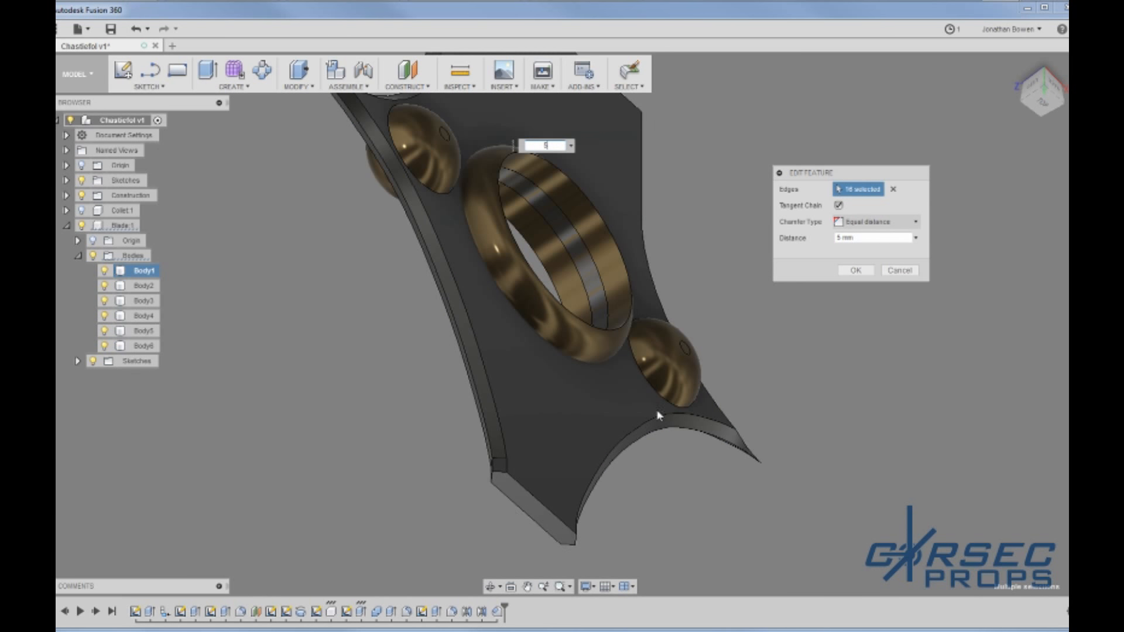
{"action": "middle_click_drag", "start_coordinate": [658, 416], "coordinate": [635, 402], "text": "shift"}
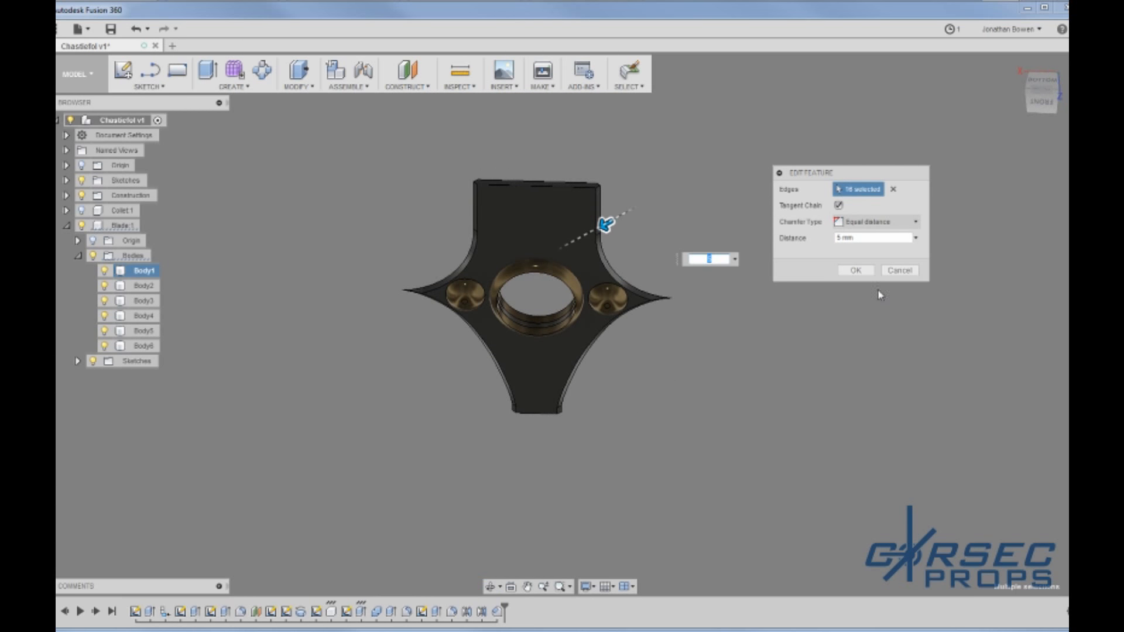
{"action": "left_click", "coordinate": [867, 272]}
{"action": "middle_click_drag", "start_coordinate": [540, 427], "coordinate": [413, 405], "text": "shift"}
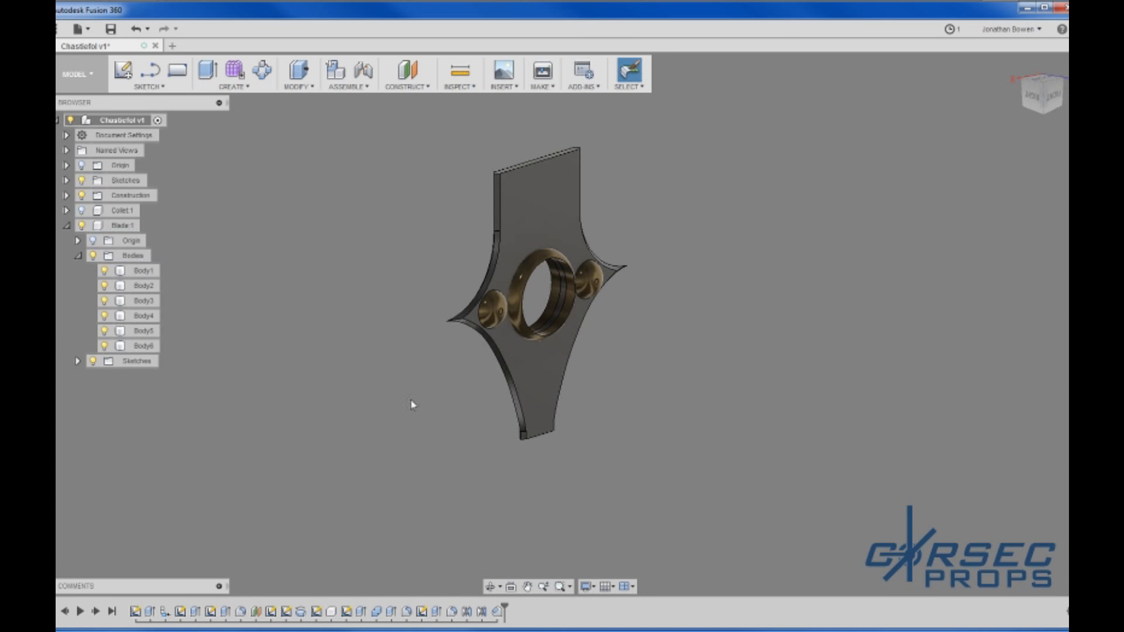
Step: Show the Collet component and examine where the blade guard's lower end meets the collet's ring
{"action": "left_click", "coordinate": [82, 209]}
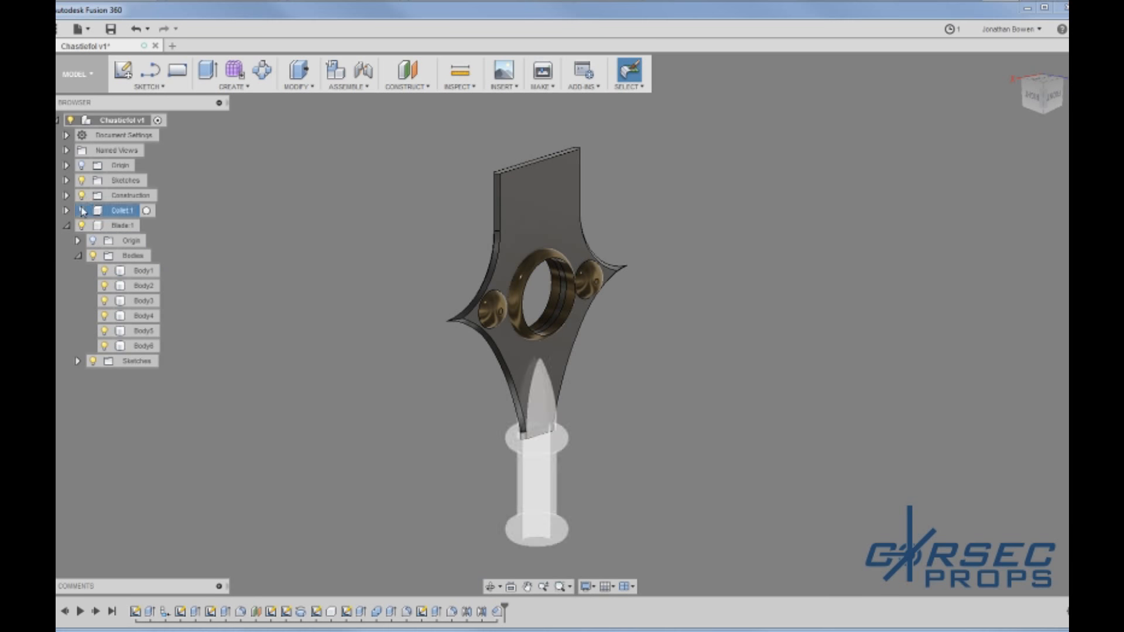
{"action": "scroll", "coordinate": [472, 449], "scroll_direction": "down", "scroll_amount": 2}
{"action": "scroll", "coordinate": [495, 442], "scroll_direction": "up", "scroll_amount": 4}
{"action": "scroll", "coordinate": [495, 442], "scroll_direction": "up", "scroll_amount": 6}
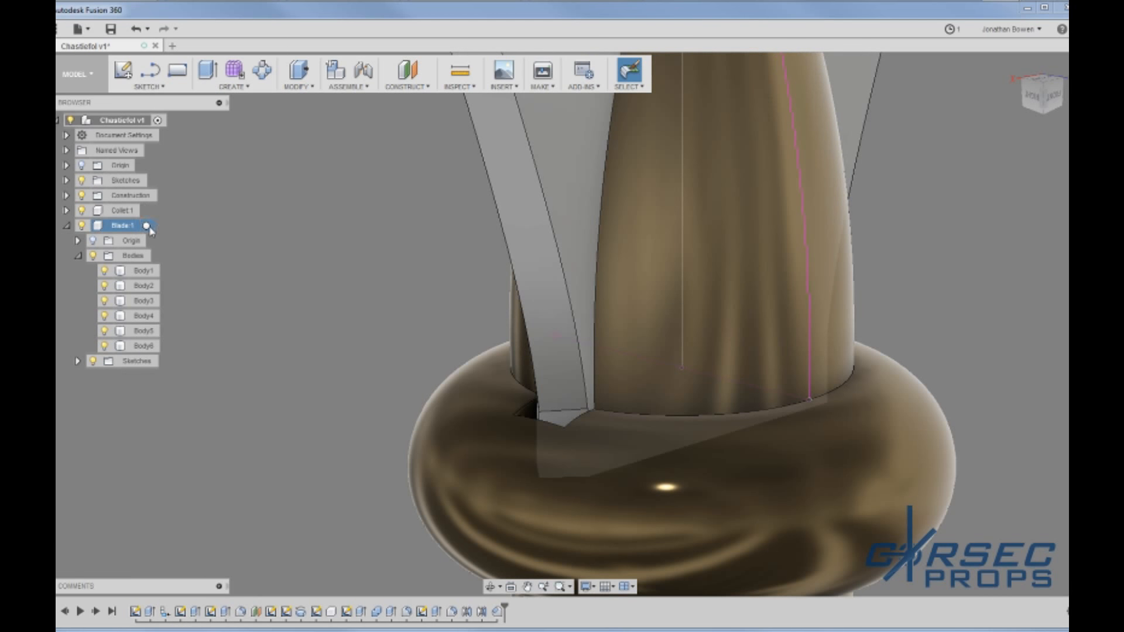
Step: Activate the Blade component to inspect its lower end inside the collet, and reactivate the top-level Chastiefol assembly
{"action": "left_click", "coordinate": [148, 227]}
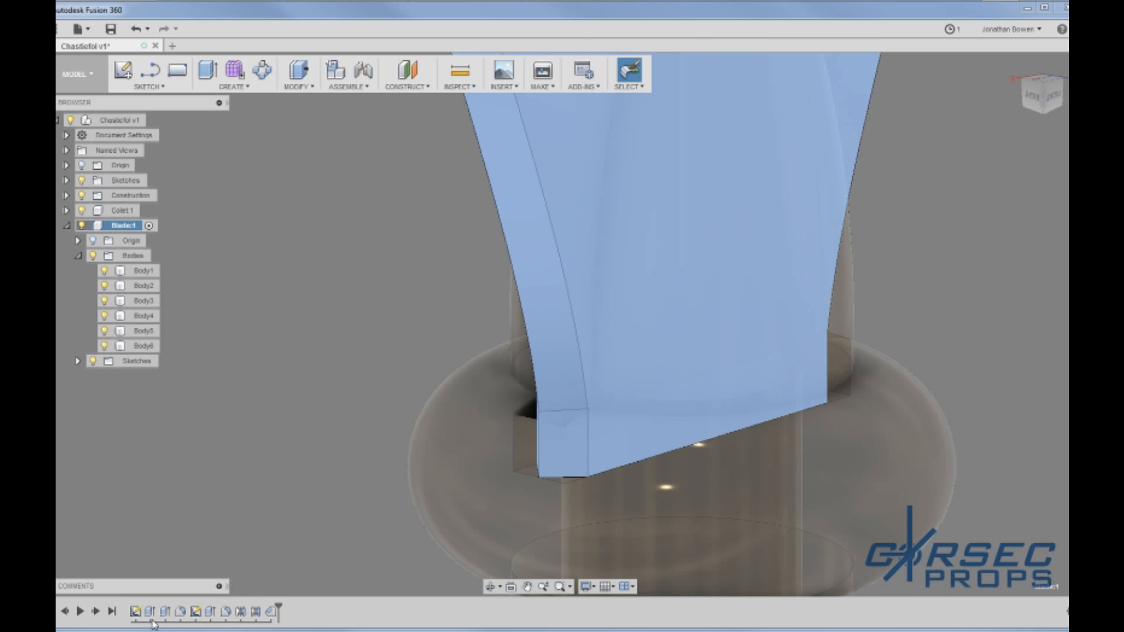
{"action": "scroll", "coordinate": [351, 378], "scroll_direction": "down", "scroll_amount": 1}
{"action": "left_click", "coordinate": [352, 378]}
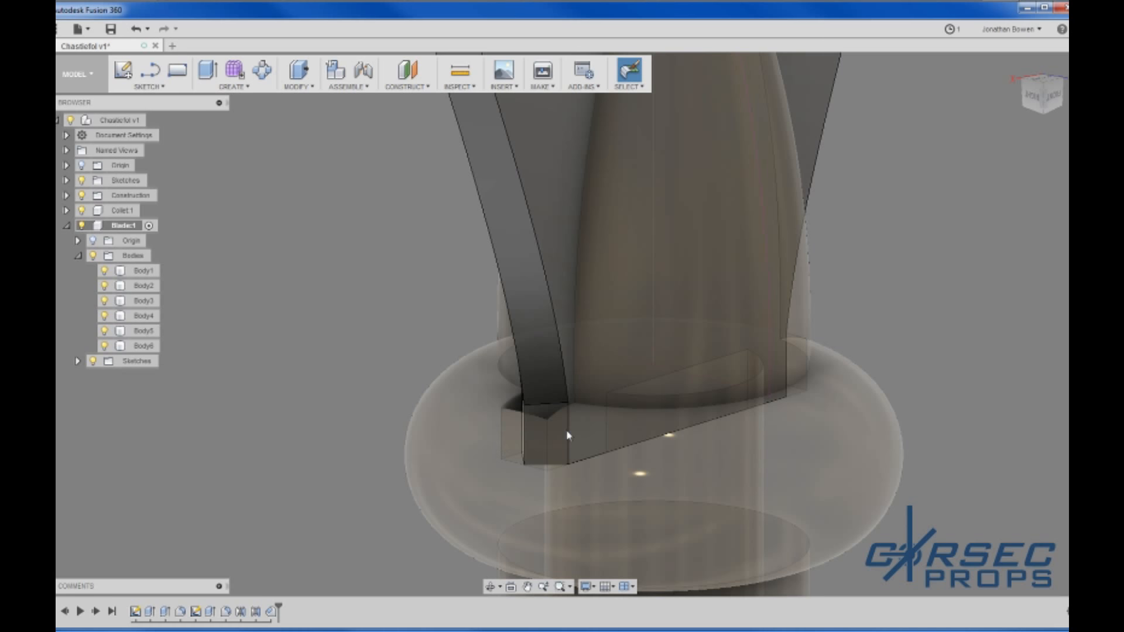
{"action": "scroll", "coordinate": [521, 456], "scroll_direction": "down", "scroll_amount": 3}
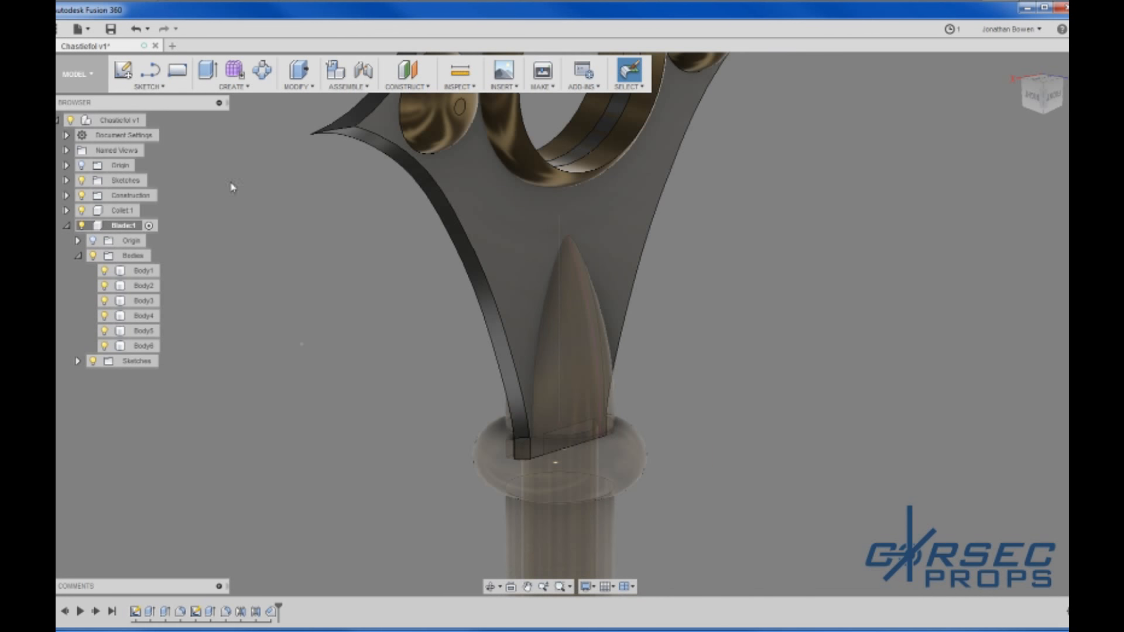
{"action": "left_click", "coordinate": [153, 121]}
{"action": "scroll", "coordinate": [524, 377], "scroll_direction": "down", "scroll_amount": 5}
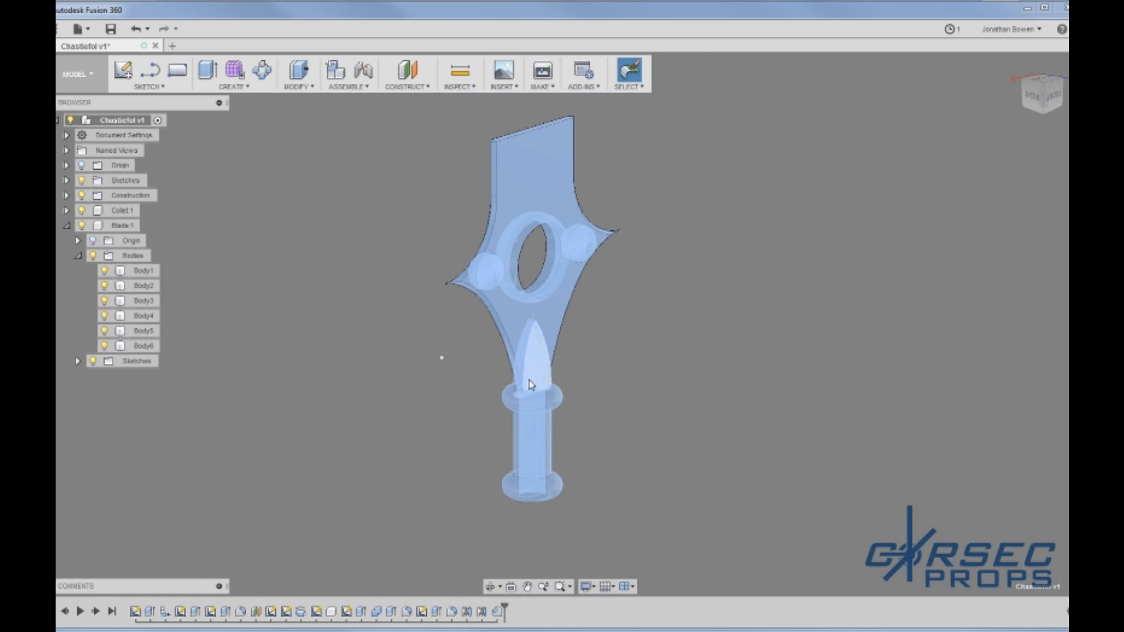
{"action": "left_click", "coordinate": [427, 457]}
{"action": "scroll", "coordinate": [442, 469], "scroll_direction": "down", "scroll_amount": 1}
{"action": "middle_click_drag", "start_coordinate": [443, 472], "coordinate": [459, 502], "text": "shift"}
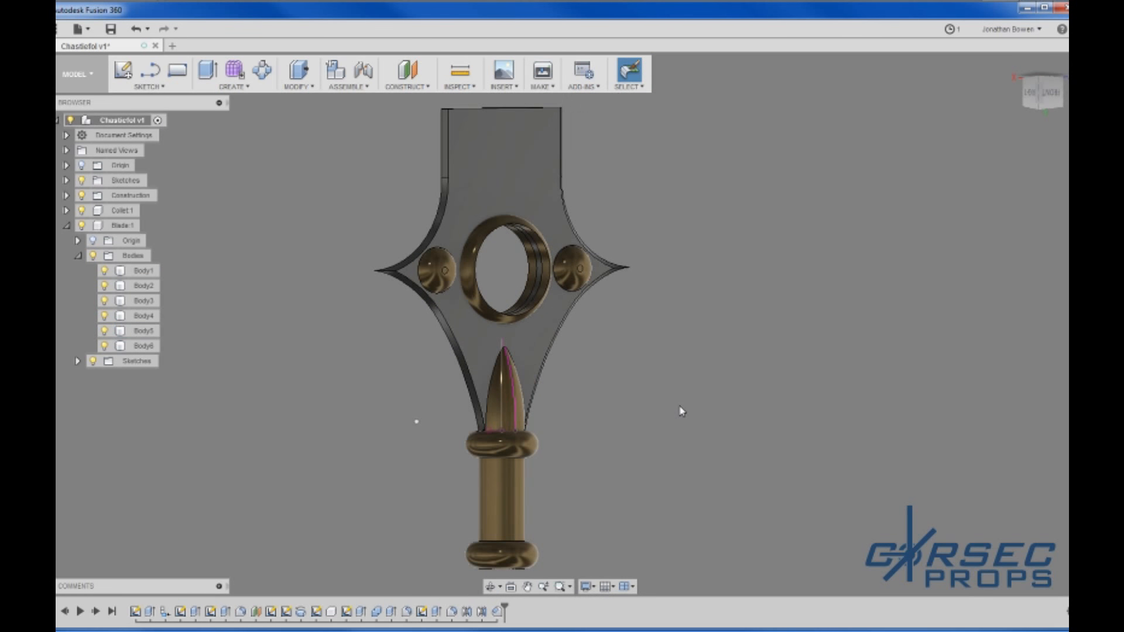
{"action": "middle_click_drag", "start_coordinate": [680, 409], "coordinate": [656, 447], "text": "shift"}
{"action": "scroll", "coordinate": [655, 448], "scroll_direction": "down", "scroll_amount": 3}
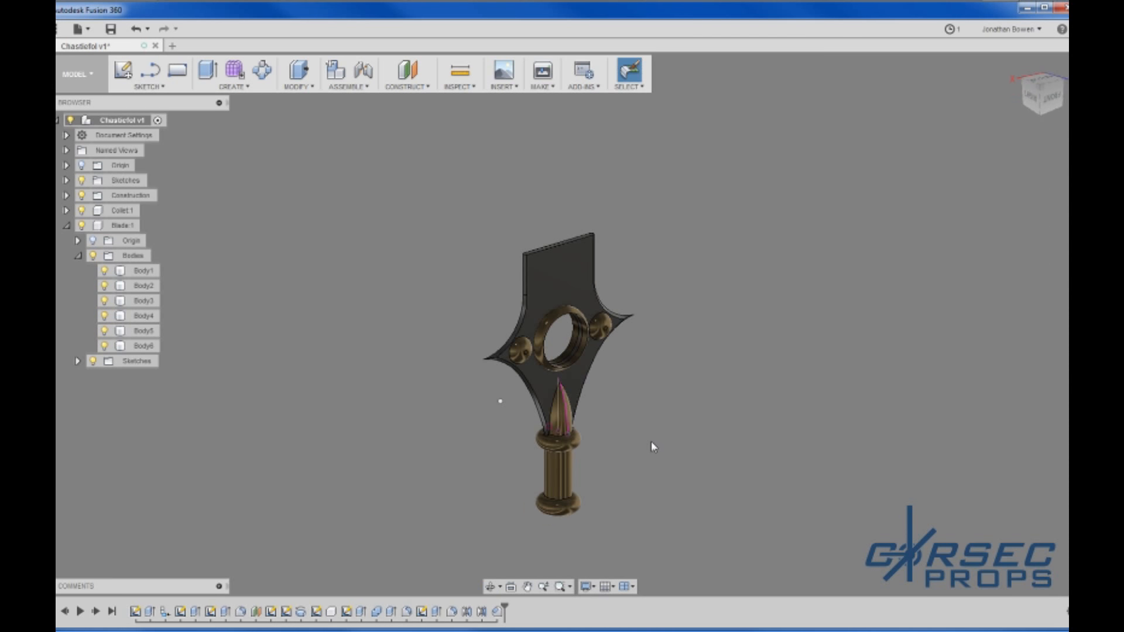
{"action": "scroll", "coordinate": [609, 363], "scroll_direction": "up", "scroll_amount": 5}
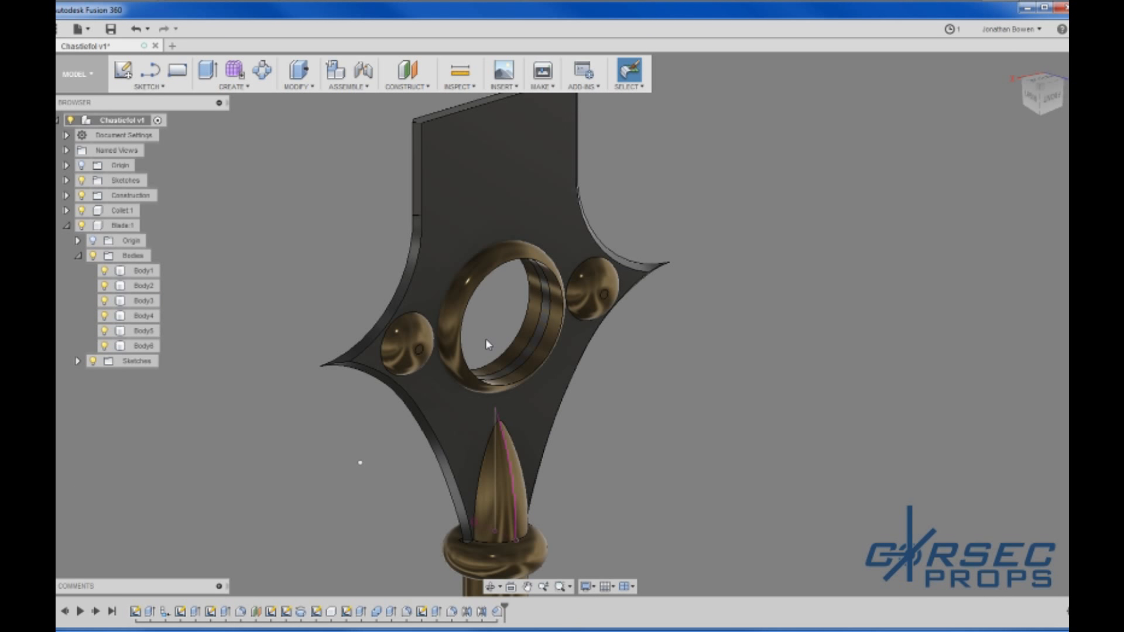
{"action": "scroll", "coordinate": [494, 337], "scroll_direction": "down", "scroll_amount": 2}
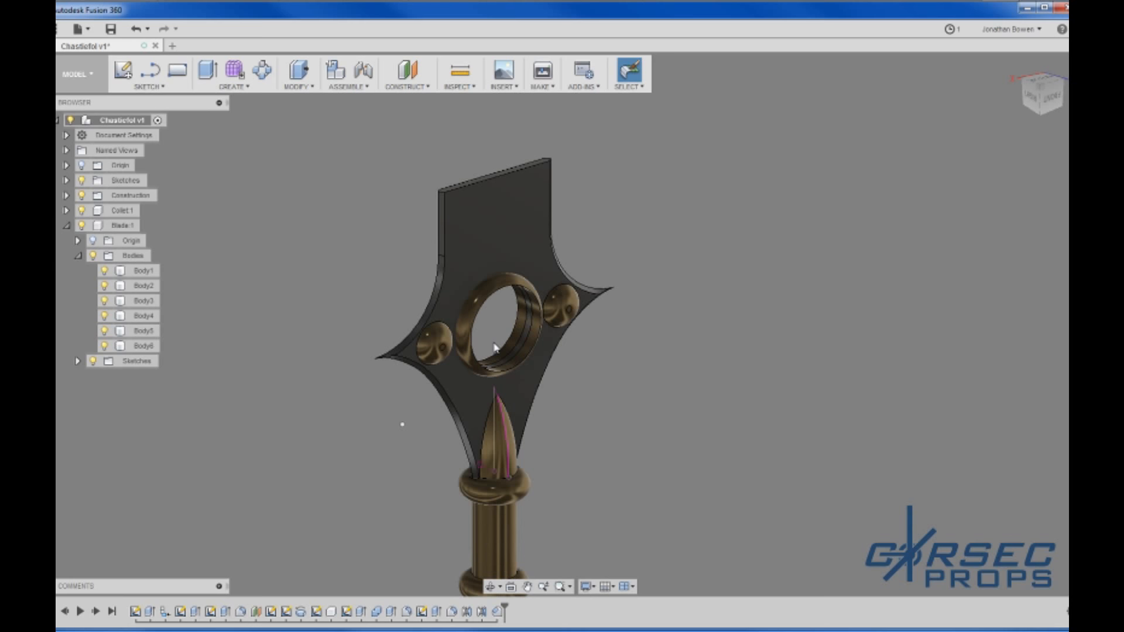